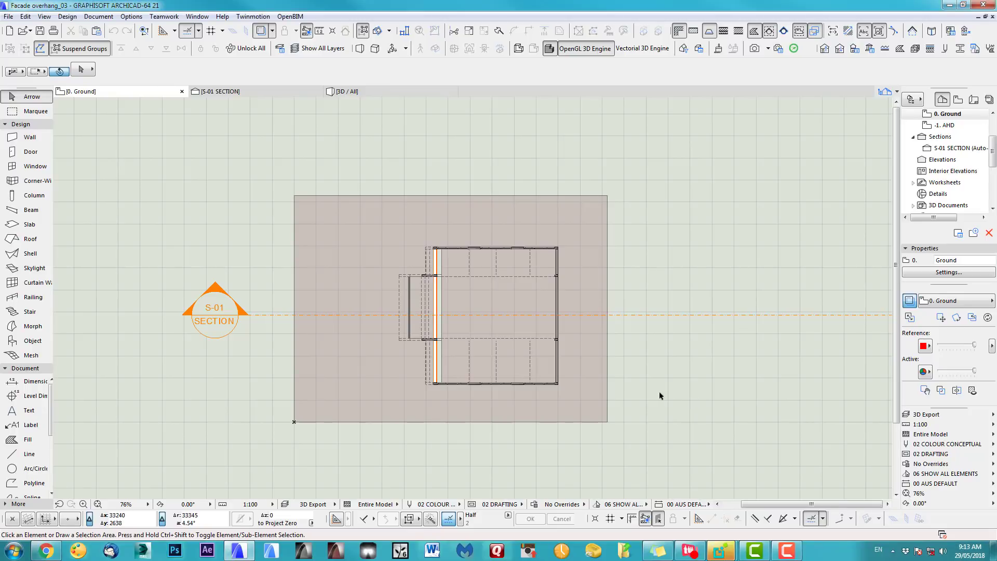
Examine the finished building's curved facade, overhang and side windows in the 3D view from several angles
{"action": "key", "text": "F3"}
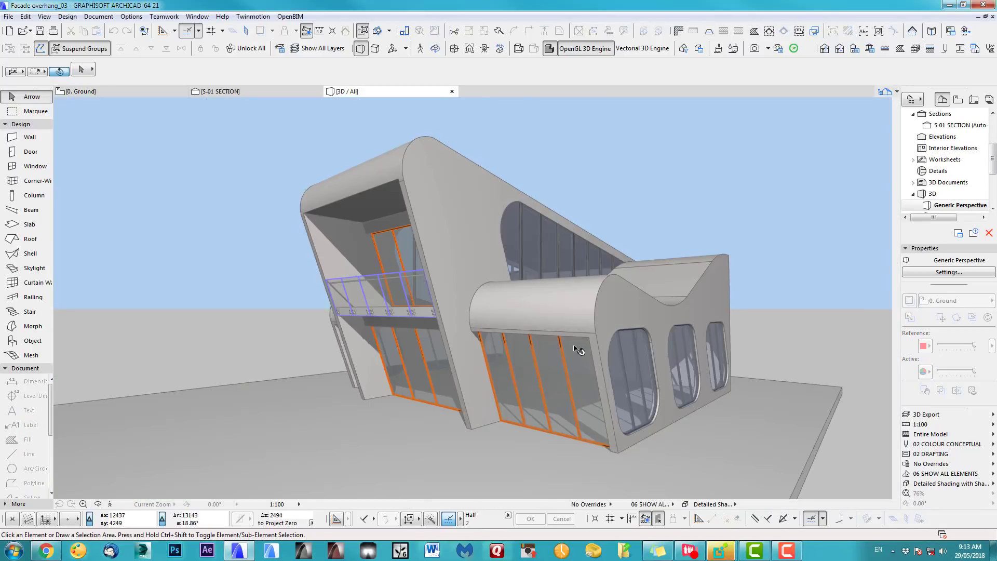
{"action": "middle_click_drag", "start_coordinate": [576, 352], "coordinate": [555, 303], "text": "shift"}
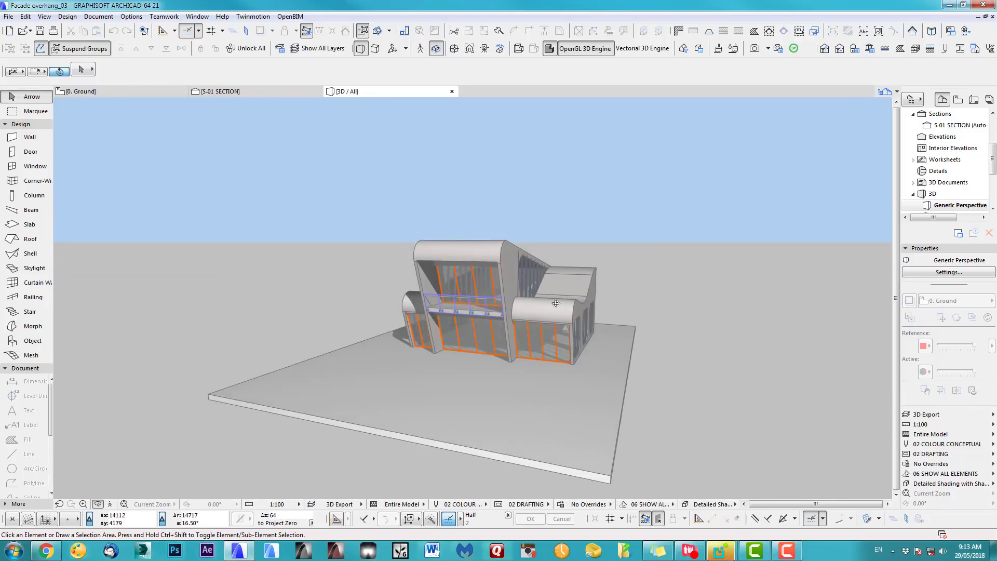
{"action": "scroll", "coordinate": [555, 303], "scroll_direction": "up", "scroll_amount": 10}
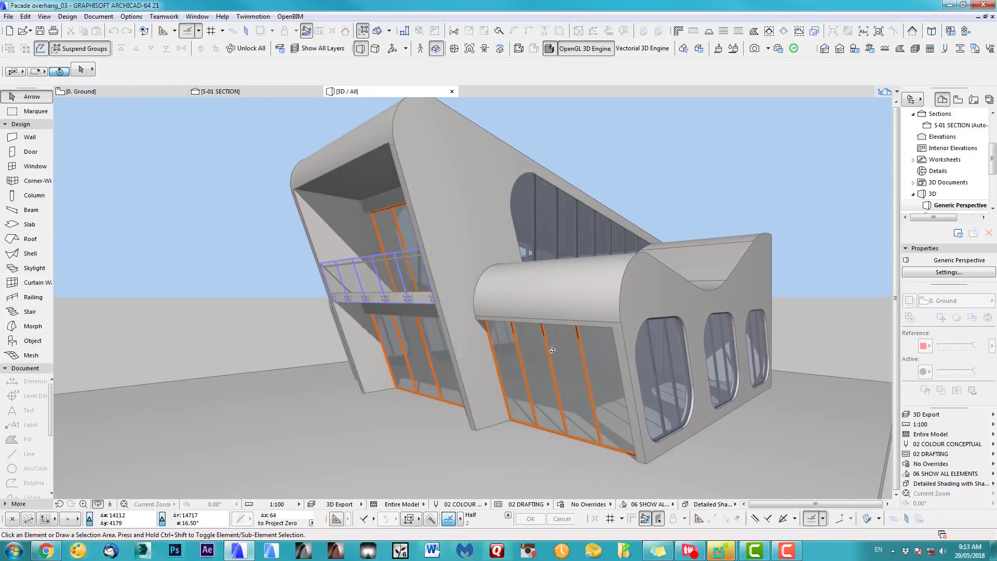
{"action": "scroll", "coordinate": [552, 350], "scroll_direction": "down", "scroll_amount": 5}
{"action": "mouse_move", "coordinate": [467, 294]}
{"action": "middle_mouse_down", "text": "shift"}
{"action": "mouse_move", "coordinate": [483, 296]}
{"action": "mouse_move", "coordinate": [469, 290]}
{"action": "middle_mouse_up", "text": "shift"}
{"action": "scroll", "coordinate": [548, 376], "scroll_direction": "up", "scroll_amount": 3}
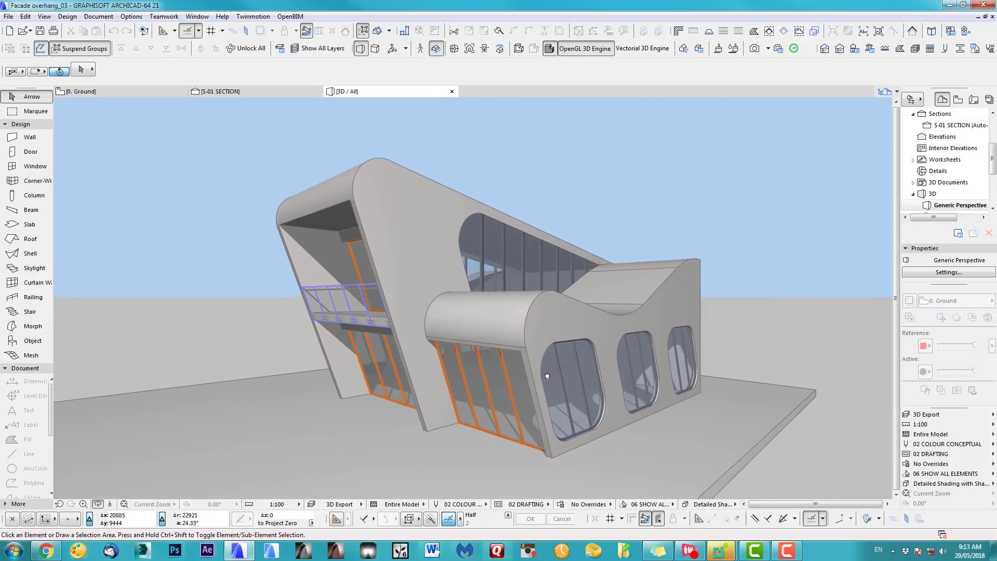
{"action": "middle_click_drag", "start_coordinate": [547, 375], "coordinate": [473, 299], "text": "shift"}
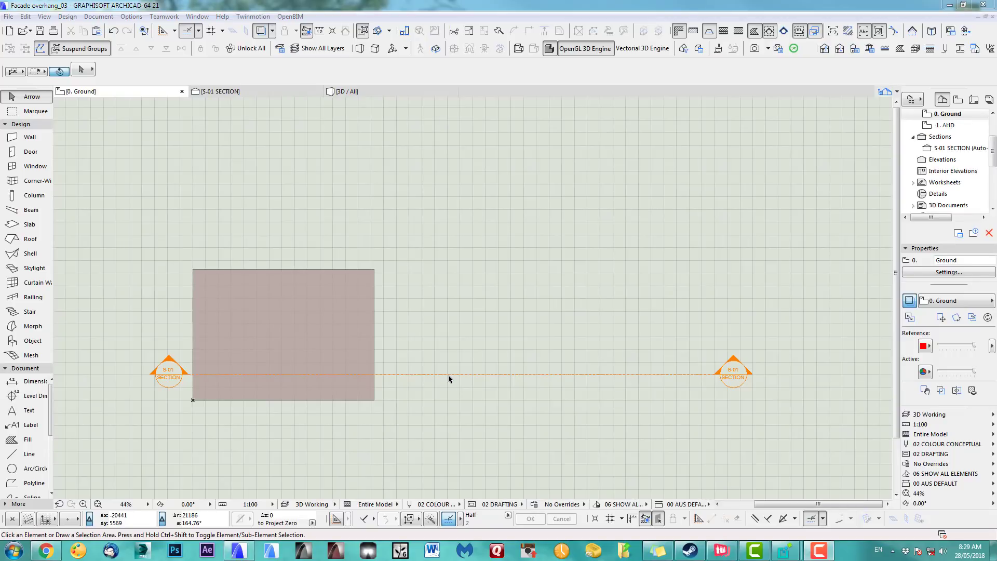
Examine the S-01 section line on the ground floor plan and the base slab in 3D
{"action": "left_click", "coordinate": [449, 374]}
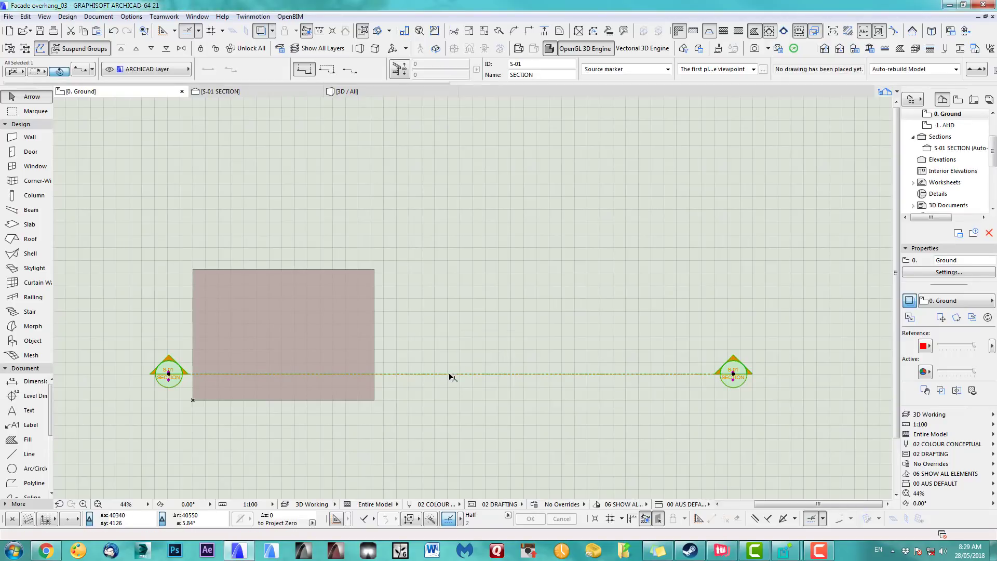
{"action": "left_click", "coordinate": [356, 358]}
{"action": "key", "text": "F3"}
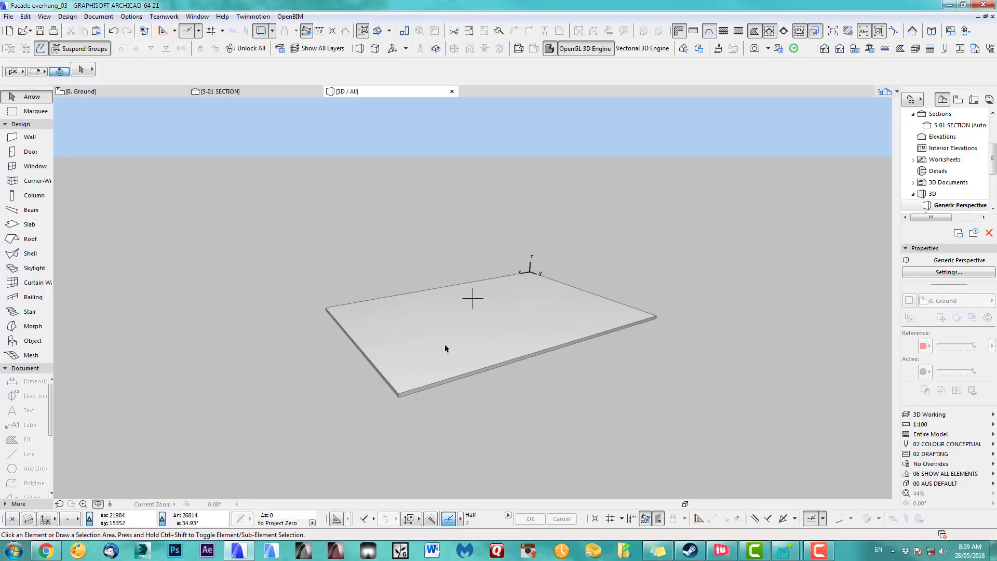
{"action": "key", "text": "F2"}
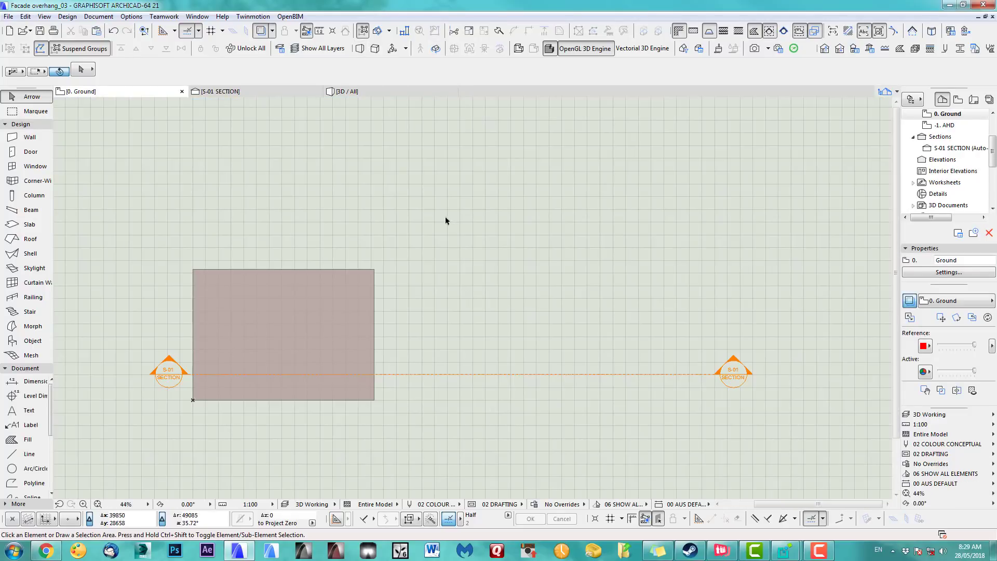
Open the S-01 section and examine the two red facade outlines, checking the outer and the inner shape
{"action": "left_click", "coordinate": [266, 92]}
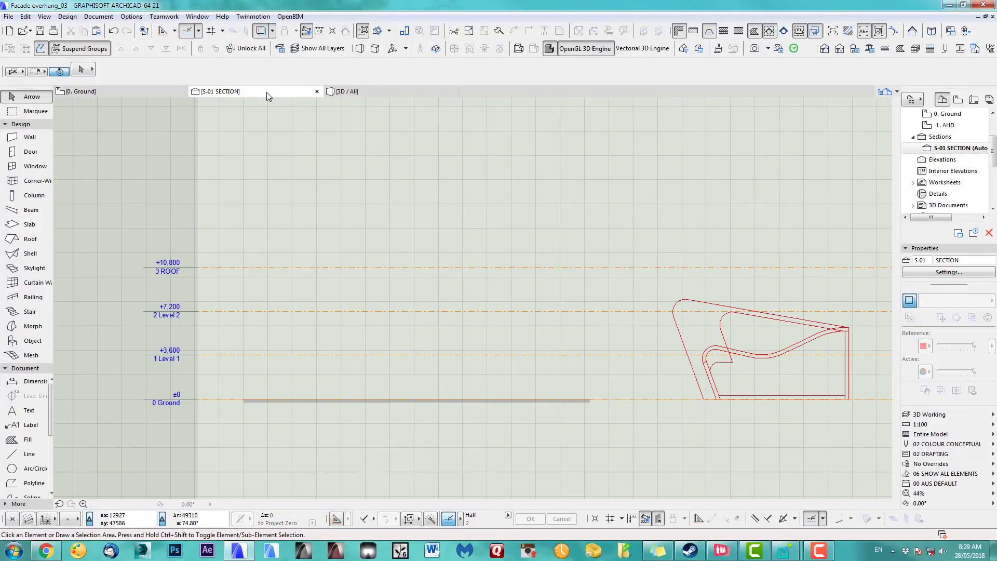
{"action": "scroll", "coordinate": [760, 388], "scroll_direction": "up", "scroll_amount": 4}
{"action": "middle_click_drag", "start_coordinate": [790, 390], "coordinate": [583, 394]}
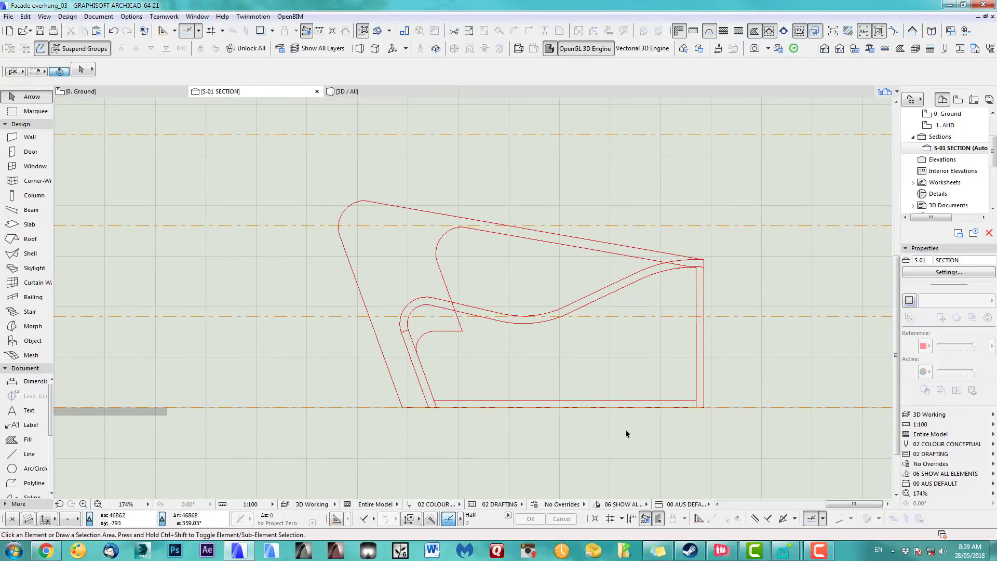
{"action": "middle_click_drag", "start_coordinate": [591, 429], "coordinate": [634, 435]}
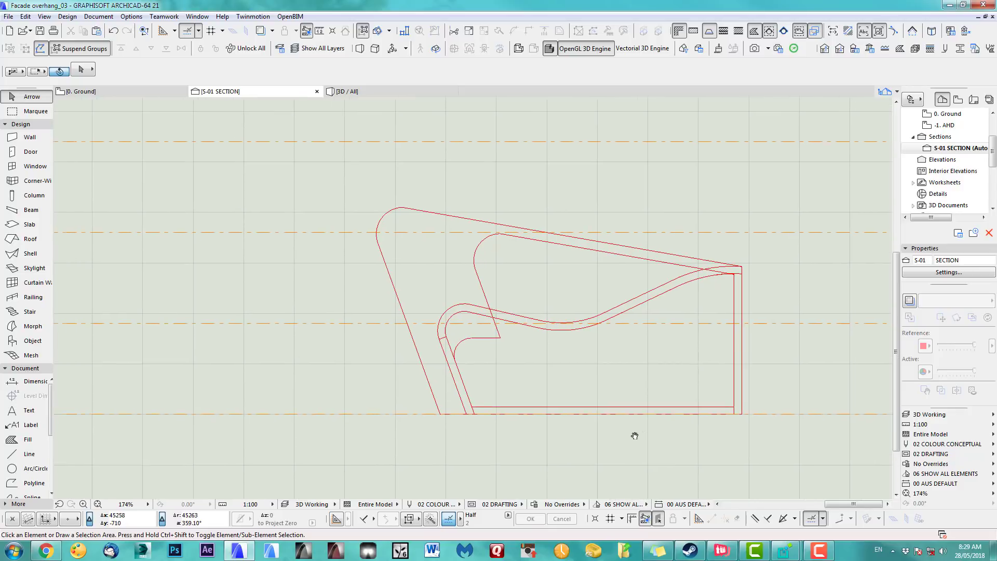
{"action": "left_click", "coordinate": [398, 292]}
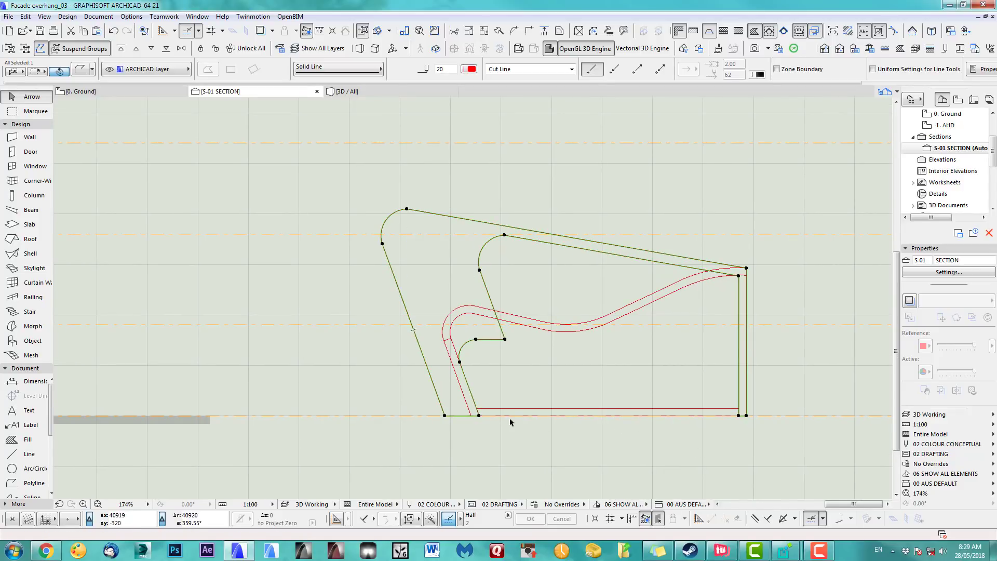
{"action": "left_click", "coordinate": [466, 403]}
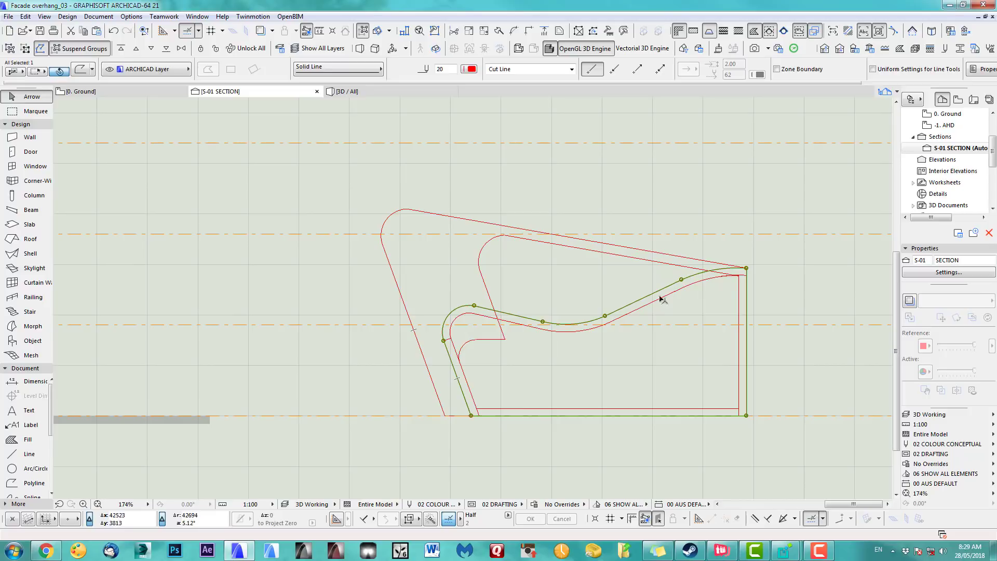
{"action": "left_click", "coordinate": [618, 431]}
Compare the red outlines with the filled facade drawing and the separate window shape beside them in the section
{"action": "scroll", "coordinate": [565, 337], "scroll_direction": "down", "scroll_amount": 2}
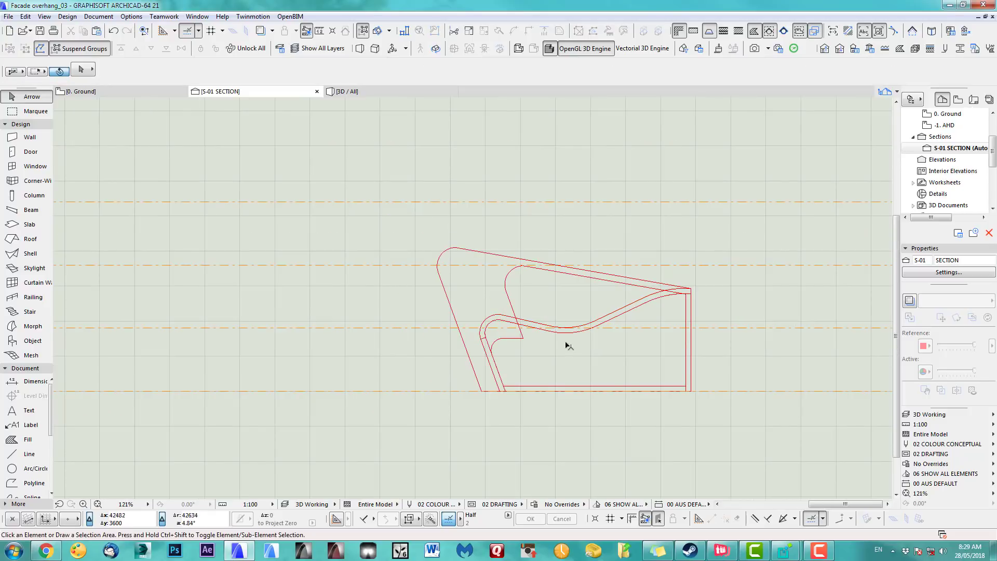
{"action": "scroll", "coordinate": [675, 332], "scroll_direction": "down", "scroll_amount": 2}
{"action": "middle_click_drag", "start_coordinate": [851, 341], "coordinate": [571, 348]}
{"action": "scroll", "coordinate": [571, 347], "scroll_direction": "up", "scroll_amount": 2}
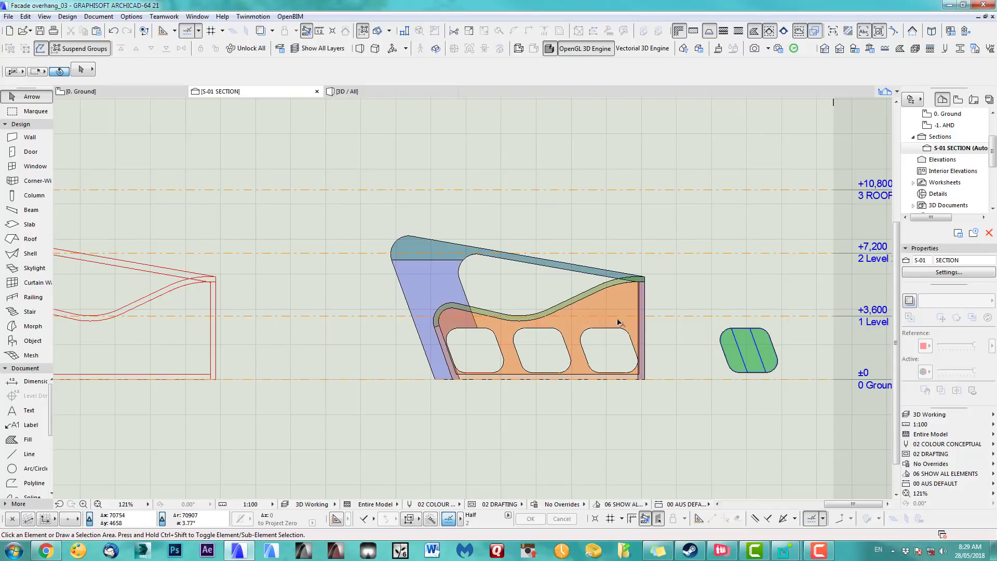
{"action": "scroll", "coordinate": [581, 365], "scroll_direction": "down", "scroll_amount": 2}
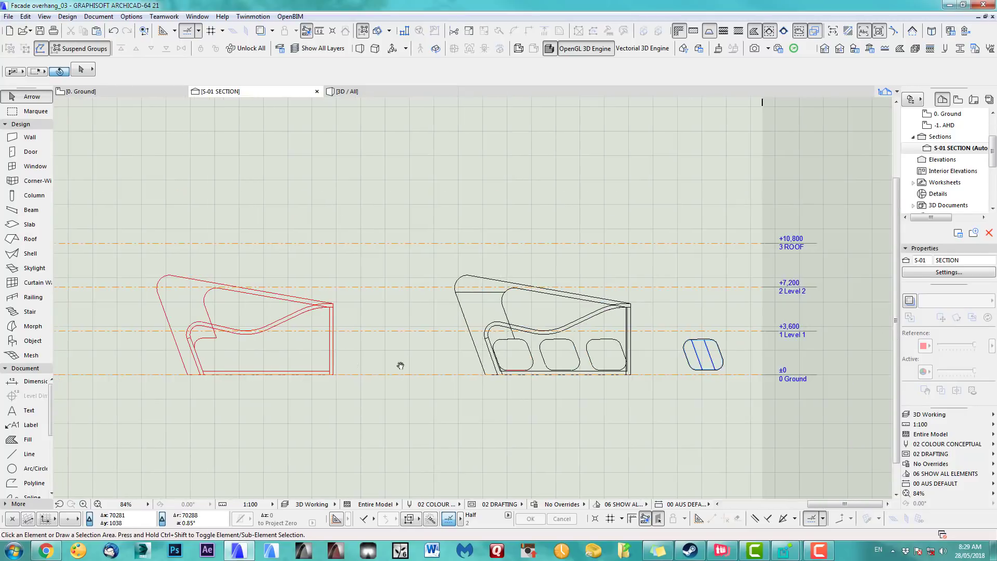
{"action": "middle_click_drag", "start_coordinate": [396, 363], "coordinate": [481, 344]}
{"action": "scroll", "coordinate": [520, 347], "scroll_direction": "up", "scroll_amount": 2}
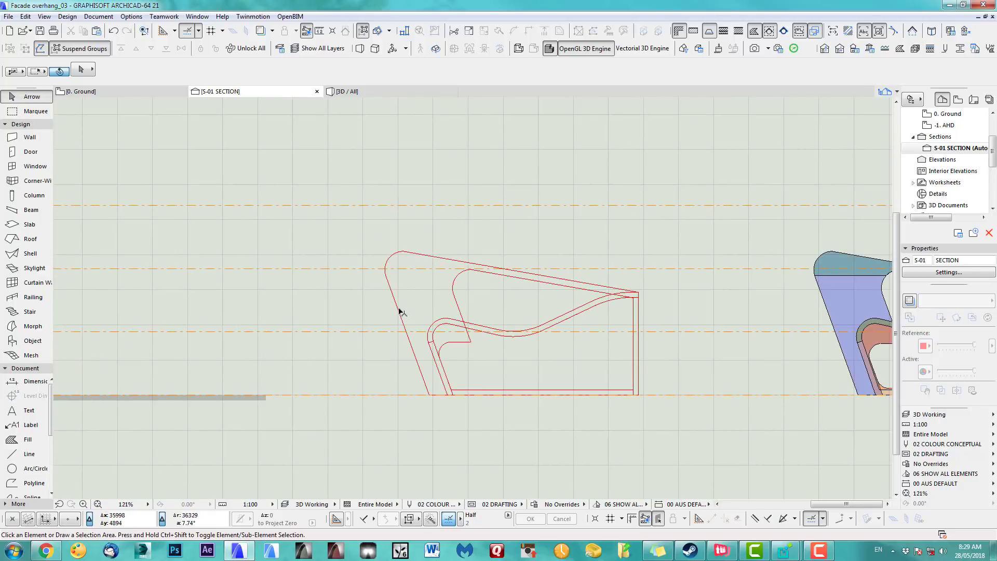
Copy the large outer facade outline and create a new complex profile named "A1_Facade Shape"
{"action": "left_click", "coordinate": [399, 312]}
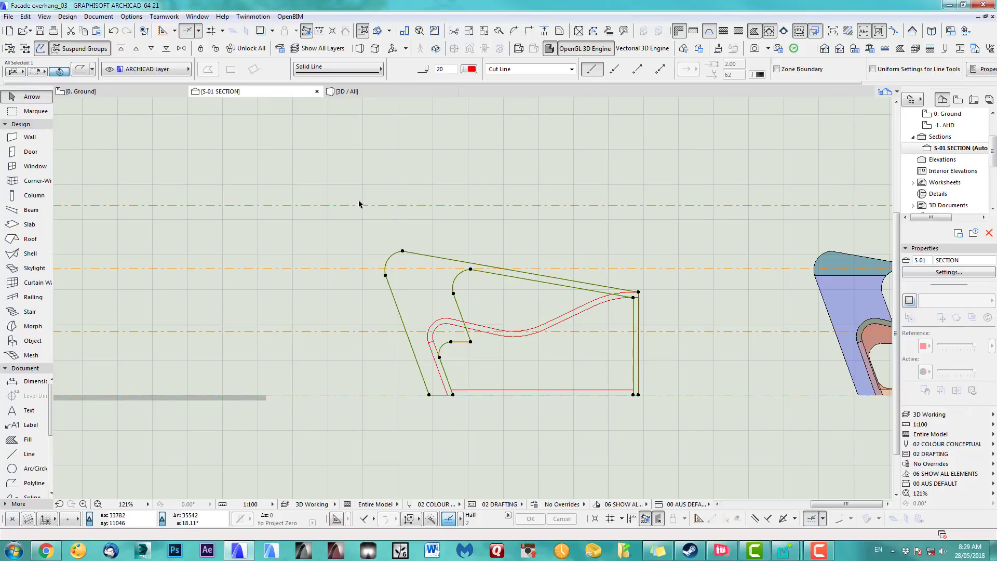
{"action": "left_click", "coordinate": [961, 48]}
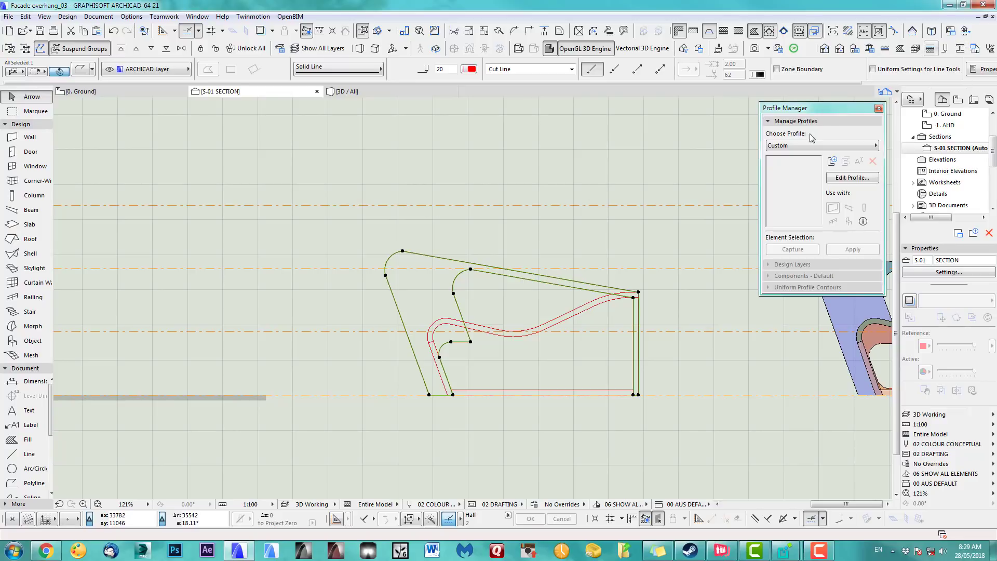
{"action": "left_click", "coordinate": [831, 161]}
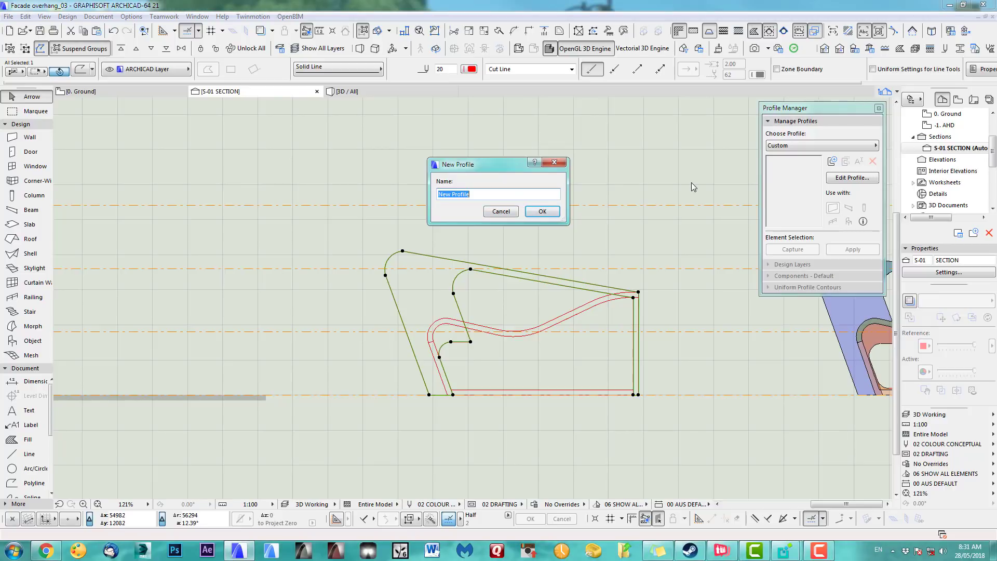
{"action": "type", "text": "A1_Facade Shape"}
{"action": "left_click", "coordinate": [541, 213]}
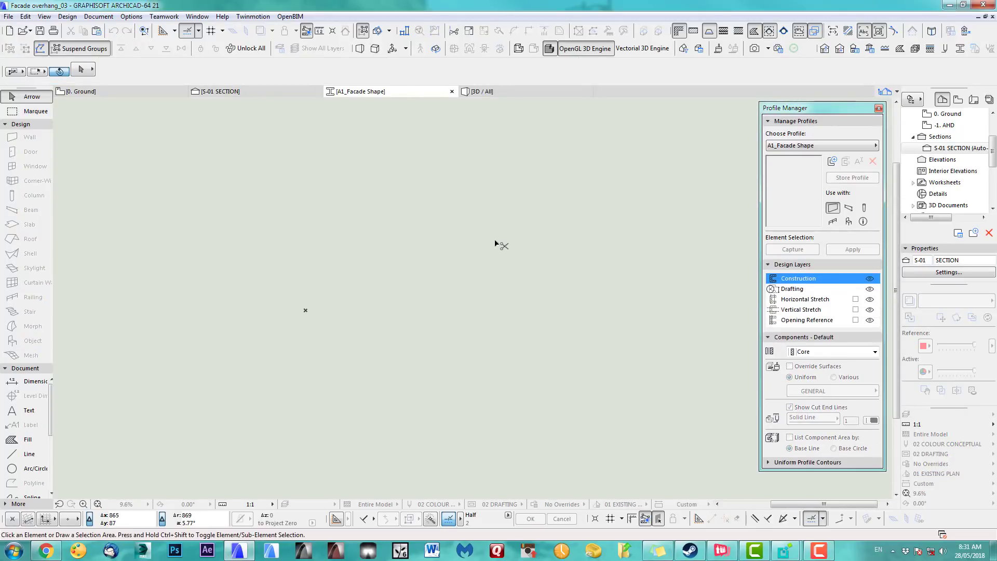
Paste the facade outline into the profile editor and move its lower-left corner onto the profile origin
{"action": "key", "text": "ctrl+v"}
{"action": "left_click", "coordinate": [561, 248]}
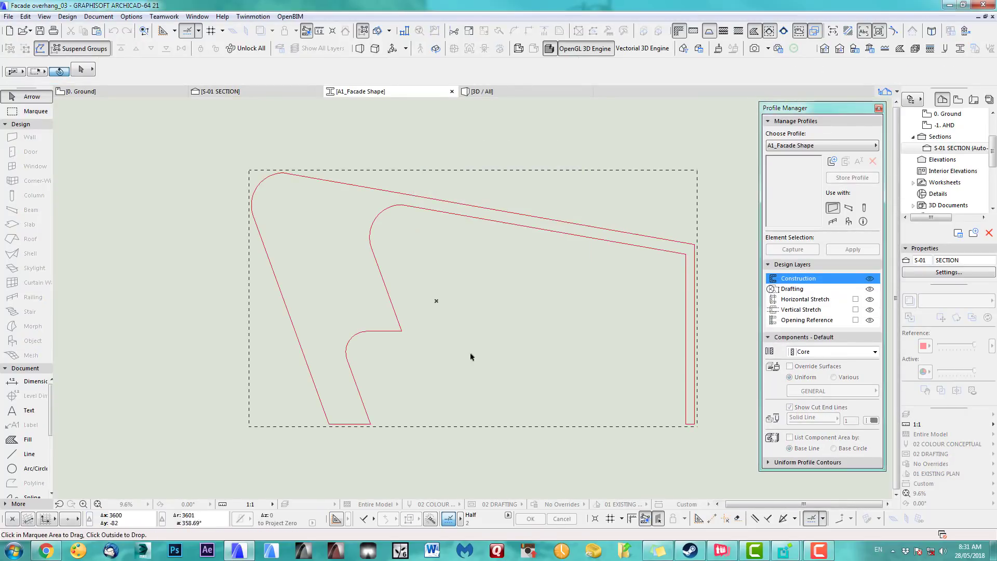
{"action": "left_click", "coordinate": [329, 425]}
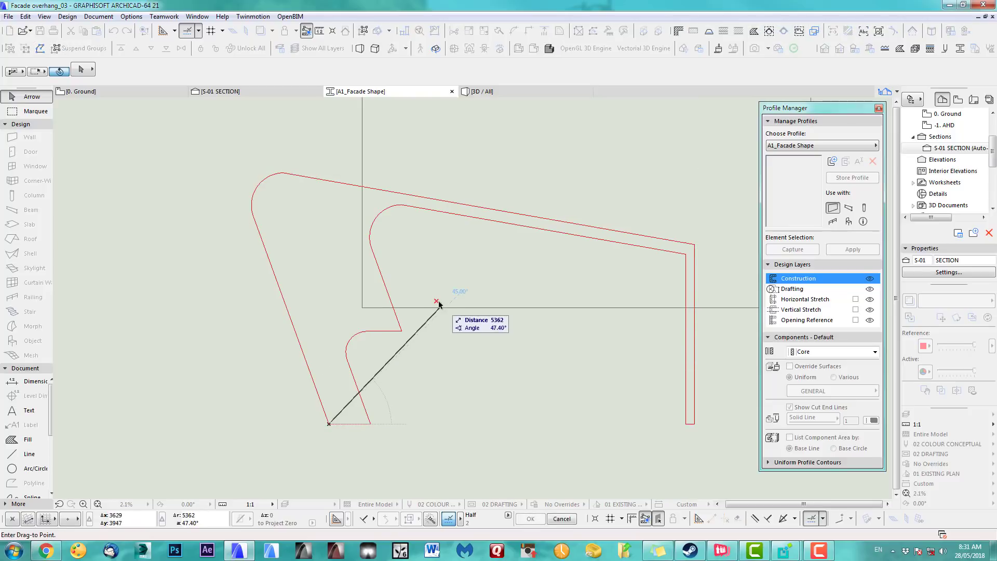
{"action": "left_click", "coordinate": [438, 304]}
{"action": "scroll", "coordinate": [456, 367], "scroll_direction": "down", "scroll_amount": 1}
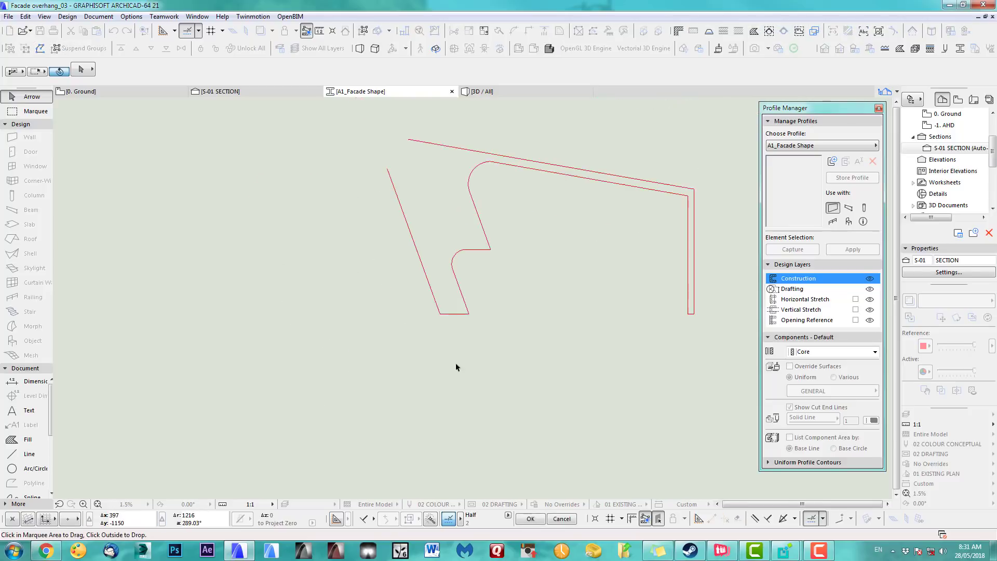
{"action": "left_click", "coordinate": [226, 371]}
{"action": "scroll", "coordinate": [429, 319], "scroll_direction": "up", "scroll_amount": 1}
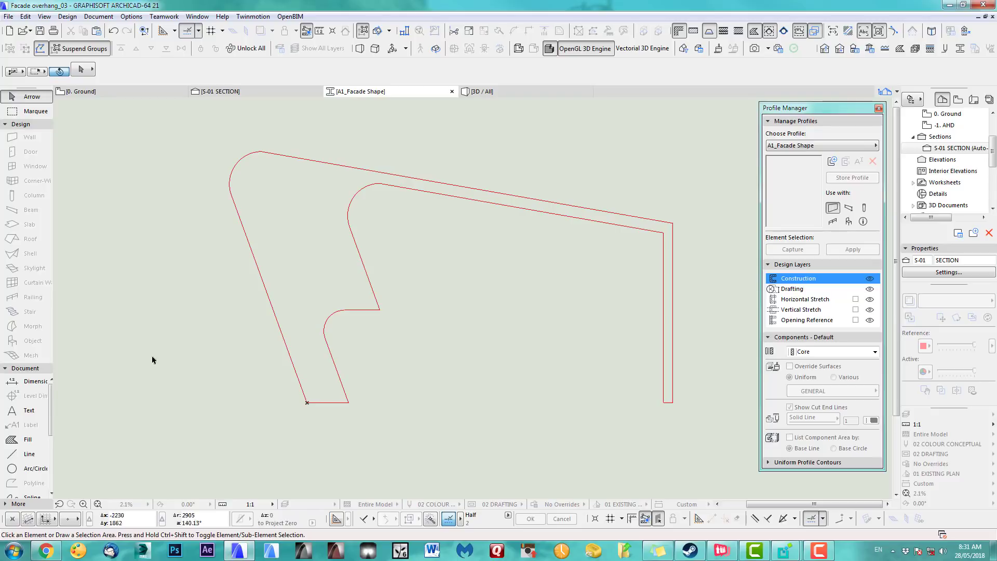
Fill the area enclosed by the facade outline using the 100 % building material
{"action": "left_click", "coordinate": [23, 440]}
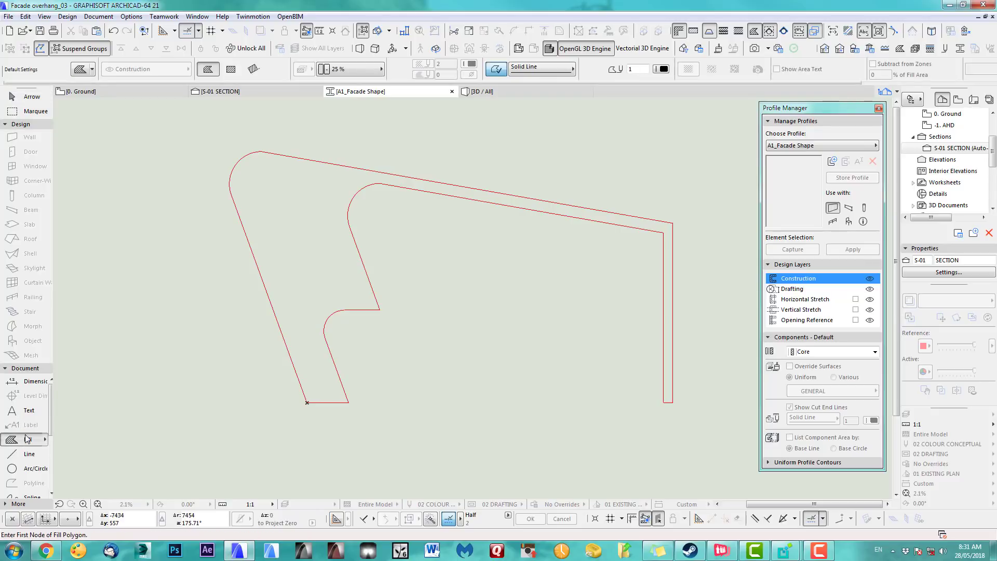
{"action": "left_click", "coordinate": [351, 69]}
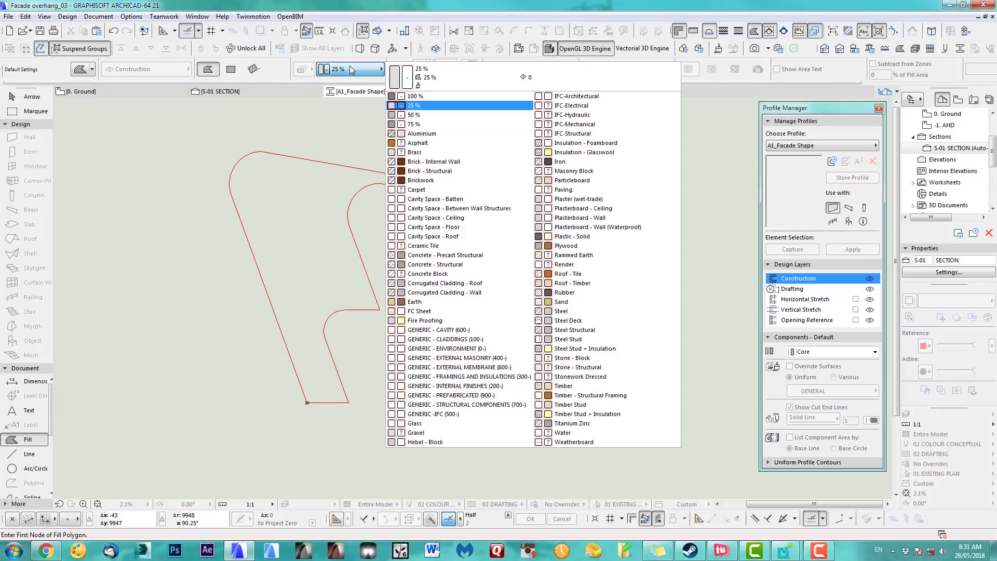
{"action": "left_click", "coordinate": [414, 96]}
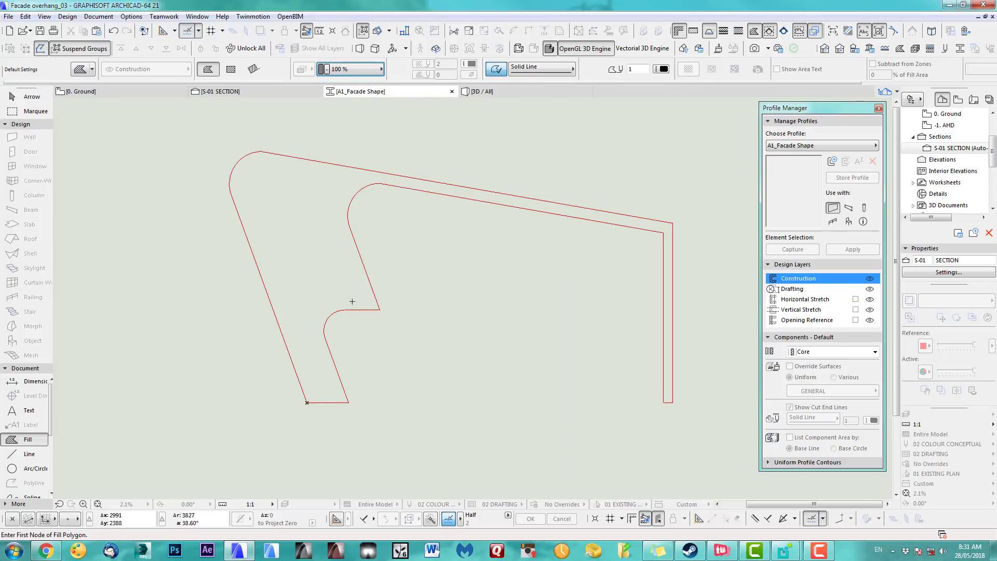
{"action": "left_click", "coordinate": [312, 257]}
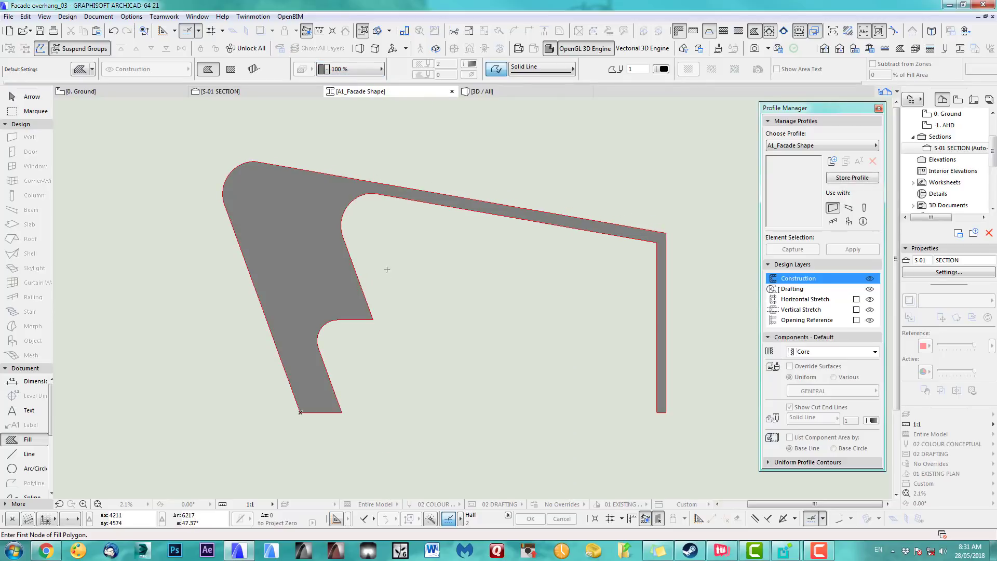
Override the facade fill's surface with ART_WallExt1, store the profile and return to the ground floor plan
{"action": "left_click", "coordinate": [317, 273], "text": "shift"}
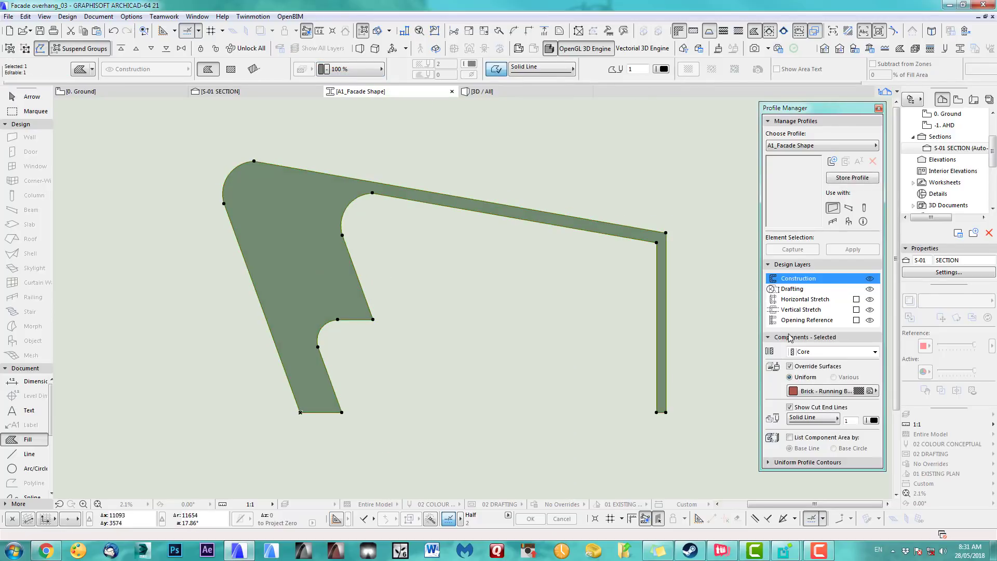
{"action": "left_click", "coordinate": [816, 392]}
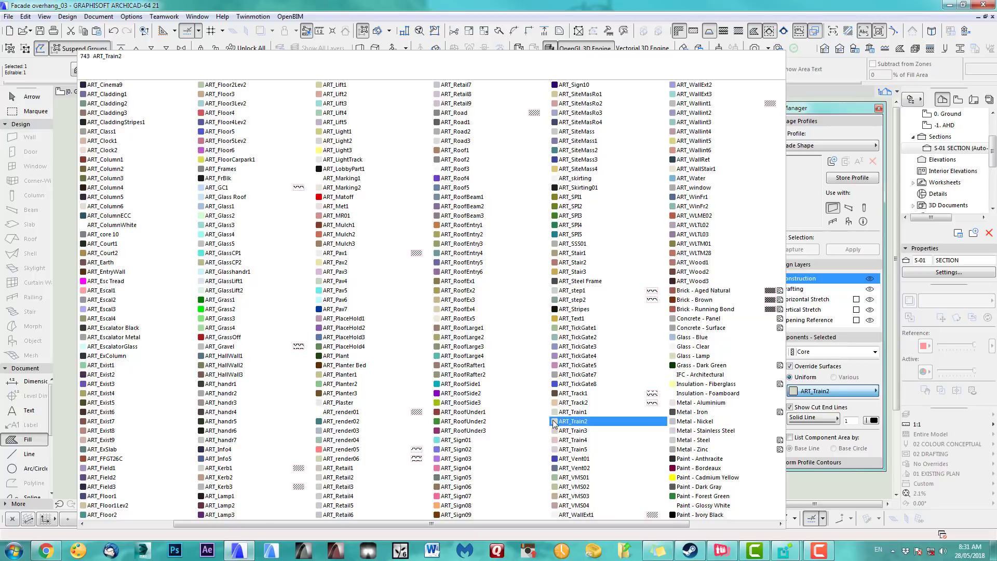
{"action": "scroll", "coordinate": [554, 424], "scroll_direction": "down", "scroll_amount": 1}
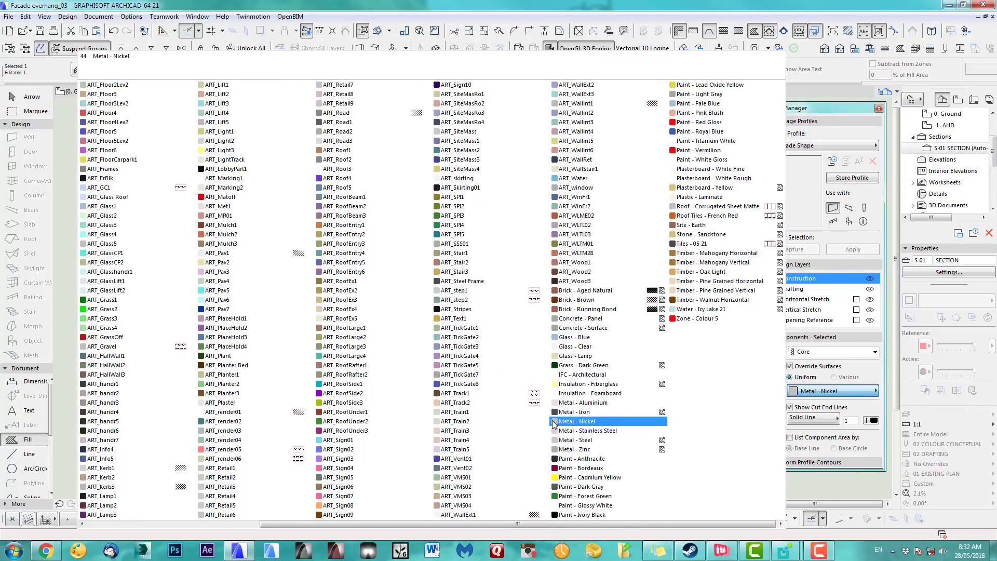
{"action": "left_click", "coordinate": [477, 513]}
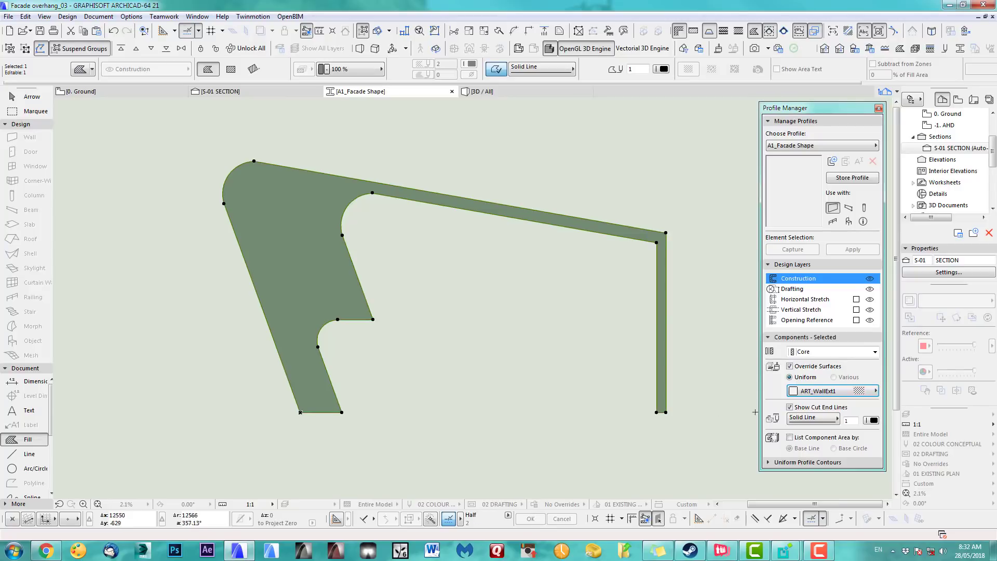
{"action": "left_click", "coordinate": [853, 178]}
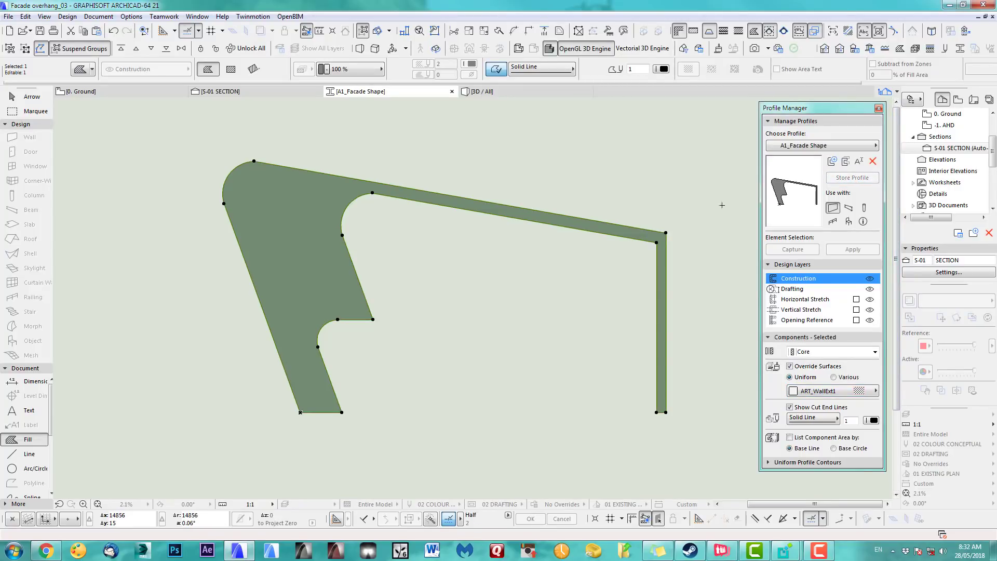
{"action": "key", "text": "F2"}
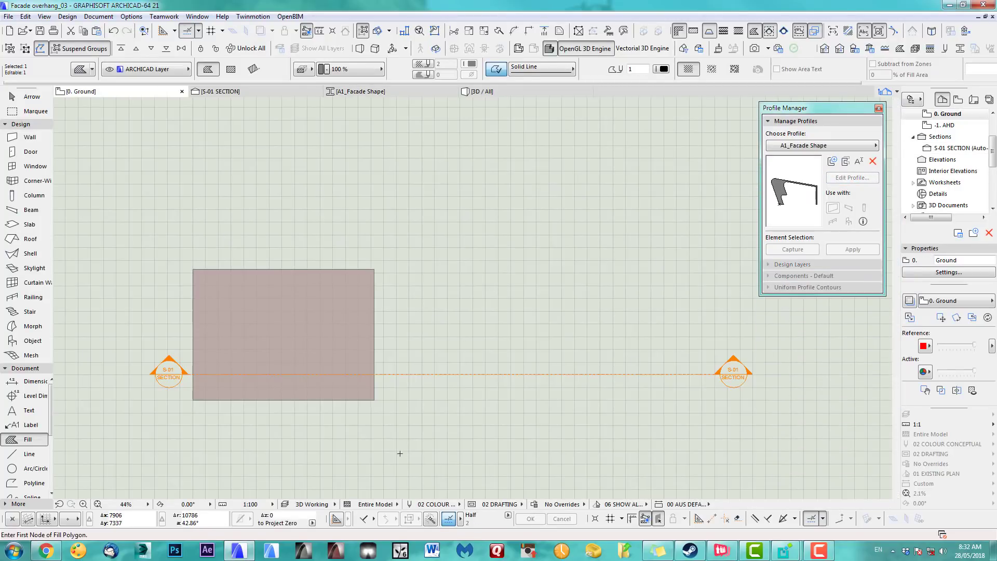
Set the default wall geometry to a complex profile and choose the A1_Facade Shape profile
{"action": "middle_click_drag", "start_coordinate": [424, 429], "coordinate": [489, 420]}
{"action": "scroll", "coordinate": [365, 371], "scroll_direction": "up", "scroll_amount": 2}
{"action": "scroll", "coordinate": [365, 371], "scroll_direction": "up", "scroll_amount": 2}
{"action": "left_click", "coordinate": [412, 363]}
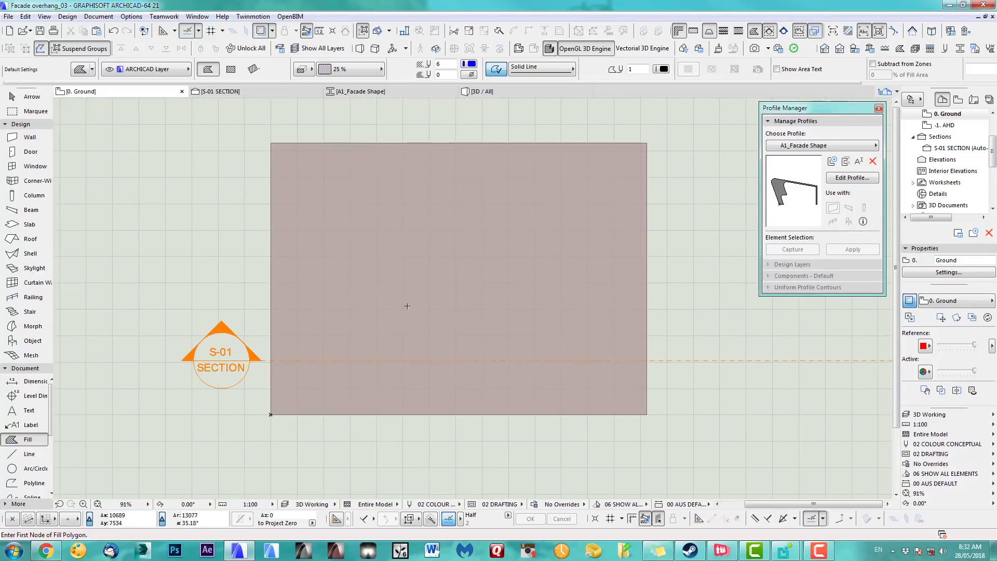
{"action": "double_click", "coordinate": [42, 137]}
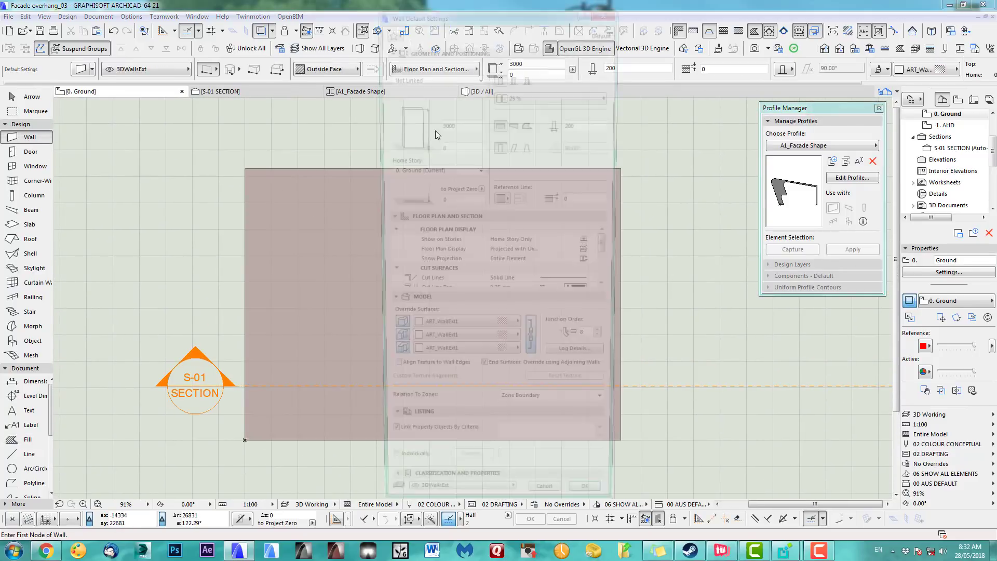
{"action": "left_click", "coordinate": [529, 77]}
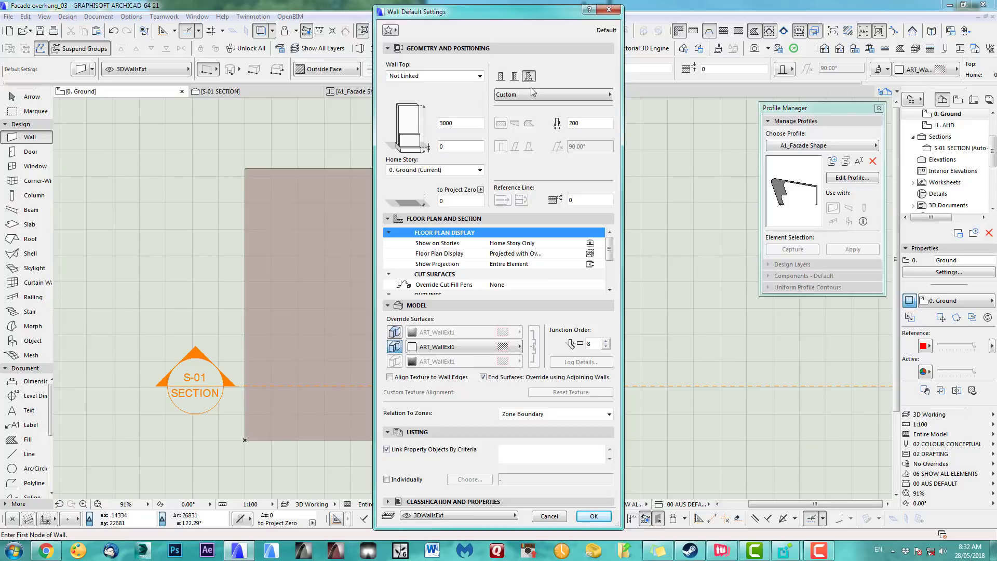
{"action": "left_click", "coordinate": [529, 97]}
{"action": "left_click", "coordinate": [650, 166]}
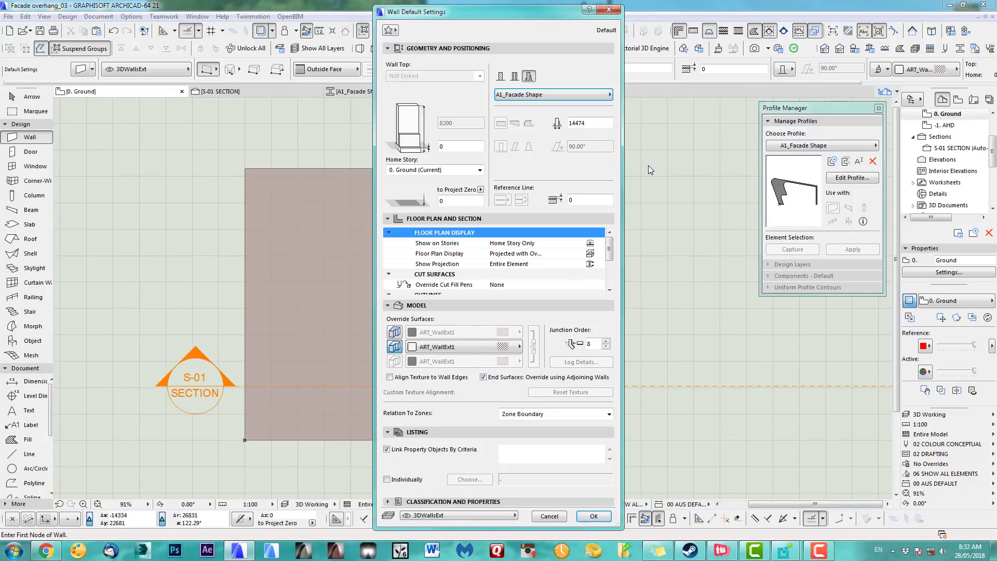
Override the default wall's surfaces with ART_WallExt1, keep the 3DWallsExt layer and accept the wall settings
{"action": "left_click", "coordinate": [395, 332]}
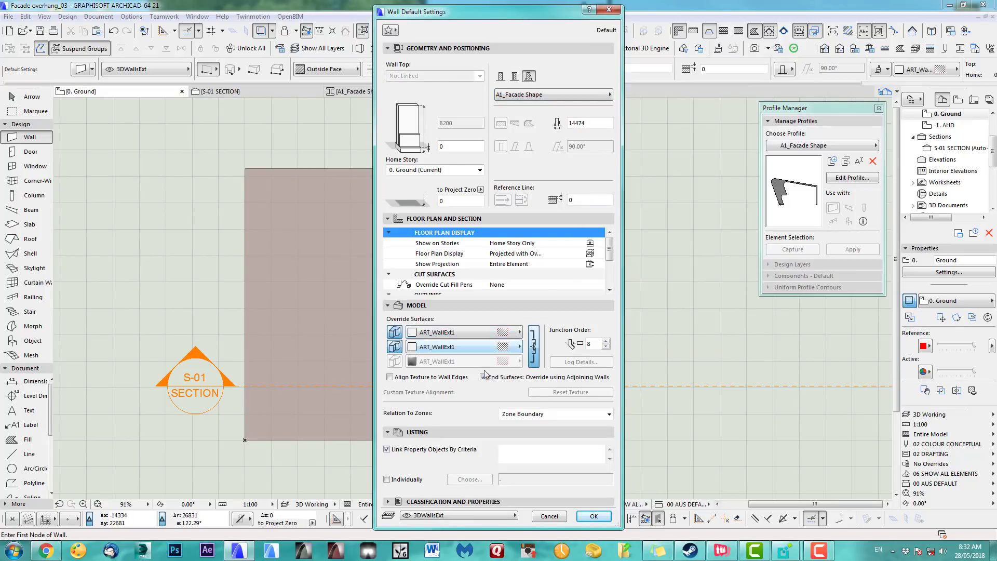
{"action": "left_click", "coordinate": [453, 514]}
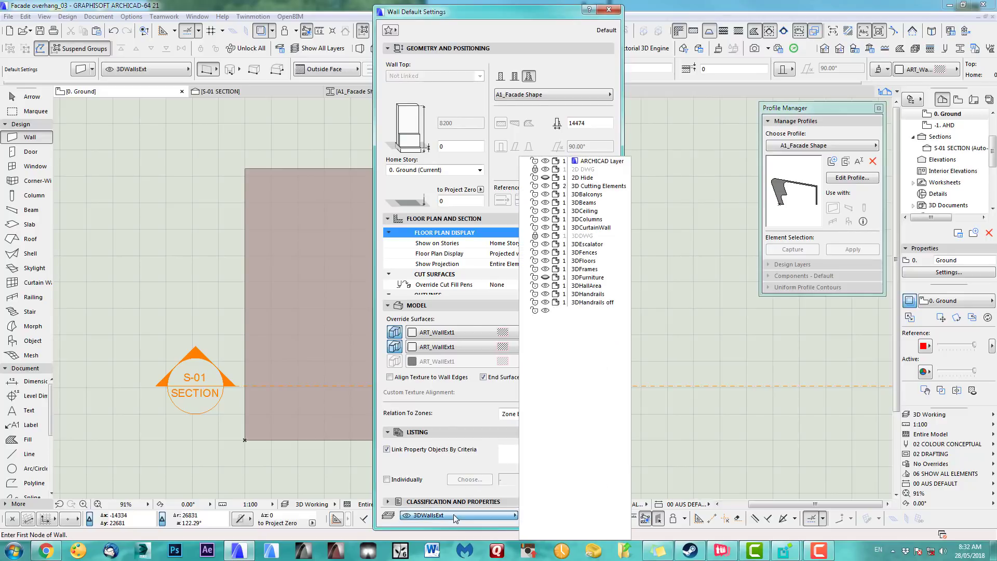
{"action": "left_click", "coordinate": [453, 515]}
{"action": "left_click", "coordinate": [592, 516]}
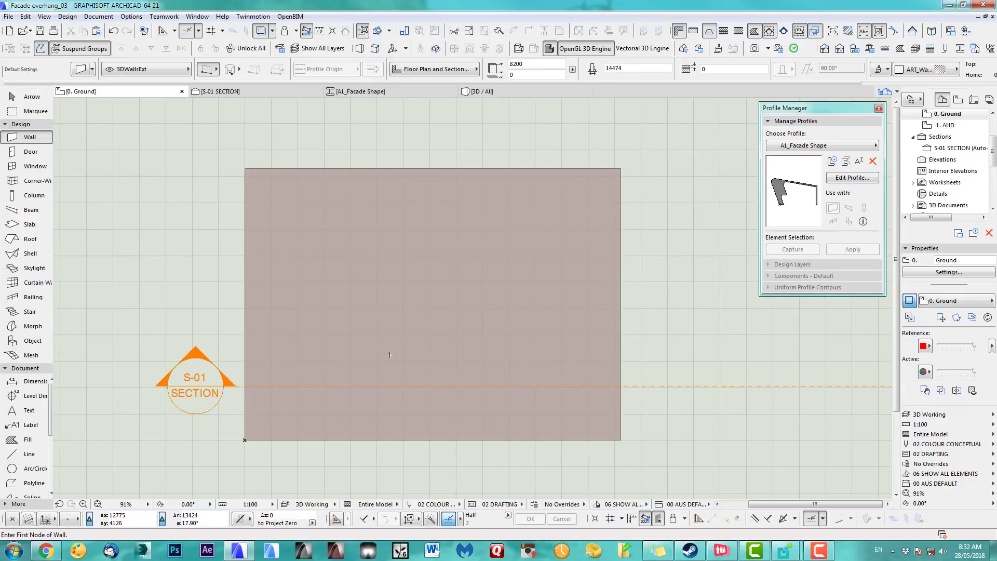
Place a 200 mm long facade-profile wall along the Y direction on the slab and inspect it in 3D
{"action": "scroll", "coordinate": [395, 353], "scroll_direction": "up", "scroll_amount": 4}
{"action": "scroll", "coordinate": [425, 292], "scroll_direction": "down", "scroll_amount": 4}
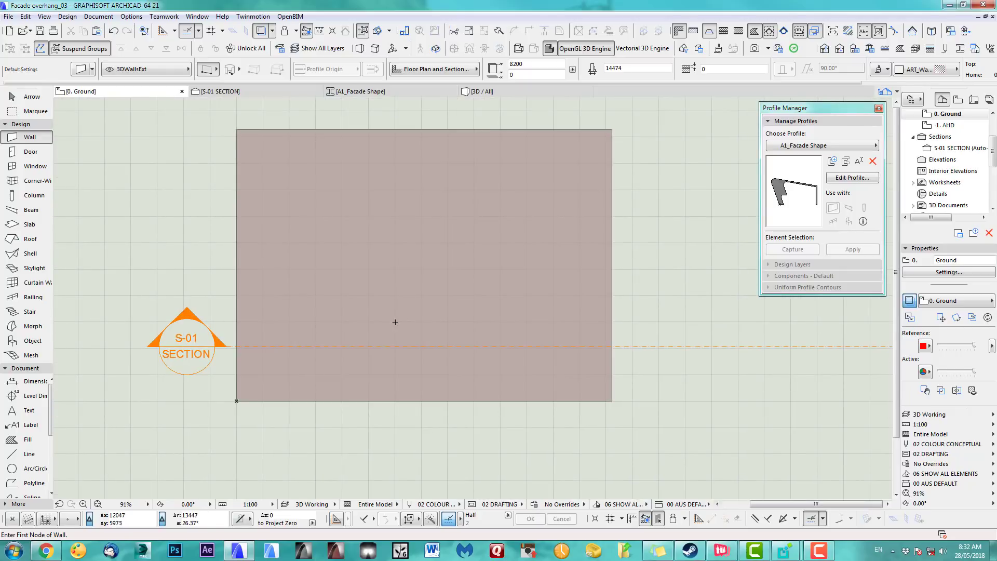
{"action": "left_click", "coordinate": [395, 322]}
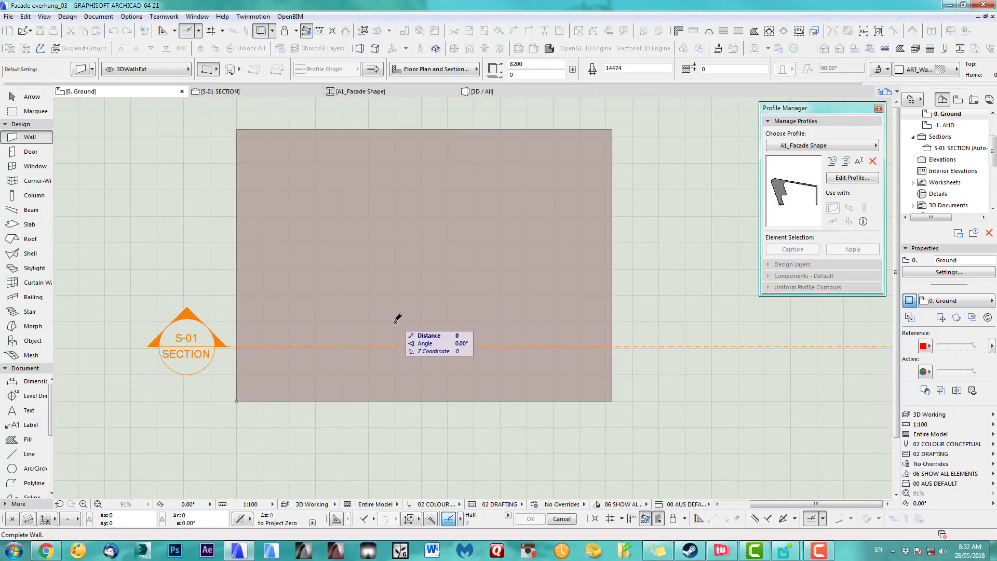
{"action": "type", "text": "y"}
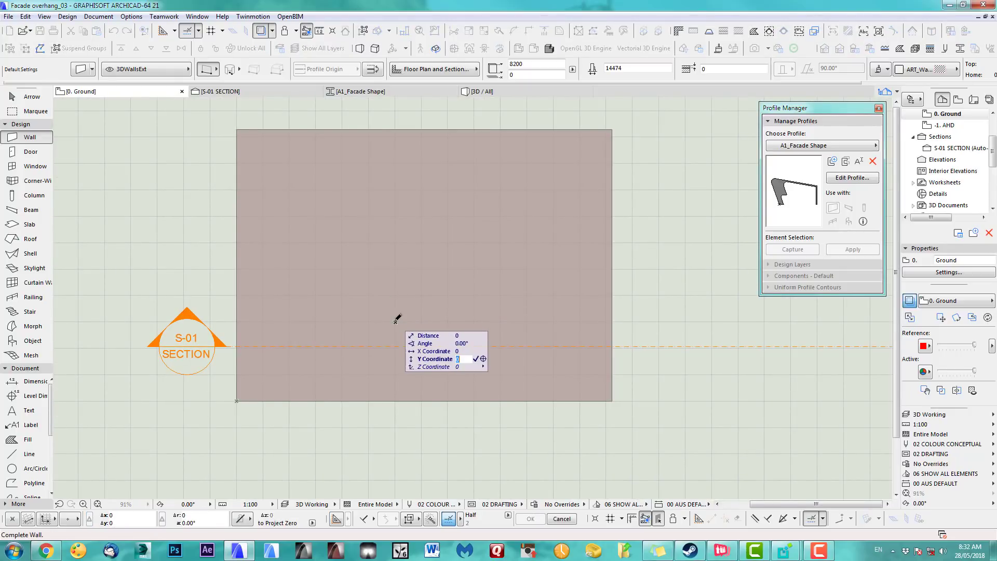
{"action": "type", "text": "200"}
{"action": "key", "text": "Return"}
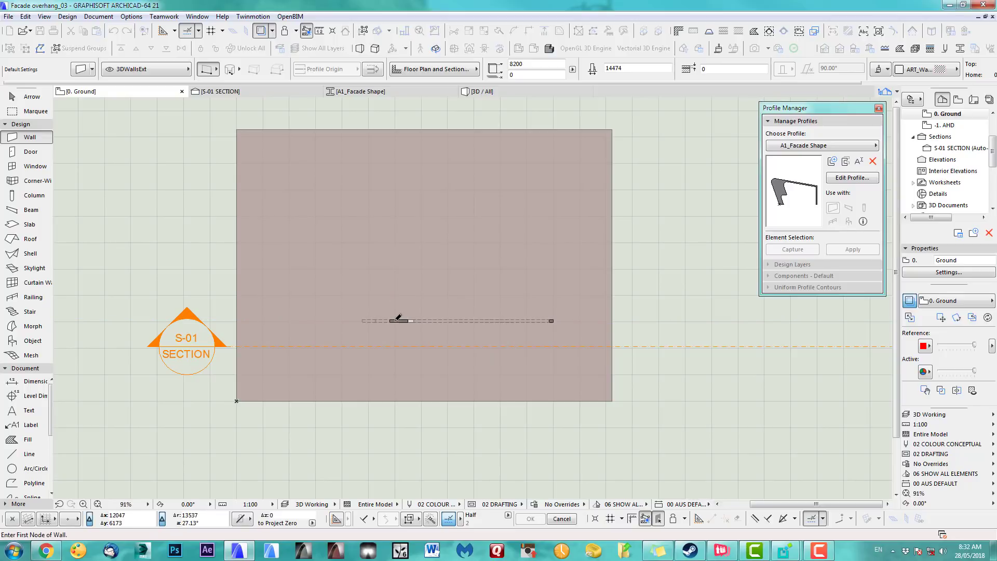
{"action": "key", "text": "F3"}
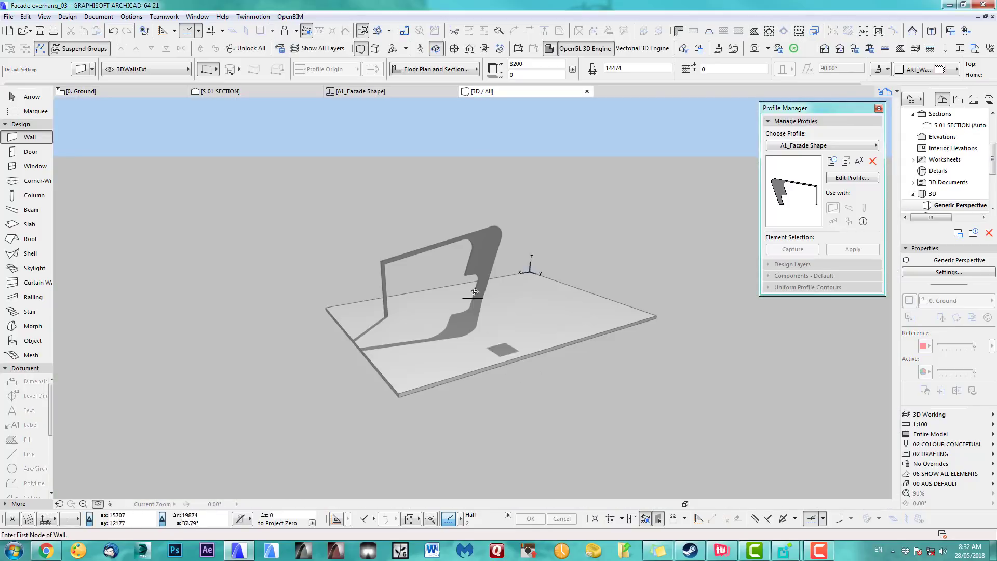
{"action": "middle_click_drag", "start_coordinate": [508, 349], "coordinate": [874, 363], "text": "shift"}
{"action": "scroll", "coordinate": [493, 289], "scroll_direction": "up", "scroll_amount": 5}
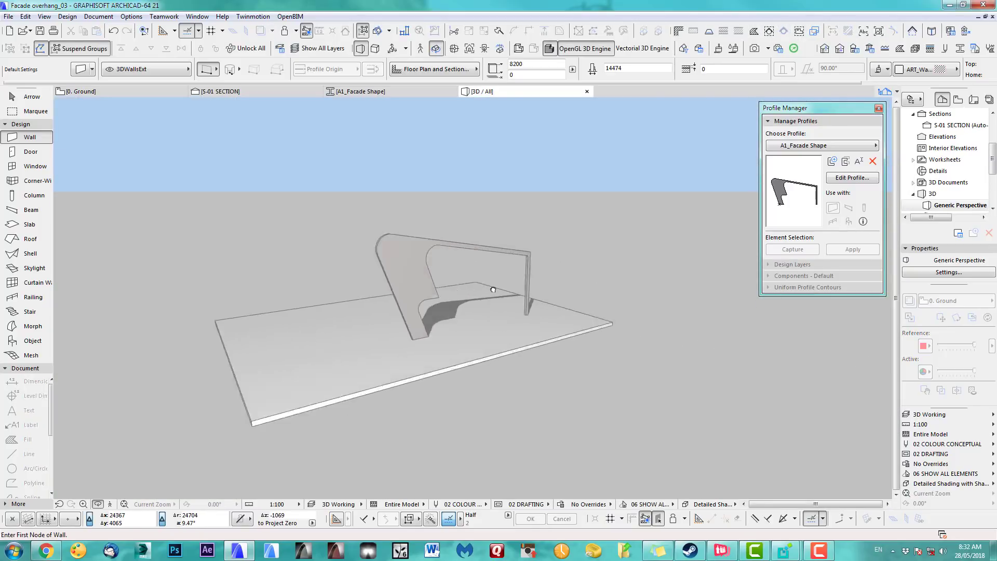
{"action": "middle_click_drag", "start_coordinate": [460, 340], "coordinate": [472, 296], "text": "shift"}
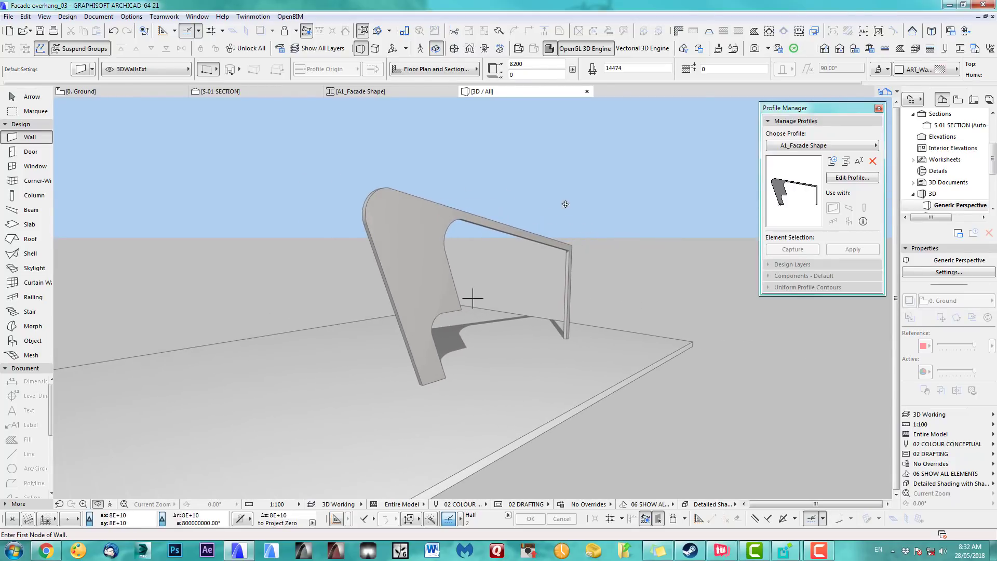
In section S-01, copy the closed outline with the wavy roof line nested inside the large facade shape
{"action": "key", "text": "F2"}
{"action": "left_click", "coordinate": [235, 92]}
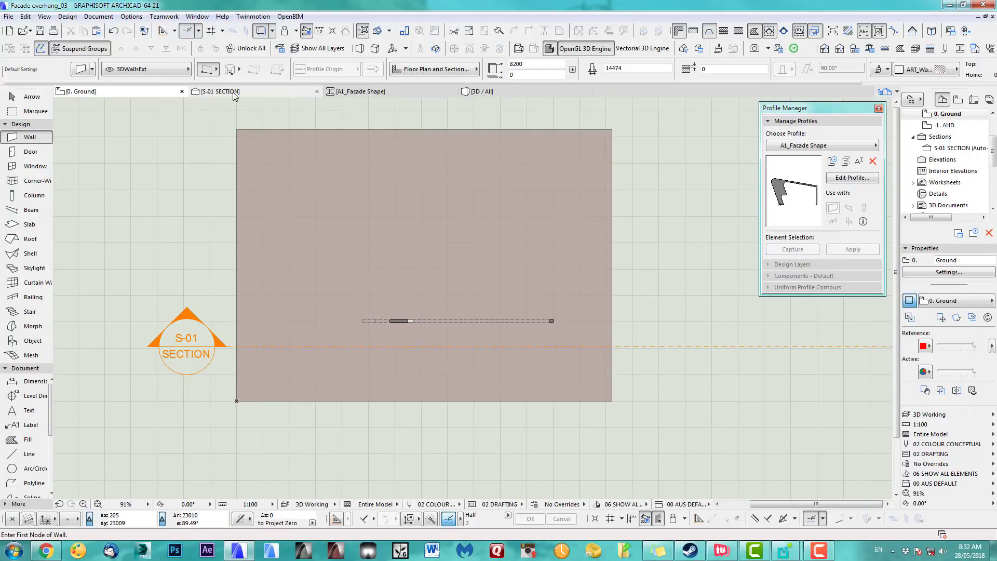
{"action": "middle_click_drag", "start_coordinate": [632, 301], "coordinate": [566, 270]}
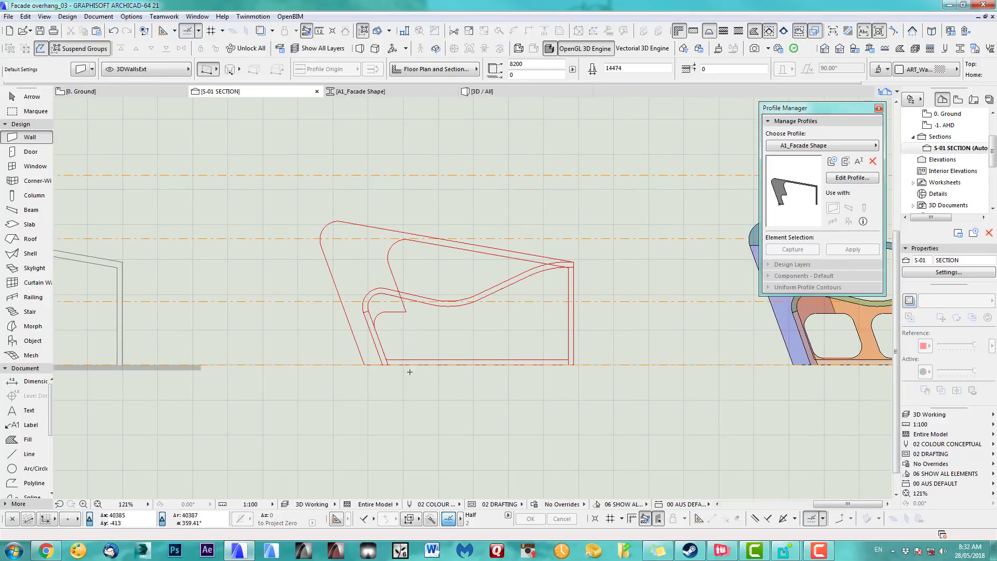
{"action": "scroll", "coordinate": [415, 384], "scroll_direction": "up", "scroll_amount": 2}
{"action": "middle_click_drag", "start_coordinate": [419, 386], "coordinate": [421, 426]}
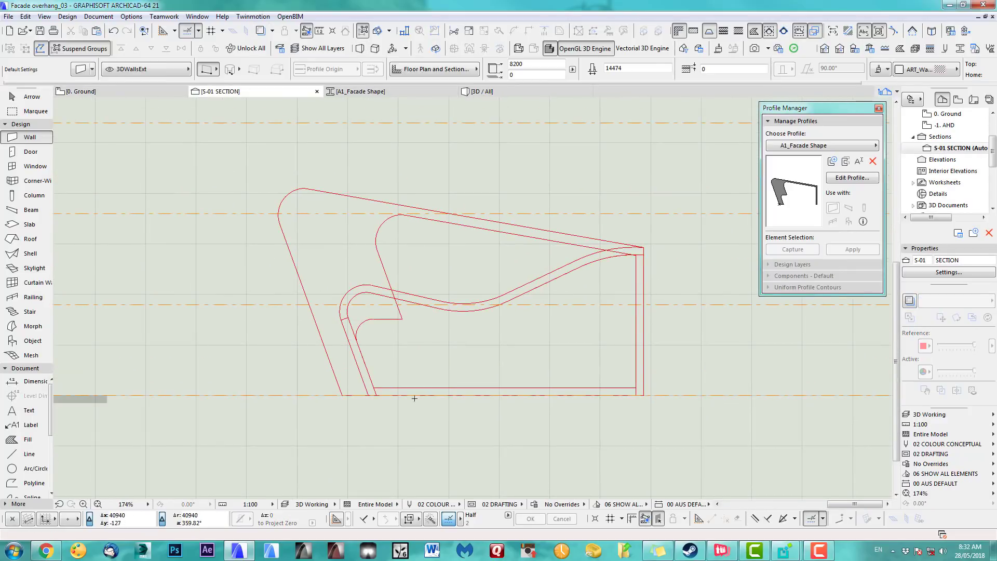
{"action": "left_click", "coordinate": [363, 383]}
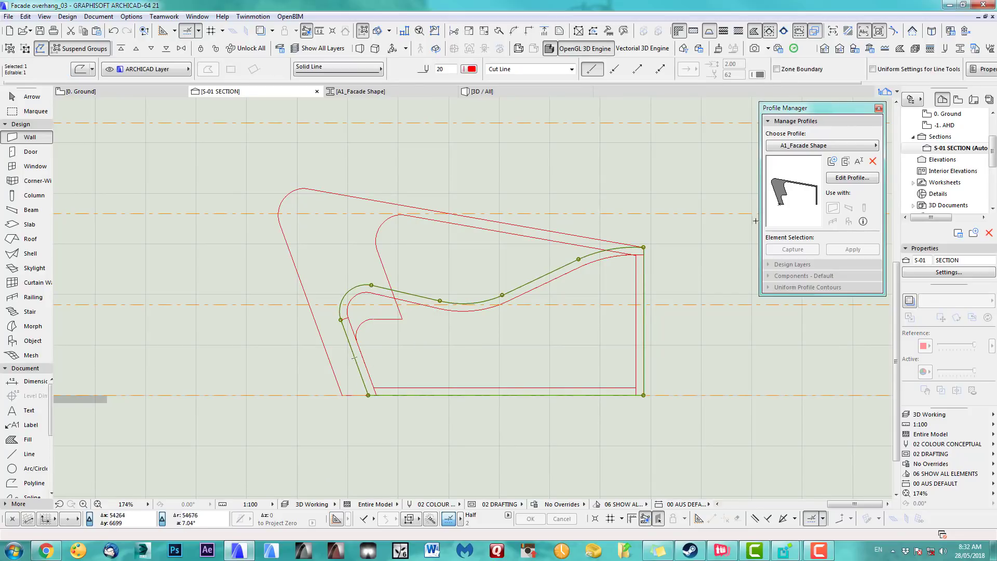
Duplicate the A1_Facade Shape profile under the suggested name and open the copy for editing
{"action": "left_click", "coordinate": [846, 161]}
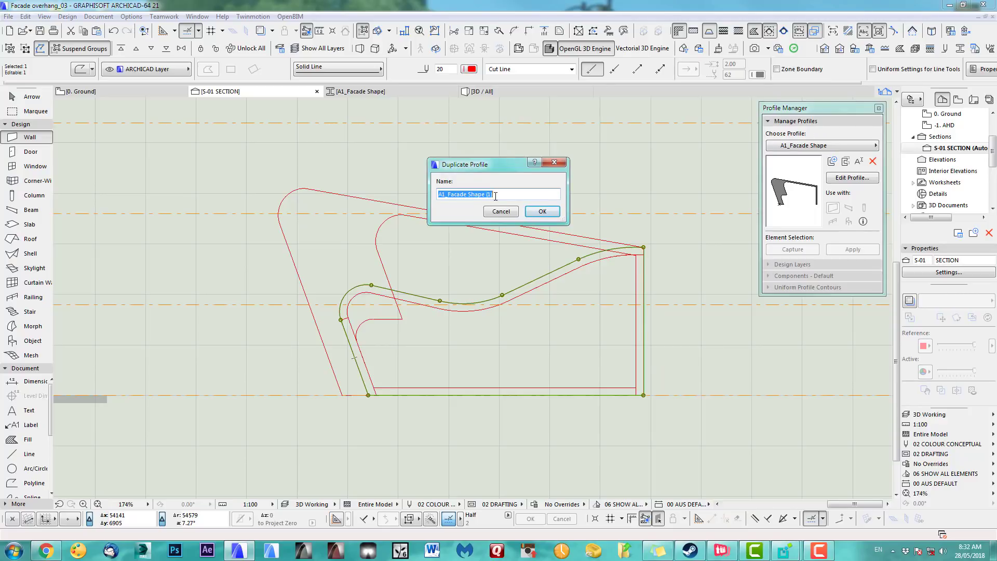
{"action": "left_click", "coordinate": [542, 213]}
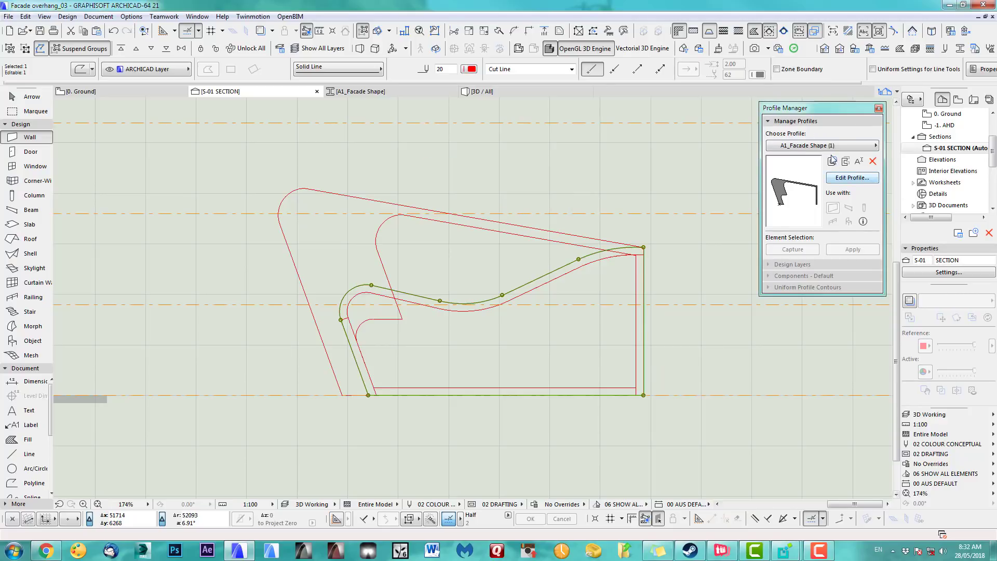
{"action": "left_click", "coordinate": [852, 178]}
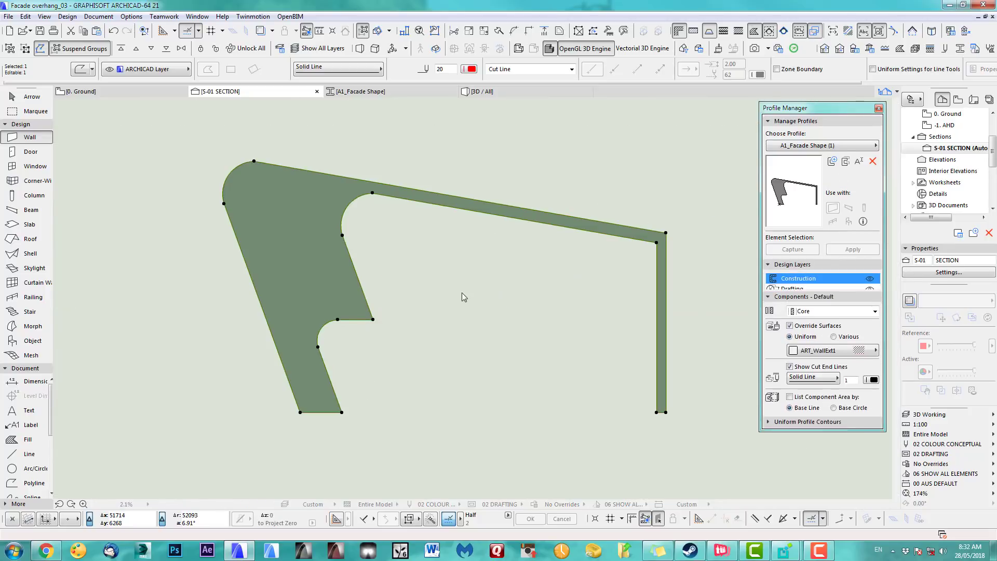
Paste the wavy-roofed outline into the profile and move its lower-left corner onto the inner corner of the facade's foot
{"action": "scroll", "coordinate": [396, 273], "scroll_direction": "down", "scroll_amount": 3}
{"action": "middle_click_drag", "start_coordinate": [396, 274], "coordinate": [377, 256]}
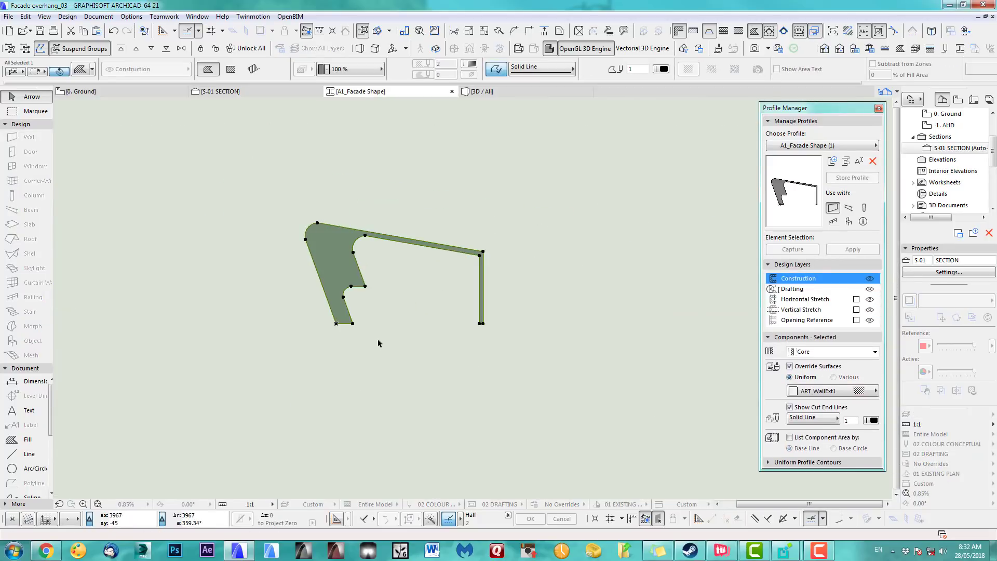
{"action": "key", "text": "Escape"}
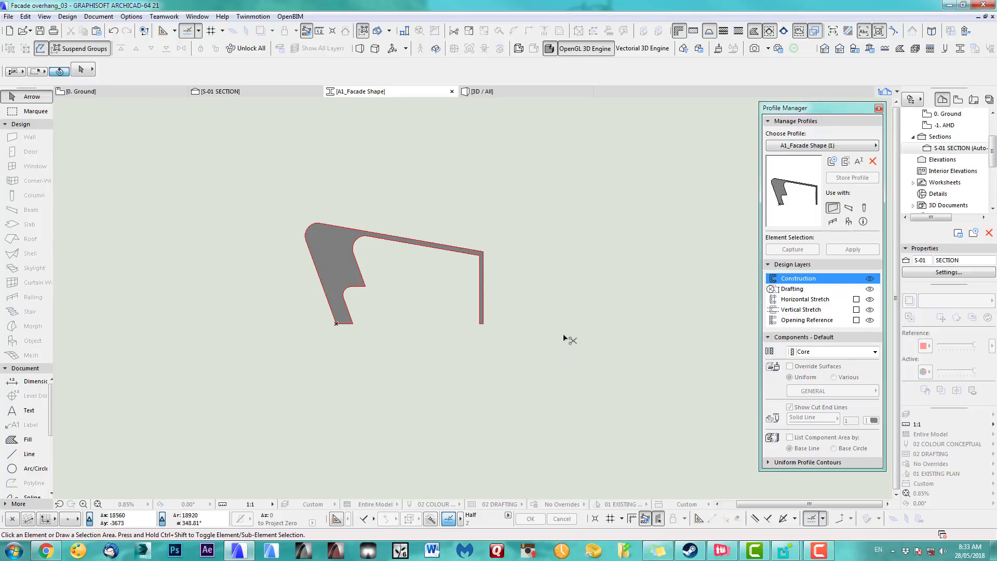
{"action": "key", "text": "ctrl+v"}
{"action": "left_click", "coordinate": [564, 247]}
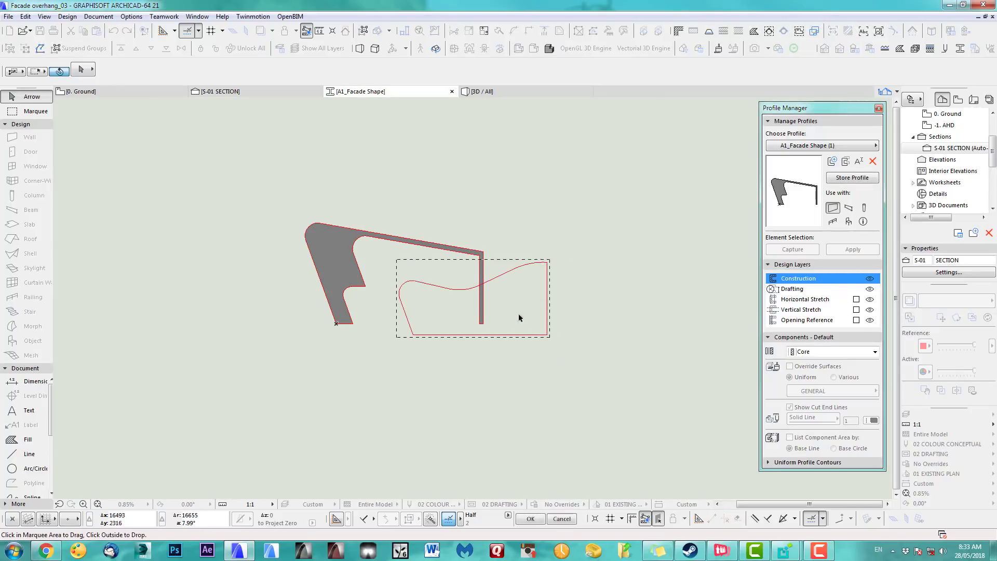
{"action": "scroll", "coordinate": [406, 345], "scroll_direction": "up", "scroll_amount": 5}
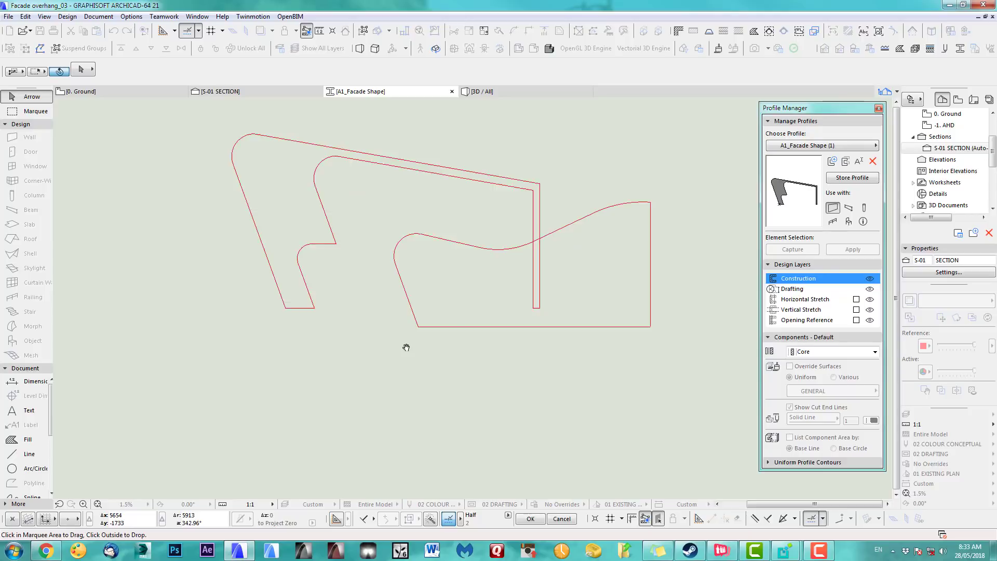
{"action": "left_click", "coordinate": [425, 318]}
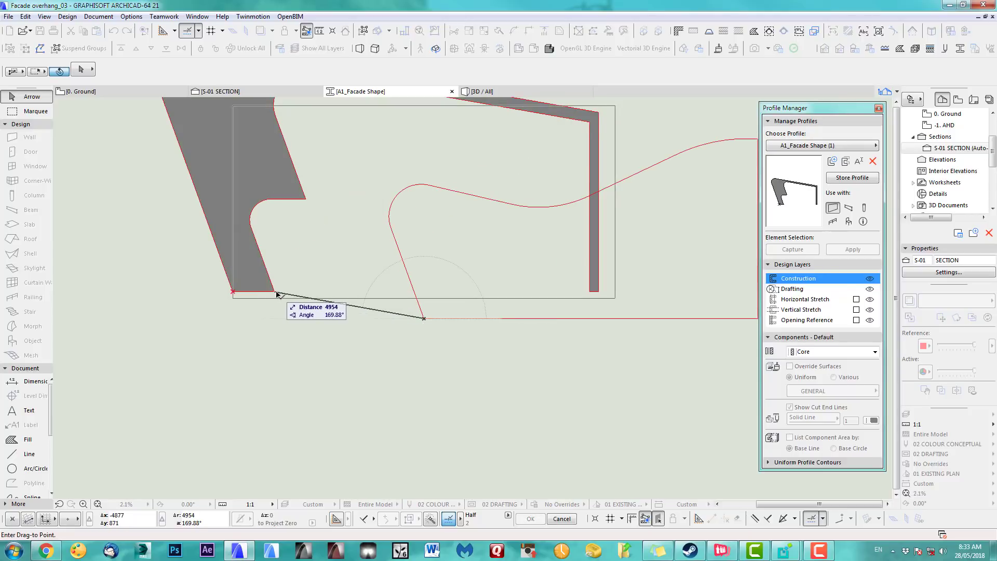
{"action": "left_click", "coordinate": [276, 293]}
Shift the pasted outline so its lower-right corner meets the outer bottom corner of the facade's vertical leg, and place it
{"action": "scroll", "coordinate": [578, 323], "scroll_direction": "up", "scroll_amount": 3}
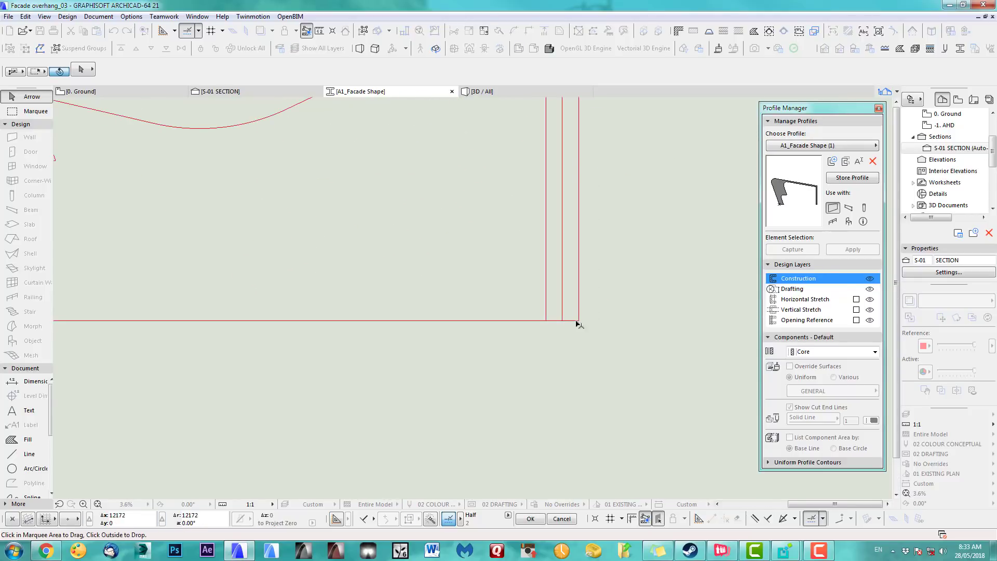
{"action": "left_click", "coordinate": [579, 321]}
{"action": "left_click", "coordinate": [562, 321]}
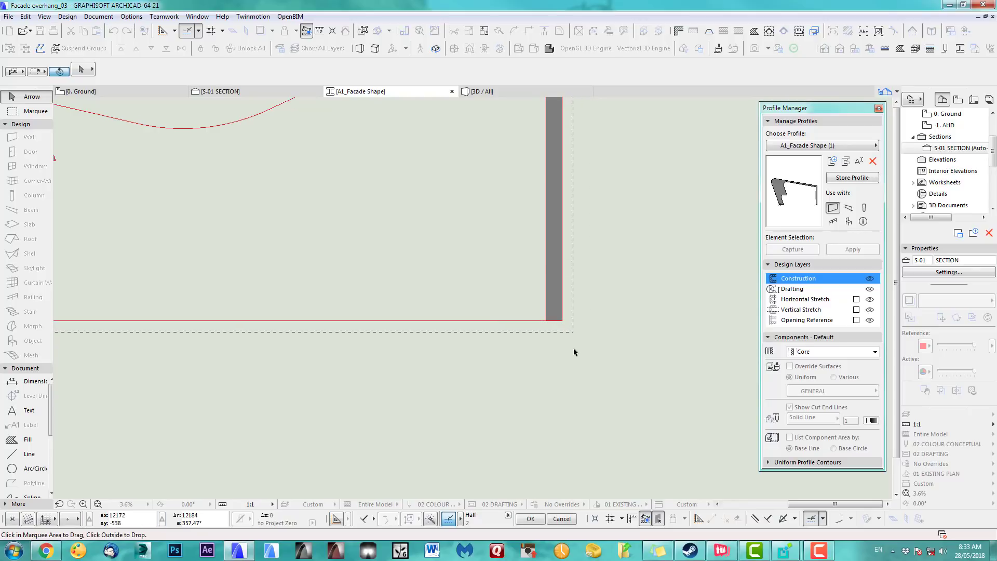
{"action": "scroll", "coordinate": [573, 352], "scroll_direction": "down", "scroll_amount": 4}
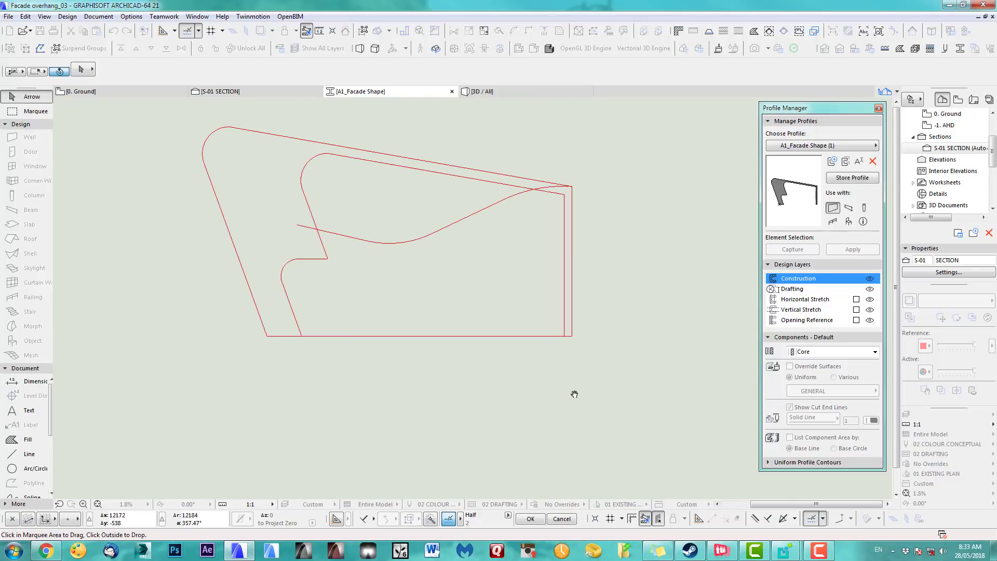
{"action": "left_click", "coordinate": [638, 289]}
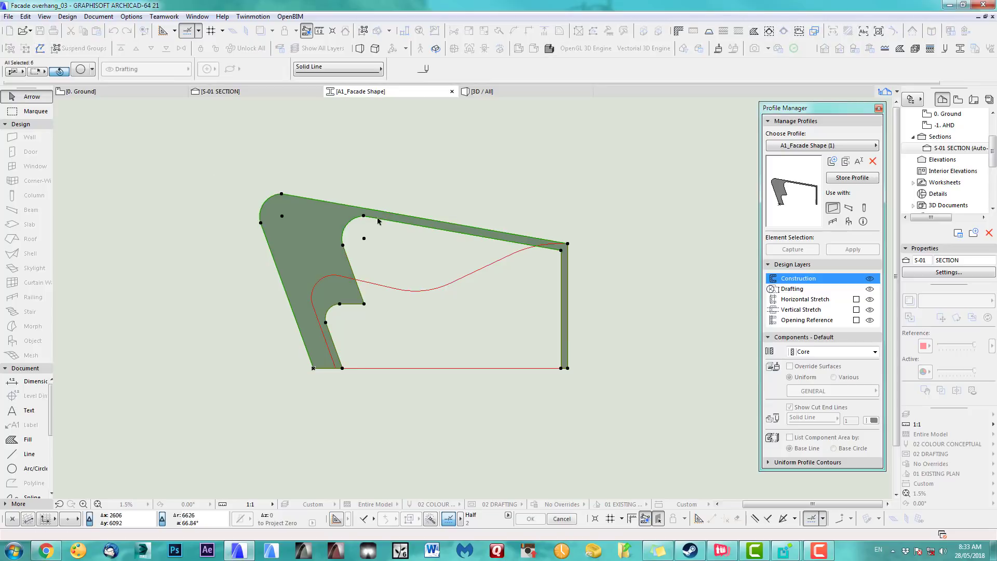
Delete the old facade fill and its leftover contour lines, keeping only the pasted wavy-roofed outline
{"action": "key", "text": "Delete"}
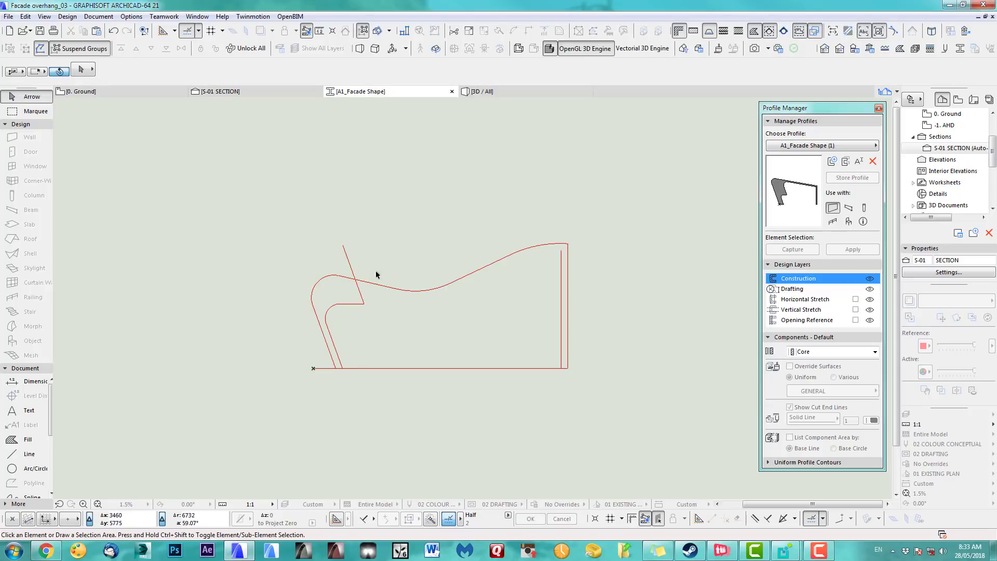
{"action": "left_click_drag", "start_coordinate": [328, 301], "coordinate": [365, 314]}
{"action": "key", "text": "Delete"}
{"action": "left_click", "coordinate": [334, 346]}
{"action": "key", "text": "Delete"}
{"action": "left_click", "coordinate": [562, 323]}
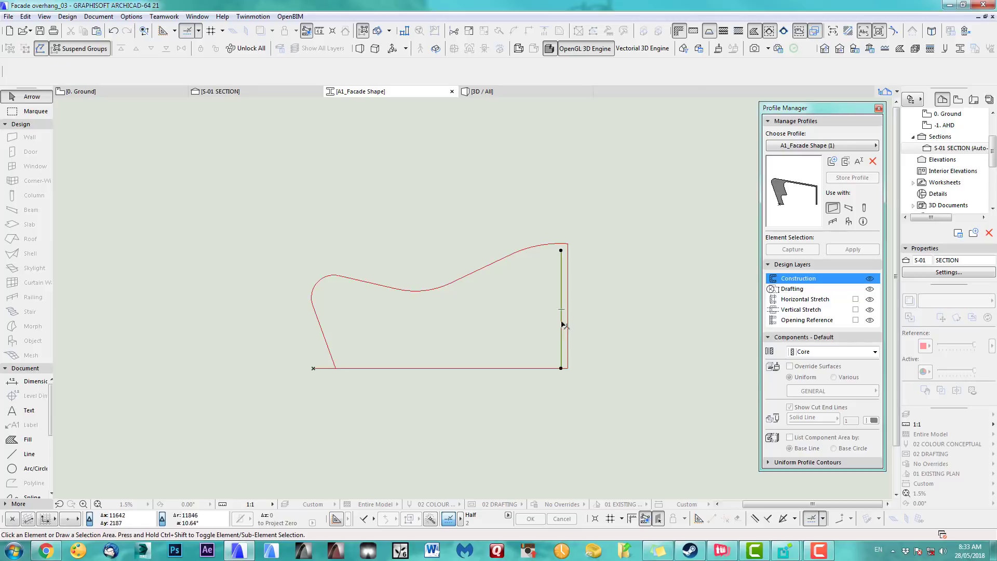
{"action": "key", "text": "Delete"}
{"action": "left_click", "coordinate": [320, 369]}
{"action": "key", "text": "Delete"}
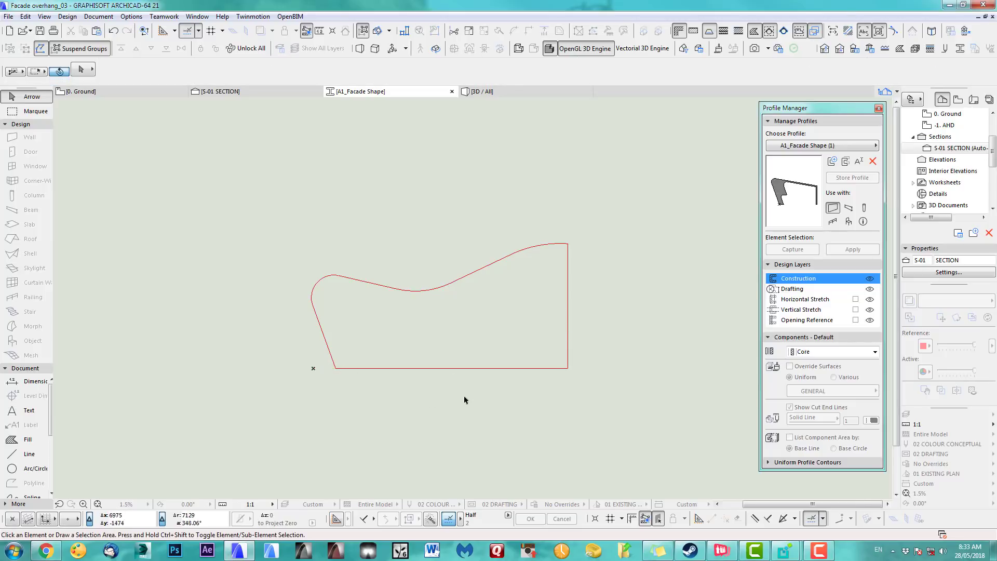
Fill the area enclosed by the wavy-roofed outline using the 100 % building material
{"action": "left_click", "coordinate": [27, 440]}
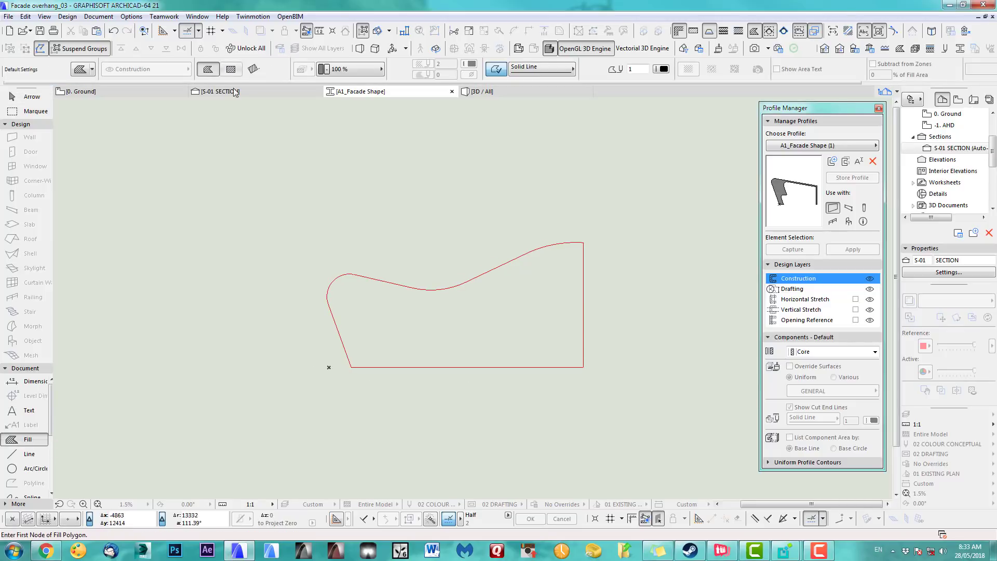
{"action": "left_click", "coordinate": [473, 322]}
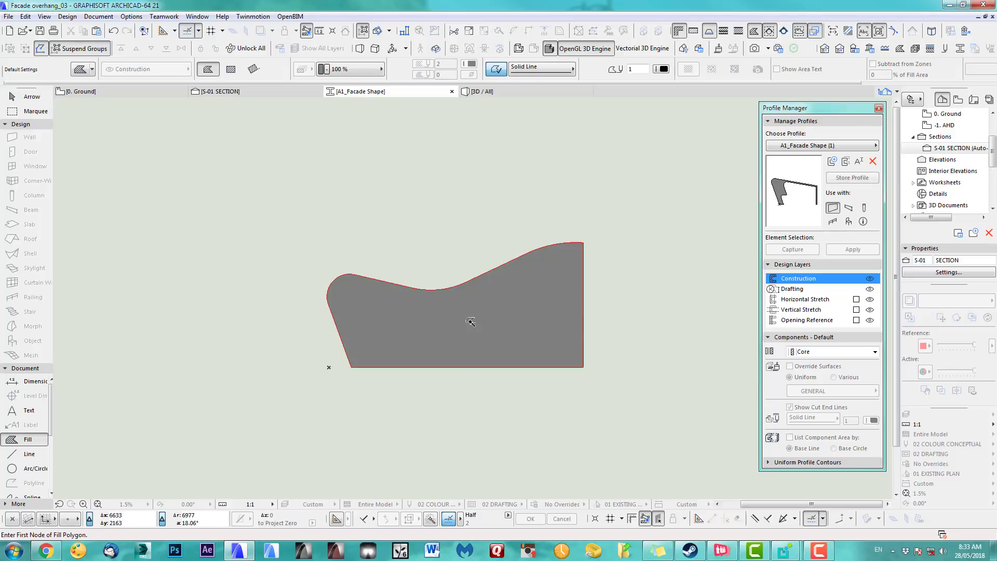
Override the wavy-roofed fill's surface with ART_WallExt1 and store the A1_Facade Shape (1) profile
{"action": "left_click", "coordinate": [526, 335], "text": "shift"}
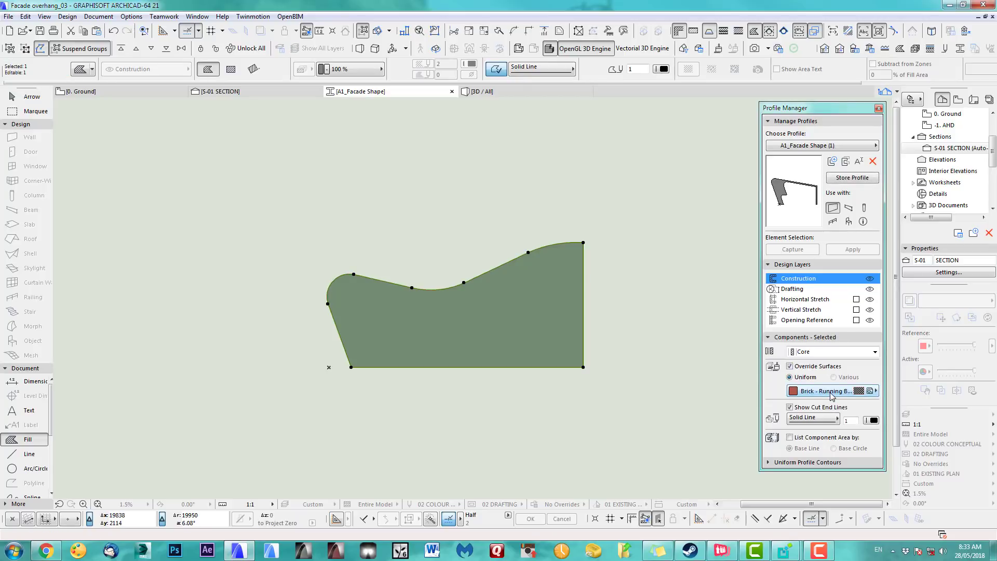
{"action": "left_click", "coordinate": [816, 392]}
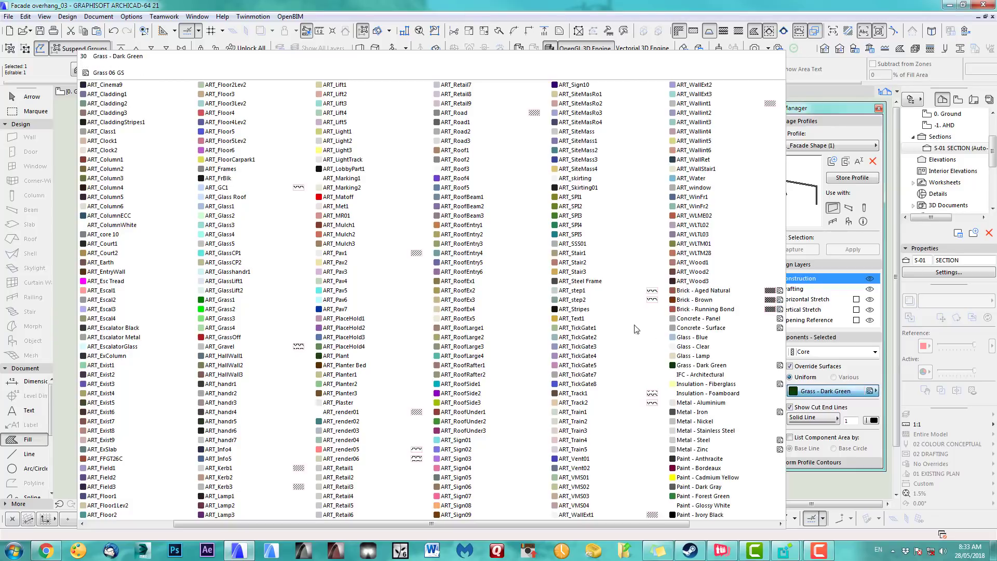
{"action": "scroll", "coordinate": [597, 281], "scroll_direction": "right", "scroll_amount": 2}
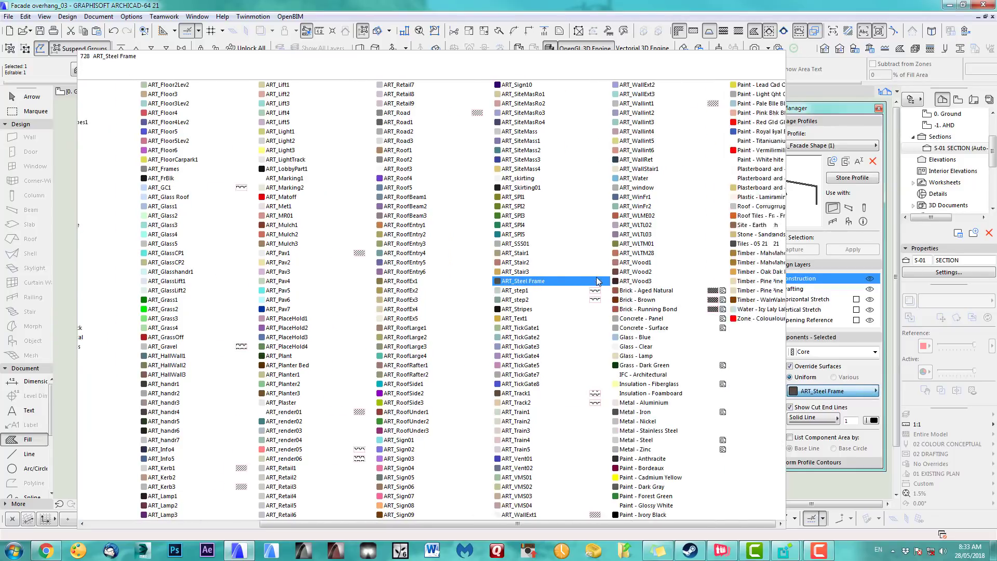
{"action": "left_click", "coordinate": [483, 515]}
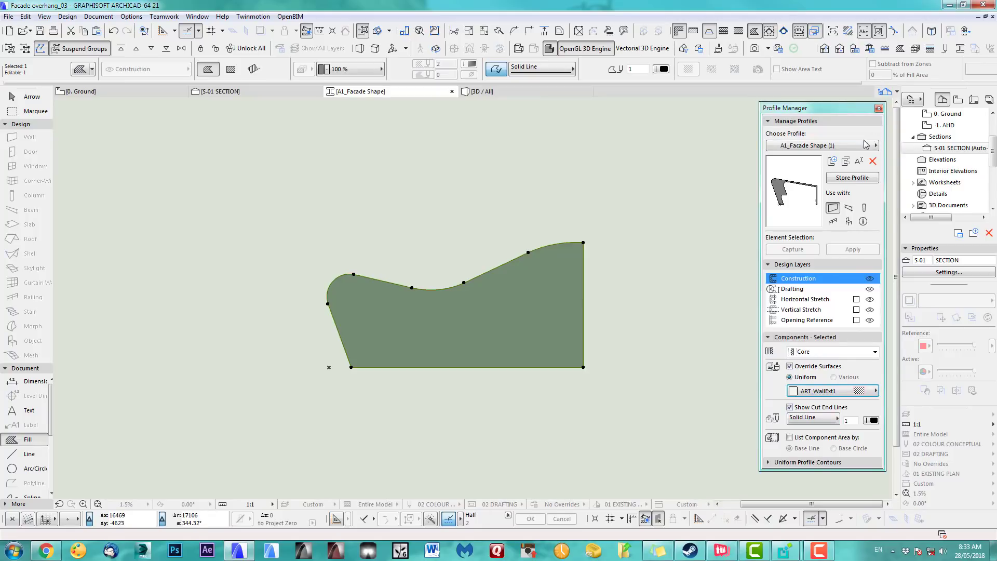
{"action": "left_click", "coordinate": [852, 178]}
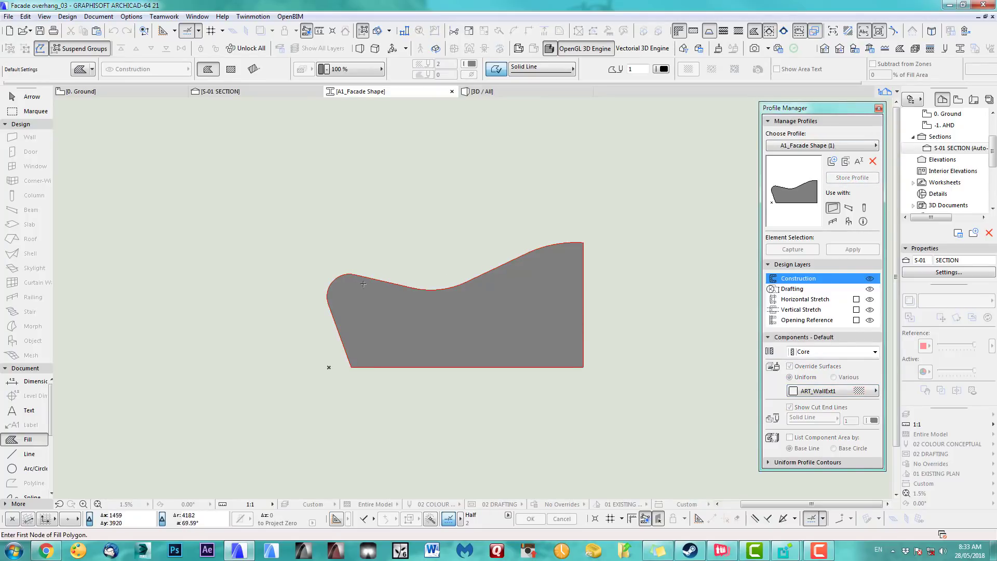
On the ground floor plan, place a copy of the facade wall between the original and the section line
{"action": "key", "text": "F2"}
{"action": "scroll", "coordinate": [424, 360], "scroll_direction": "up", "scroll_amount": 3}
{"action": "middle_click_drag", "start_coordinate": [403, 340], "coordinate": [387, 314]}
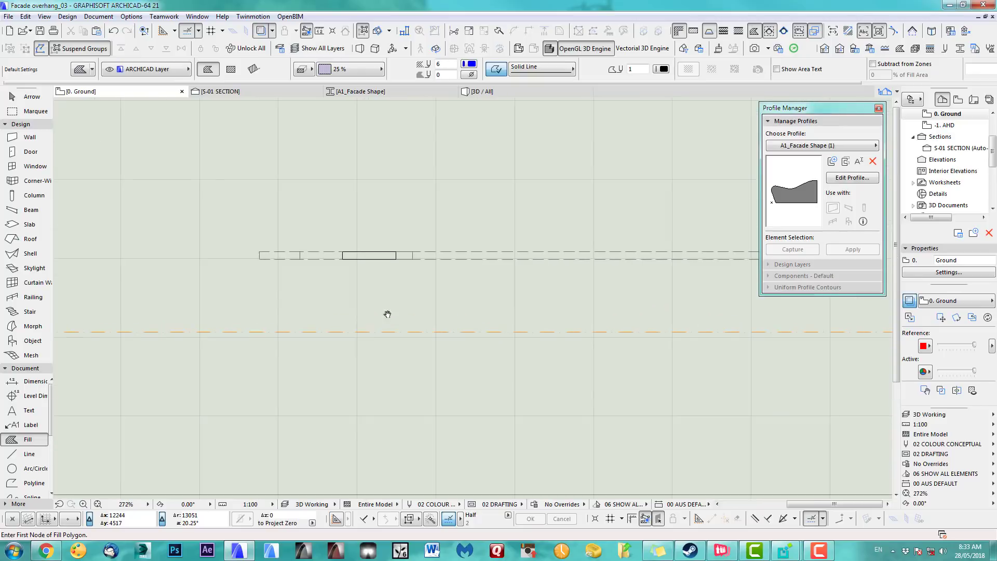
{"action": "scroll", "coordinate": [379, 340], "scroll_direction": "down", "scroll_amount": 2}
{"action": "left_click", "coordinate": [351, 310], "text": "shift"}
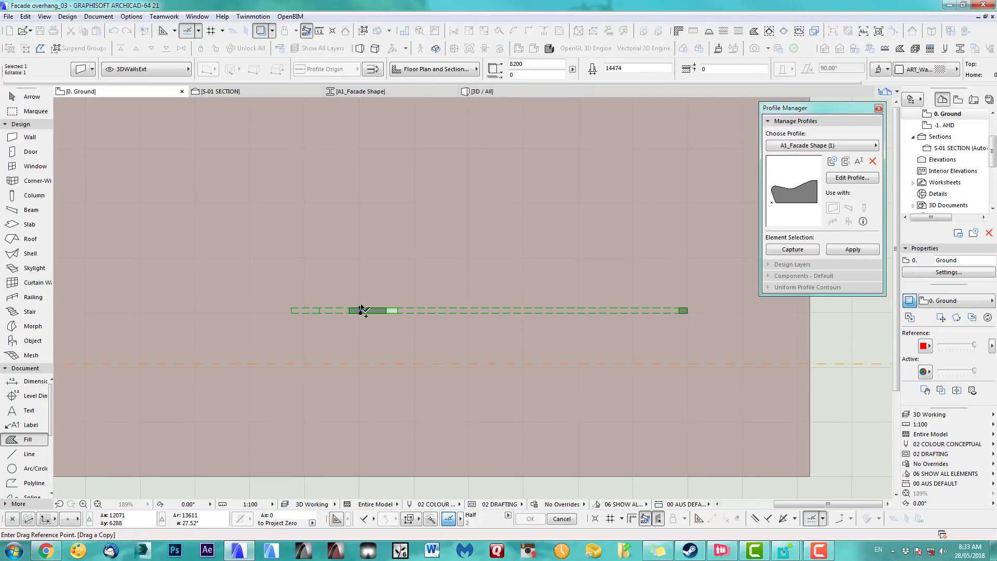
{"action": "left_click", "coordinate": [361, 310]}
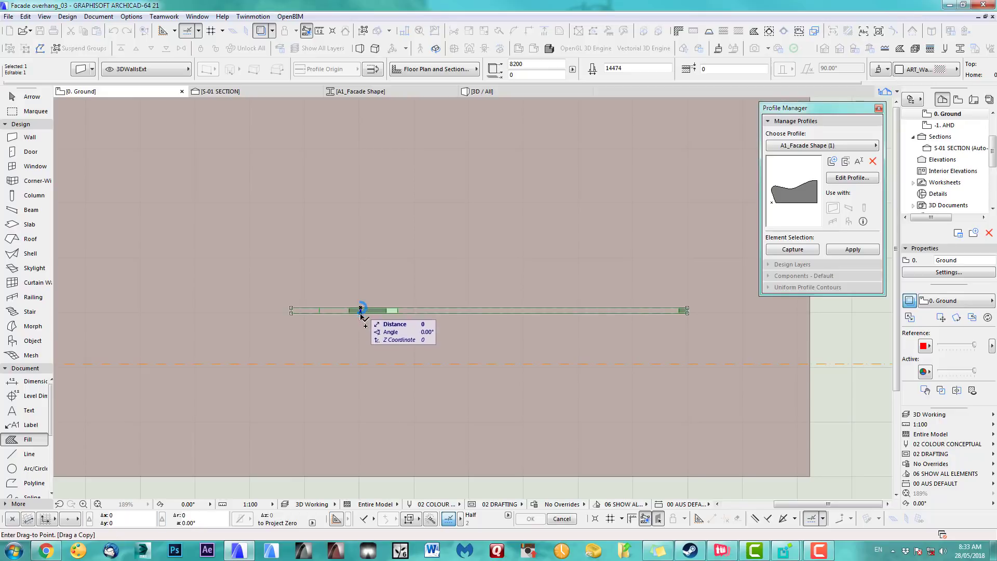
{"action": "left_click", "coordinate": [360, 349]}
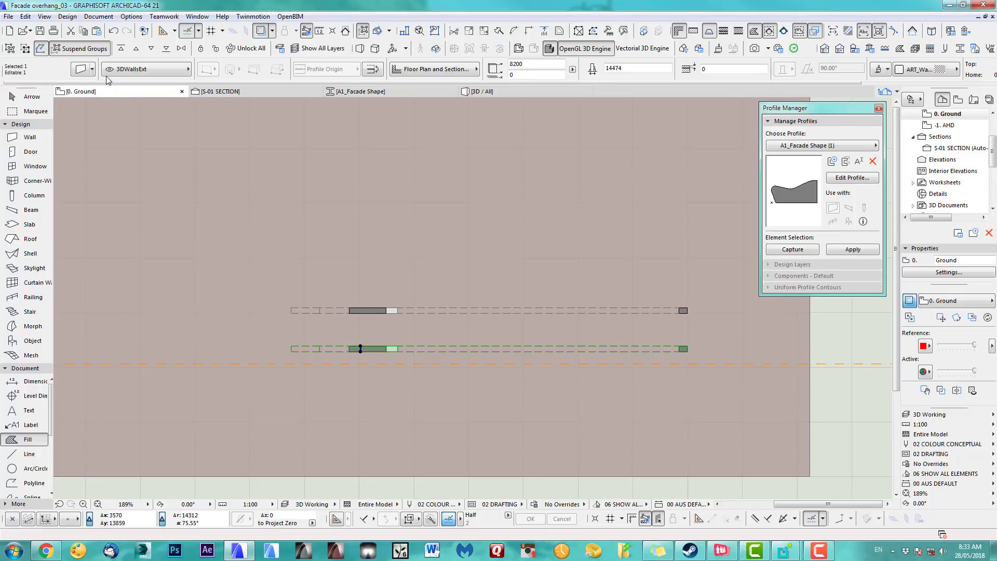
Assign the A1_Facade Shape (1) profile to the copied wall and view both walls in 3D
{"action": "left_click", "coordinate": [81, 69]}
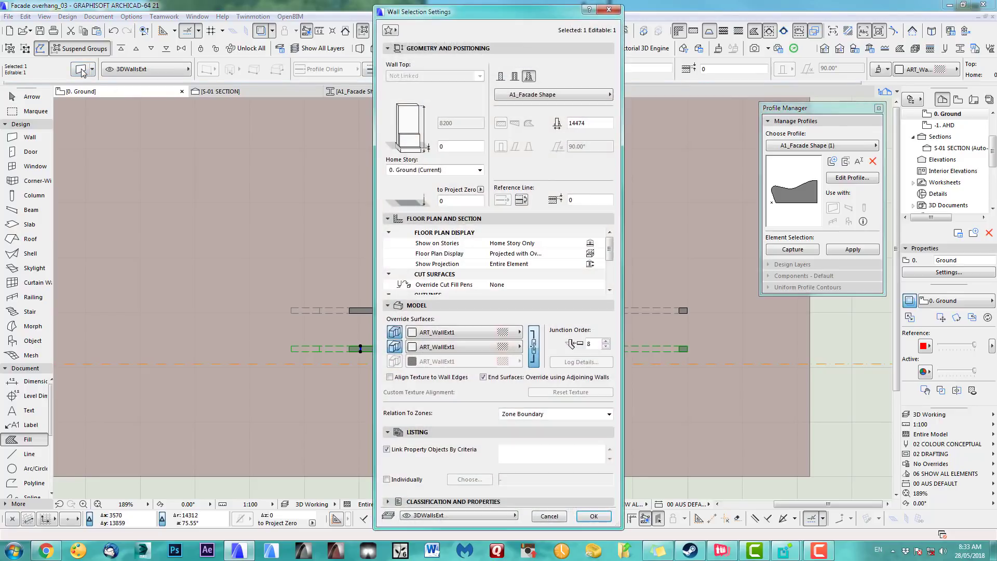
{"action": "left_click", "coordinate": [554, 96]}
{"action": "left_click", "coordinate": [681, 174]}
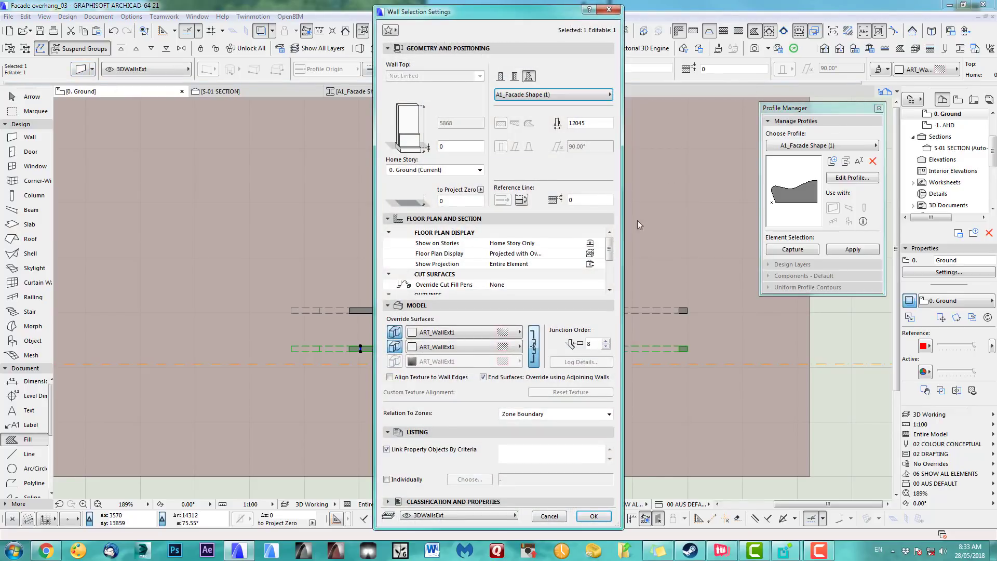
{"action": "left_click", "coordinate": [594, 516]}
{"action": "key", "text": "F3"}
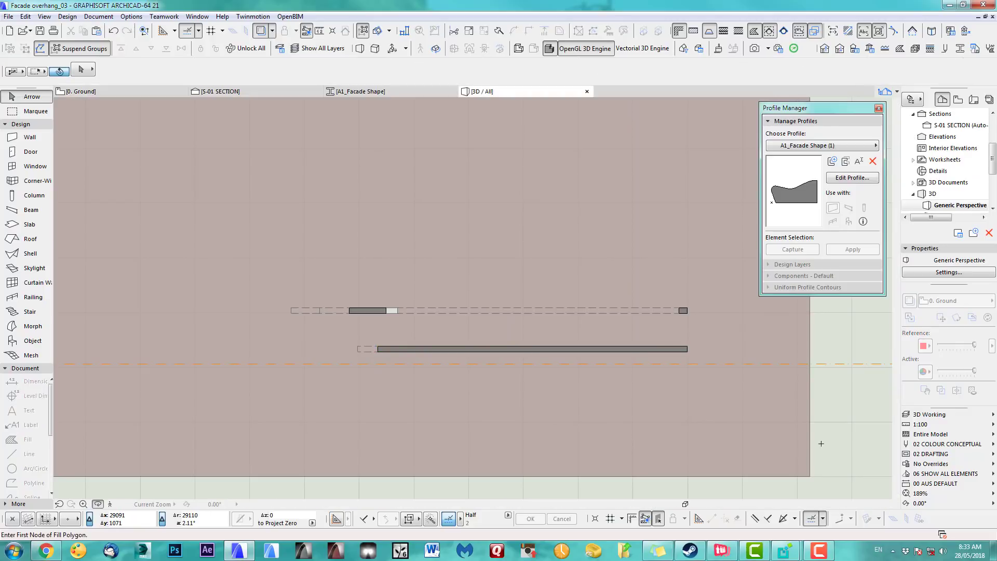
{"action": "middle_click_drag", "start_coordinate": [556, 282], "coordinate": [530, 310], "text": "shift"}
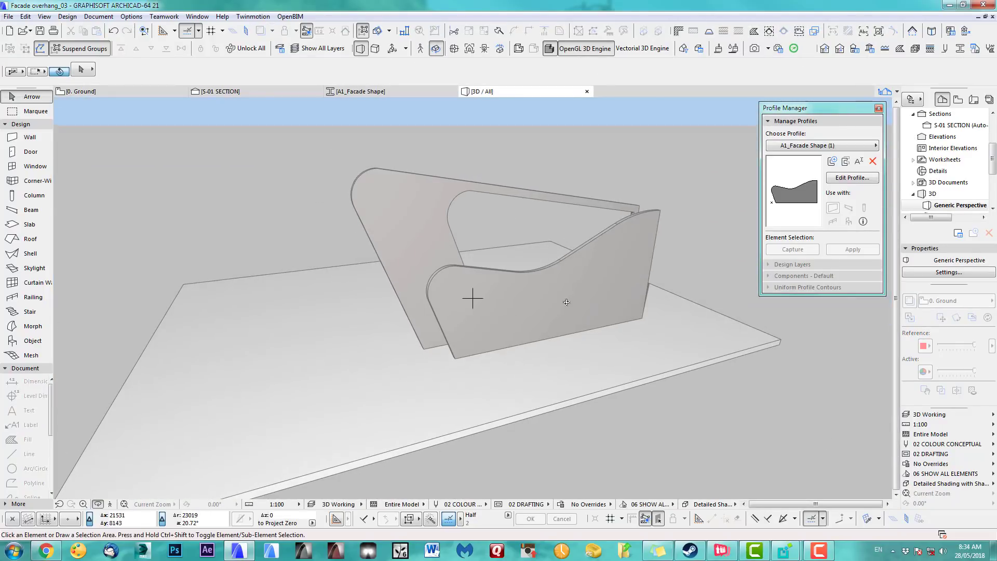
{"action": "left_click", "coordinate": [295, 92]}
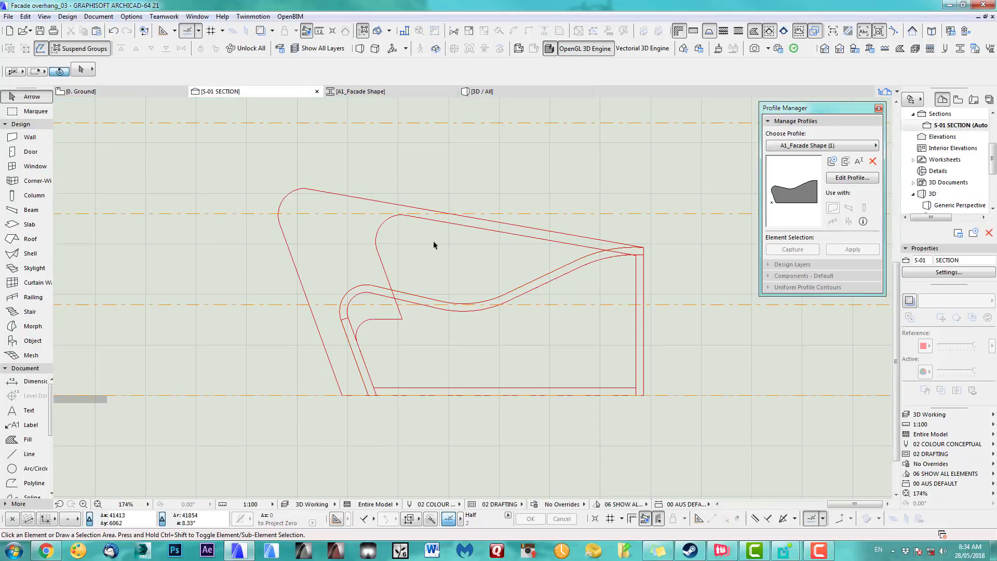
{"action": "scroll", "coordinate": [477, 302], "scroll_direction": "down", "scroll_amount": 4}
{"action": "scroll", "coordinate": [524, 323], "scroll_direction": "up", "scroll_amount": 3}
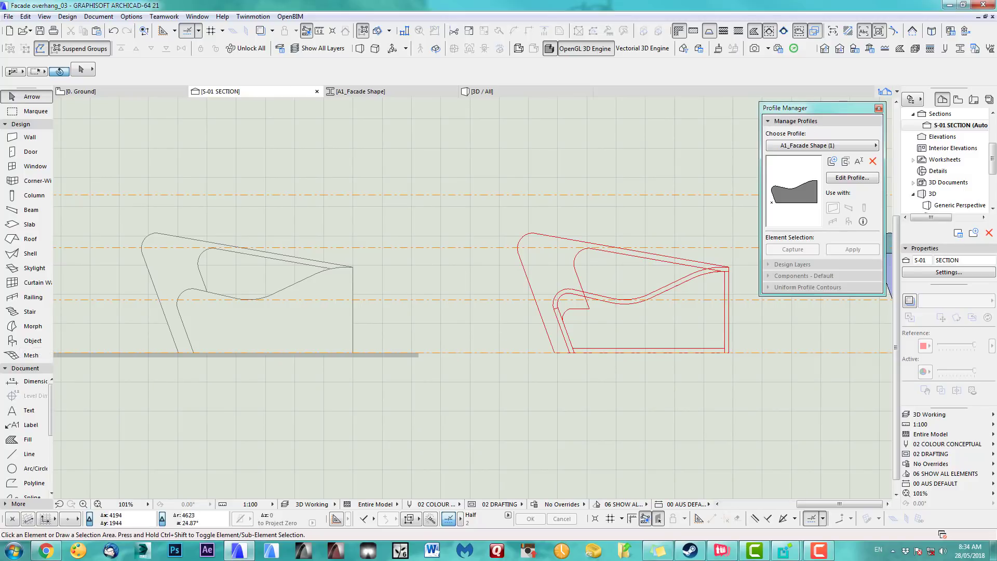
{"action": "key", "text": "l"}
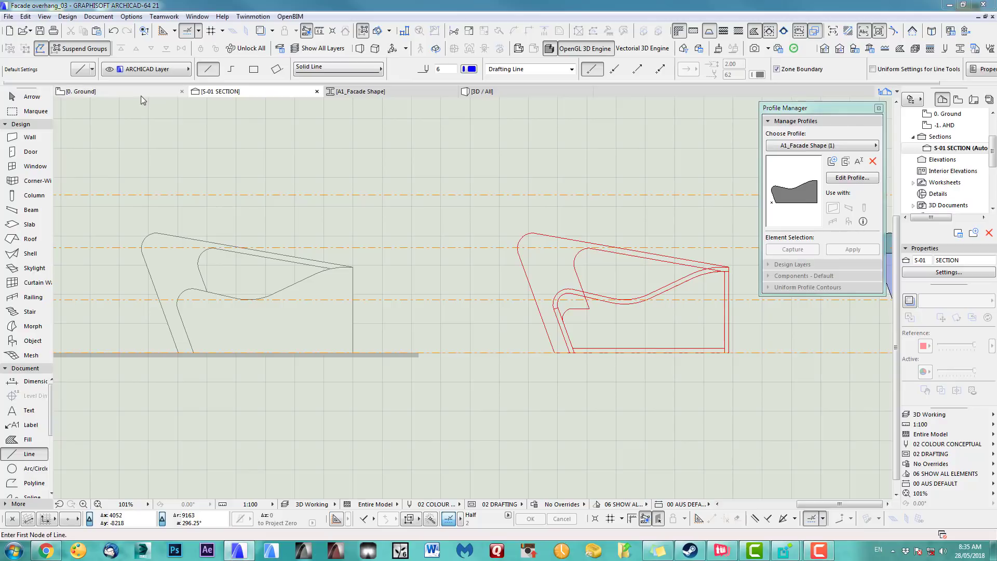
On the ground floor plan, move the wavy-roofed wall so it stands 4000 mm in front of the facade wall
{"action": "left_click", "coordinate": [111, 90]}
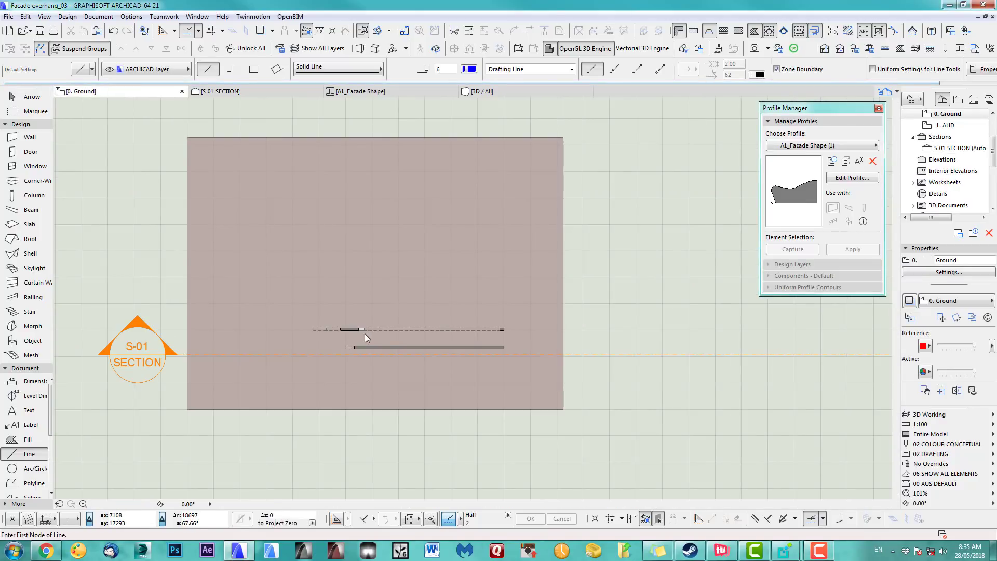
{"action": "scroll", "coordinate": [365, 333], "scroll_direction": "up", "scroll_amount": 5}
{"action": "left_click", "coordinate": [407, 316], "text": "shift"}
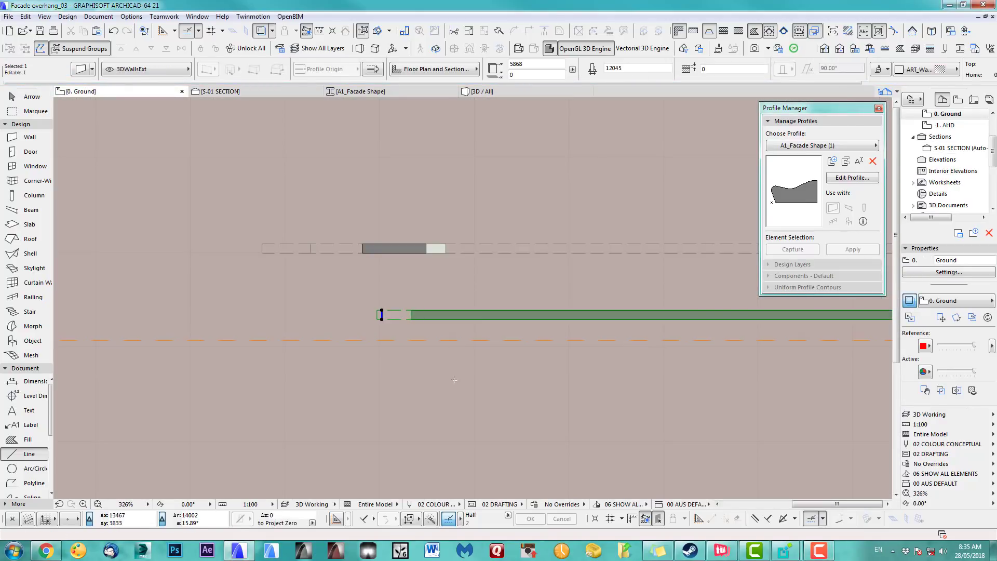
{"action": "key", "text": "ctrl+d"}
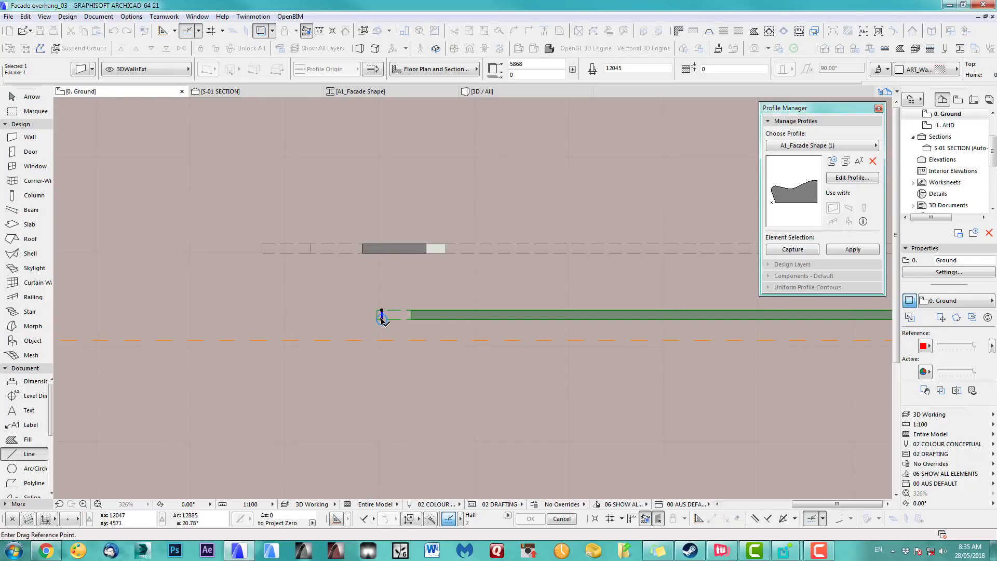
{"action": "left_click", "coordinate": [382, 319]}
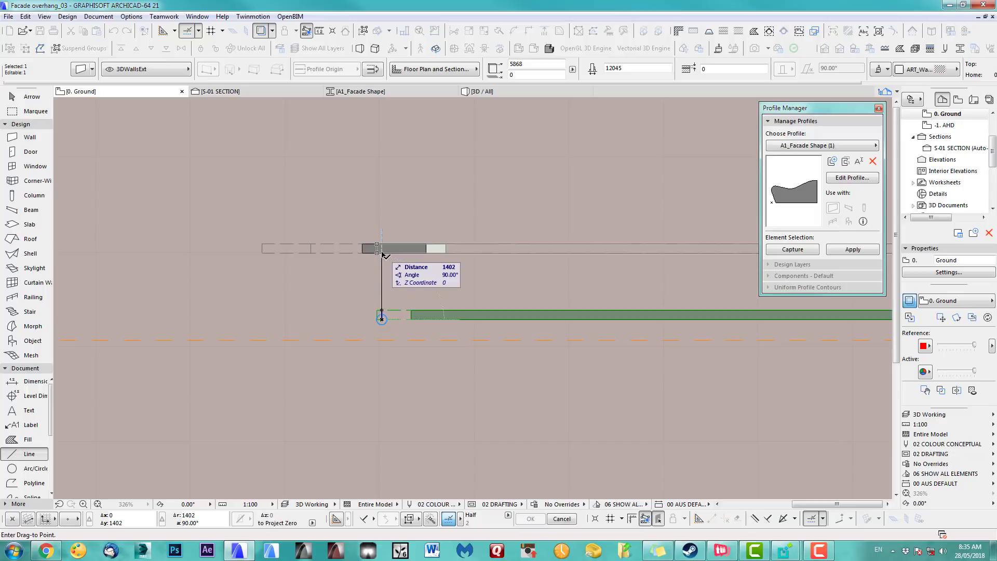
{"action": "key", "text": "y"}
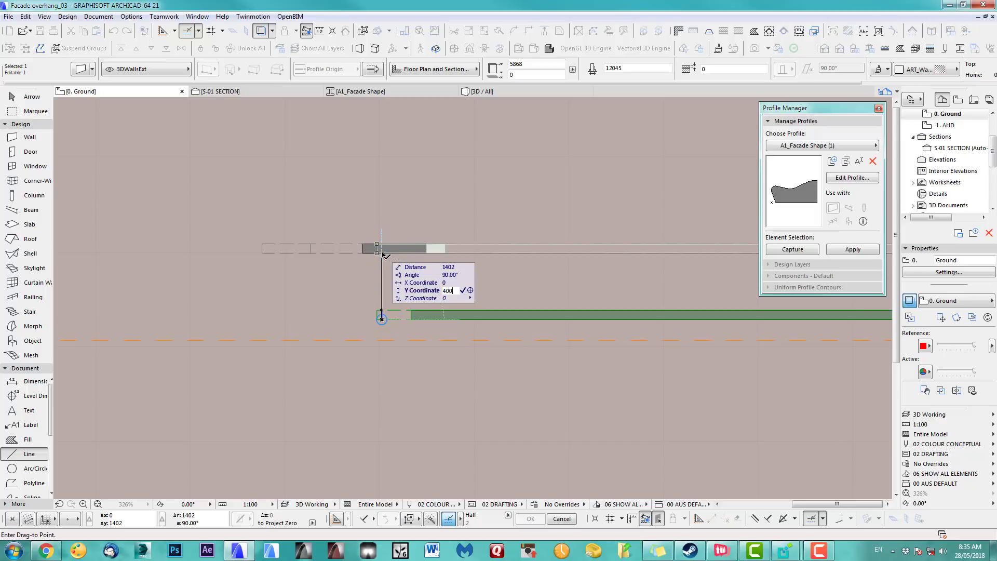
{"action": "type", "text": "4000"}
{"action": "key", "text": "Return"}
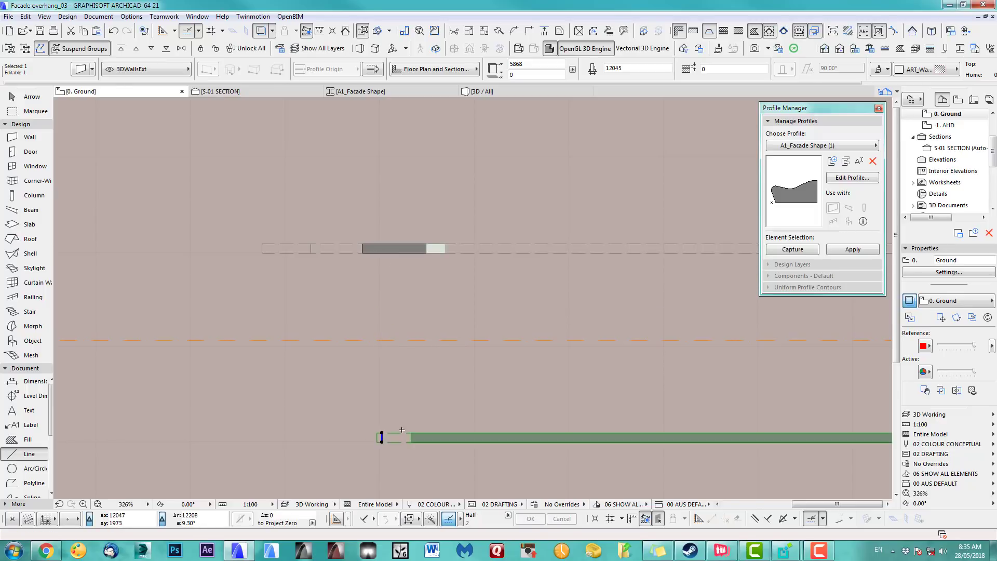
Move the facade wall and the wavy-roofed wall together further back from the slab's front edge
{"action": "scroll", "coordinate": [400, 415], "scroll_direction": "down", "scroll_amount": 4}
{"action": "scroll", "coordinate": [415, 441], "scroll_direction": "down", "scroll_amount": 1}
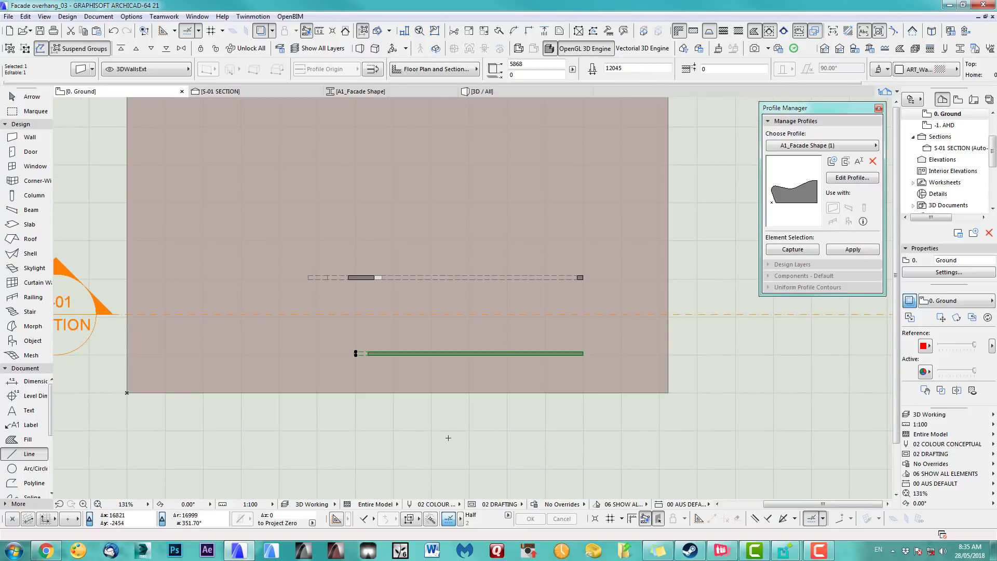
{"action": "left_click", "coordinate": [384, 283], "text": "shift"}
{"action": "key", "text": "ctrl+d"}
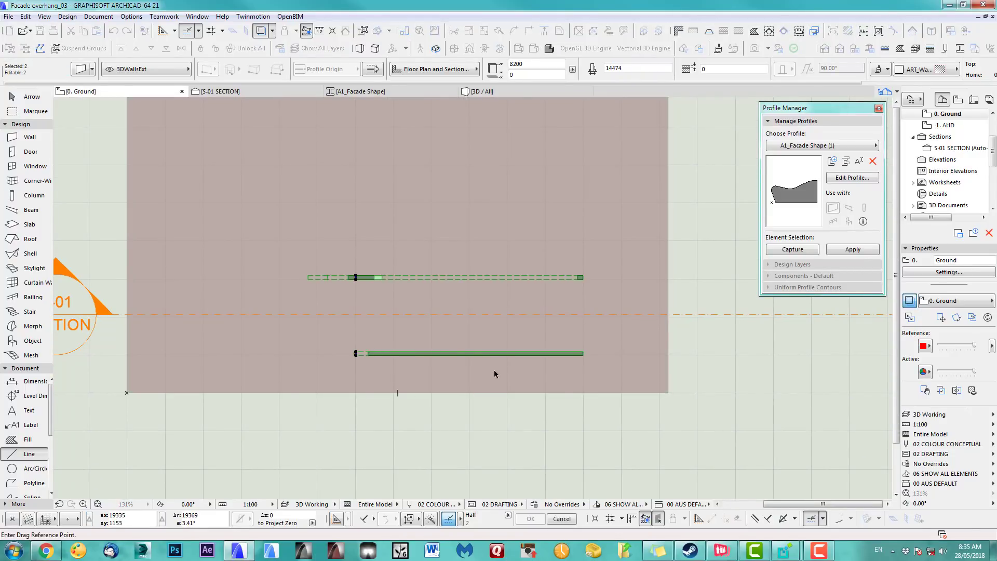
{"action": "left_click", "coordinate": [494, 372]}
{"action": "key", "text": "Escape"}
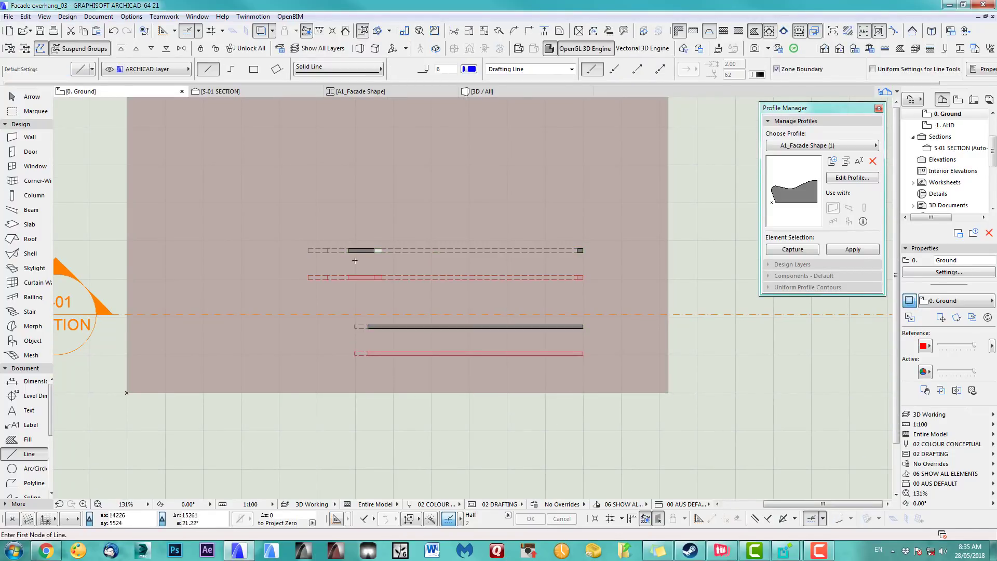
Shift the S-01 section line forward in front of both walls, just inside the slab's front edge
{"action": "middle_click_drag", "start_coordinate": [326, 193], "coordinate": [305, 216]}
{"action": "left_click", "coordinate": [35, 99]}
{"action": "scroll", "coordinate": [518, 291], "scroll_direction": "down", "scroll_amount": 3}
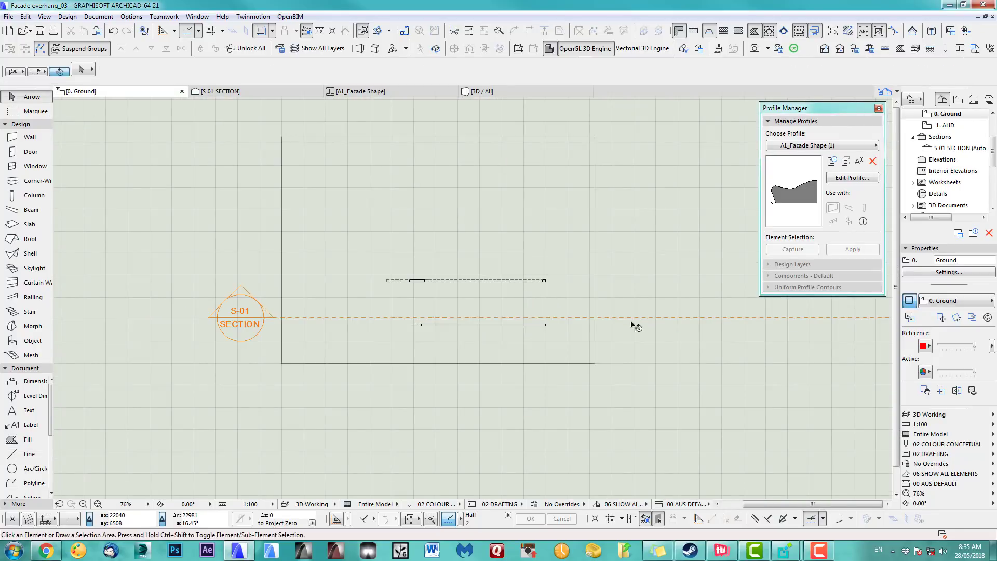
{"action": "left_click", "coordinate": [632, 325]}
{"action": "left_click", "coordinate": [634, 323]}
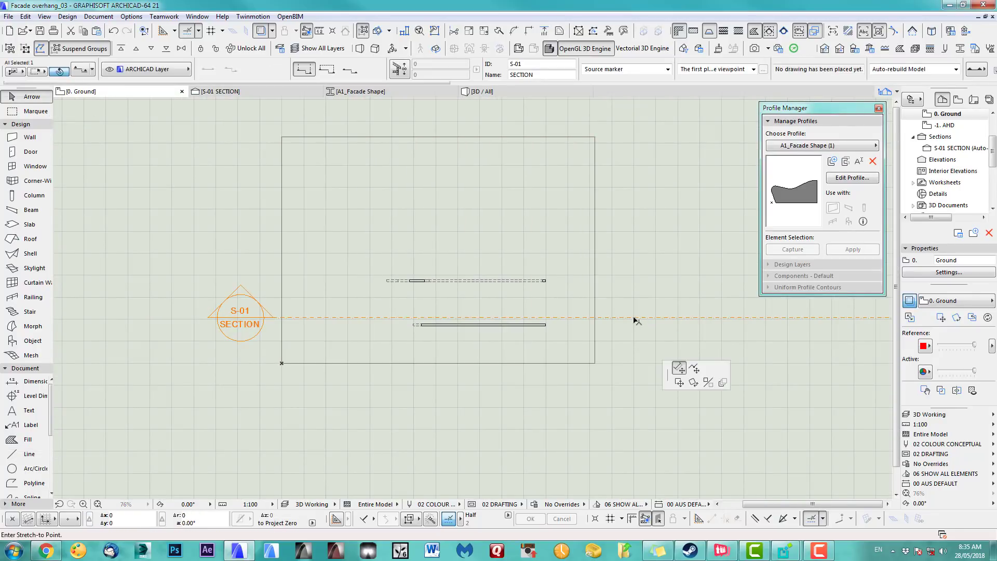
{"action": "left_click", "coordinate": [634, 364]}
{"action": "left_click", "coordinate": [627, 416]}
{"action": "scroll", "coordinate": [608, 421], "scroll_direction": "down", "scroll_amount": 1}
{"action": "middle_click_drag", "start_coordinate": [595, 423], "coordinate": [481, 423]}
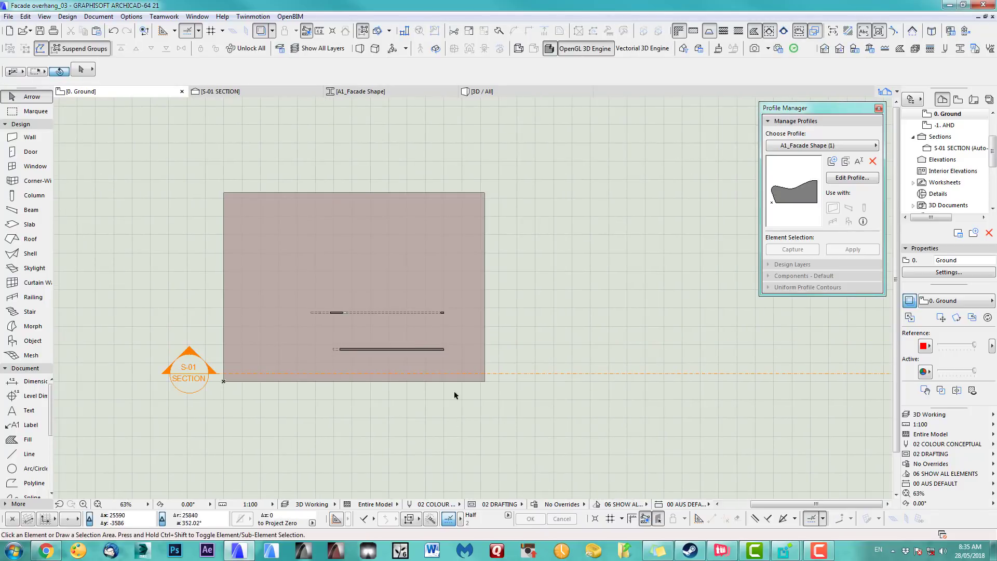
{"action": "scroll", "coordinate": [410, 346], "scroll_direction": "up", "scroll_amount": 2}
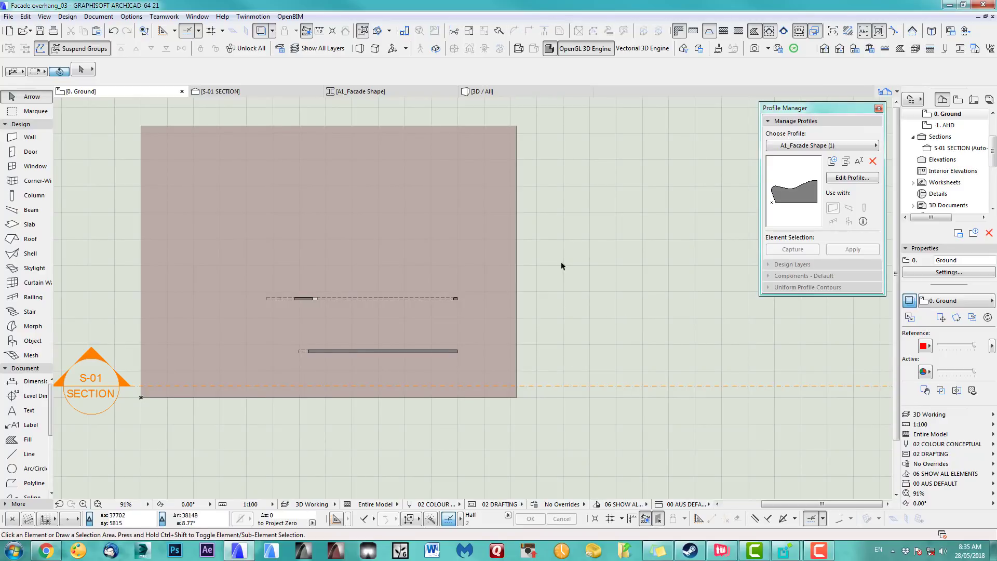
In the S-01 section, copy the wavy roof band outline together with the inner shape's outer outline beneath it
{"action": "left_click", "coordinate": [227, 95]}
{"action": "scroll", "coordinate": [696, 338], "scroll_direction": "up", "scroll_amount": 3}
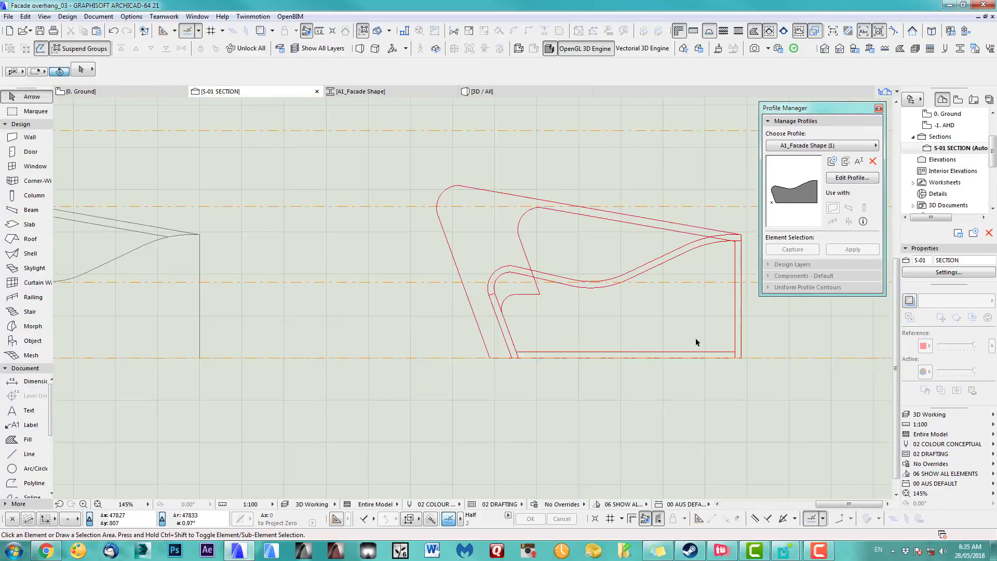
{"action": "middle_click_drag", "start_coordinate": [696, 338], "coordinate": [566, 328]}
{"action": "scroll", "coordinate": [431, 376], "scroll_direction": "down", "scroll_amount": 1}
{"action": "middle_click_drag", "start_coordinate": [431, 376], "coordinate": [445, 375]}
{"action": "scroll", "coordinate": [379, 278], "scroll_direction": "up", "scroll_amount": 3}
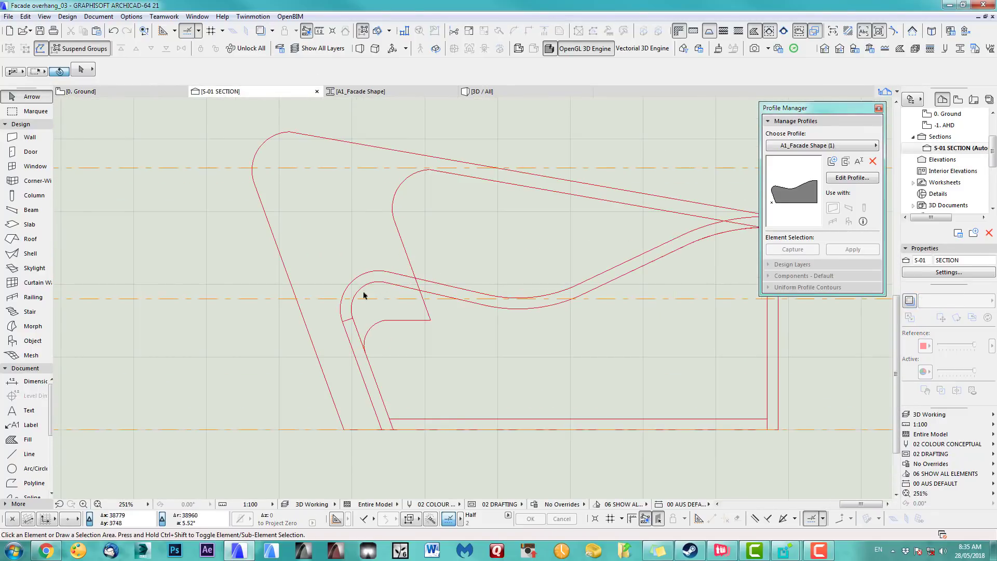
{"action": "left_click", "coordinate": [362, 281]}
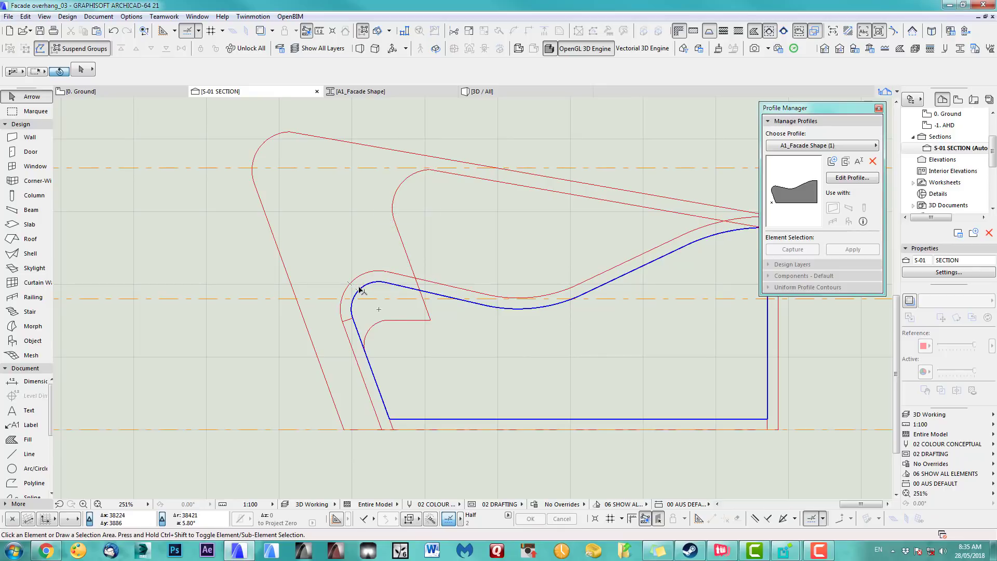
{"action": "left_click", "coordinate": [349, 320]}
{"action": "scroll", "coordinate": [349, 319], "scroll_direction": "down", "scroll_amount": 4}
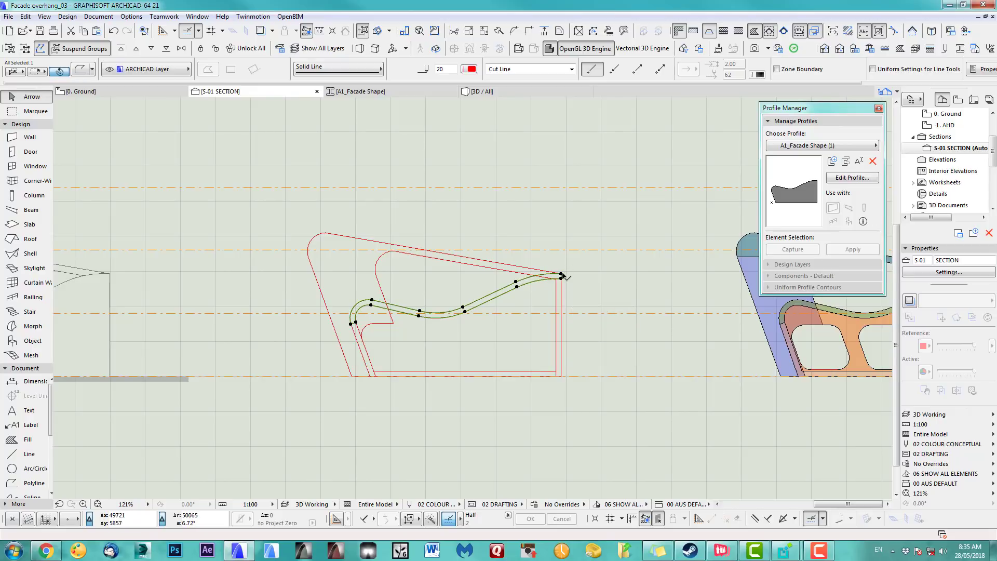
{"action": "scroll", "coordinate": [562, 275], "scroll_direction": "up", "scroll_amount": 3}
{"action": "scroll", "coordinate": [590, 334], "scroll_direction": "down", "scroll_amount": 4}
{"action": "scroll", "coordinate": [564, 390], "scroll_direction": "up", "scroll_amount": 3}
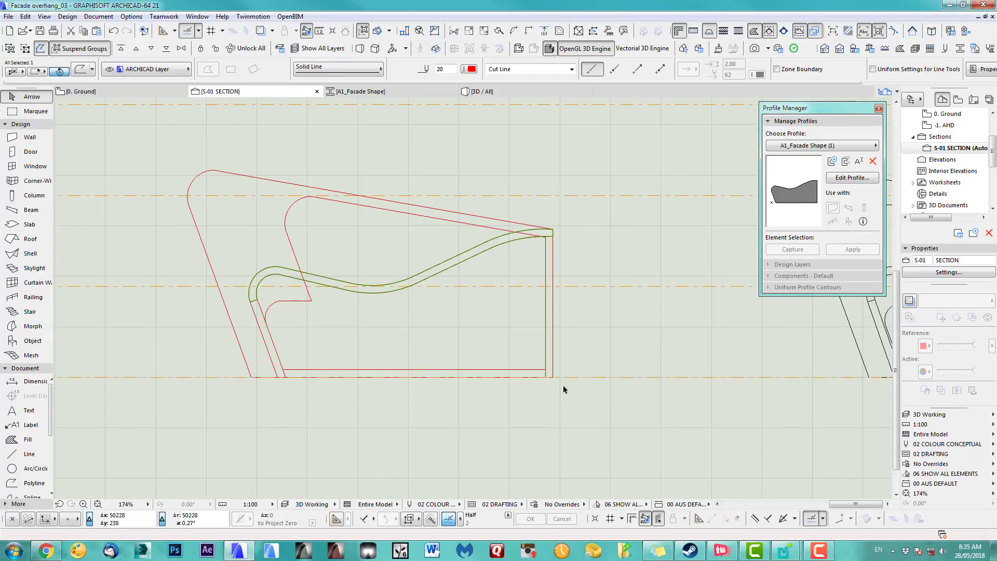
{"action": "left_click", "coordinate": [553, 378], "text": "shift"}
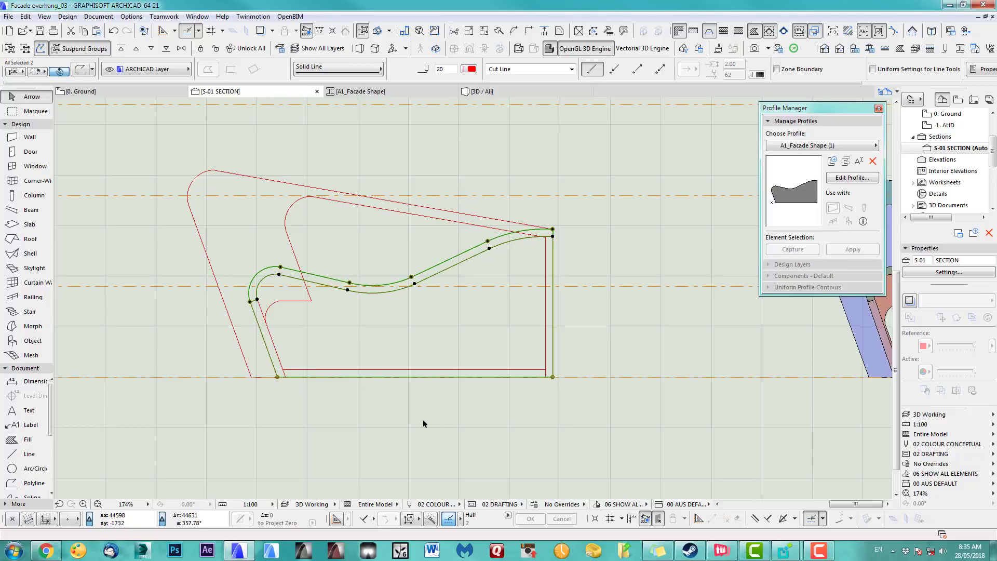
Duplicate the A1_Facade Shape (1) profile as A1_Facade Shape (2) and open the duplicate for editing
{"action": "left_click", "coordinate": [845, 161]}
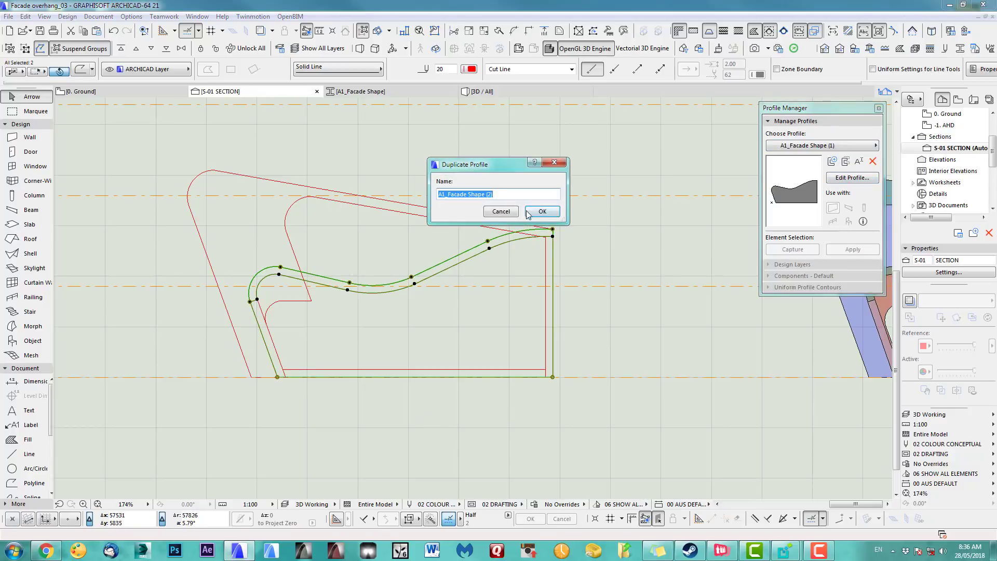
{"action": "left_click", "coordinate": [540, 212]}
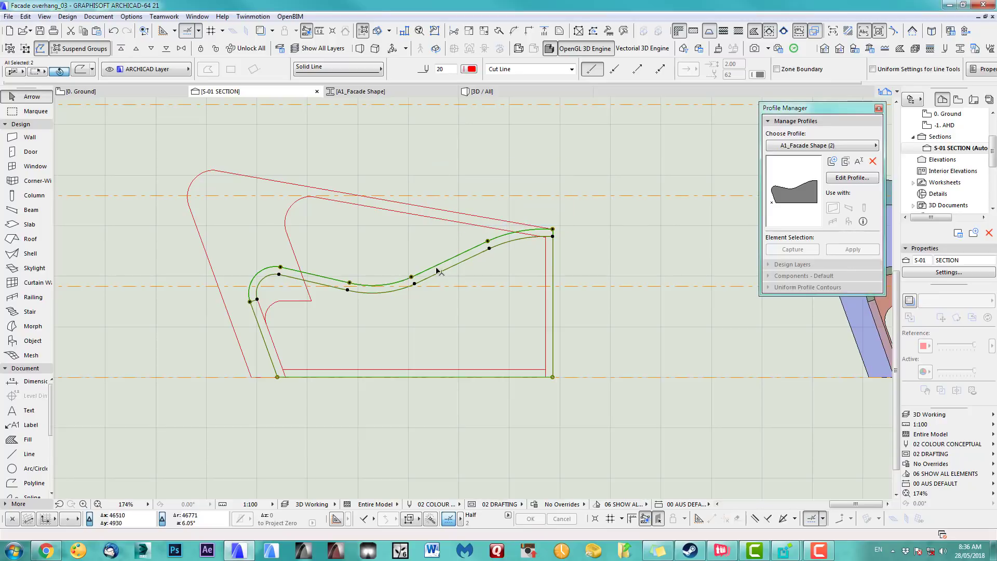
{"action": "left_click", "coordinate": [848, 178]}
{"action": "scroll", "coordinate": [407, 267], "scroll_direction": "down", "scroll_amount": 3}
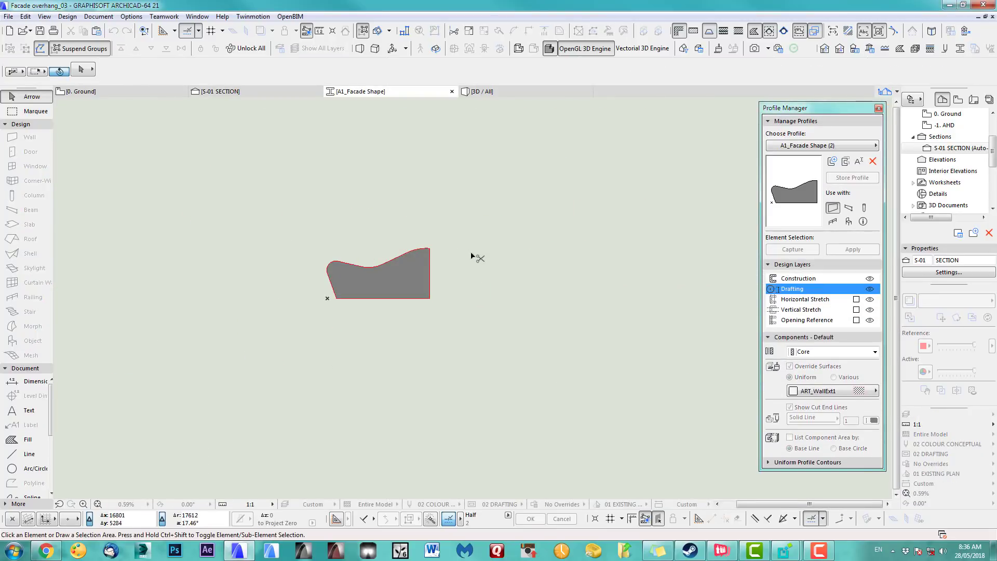
Paste the copied outlines below the existing solid shape and select all the lines and arcs of the roof band
{"action": "key", "text": "ctrl+v"}
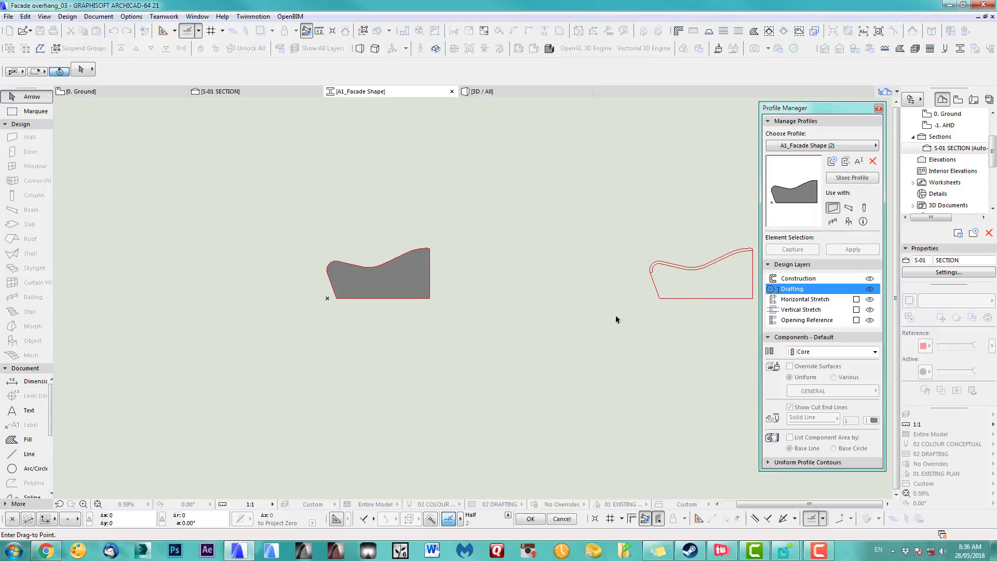
{"action": "left_click_drag", "start_coordinate": [723, 285], "coordinate": [447, 363]}
{"action": "scroll", "coordinate": [504, 363], "scroll_direction": "up", "scroll_amount": 2}
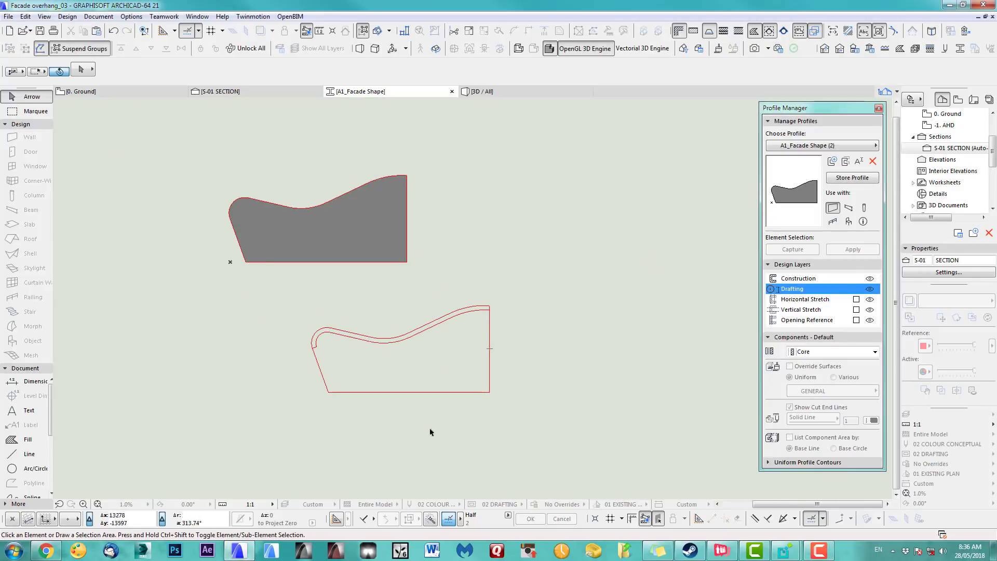
{"action": "scroll", "coordinate": [418, 420], "scroll_direction": "up", "scroll_amount": 2}
{"action": "left_click", "coordinate": [280, 373]}
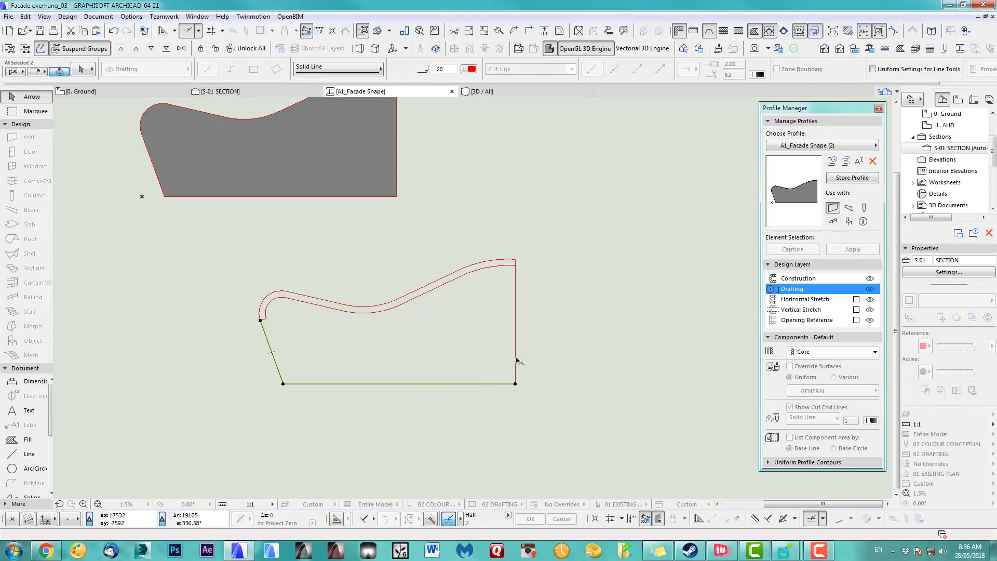
{"action": "left_click_drag", "start_coordinate": [183, 424], "coordinate": [548, 241], "text": "shift"}
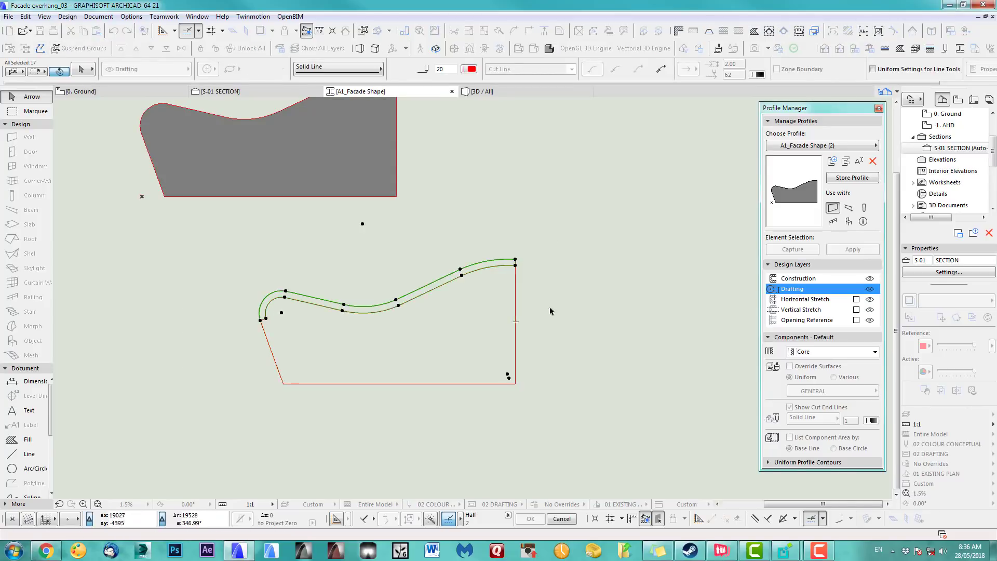
{"action": "middle_click_drag", "start_coordinate": [547, 383], "coordinate": [603, 450]}
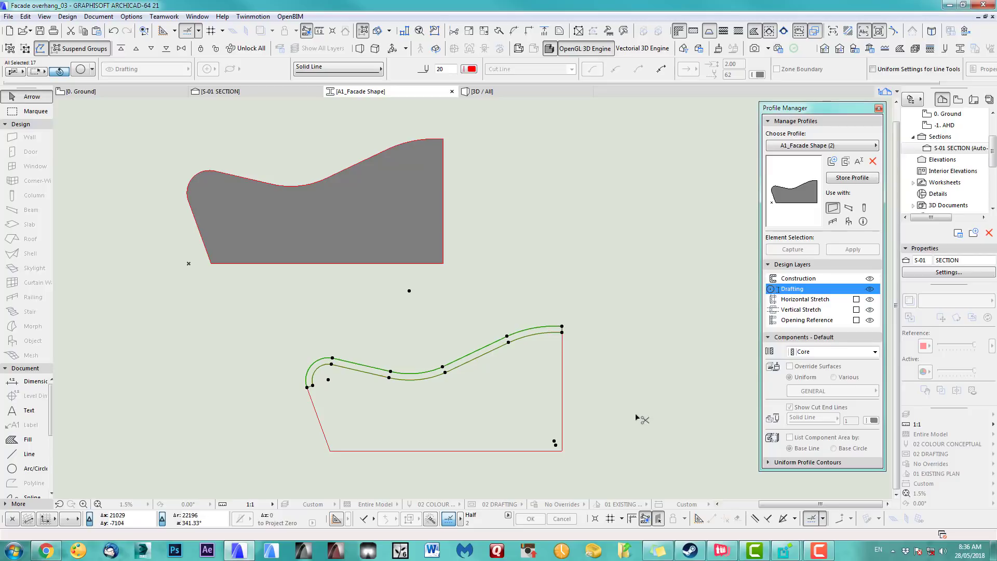
{"action": "key", "text": "ctrl+d"}
{"action": "left_click", "coordinate": [562, 450]}
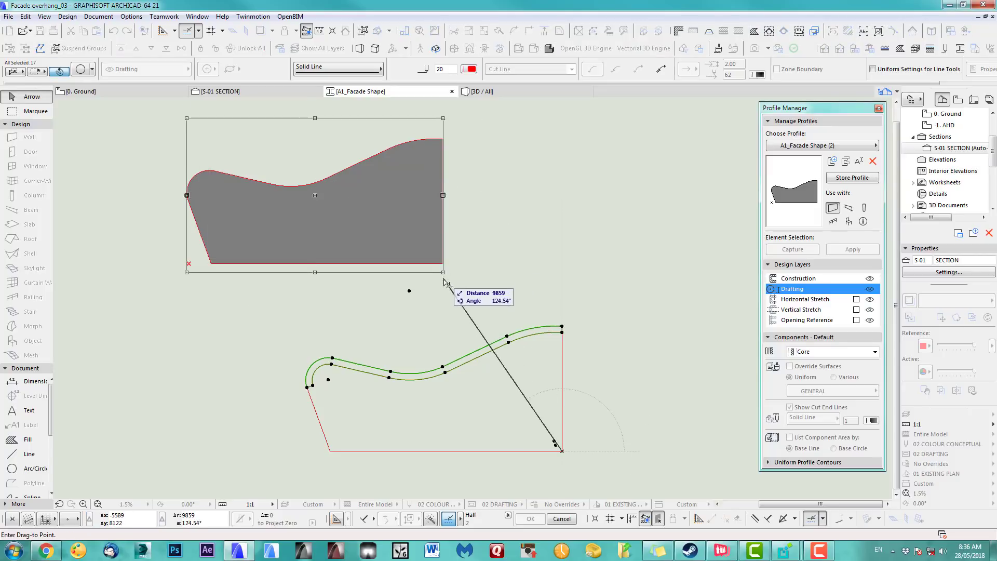
{"action": "key", "text": "Escape"}
{"action": "key", "text": "Escape"}
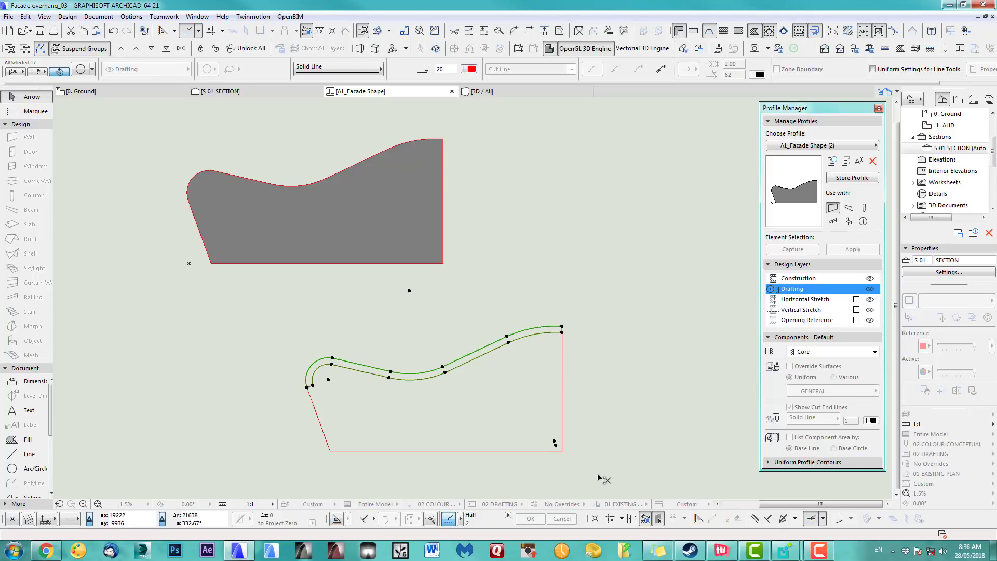
Move the roof band outline onto the solid shape, using the pasted outline's lower-right corner and the shape's matching corner as reference points
{"action": "key", "text": "ctrl+d"}
{"action": "left_click", "coordinate": [562, 450]}
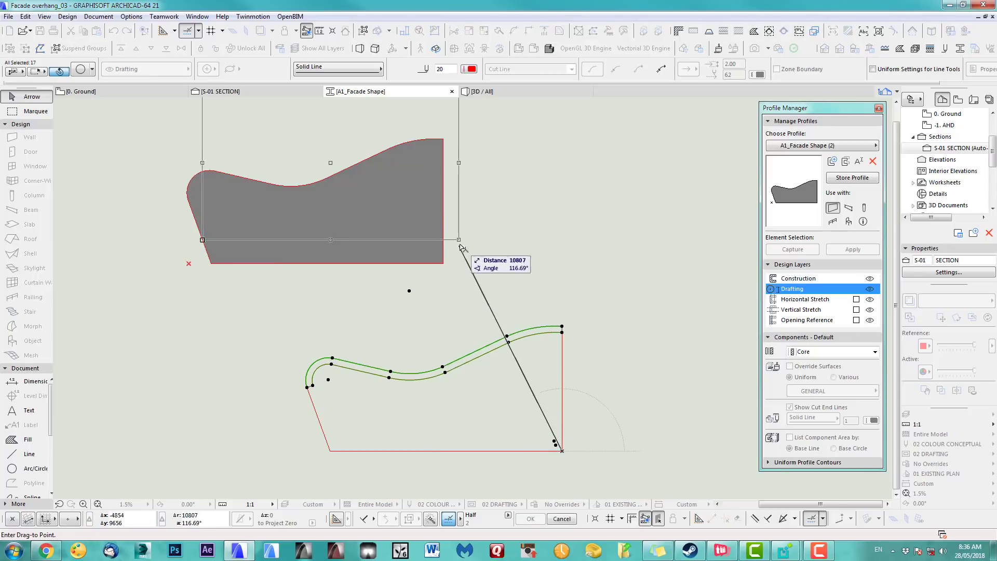
{"action": "scroll", "coordinate": [452, 267], "scroll_direction": "up", "scroll_amount": 4}
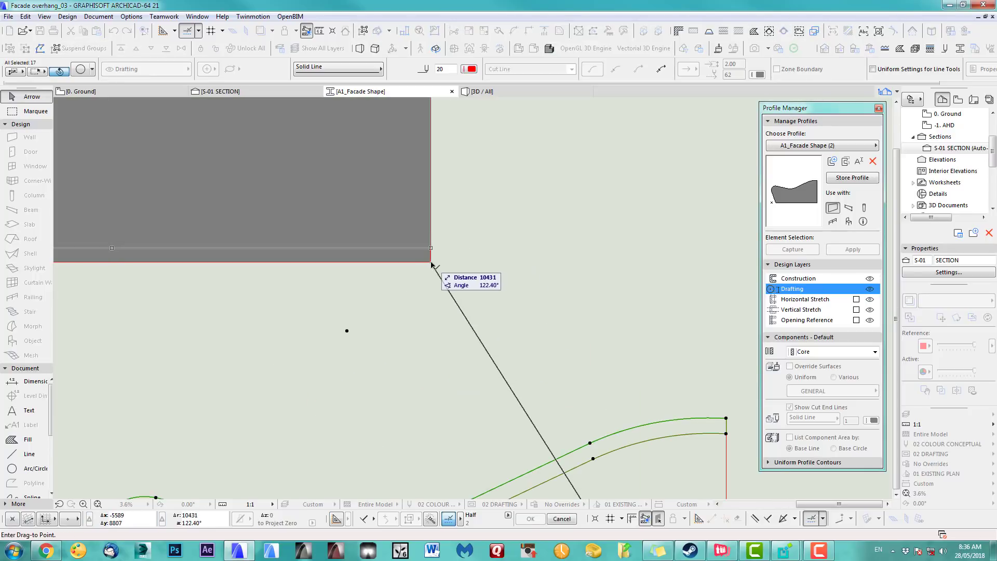
{"action": "left_click", "coordinate": [432, 265]}
{"action": "scroll", "coordinate": [501, 321], "scroll_direction": "down", "scroll_amount": 4}
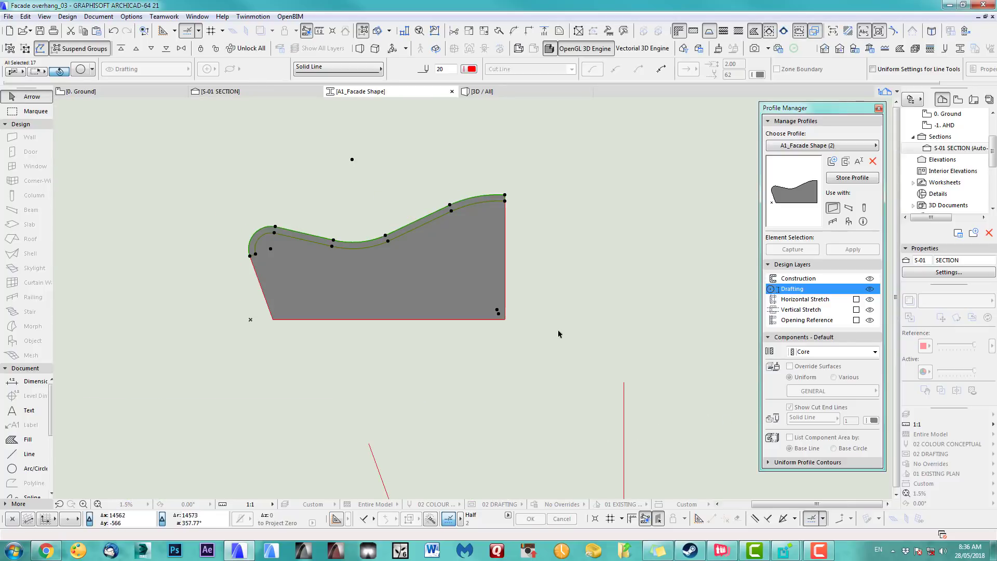
Delete the old solid shape and its outline, keeping only the roof band outline in place
{"action": "key", "text": "Escape"}
{"action": "key", "text": "ctrl+a"}
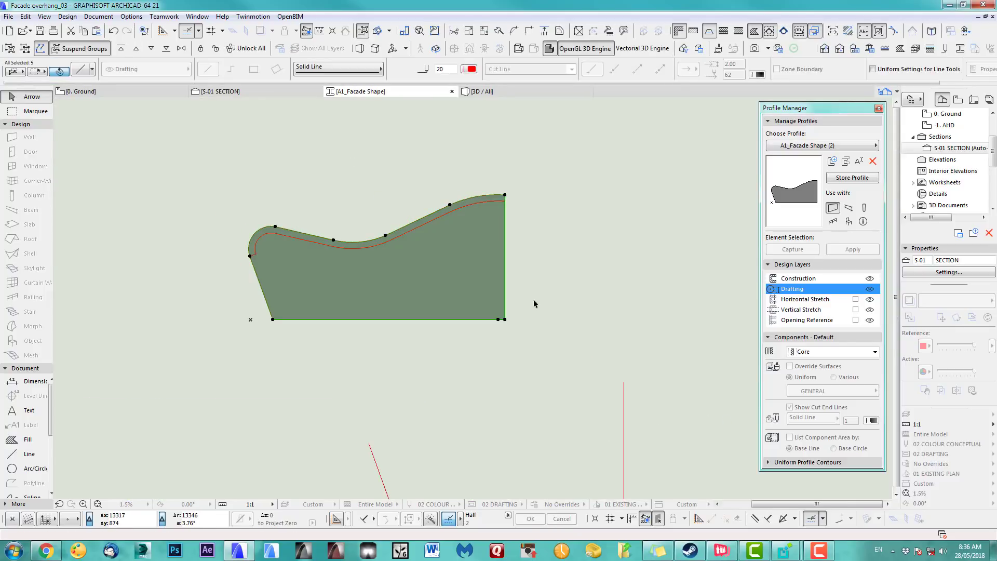
{"action": "key", "text": "Delete"}
{"action": "left_click", "coordinate": [274, 320]}
{"action": "key", "text": "Delete"}
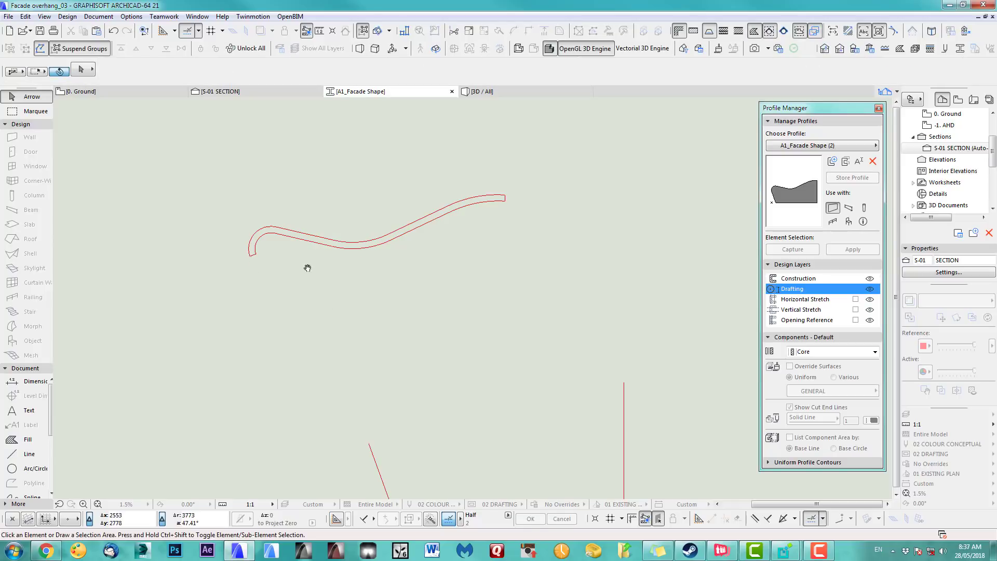
Fill the closed roof band outline with a construction fill
{"action": "middle_click_drag", "start_coordinate": [307, 268], "coordinate": [332, 318]}
{"action": "scroll", "coordinate": [324, 311], "scroll_direction": "up", "scroll_amount": 1}
{"action": "left_click", "coordinate": [28, 439]}
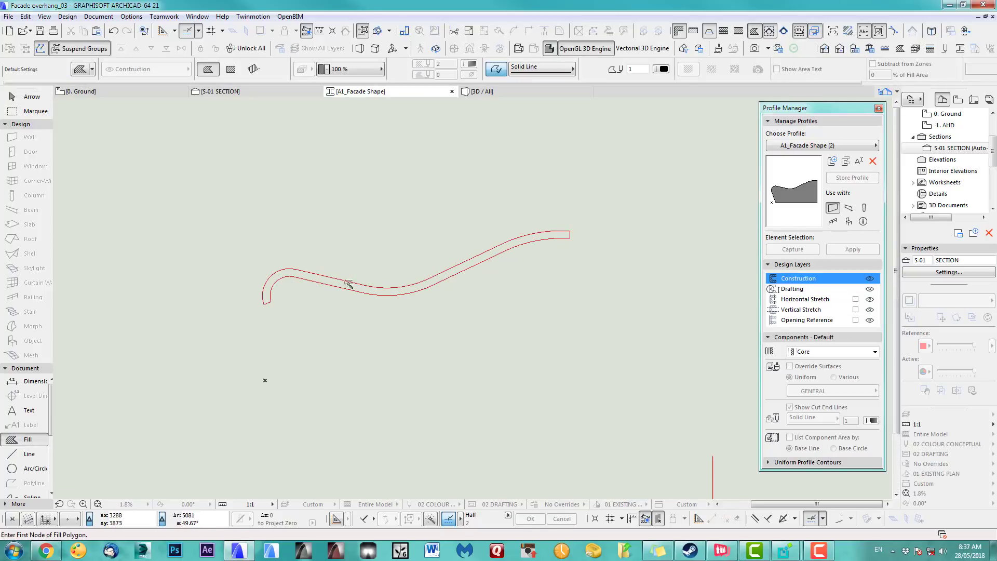
{"action": "left_click", "coordinate": [346, 286]}
{"action": "middle_click_drag", "start_coordinate": [576, 353], "coordinate": [514, 254]}
{"action": "scroll", "coordinate": [561, 313], "scroll_direction": "down", "scroll_amount": 3}
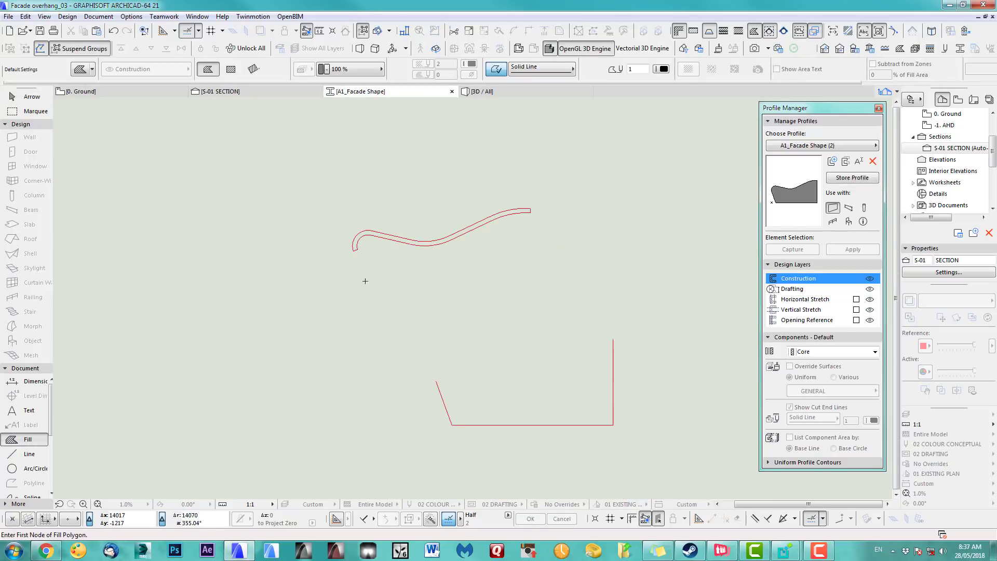
Delete the three leftover straight lines below the roof band
{"action": "left_click", "coordinate": [39, 99]}
{"action": "left_click_drag", "start_coordinate": [382, 345], "coordinate": [657, 438]}
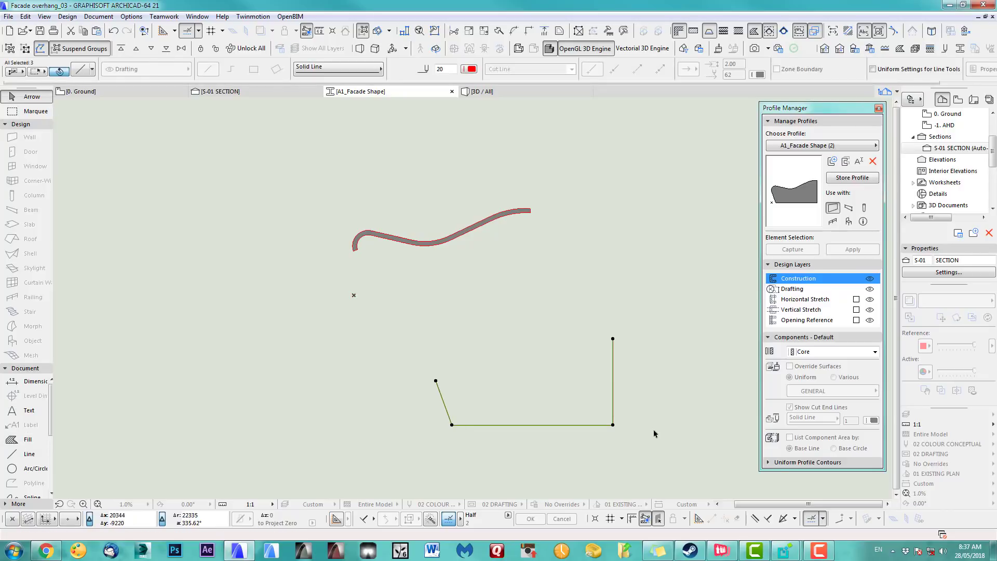
{"action": "key", "text": "Delete"}
{"action": "scroll", "coordinate": [540, 276], "scroll_direction": "up", "scroll_amount": 4}
{"action": "scroll", "coordinate": [525, 334], "scroll_direction": "down", "scroll_amount": 2}
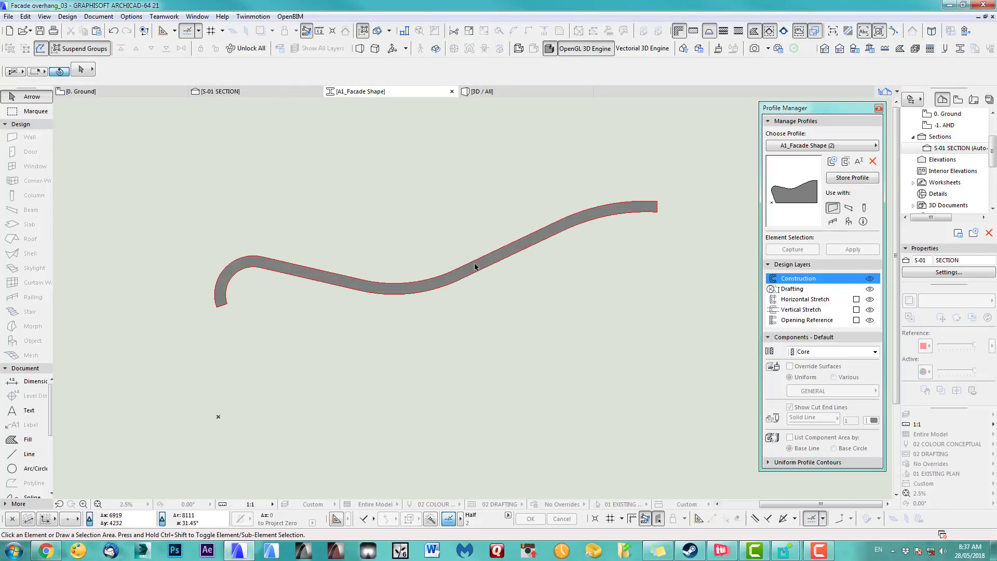
Override the roof band fill's surface with ART_WallExt1 and store the A1_Facade Shape (2) profile
{"action": "left_click", "coordinate": [474, 266]}
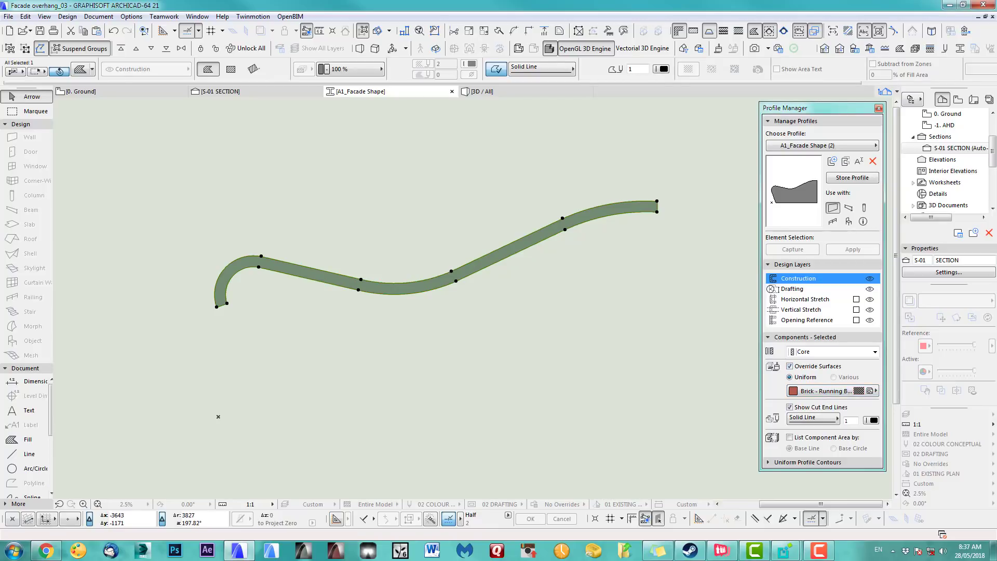
{"action": "left_click", "coordinate": [823, 395]}
{"action": "left_click", "coordinate": [825, 391]}
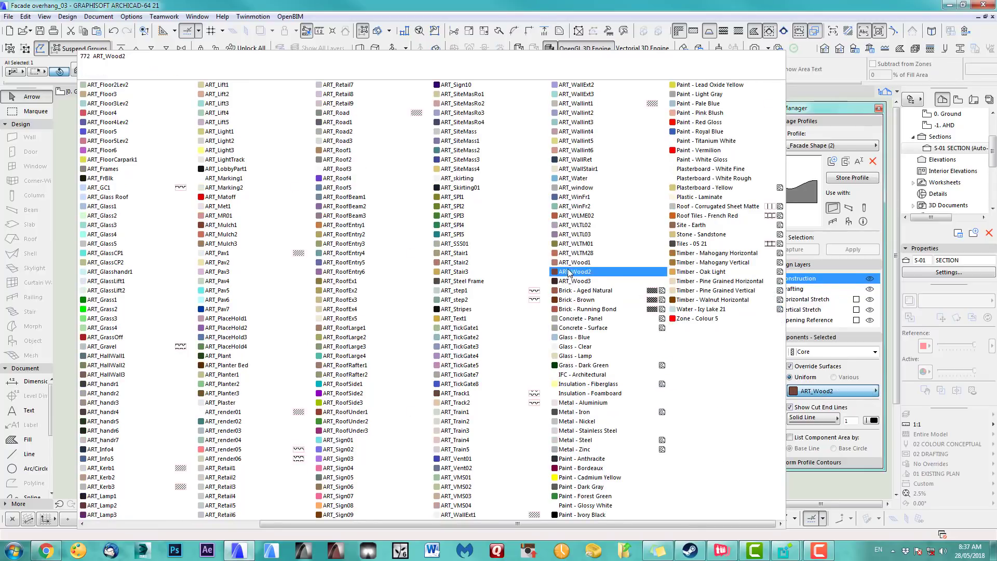
{"action": "left_click", "coordinate": [470, 515]}
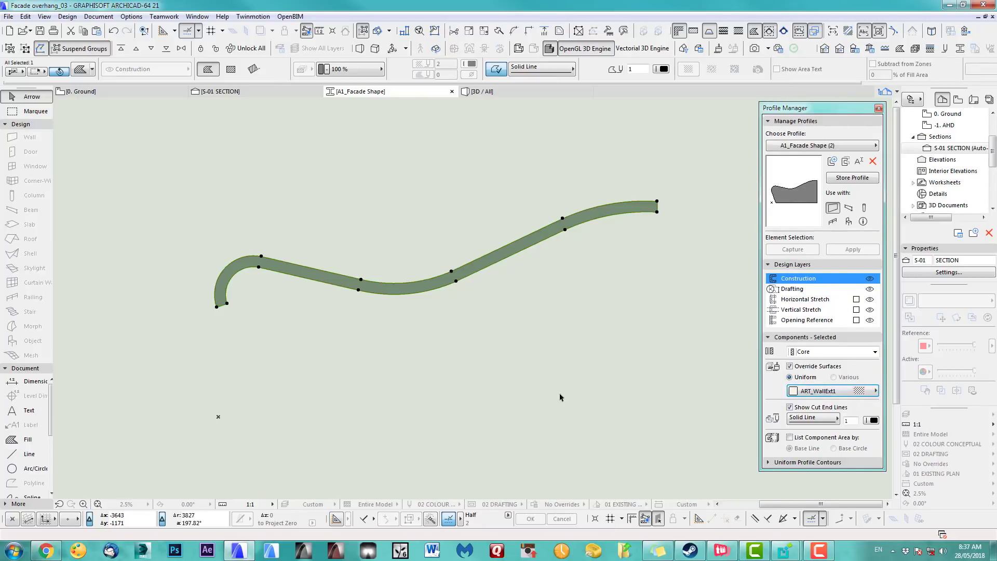
{"action": "left_click", "coordinate": [850, 179]}
{"action": "left_click", "coordinate": [426, 180]}
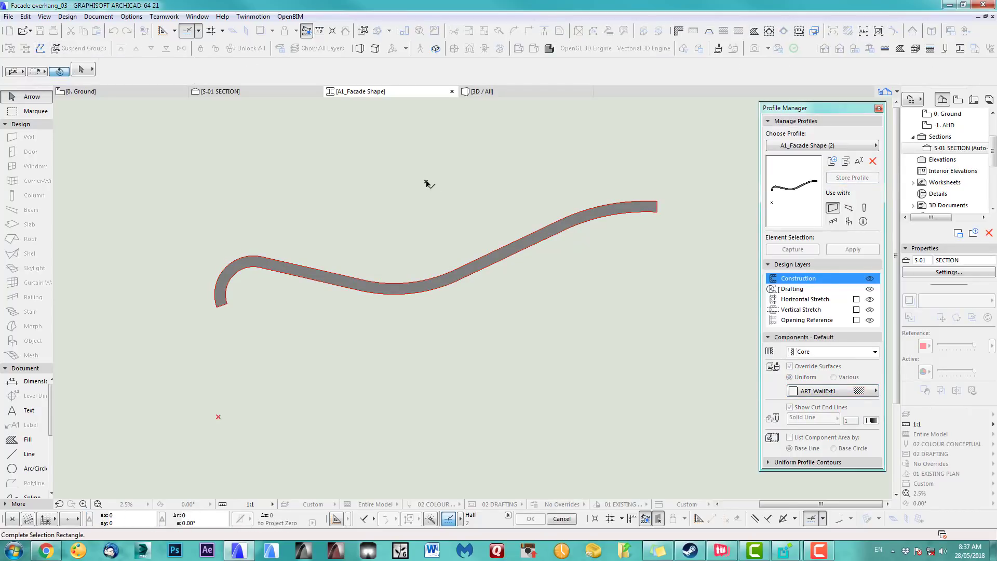
On the ground floor plan, copy the front wall so the copy sits directly against its rear face
{"action": "key", "text": "F2"}
{"action": "scroll", "coordinate": [340, 383], "scroll_direction": "up", "scroll_amount": 5}
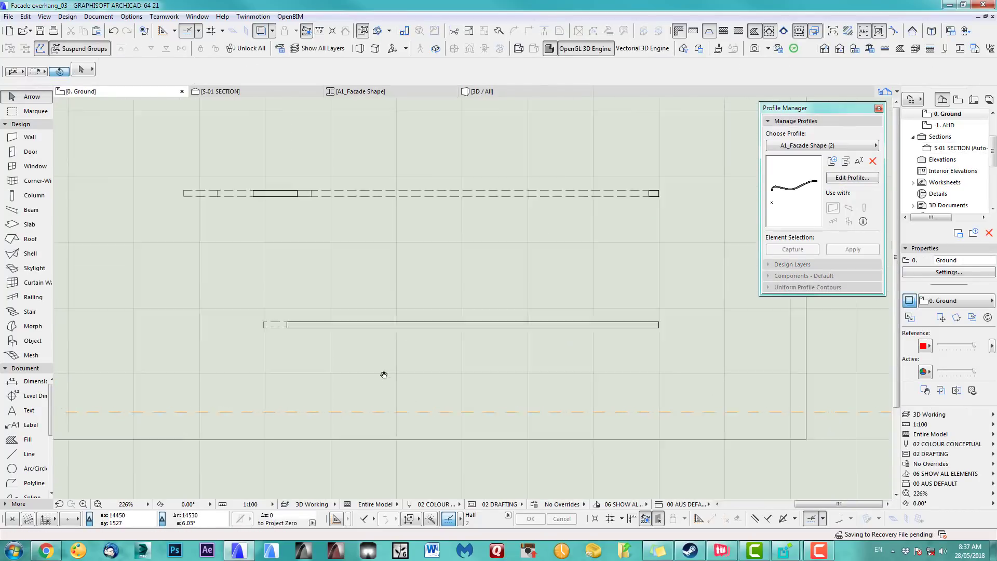
{"action": "left_click", "coordinate": [366, 425]}
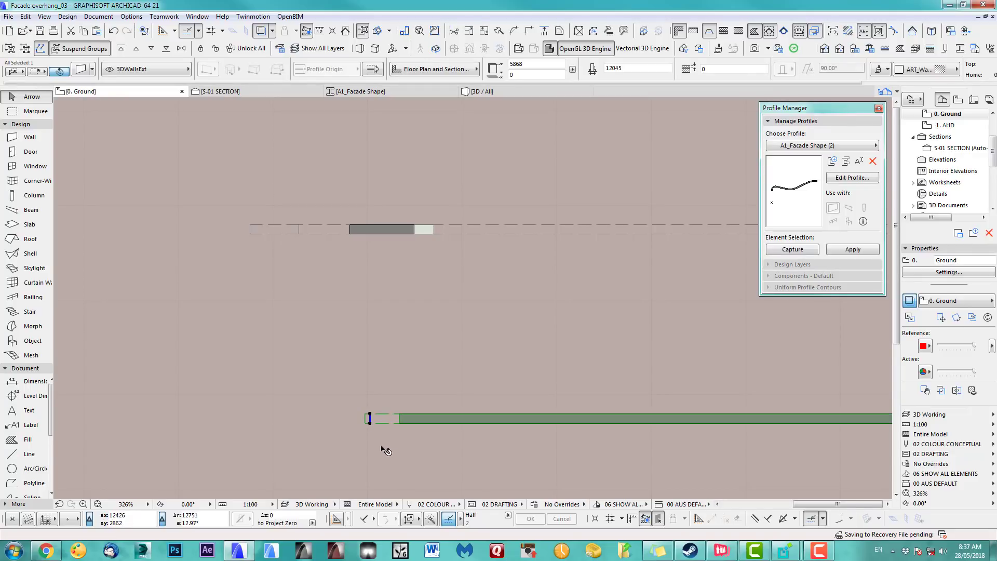
{"action": "key", "text": "ctrl+d"}
{"action": "left_click", "coordinate": [370, 423]}
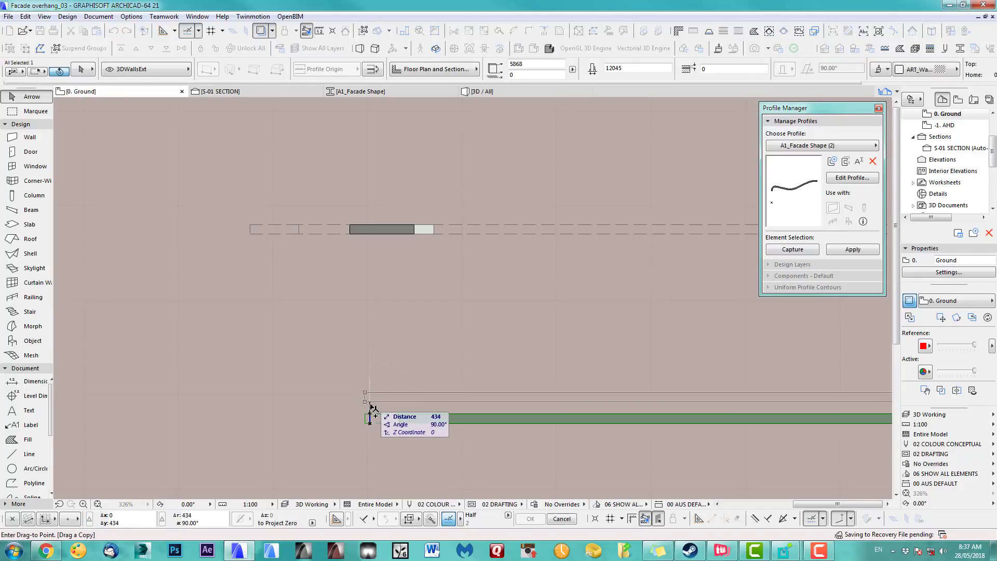
{"action": "left_click", "coordinate": [370, 414]}
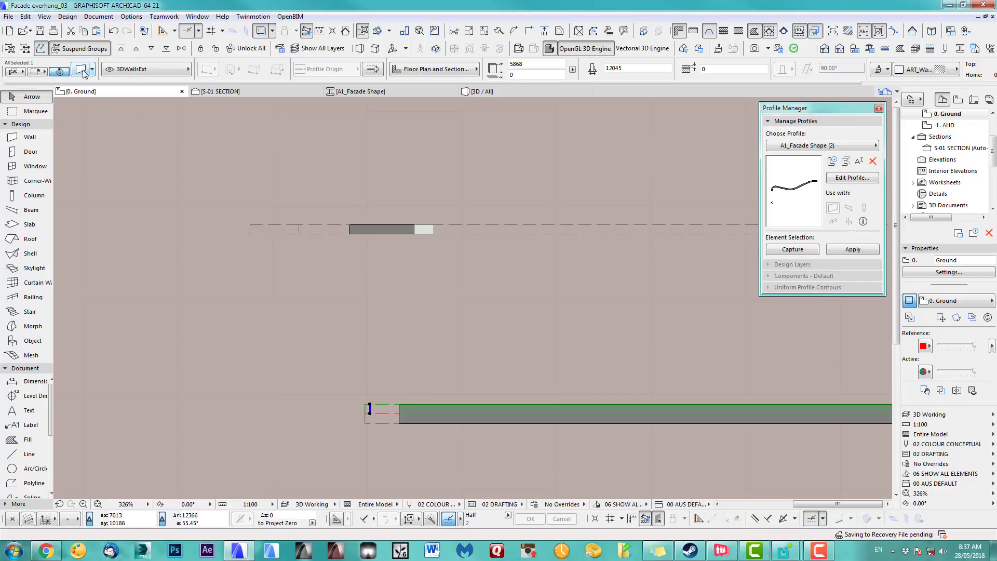
Assign the A1_Facade Shape (2) profile to the copied wall and check the roof band in 3D
{"action": "left_click", "coordinate": [82, 71]}
{"action": "left_click", "coordinate": [530, 96]}
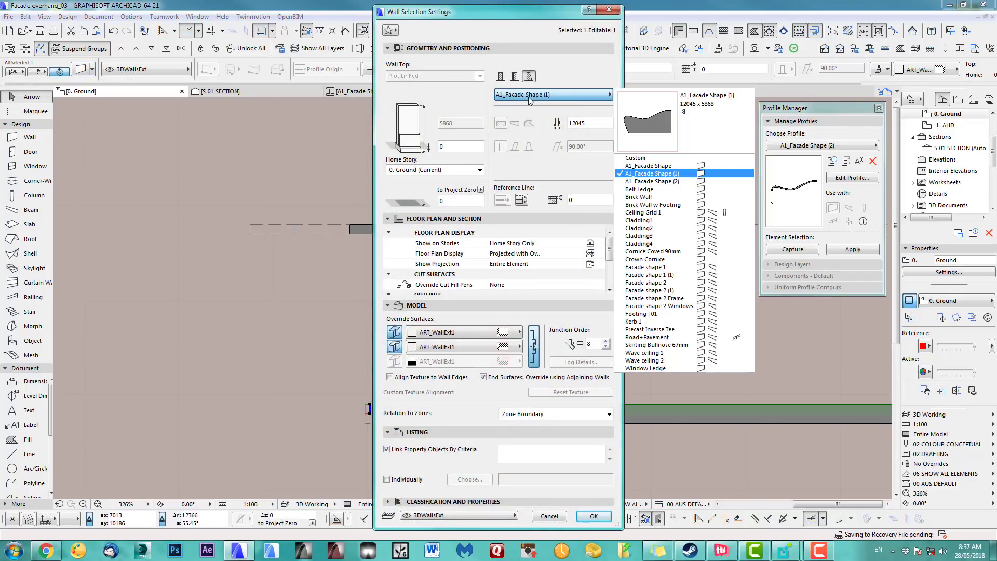
{"action": "left_click", "coordinate": [677, 183]}
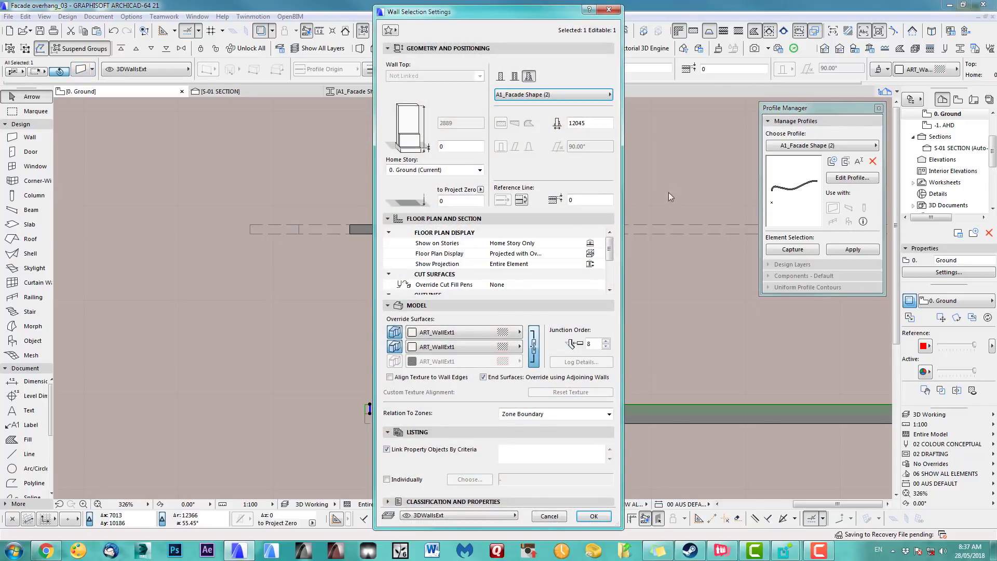
{"action": "left_click", "coordinate": [605, 515]}
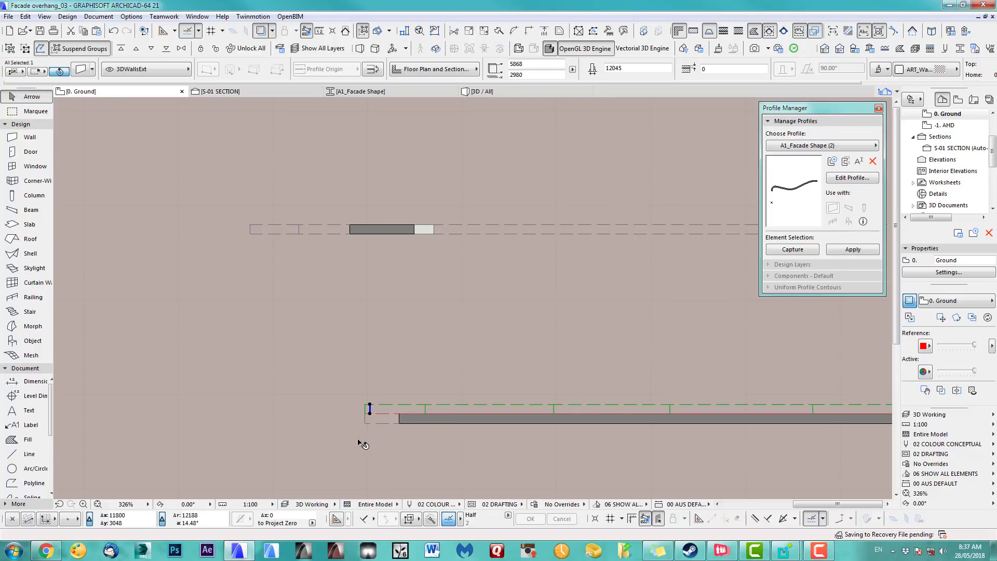
{"action": "key", "text": "F3"}
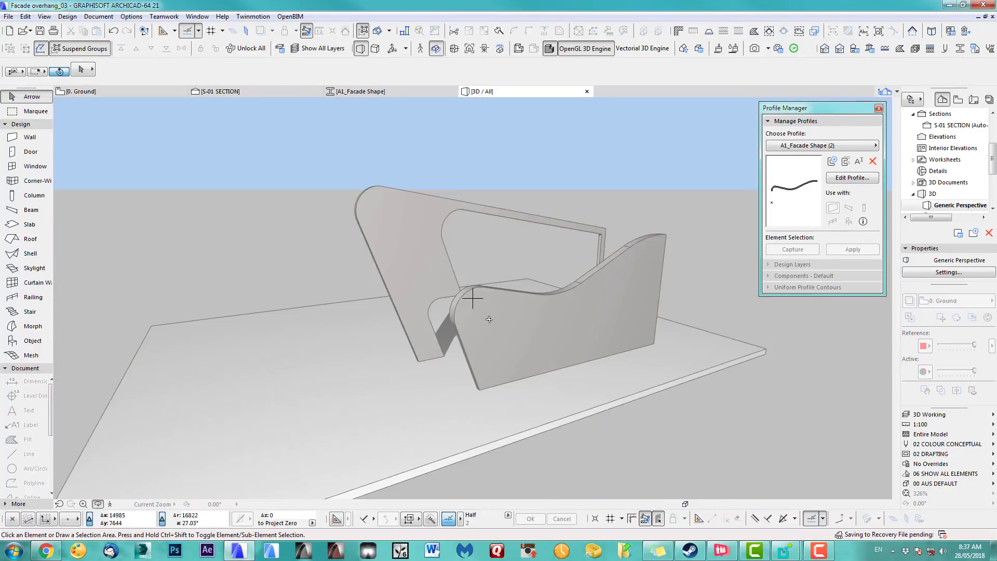
{"action": "left_click_drag", "start_coordinate": [466, 314], "coordinate": [487, 305]}
{"action": "scroll", "coordinate": [454, 346], "scroll_direction": "up", "scroll_amount": 4}
{"action": "left_click_drag", "start_coordinate": [680, 332], "coordinate": [391, 343]}
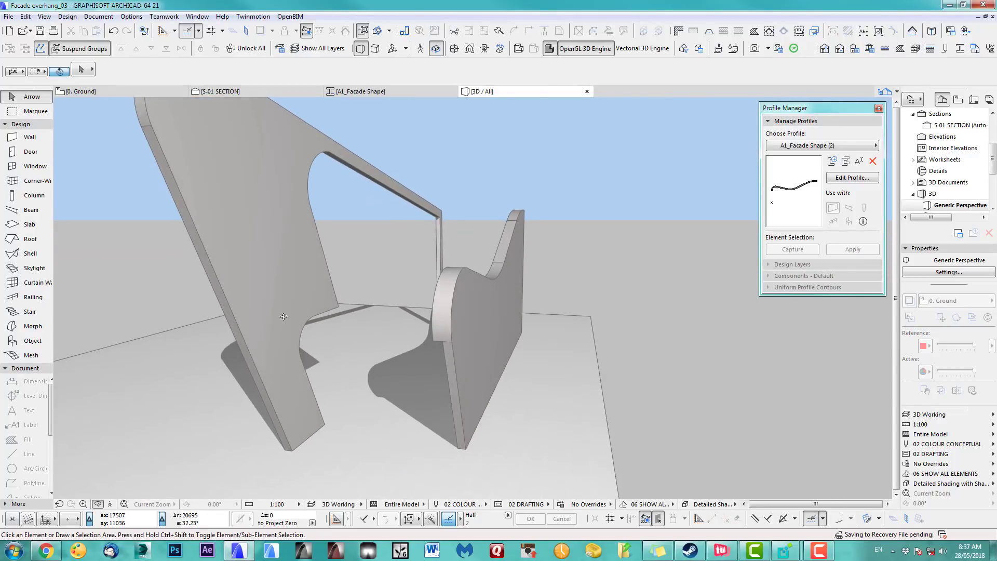
On the ground floor plan, stretch the roof band wall back to the front face of the rear facade wall
{"action": "key", "text": "F2"}
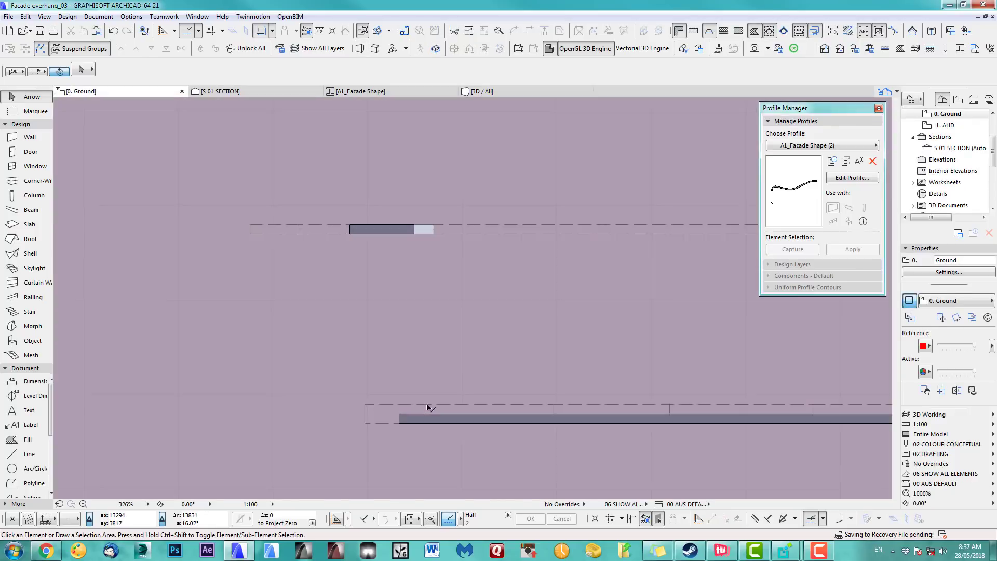
{"action": "left_click", "coordinate": [371, 409]}
{"action": "left_click", "coordinate": [370, 405]}
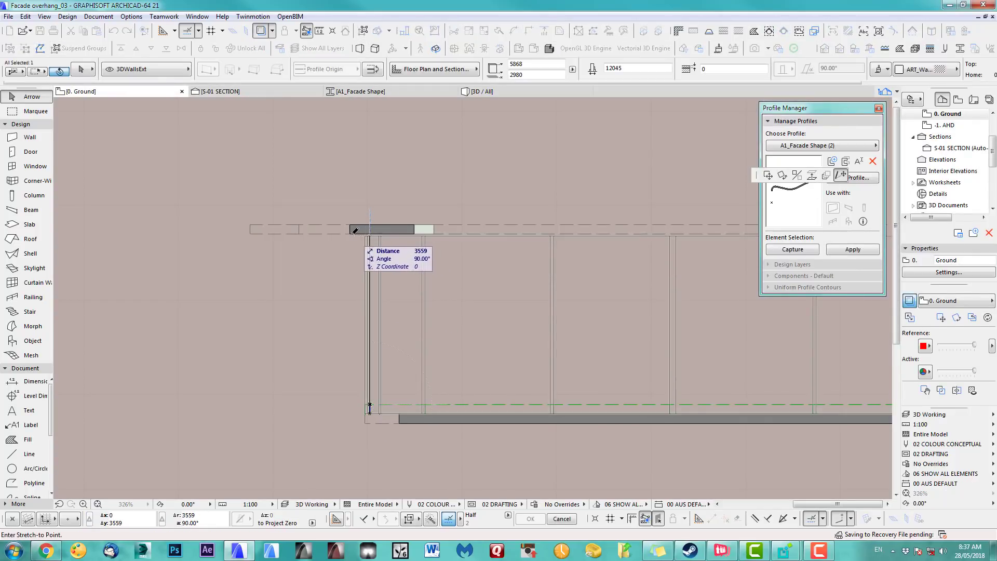
{"action": "left_click", "coordinate": [370, 233]}
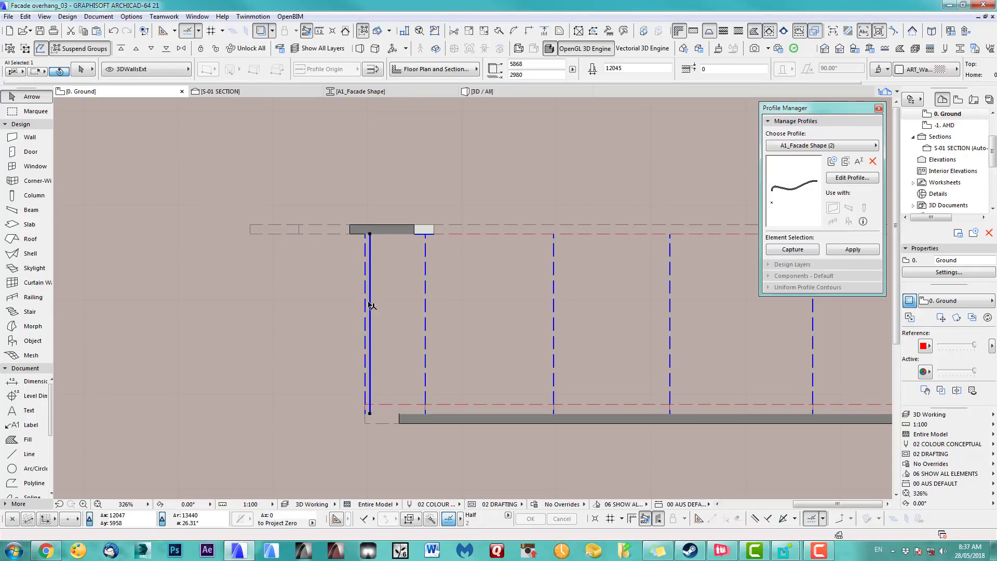
{"action": "key", "text": "Escape"}
{"action": "key", "text": "F3"}
{"action": "middle_click_drag", "start_coordinate": [457, 317], "coordinate": [465, 393], "text": "shift"}
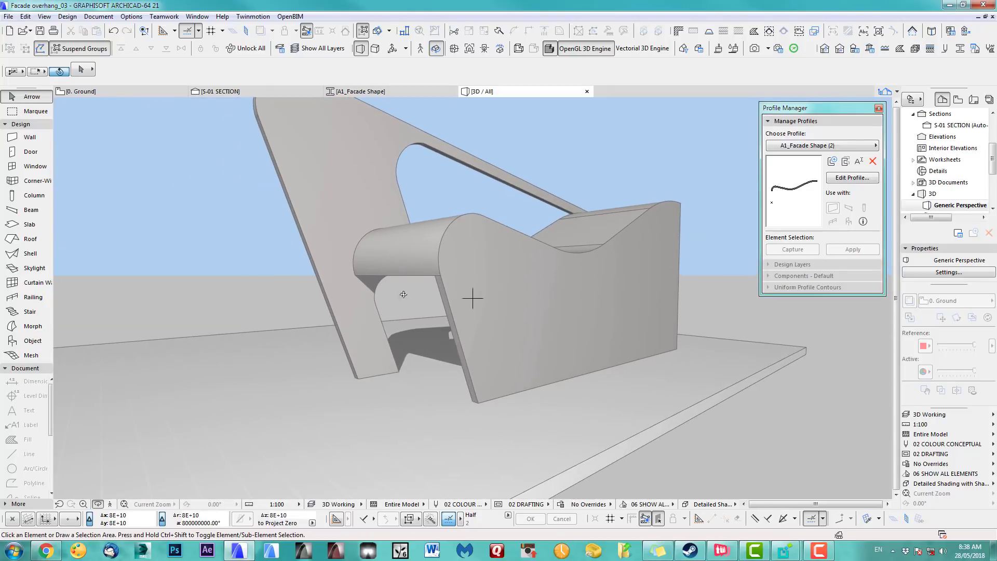
In section S-01, measure the slope of the inner shape's inclined front edge using a trial line from its base
{"action": "key", "text": "F2"}
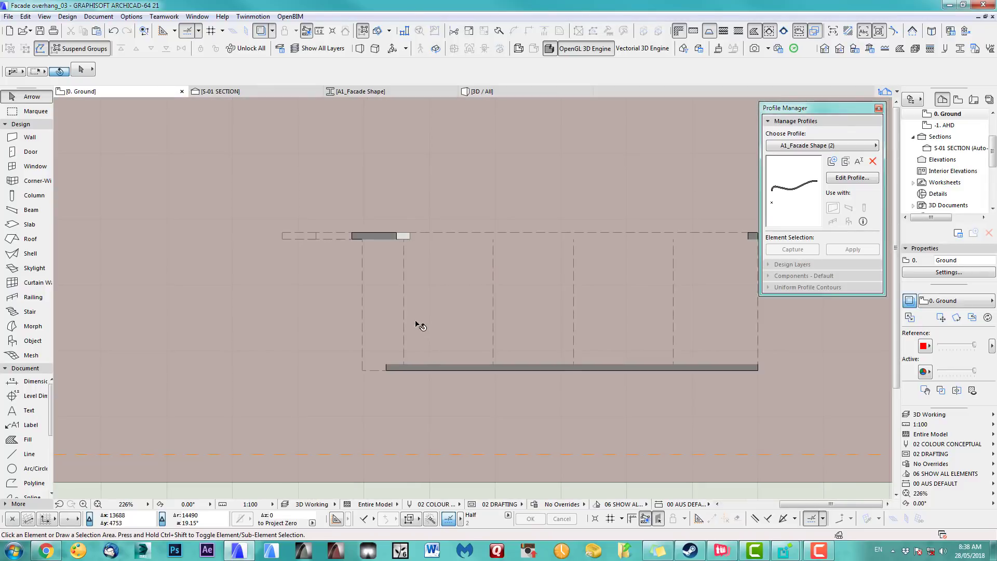
{"action": "left_click", "coordinate": [244, 92]}
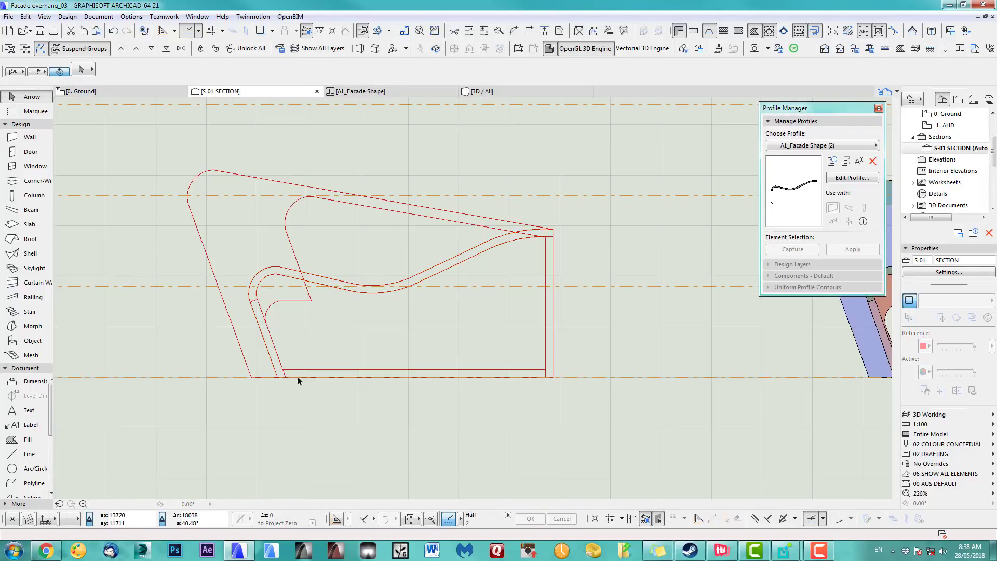
{"action": "scroll", "coordinate": [259, 382], "scroll_direction": "up", "scroll_amount": 5}
{"action": "left_click", "coordinate": [258, 400]}
{"action": "left_click", "coordinate": [33, 456]}
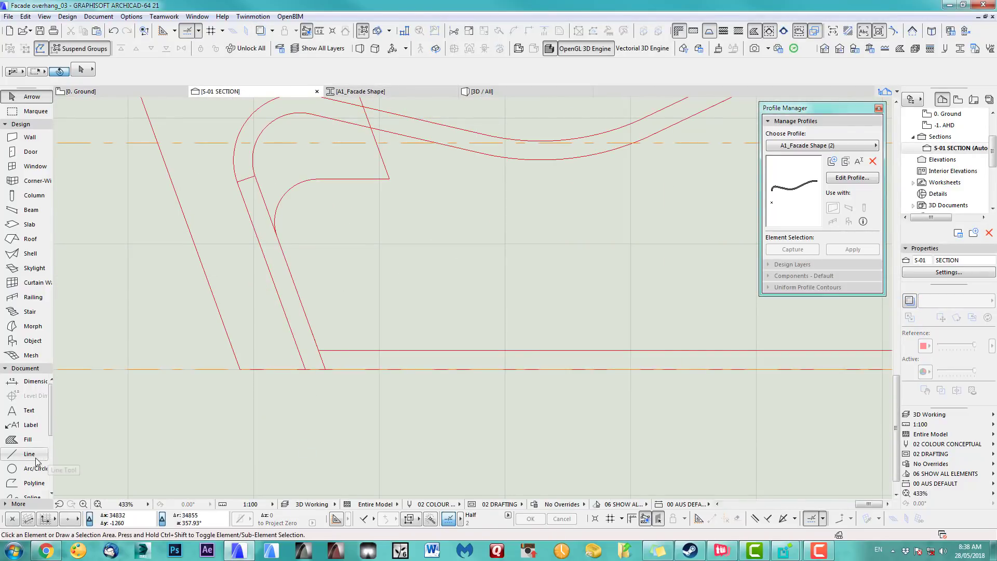
{"action": "scroll", "coordinate": [521, 427], "scroll_direction": "up", "scroll_amount": 2}
{"action": "left_click", "coordinate": [444, 416]}
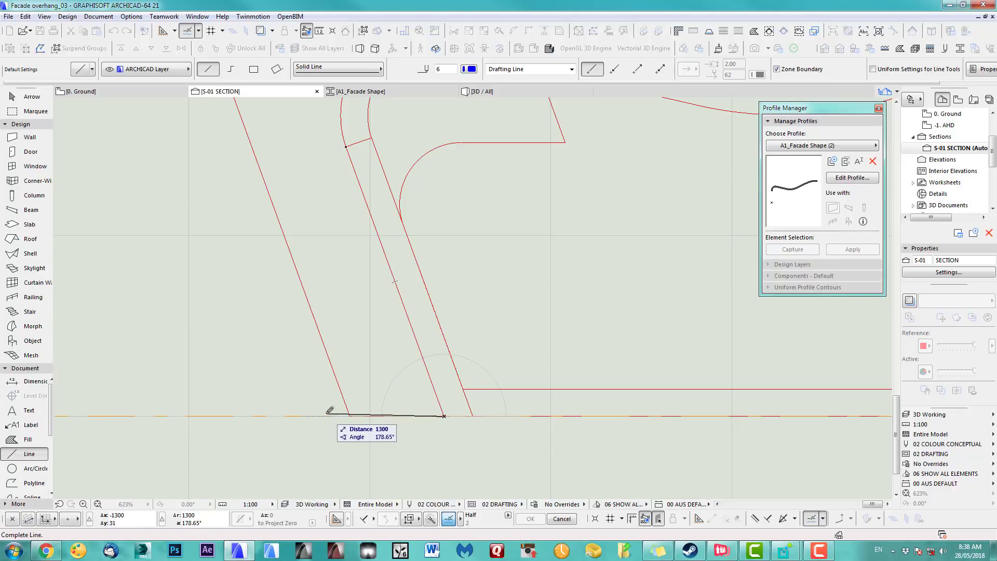
{"action": "left_click", "coordinate": [391, 275]}
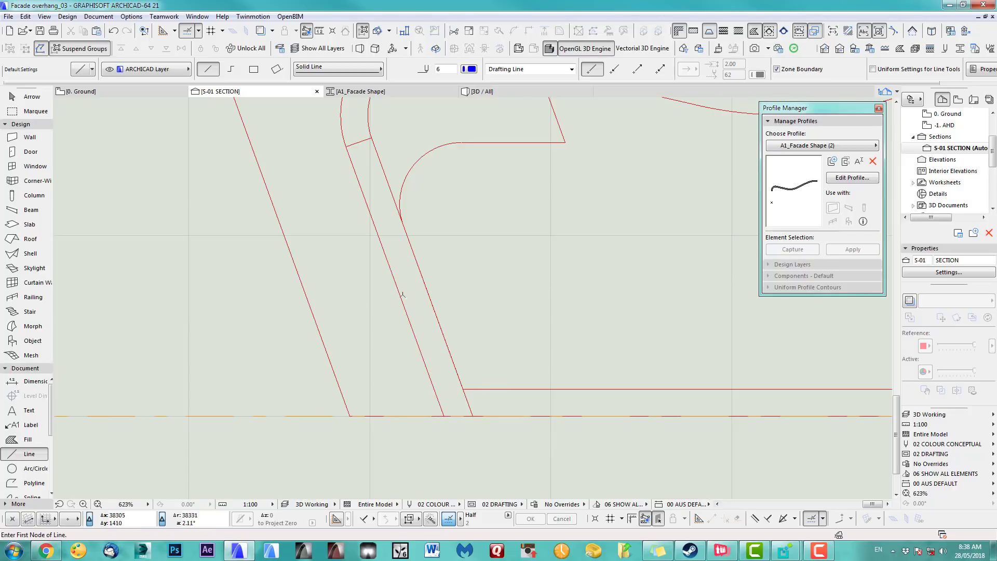
Set the wall defaults to a basic slanted wall, 200 mm thick with a 70° slant angle
{"action": "scroll", "coordinate": [460, 362], "scroll_direction": "down", "scroll_amount": 4}
{"action": "key", "text": "F2"}
{"action": "scroll", "coordinate": [420, 353], "scroll_direction": "up", "scroll_amount": 2}
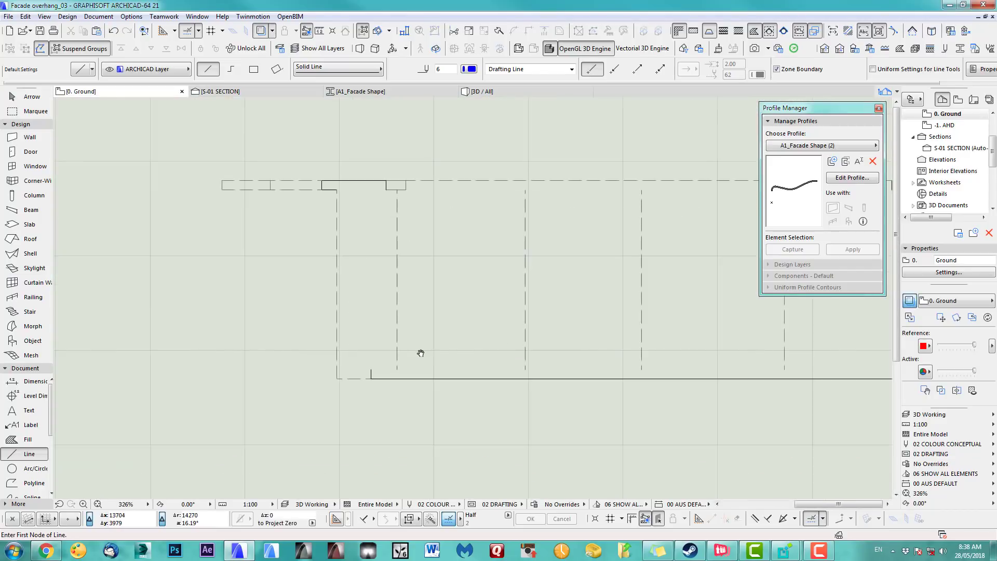
{"action": "middle_click_drag", "start_coordinate": [421, 353], "coordinate": [441, 378]}
{"action": "double_click", "coordinate": [25, 140]}
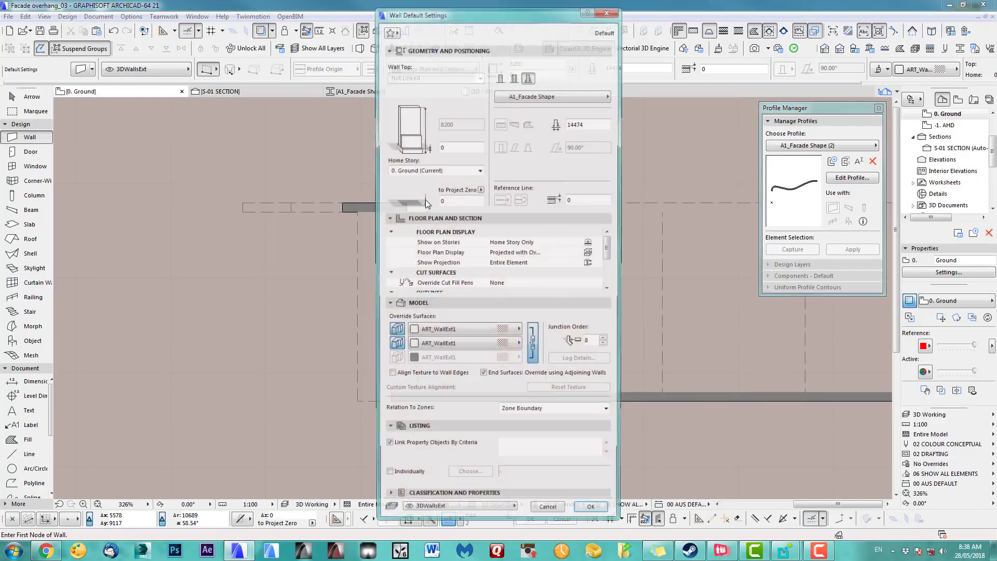
{"action": "left_click", "coordinate": [500, 76]}
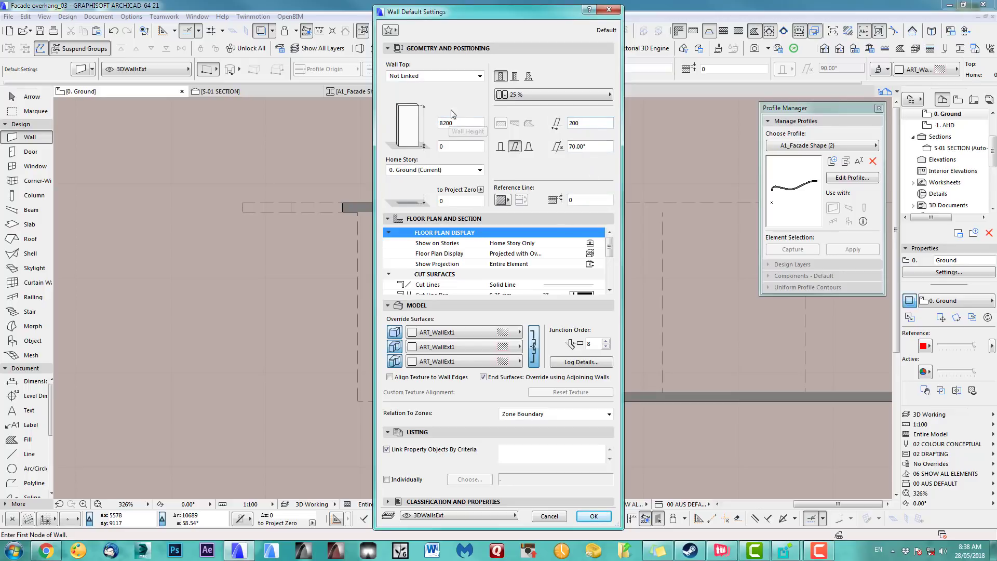
{"action": "key", "text": "Return"}
Draw the slanted wall on the ground floor between the front and rear facade walls, near their overhanging end
{"action": "scroll", "coordinate": [396, 452], "scroll_direction": "down", "scroll_amount": 2}
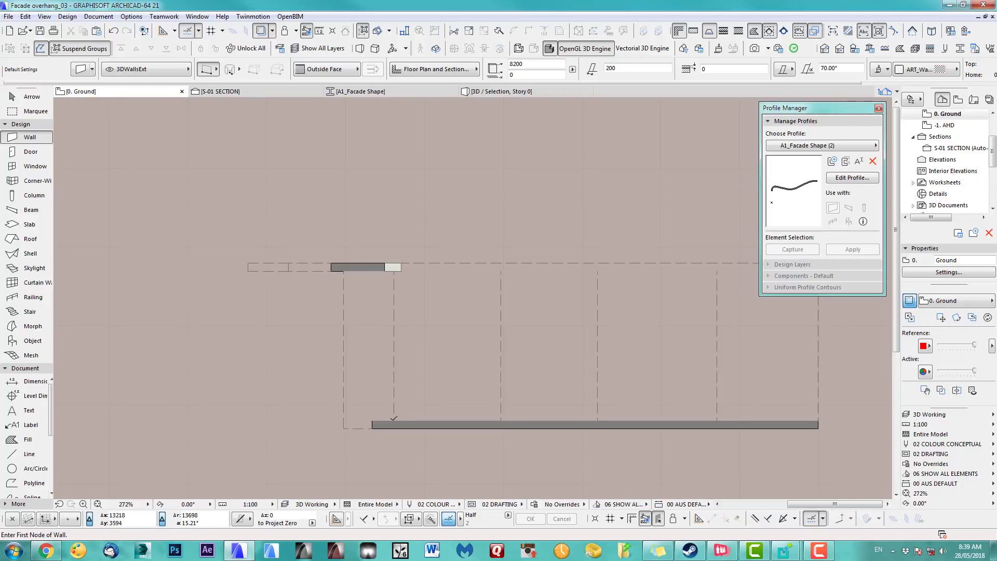
{"action": "left_click", "coordinate": [394, 420]}
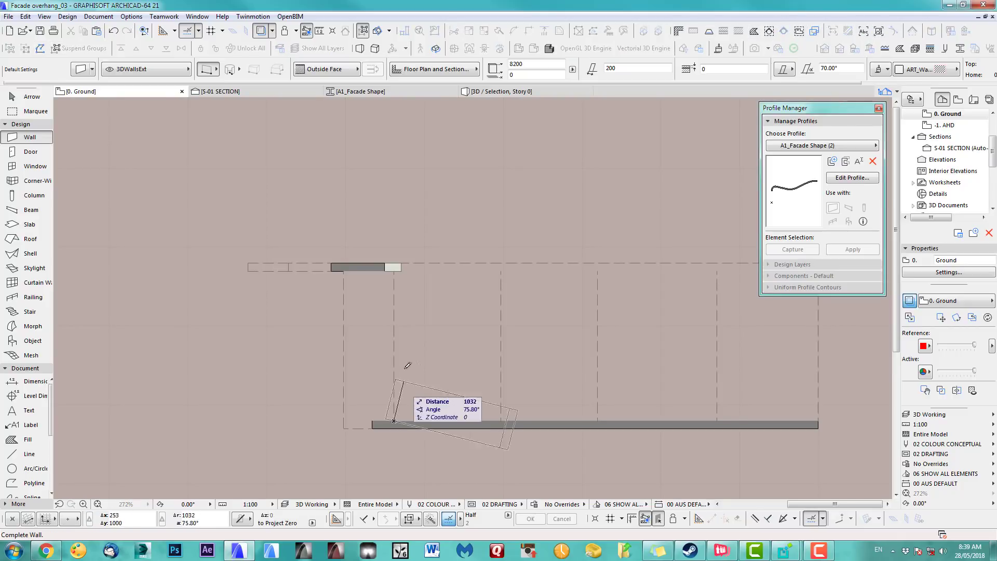
{"action": "left_click", "coordinate": [396, 268]}
{"action": "key", "text": "F3"}
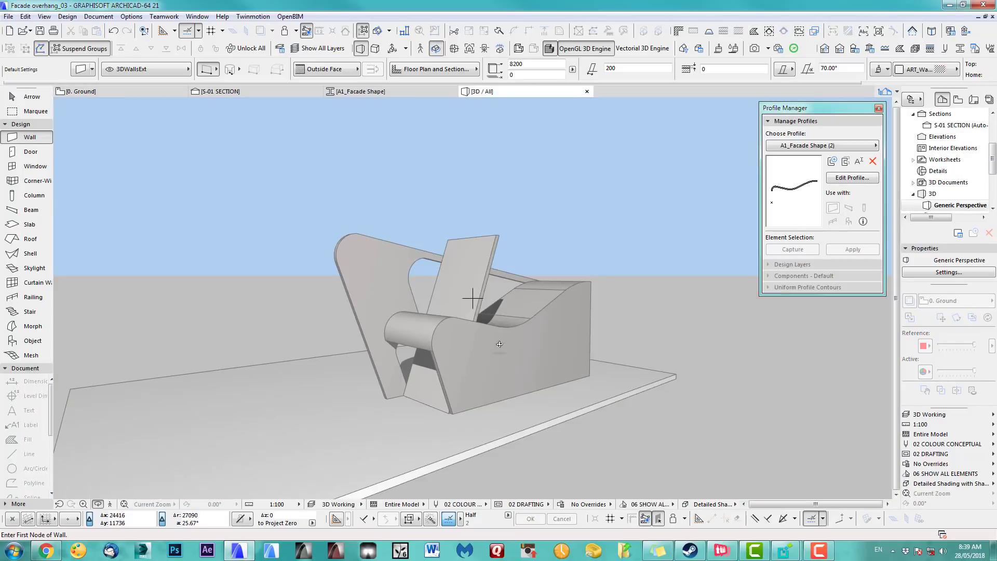
{"action": "middle_click_drag", "start_coordinate": [499, 343], "coordinate": [368, 344], "text": "shift"}
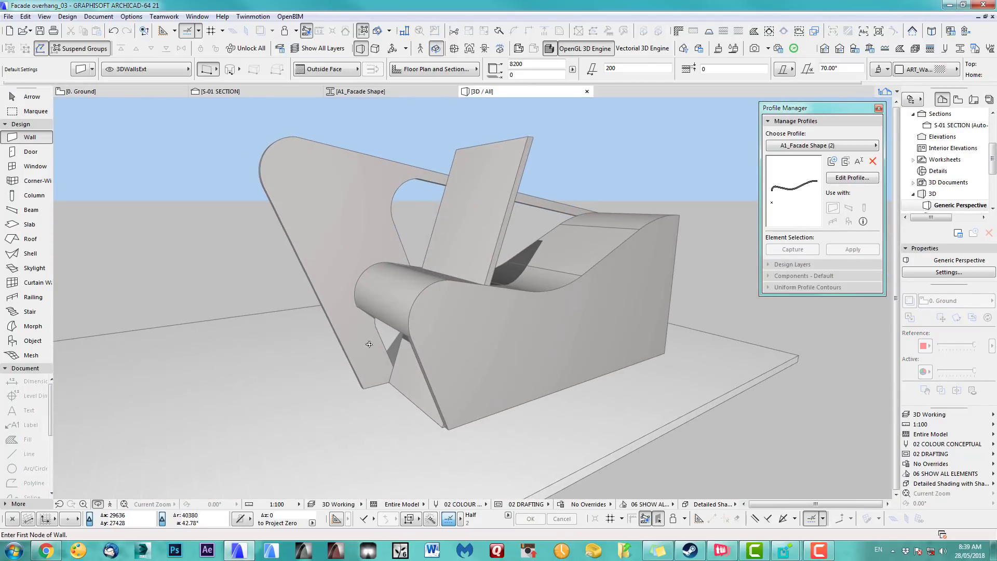
Rotate the slanted wall 180° about its midpoint so it leans outward with the facade
{"action": "key", "text": "F2"}
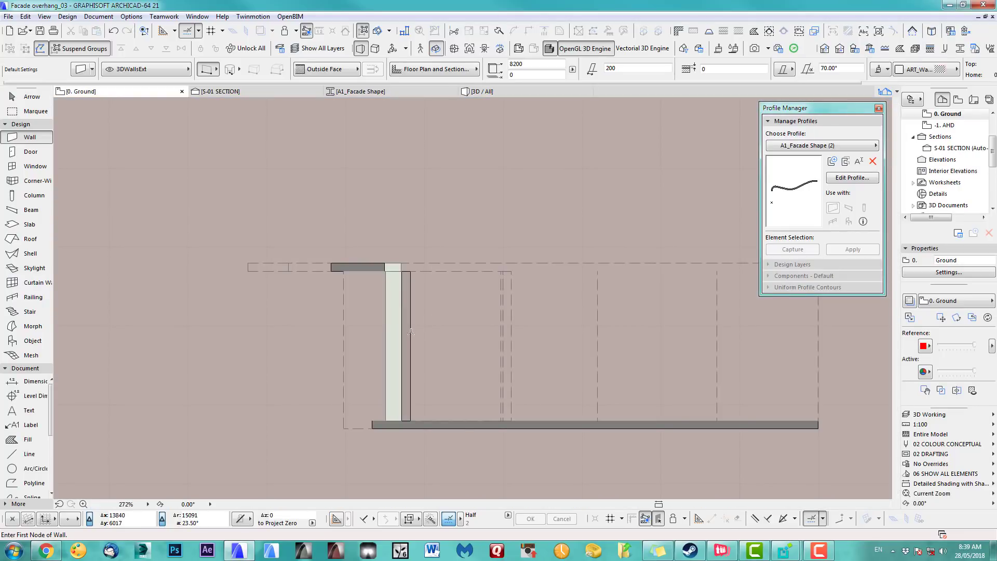
{"action": "left_click", "coordinate": [411, 332], "text": "shift"}
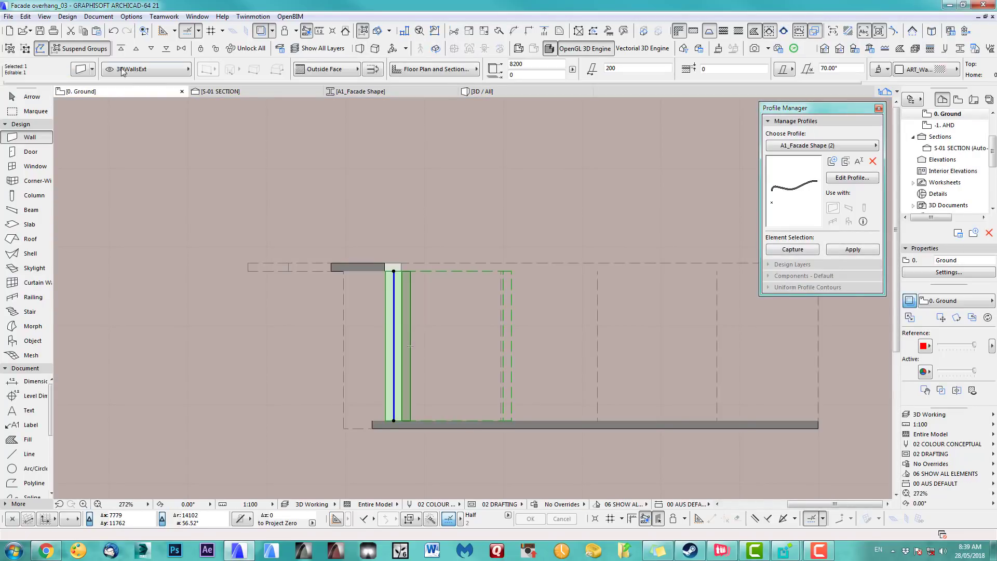
{"action": "left_click", "coordinate": [25, 16]}
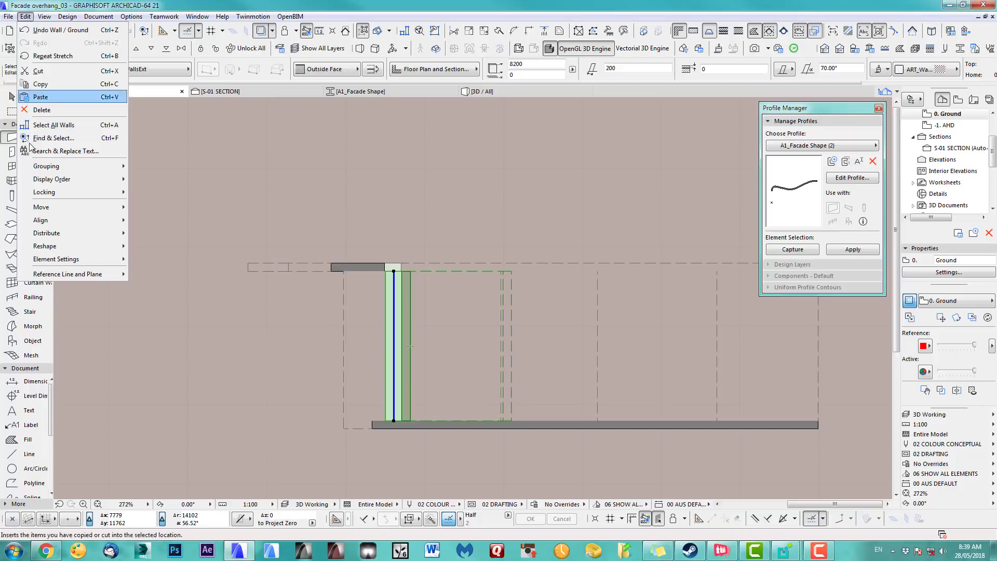
{"action": "mouse_move", "coordinate": [47, 210]}
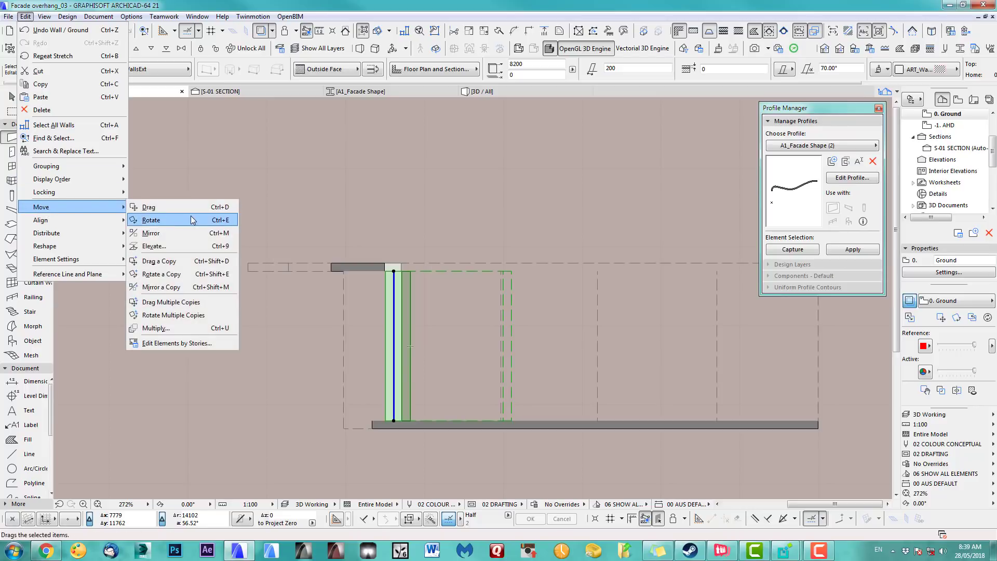
{"action": "left_click", "coordinate": [156, 220]}
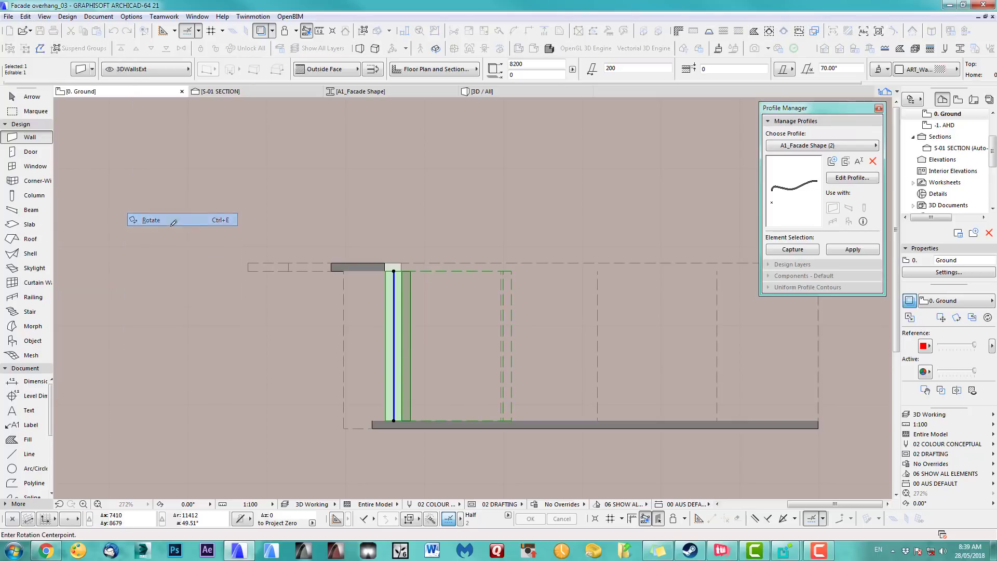
{"action": "left_click", "coordinate": [394, 345]}
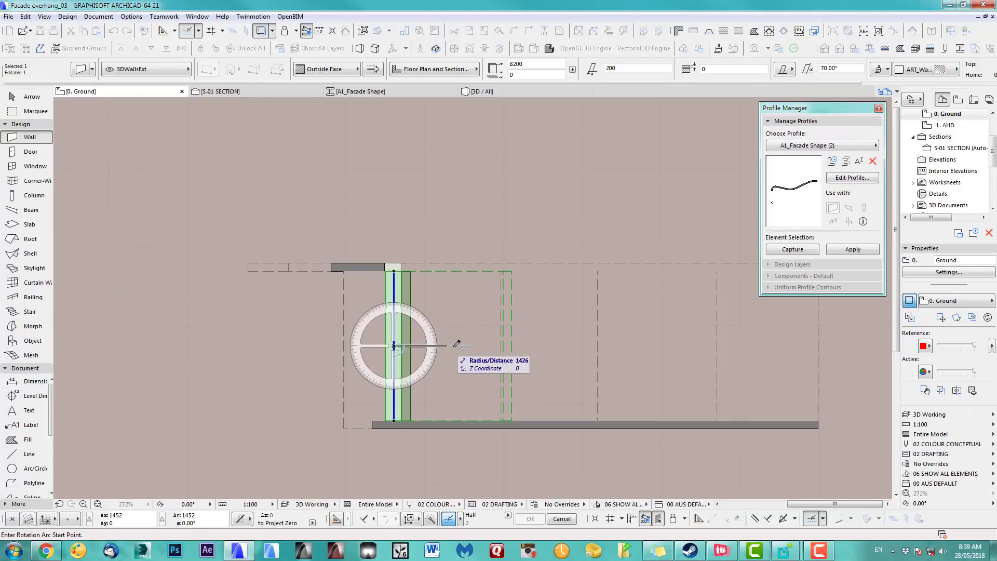
{"action": "left_click", "coordinate": [457, 358]}
{"action": "left_click", "coordinate": [302, 349]}
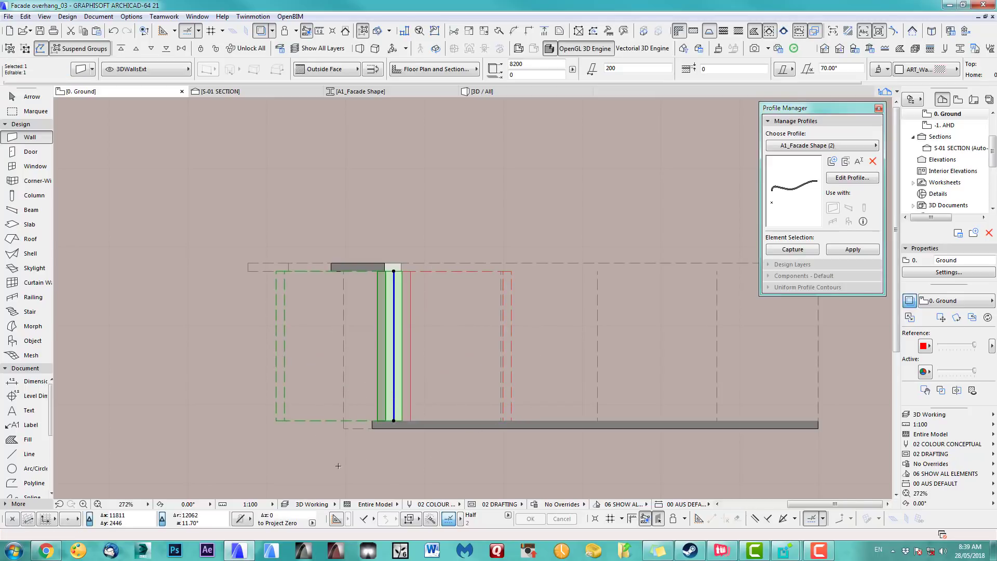
{"action": "key", "text": "F3"}
{"action": "scroll", "coordinate": [473, 297], "scroll_direction": "up", "scroll_amount": 10}
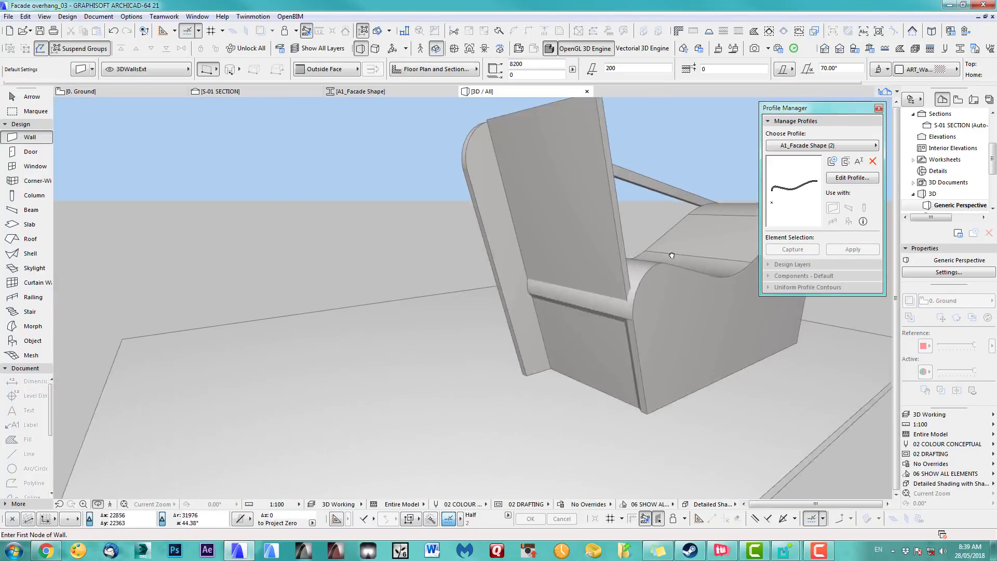
{"action": "middle_click_drag", "start_coordinate": [472, 294], "coordinate": [559, 421]}
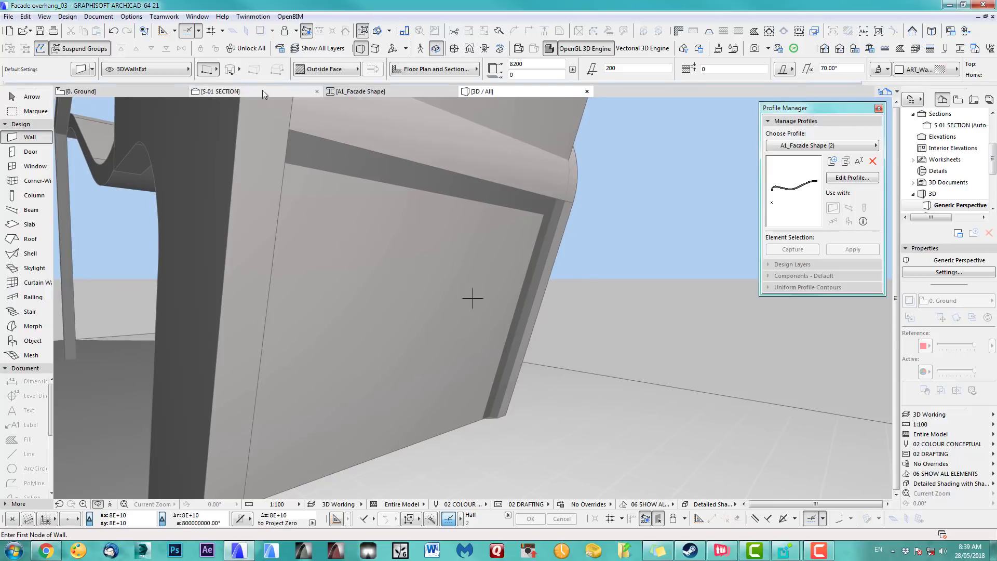
In section S-01, move the slanted wall horizontally so its base meets the lower end of the inner shape's inclined front edge
{"action": "left_click", "coordinate": [236, 91]}
{"action": "scroll", "coordinate": [463, 340], "scroll_direction": "down", "scroll_amount": 3}
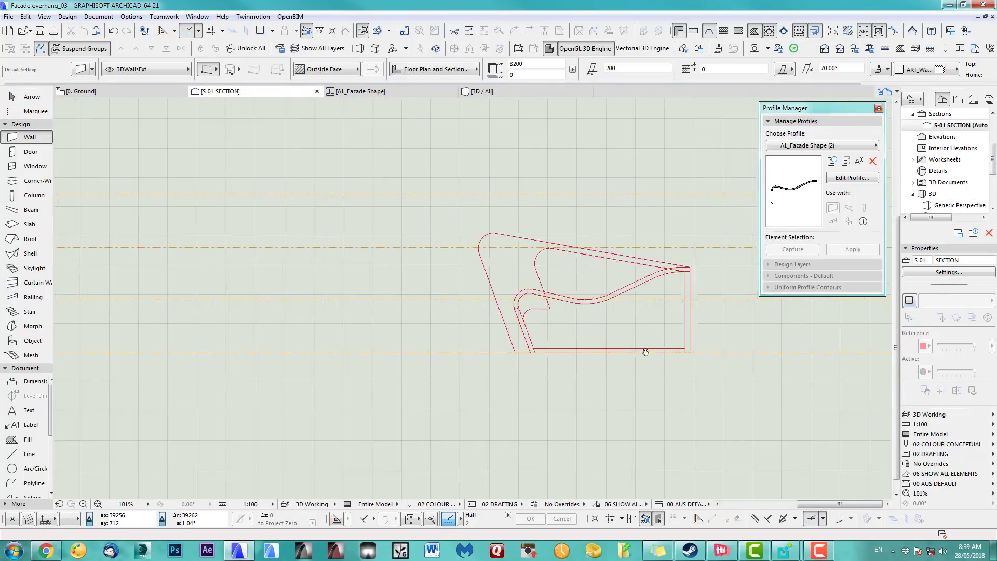
{"action": "scroll", "coordinate": [404, 321], "scroll_direction": "up", "scroll_amount": 4}
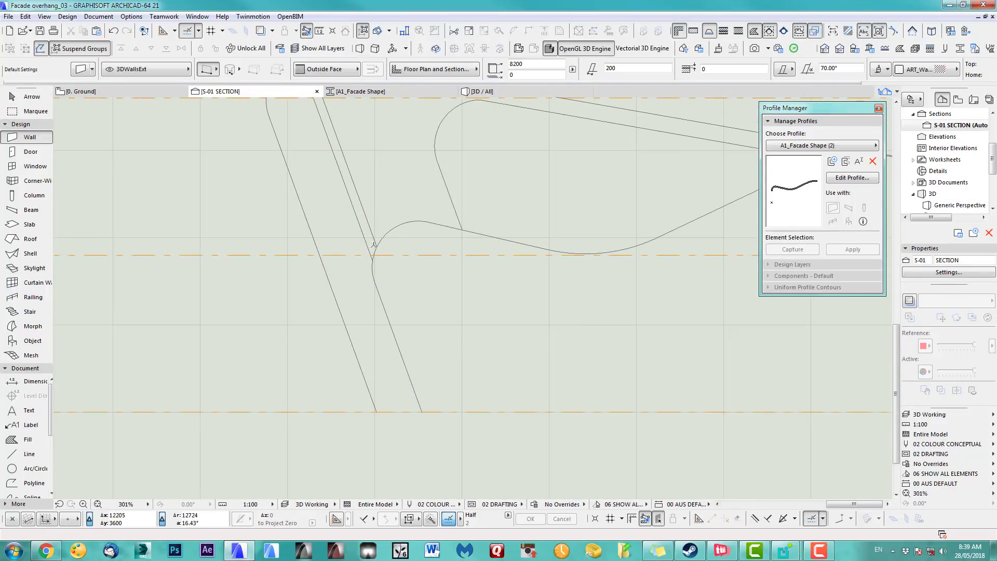
{"action": "scroll", "coordinate": [422, 309], "scroll_direction": "down", "scroll_amount": 2}
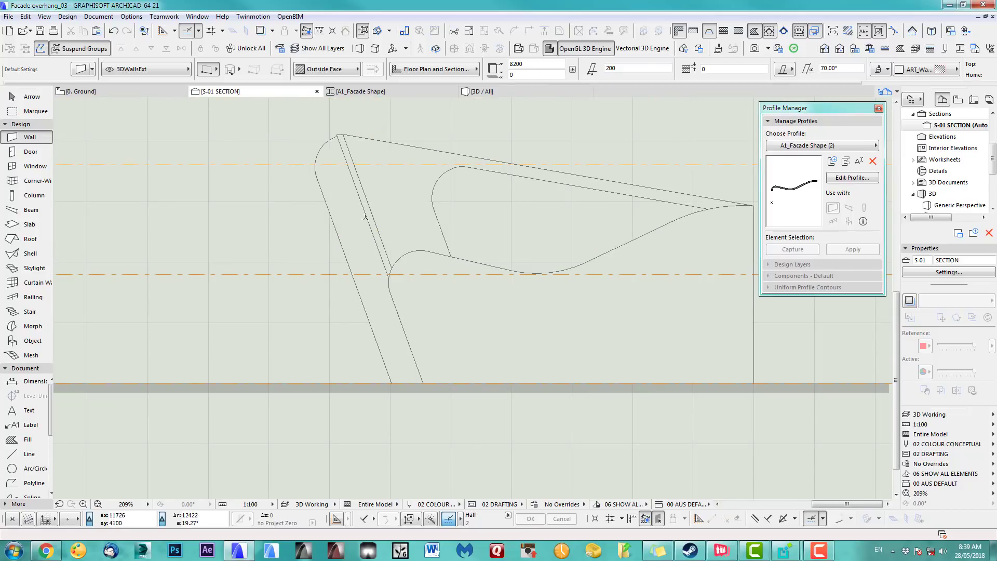
{"action": "left_click", "coordinate": [359, 199]}
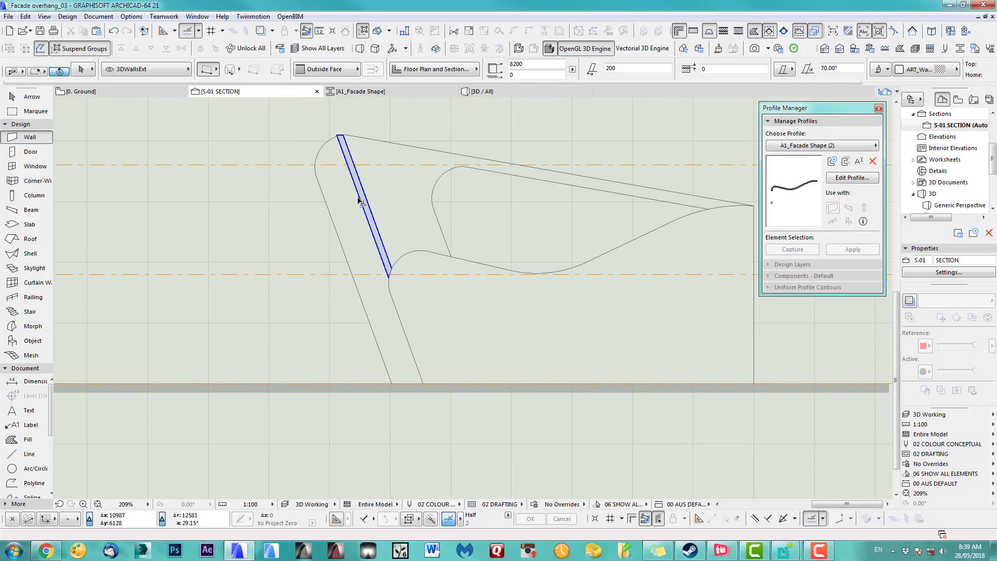
{"action": "scroll", "coordinate": [431, 388], "scroll_direction": "up", "scroll_amount": 10}
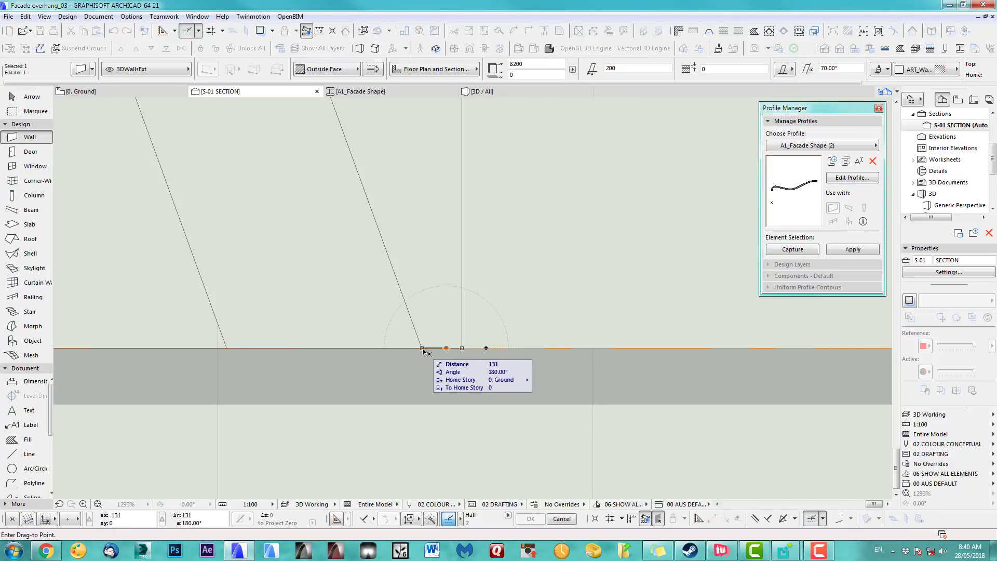
{"action": "key", "text": "Escape"}
{"action": "key", "text": "F3"}
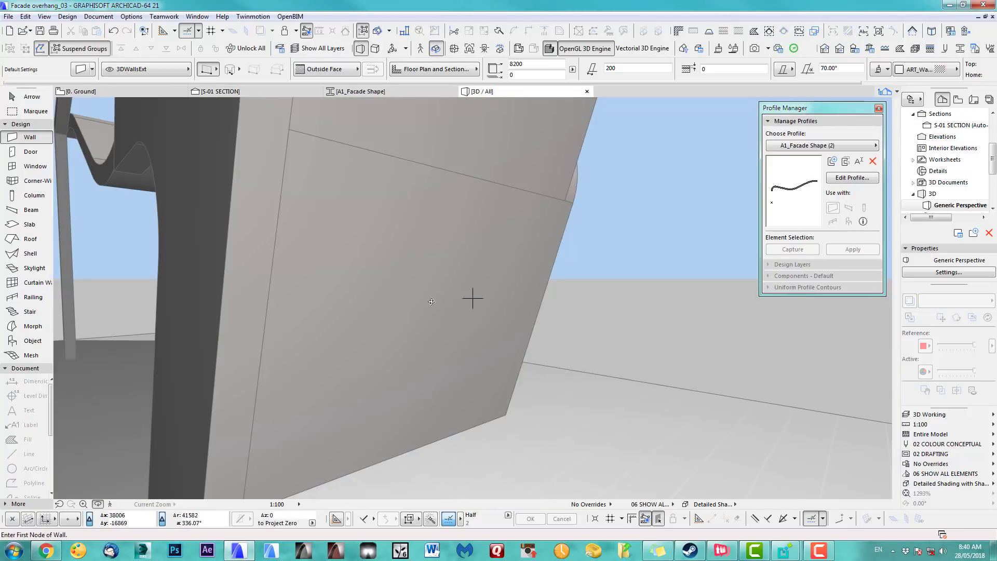
In the 3D view, lower the top of the slanted wall to the seam where the curved facade begins
{"action": "scroll", "coordinate": [429, 343], "scroll_direction": "down", "scroll_amount": 3}
{"action": "middle_click_drag", "start_coordinate": [473, 327], "coordinate": [244, 327], "text": "shift"}
{"action": "middle_click_drag", "start_coordinate": [453, 310], "coordinate": [452, 369]}
{"action": "scroll", "coordinate": [453, 369], "scroll_direction": "down", "scroll_amount": 2}
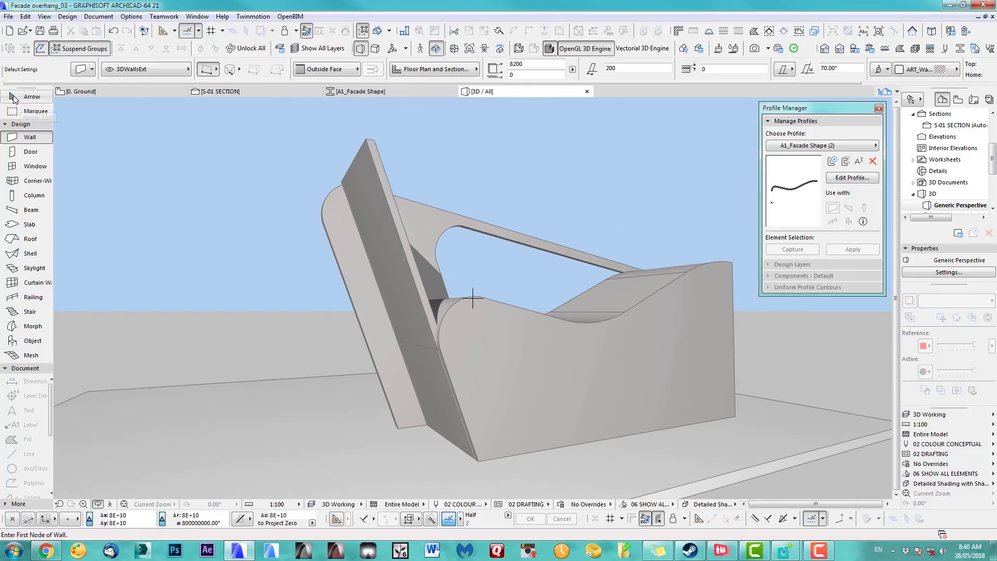
{"action": "left_click", "coordinate": [14, 98]}
{"action": "left_click", "coordinate": [367, 170]}
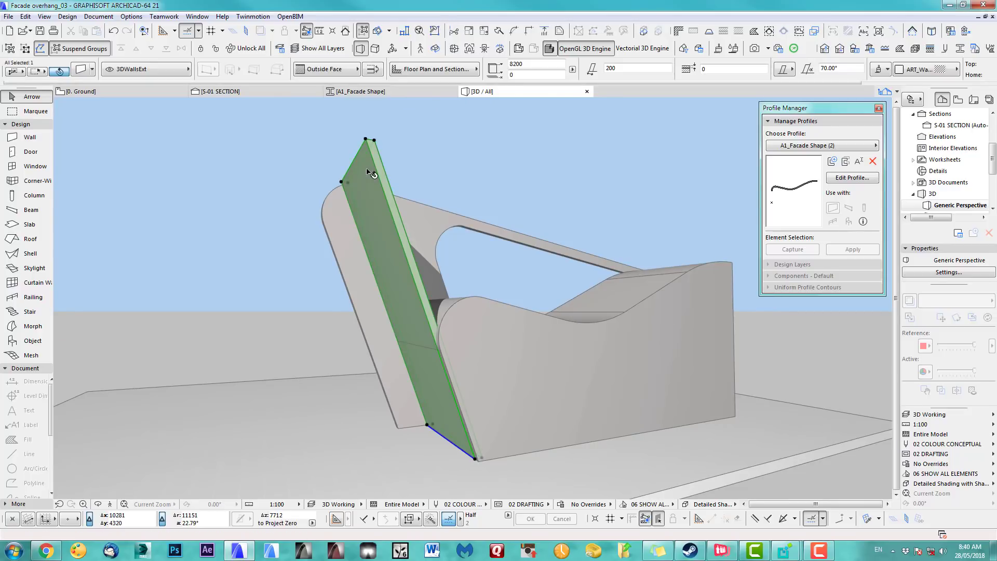
{"action": "left_click", "coordinate": [367, 141]}
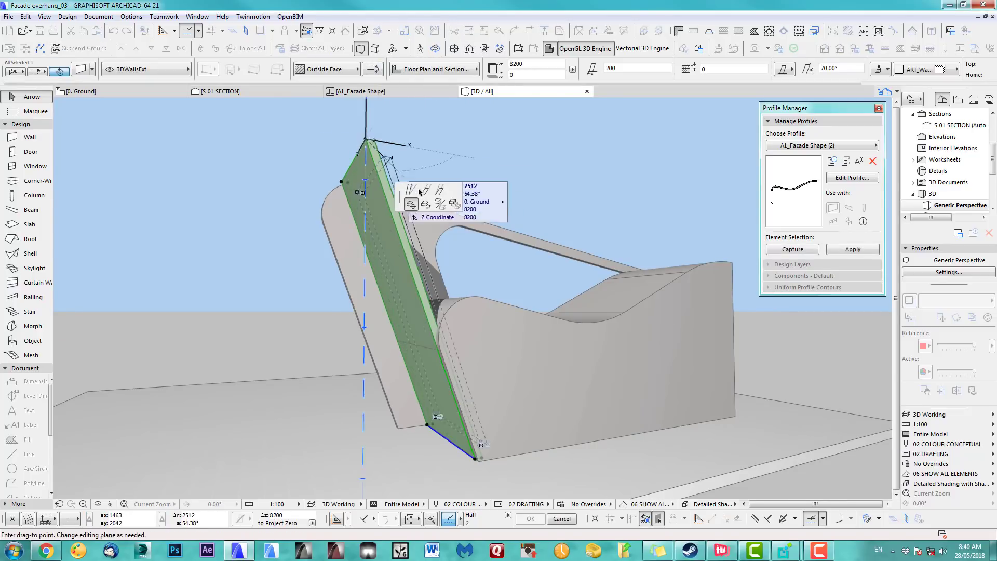
{"action": "left_click", "coordinate": [425, 190]}
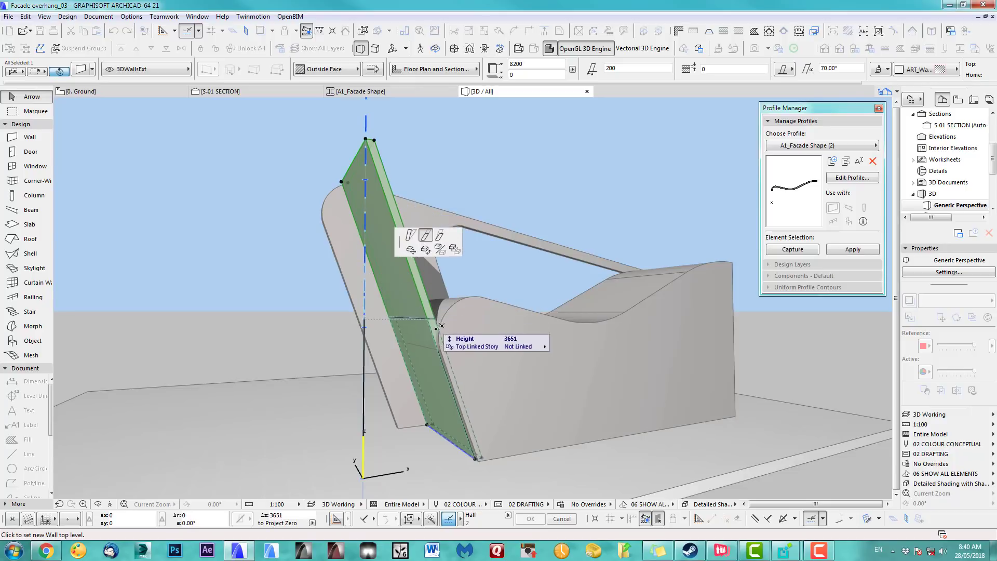
{"action": "left_click", "coordinate": [440, 350]}
{"action": "left_click", "coordinate": [273, 336]}
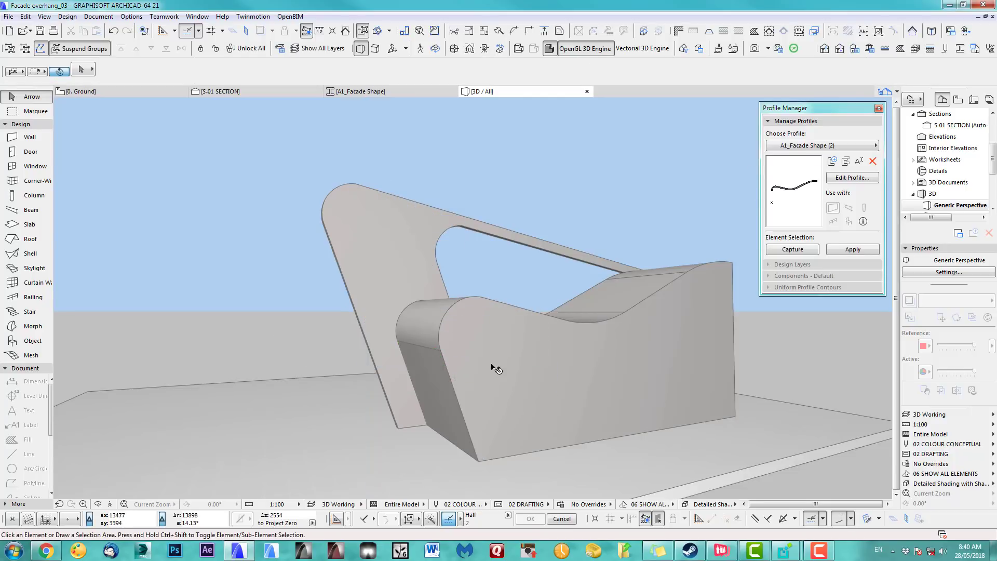
On the ground floor plan, place a 2000 × 1500 mm Window 21 with four horizontal panes in the slanted wall
{"action": "middle_click_drag", "start_coordinate": [491, 368], "coordinate": [311, 312]}
{"action": "middle_click_drag", "start_coordinate": [403, 344], "coordinate": [419, 309], "text": "shift"}
{"action": "key", "text": "F2"}
{"action": "scroll", "coordinate": [447, 311], "scroll_direction": "down", "scroll_amount": 3}
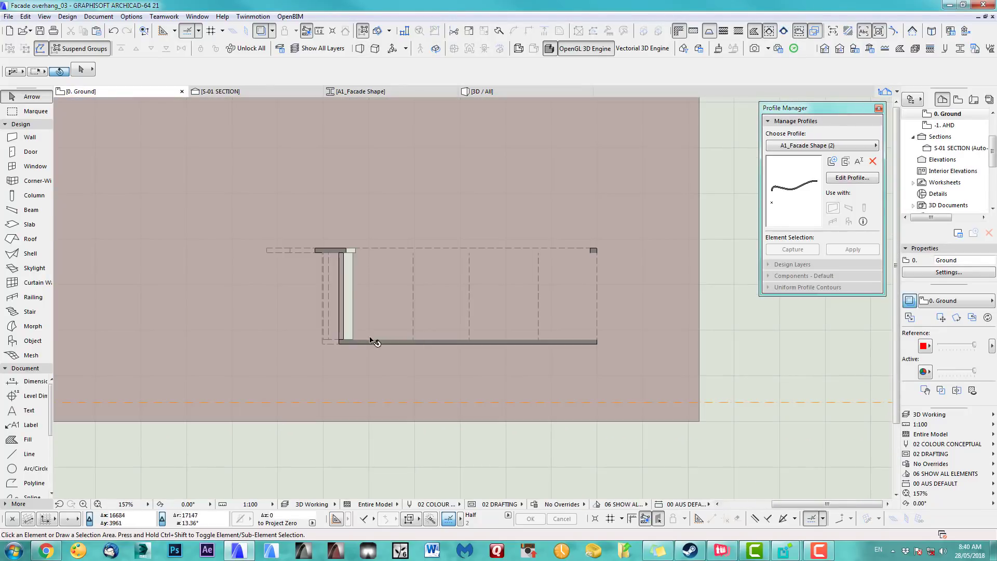
{"action": "middle_click_drag", "start_coordinate": [324, 331], "coordinate": [366, 334]}
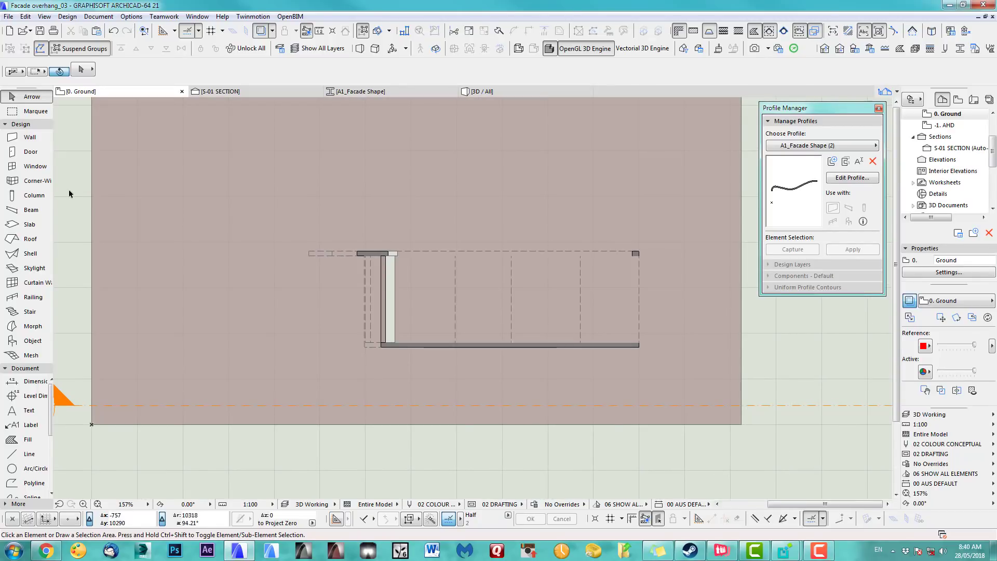
{"action": "double_click", "coordinate": [34, 166]}
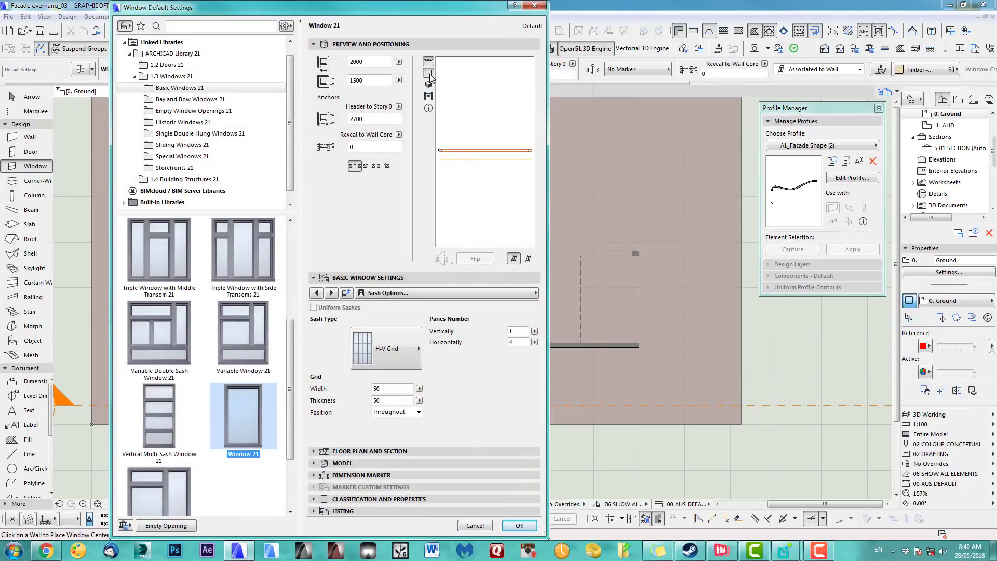
{"action": "left_click", "coordinate": [429, 74]}
{"action": "left_click", "coordinate": [428, 84]}
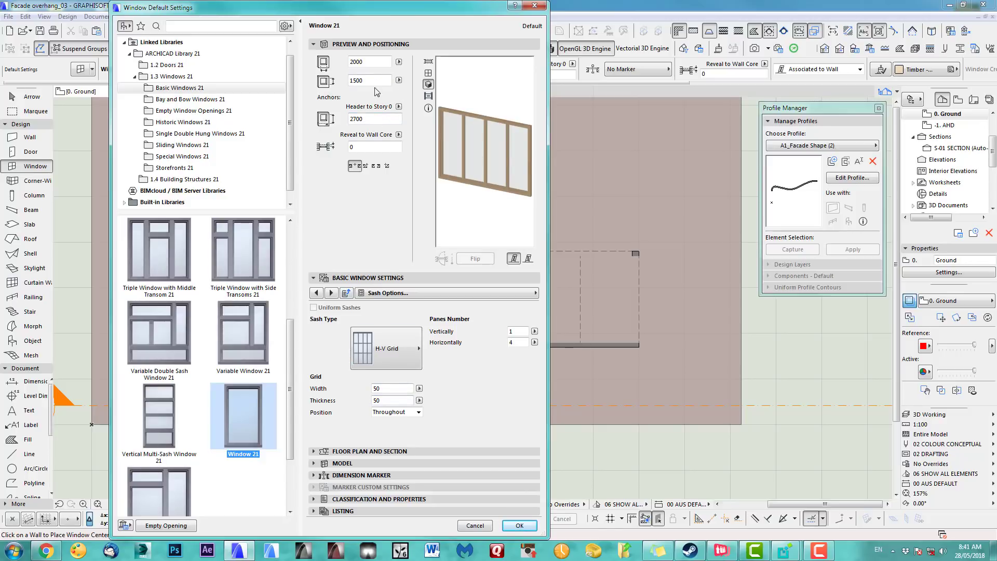
{"action": "left_click", "coordinate": [519, 526]}
{"action": "scroll", "coordinate": [454, 364], "scroll_direction": "up", "scroll_amount": 3}
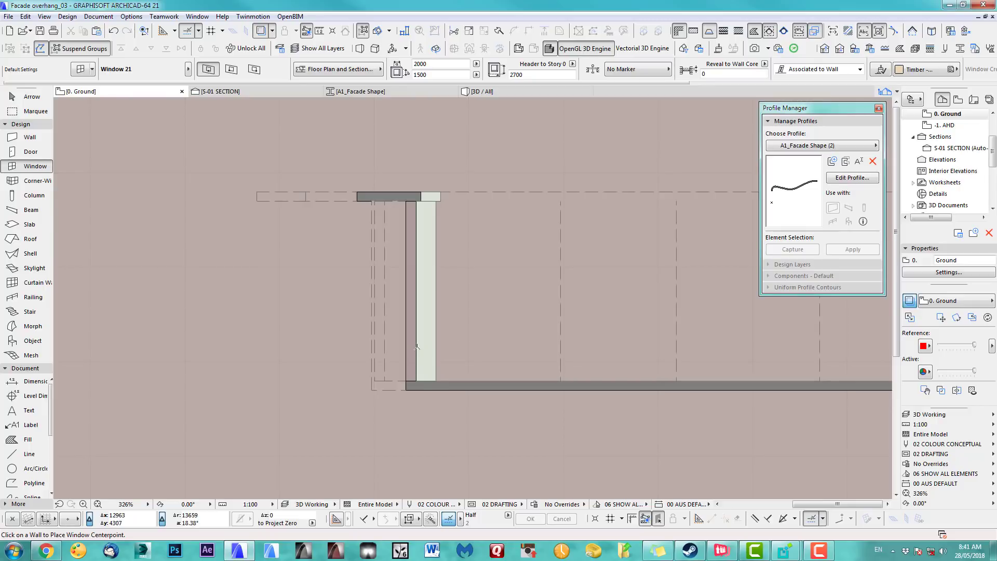
{"action": "left_click", "coordinate": [415, 315]}
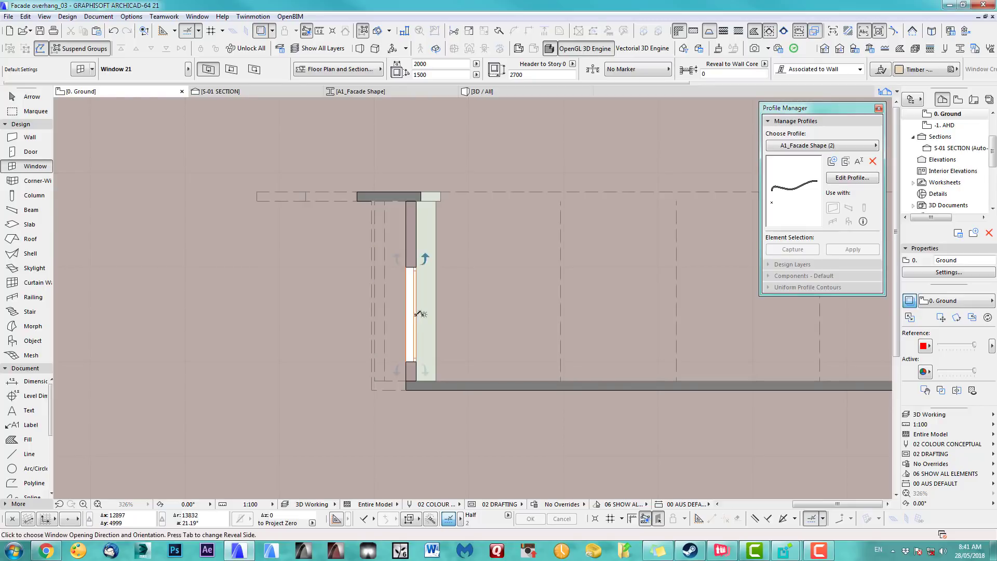
{"action": "left_click", "coordinate": [413, 270]}
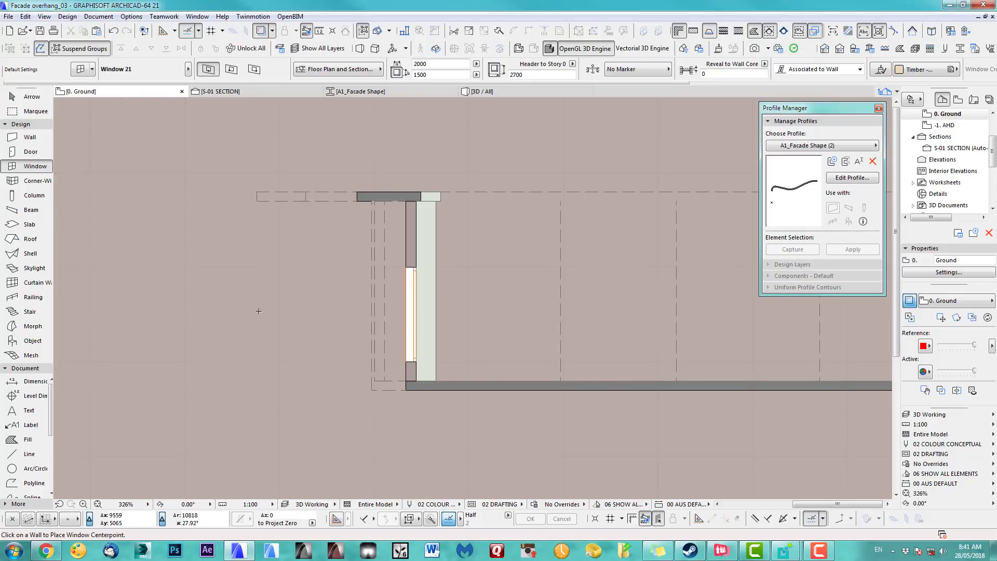
In the 3D view, stretch the window's lower edge down towards the ground for a window height of about 2800 mm
{"action": "key", "text": "F3"}
{"action": "scroll", "coordinate": [420, 385], "scroll_direction": "up", "scroll_amount": 3}
{"action": "scroll", "coordinate": [420, 385], "scroll_direction": "up", "scroll_amount": 5}
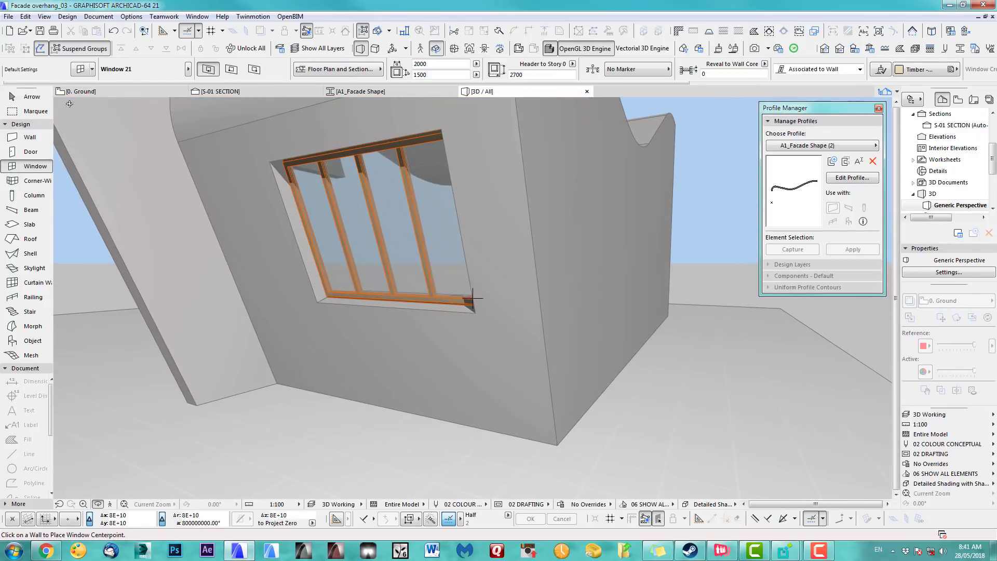
{"action": "key", "text": "Escape"}
{"action": "left_click", "coordinate": [460, 313]}
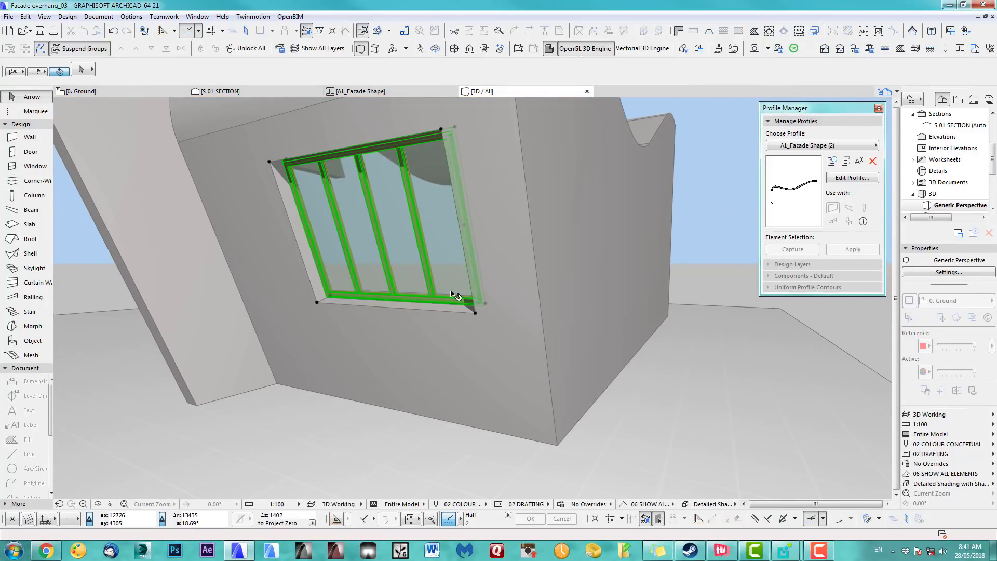
{"action": "left_click", "coordinate": [475, 314]}
{"action": "left_click", "coordinate": [521, 382]}
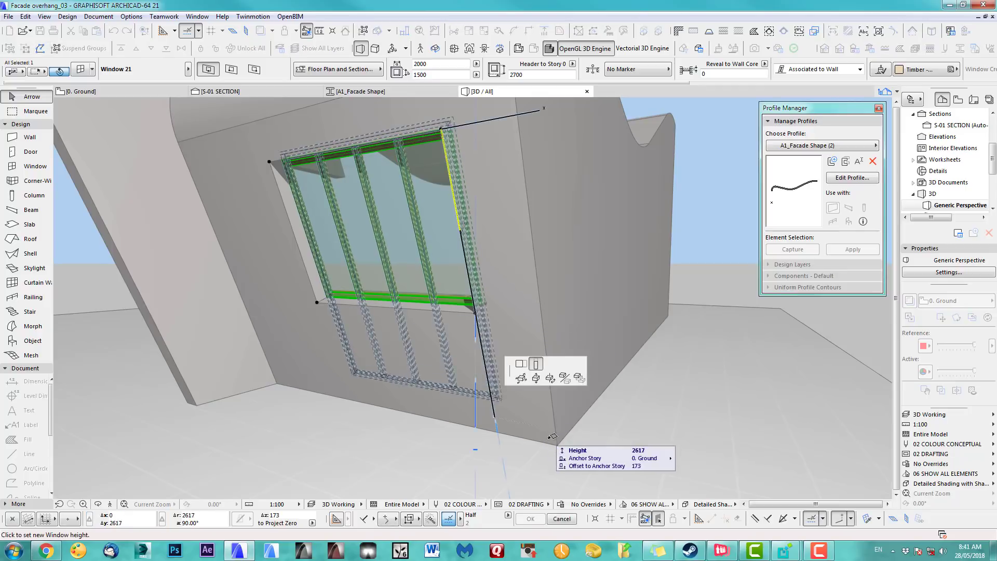
{"action": "left_click", "coordinate": [560, 443]}
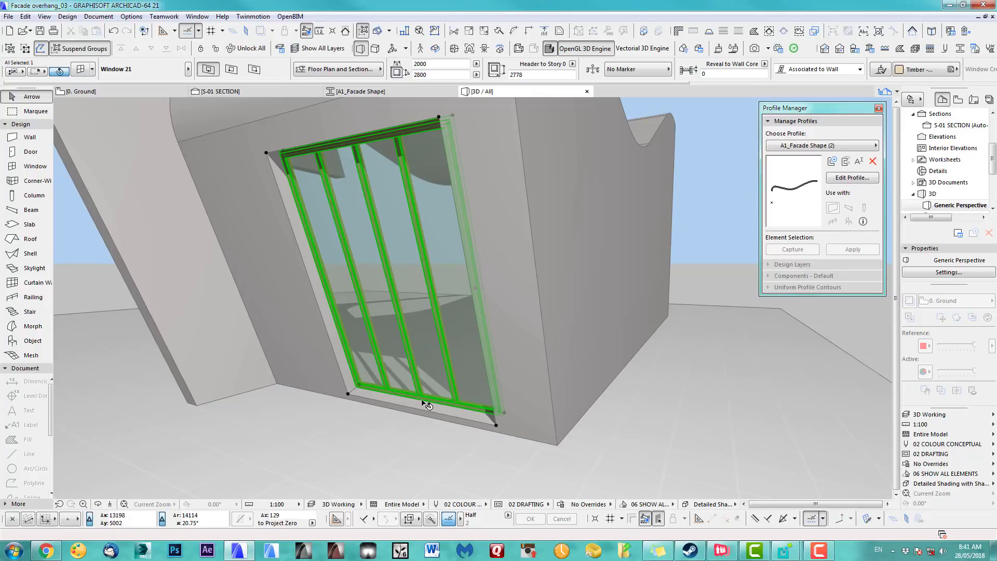
Extend the window's lower edge down to the base of the slanted wall, making the window about 2884 mm high
{"action": "scroll", "coordinate": [462, 362], "scroll_direction": "up", "scroll_amount": 5}
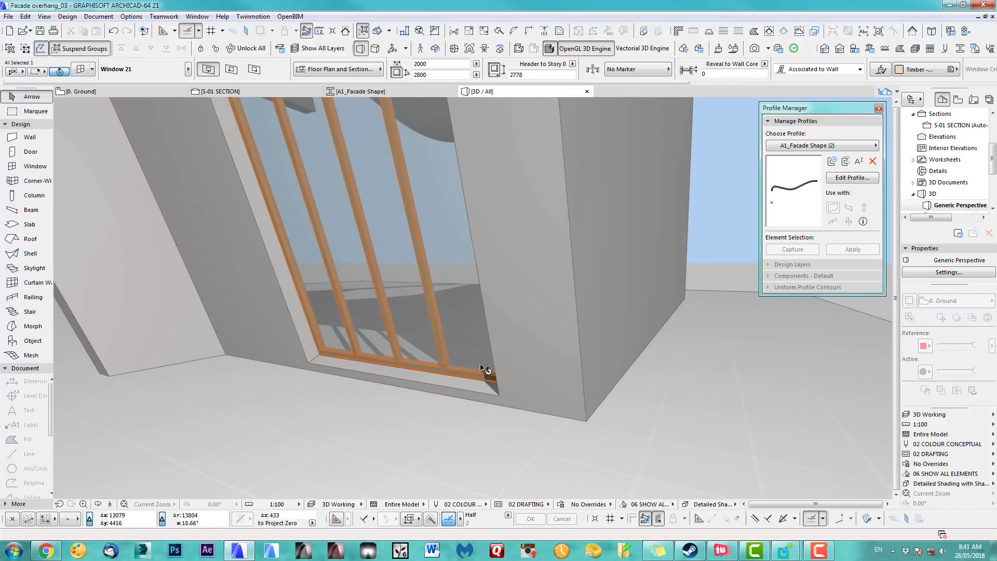
{"action": "middle_click_drag", "start_coordinate": [415, 355], "coordinate": [348, 338]}
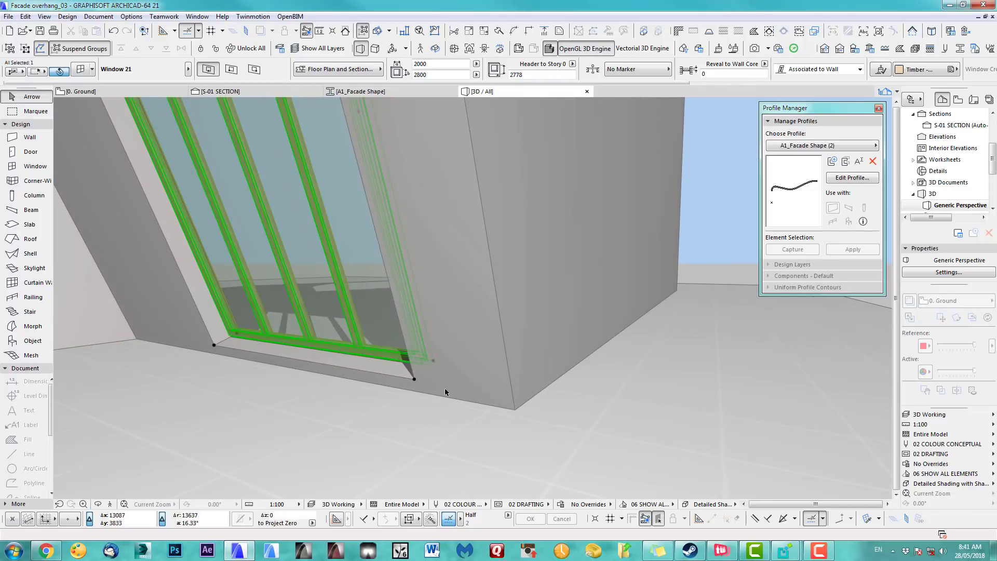
{"action": "left_click", "coordinate": [433, 362]}
{"action": "left_click", "coordinate": [513, 418]}
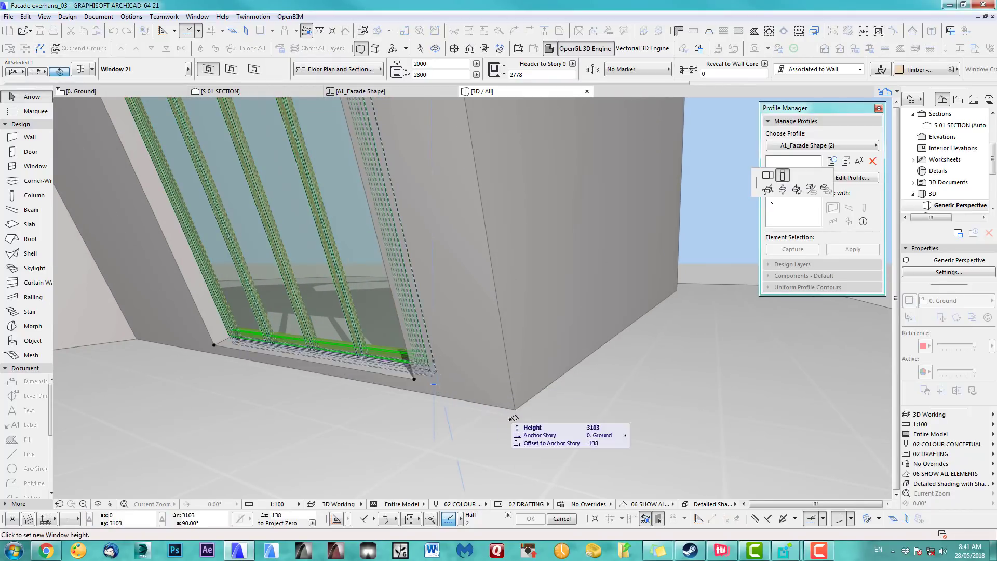
{"action": "left_click", "coordinate": [508, 411]}
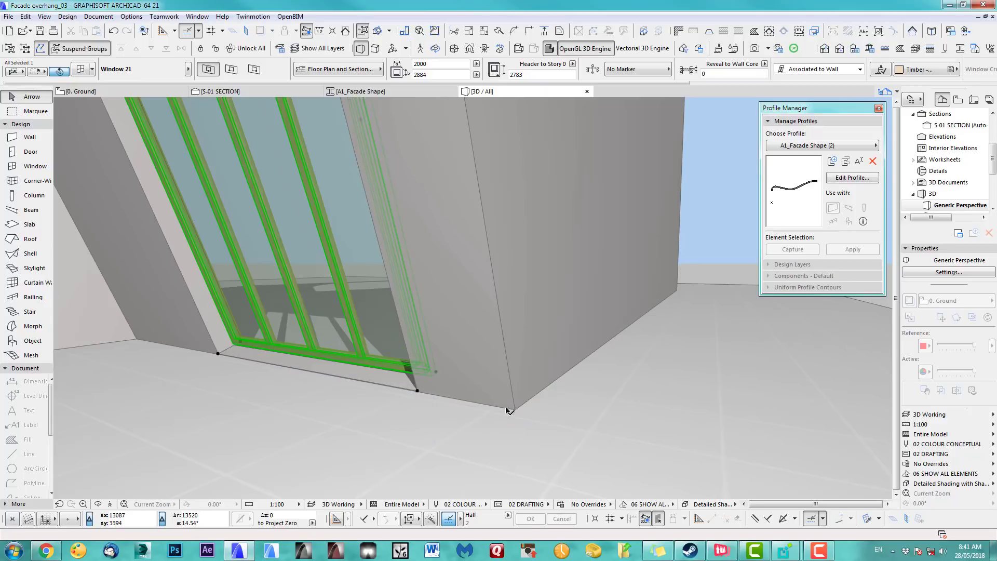
Try to stretch the window's upper edge up to the top of the slanted wall, and undo the stretch
{"action": "middle_click_drag", "start_coordinate": [330, 345], "coordinate": [391, 194], "text": "shift"}
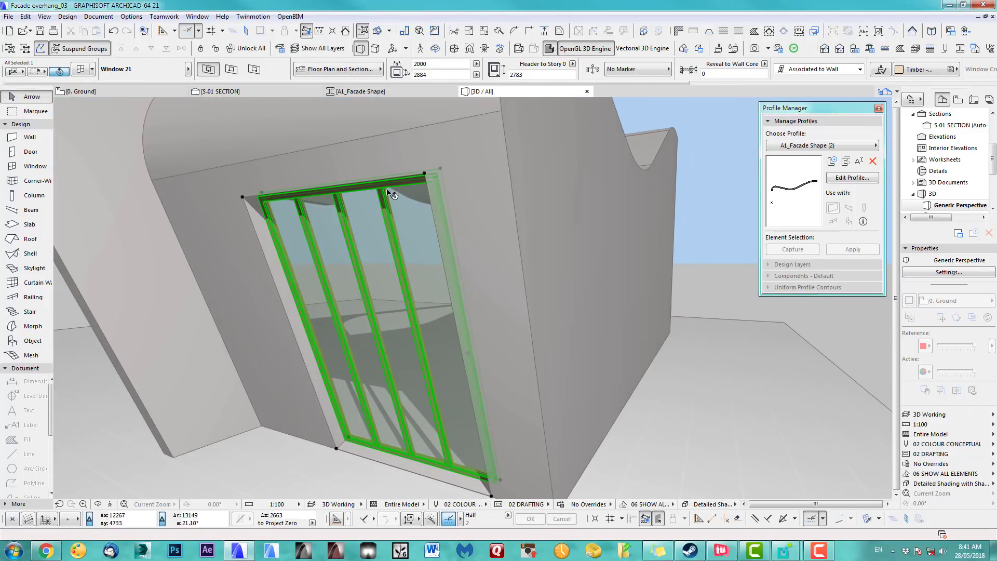
{"action": "left_click", "coordinate": [425, 176]}
{"action": "left_click", "coordinate": [484, 223]}
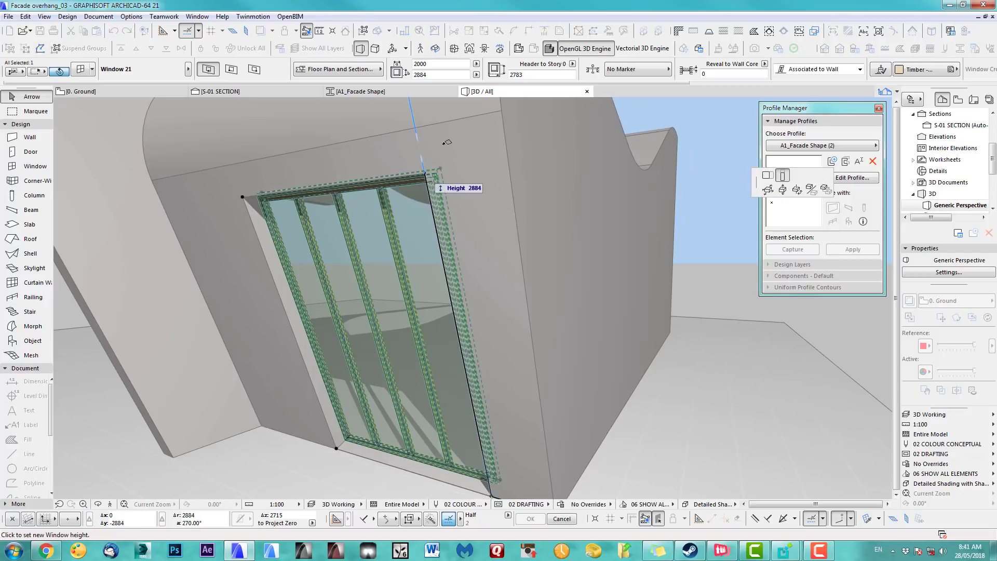
{"action": "left_click", "coordinate": [498, 116]}
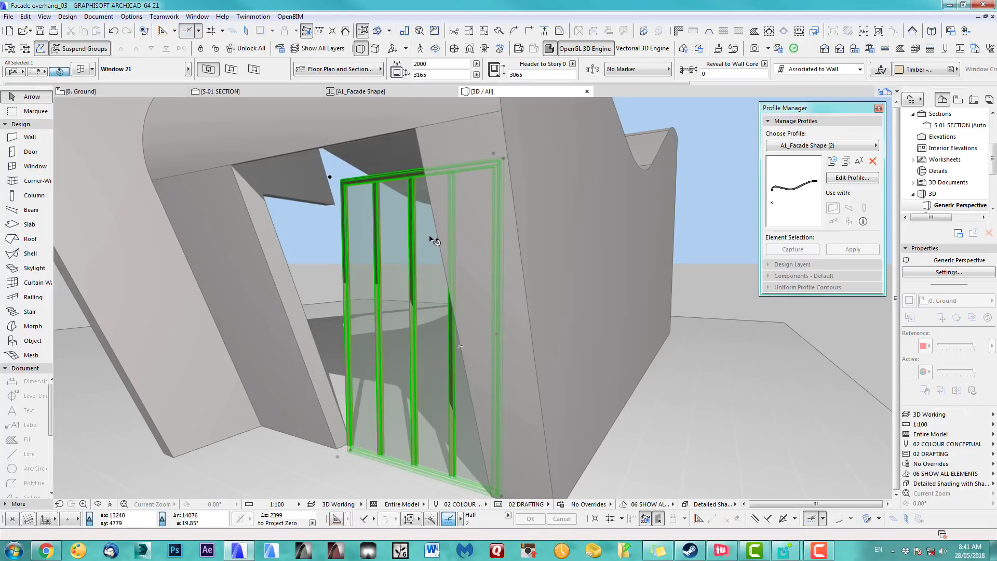
{"action": "key", "text": "ctrl+z"}
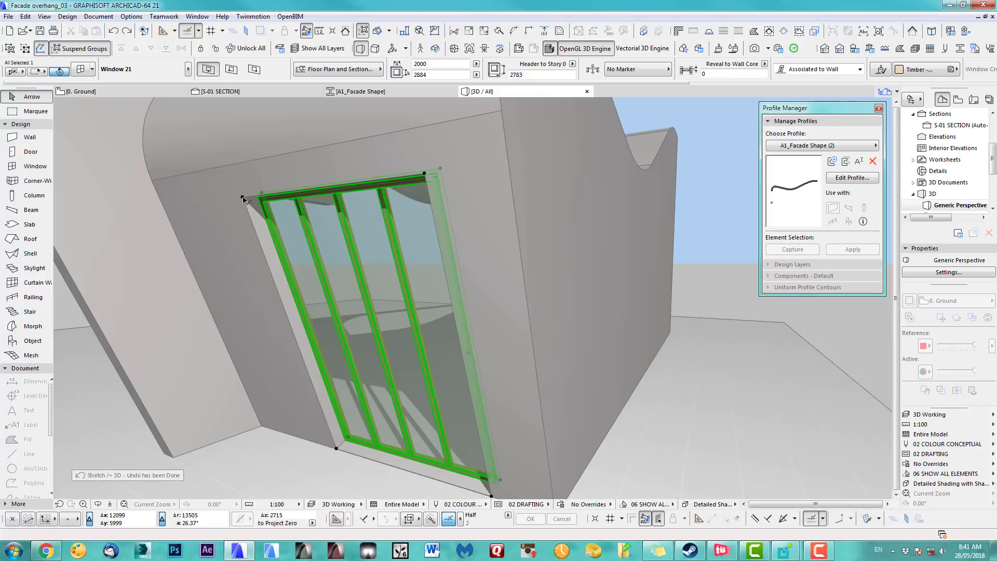
{"action": "left_click", "coordinate": [243, 199]}
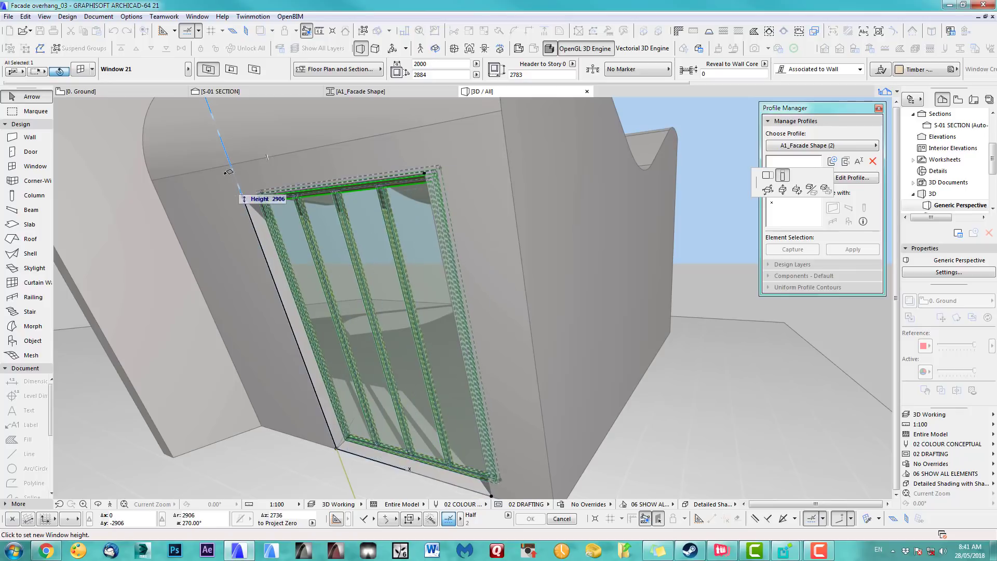
{"action": "left_click", "coordinate": [270, 209]}
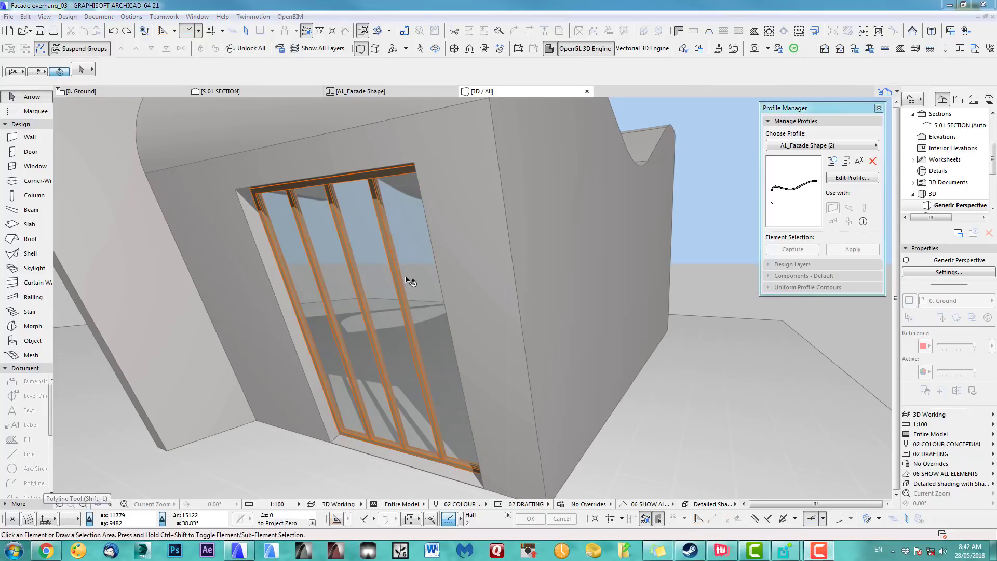
On the ground floor plan, move the S-01 section line up so it cuts through the building, and reopen the section
{"action": "left_click_drag", "start_coordinate": [410, 282], "coordinate": [425, 353]}
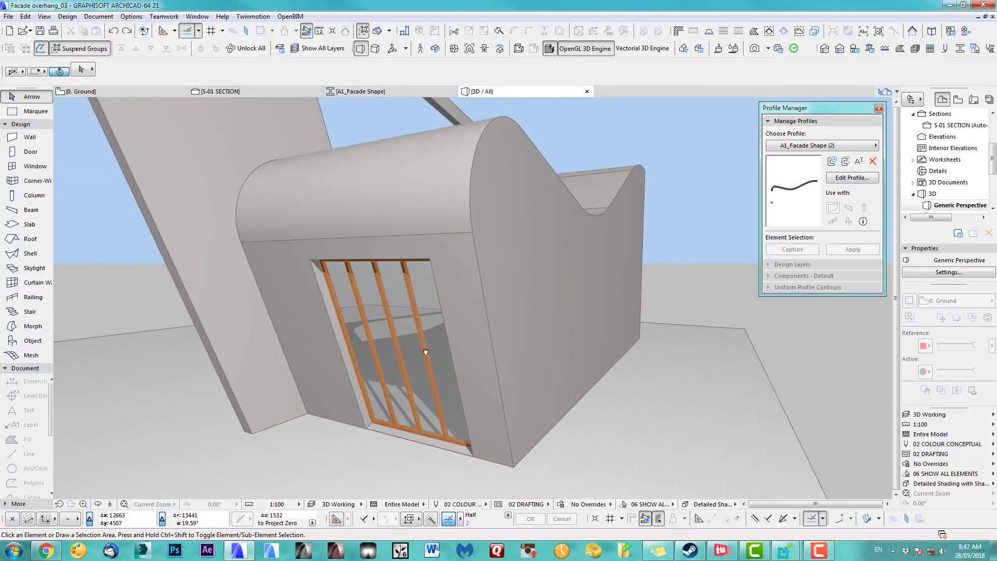
{"action": "left_click", "coordinate": [268, 92]}
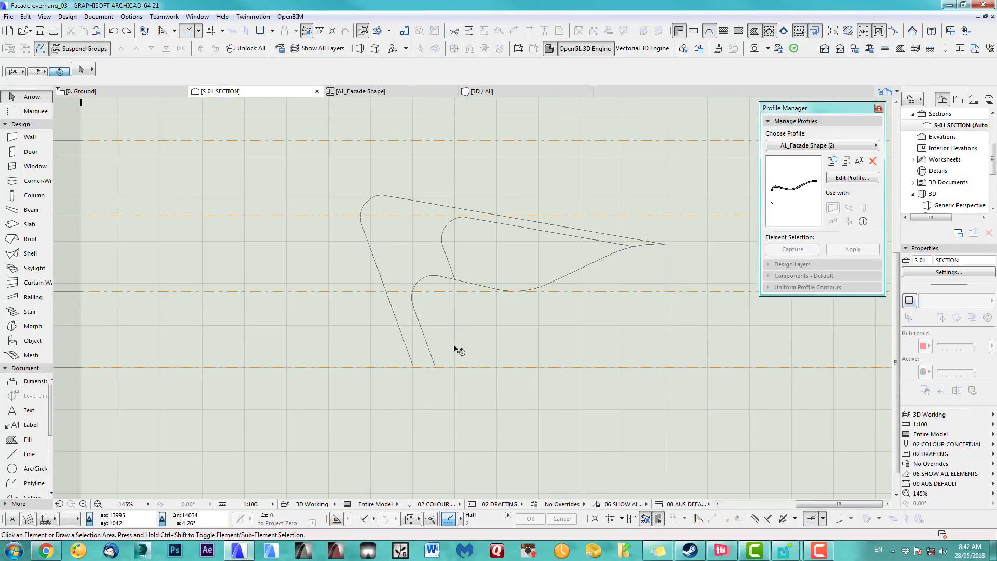
{"action": "key", "text": "F2"}
{"action": "scroll", "coordinate": [403, 346], "scroll_direction": "down", "scroll_amount": 4}
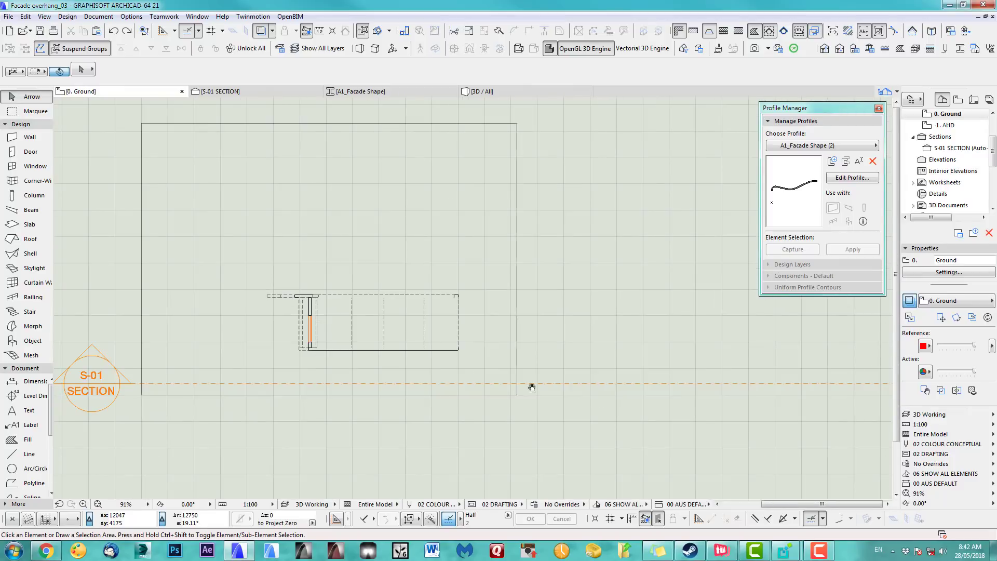
{"action": "left_click", "coordinate": [560, 383]}
{"action": "left_click_drag", "start_coordinate": [560, 383], "coordinate": [558, 332]}
{"action": "left_click", "coordinate": [228, 93]}
In the section, stretch the window's upper edge up to the slanted wall's inner top corner, making the window about 3071 mm high
{"action": "scroll", "coordinate": [358, 327], "scroll_direction": "up", "scroll_amount": 8}
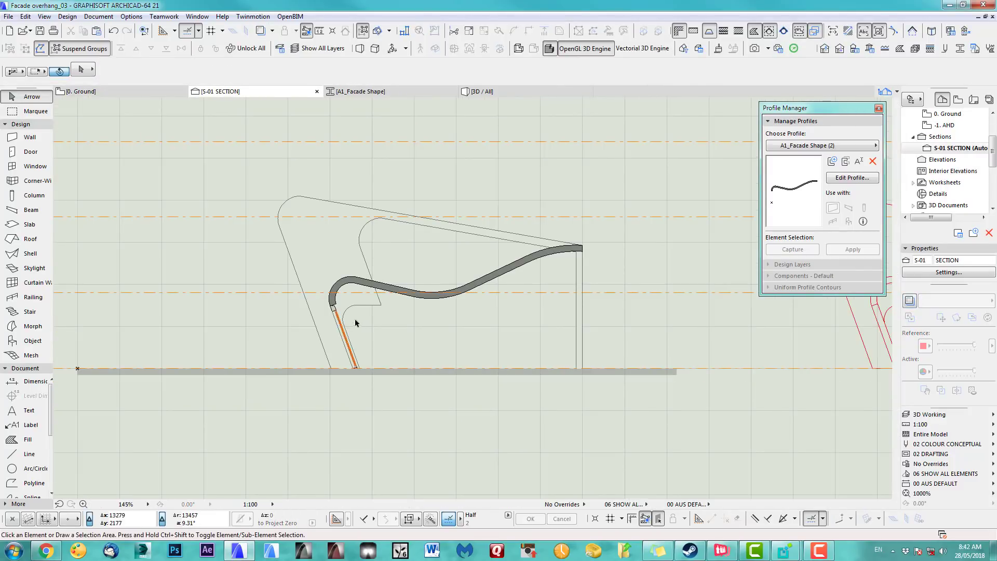
{"action": "scroll", "coordinate": [333, 263], "scroll_direction": "up", "scroll_amount": 3}
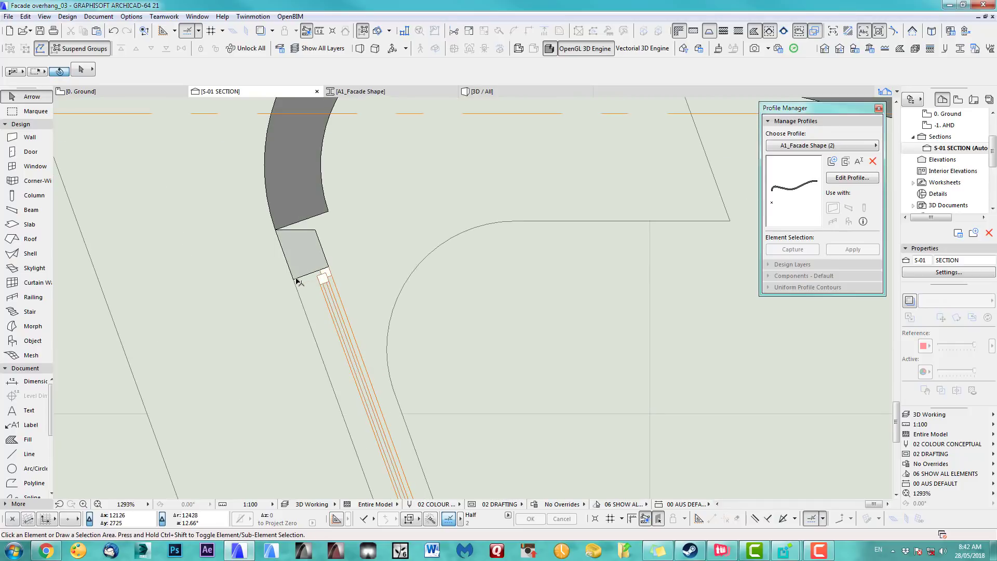
{"action": "left_click", "coordinate": [326, 271]}
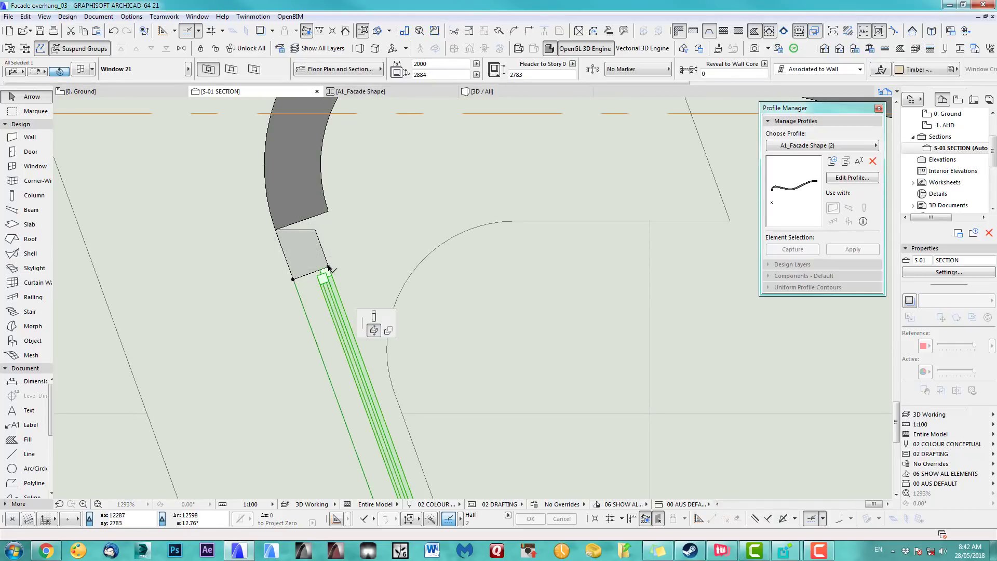
{"action": "left_click", "coordinate": [374, 316]}
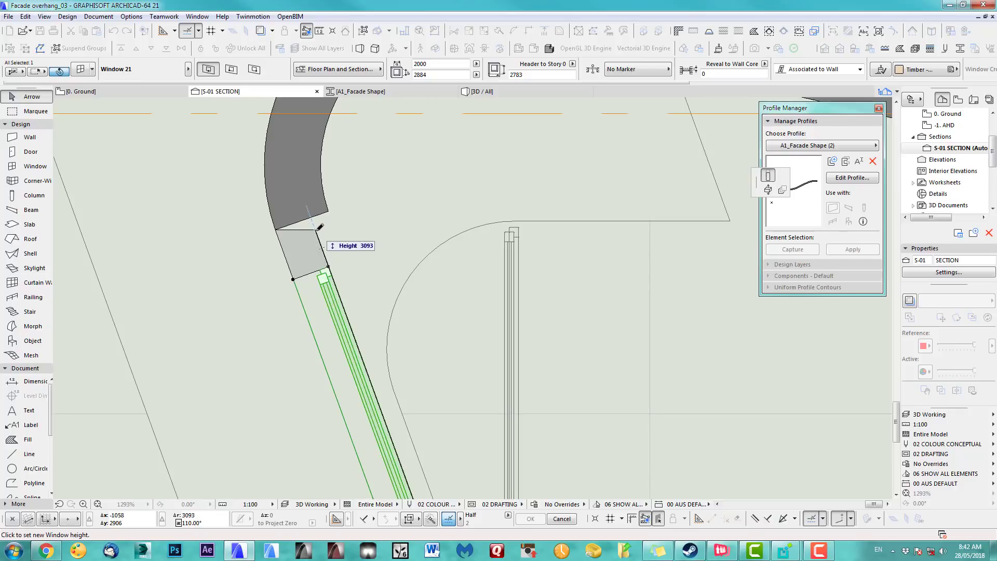
{"action": "left_click", "coordinate": [333, 251]}
{"action": "scroll", "coordinate": [358, 243], "scroll_direction": "down", "scroll_amount": 5}
{"action": "middle_click_drag", "start_coordinate": [374, 276], "coordinate": [349, 225]}
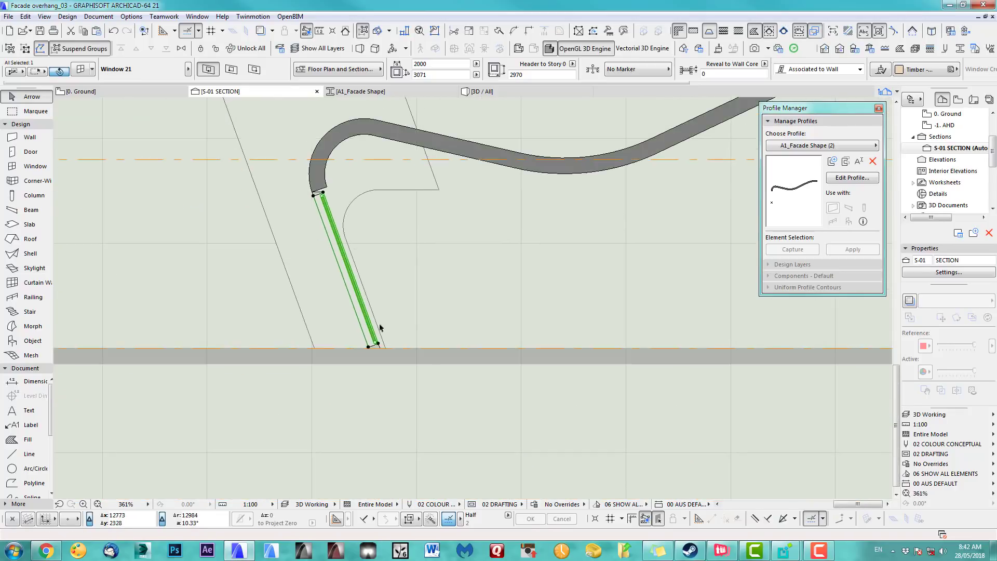
Stretch the window's lower edge down to the slanted wall's inner base corner at ground level, for a height of about 3162 mm
{"action": "scroll", "coordinate": [381, 340], "scroll_direction": "up", "scroll_amount": 5}
{"action": "middle_click_drag", "start_coordinate": [382, 392], "coordinate": [406, 400]}
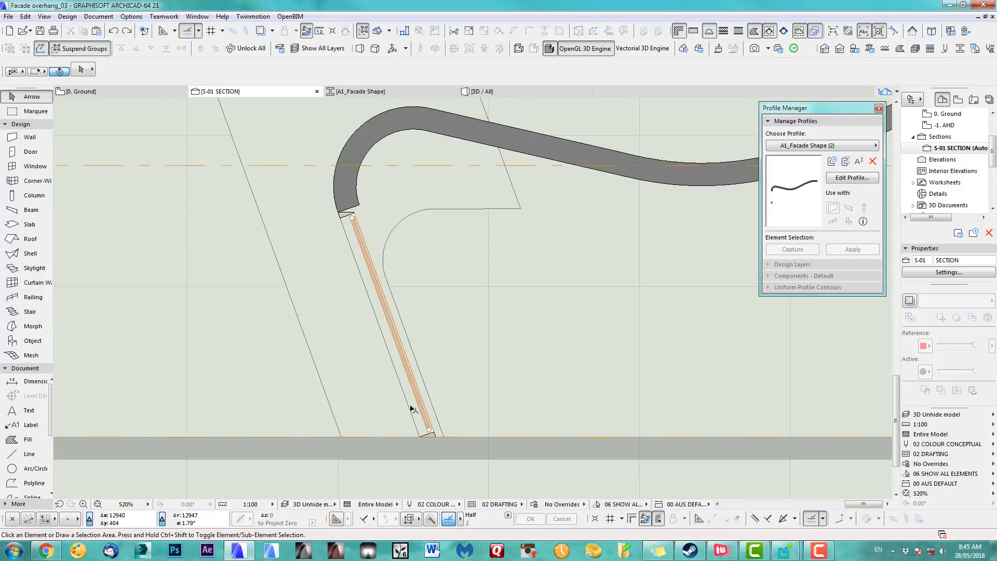
{"action": "scroll", "coordinate": [430, 403], "scroll_direction": "up", "scroll_amount": 6}
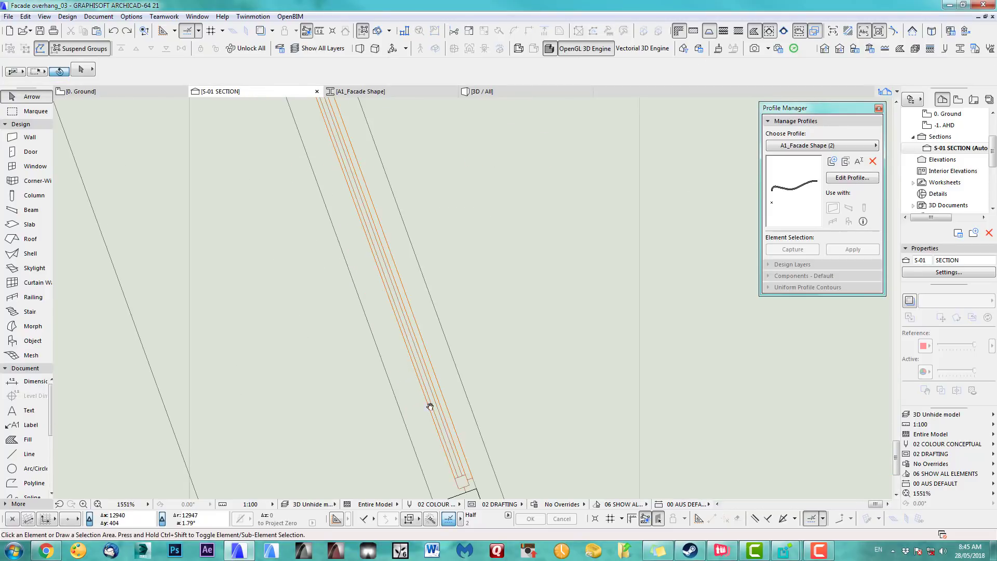
{"action": "left_click", "coordinate": [411, 397]}
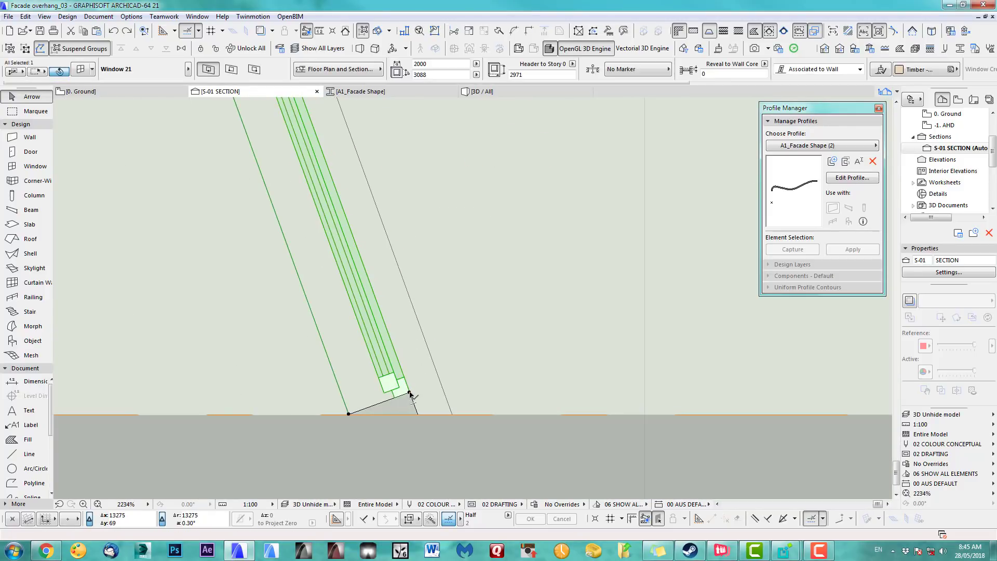
{"action": "left_click", "coordinate": [410, 395]}
{"action": "left_click", "coordinate": [418, 414]}
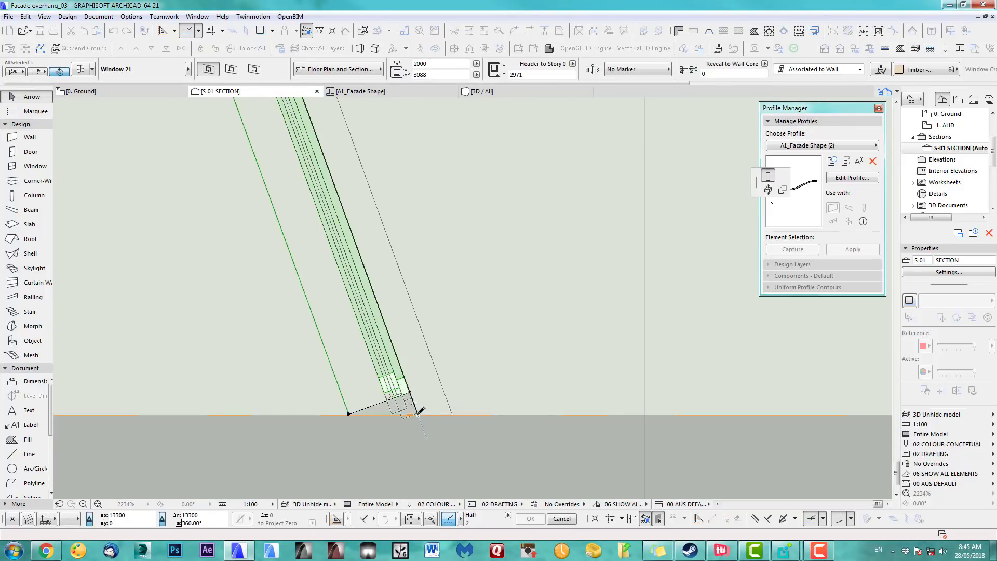
Measure the width of the curved band's lower end and set the slanted wall's thickness to 302 mm
{"action": "scroll", "coordinate": [411, 396], "scroll_direction": "down", "scroll_amount": 5}
{"action": "middle_click_drag", "start_coordinate": [372, 312], "coordinate": [478, 465]}
{"action": "scroll", "coordinate": [397, 246], "scroll_direction": "up", "scroll_amount": 6}
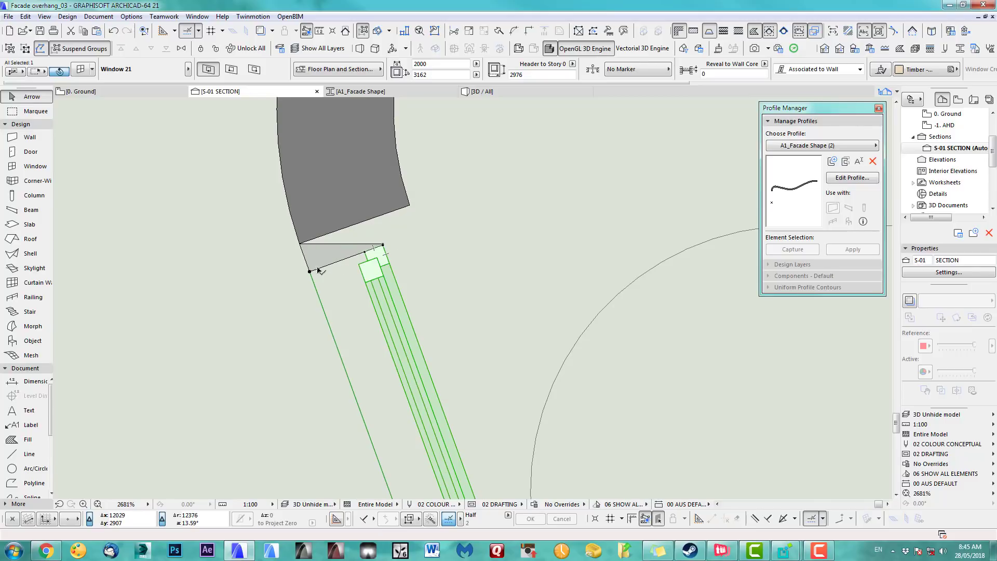
{"action": "left_click", "coordinate": [31, 454]}
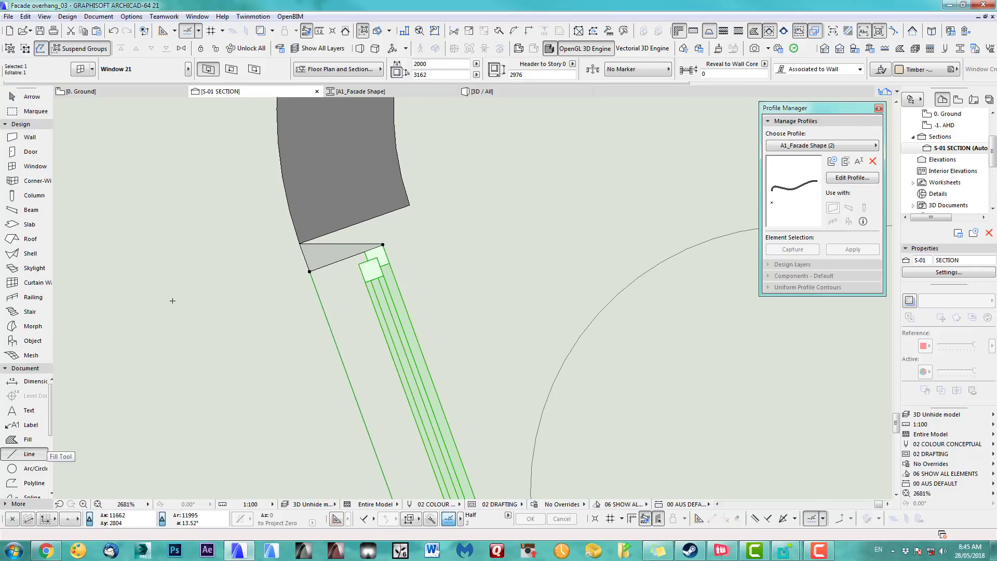
{"action": "left_click", "coordinate": [299, 242]}
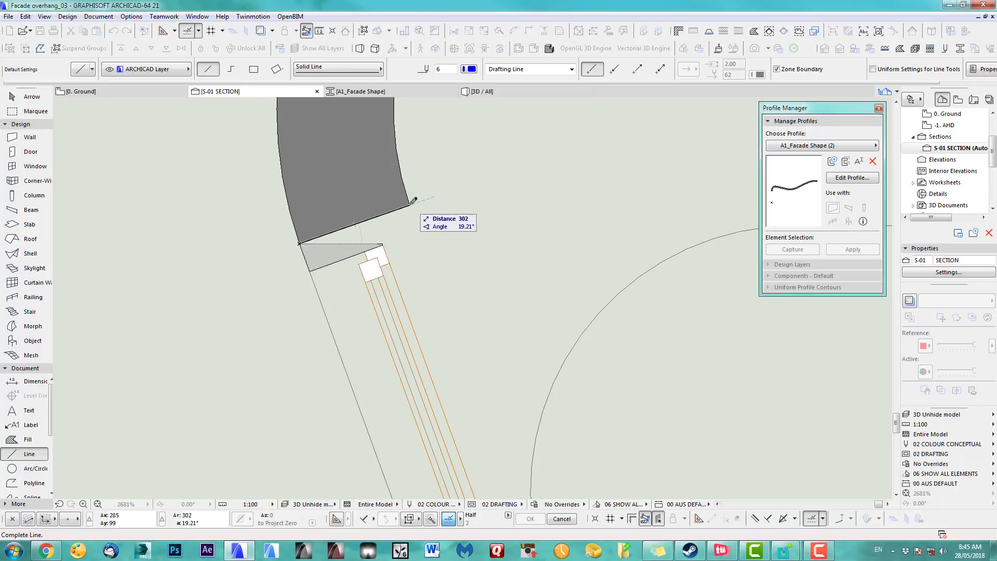
{"action": "left_click", "coordinate": [410, 204]}
{"action": "left_click", "coordinate": [310, 262], "text": "shift"}
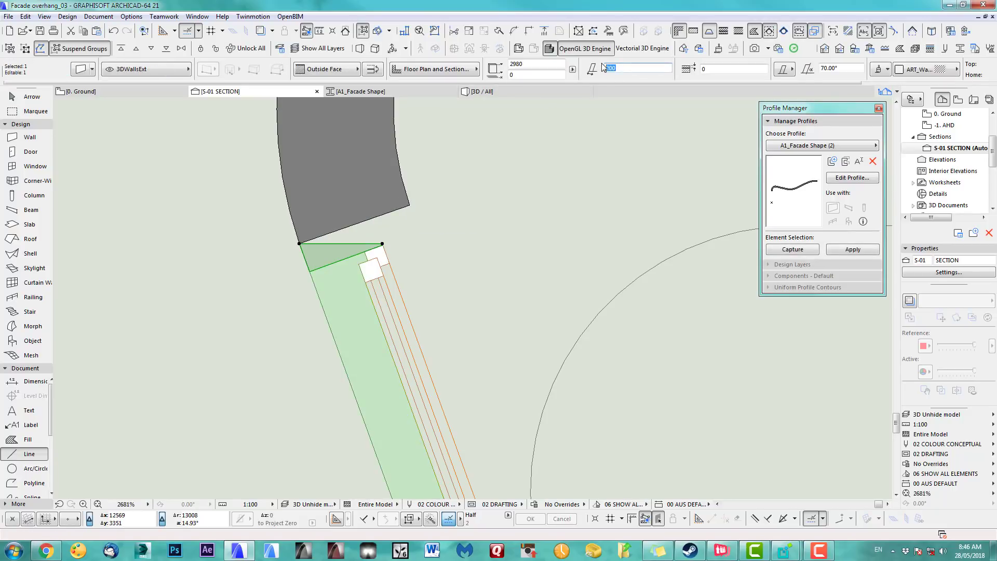
{"action": "key", "text": "Return"}
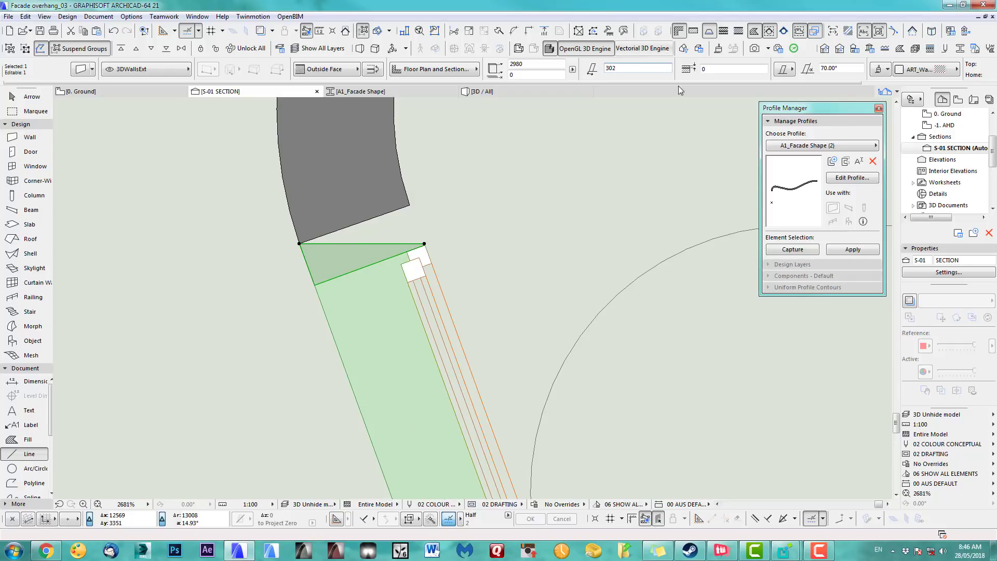
Outline the triangular gap between the curved band's lower end and the slanted wall's top with a closed chain of lines
{"action": "scroll", "coordinate": [441, 220], "scroll_direction": "down", "scroll_amount": 2}
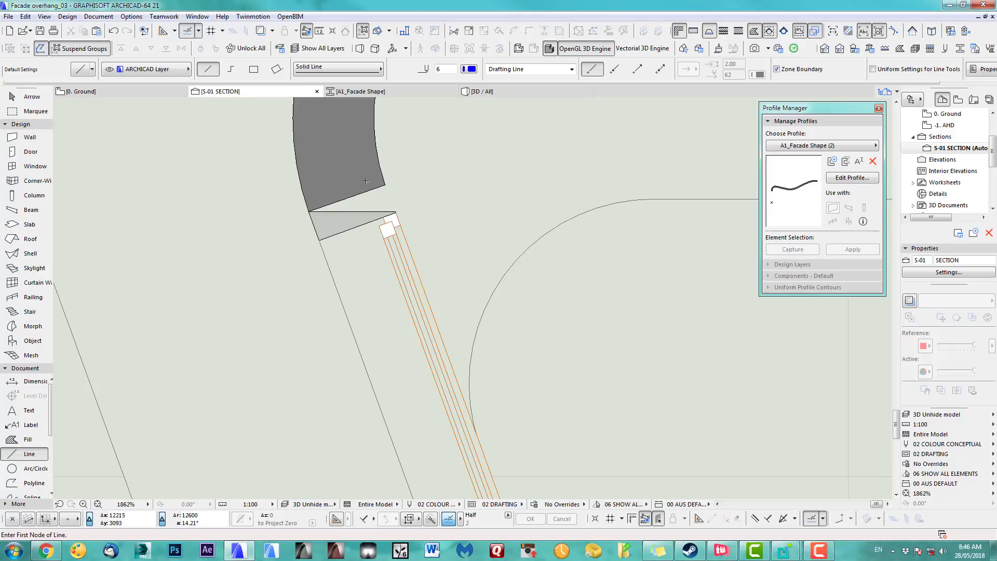
{"action": "middle_click_drag", "start_coordinate": [363, 141], "coordinate": [379, 175]}
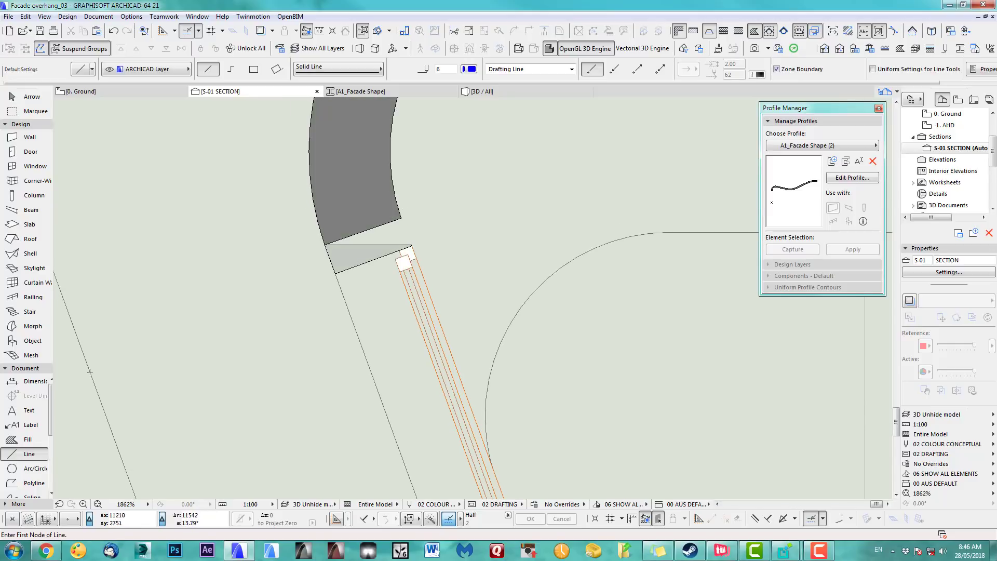
{"action": "scroll", "coordinate": [414, 240], "scroll_direction": "up", "scroll_amount": 4}
{"action": "left_click", "coordinate": [325, 244]}
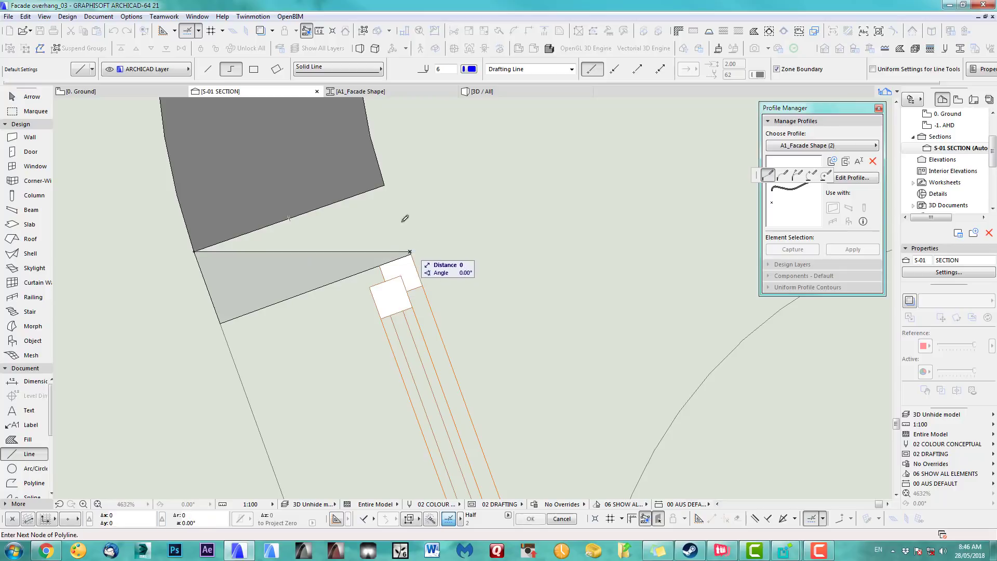
{"action": "scroll", "coordinate": [386, 181], "scroll_direction": "up", "scroll_amount": 2}
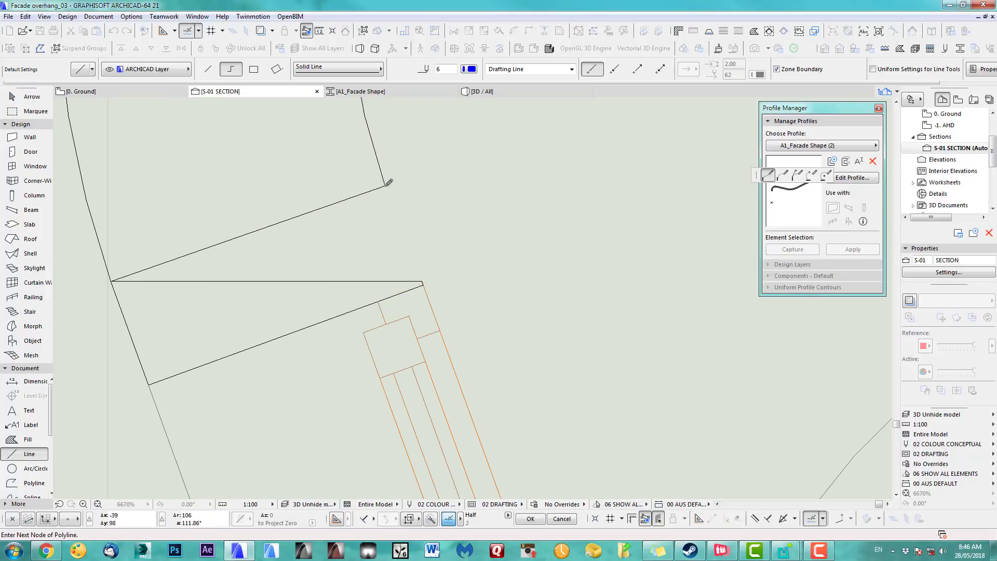
{"action": "left_click", "coordinate": [384, 185]}
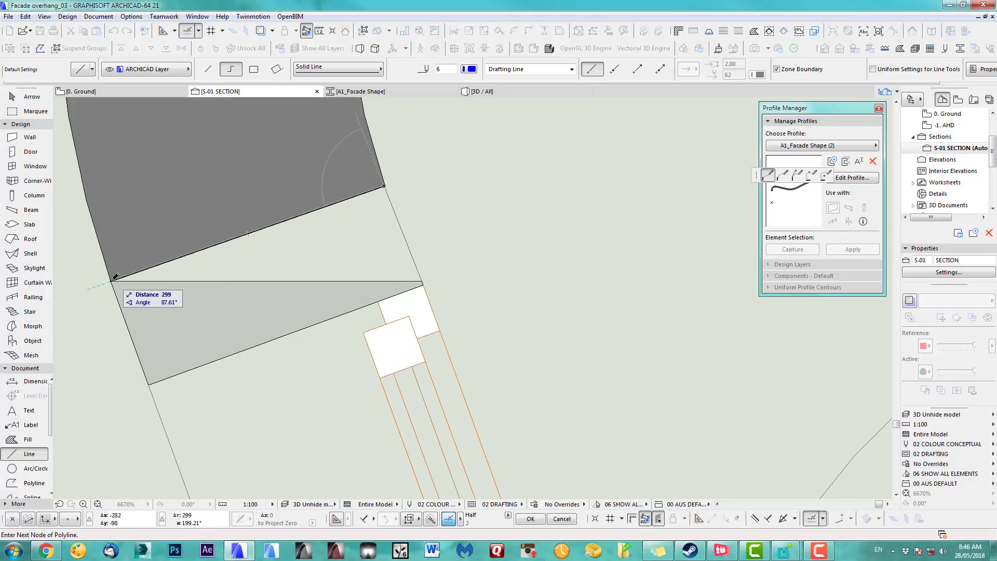
{"action": "double_click", "coordinate": [111, 280]}
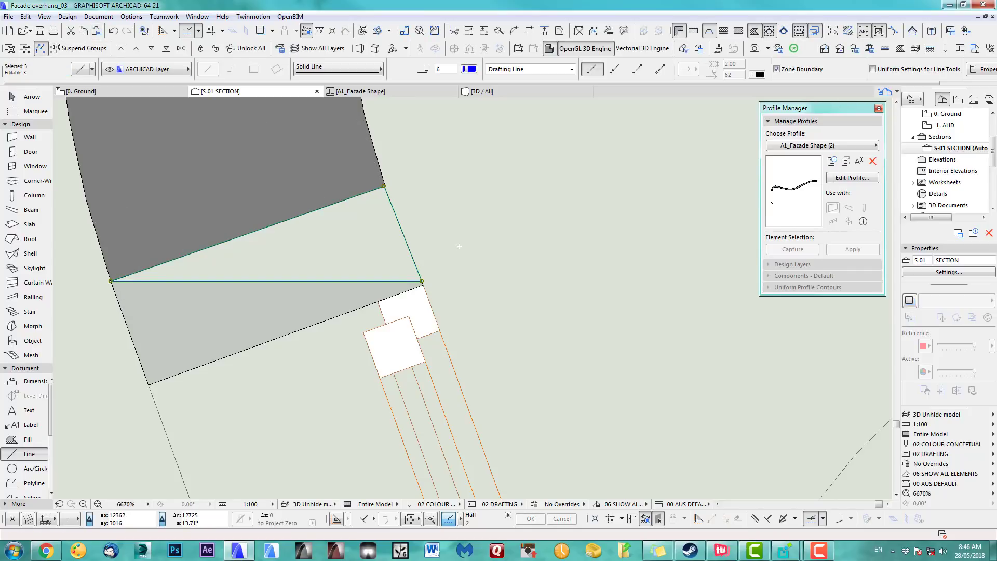
Open the A1_Facade Shape (2) profile for editing and paste the triangle outline against the lower end of the curved band
{"action": "left_click", "coordinate": [852, 178]}
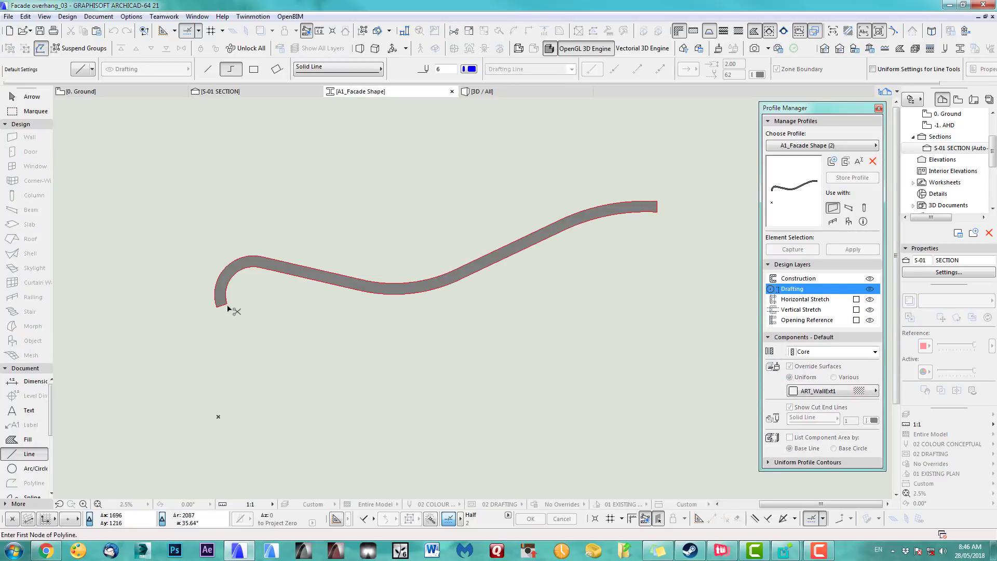
{"action": "key", "text": "ctrl+v"}
{"action": "left_click_drag", "start_coordinate": [665, 305], "coordinate": [212, 325]}
{"action": "scroll", "coordinate": [223, 299], "scroll_direction": "up", "scroll_amount": 10}
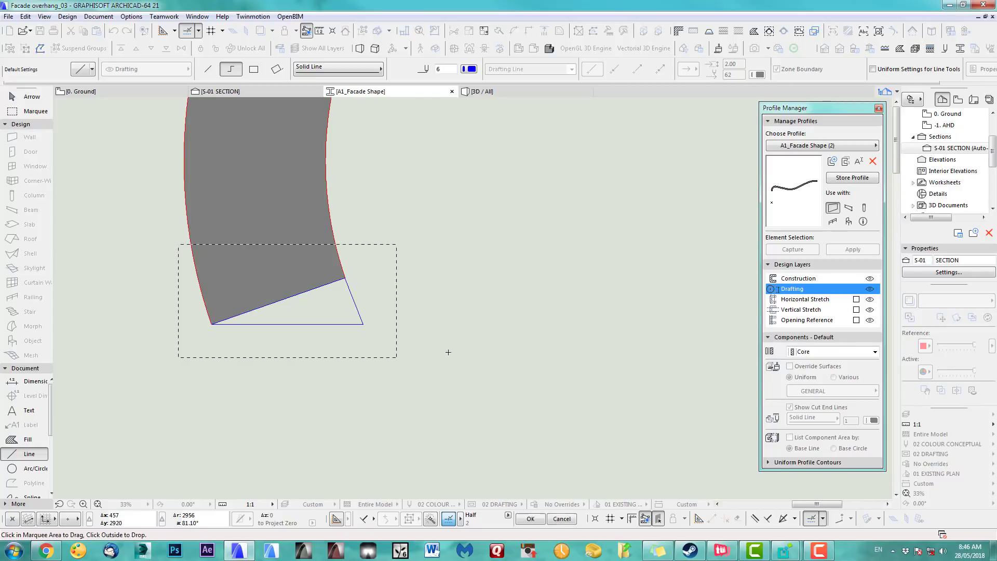
{"action": "left_click", "coordinate": [449, 411]}
Add a node to the profile fill's lower edge at the triangle's outer corner, store the profile, and return to the section
{"action": "left_click", "coordinate": [317, 273]}
{"action": "left_click", "coordinate": [308, 291]}
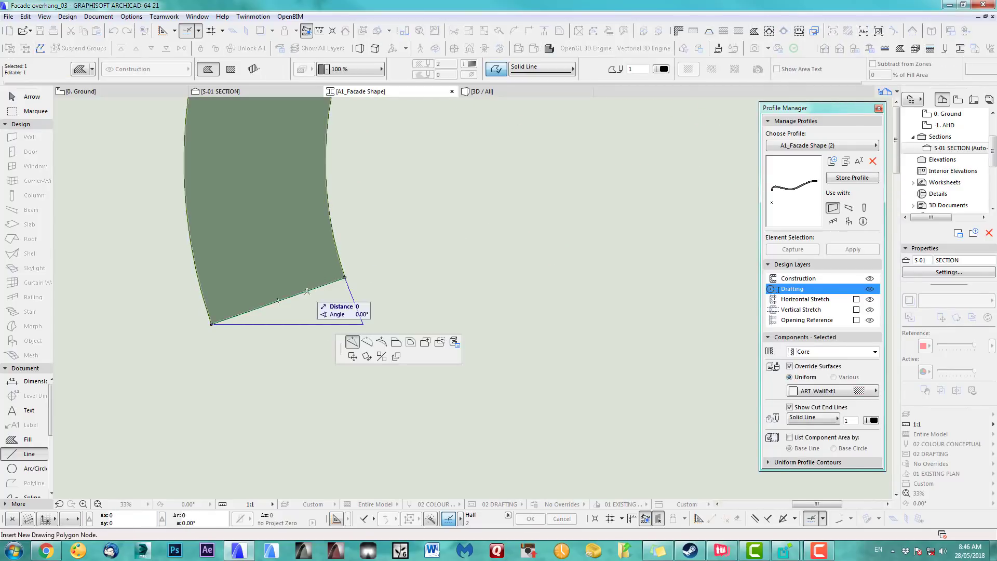
{"action": "left_click", "coordinate": [363, 324]}
{"action": "key", "text": "Escape"}
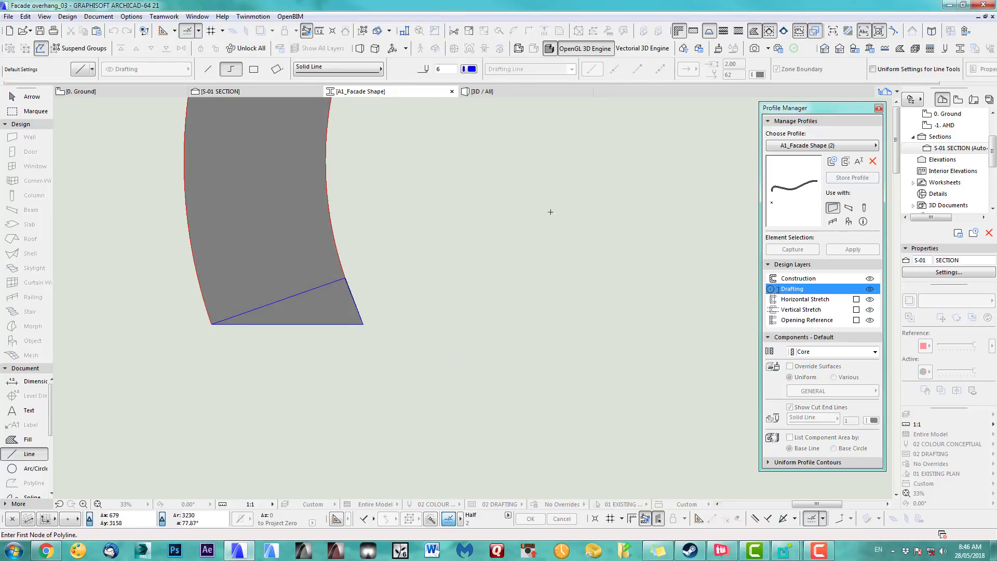
{"action": "left_click", "coordinate": [281, 93]}
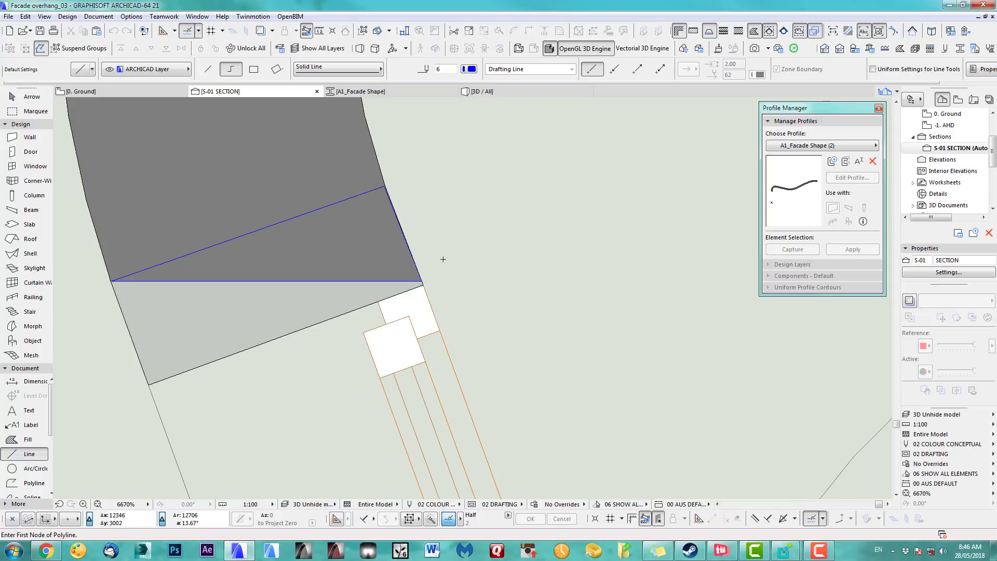
{"action": "scroll", "coordinate": [448, 266], "scroll_direction": "down", "scroll_amount": 2}
{"action": "scroll", "coordinate": [449, 265], "scroll_direction": "down", "scroll_amount": 10}
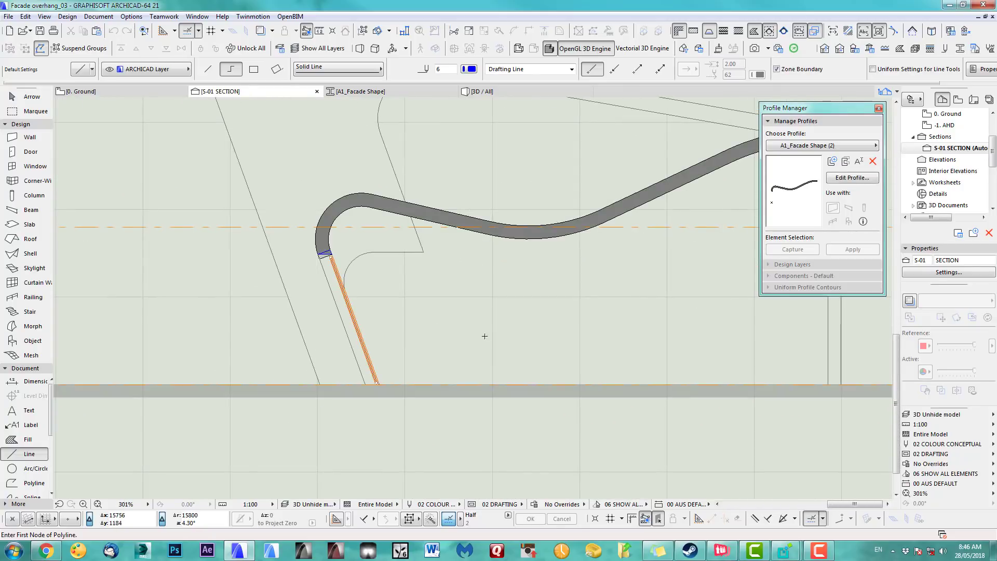
On the ground floor plan, stretch the window's upper end up to the adjoining side wall, making the window 3395 mm wide
{"action": "key", "text": "F2"}
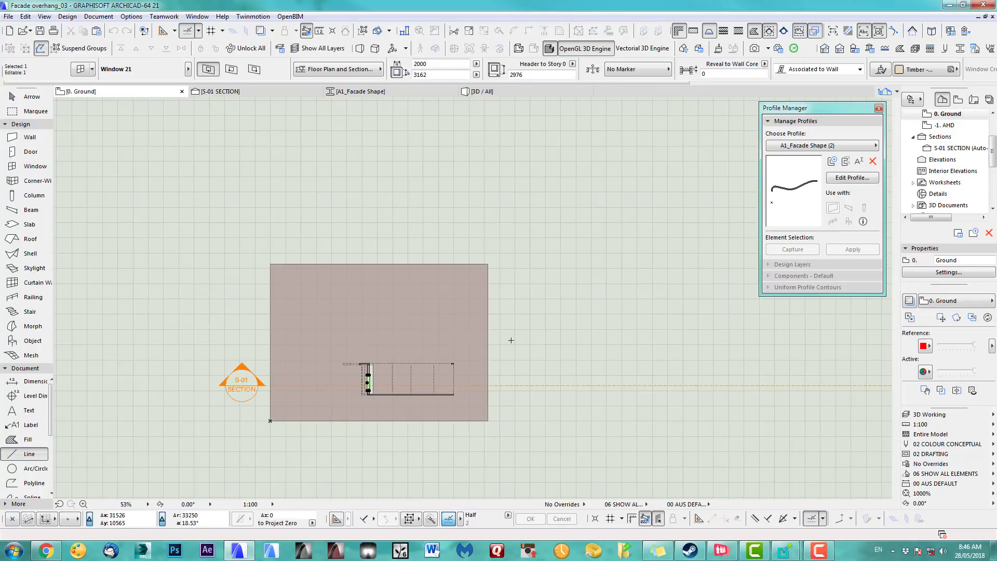
{"action": "scroll", "coordinate": [395, 374], "scroll_direction": "up", "scroll_amount": 6}
{"action": "left_click", "coordinate": [508, 298], "text": "shift"}
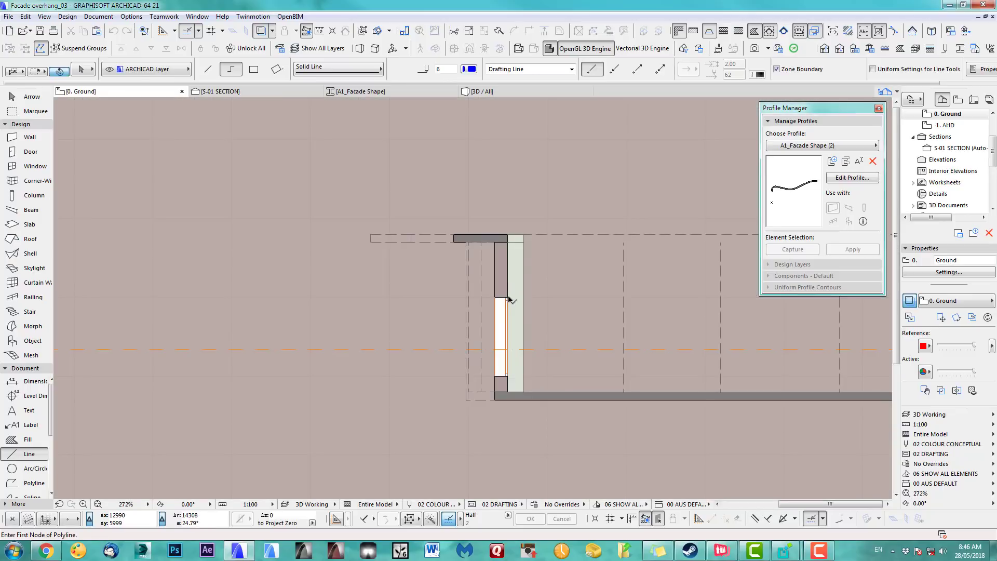
{"action": "left_click", "coordinate": [508, 298]}
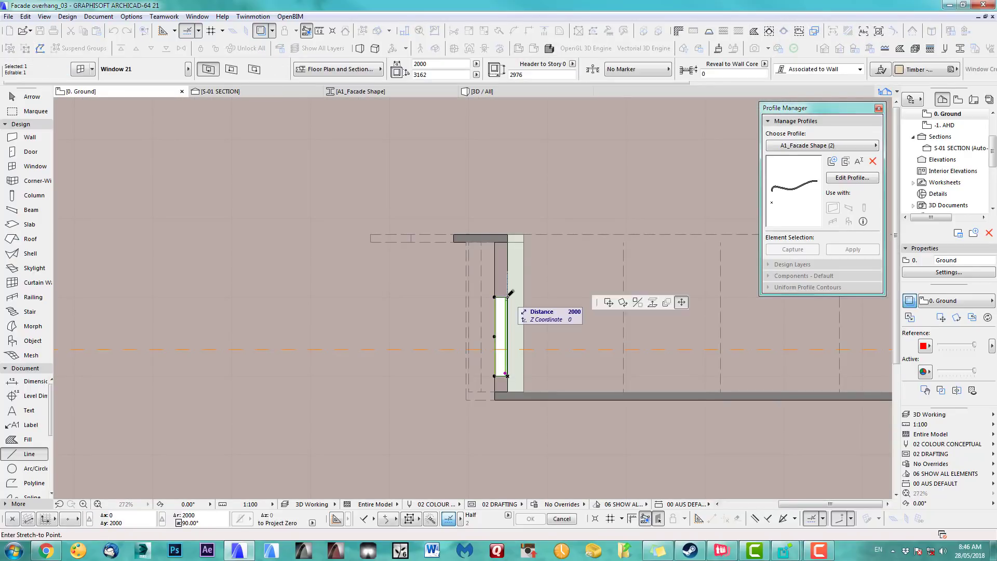
{"action": "left_click", "coordinate": [507, 297]}
{"action": "scroll", "coordinate": [499, 309], "scroll_direction": "up", "scroll_amount": 4}
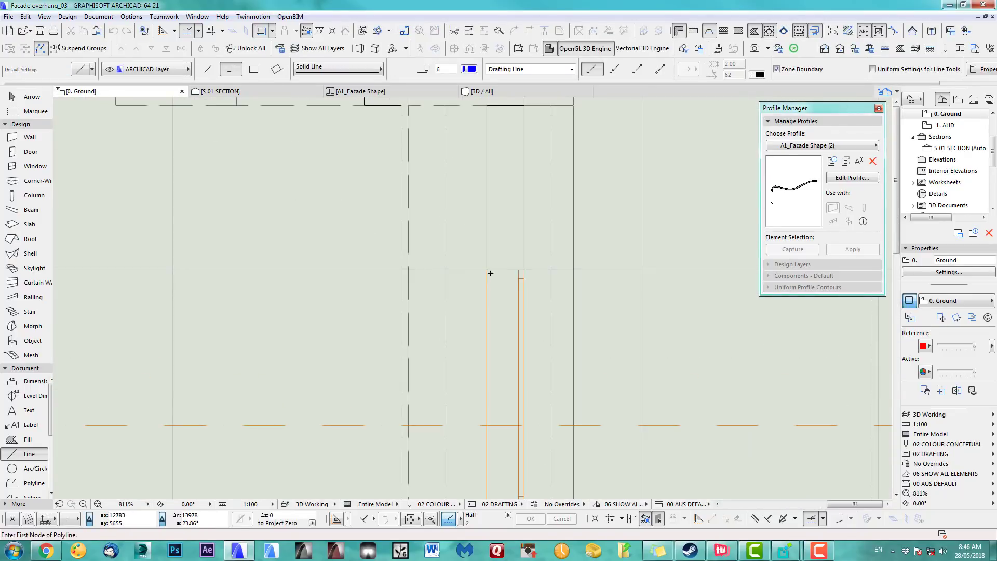
{"action": "left_click", "coordinate": [524, 269]}
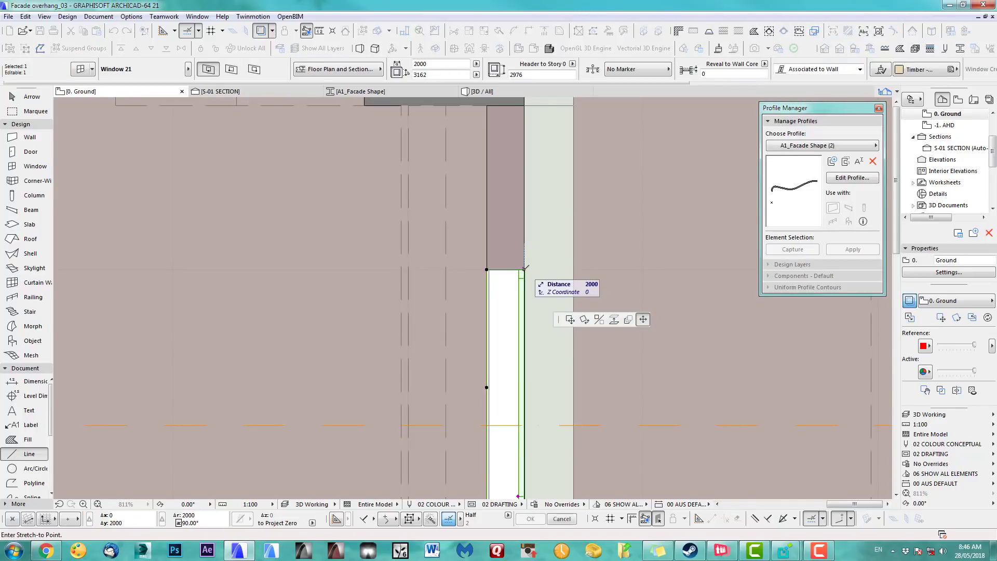
{"action": "left_click", "coordinate": [522, 104]}
{"action": "scroll", "coordinate": [486, 208], "scroll_direction": "down", "scroll_amount": 3}
{"action": "scroll", "coordinate": [485, 208], "scroll_direction": "up", "scroll_amount": 3}
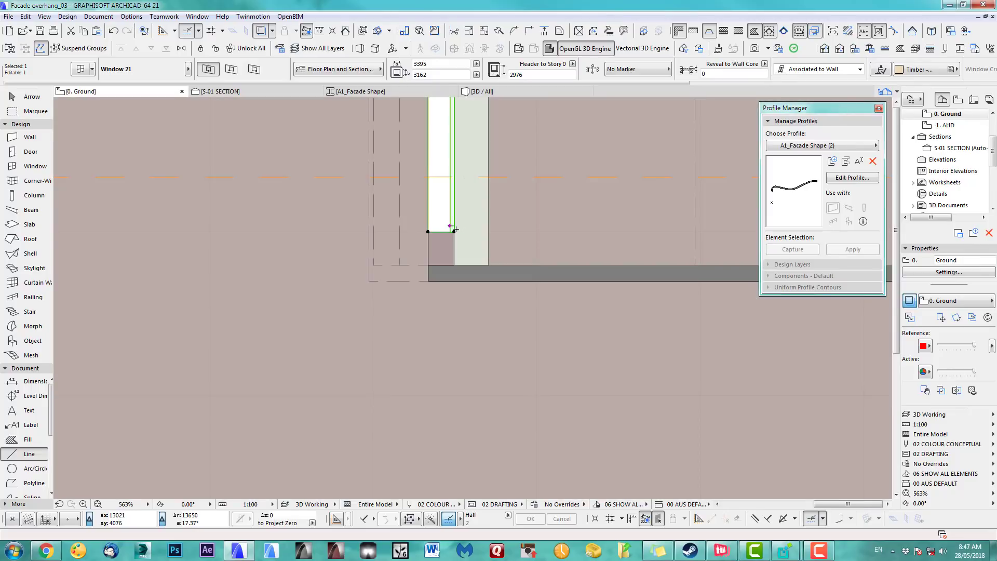
Stretch the window's lower end to the adjoining side wall, making it 3800 mm wide, and view the facade in 3D
{"action": "left_click", "coordinate": [454, 264]}
{"action": "key", "text": "Escape"}
{"action": "key", "text": "Escape"}
{"action": "scroll", "coordinate": [456, 381], "scroll_direction": "down", "scroll_amount": 6}
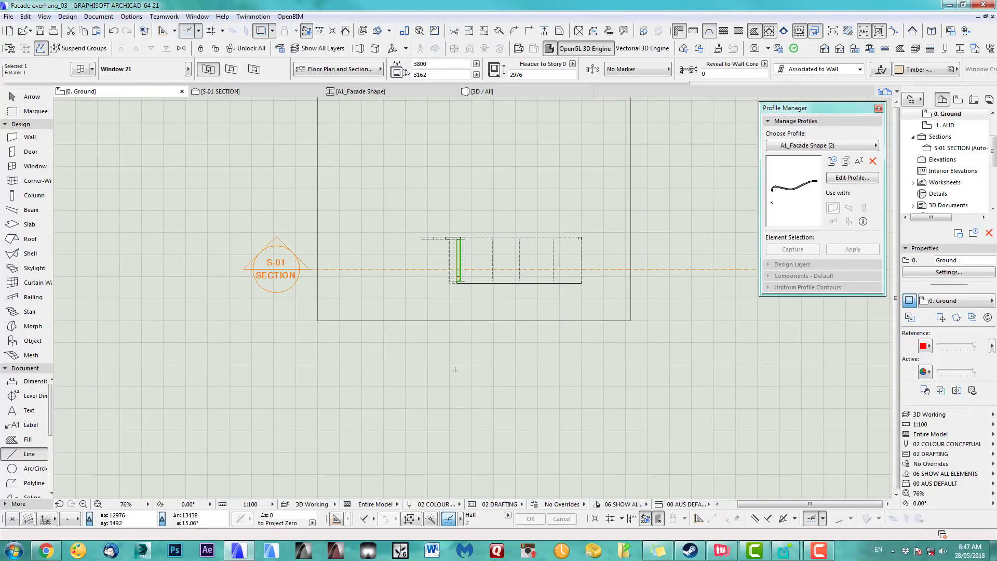
{"action": "key", "text": "F3"}
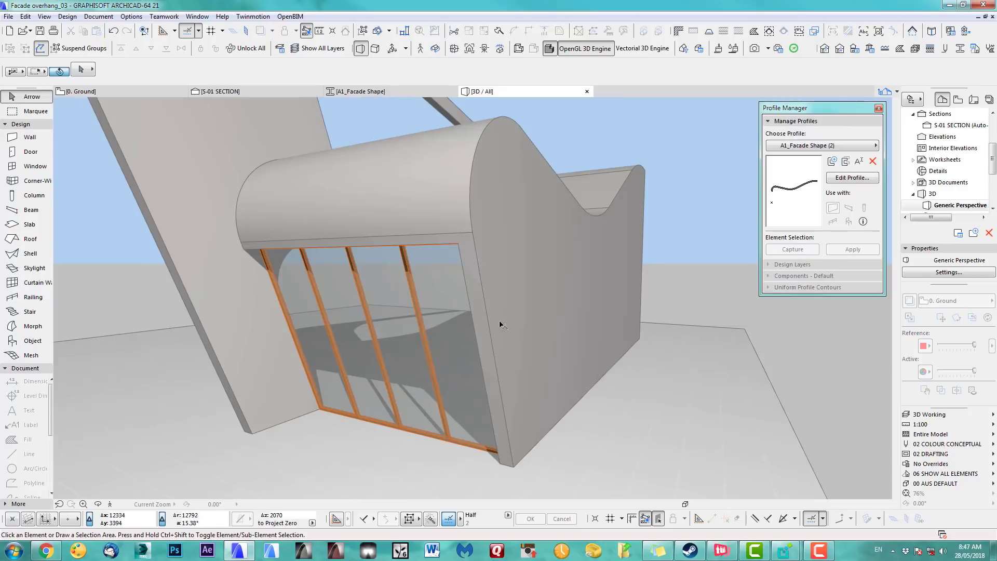
{"action": "middle_click_drag", "start_coordinate": [523, 292], "coordinate": [539, 363], "text": "shift"}
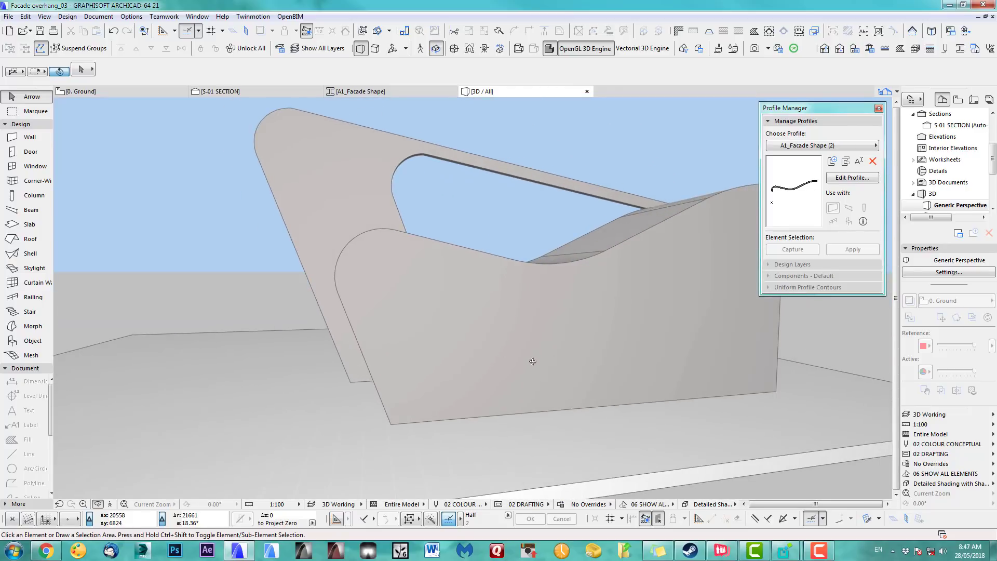
Open the S-01 section and switch its layer combination to 3D Working
{"action": "key", "text": "F2"}
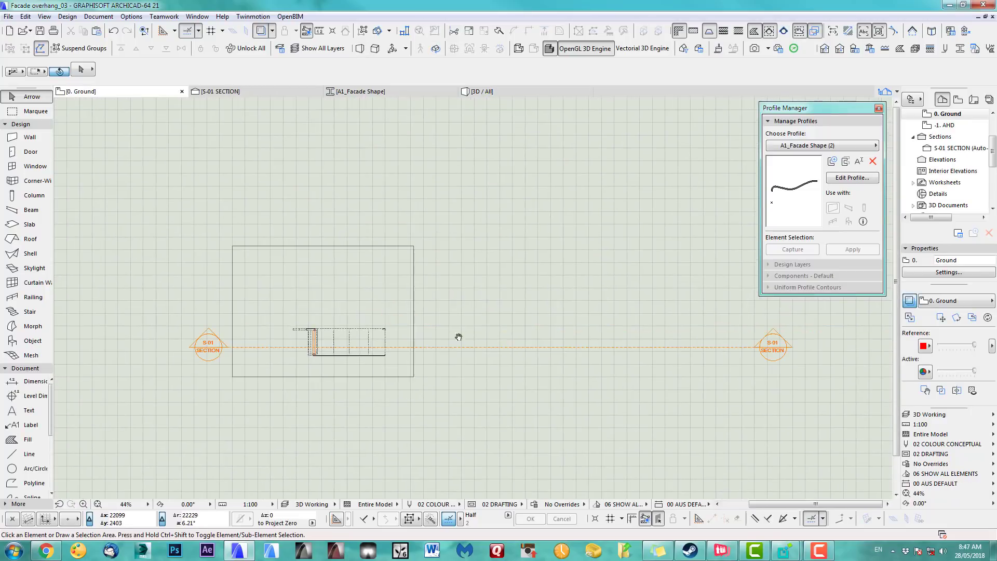
{"action": "left_click", "coordinate": [251, 90]}
{"action": "scroll", "coordinate": [422, 322], "scroll_direction": "up", "scroll_amount": 3}
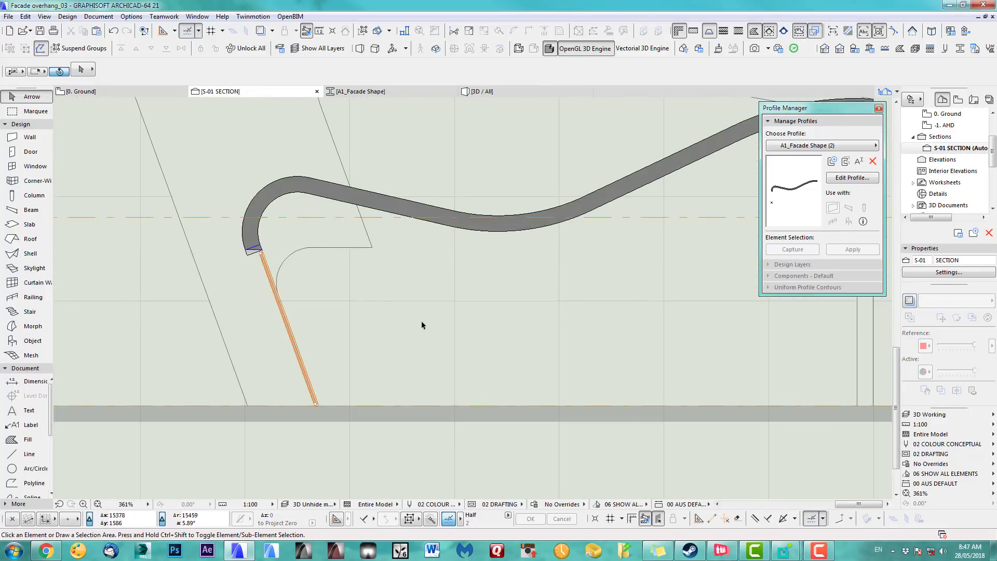
{"action": "scroll", "coordinate": [421, 321], "scroll_direction": "down", "scroll_amount": 4}
{"action": "left_click", "coordinate": [935, 414]}
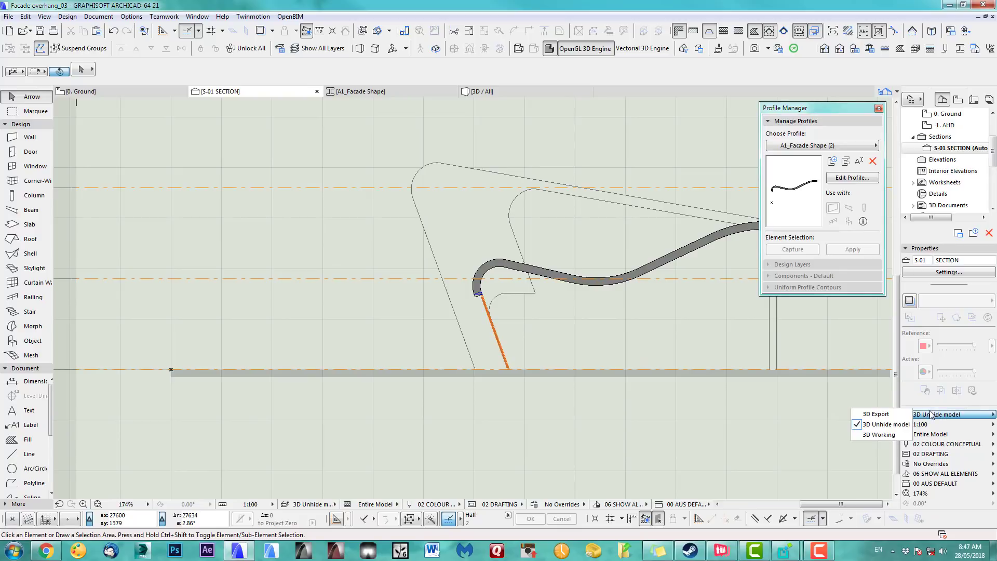
{"action": "left_click", "coordinate": [882, 434]}
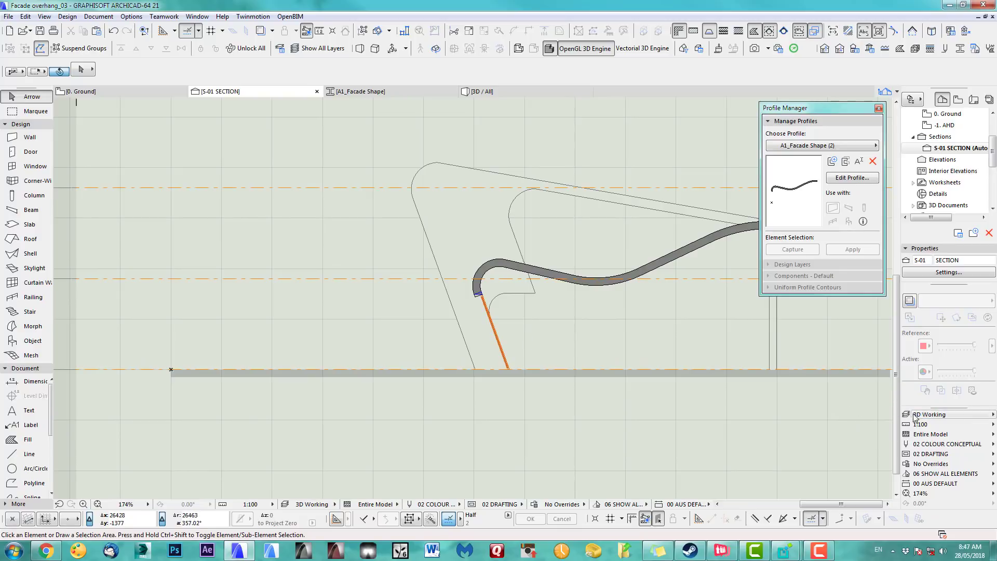
Examine the red outline drawing and the coloured profile fills with rounded, slanted openings beside the section
{"action": "scroll", "coordinate": [607, 328], "scroll_direction": "down", "scroll_amount": 6}
{"action": "middle_click_drag", "start_coordinate": [423, 346], "coordinate": [516, 346]}
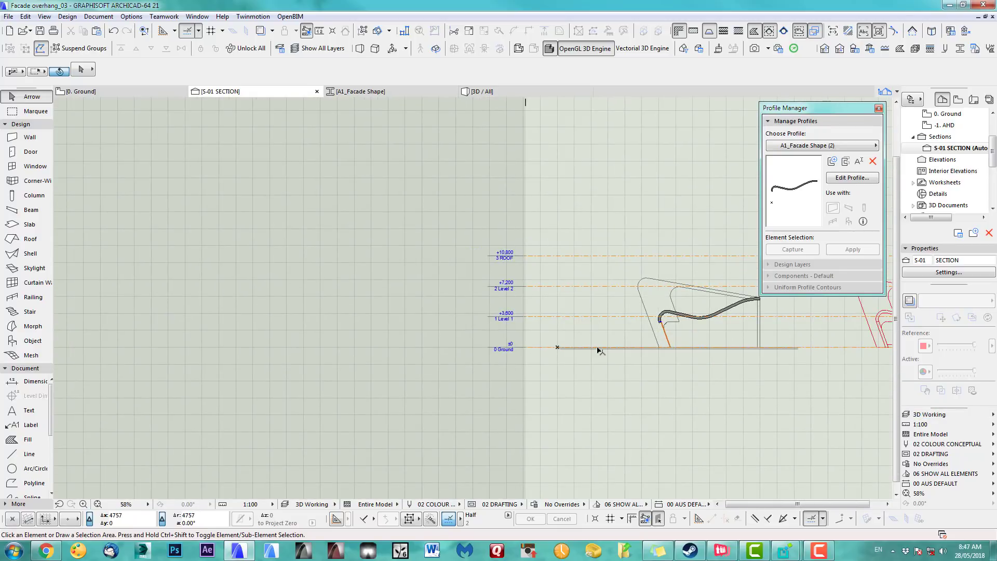
{"action": "middle_click_drag", "start_coordinate": [723, 343], "coordinate": [403, 313]}
{"action": "scroll", "coordinate": [633, 297], "scroll_direction": "up", "scroll_amount": 6}
{"action": "middle_click_drag", "start_coordinate": [567, 319], "coordinate": [426, 360]}
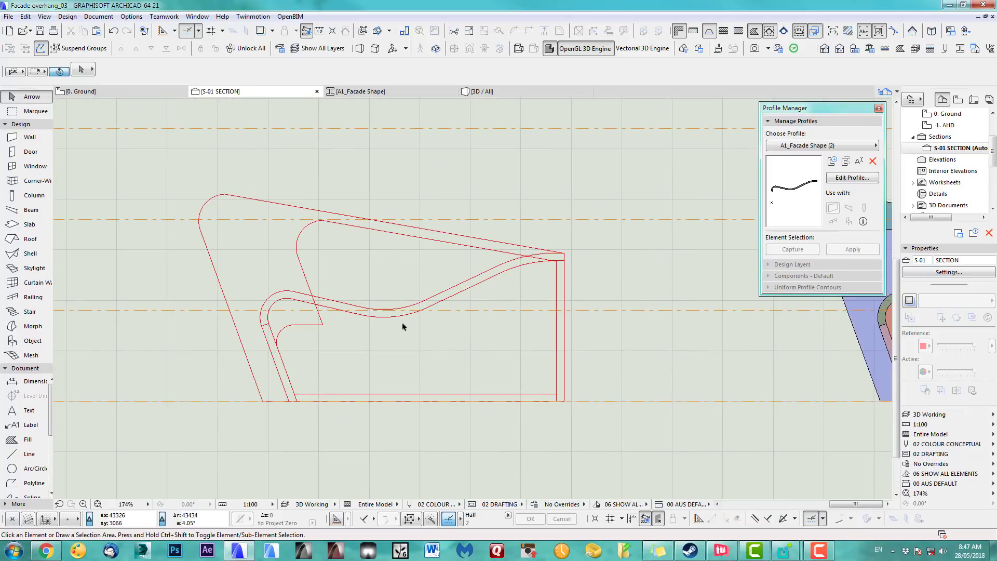
{"action": "scroll", "coordinate": [588, 349], "scroll_direction": "down", "scroll_amount": 2}
{"action": "middle_click_drag", "start_coordinate": [574, 349], "coordinate": [332, 345]}
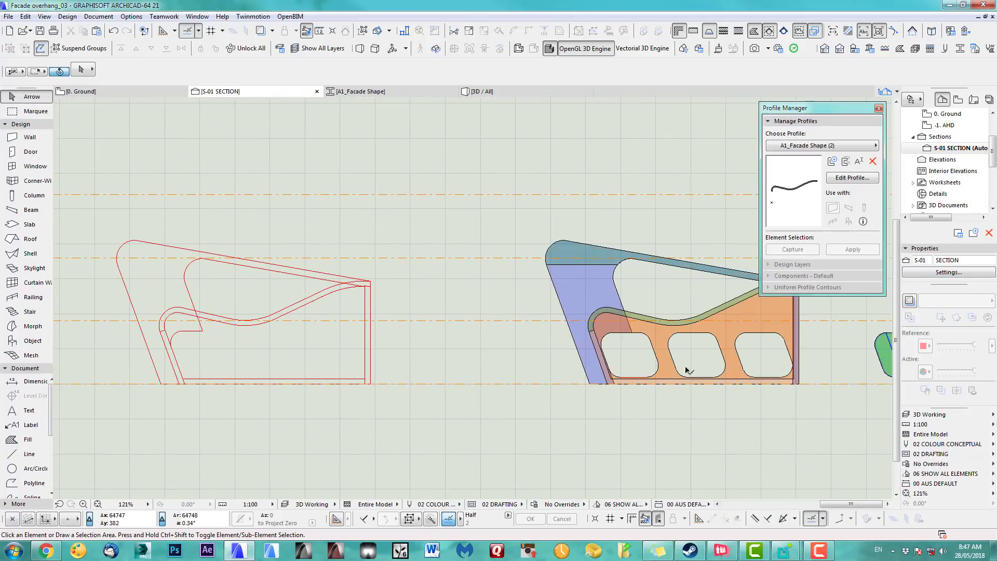
{"action": "middle_click_drag", "start_coordinate": [687, 370], "coordinate": [479, 334]}
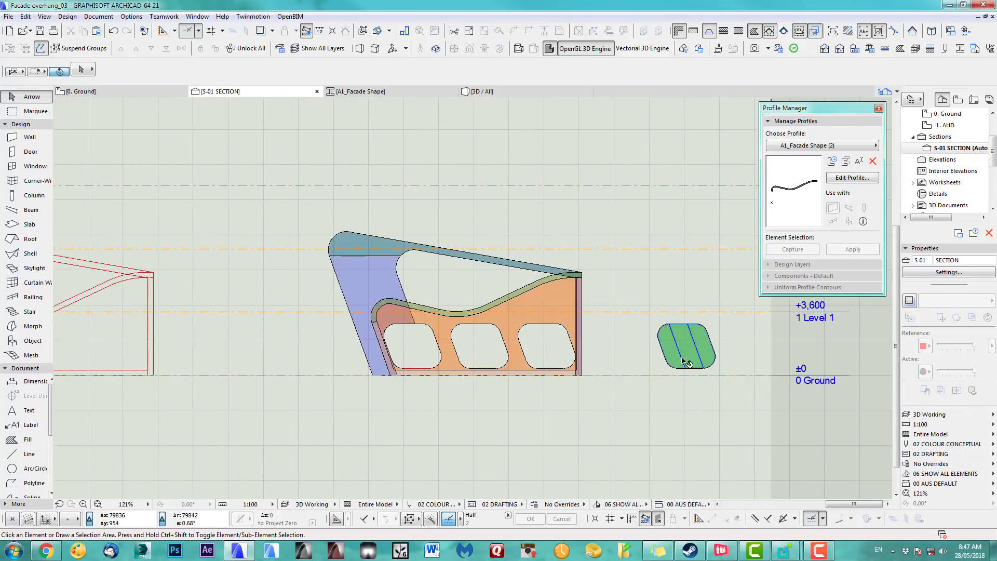
{"action": "middle_click_drag", "start_coordinate": [482, 357], "coordinate": [600, 343]}
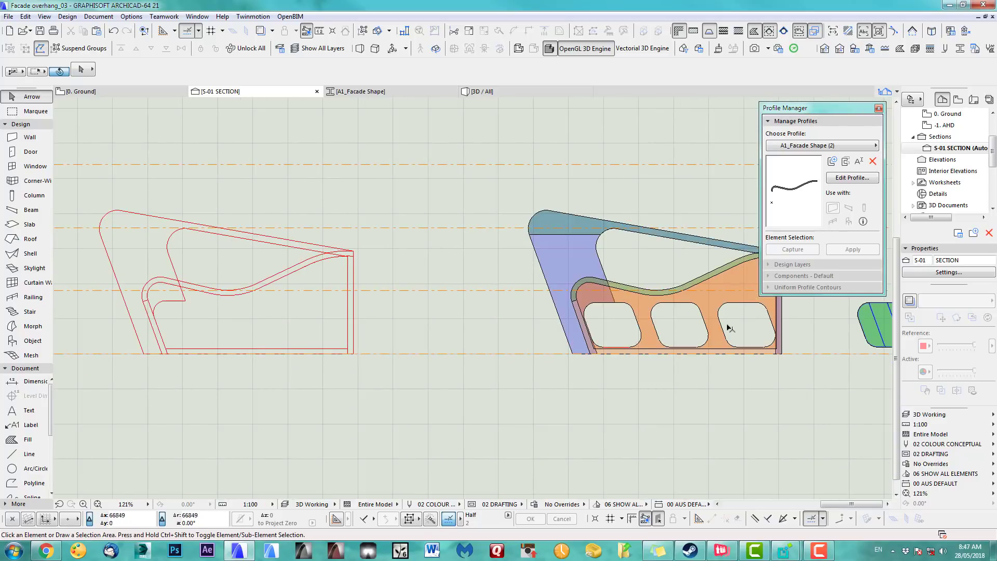
{"action": "scroll", "coordinate": [189, 323], "scroll_direction": "up", "scroll_amount": 6}
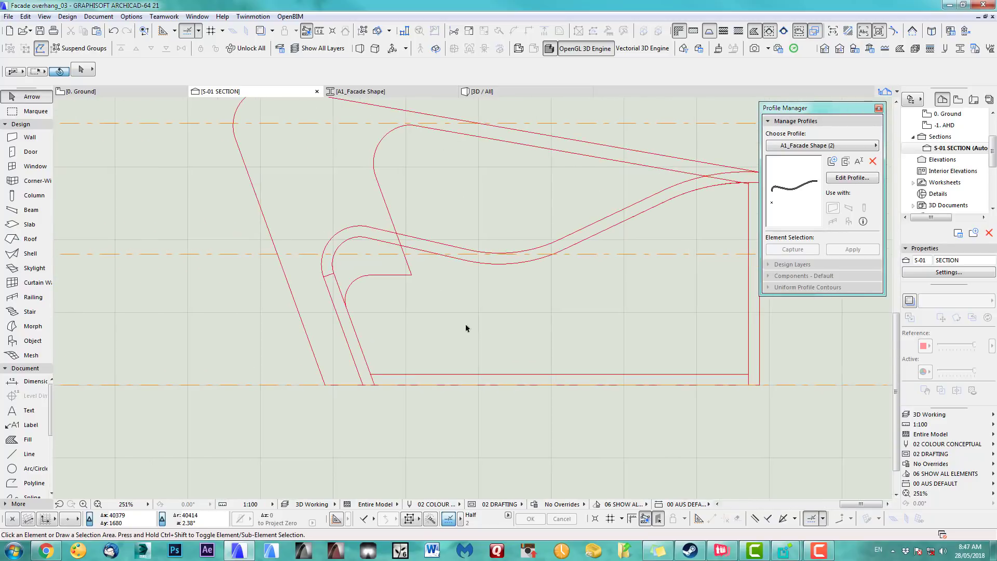
{"action": "scroll", "coordinate": [343, 322], "scroll_direction": "down", "scroll_amount": 1}
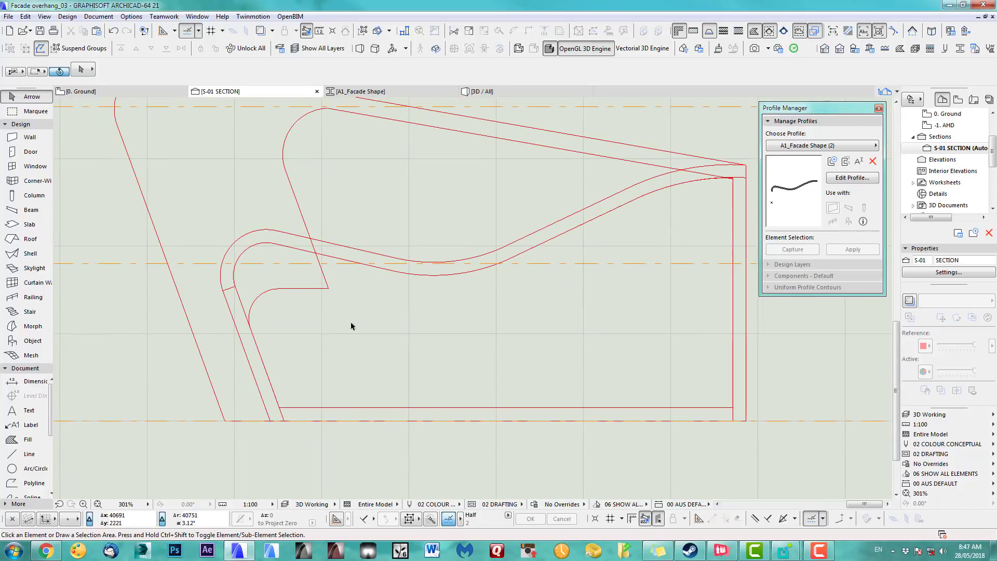
Draw a circle of about 682 mm radius over the rounded corner arc, centred on the arc's centre
{"action": "left_click", "coordinate": [31, 469]}
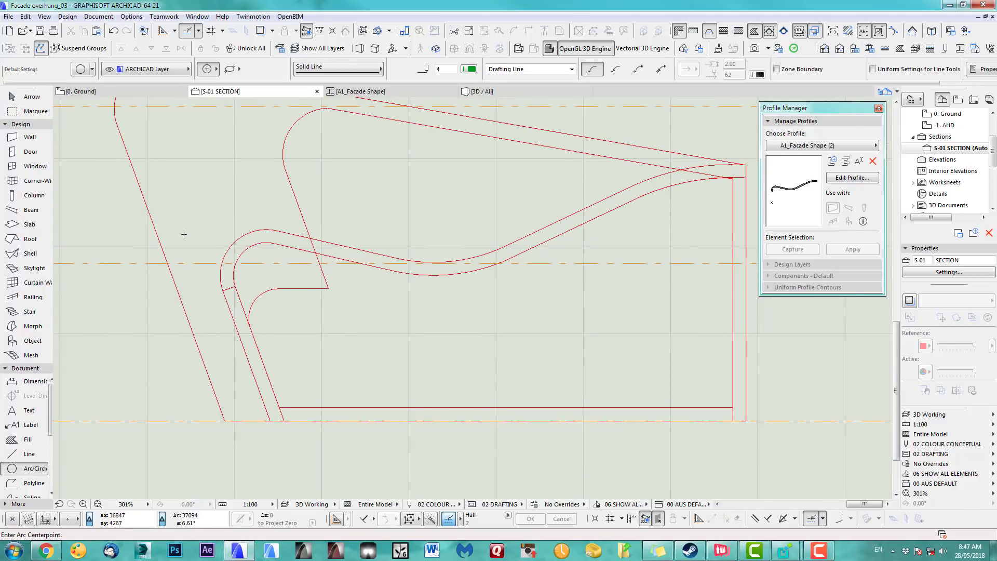
{"action": "middle_click_drag", "start_coordinate": [184, 235], "coordinate": [239, 227]}
{"action": "scroll", "coordinate": [293, 210], "scroll_direction": "up", "scroll_amount": 2}
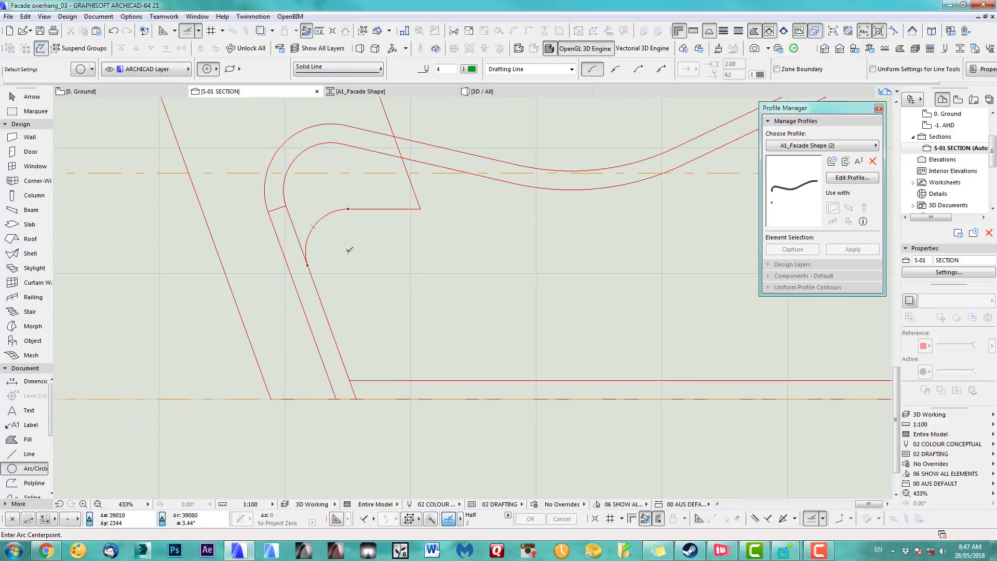
{"action": "left_click", "coordinate": [349, 252]}
{"action": "left_click", "coordinate": [348, 209]}
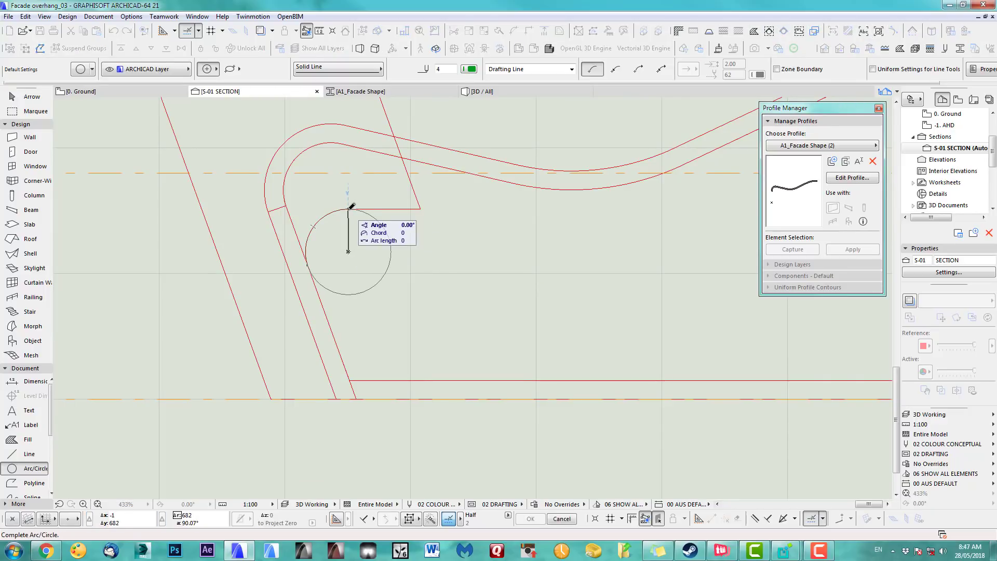
{"action": "left_click", "coordinate": [349, 208]}
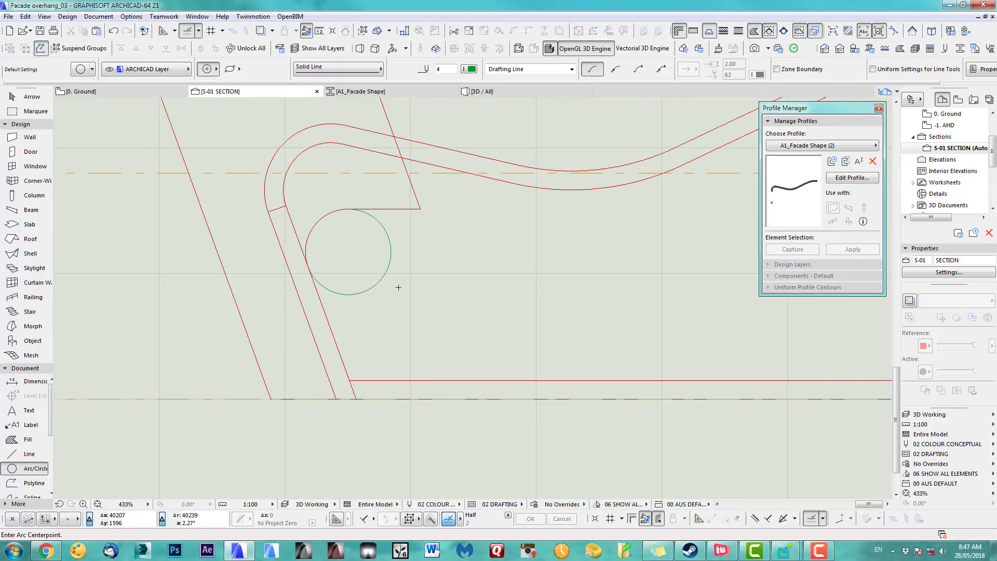
Copy the circle horizontally by one diameter, 1363 mm, so the copy touches the original on the side away from the slanted wall
{"action": "left_click", "coordinate": [377, 282], "text": "shift"}
{"action": "key", "text": "ctrl+d"}
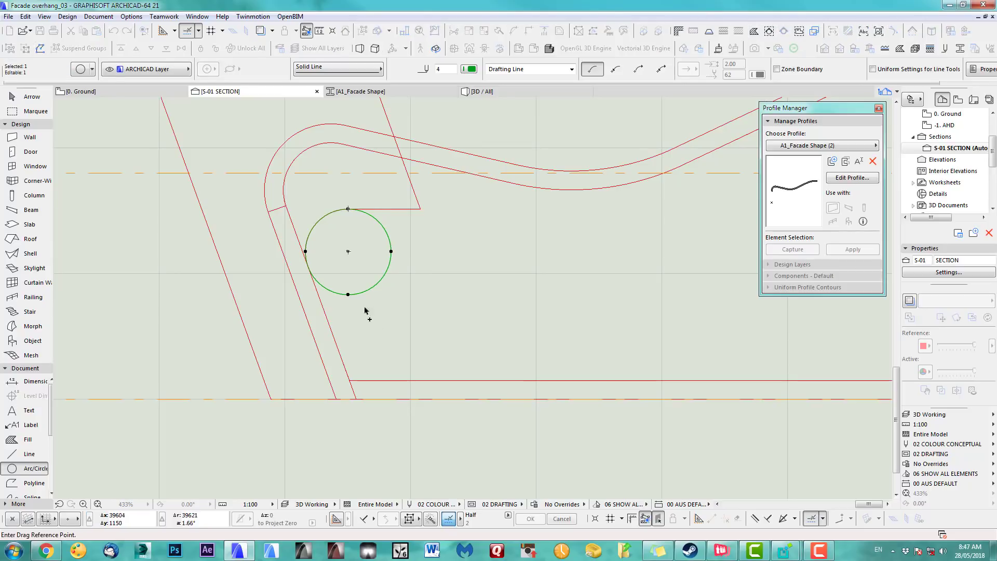
{"action": "left_click", "coordinate": [306, 252]}
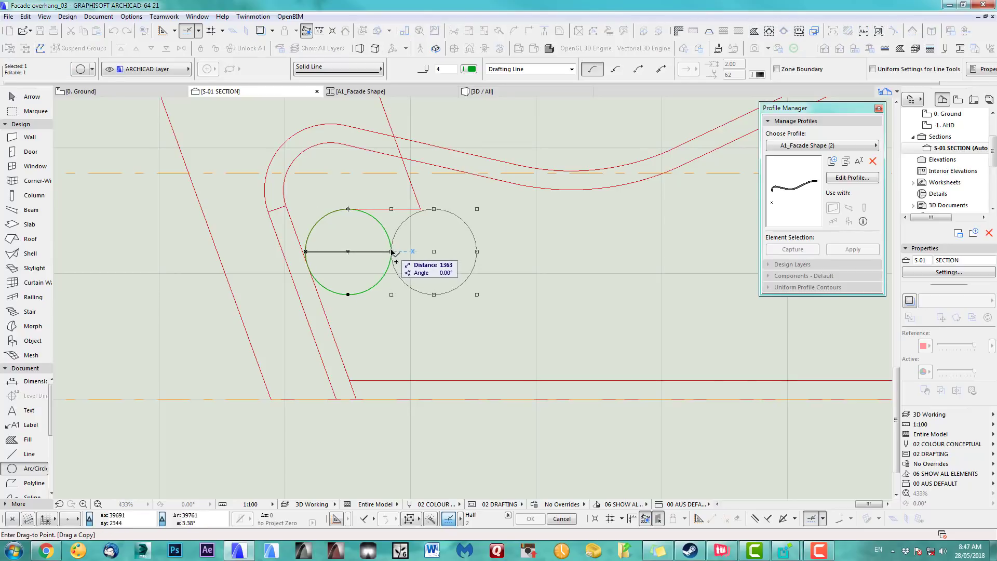
{"action": "left_click", "coordinate": [391, 252]}
{"action": "middle_click_drag", "start_coordinate": [472, 308], "coordinate": [482, 280]}
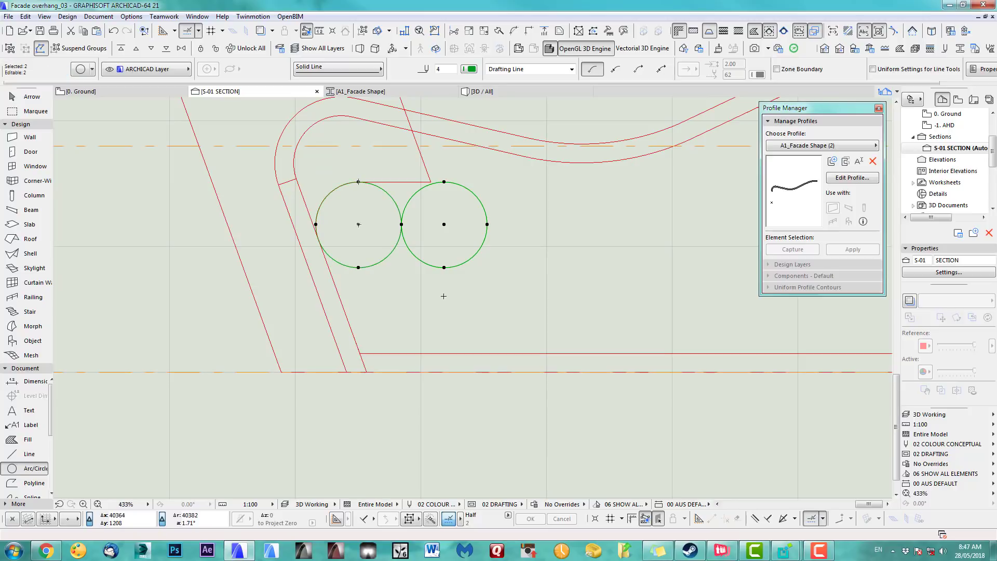
Try to copy both circles down so the copies rest on the floor's upper line
{"action": "key", "text": "ctrl+d"}
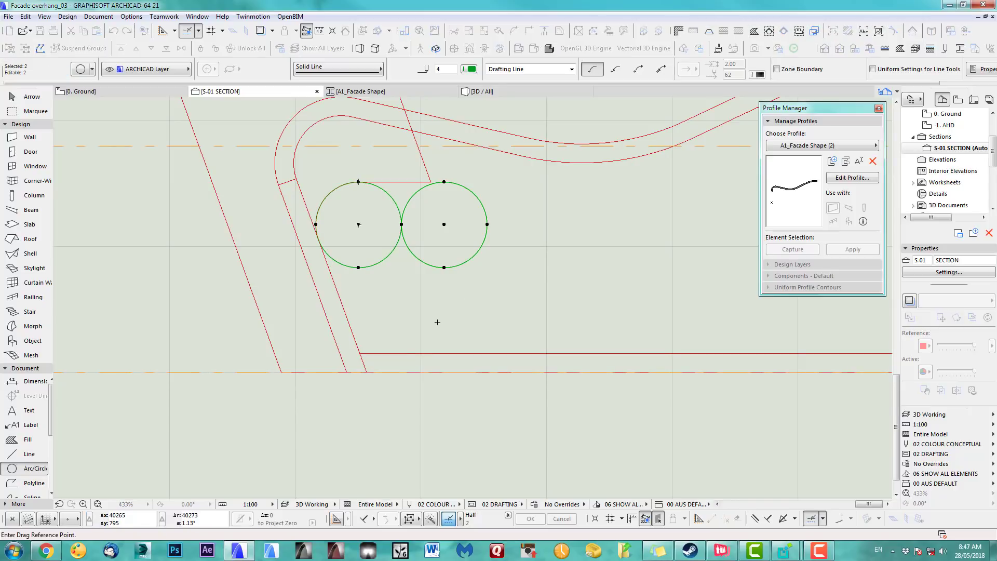
{"action": "left_click", "coordinate": [358, 268]}
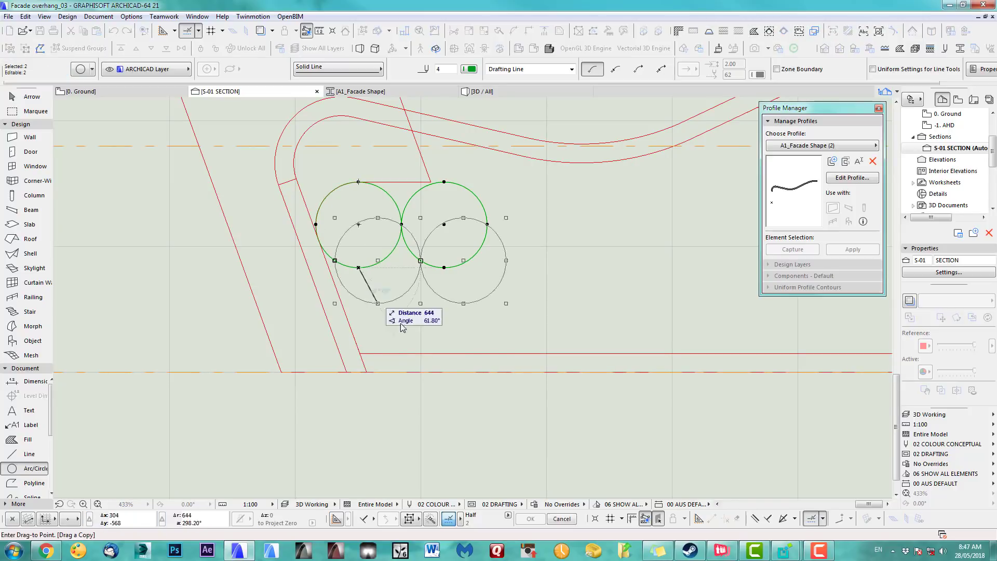
{"action": "left_click", "coordinate": [395, 353]}
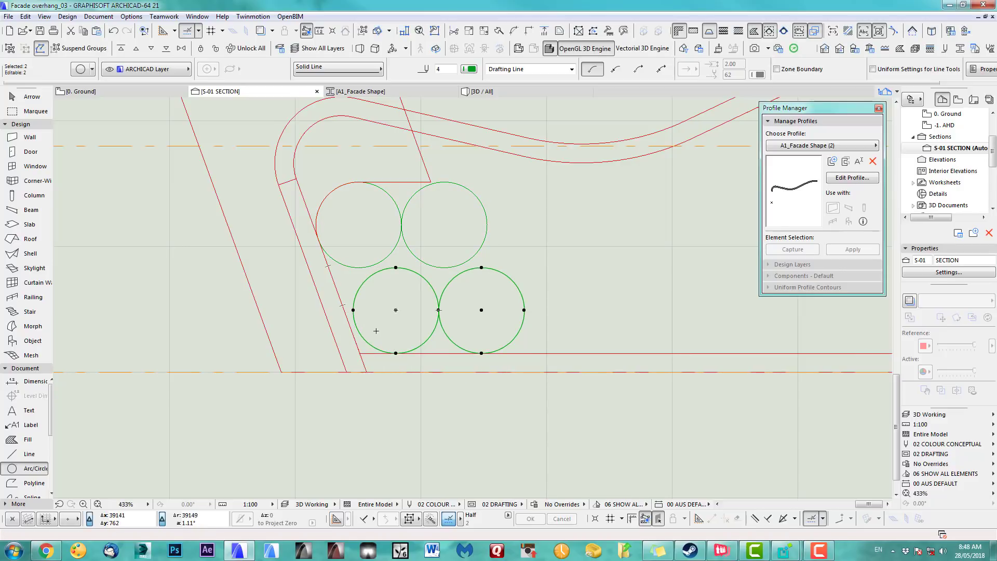
Shift the two lower circles about 99 mm along the floor line against the slanted wall's inner line, and delete them
{"action": "key", "text": "ctrl+d"}
{"action": "left_click", "coordinate": [396, 353]}
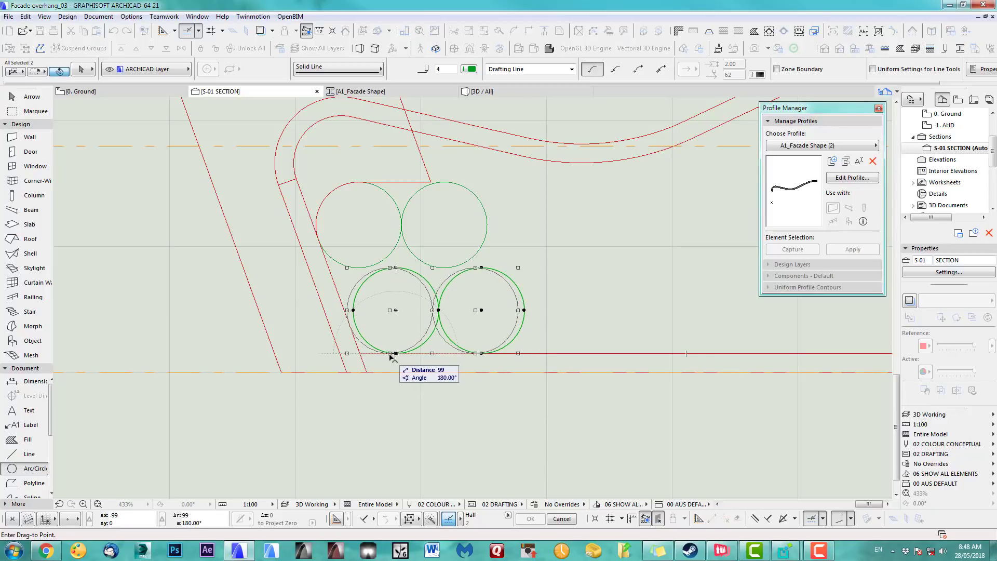
{"action": "left_click", "coordinate": [390, 354]}
{"action": "scroll", "coordinate": [342, 326], "scroll_direction": "up", "scroll_amount": 10}
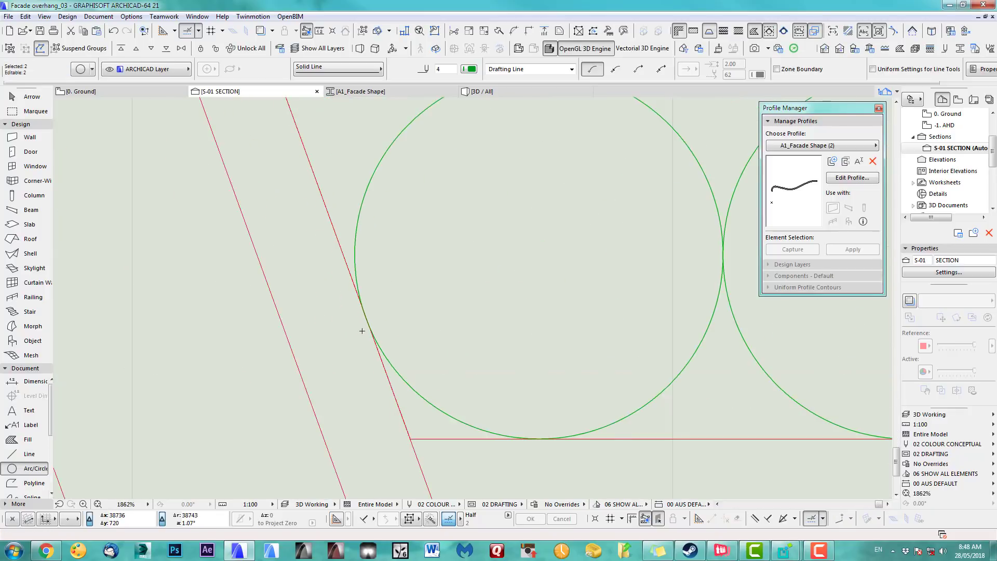
{"action": "scroll", "coordinate": [367, 333], "scroll_direction": "down", "scroll_amount": 10}
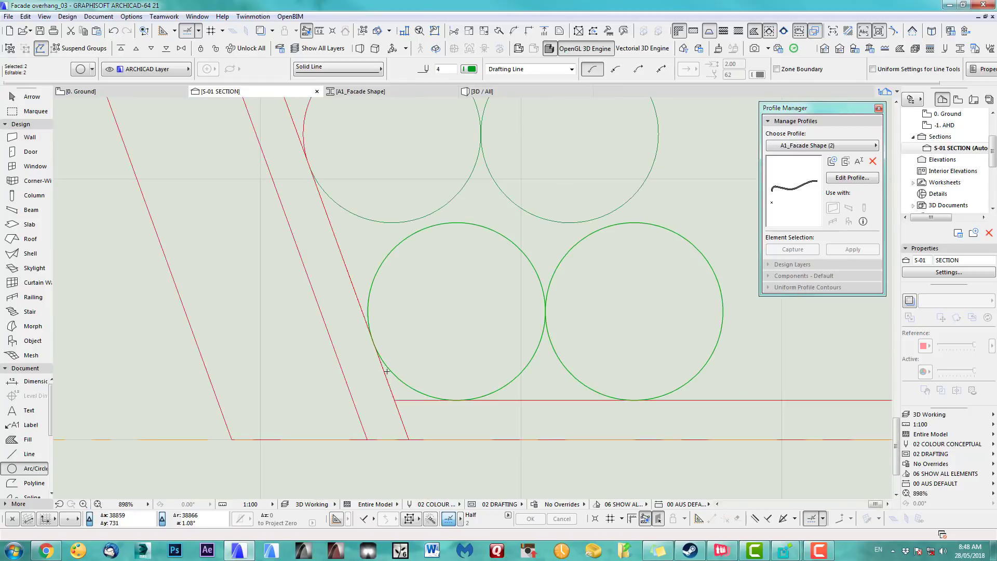
{"action": "scroll", "coordinate": [418, 436], "scroll_direction": "down", "scroll_amount": 1}
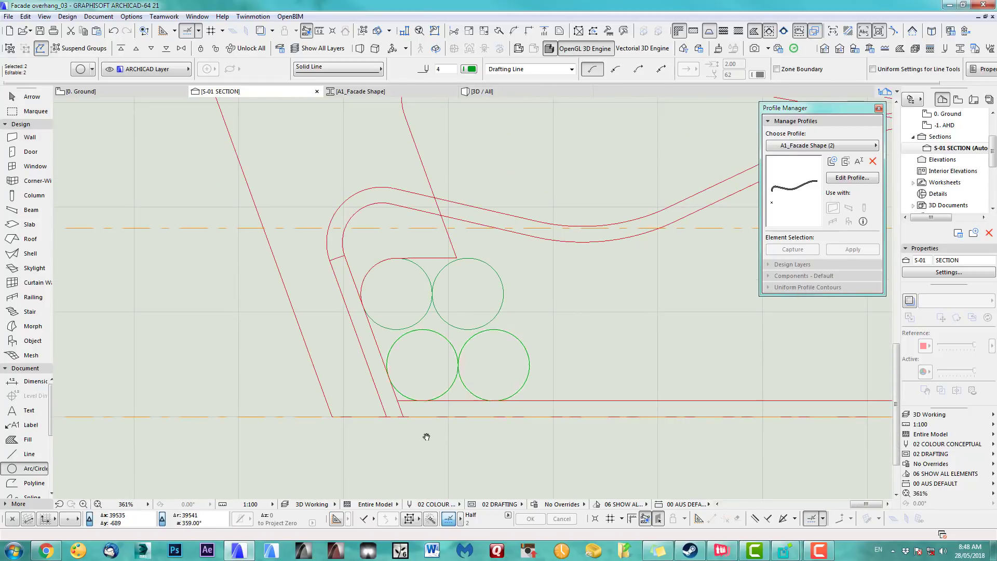
{"action": "key", "text": "Delete"}
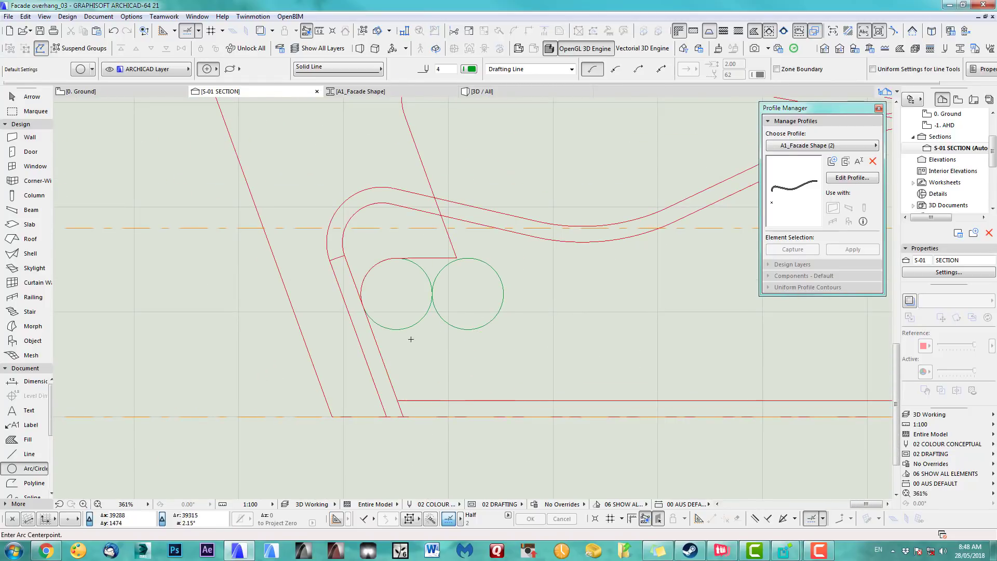
Draw a line from the first circle's centre perpendicular to the slanted wall's inner line
{"action": "left_click", "coordinate": [29, 454]}
{"action": "scroll", "coordinate": [450, 289], "scroll_direction": "up", "scroll_amount": 4}
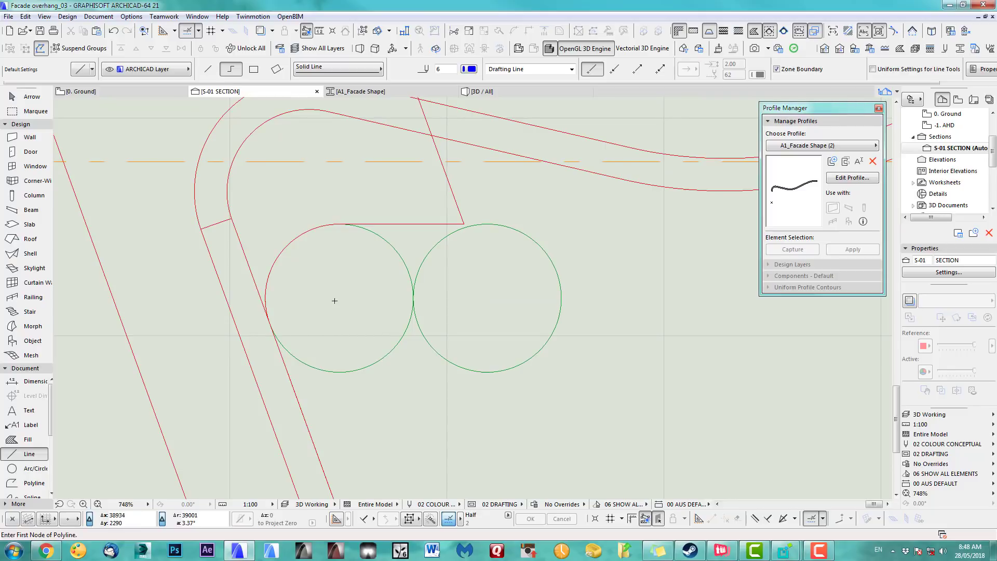
{"action": "left_click", "coordinate": [339, 298]}
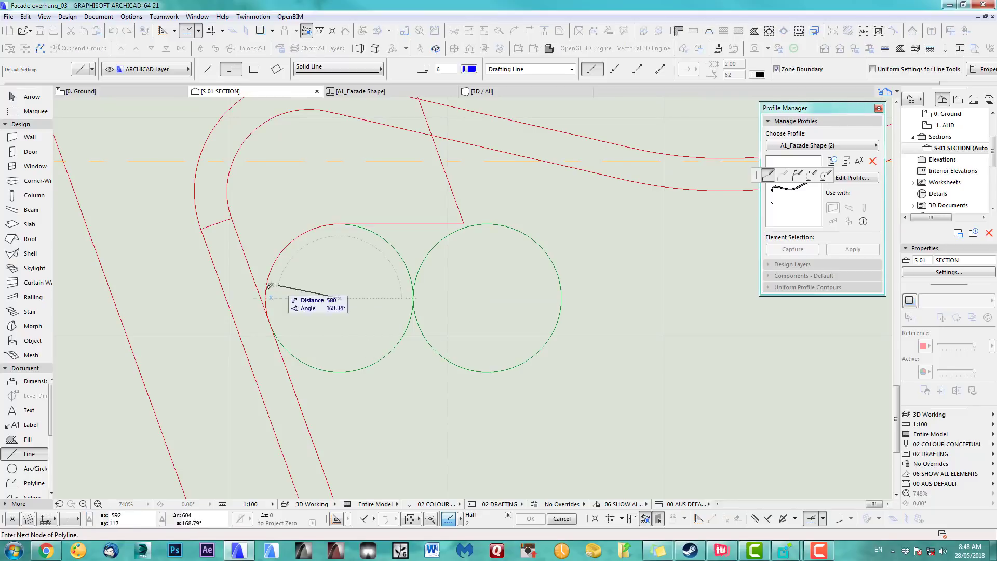
{"action": "left_click", "coordinate": [365, 518]}
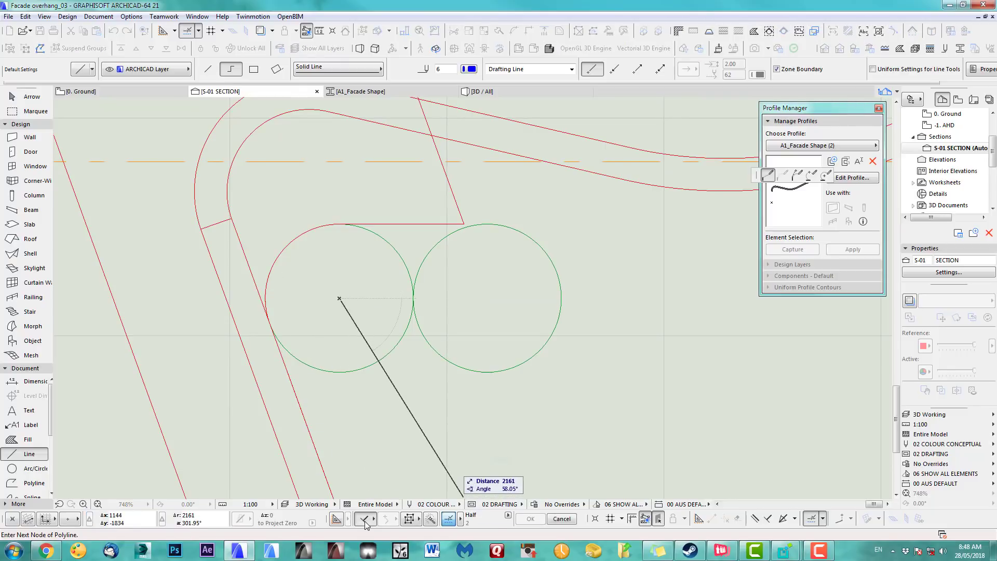
{"action": "left_click", "coordinate": [301, 410]}
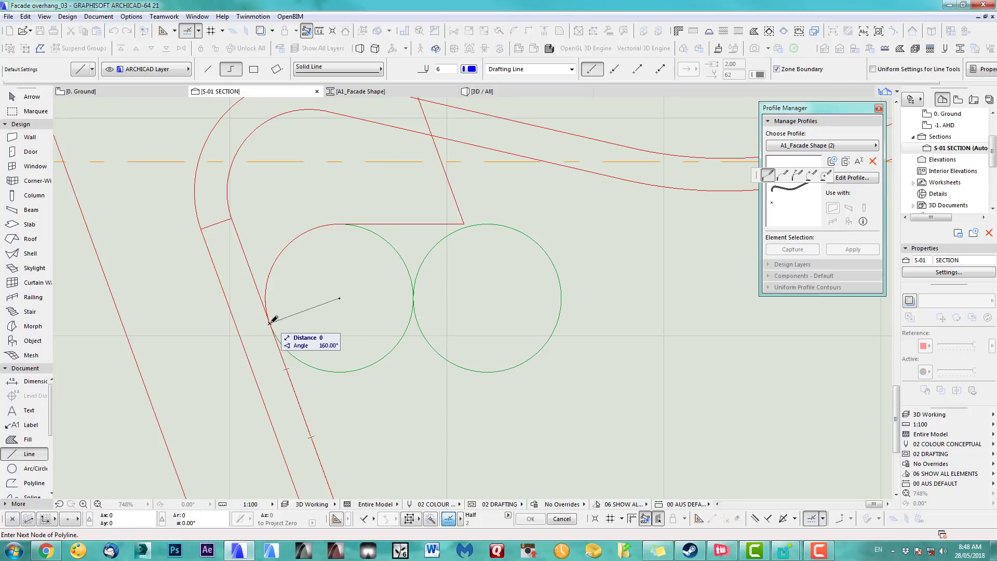
{"action": "double_click", "coordinate": [270, 323]}
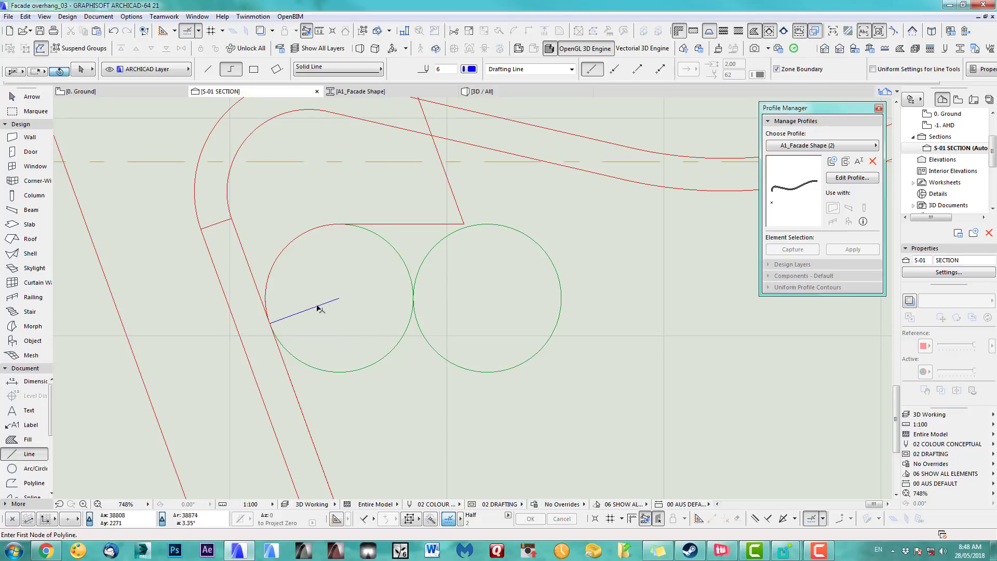
Stretch the perpendicular line through the first circle's centre to the circle's opposite edge, so it spans the full diameter
{"action": "left_click", "coordinate": [339, 298], "text": "shift"}
{"action": "left_click", "coordinate": [339, 299]}
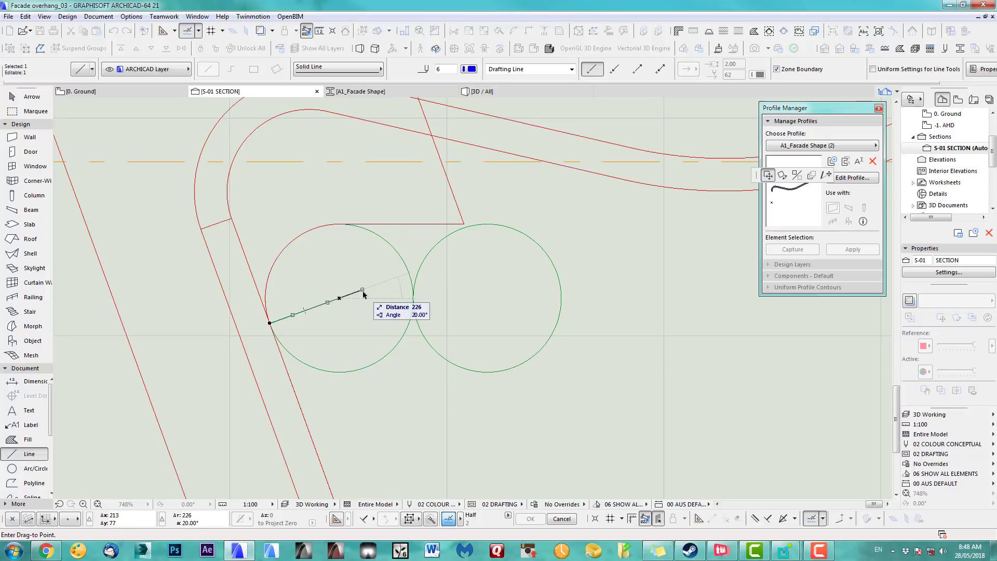
{"action": "key", "text": "Escape"}
{"action": "left_click", "coordinate": [339, 297]}
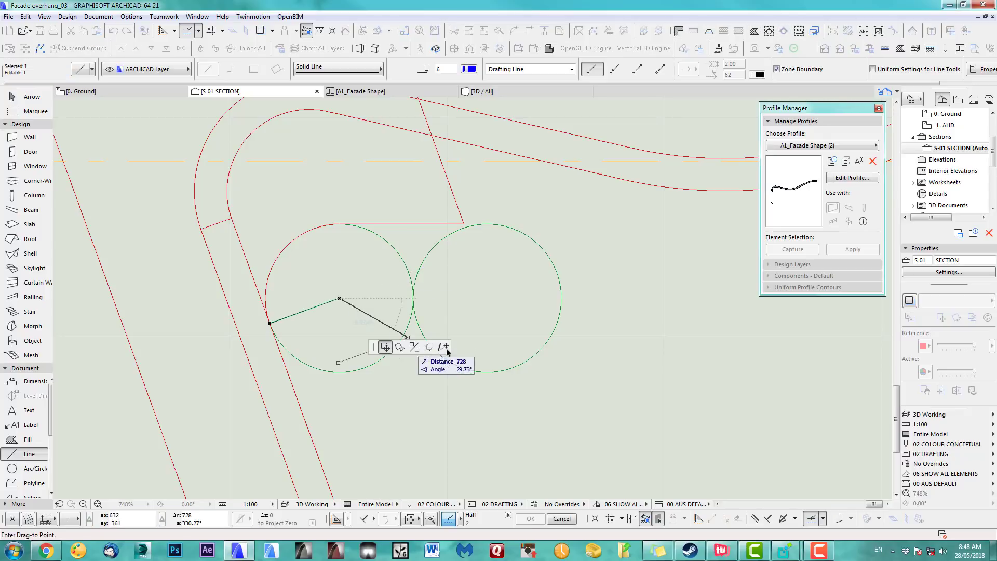
{"action": "left_click", "coordinate": [443, 347]}
{"action": "left_click", "coordinate": [409, 271]}
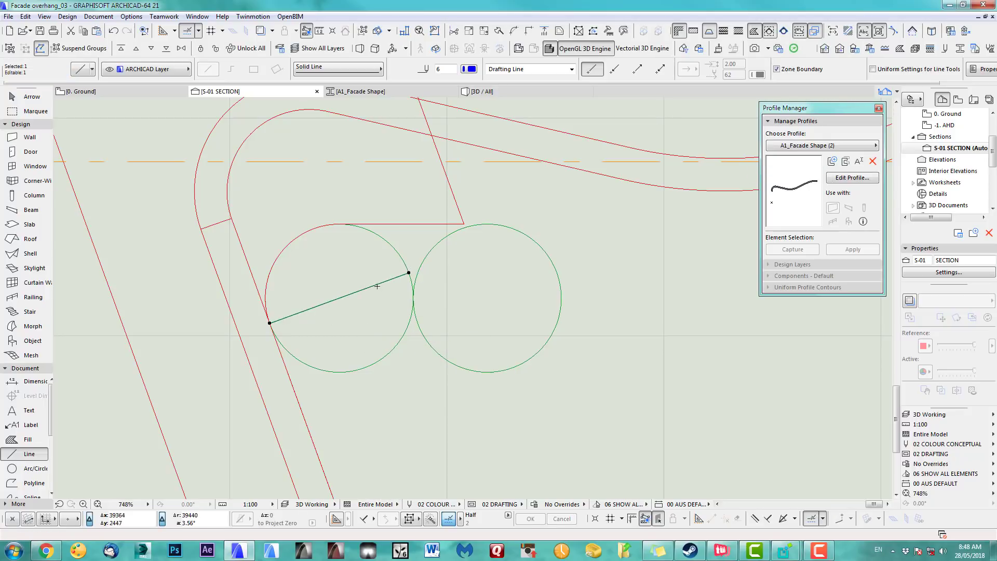
Copy the slanted diameter line into the second circle, from the first circle's centre to the second circle's centre
{"action": "key", "text": "ctrl+d"}
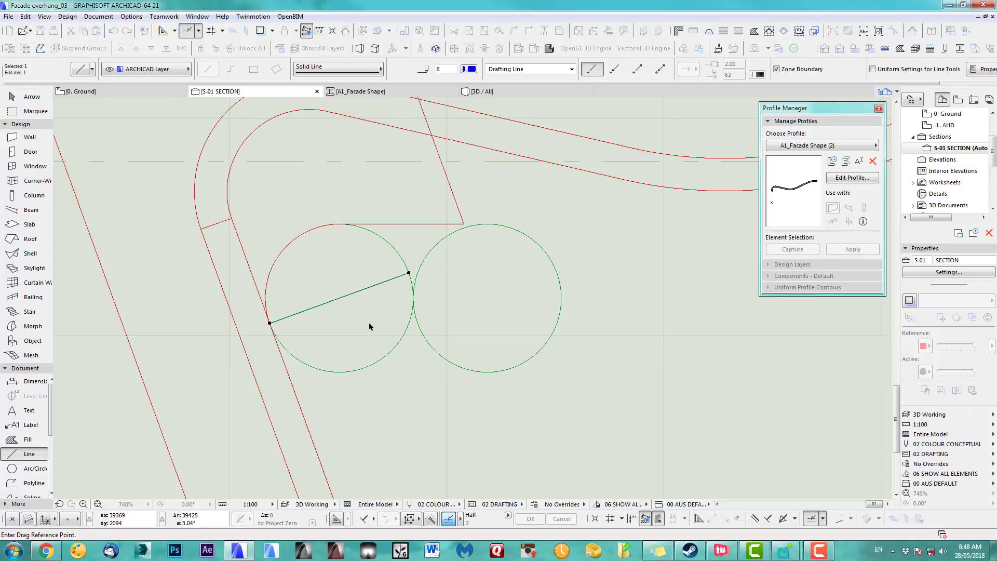
{"action": "left_click", "coordinate": [338, 299]}
{"action": "left_click", "coordinate": [487, 297]}
{"action": "scroll", "coordinate": [485, 340], "scroll_direction": "down", "scroll_amount": 3}
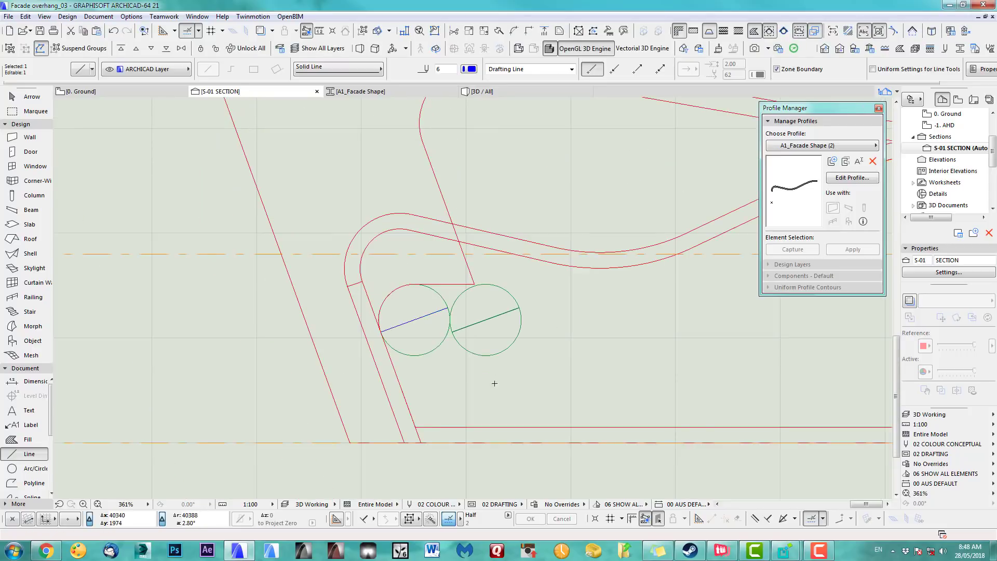
{"action": "scroll", "coordinate": [494, 384], "scroll_direction": "up", "scroll_amount": 2}
{"action": "key", "text": "Escape"}
{"action": "scroll", "coordinate": [443, 330], "scroll_direction": "up", "scroll_amount": 1}
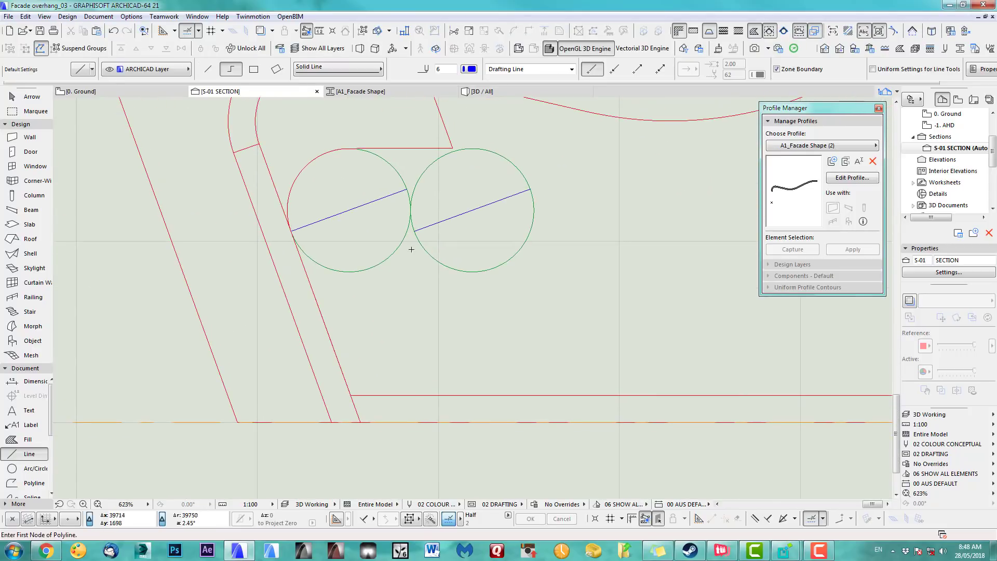
Copy both circles with their diameter lines down so the copies' lowest points rest on the floor's upper line
{"action": "left_click", "coordinate": [32, 98]}
{"action": "left_click_drag", "start_coordinate": [359, 291], "coordinate": [478, 191]}
{"action": "key", "text": "ctrl+alt+d"}
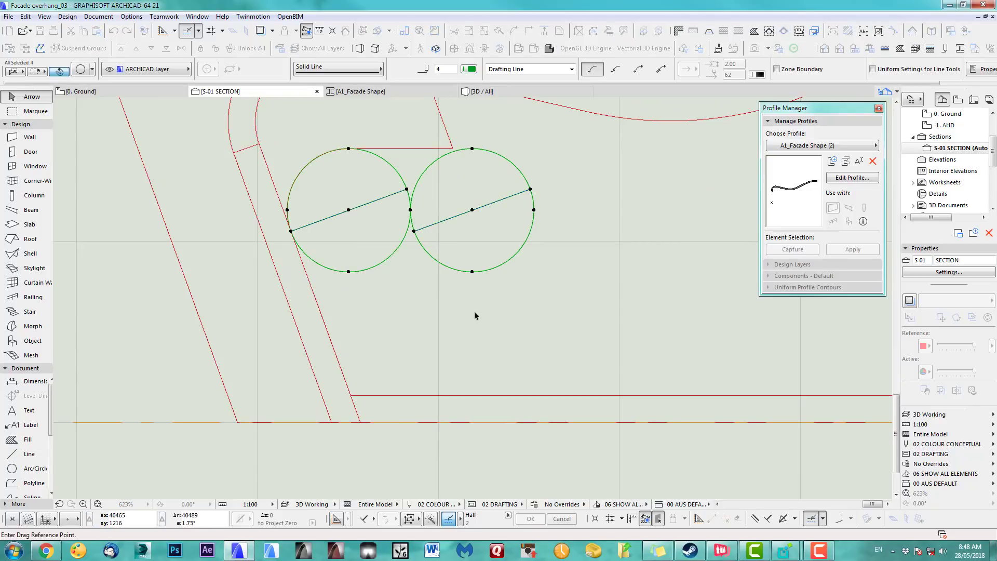
{"action": "left_click", "coordinate": [349, 272]}
{"action": "left_click", "coordinate": [452, 396]}
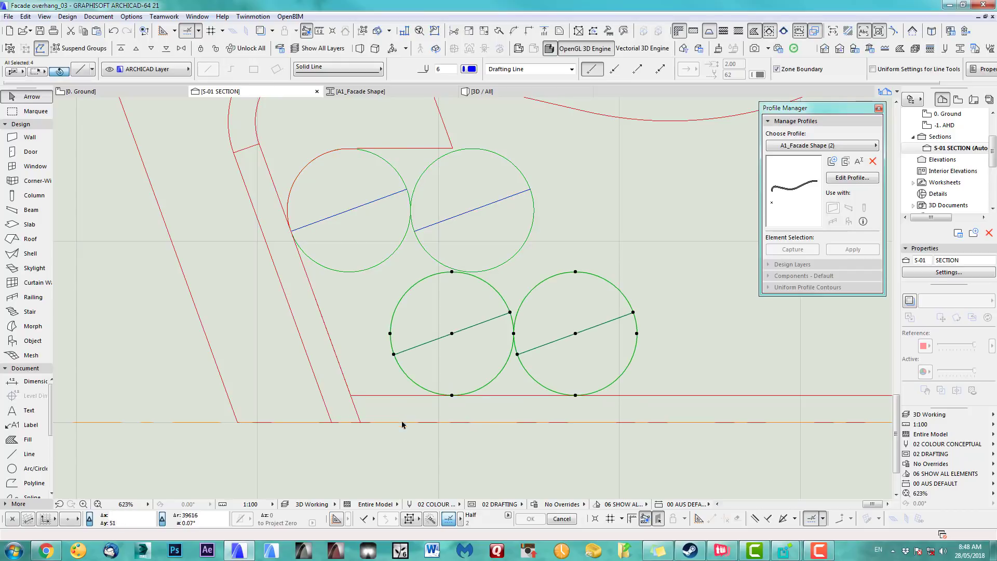
Move the lower circles and their diameter lines horizontally until the first diameter's end meets the slanted wall's inner line
{"action": "key", "text": "ctrl+d"}
{"action": "left_click", "coordinate": [393, 354]}
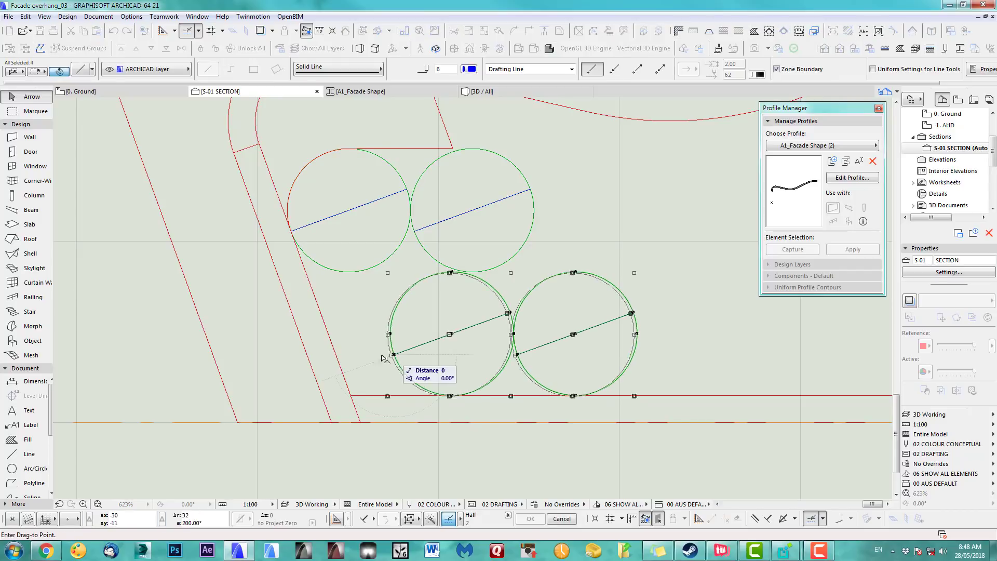
{"action": "left_click", "coordinate": [335, 354]}
{"action": "scroll", "coordinate": [336, 354], "scroll_direction": "up", "scroll_amount": 5}
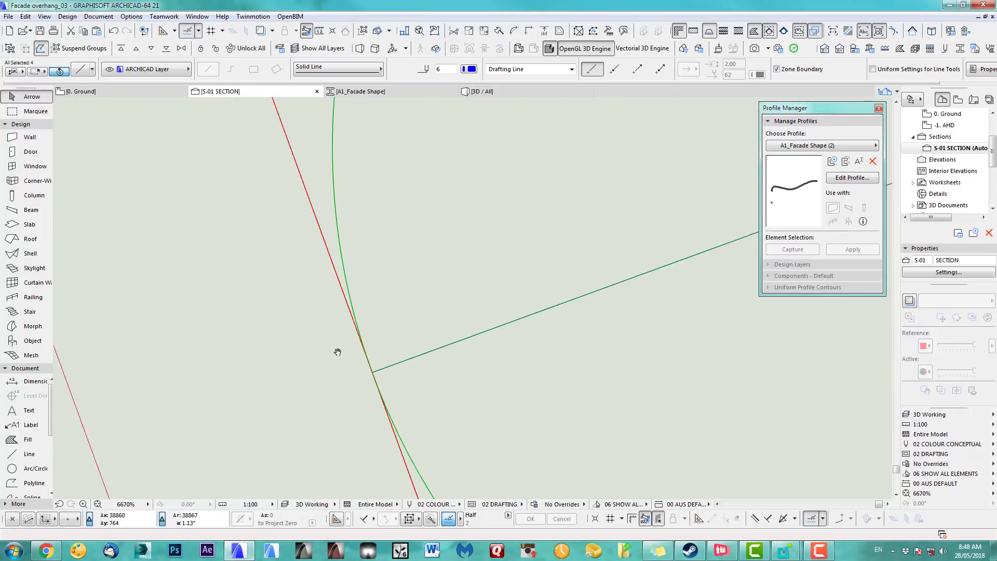
{"action": "scroll", "coordinate": [338, 348], "scroll_direction": "down", "scroll_amount": 6}
{"action": "middle_click_drag", "start_coordinate": [356, 367], "coordinate": [340, 372]}
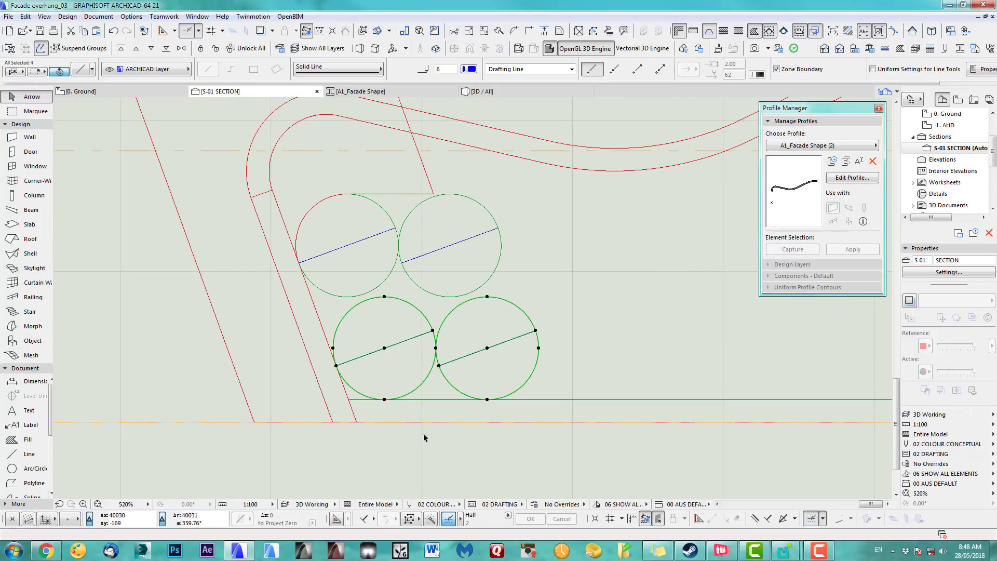
{"action": "left_click", "coordinate": [483, 441]}
{"action": "scroll", "coordinate": [485, 441], "scroll_direction": "down", "scroll_amount": 3}
{"action": "middle_click_drag", "start_coordinate": [514, 376], "coordinate": [490, 320]}
{"action": "scroll", "coordinate": [460, 373], "scroll_direction": "up", "scroll_amount": 1}
{"action": "scroll", "coordinate": [479, 330], "scroll_direction": "up", "scroll_amount": 2}
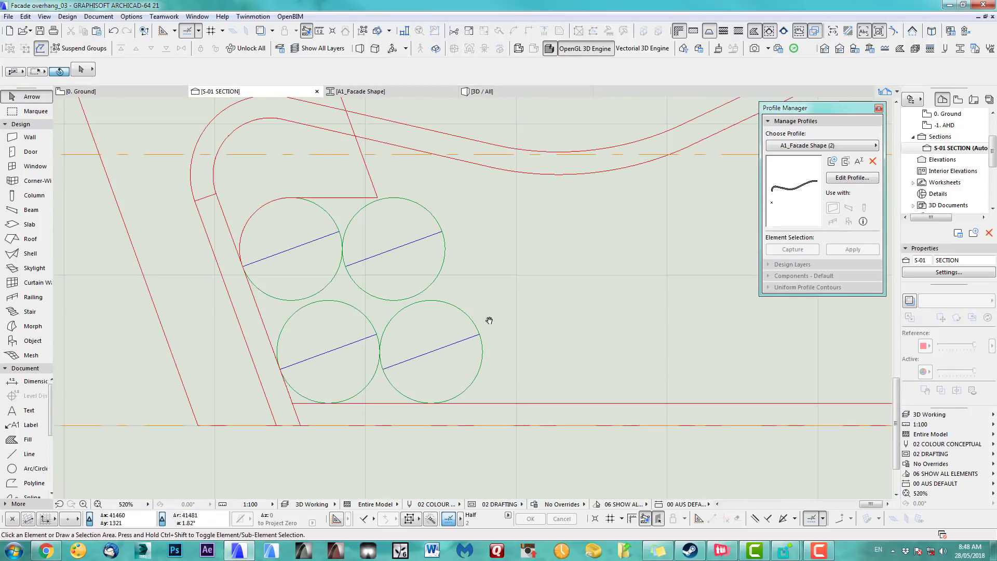
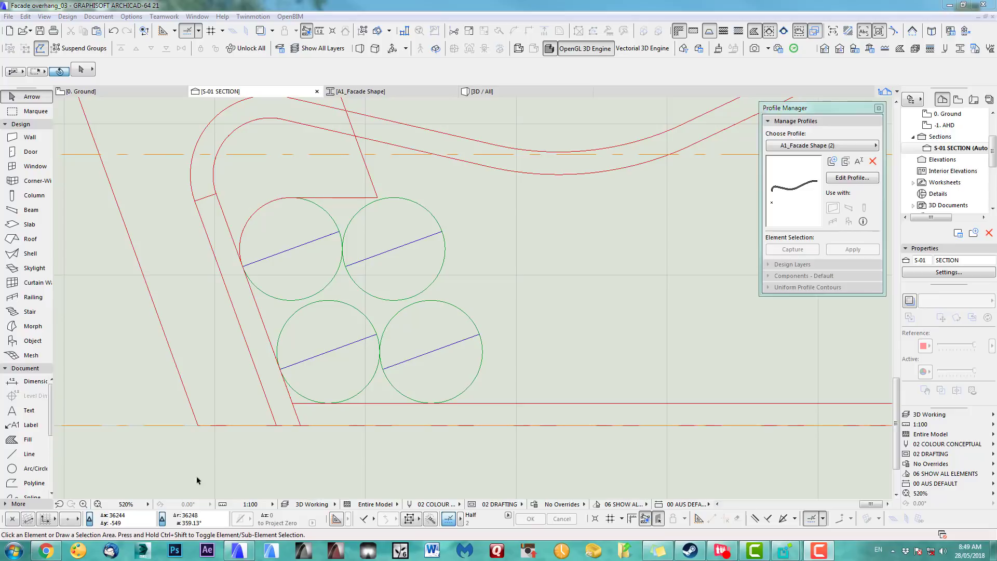
Draw a closed eight-node polyline around the four circles, joining their outer top, bottom and diameter-end points with straight segments
{"action": "left_click", "coordinate": [28, 486]}
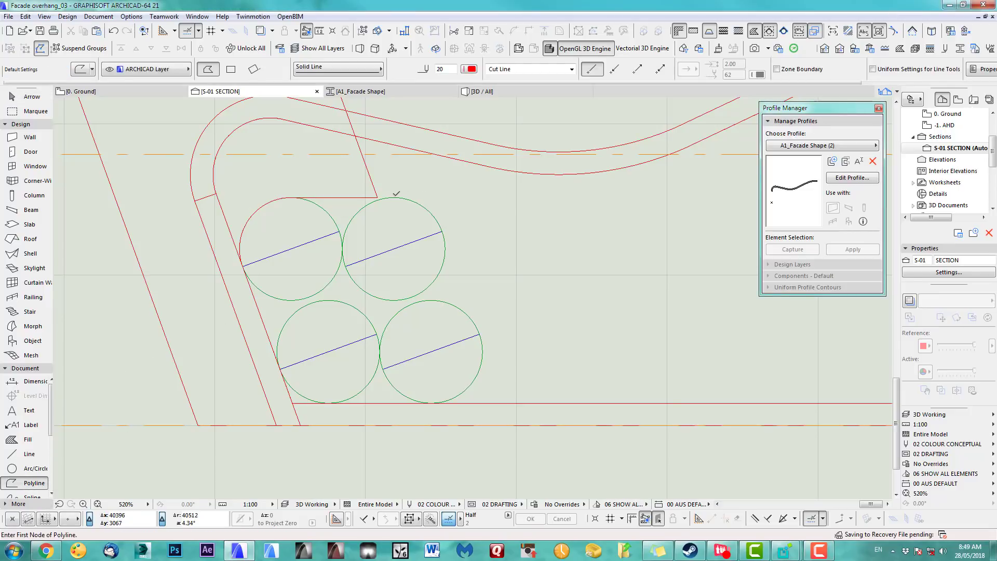
{"action": "left_click", "coordinate": [394, 197]}
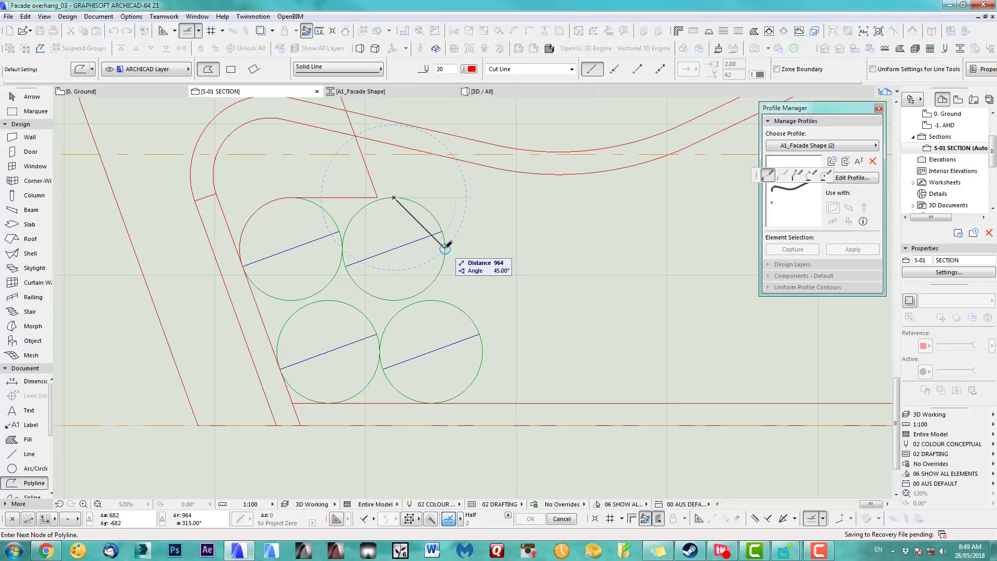
{"action": "left_click", "coordinate": [443, 231]}
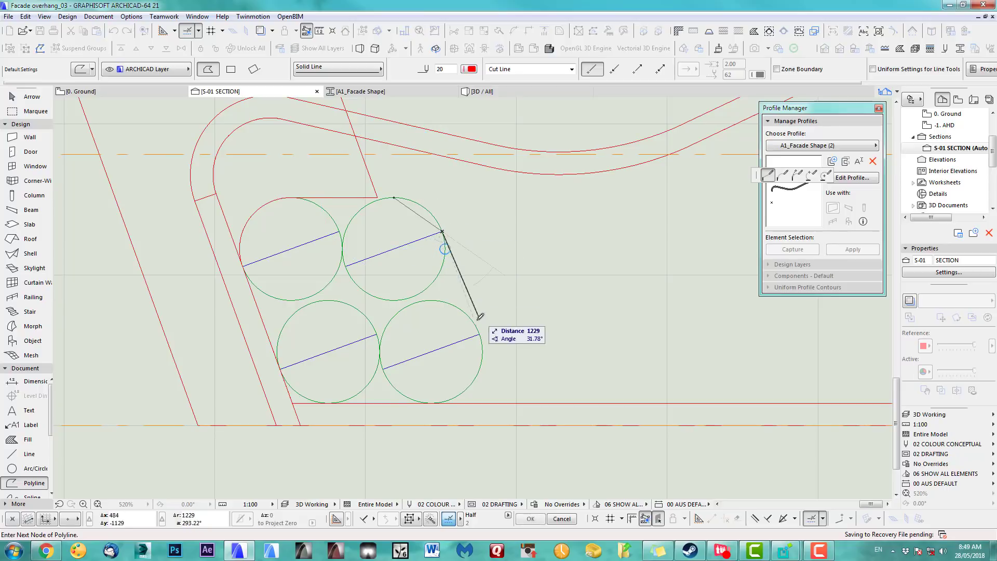
{"action": "left_click", "coordinate": [480, 334]}
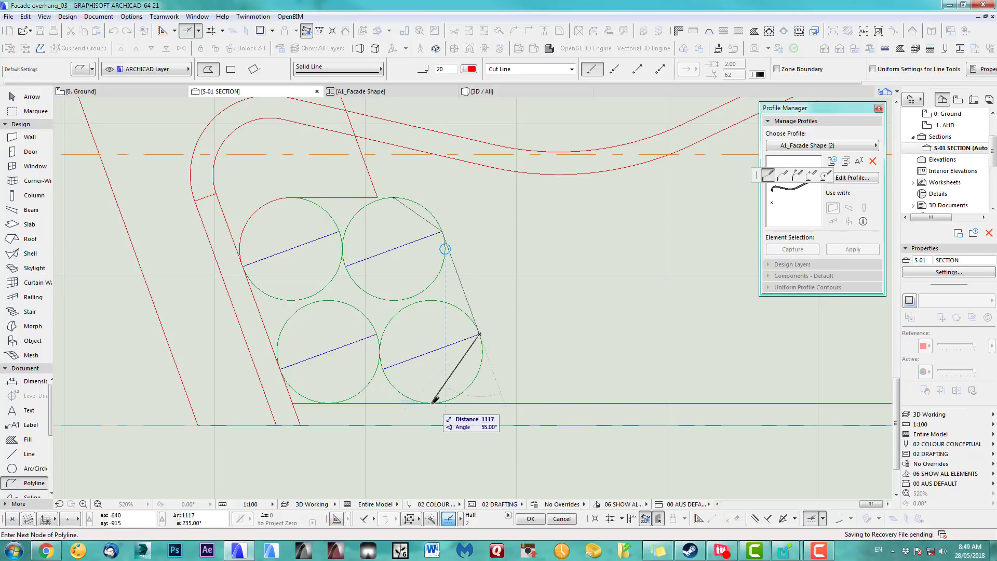
{"action": "left_click", "coordinate": [433, 401]}
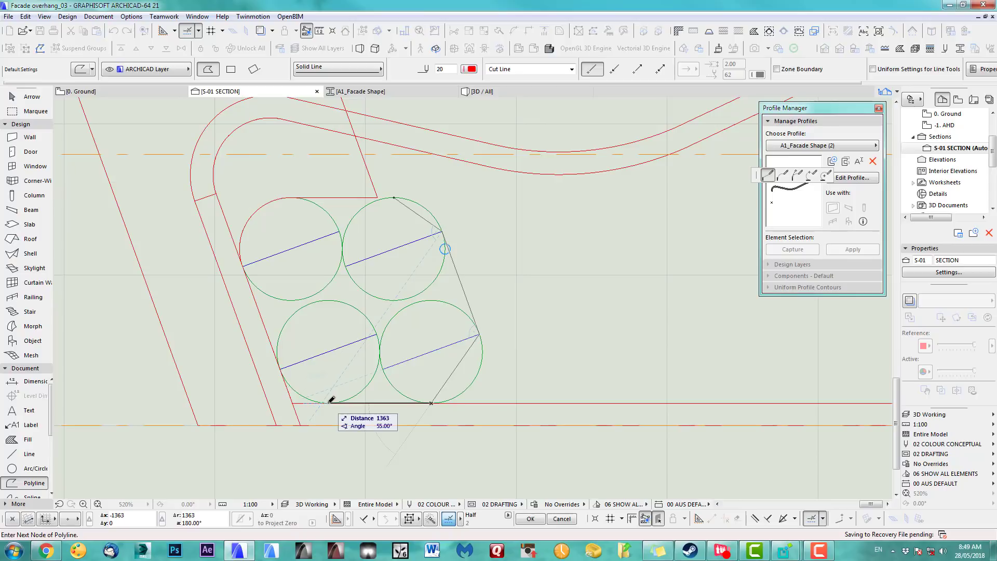
{"action": "left_click", "coordinate": [328, 403]}
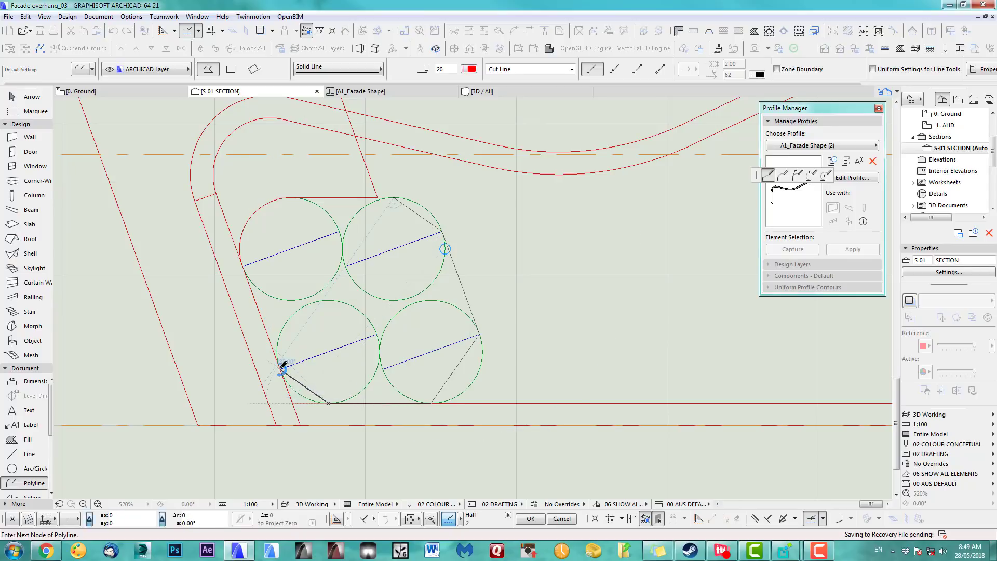
{"action": "left_click", "coordinate": [280, 369]}
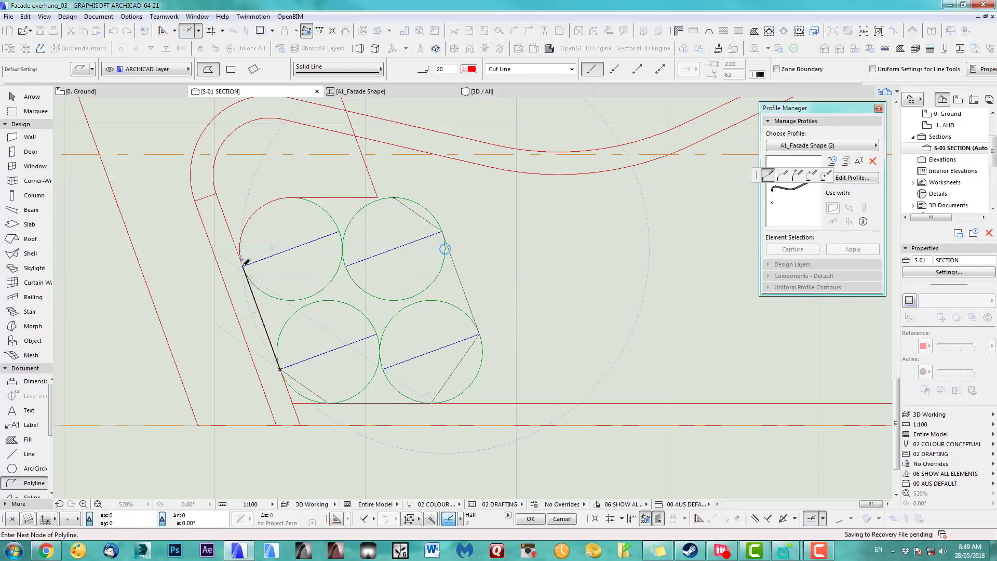
{"action": "left_click", "coordinate": [242, 264]}
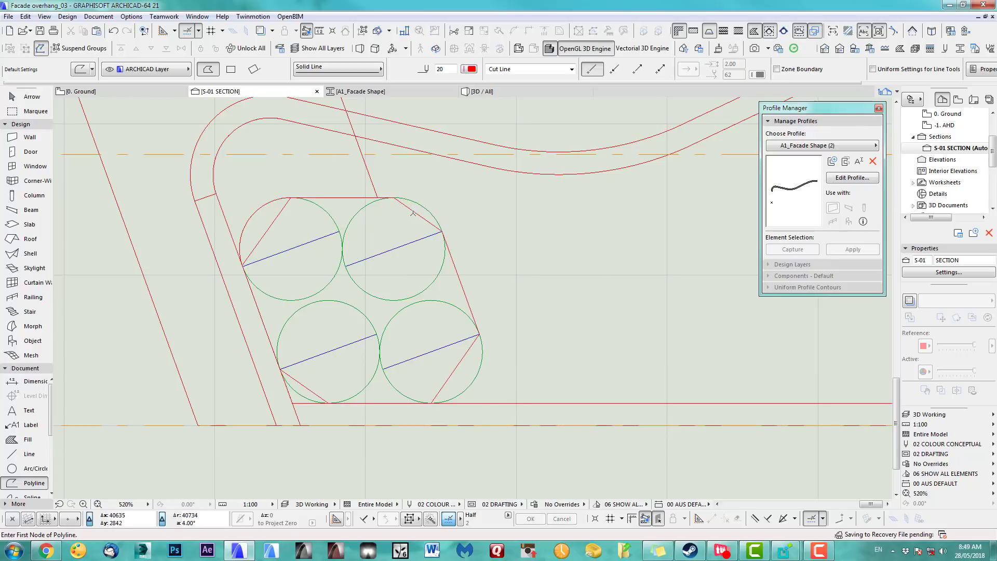
Select the closed polyline and open the editing options for its diagonal segment across the second upper circle
{"action": "left_click", "coordinate": [394, 198]}
{"action": "left_click", "coordinate": [417, 213]}
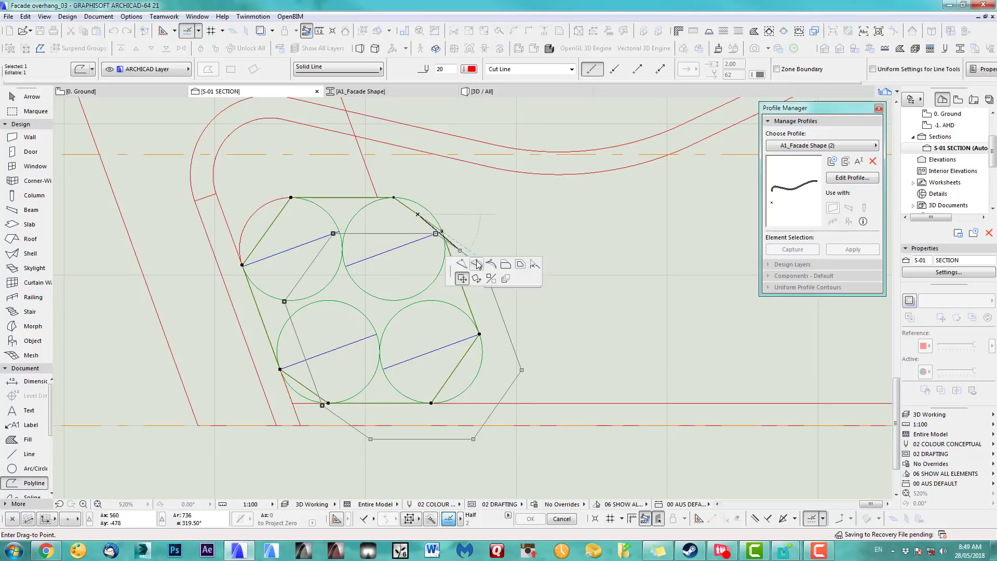
Curve the four straight corner edges of the opening polyline into arcs that follow the green construction circles
{"action": "left_click", "coordinate": [477, 264]}
{"action": "left_click", "coordinate": [434, 210]}
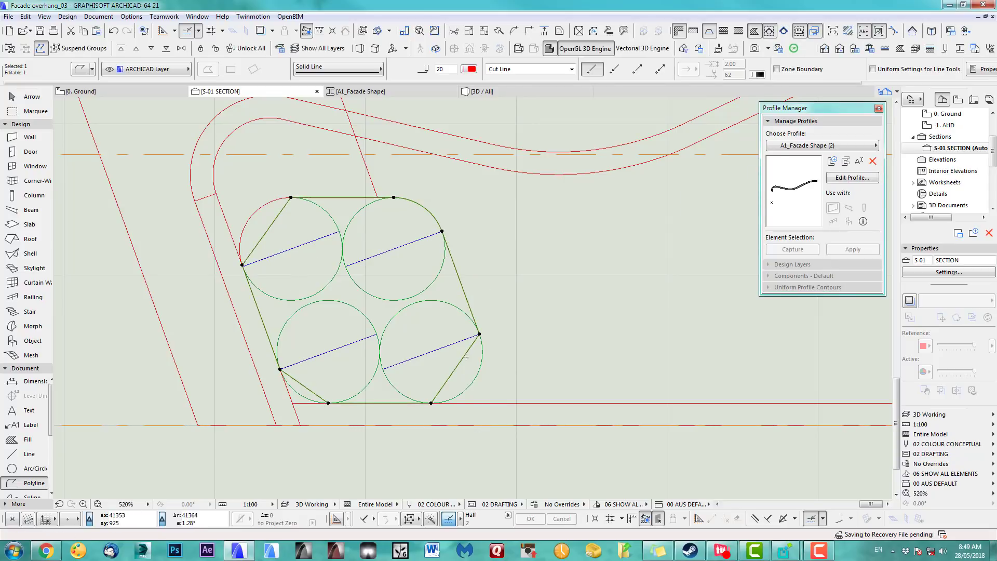
{"action": "left_click", "coordinate": [464, 358]}
{"action": "left_click", "coordinate": [479, 366]}
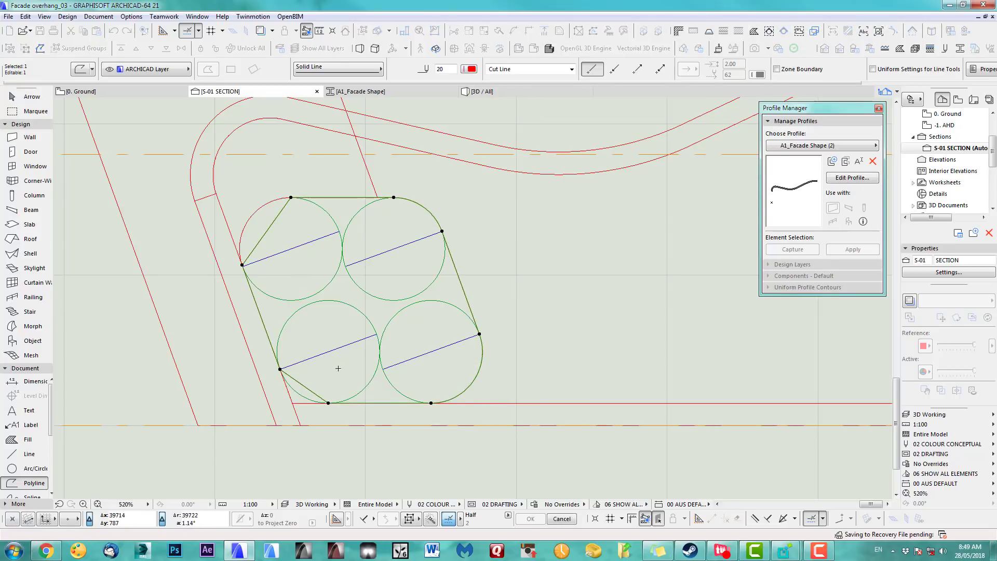
{"action": "left_click", "coordinate": [305, 386]}
{"action": "left_click", "coordinate": [298, 392]}
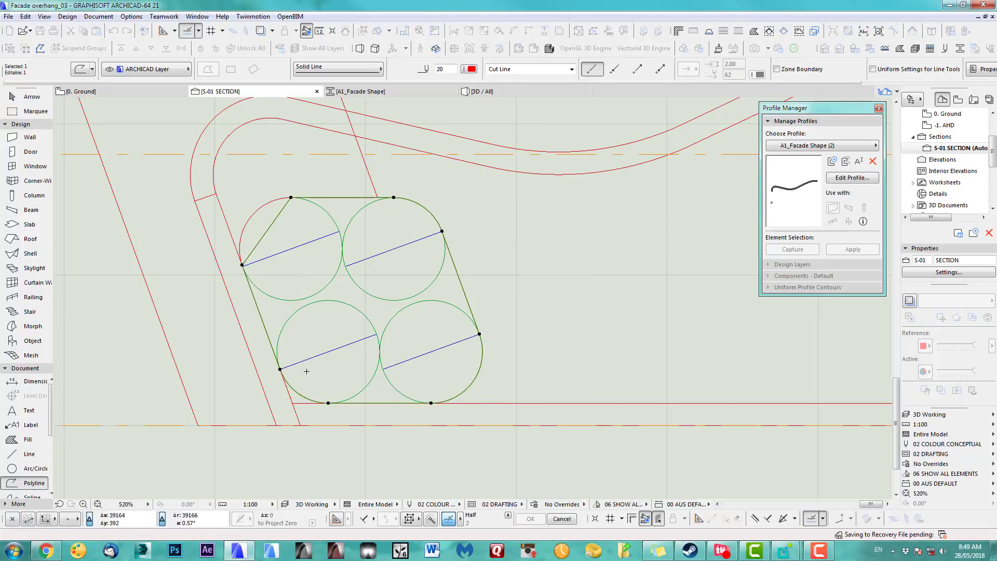
{"action": "left_click", "coordinate": [268, 230]}
{"action": "left_click", "coordinate": [262, 208]}
{"action": "scroll", "coordinate": [412, 325], "scroll_direction": "down", "scroll_amount": 6}
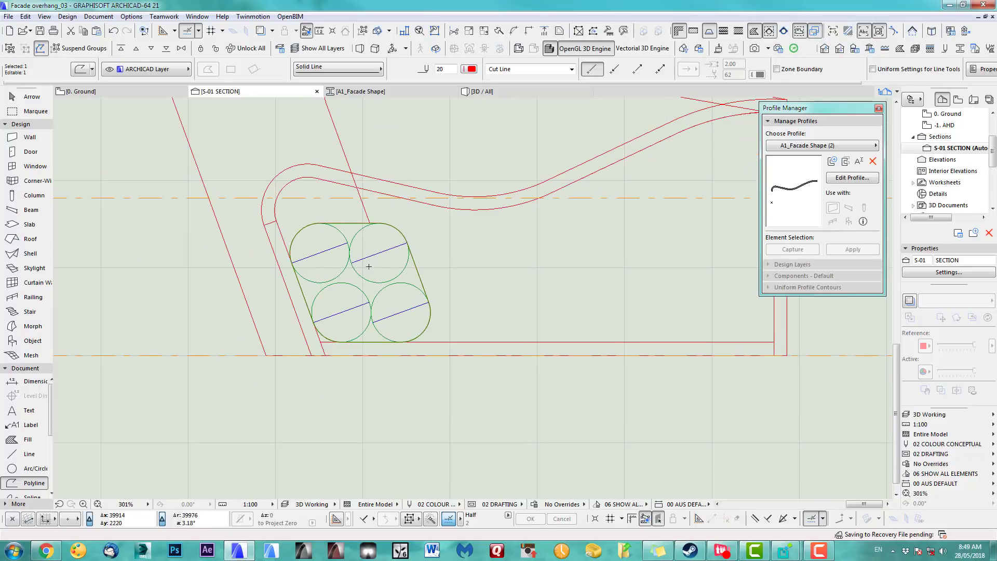
Select the outer wavy facade outline together with the rounded opening outline in the section for copying
{"action": "middle_click_drag", "start_coordinate": [412, 325], "coordinate": [268, 332]}
{"action": "scroll", "coordinate": [393, 314], "scroll_direction": "up", "scroll_amount": 3}
{"action": "scroll", "coordinate": [397, 311], "scroll_direction": "down", "scroll_amount": 2}
{"action": "left_click", "coordinate": [561, 363]}
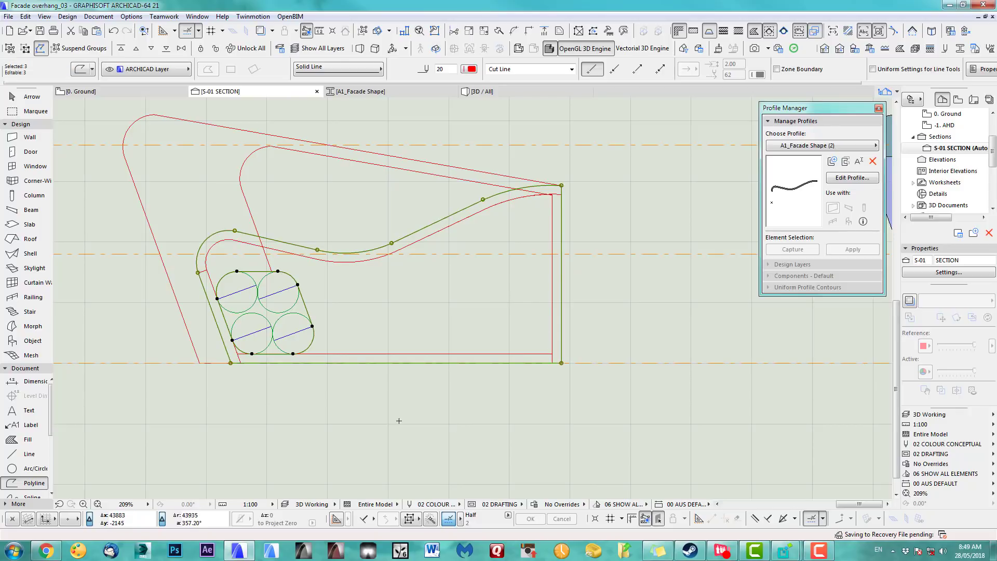
Open the A1_Facade Shape (1) profile for editing and duplicate it as A1_Facade Shape (1.1)
{"action": "left_click", "coordinate": [835, 146]}
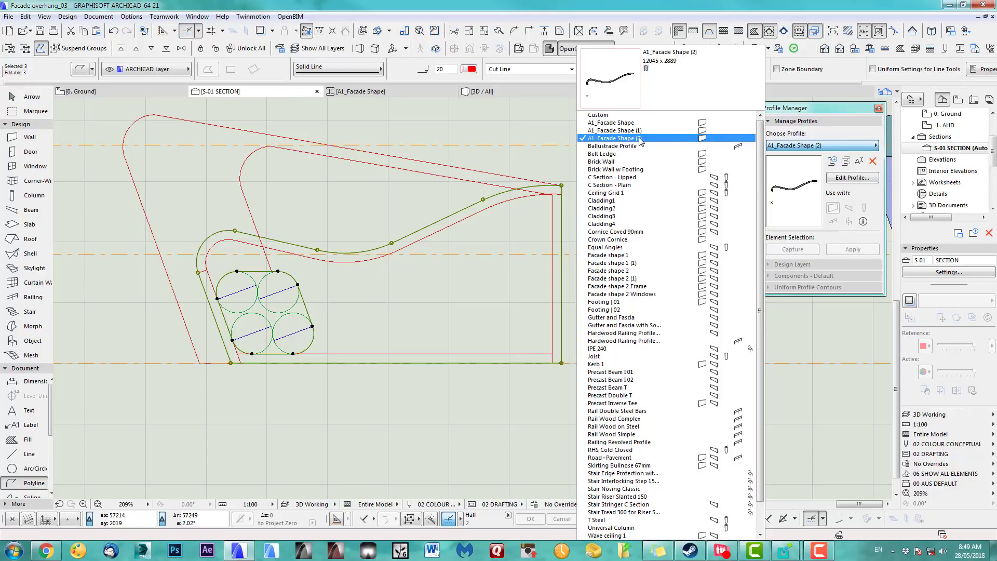
{"action": "left_click", "coordinate": [634, 131]}
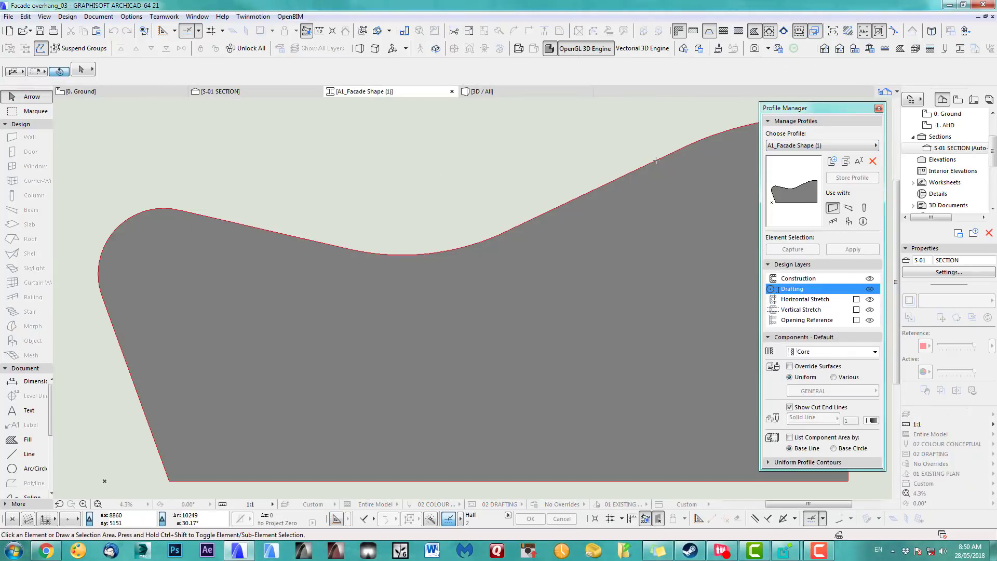
{"action": "left_click", "coordinate": [845, 162]}
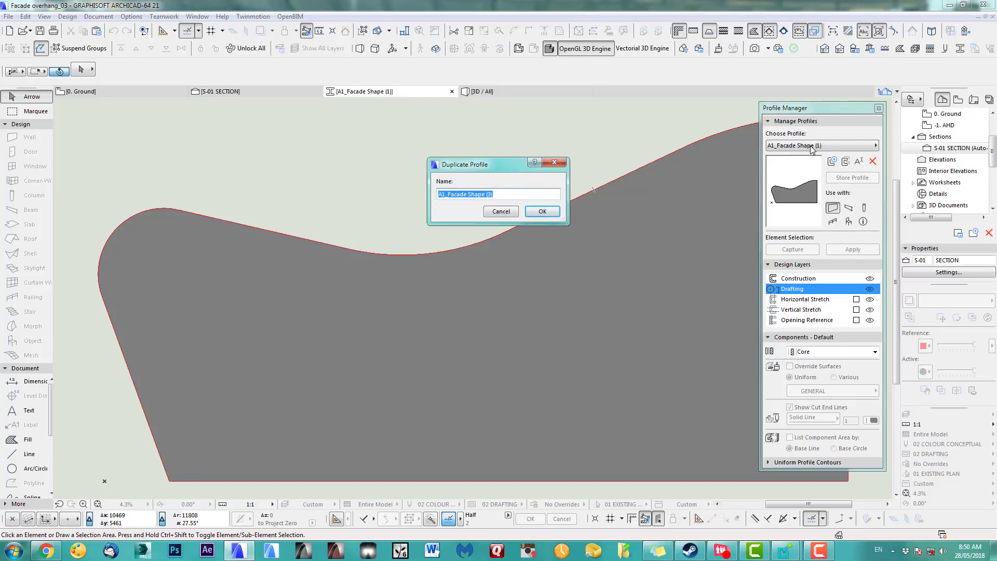
{"action": "left_click", "coordinate": [491, 195]}
{"action": "left_click", "coordinate": [542, 210]}
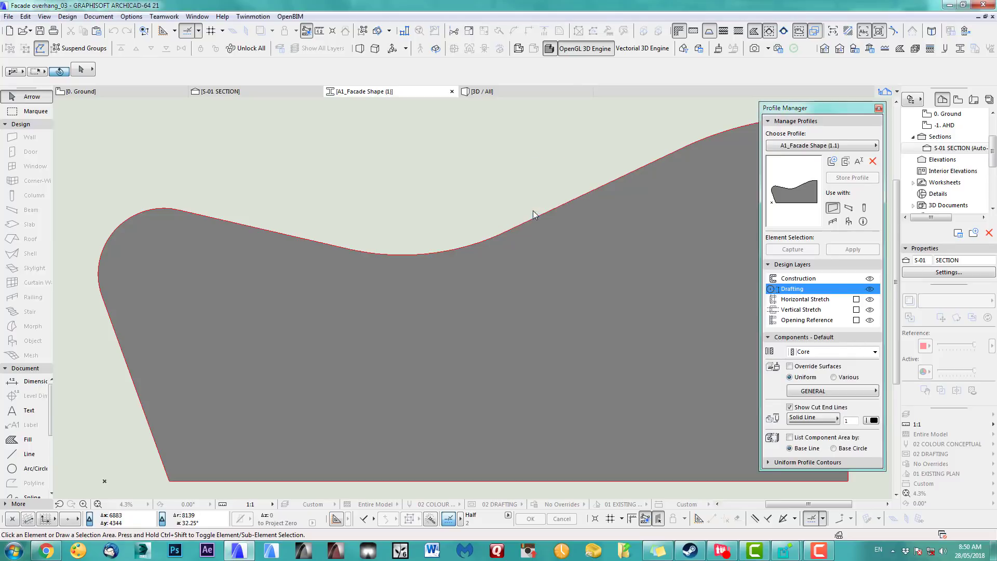
Paste the copied facade and opening outlines into the profile and place them below the existing grey shape
{"action": "scroll", "coordinate": [434, 234], "scroll_direction": "down", "scroll_amount": 5}
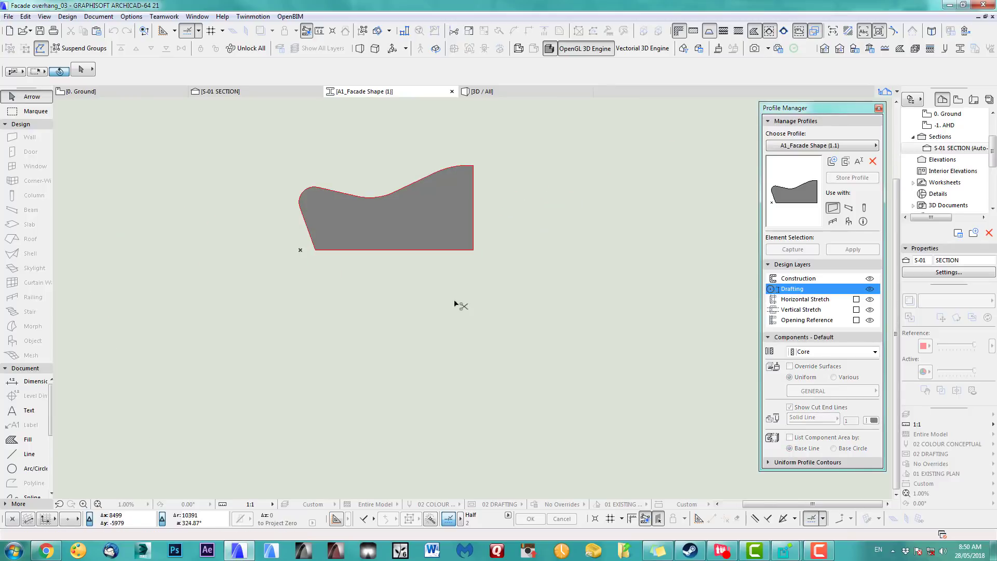
{"action": "key", "text": "ctrl+v"}
{"action": "left_click", "coordinate": [557, 248]}
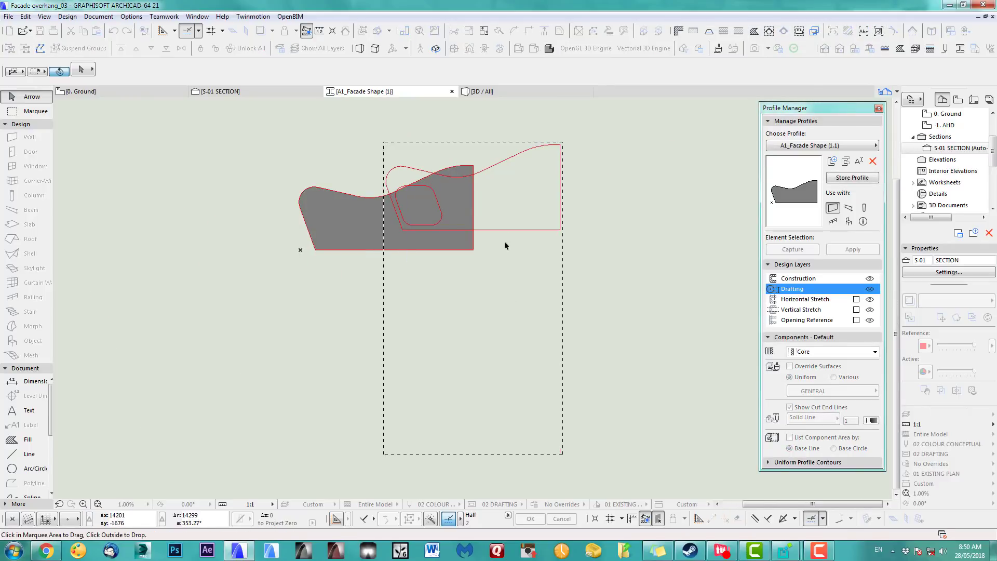
{"action": "left_click_drag", "start_coordinate": [546, 221], "coordinate": [517, 352]}
{"action": "left_click", "coordinate": [572, 341]}
{"action": "scroll", "coordinate": [481, 341], "scroll_direction": "up", "scroll_amount": 3}
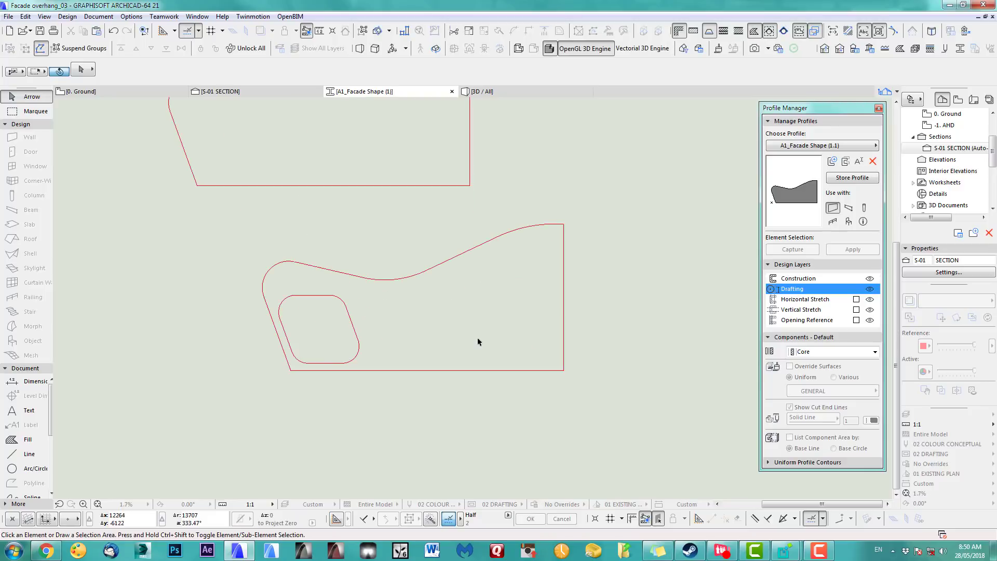
{"action": "scroll", "coordinate": [485, 355], "scroll_direction": "down", "scroll_amount": 2}
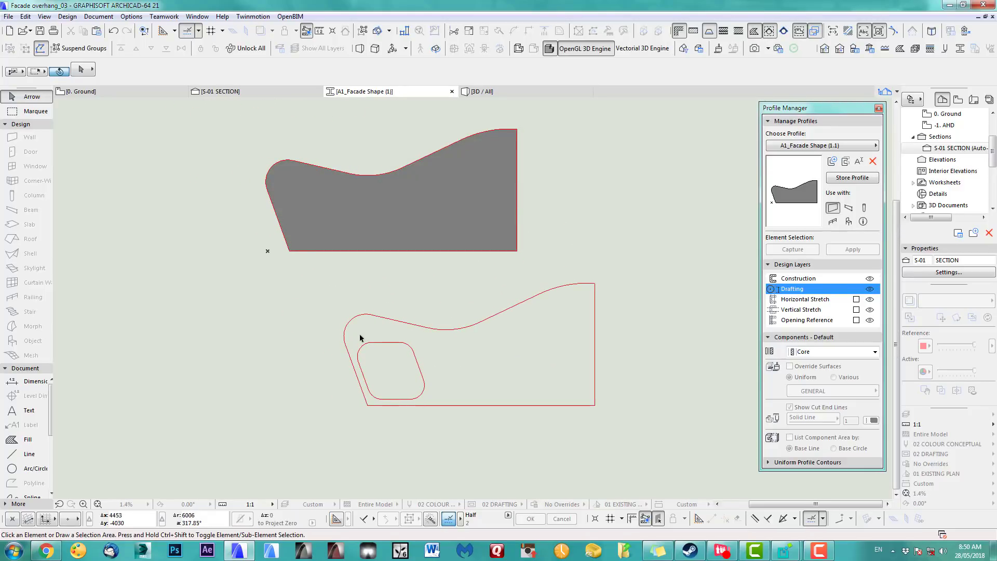
Move all segments of the pasted rounded opening into the grey profile, aligning the lower-right corners of both facade outlines
{"action": "left_click", "coordinate": [375, 343]}
{"action": "key", "text": "Escape"}
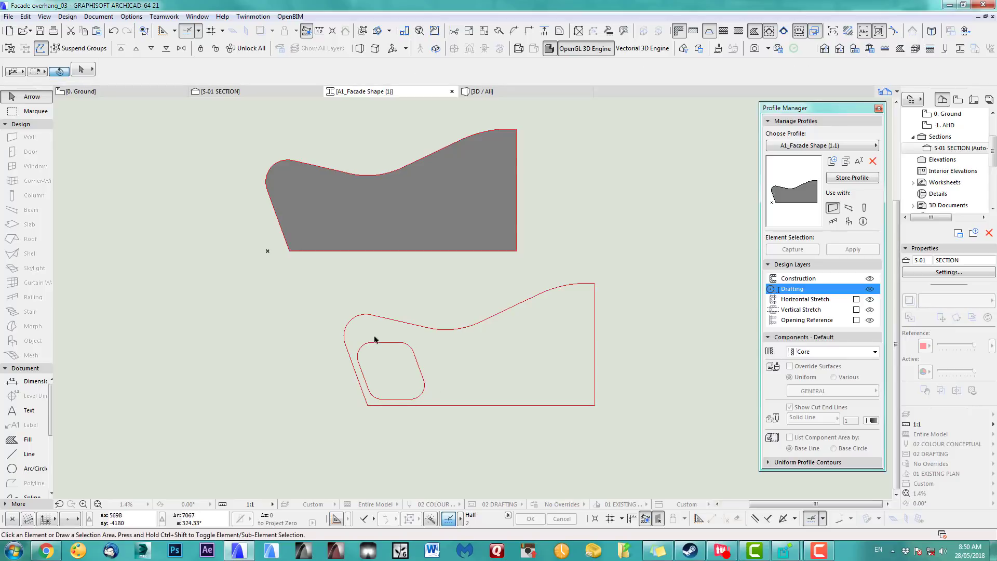
{"action": "left_click_drag", "start_coordinate": [361, 336], "coordinate": [416, 362]}
{"action": "left_click", "coordinate": [368, 384], "text": "shift"}
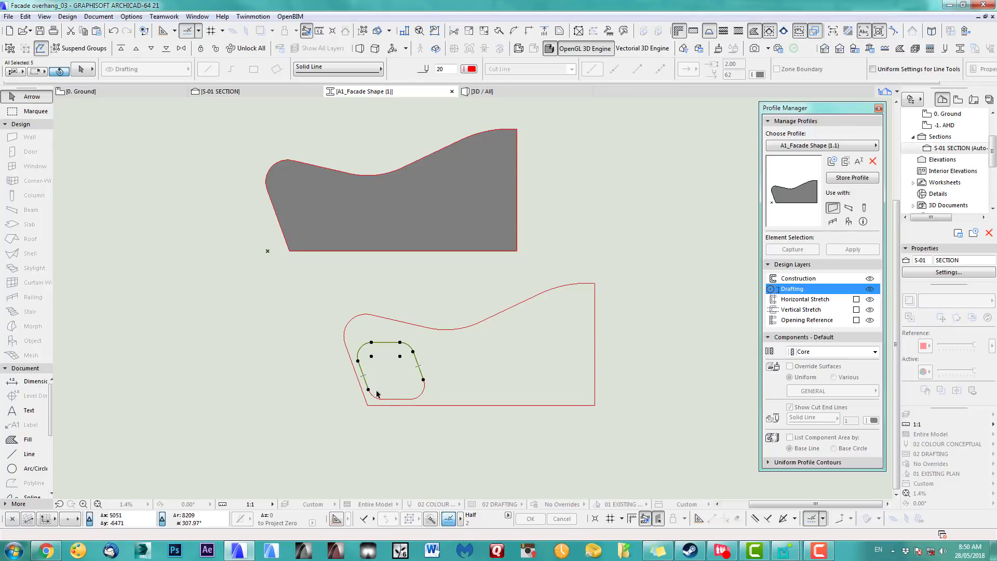
{"action": "left_click", "coordinate": [373, 396], "text": "shift"}
{"action": "left_click", "coordinate": [396, 399], "text": "shift"}
{"action": "left_click", "coordinate": [421, 392], "text": "shift"}
{"action": "key", "text": "ctrl+d"}
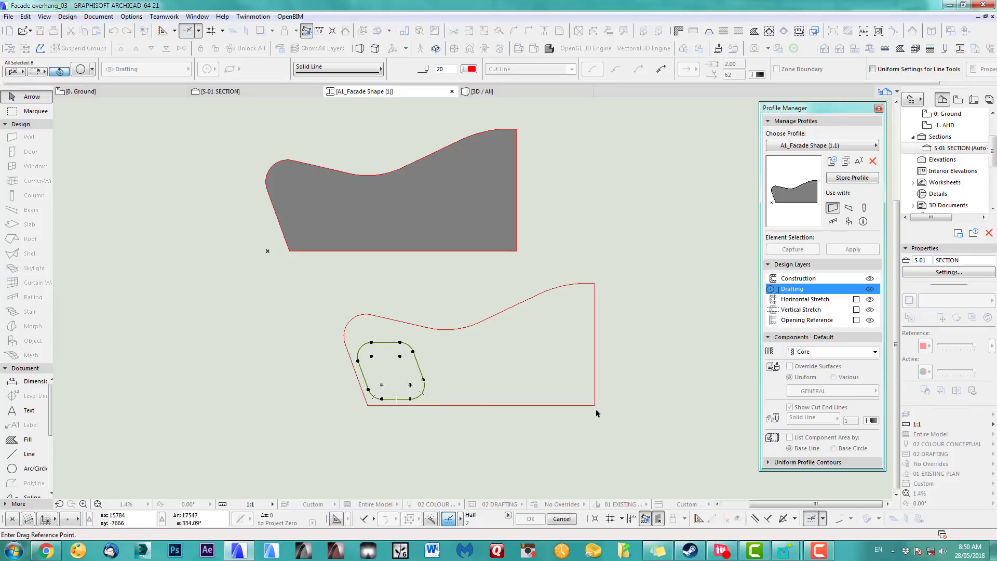
{"action": "left_click", "coordinate": [595, 406]}
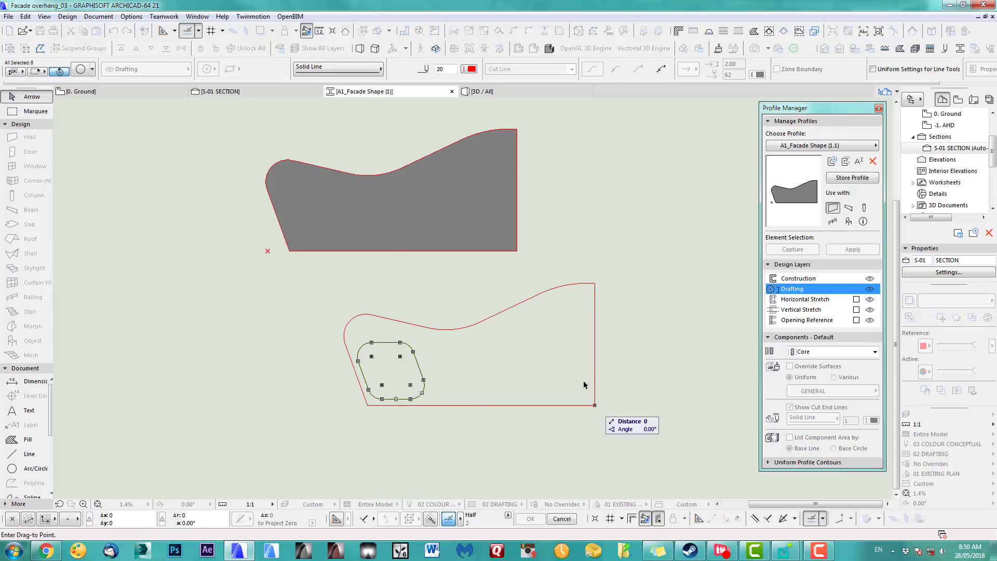
{"action": "left_click", "coordinate": [518, 252]}
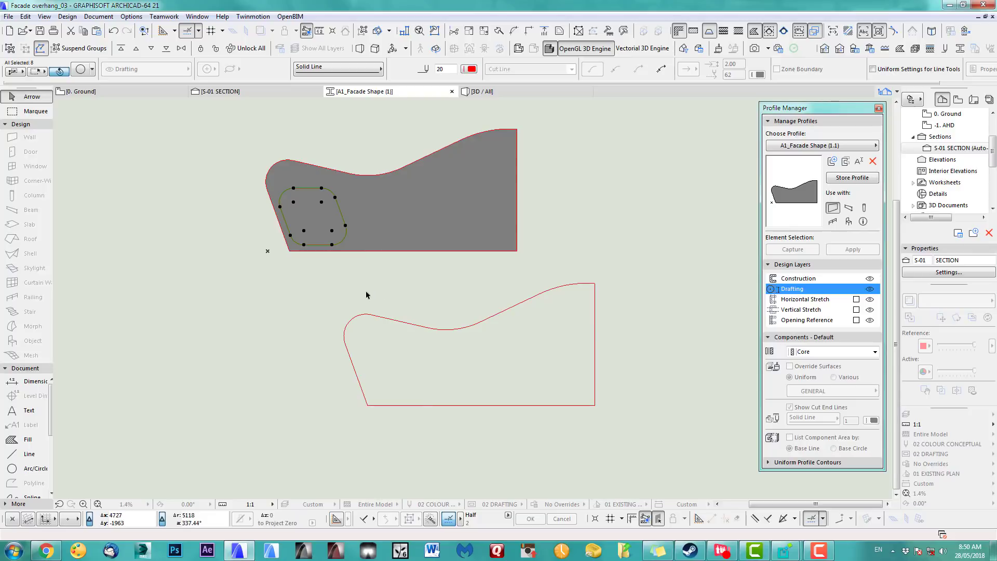
Delete the grey fill of the upper profile and the leftover pasted facade outline below it
{"action": "middle_click_drag", "start_coordinate": [366, 295], "coordinate": [369, 314]}
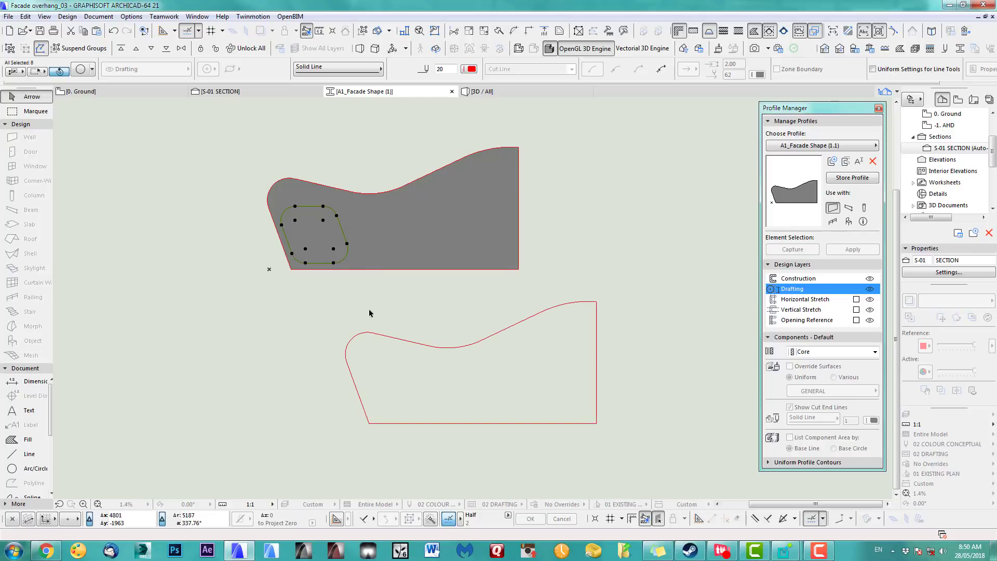
{"action": "left_click", "coordinate": [408, 250]}
{"action": "key", "text": "Delete"}
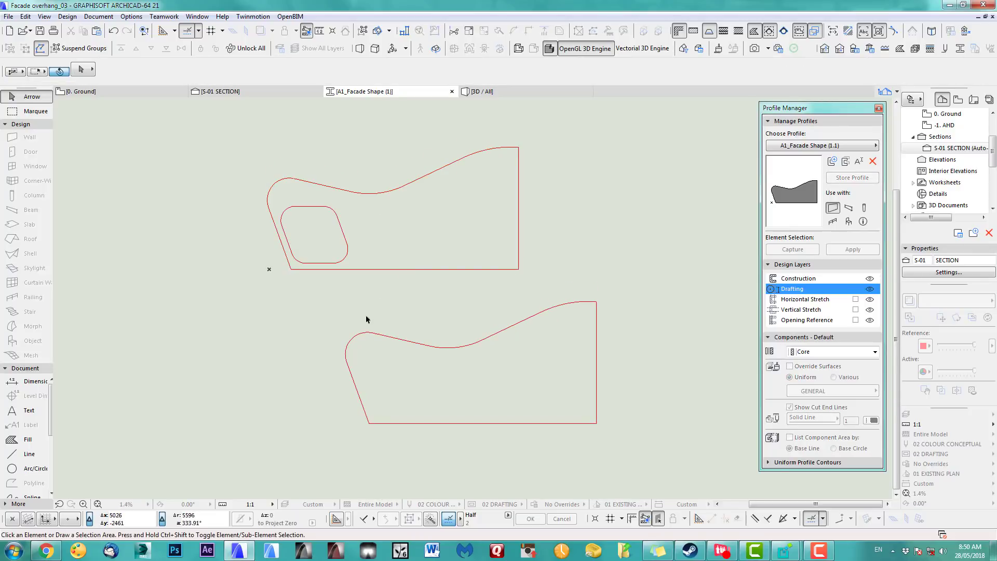
{"action": "left_click_drag", "start_coordinate": [306, 302], "coordinate": [622, 455]}
{"action": "key", "text": "Delete"}
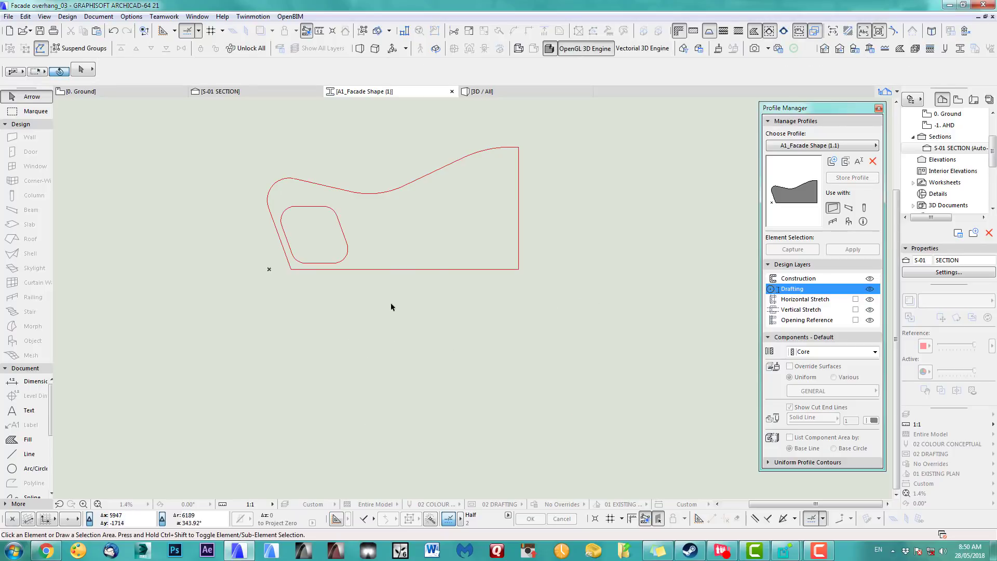
Select all the lines and arcs of the rounded opening and group them
{"action": "scroll", "coordinate": [436, 328], "scroll_direction": "up", "scroll_amount": 3}
{"action": "scroll", "coordinate": [387, 382], "scroll_direction": "down", "scroll_amount": 2}
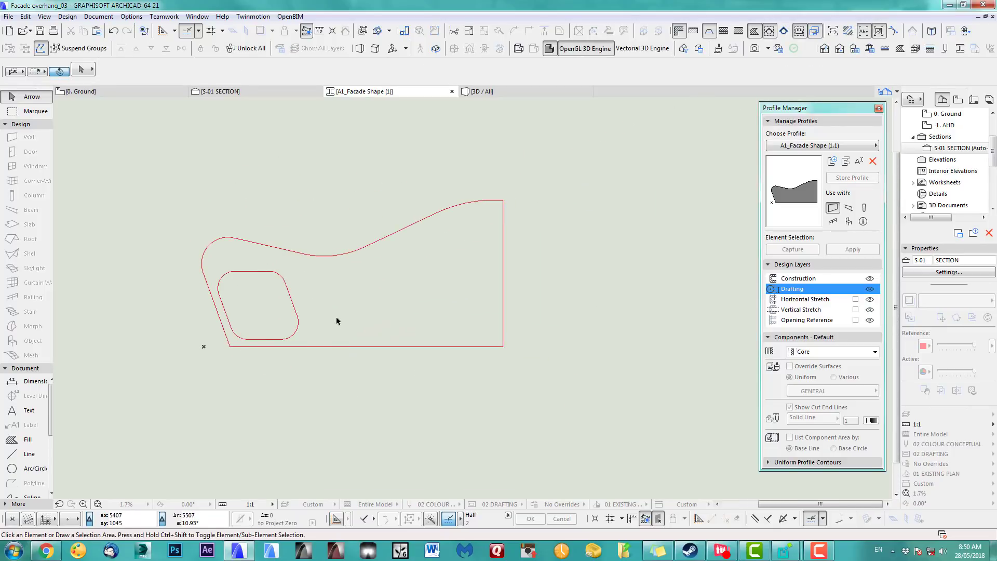
{"action": "scroll", "coordinate": [396, 371], "scroll_direction": "down", "scroll_amount": 2}
{"action": "scroll", "coordinate": [390, 375], "scroll_direction": "up", "scroll_amount": 2}
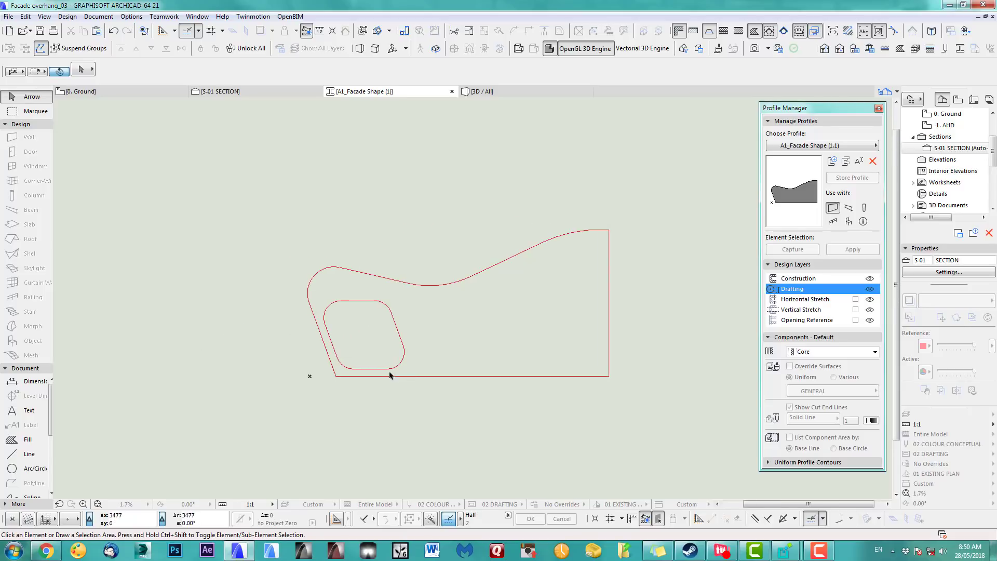
{"action": "left_click", "coordinate": [373, 369]}
{"action": "left_click", "coordinate": [344, 364], "text": "shift"}
{"action": "left_click", "coordinate": [331, 340], "text": "shift"}
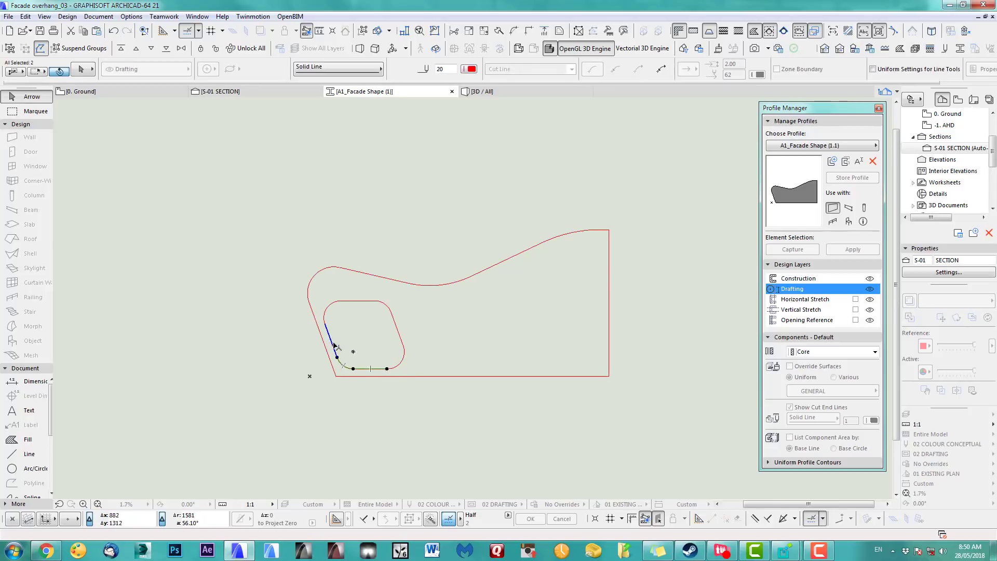
{"action": "left_click", "coordinate": [327, 314], "text": "shift"}
{"action": "left_click", "coordinate": [359, 300], "text": "shift"}
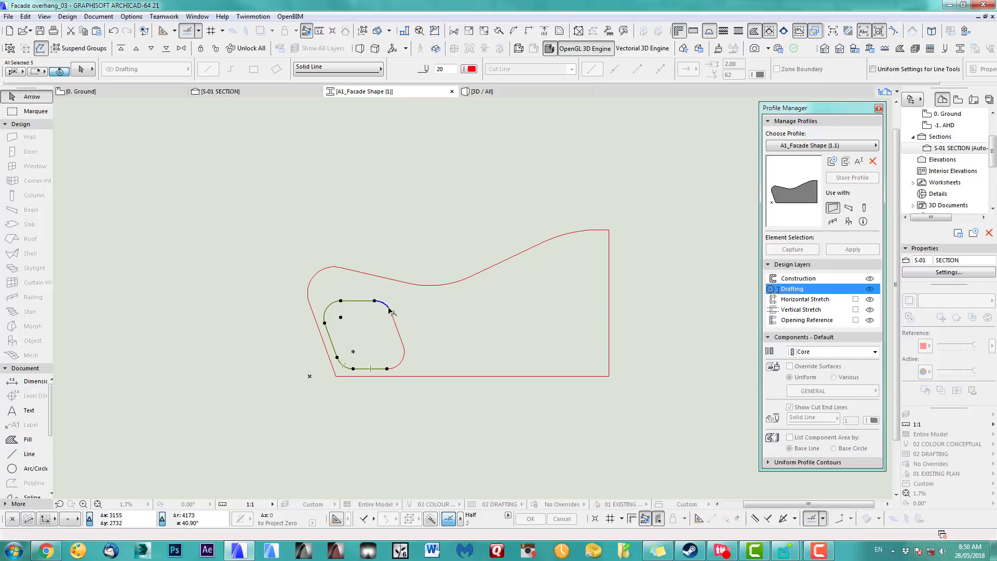
{"action": "left_click", "coordinate": [391, 310], "text": "shift"}
{"action": "left_click", "coordinate": [397, 329], "text": "shift"}
{"action": "left_click", "coordinate": [401, 360], "text": "shift"}
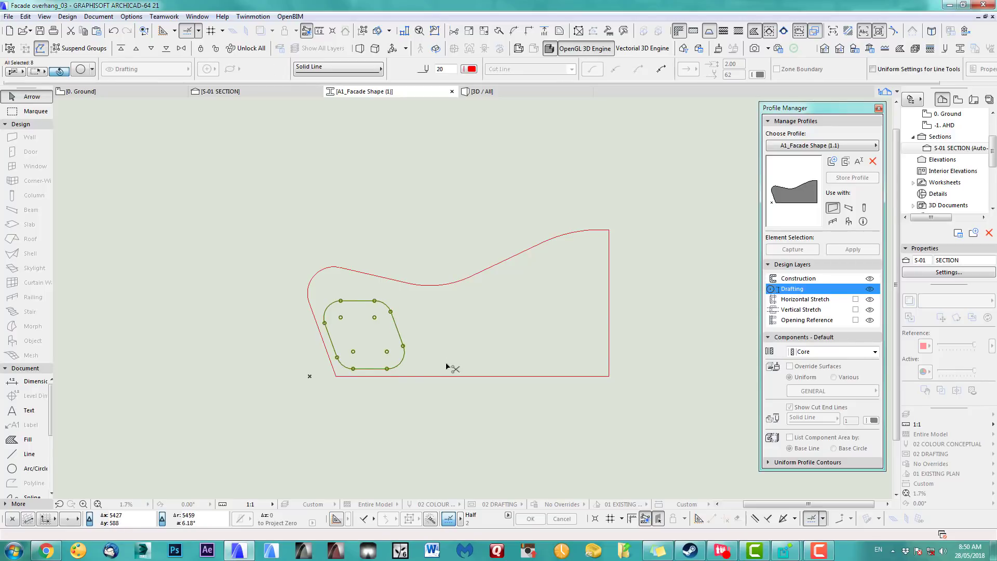
{"action": "key", "text": "ctrl+f"}
{"action": "left_click", "coordinate": [352, 275]}
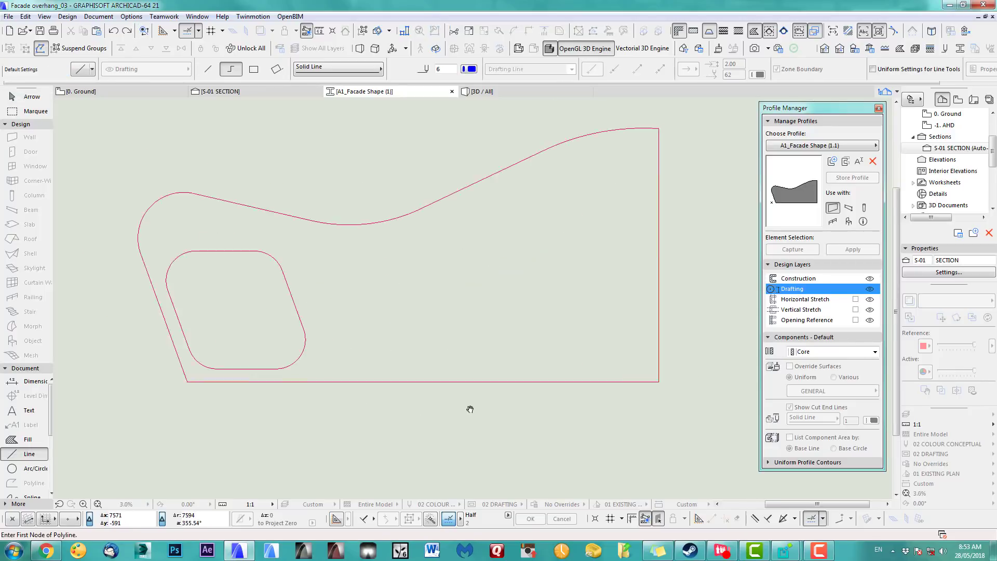
Measure the perpendicular gap between the slanted facade edge and the rounded opening with the Line tool
{"action": "scroll", "coordinate": [467, 405], "scroll_direction": "down", "scroll_amount": 3}
{"action": "scroll", "coordinate": [249, 376], "scroll_direction": "up", "scroll_amount": 2}
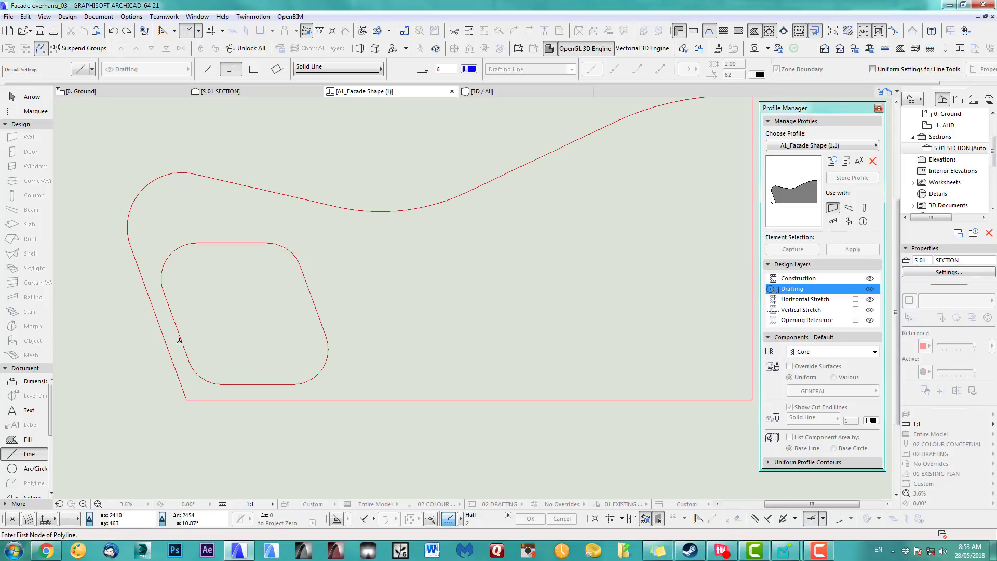
{"action": "left_click", "coordinate": [165, 340]}
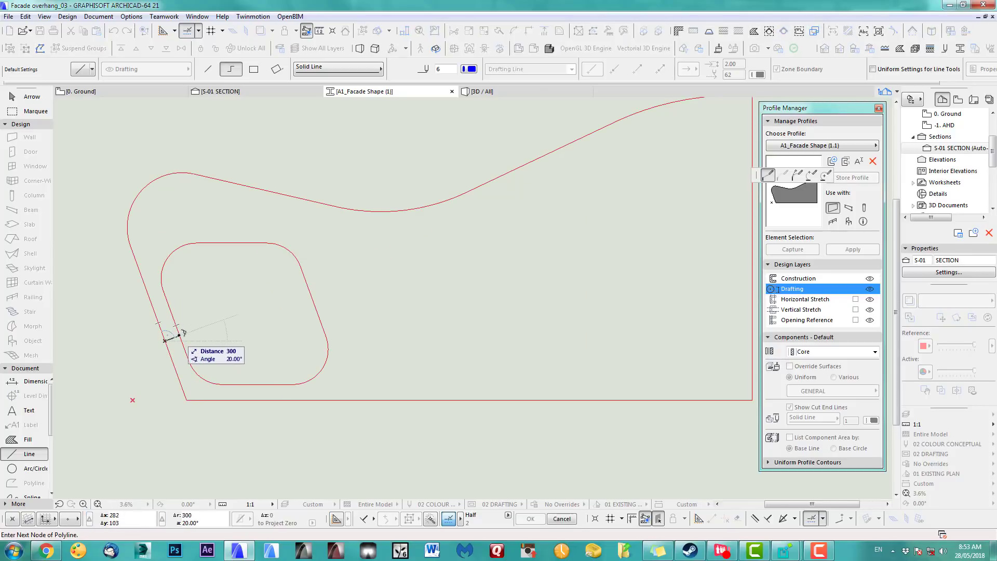
{"action": "key", "text": "Escape"}
{"action": "scroll", "coordinate": [456, 352], "scroll_direction": "down", "scroll_amount": 2}
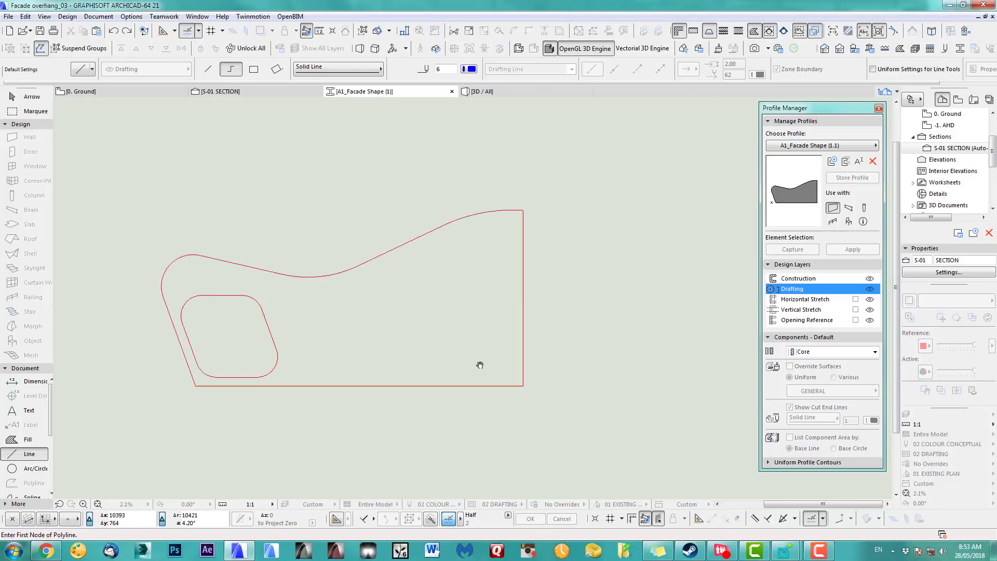
Copy the profile's right vertical edge 300 inward along the X axis
{"action": "left_click", "coordinate": [532, 372], "text": "shift"}
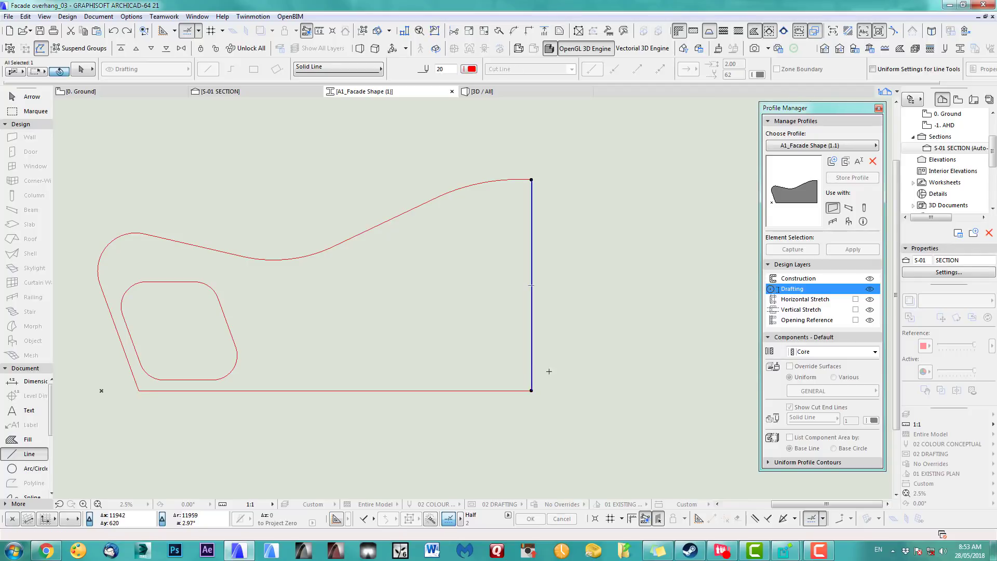
{"action": "key", "text": "ctrl+d"}
{"action": "left_click", "coordinate": [555, 375]}
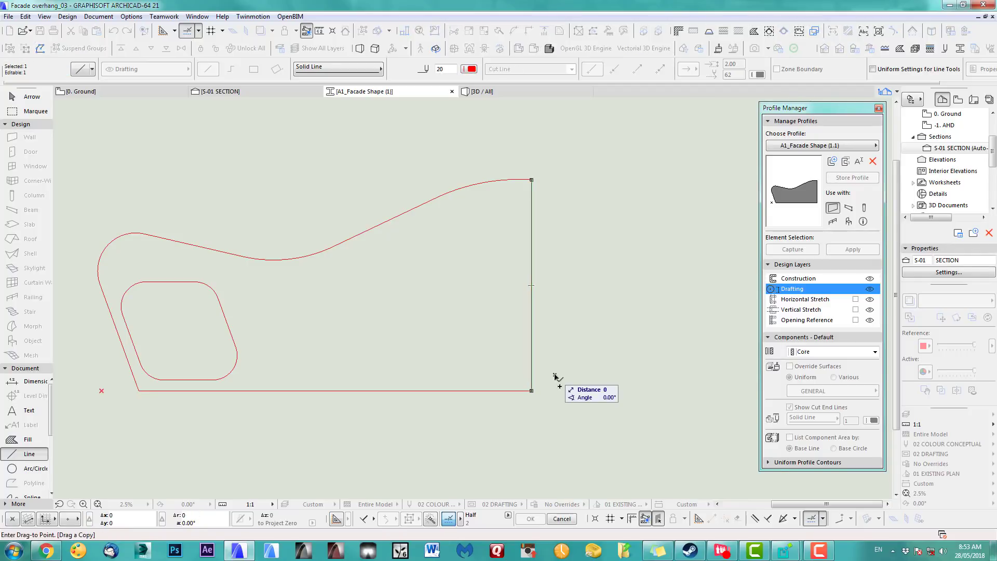
{"action": "type", "text": "x300-"}
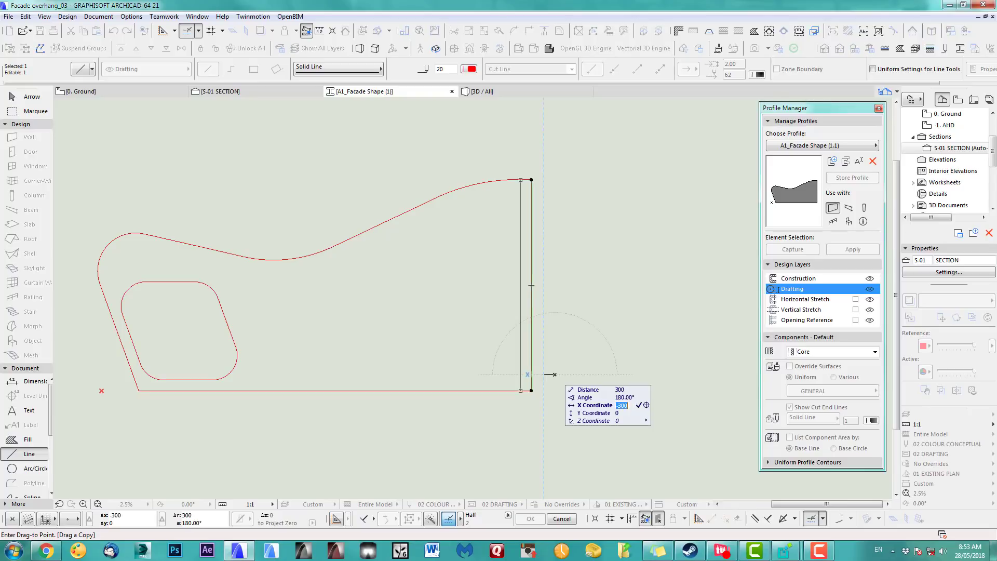
{"action": "key", "text": "Return"}
{"action": "key", "text": "Escape"}
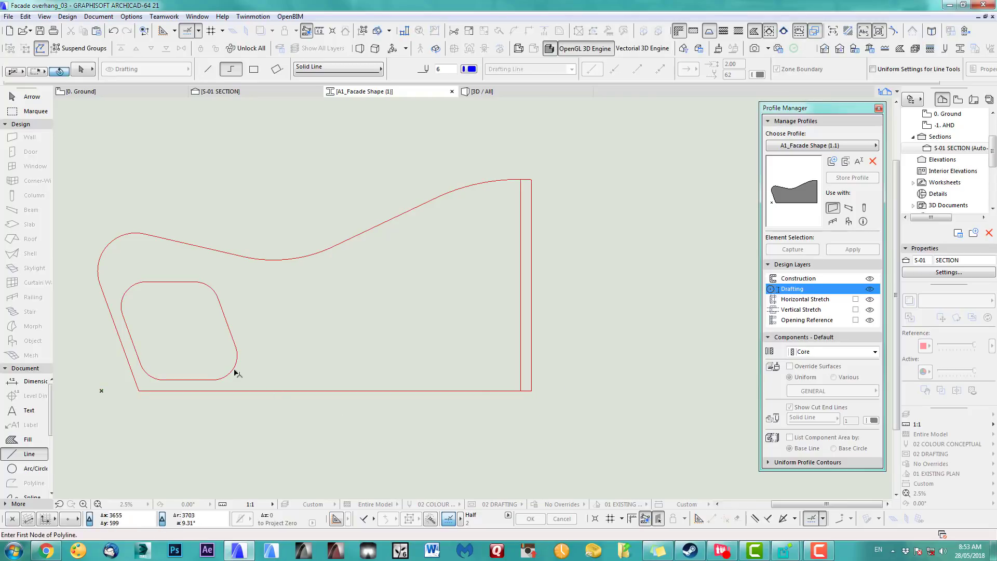
Multiply the rounded opening horizontally with 2 distributed copies, ending at the inner vertical guide line
{"action": "left_click", "coordinate": [234, 370], "text": "shift"}
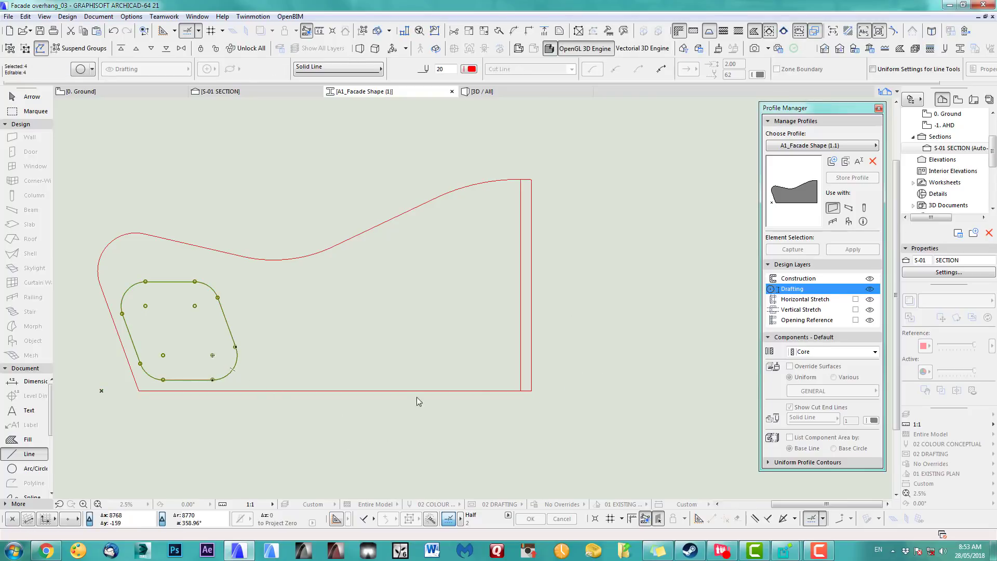
{"action": "key", "text": "ctrl+u"}
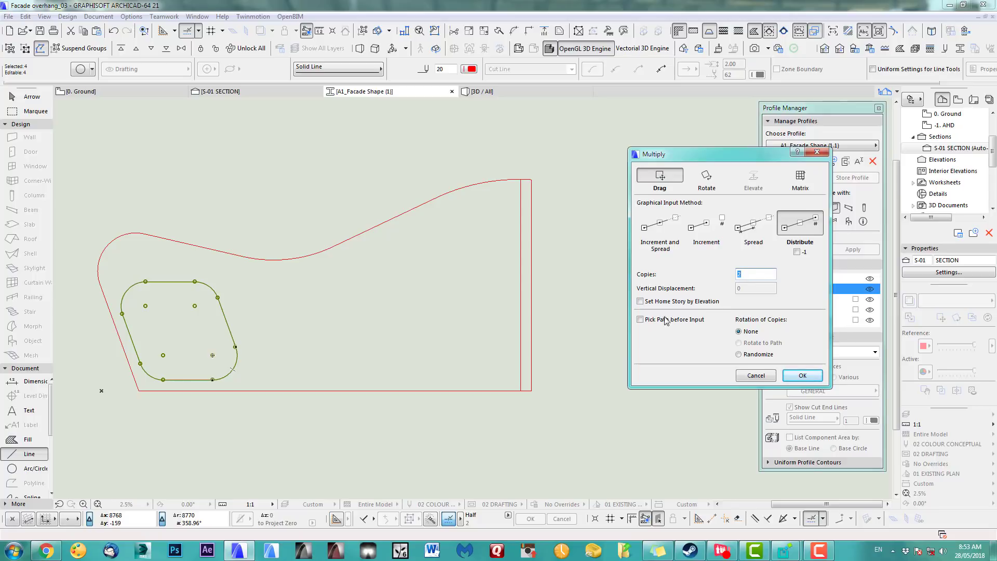
{"action": "left_click", "coordinate": [802, 376]}
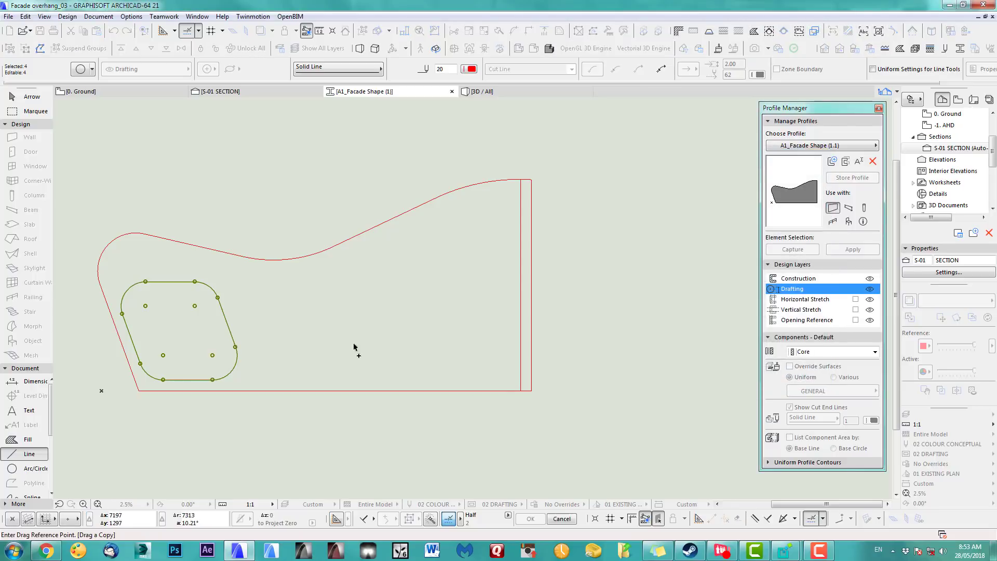
{"action": "left_click", "coordinate": [238, 356]}
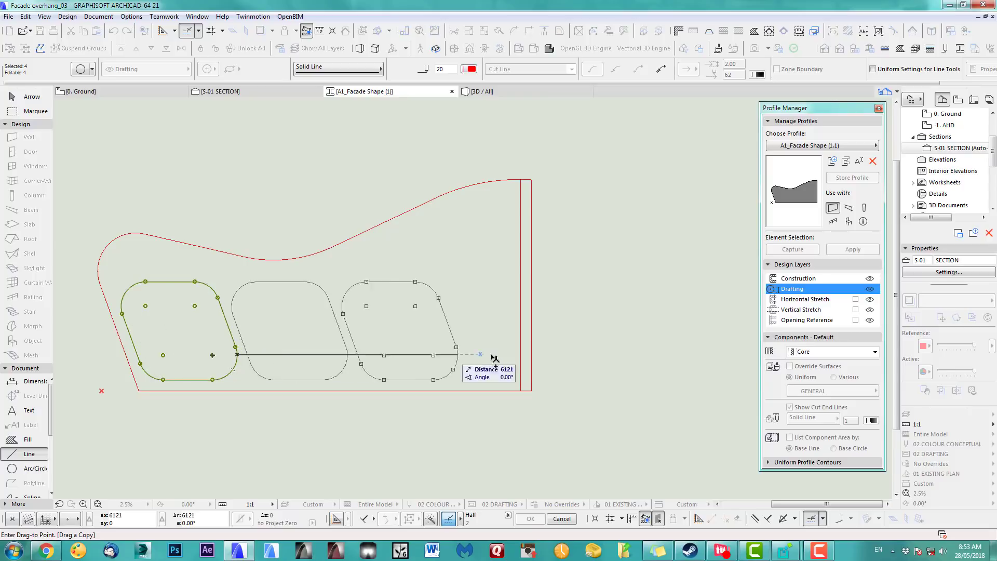
{"action": "left_click", "coordinate": [525, 358]}
{"action": "key", "text": "Escape"}
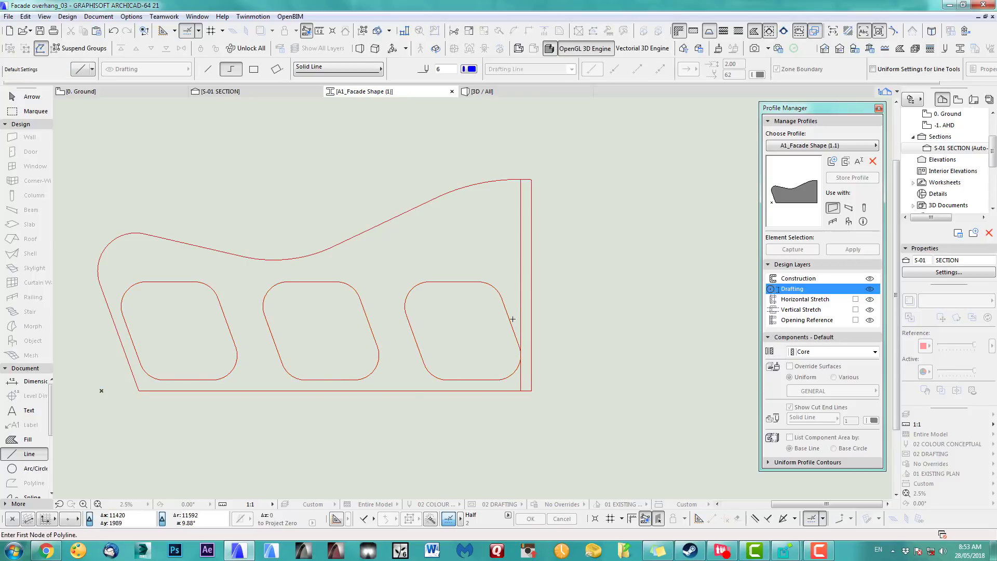
Delete the inner vertical guide line beside the profile's right edge
{"action": "left_click", "coordinate": [522, 317], "text": "shift"}
{"action": "key", "text": "Delete"}
{"action": "key", "text": "c"}
{"action": "scroll", "coordinate": [419, 390], "scroll_direction": "down", "scroll_amount": 2}
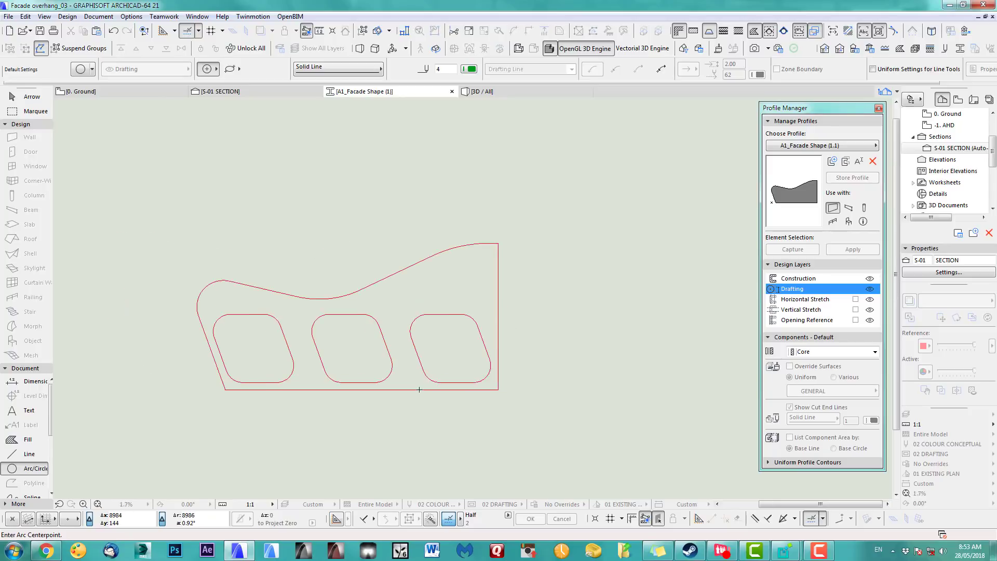
{"action": "scroll", "coordinate": [244, 385], "scroll_direction": "up", "scroll_amount": 2}
{"action": "scroll", "coordinate": [385, 321], "scroll_direction": "down", "scroll_amount": 2}
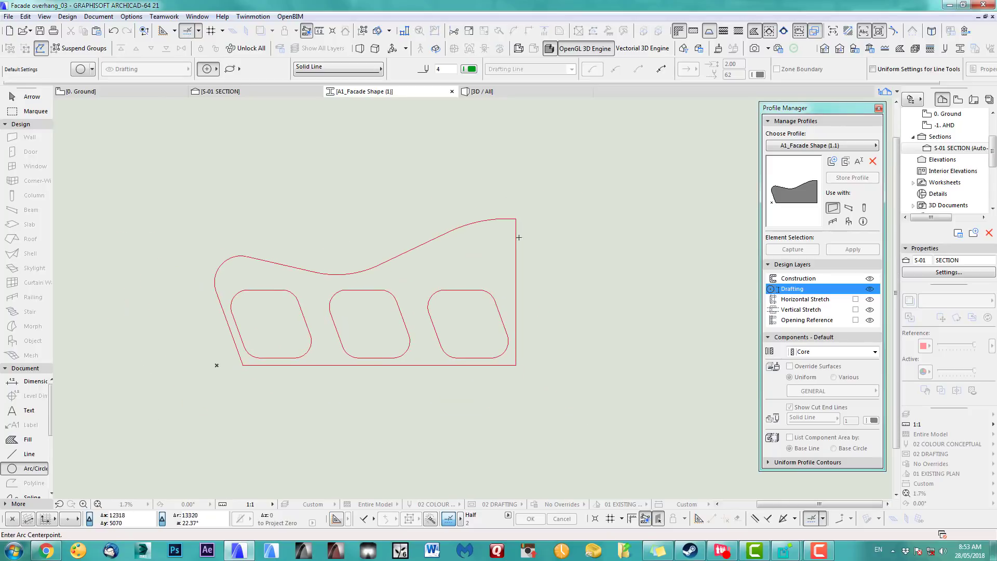
Create a construction fill that follows the entire wavy facade outline
{"action": "left_click", "coordinate": [30, 442]}
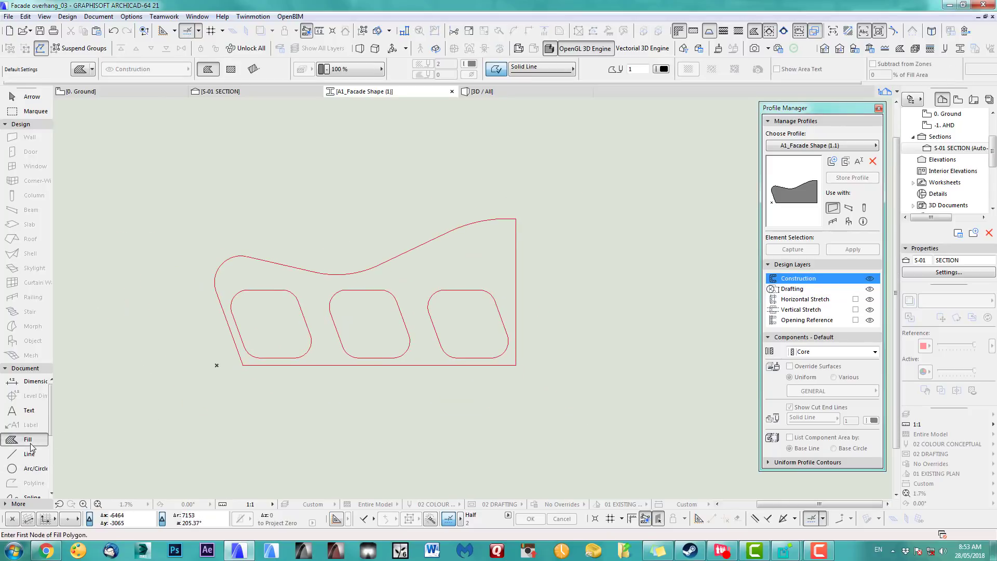
{"action": "left_click", "coordinate": [319, 293]}
{"action": "left_click", "coordinate": [473, 183]}
{"action": "left_click", "coordinate": [496, 237]}
{"action": "scroll", "coordinate": [561, 359], "scroll_direction": "up", "scroll_amount": 2}
{"action": "middle_click_drag", "start_coordinate": [561, 359], "coordinate": [633, 362]}
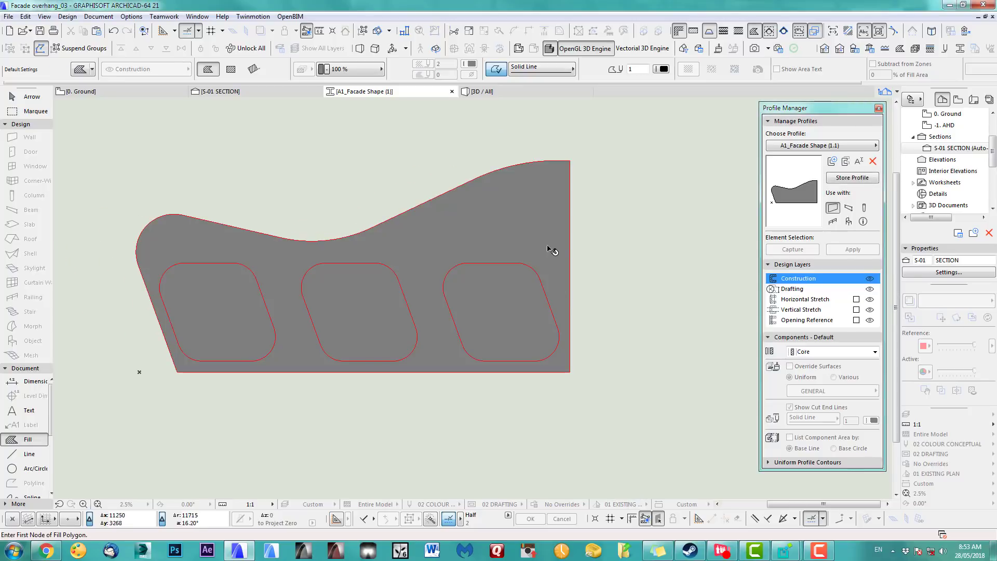
Cut the three rounded openings out of the facade fill
{"action": "left_click", "coordinate": [552, 249], "text": "shift"}
{"action": "left_click", "coordinate": [525, 299]}
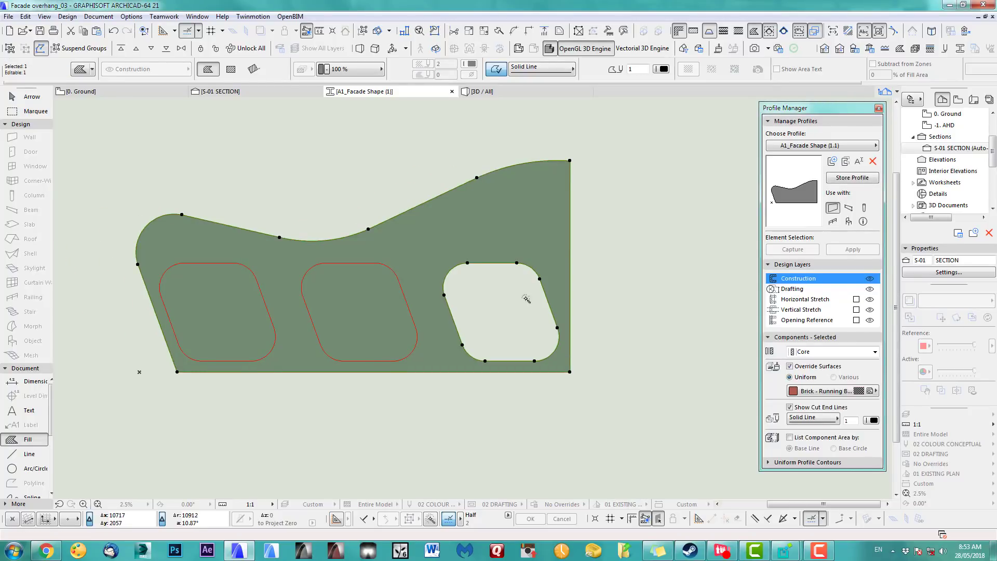
{"action": "left_click", "coordinate": [368, 319]}
{"action": "left_click", "coordinate": [248, 327]}
{"action": "scroll", "coordinate": [409, 414], "scroll_direction": "down", "scroll_amount": 2}
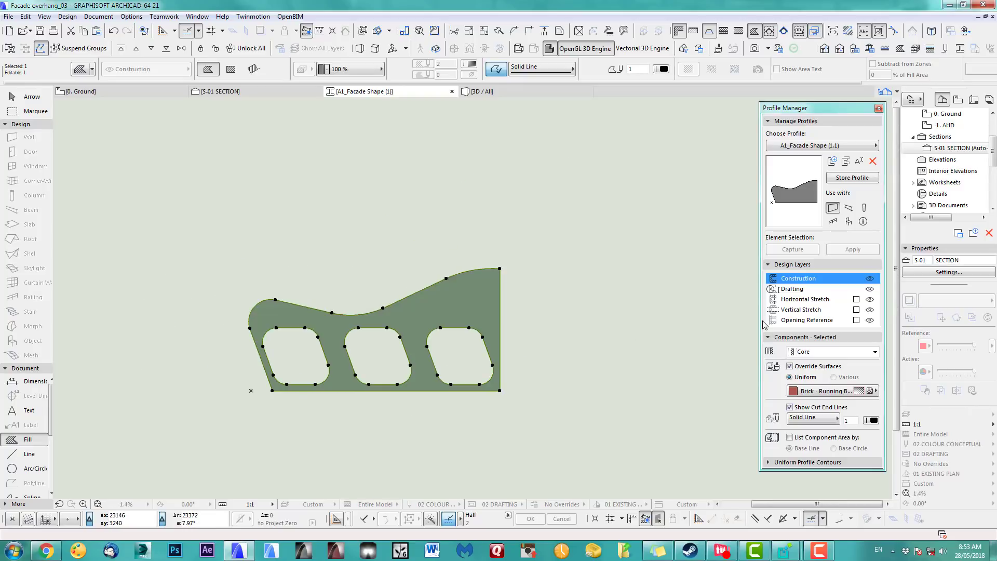
Set the facade fill's surface override to ART_WallExt1 and store the profile
{"action": "left_click", "coordinate": [820, 391]}
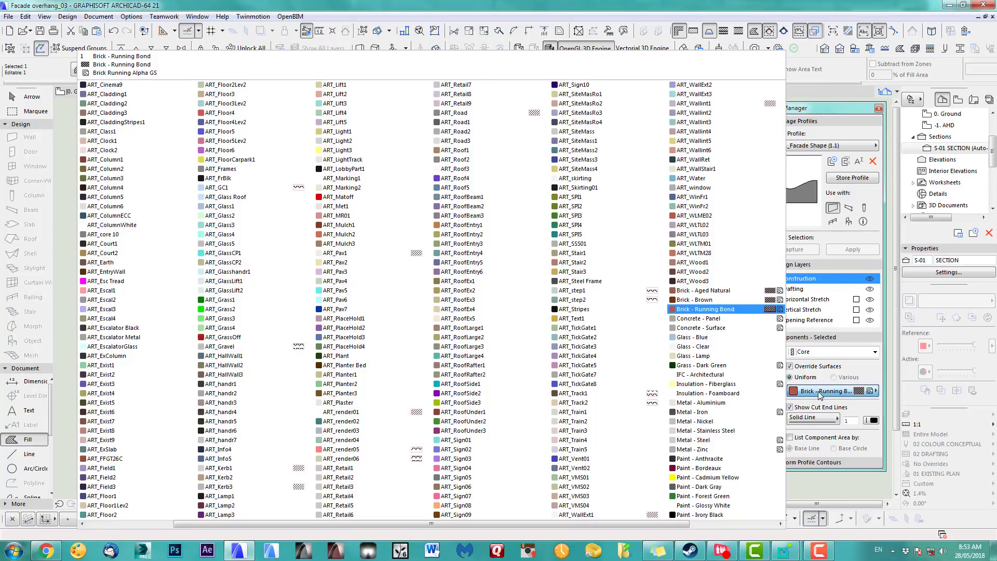
{"action": "left_click", "coordinate": [601, 515]}
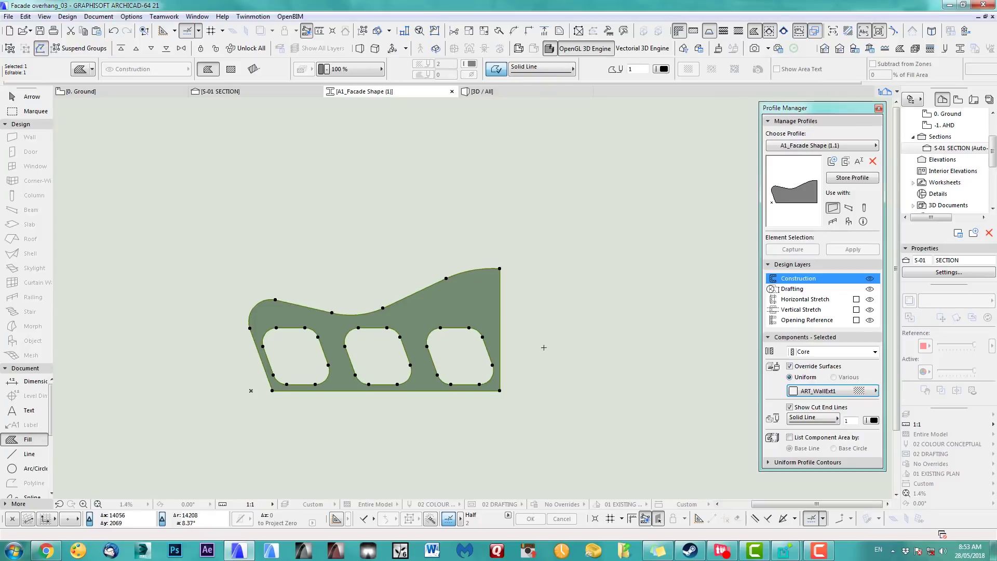
{"action": "key", "text": "Escape"}
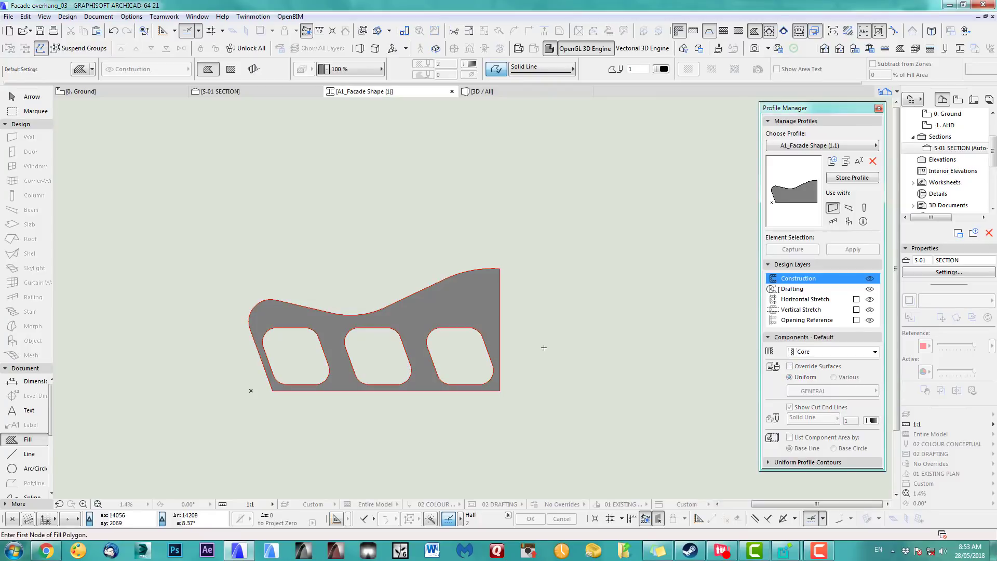
{"action": "left_click", "coordinate": [851, 178]}
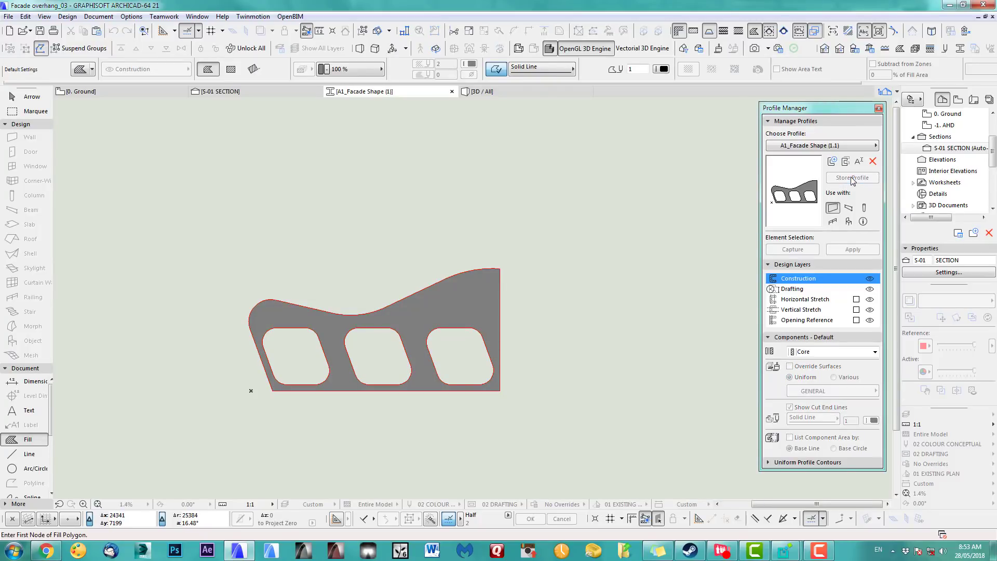
Change the front facade wall's profile to A1_Facade Shape (1.1) in the 3D view
{"action": "key", "text": "F2"}
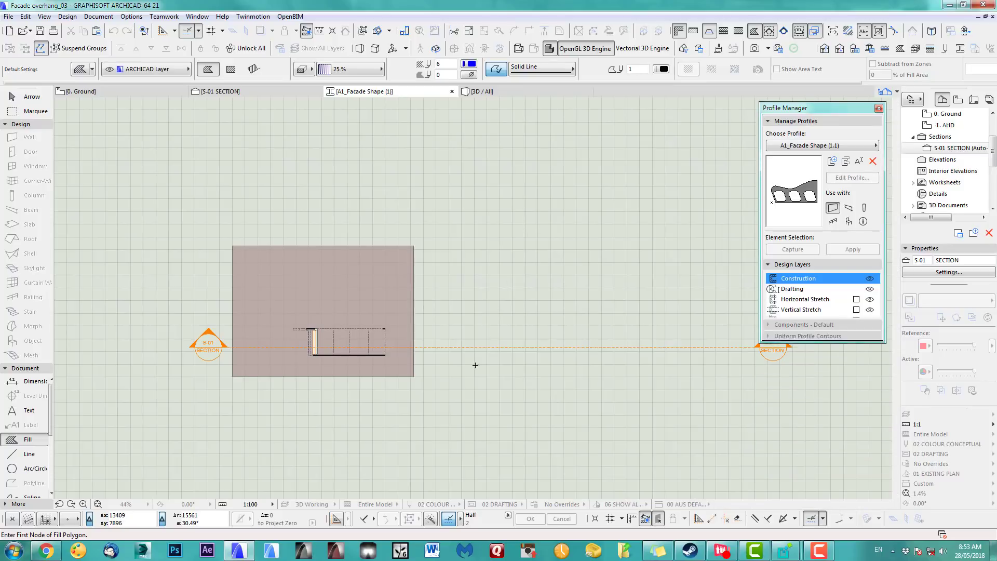
{"action": "key", "text": "F3"}
{"action": "middle_click_drag", "start_coordinate": [422, 429], "coordinate": [472, 296], "text": "shift"}
{"action": "left_click", "coordinate": [32, 110]}
{"action": "left_click", "coordinate": [32, 96]}
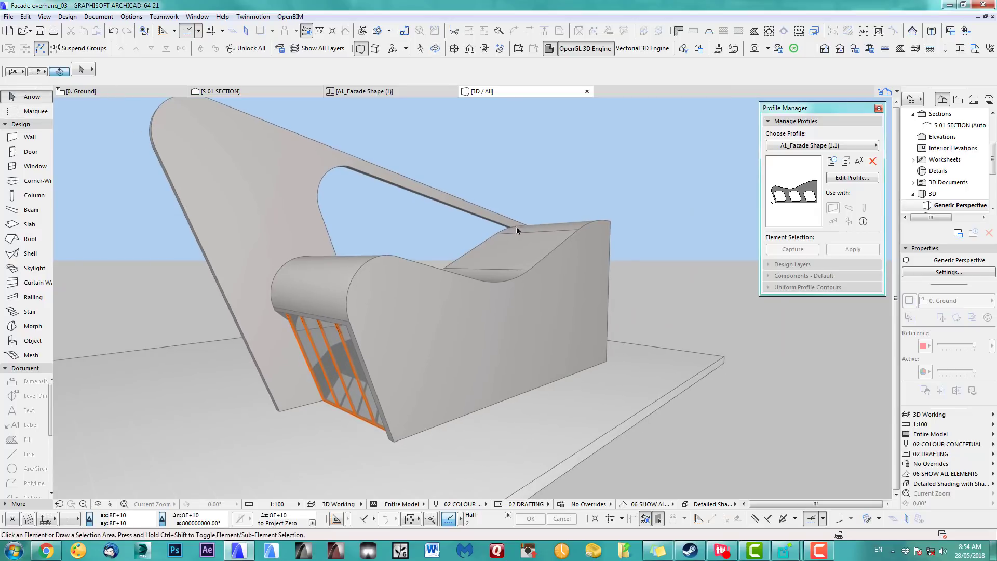
{"action": "left_click", "coordinate": [462, 356]}
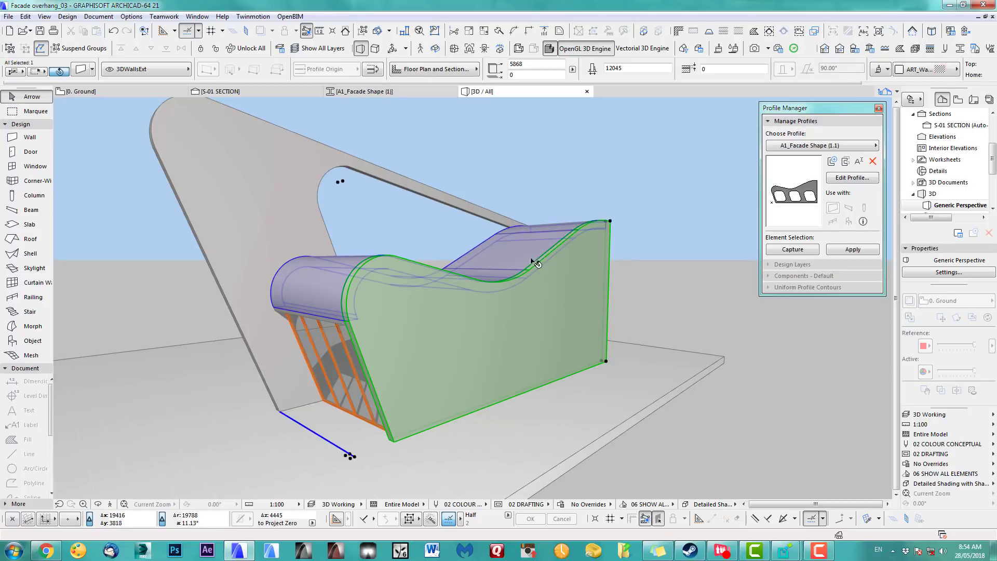
{"action": "left_click", "coordinate": [80, 71]}
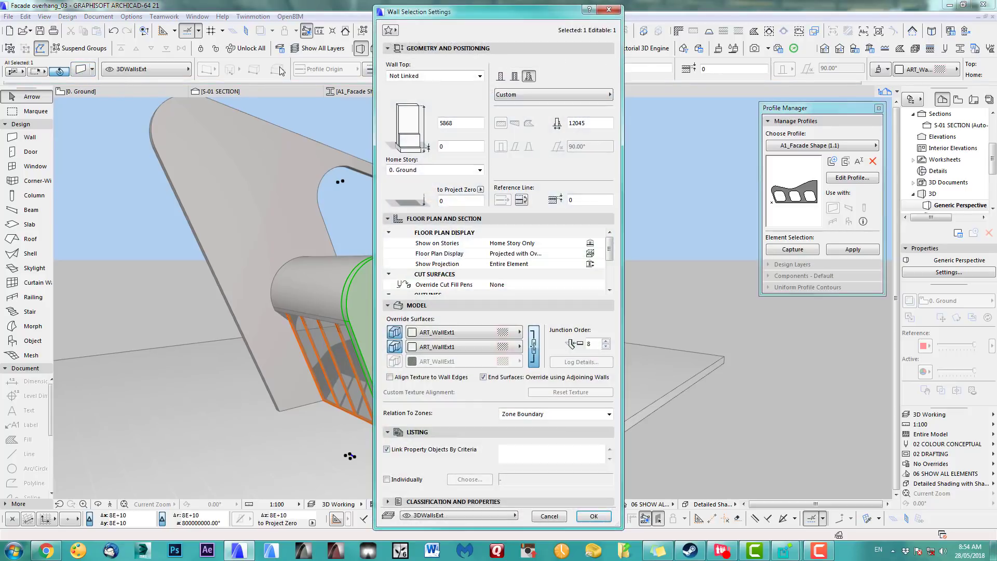
{"action": "left_click", "coordinate": [529, 97]}
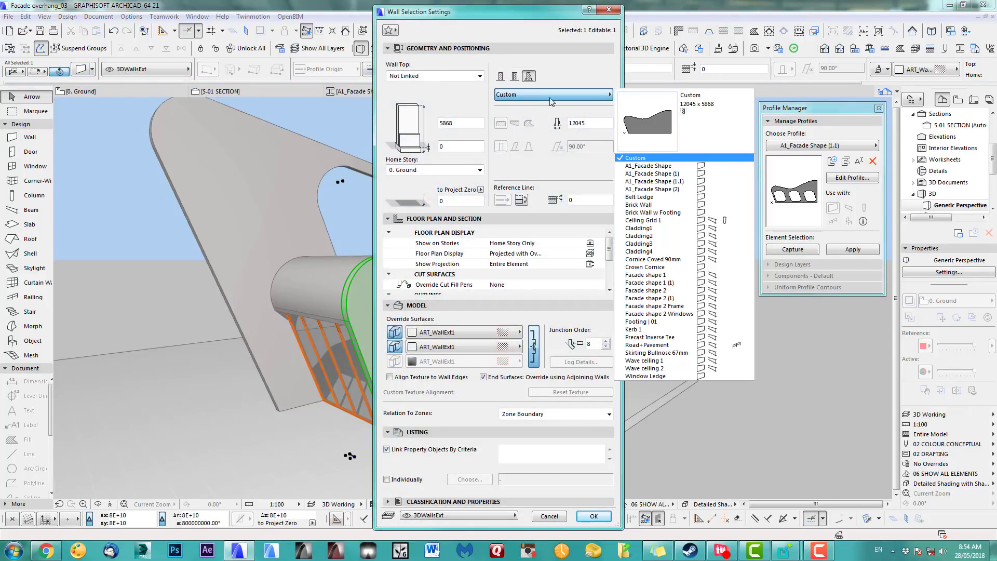
{"action": "left_click", "coordinate": [651, 181]}
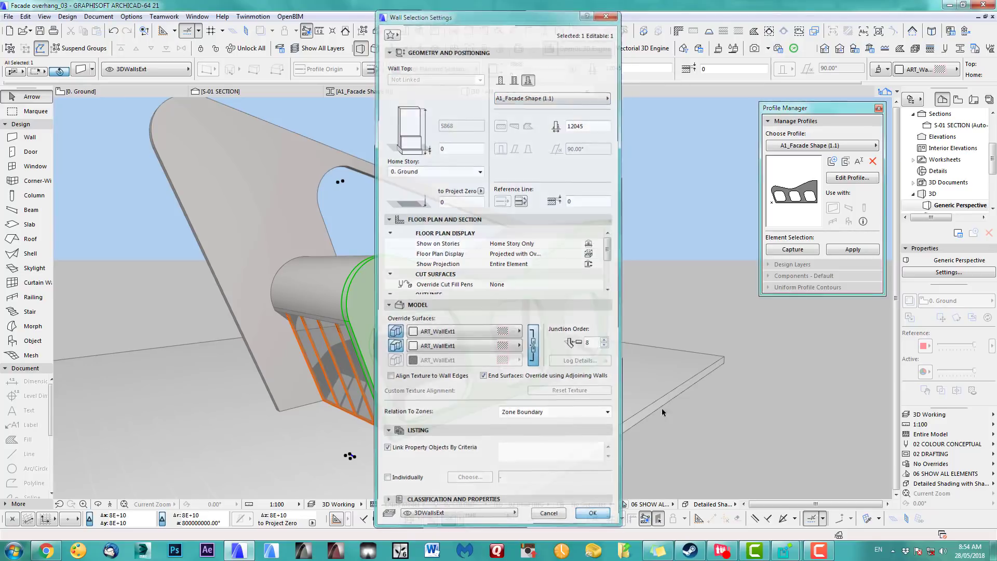
{"action": "left_click", "coordinate": [646, 258]}
{"action": "middle_click_drag", "start_coordinate": [626, 362], "coordinate": [609, 320], "text": "shift"}
{"action": "middle_click_drag", "start_coordinate": [540, 332], "coordinate": [546, 335]}
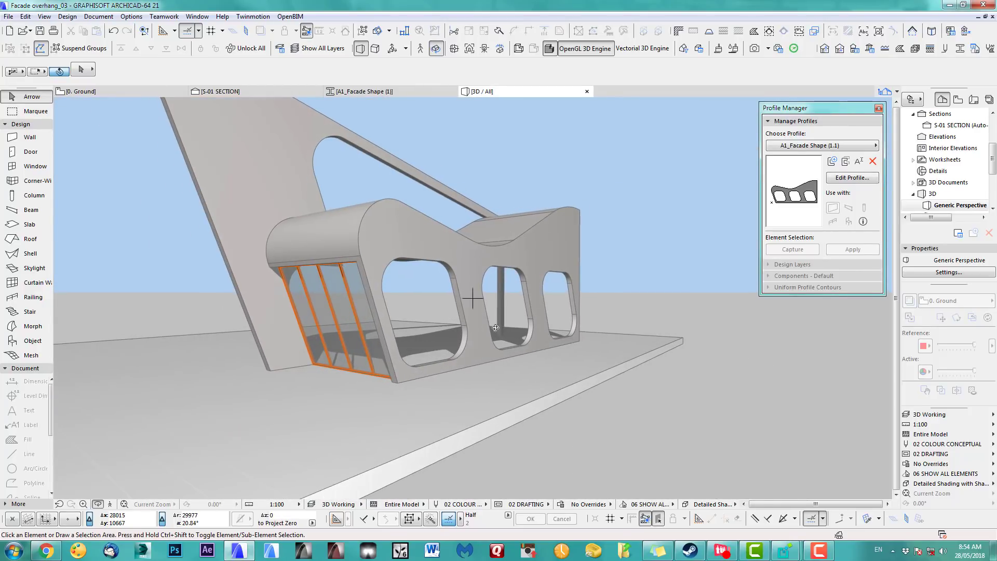
Examine the finished window's frame, mullion and glass fills in the S-01 section
{"action": "key", "text": "F2"}
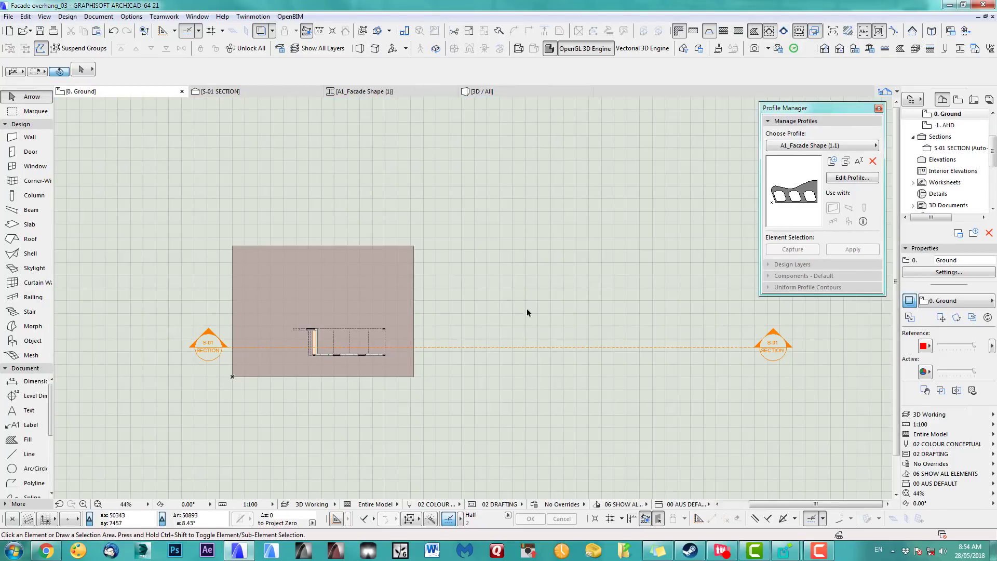
{"action": "left_click", "coordinate": [220, 92]}
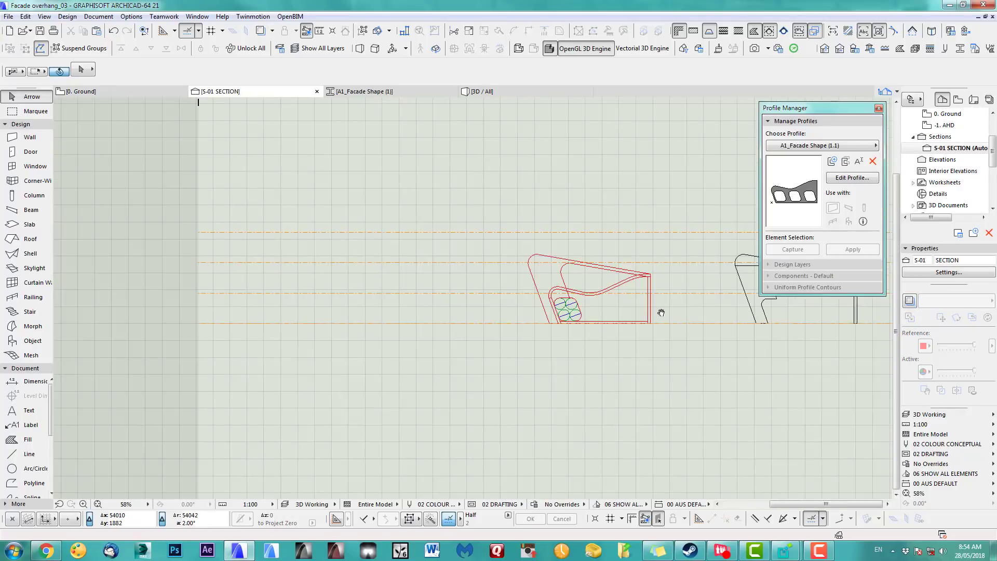
{"action": "scroll", "coordinate": [484, 318], "scroll_direction": "up", "scroll_amount": 10}
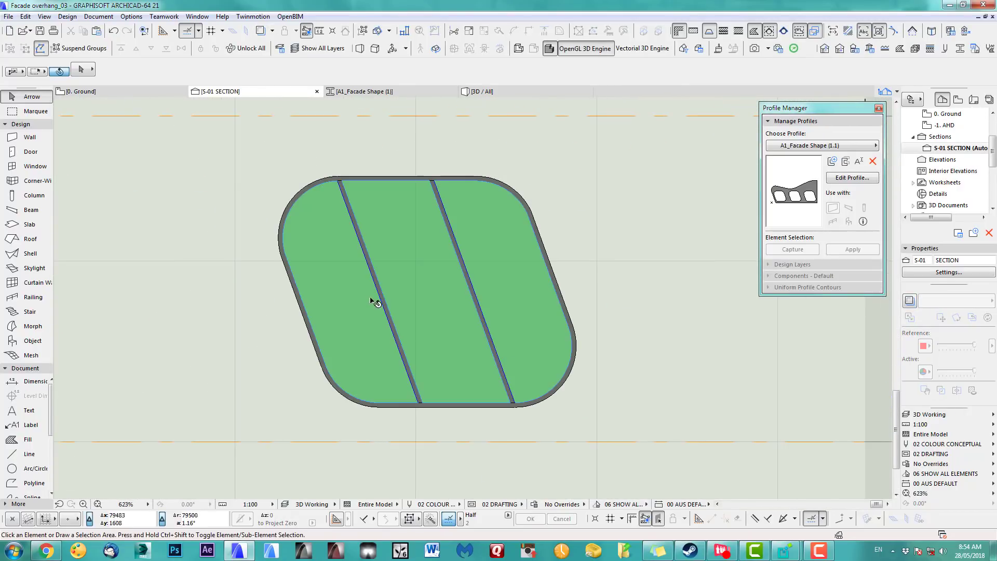
{"action": "left_click", "coordinate": [357, 312]}
{"action": "left_click", "coordinate": [443, 312]}
{"action": "left_click", "coordinate": [521, 307]}
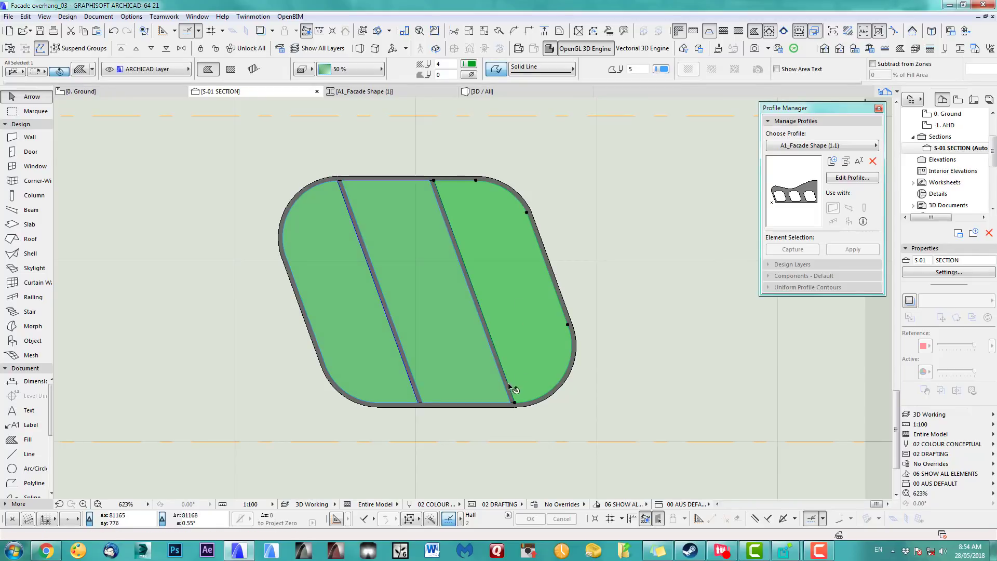
{"action": "scroll", "coordinate": [511, 389], "scroll_direction": "up", "scroll_amount": 8}
{"action": "scroll", "coordinate": [517, 418], "scroll_direction": "down", "scroll_amount": 9}
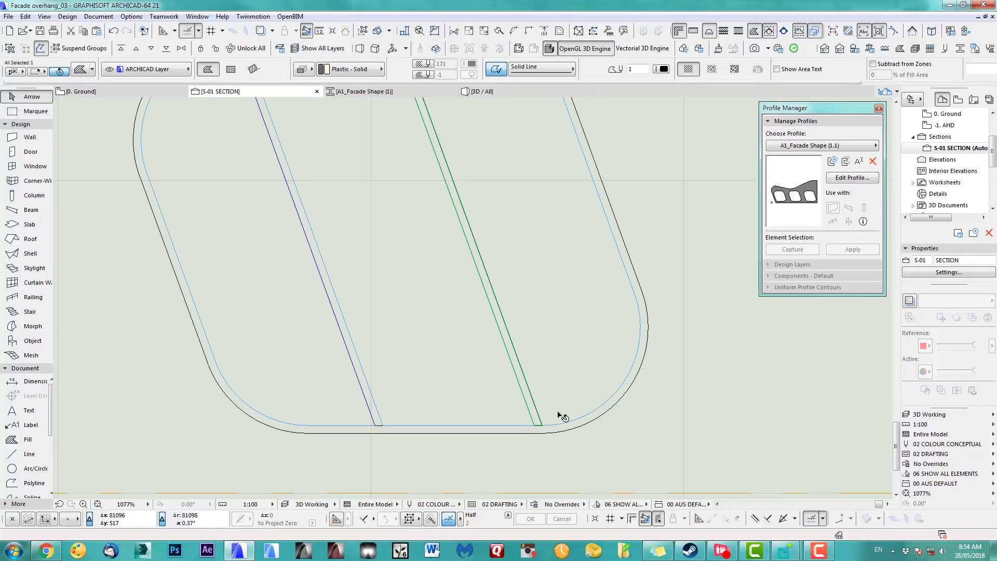
Copy the rounded opening outline horizontally into the free space between the facade linework and the coloured profile fills
{"action": "scroll", "coordinate": [562, 350], "scroll_direction": "down", "scroll_amount": 4}
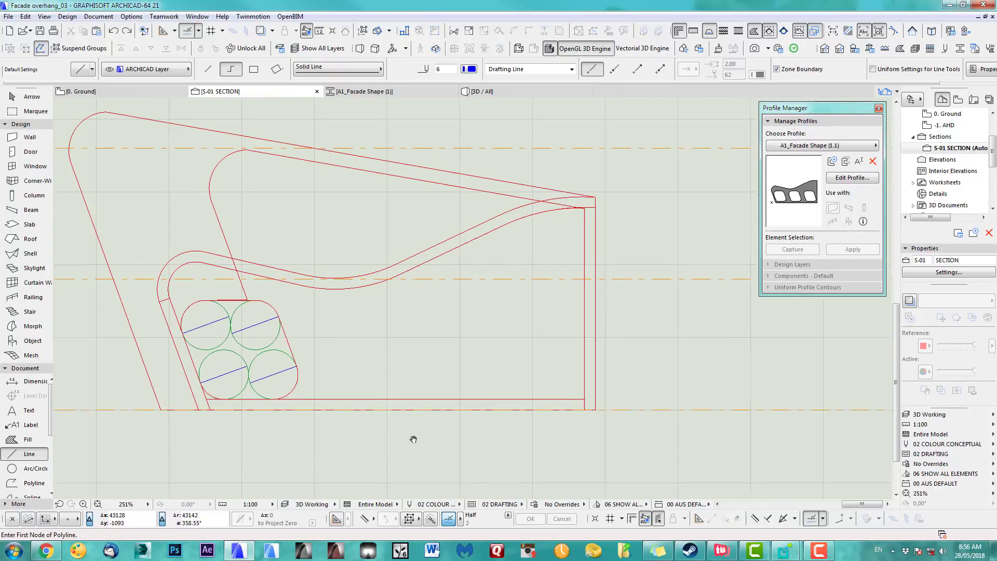
{"action": "scroll", "coordinate": [438, 393], "scroll_direction": "up", "scroll_amount": 1}
{"action": "middle_click_drag", "start_coordinate": [438, 394], "coordinate": [397, 415]}
{"action": "left_click", "coordinate": [310, 316], "text": "shift"}
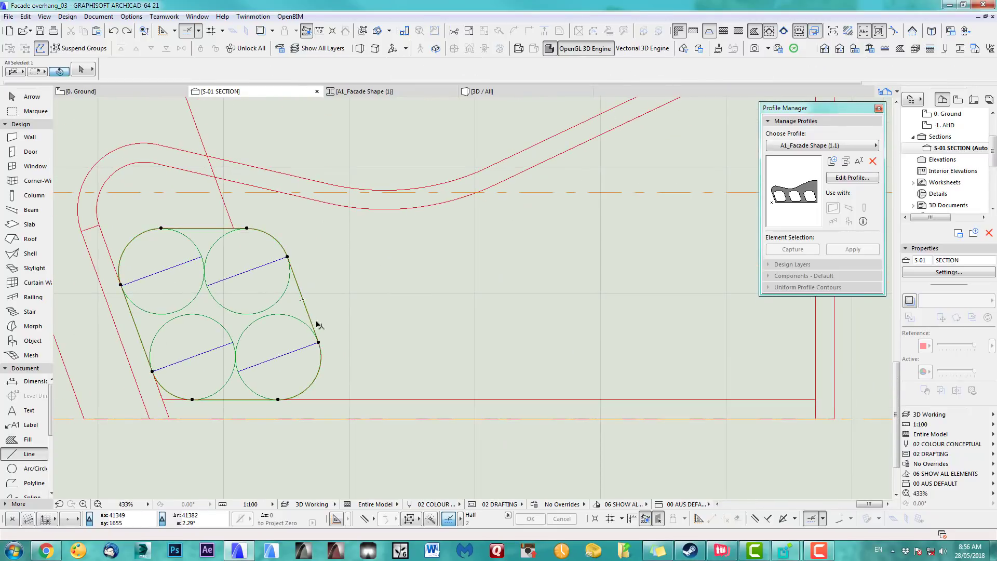
{"action": "scroll", "coordinate": [320, 327], "scroll_direction": "down", "scroll_amount": 5}
{"action": "middle_click_drag", "start_coordinate": [374, 347], "coordinate": [408, 359]}
{"action": "scroll", "coordinate": [369, 382], "scroll_direction": "down", "scroll_amount": 2}
{"action": "key", "text": "ctrl+shift+d"}
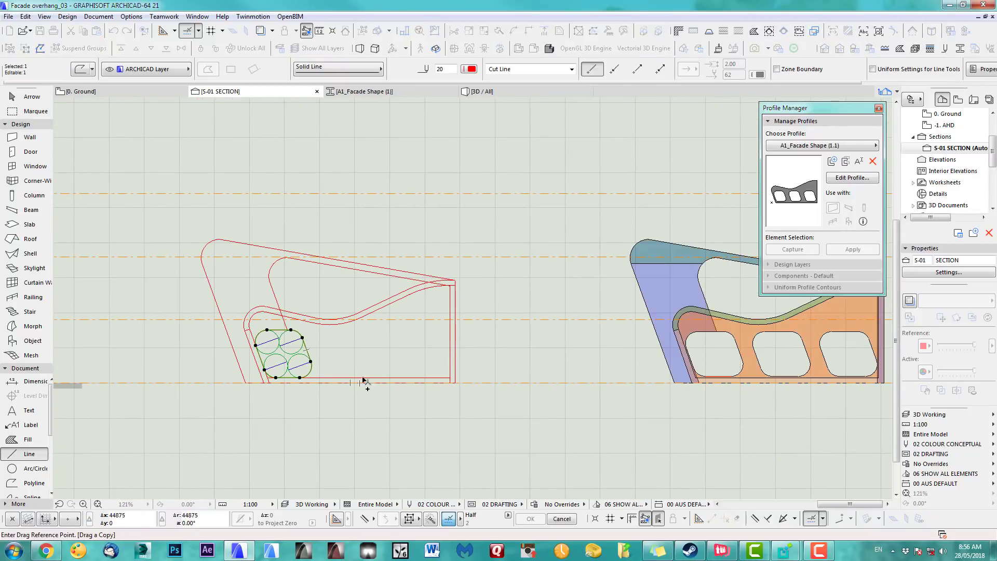
{"action": "left_click", "coordinate": [310, 361]}
{"action": "left_click", "coordinate": [548, 356], "text": "shift"}
{"action": "scroll", "coordinate": [548, 356], "scroll_direction": "up", "scroll_amount": 5}
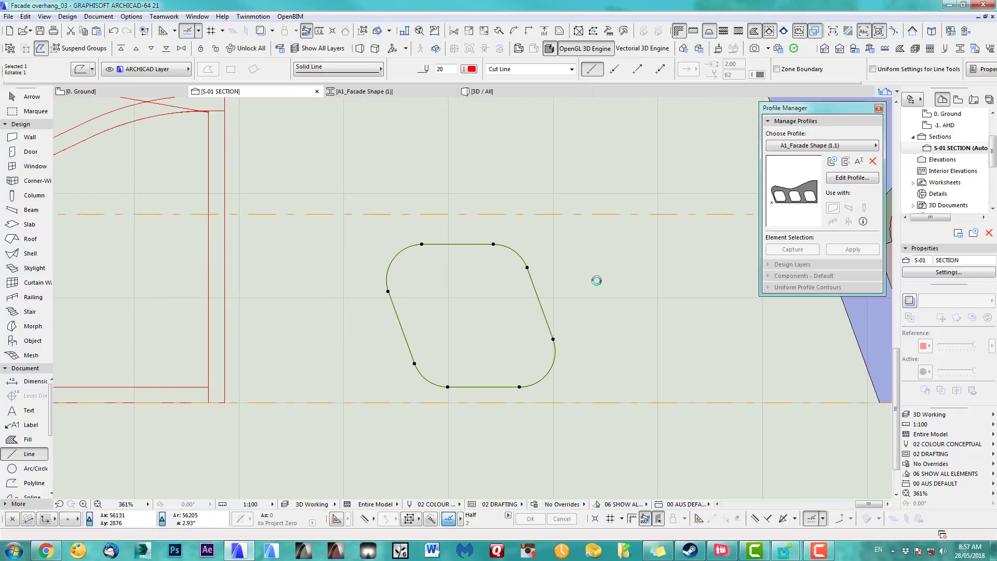
{"action": "key", "text": "Escape"}
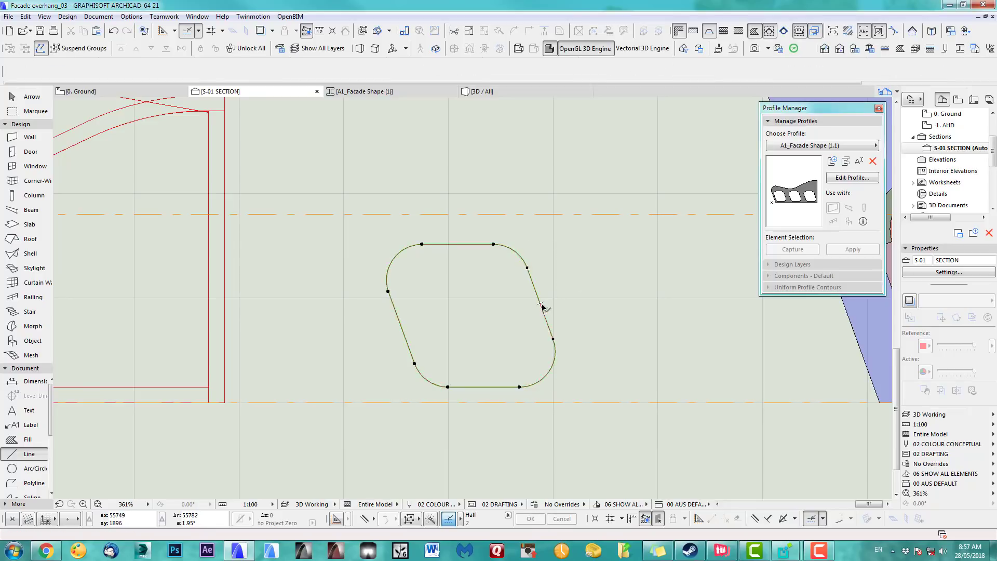
Offset a copy of the rounded outline slightly inward to form the window frame's inner edge
{"action": "left_click", "coordinate": [541, 307]}
{"action": "scroll", "coordinate": [560, 338], "scroll_direction": "up", "scroll_amount": 3}
{"action": "left_click", "coordinate": [549, 339]}
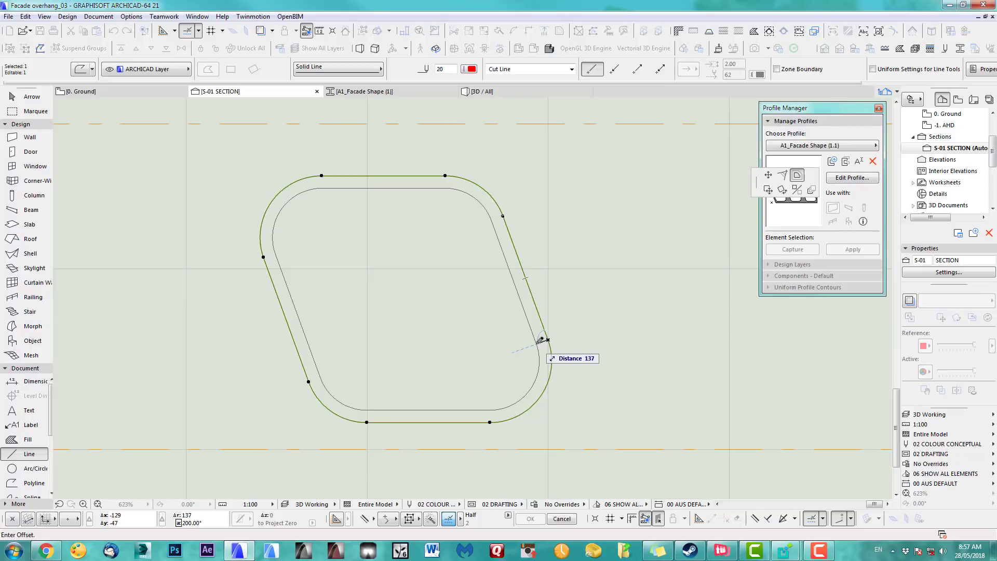
{"action": "left_click", "coordinate": [540, 340]}
{"action": "scroll", "coordinate": [644, 299], "scroll_direction": "up", "scroll_amount": 2}
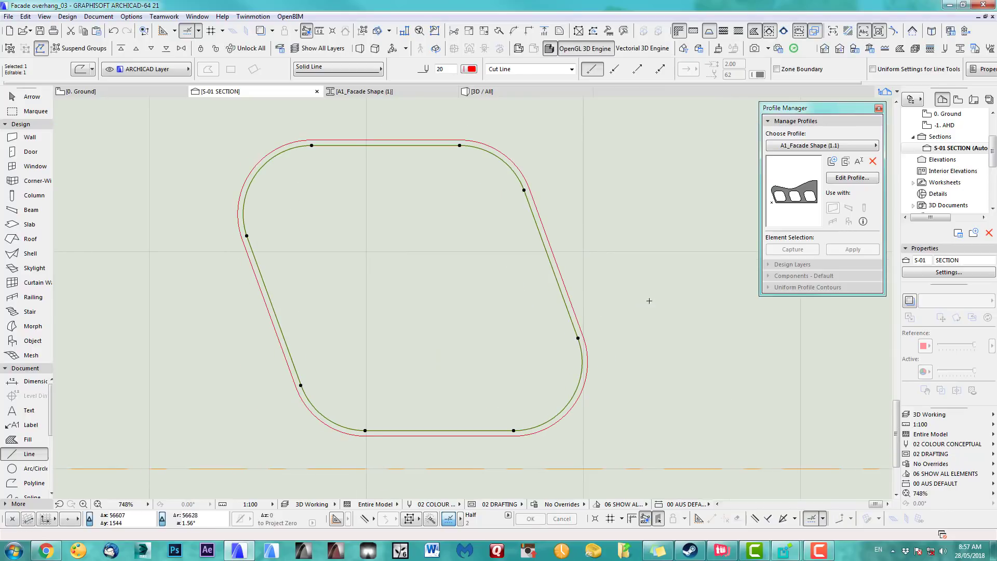
{"action": "key", "text": "Escape"}
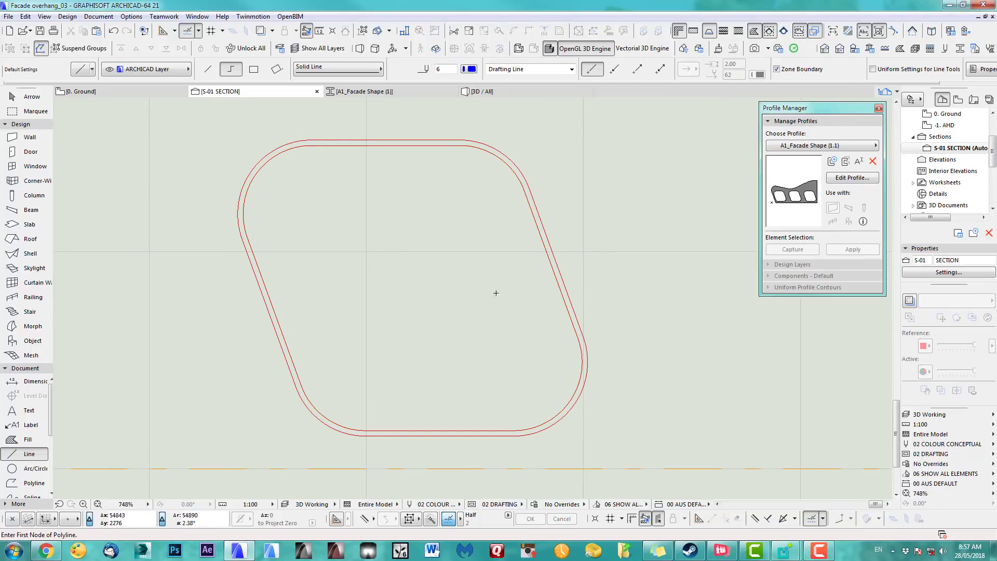
Draw two diagonal mullion centre lines across the inner window outline, parallel to its slanted sides and starting at the straight edges' ends
{"action": "left_click", "coordinate": [312, 145]}
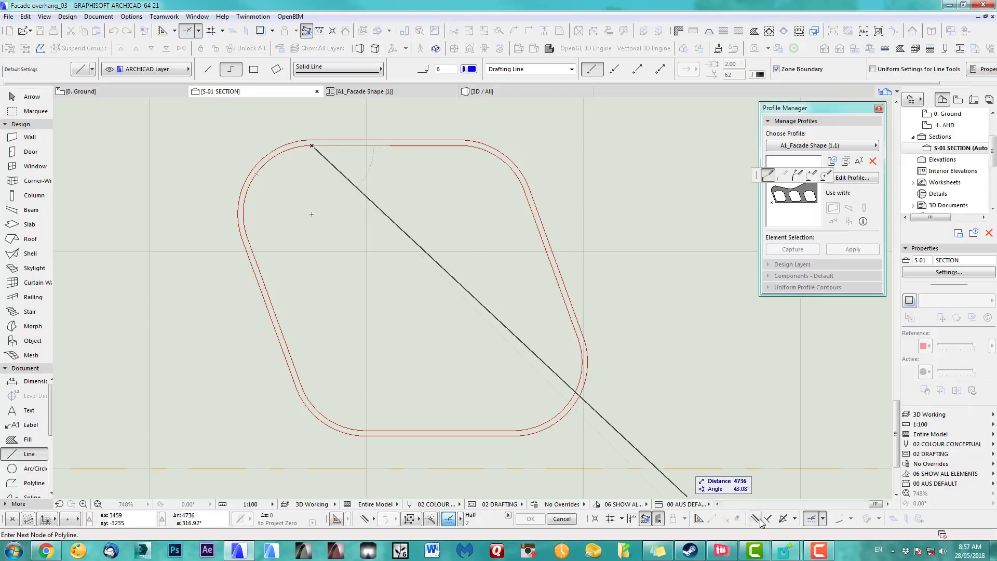
{"action": "left_click", "coordinate": [292, 358]}
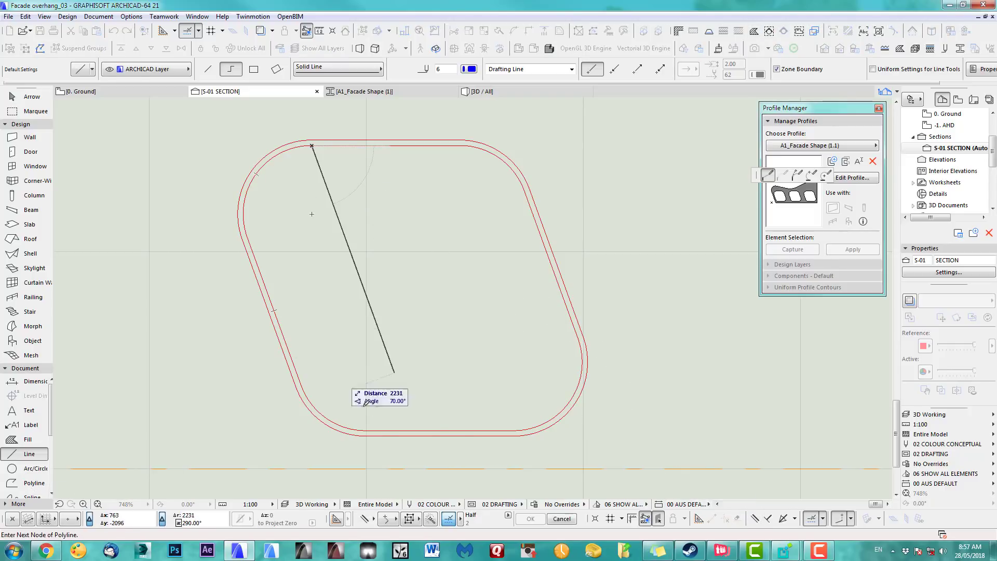
{"action": "double_click", "coordinate": [415, 429]}
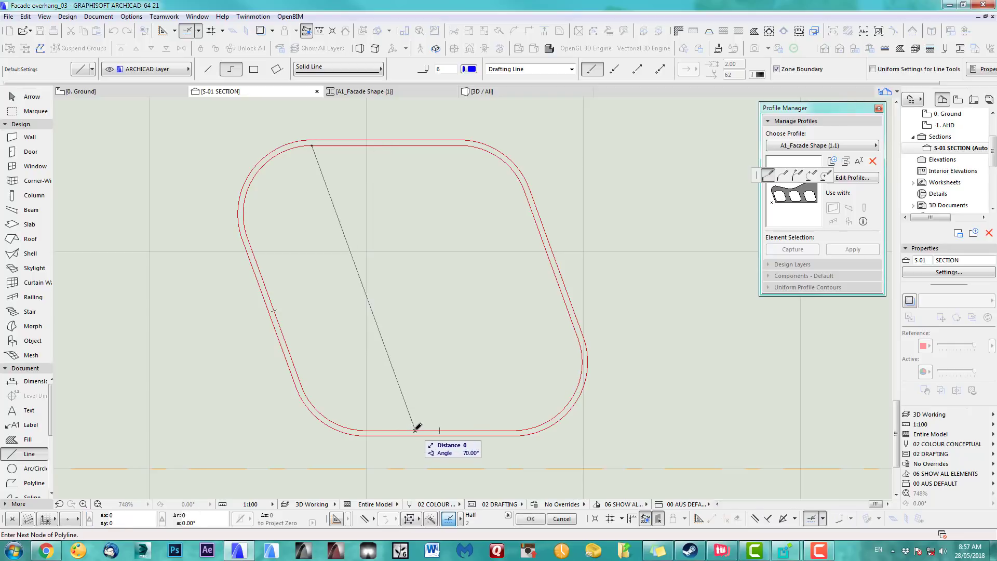
{"action": "left_click", "coordinate": [515, 430]}
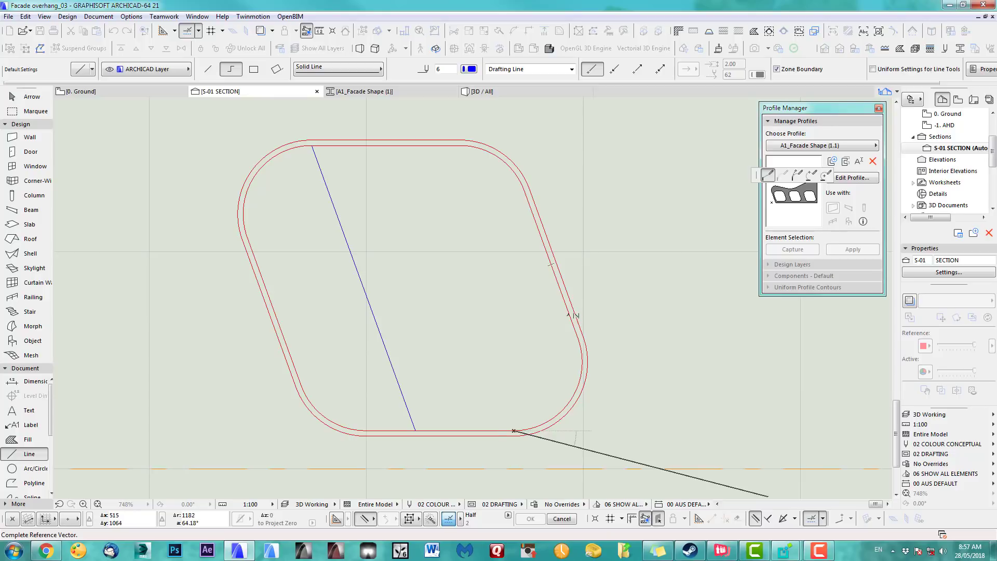
{"action": "left_click", "coordinate": [574, 315]}
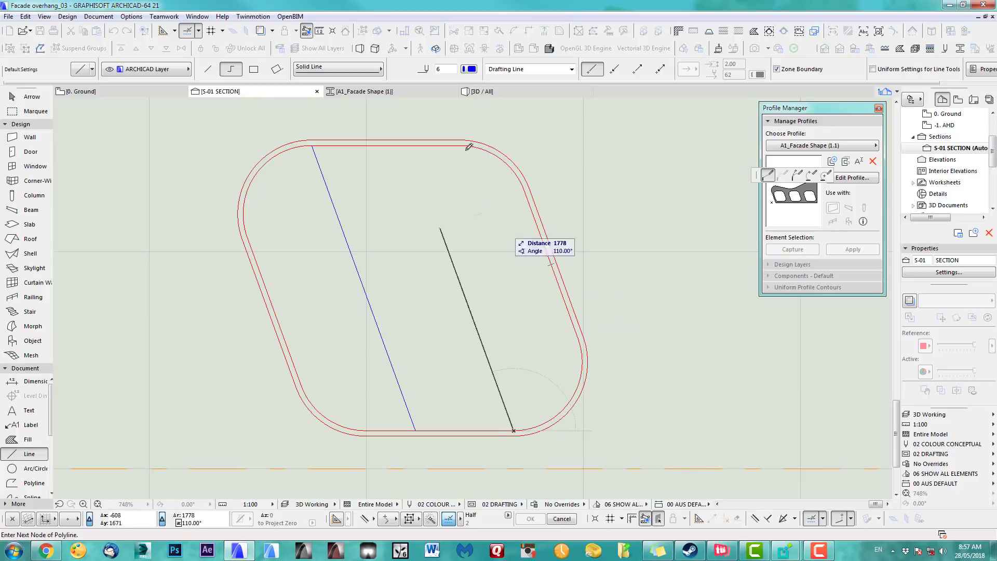
{"action": "double_click", "coordinate": [410, 146]}
Copy the left diagonal centre line a short distance horizontally to its right as one mullion edge
{"action": "scroll", "coordinate": [369, 221], "scroll_direction": "up", "scroll_amount": 1}
{"action": "middle_click_drag", "start_coordinate": [369, 221], "coordinate": [393, 276]}
{"action": "left_click", "coordinate": [390, 318], "text": "shift"}
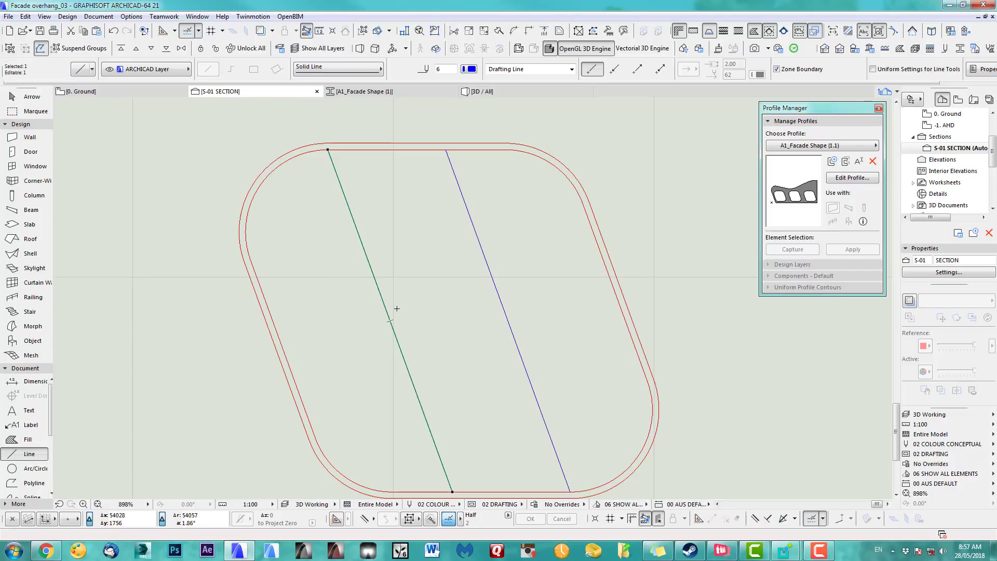
{"action": "key", "text": "ctrl+shift+d"}
{"action": "left_click", "coordinate": [390, 321]}
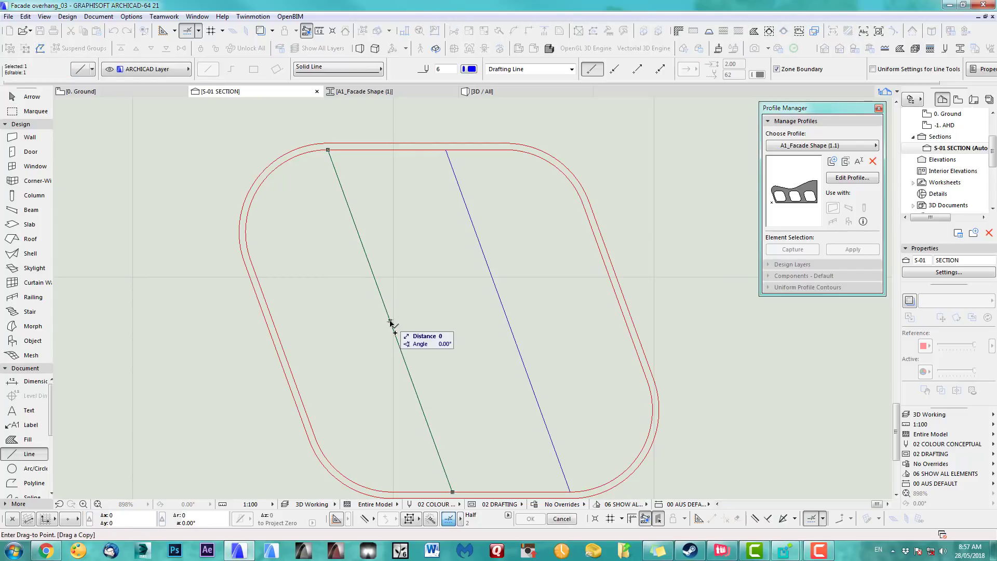
{"action": "type", "text": "2.0"}
{"action": "key", "text": "Return"}
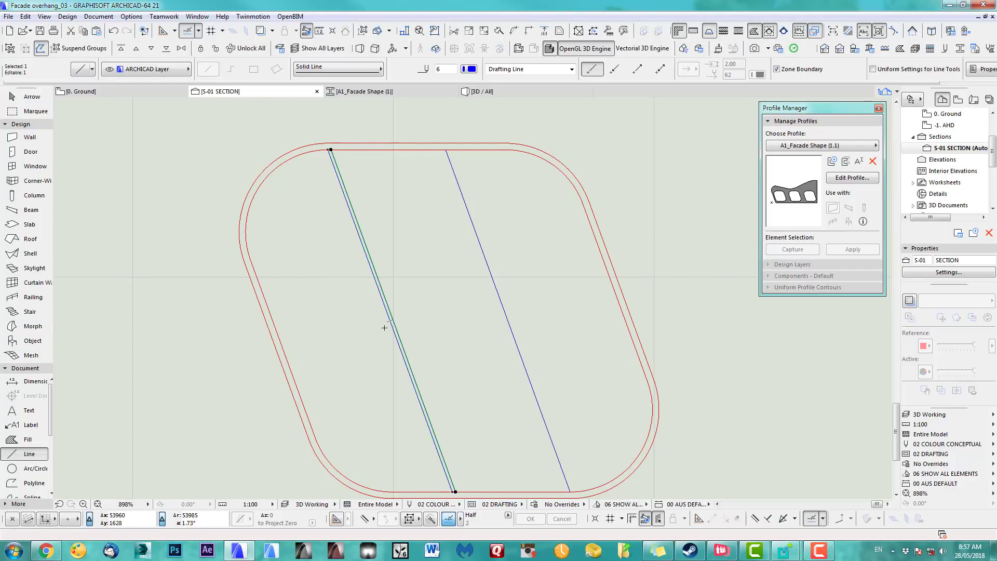
Copy the left diagonal centre line 25 mm horizontally to its left as the other mullion edge
{"action": "scroll", "coordinate": [383, 327], "scroll_direction": "up", "scroll_amount": 3}
{"action": "key", "text": "Escape"}
{"action": "scroll", "coordinate": [395, 320], "scroll_direction": "up", "scroll_amount": 3}
{"action": "left_click", "coordinate": [401, 325], "text": "shift"}
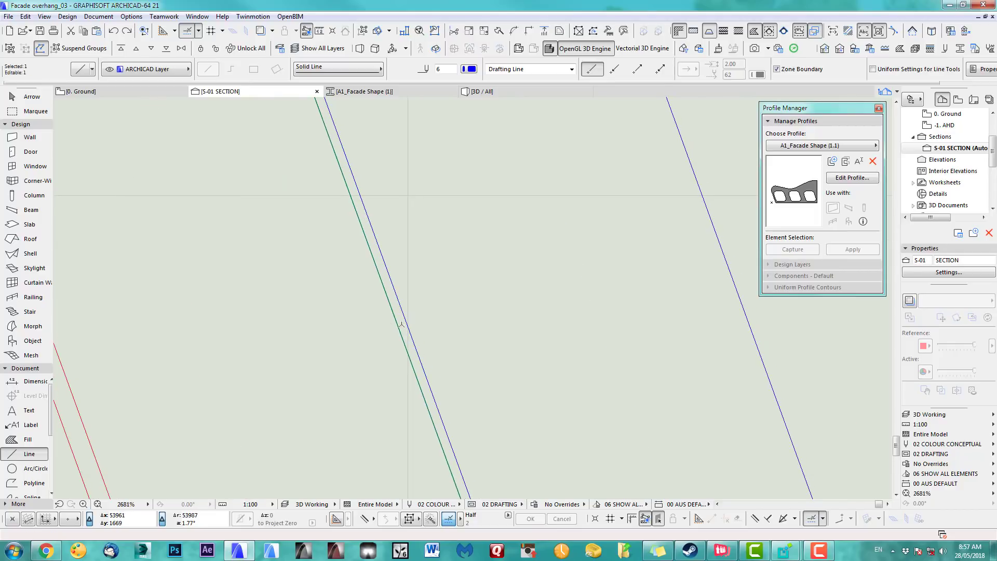
{"action": "key", "text": "ctrl+d"}
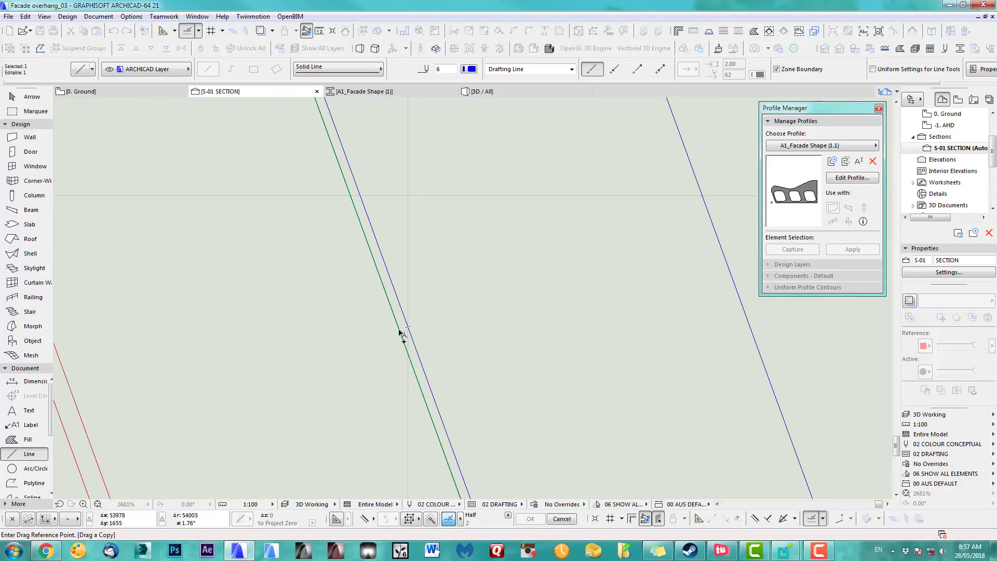
{"action": "left_click", "coordinate": [399, 332]}
{"action": "type", "text": "x25"}
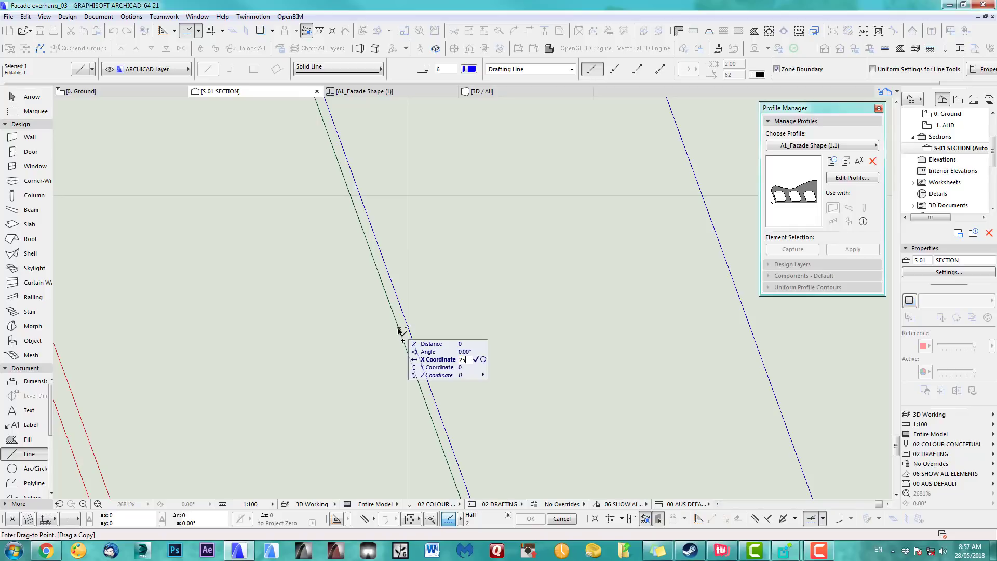
{"action": "type", "text": "-"}
{"action": "key", "text": "Return"}
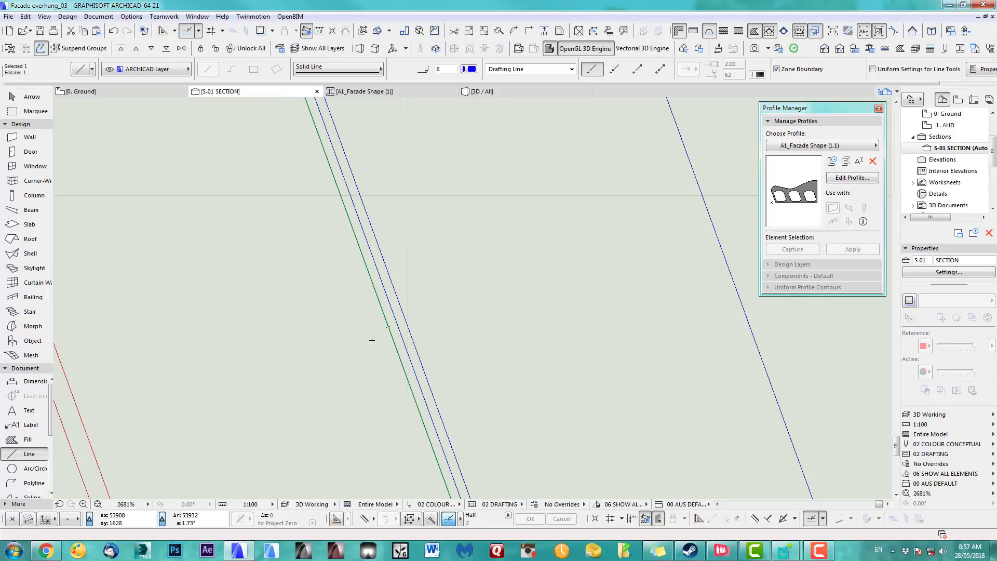
Copy the left mullion's two edge lines onto the right diagonal centre line
{"action": "scroll", "coordinate": [372, 340], "scroll_direction": "down", "scroll_amount": 2}
{"action": "left_click", "coordinate": [394, 346], "text": "shift"}
{"action": "scroll", "coordinate": [407, 351], "scroll_direction": "down", "scroll_amount": 1}
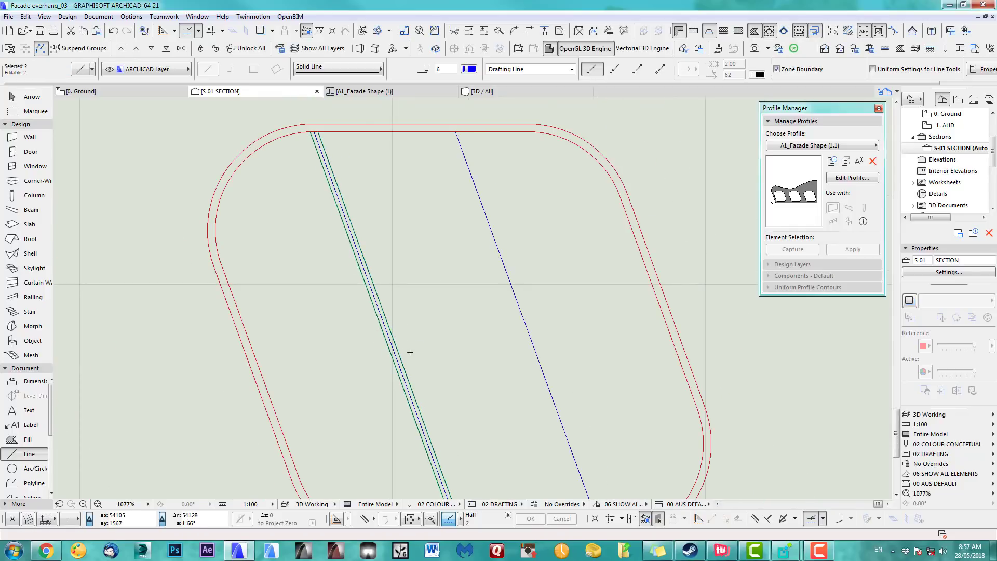
{"action": "middle_click_drag", "start_coordinate": [409, 352], "coordinate": [390, 318]}
{"action": "key", "text": "ctrl+shift+d"}
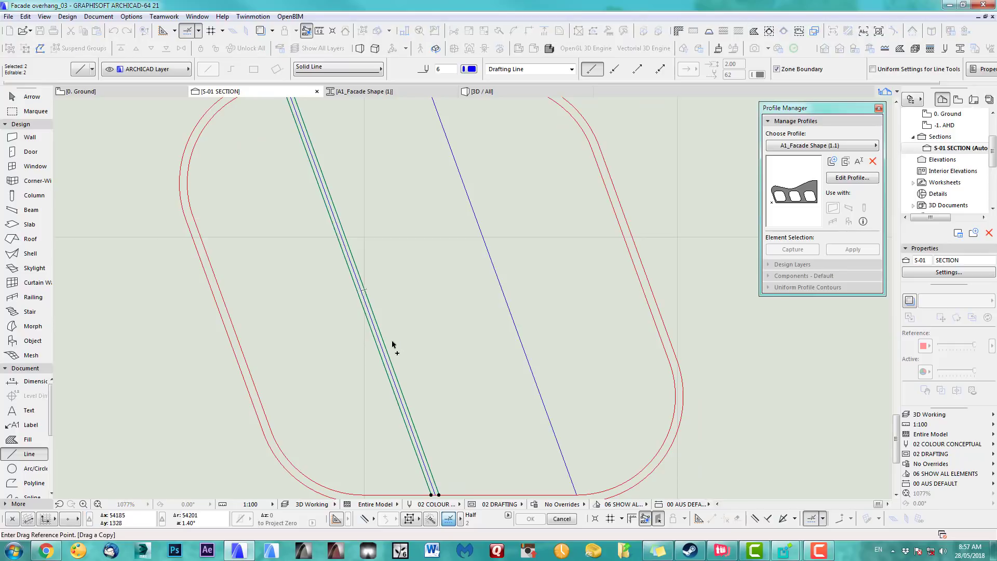
{"action": "scroll", "coordinate": [392, 344], "scroll_direction": "up", "scroll_amount": 1}
{"action": "left_click", "coordinate": [378, 348]}
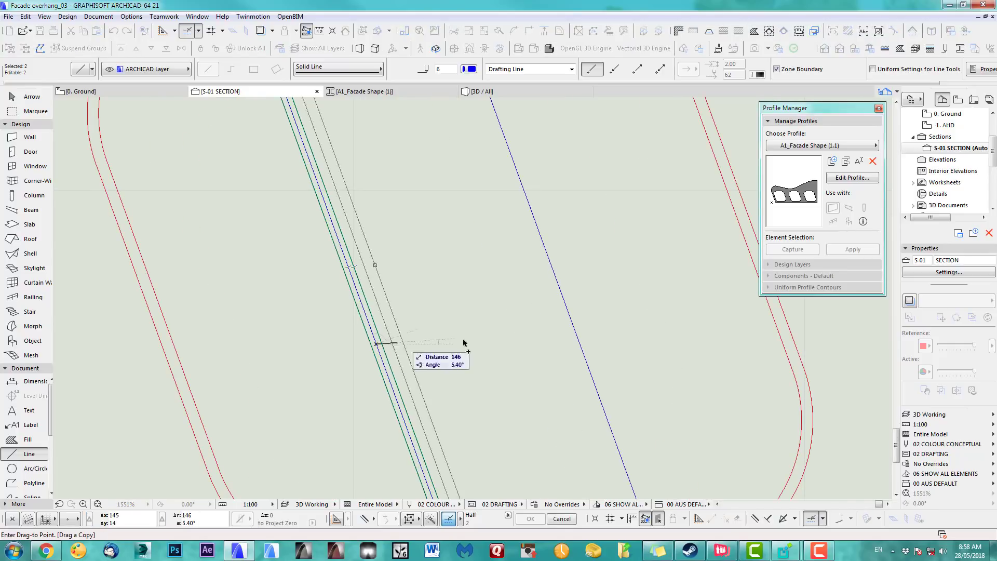
{"action": "left_click", "coordinate": [581, 349]}
{"action": "scroll", "coordinate": [462, 228], "scroll_direction": "down", "scroll_amount": 3}
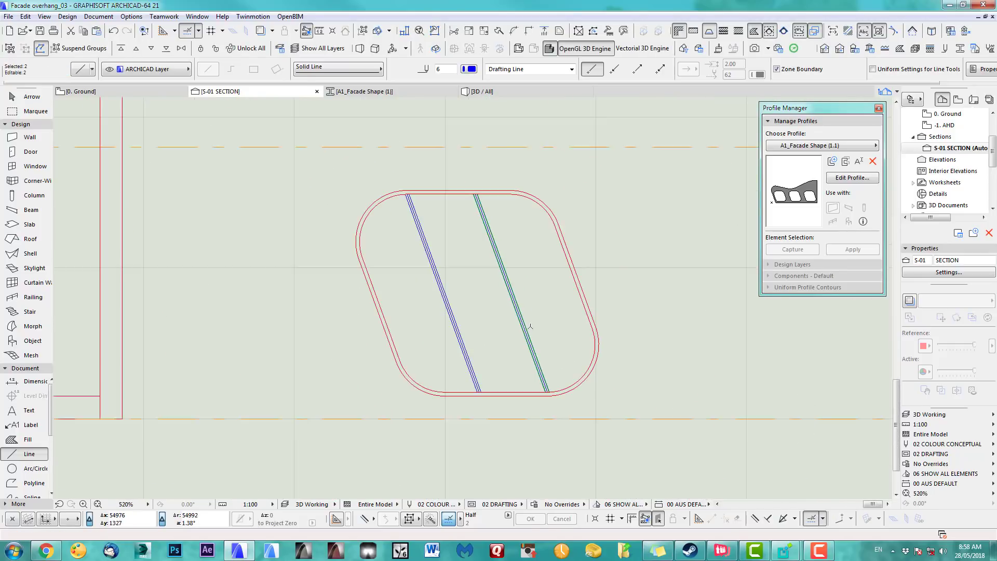
Select the complete window linework and duplicate the facade profile under the name A1_Facade Shape (1.2)
{"action": "left_click", "coordinate": [32, 97]}
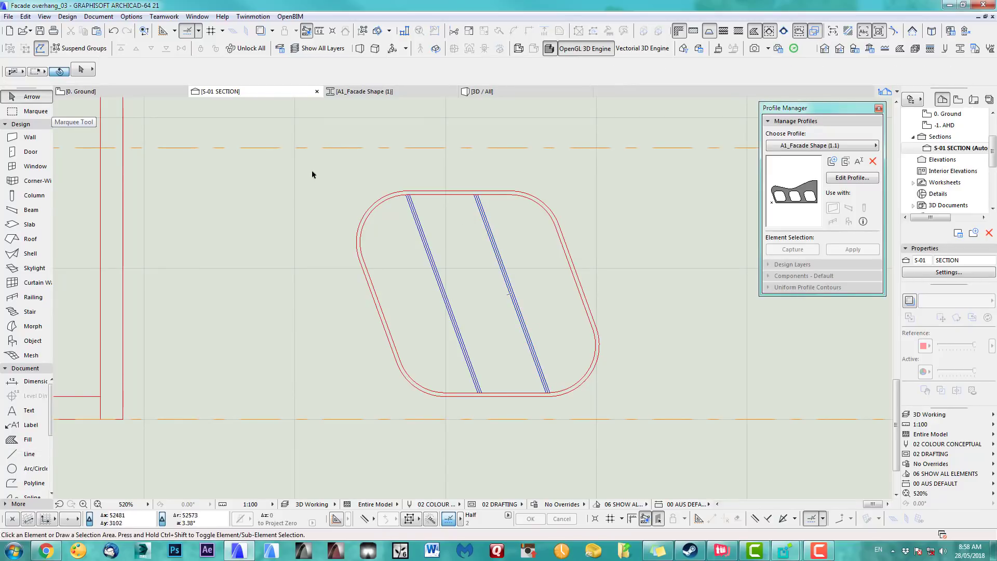
{"action": "left_click_drag", "start_coordinate": [312, 172], "coordinate": [650, 431]}
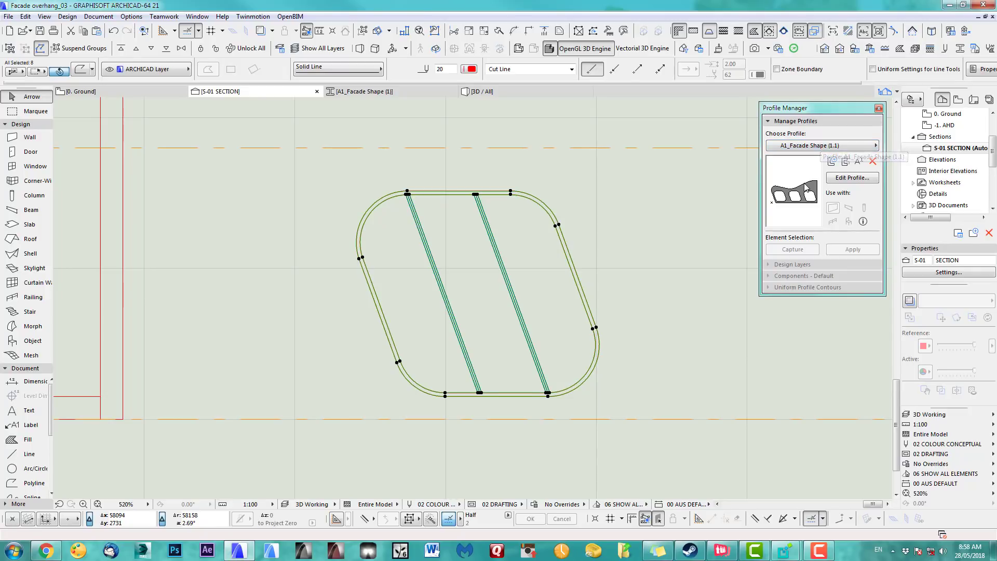
{"action": "left_click", "coordinate": [845, 161]}
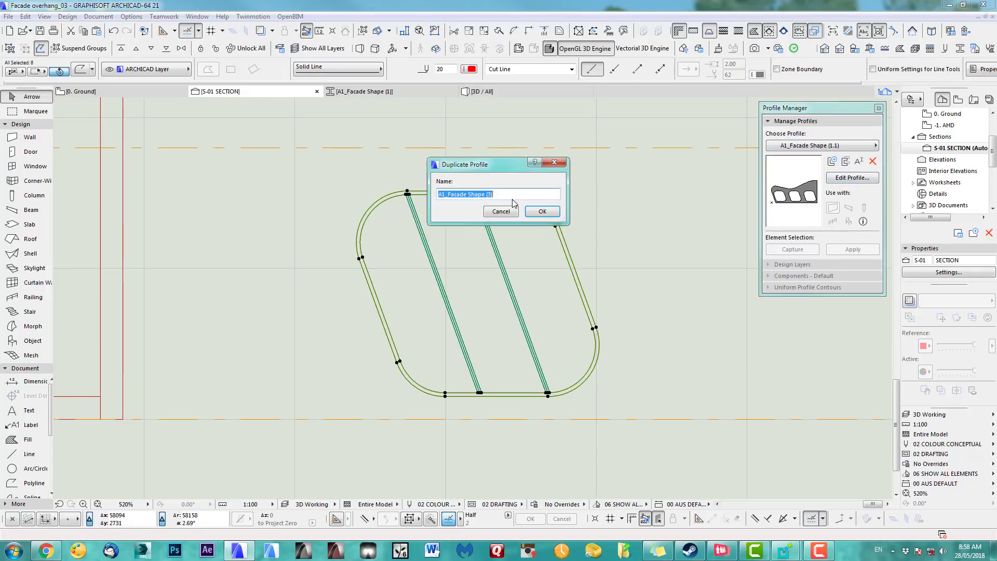
{"action": "left_click", "coordinate": [502, 195]}
{"action": "left_click", "coordinate": [540, 211]}
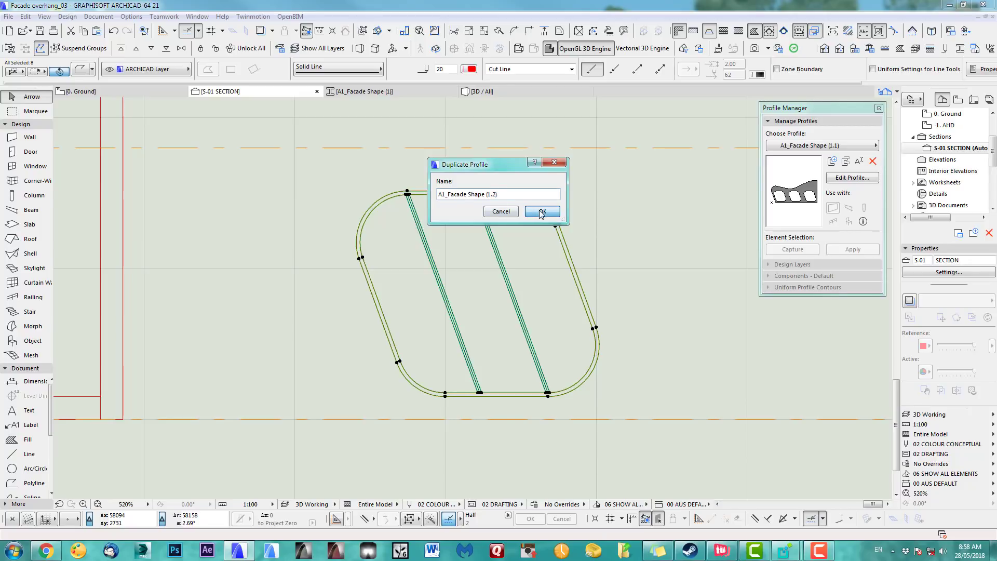
Edit profile A1_Facade Shape (1.2) and paste the window linework below the facade shape
{"action": "left_click", "coordinate": [841, 178]}
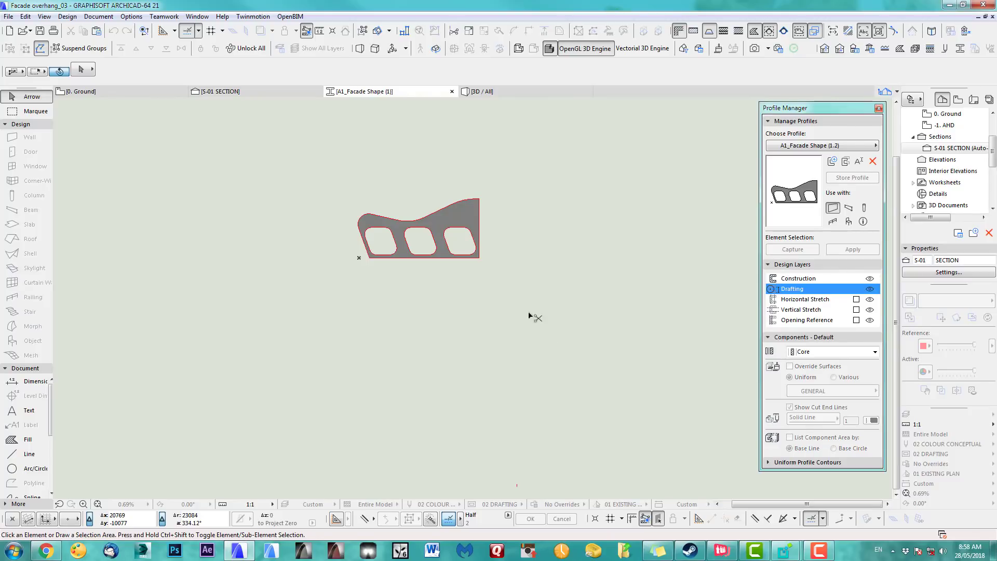
{"action": "key", "text": "ctrl+v"}
{"action": "left_click", "coordinate": [560, 249]}
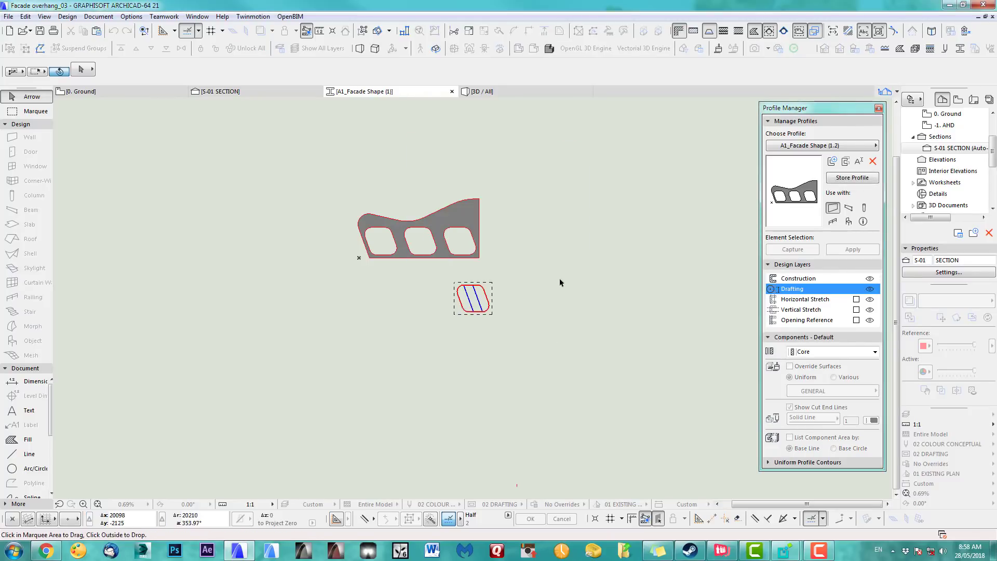
{"action": "scroll", "coordinate": [477, 301], "scroll_direction": "up", "scroll_amount": 5}
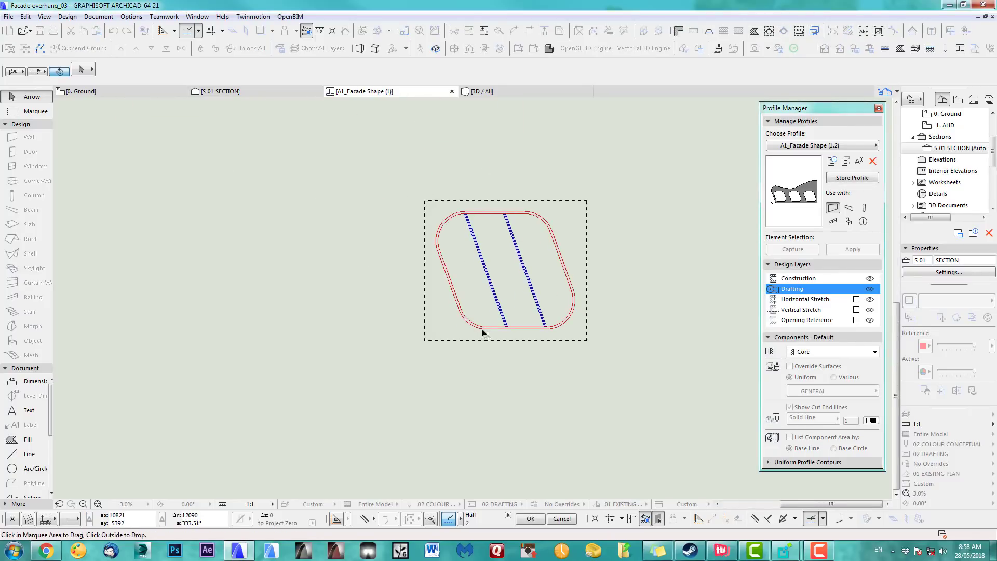
{"action": "left_click", "coordinate": [397, 315]}
{"action": "scroll", "coordinate": [514, 363], "scroll_direction": "down", "scroll_amount": 3}
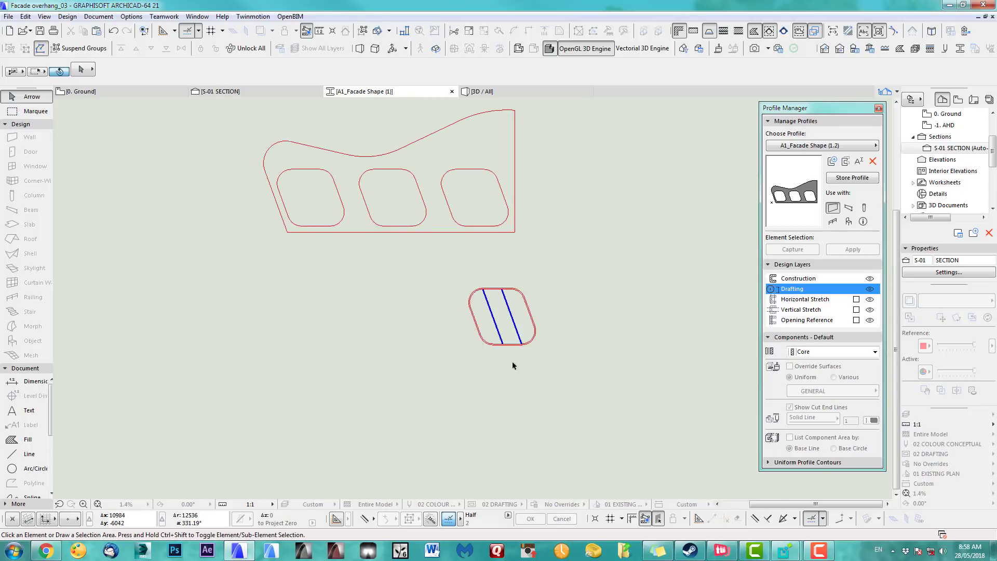
Create a Construction-layer fill covering the area inside the outer rounded window outline
{"action": "left_click", "coordinate": [40, 442]}
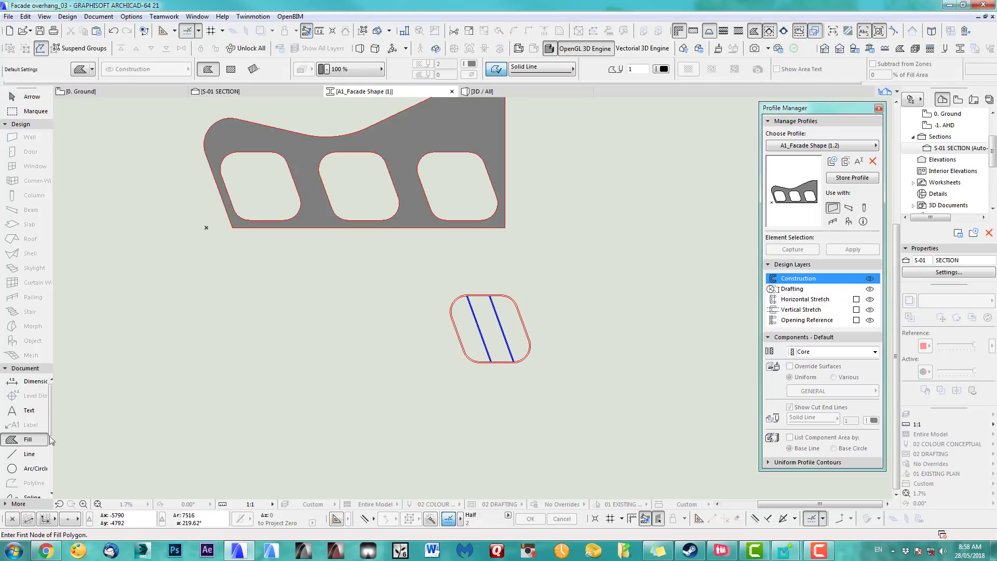
{"action": "scroll", "coordinate": [519, 358], "scroll_direction": "up", "scroll_amount": 5}
{"action": "scroll", "coordinate": [428, 394], "scroll_direction": "up", "scroll_amount": 2}
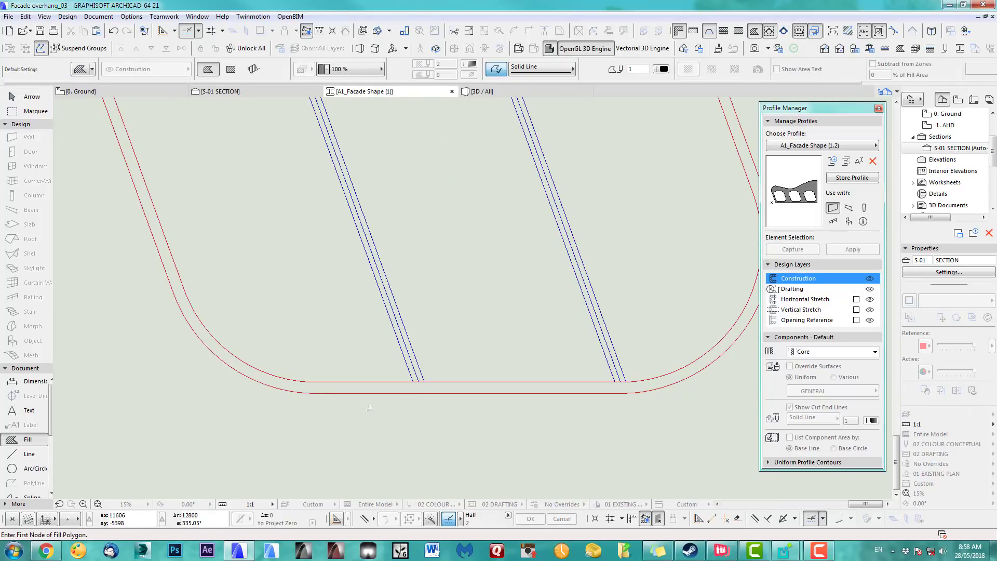
{"action": "left_click", "coordinate": [325, 387]}
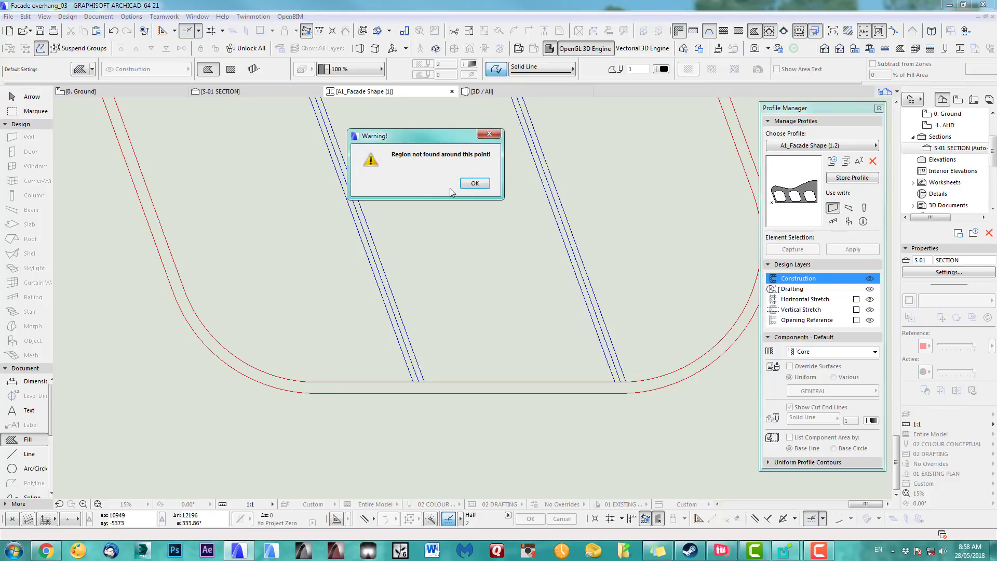
{"action": "left_click", "coordinate": [473, 184]}
{"action": "left_click", "coordinate": [195, 327]}
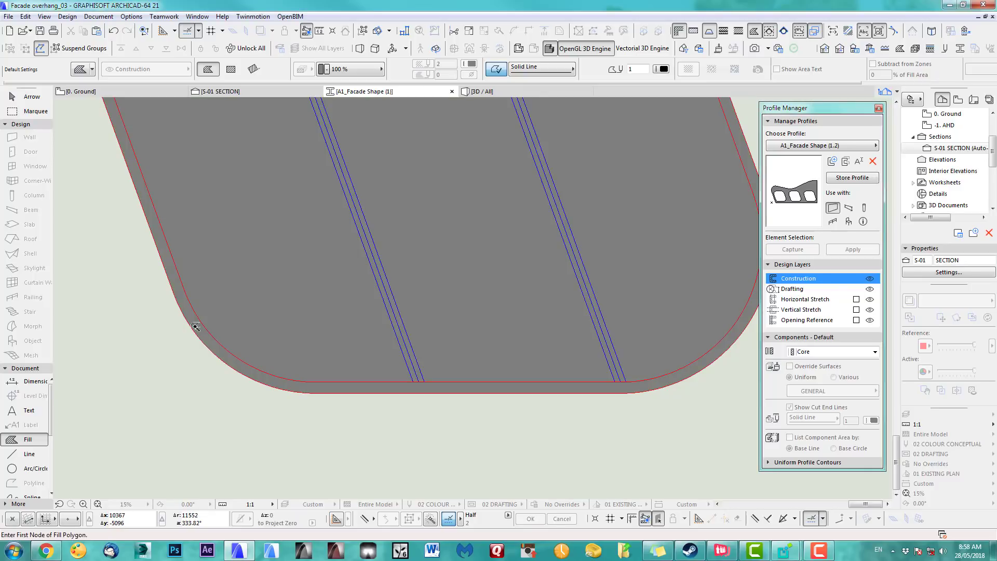
Subtract the three glass pane areas from the window fill, leaving only the frame and two mullions
{"action": "scroll", "coordinate": [397, 377], "scroll_direction": "down", "scroll_amount": 2}
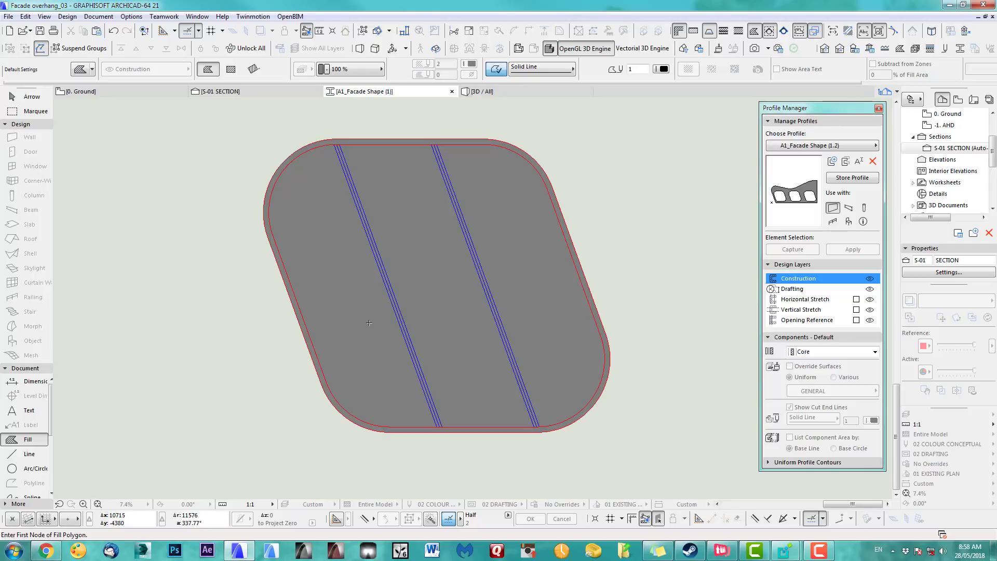
{"action": "left_click", "coordinate": [369, 323], "text": "shift"}
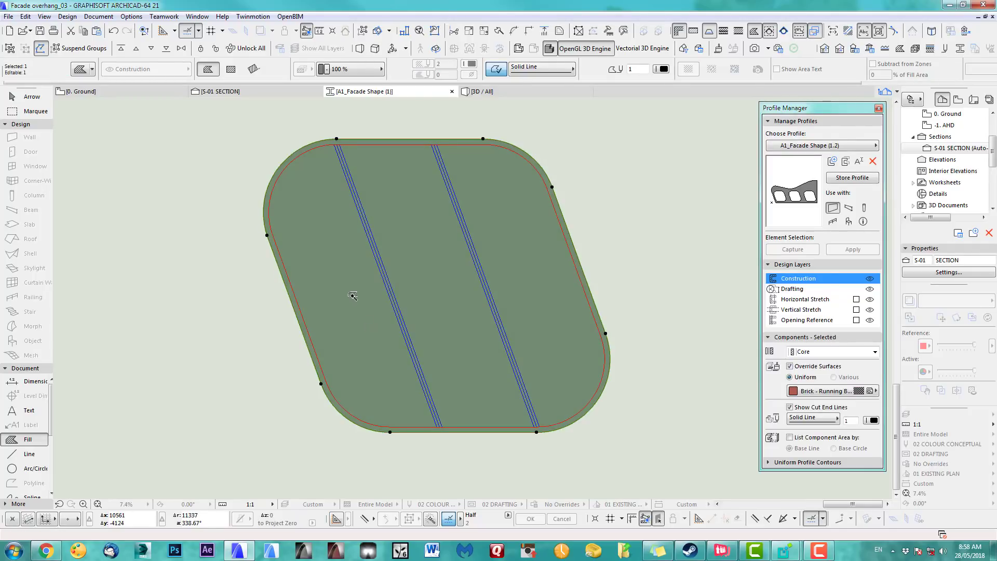
{"action": "left_click", "coordinate": [352, 296]}
{"action": "left_click", "coordinate": [462, 319]}
{"action": "left_click", "coordinate": [533, 315]}
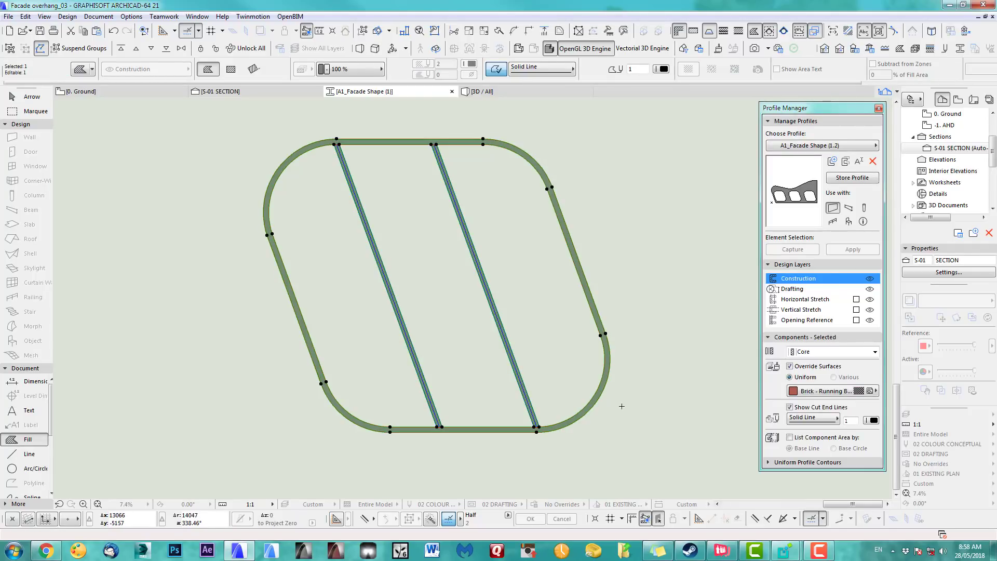
{"action": "key", "text": "Escape"}
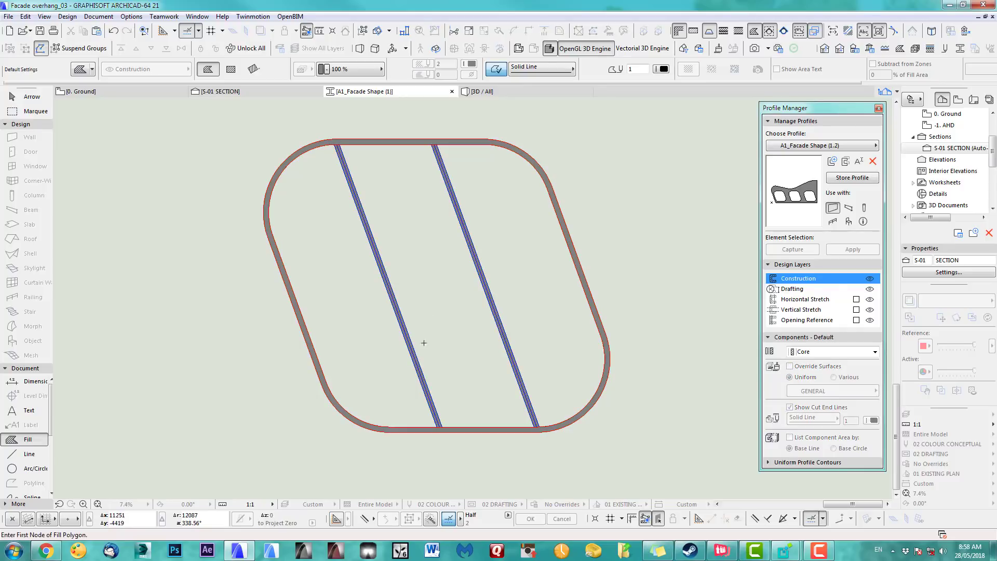
Set the surface override of the window frame fill to ART_WinFr1
{"action": "scroll", "coordinate": [451, 419], "scroll_direction": "up", "scroll_amount": 3}
{"action": "left_click", "coordinate": [442, 439]}
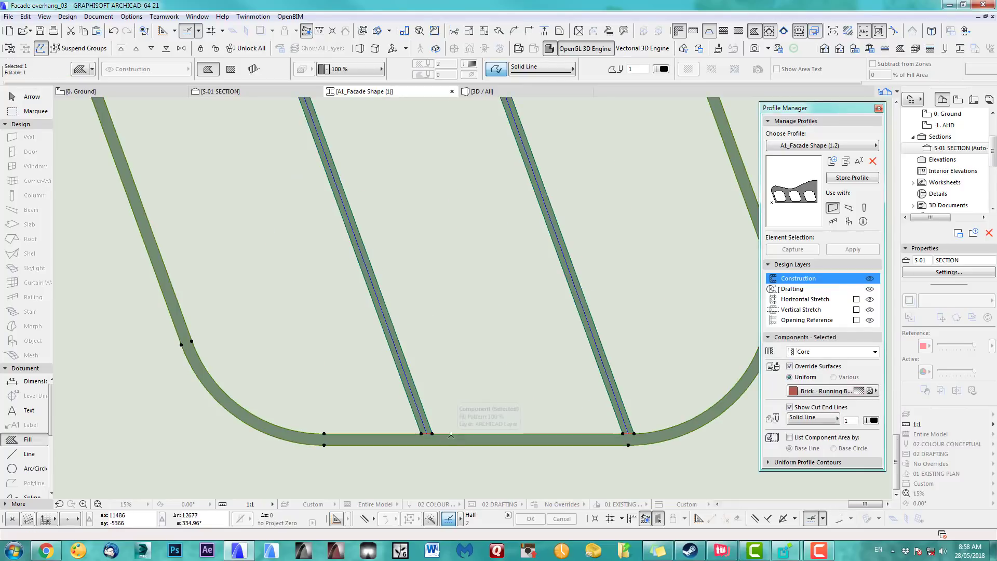
{"action": "scroll", "coordinate": [428, 447], "scroll_direction": "down", "scroll_amount": 3}
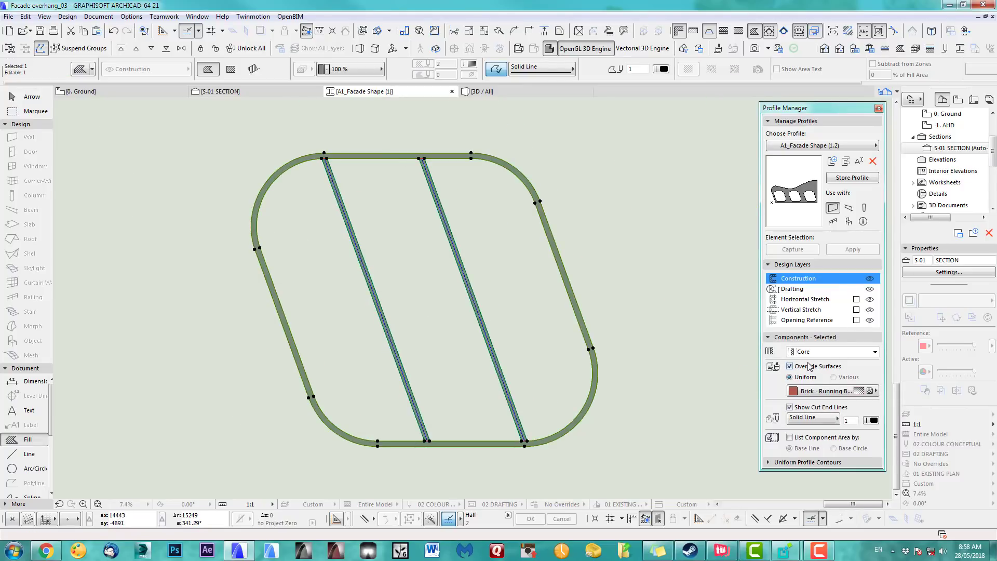
{"action": "left_click", "coordinate": [808, 394]}
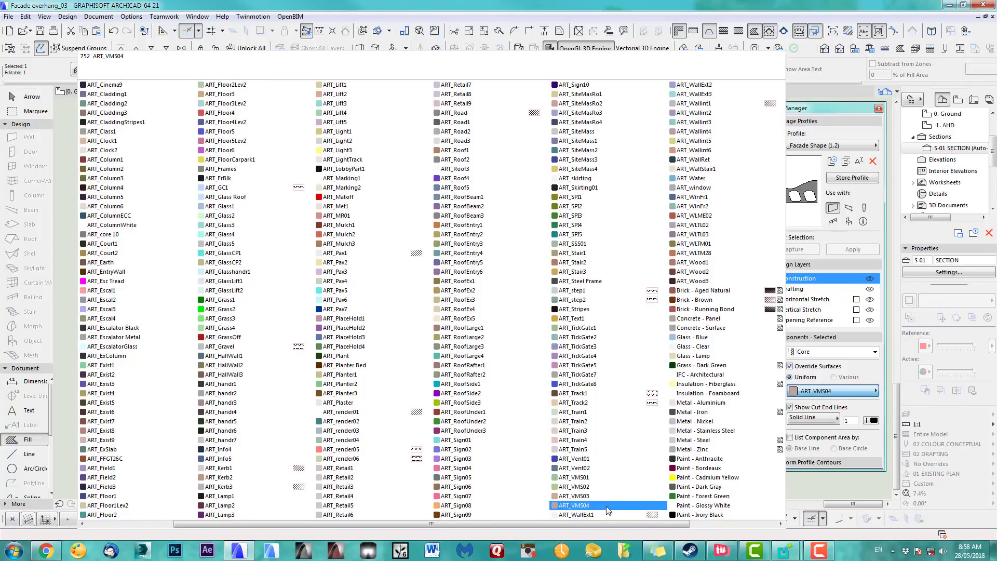
{"action": "scroll", "coordinate": [672, 360], "scroll_direction": "down", "scroll_amount": 1}
{"action": "left_click", "coordinate": [597, 197]}
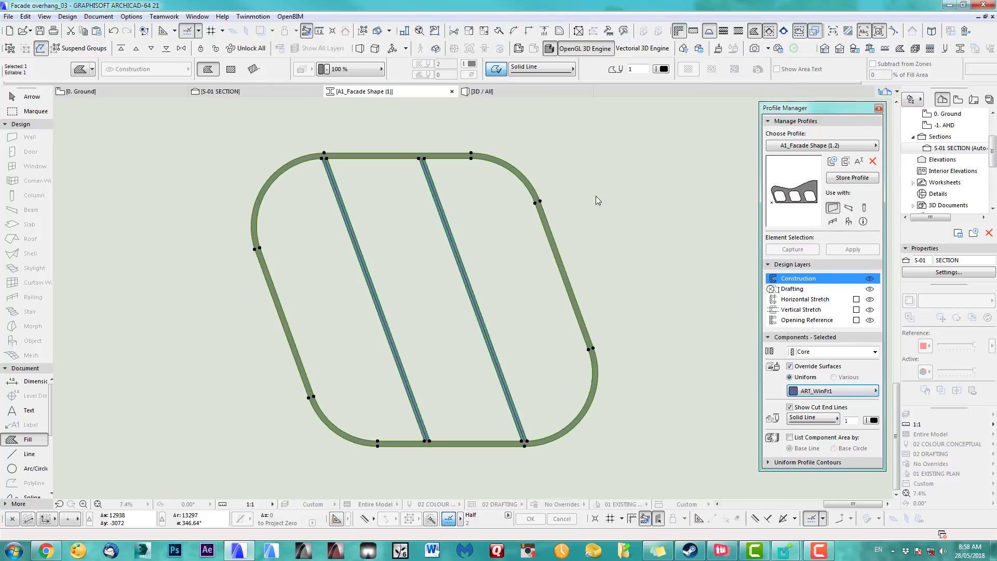
{"action": "key", "text": "Escape"}
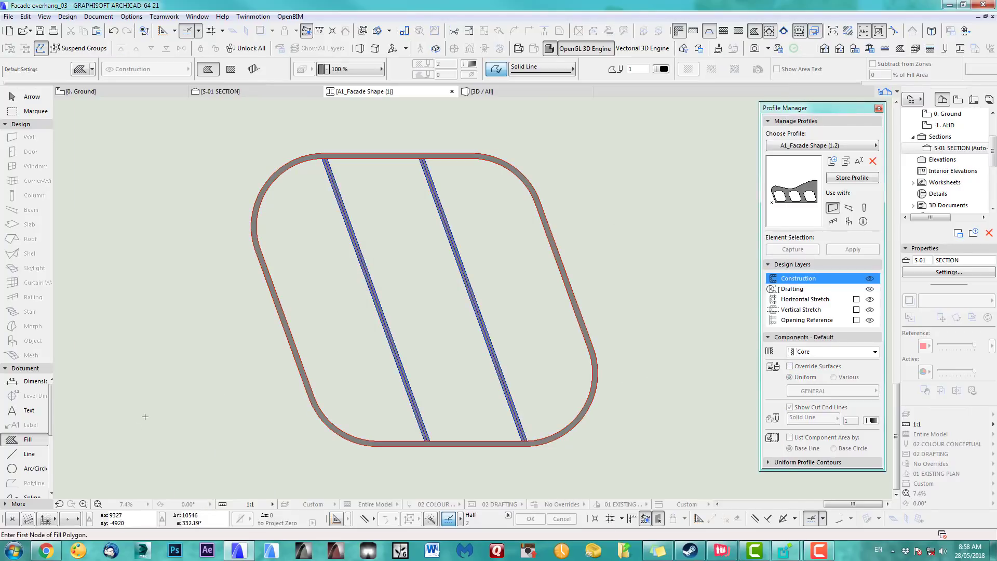
Fill the three glass pane areas of the window with separate 25 % fills
{"action": "left_click", "coordinate": [333, 73]}
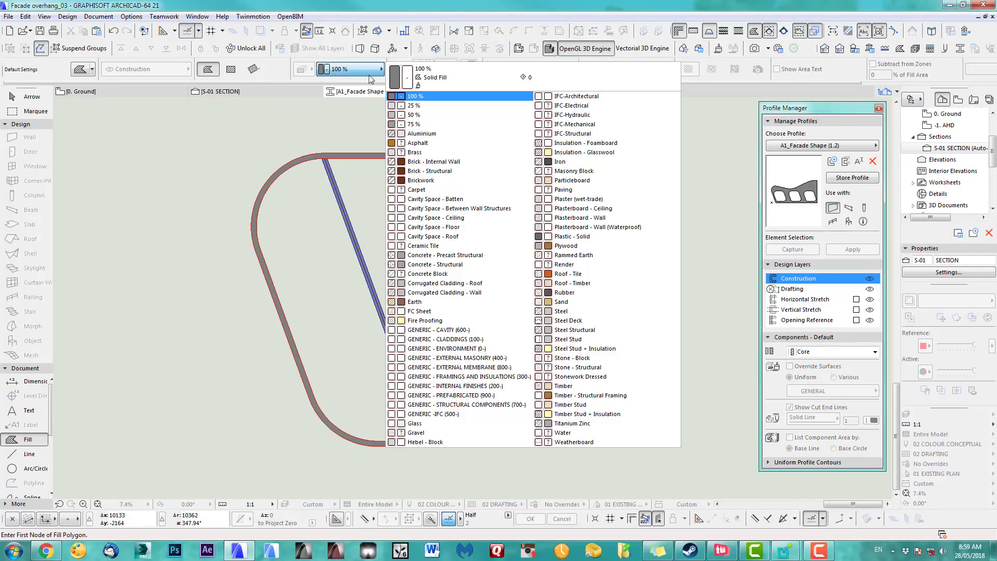
{"action": "left_click", "coordinate": [414, 105]}
{"action": "left_click", "coordinate": [504, 284]}
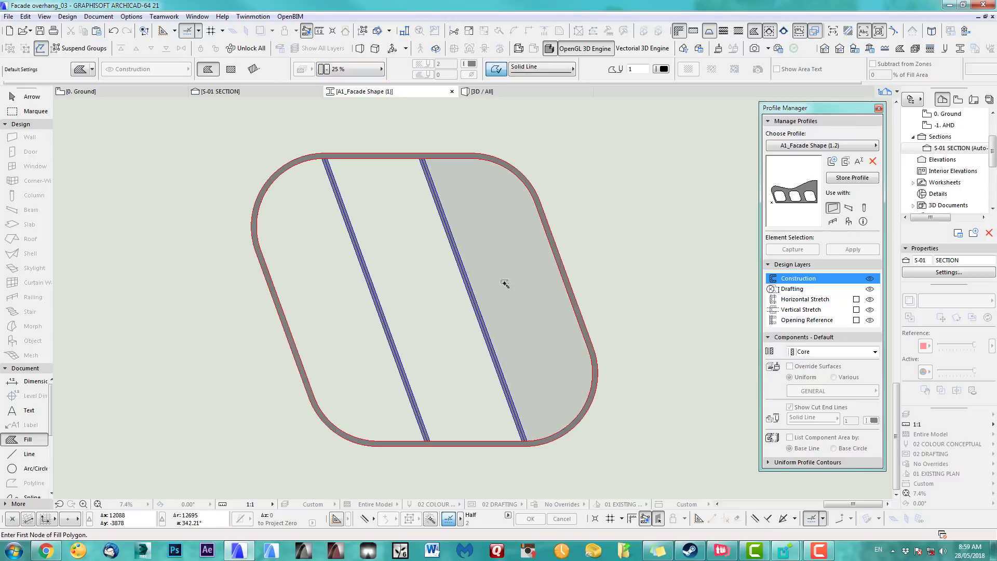
{"action": "left_click", "coordinate": [433, 315]}
{"action": "left_click", "coordinate": [343, 343]}
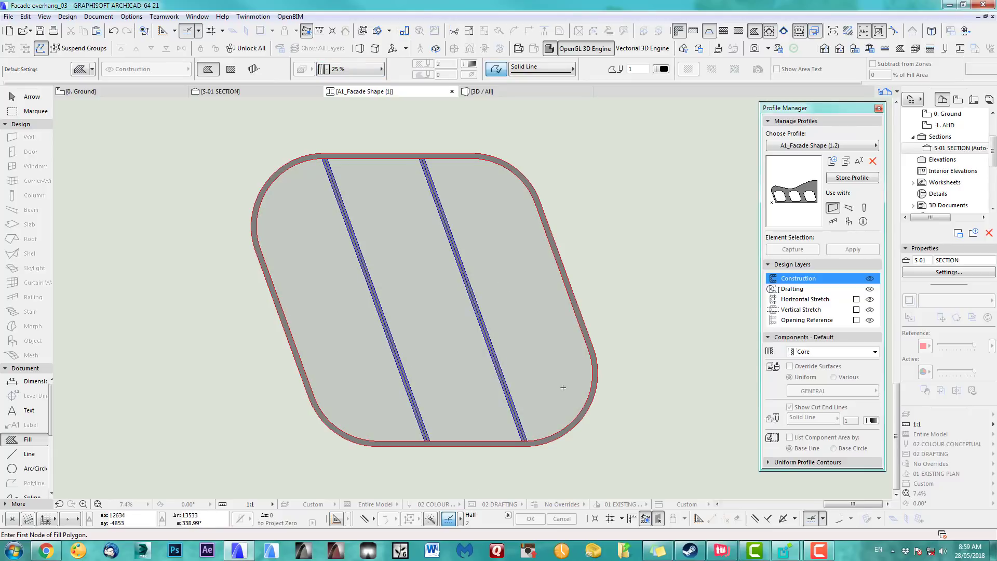
Move the complete glazed window into the first facade opening, snapping its lower outline node to the opening's matching node
{"action": "left_click", "coordinate": [31, 97]}
{"action": "scroll", "coordinate": [464, 361], "scroll_direction": "down", "scroll_amount": 5}
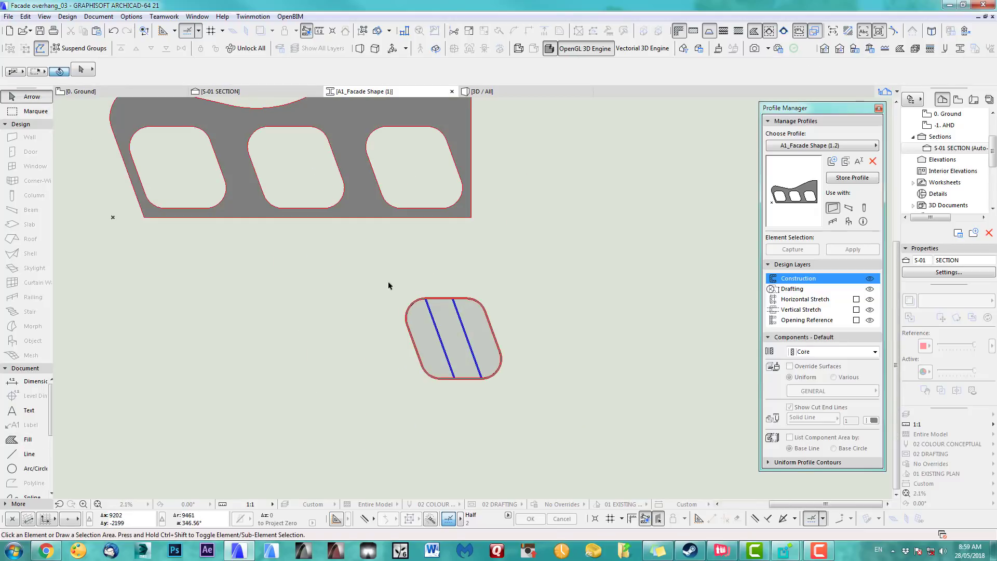
{"action": "left_click_drag", "start_coordinate": [391, 282], "coordinate": [511, 400]}
{"action": "scroll", "coordinate": [427, 389], "scroll_direction": "up", "scroll_amount": 5}
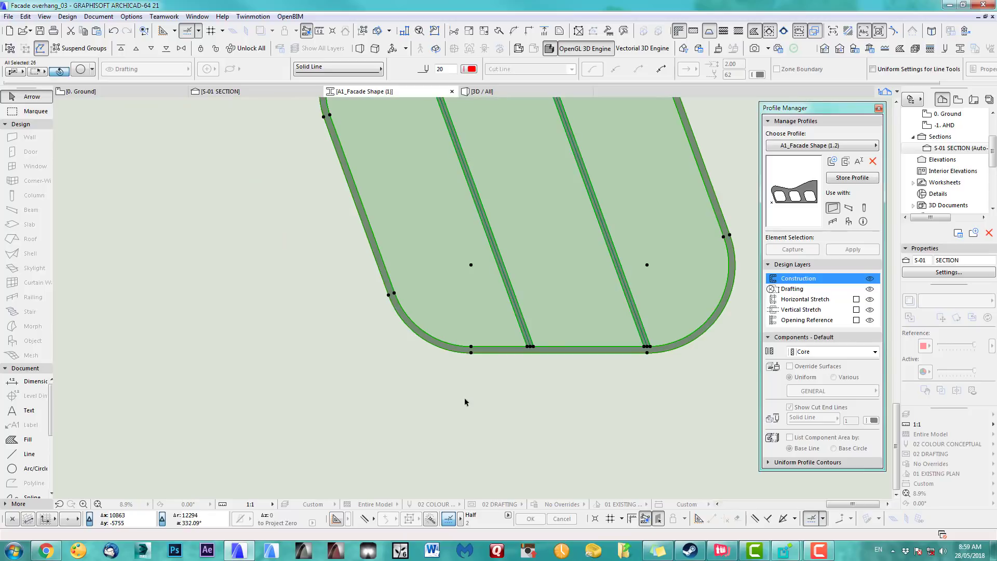
{"action": "key", "text": "ctrl+d"}
{"action": "left_click", "coordinate": [471, 354]}
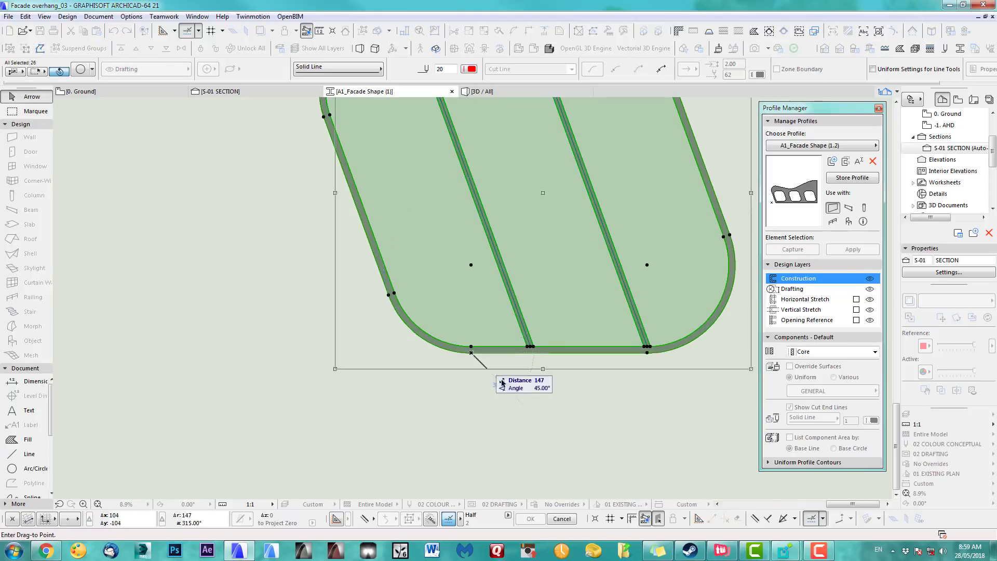
{"action": "scroll", "coordinate": [475, 367], "scroll_direction": "down", "scroll_amount": 3}
{"action": "left_click", "coordinate": [354, 337]}
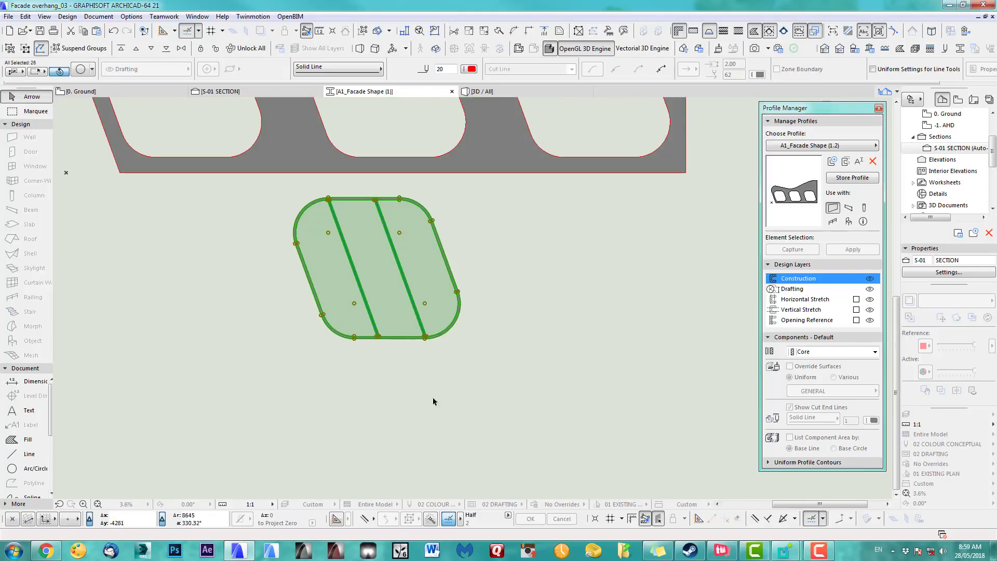
{"action": "middle_click_drag", "start_coordinate": [390, 401], "coordinate": [575, 477]}
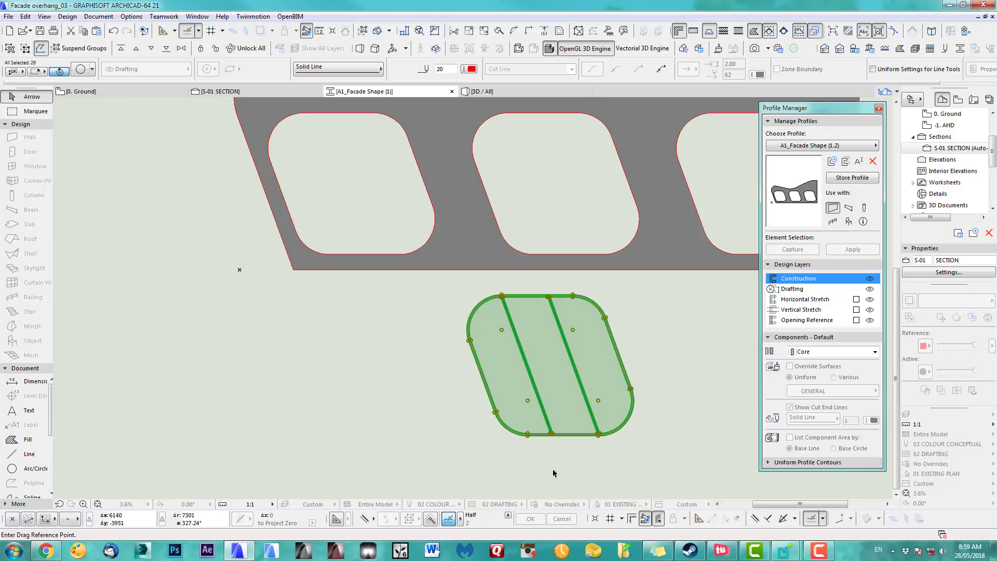
{"action": "left_click", "coordinate": [528, 435]}
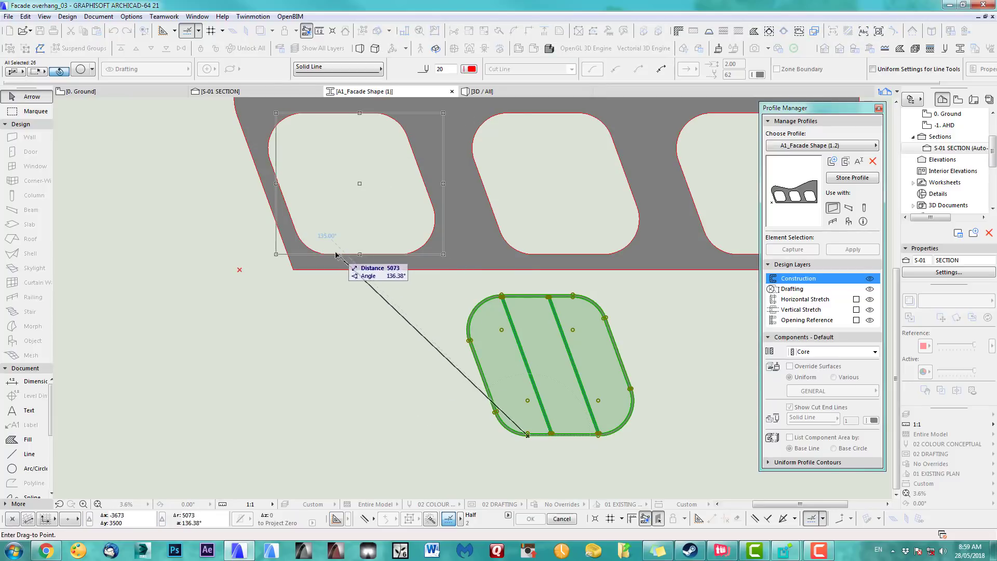
{"action": "scroll", "coordinate": [328, 254], "scroll_direction": "up", "scroll_amount": 2}
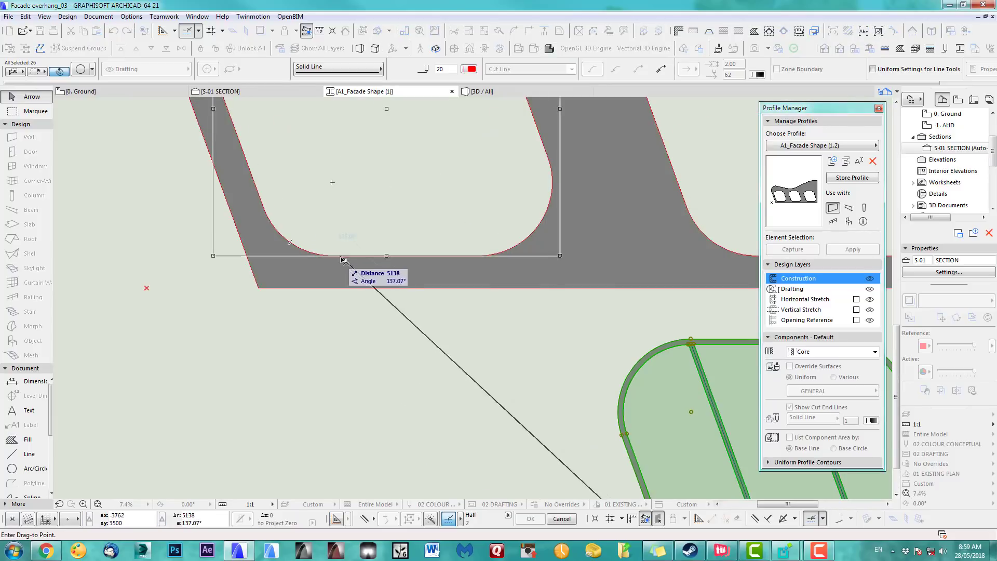
{"action": "left_click", "coordinate": [332, 258]}
{"action": "scroll", "coordinate": [447, 385], "scroll_direction": "down", "scroll_amount": 5}
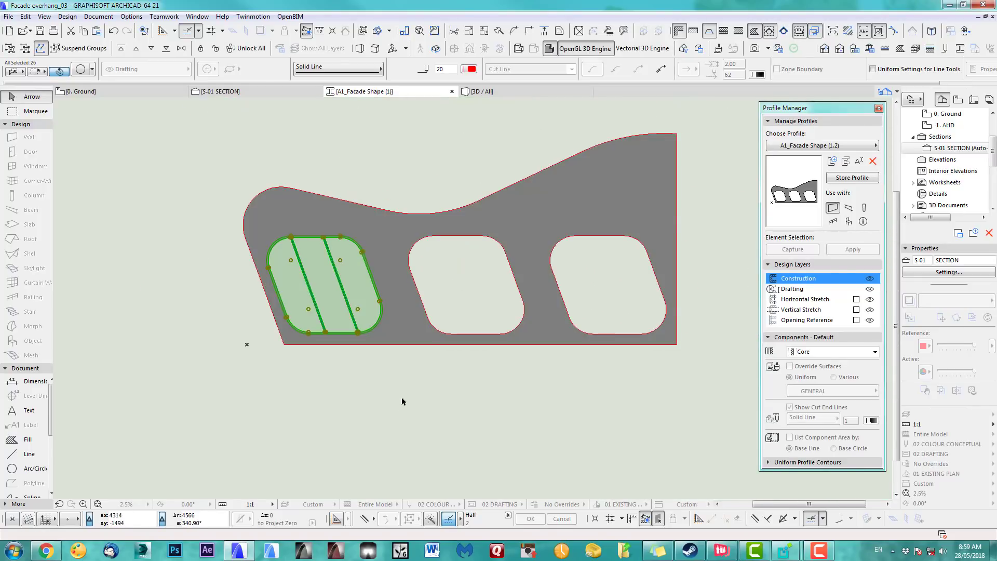
Multiply the window with 2 distributed copies, ending at the matching node of the third opening so that all three openings are filled
{"action": "middle_click_drag", "start_coordinate": [380, 369], "coordinate": [343, 398]}
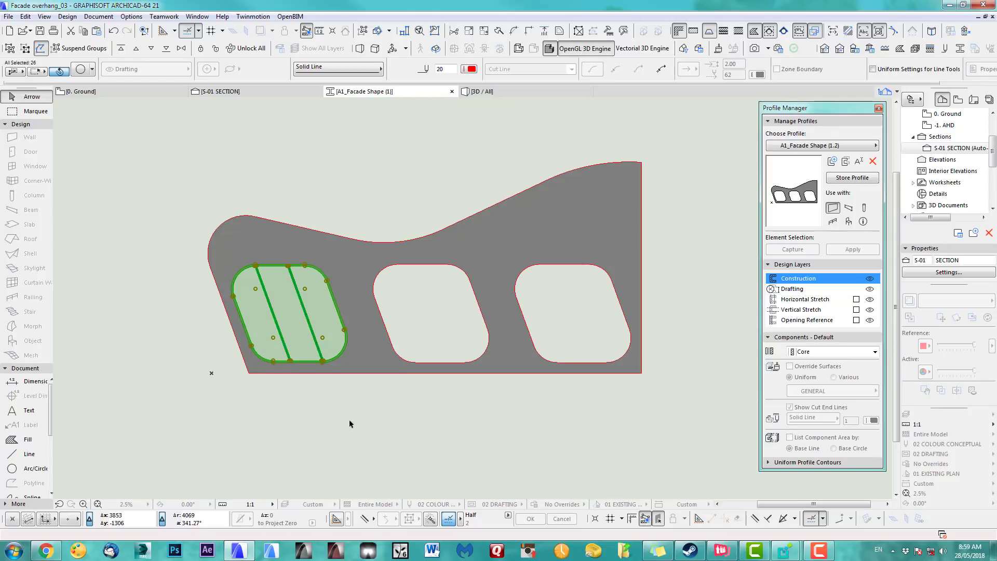
{"action": "key", "text": "ctrl+u"}
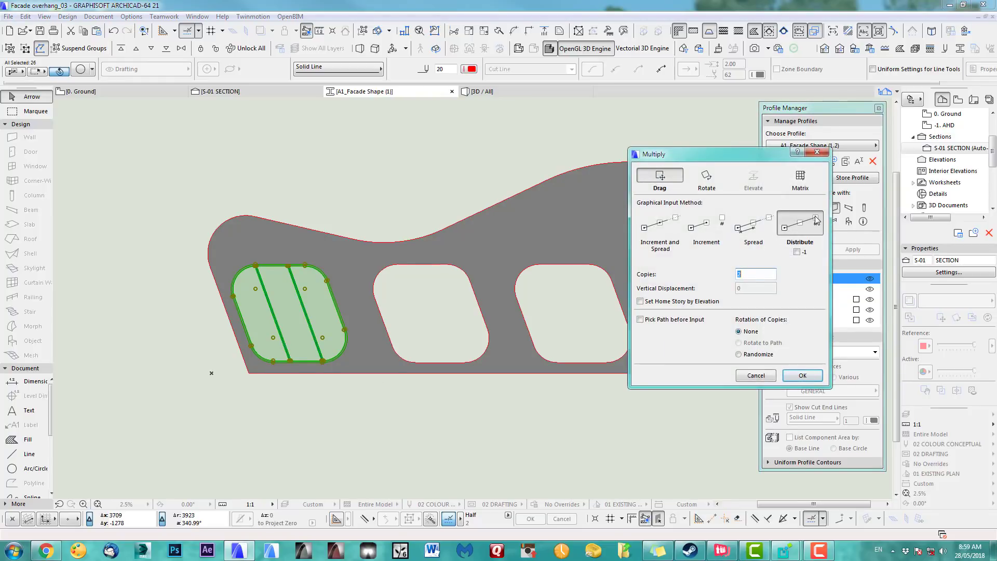
{"action": "left_click", "coordinate": [804, 376]}
{"action": "scroll", "coordinate": [341, 369], "scroll_direction": "up", "scroll_amount": 8}
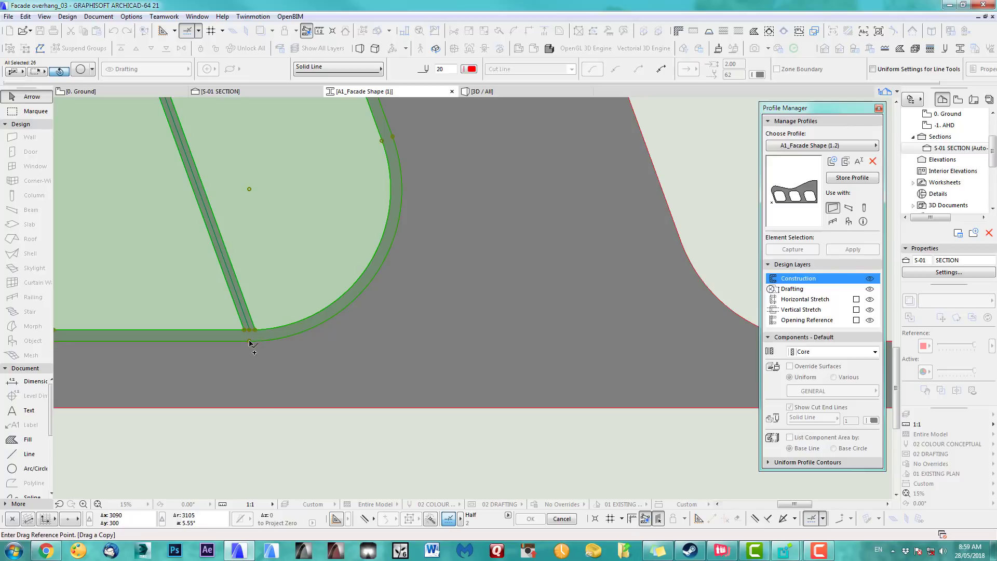
{"action": "left_click", "coordinate": [249, 343]}
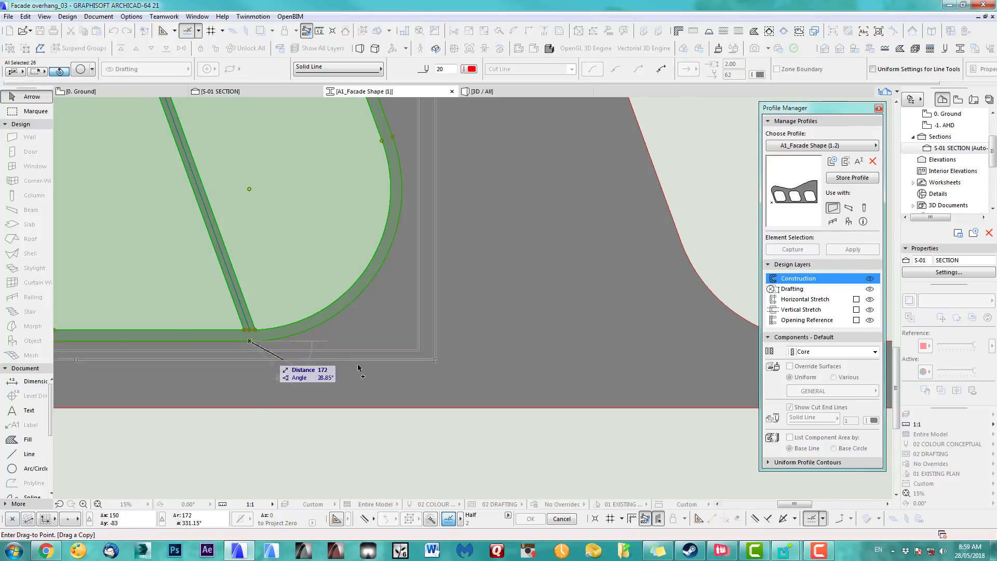
{"action": "scroll", "coordinate": [323, 338], "scroll_direction": "down", "scroll_amount": 8}
{"action": "scroll", "coordinate": [352, 348], "scroll_direction": "up", "scroll_amount": 8}
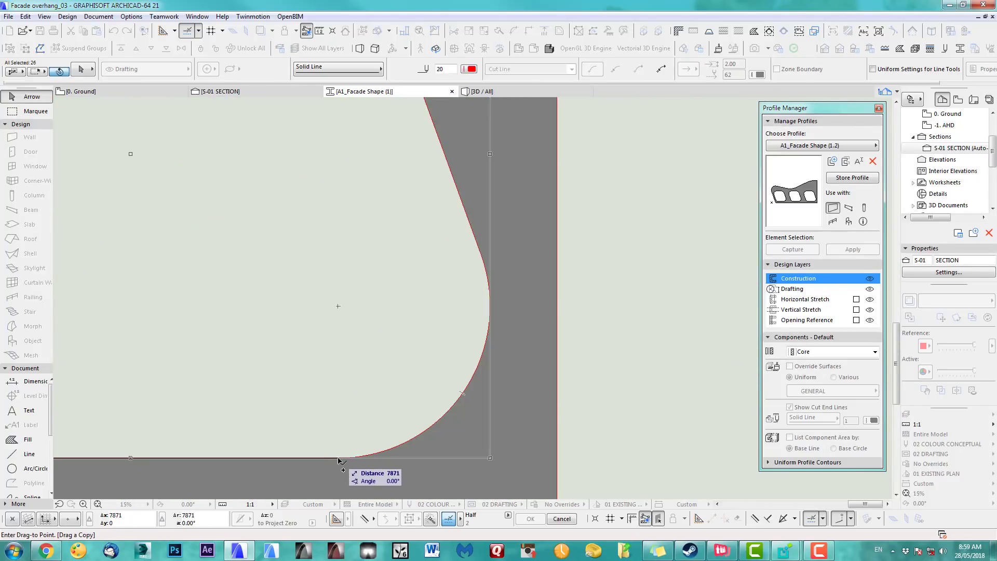
{"action": "left_click", "coordinate": [339, 458]}
{"action": "scroll", "coordinate": [469, 334], "scroll_direction": "down", "scroll_amount": 8}
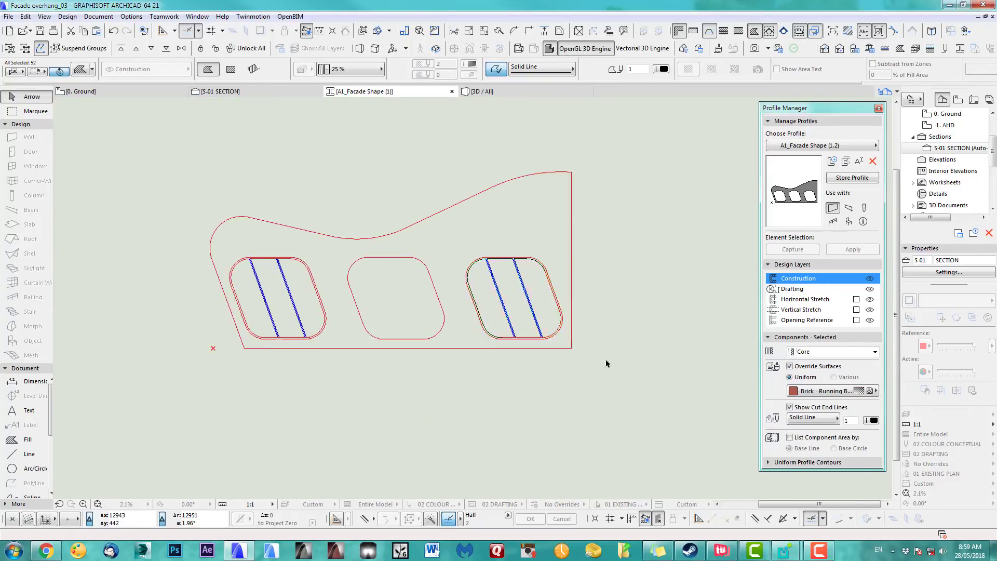
{"action": "key", "text": "Escape"}
Delete the facade fill and its upper outline from the profile, keeping the three windows
{"action": "left_click_drag", "start_coordinate": [126, 150], "coordinate": [604, 244]}
{"action": "left_click", "coordinate": [605, 245]}
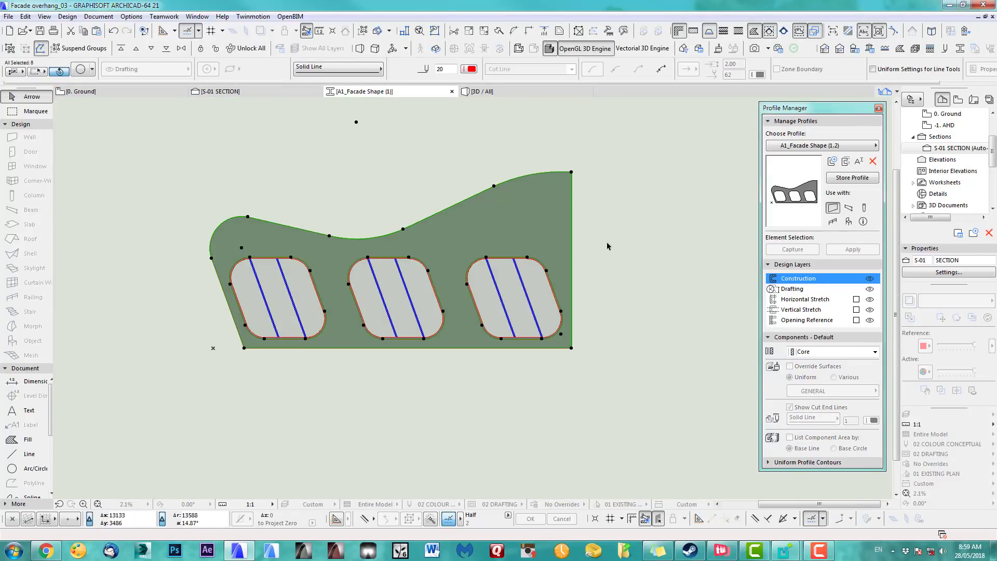
{"action": "key", "text": "Delete"}
Delete the leftover facade outline lines around the windows and store profile A1_Facade Shape (1.2)
{"action": "left_click", "coordinate": [212, 367]}
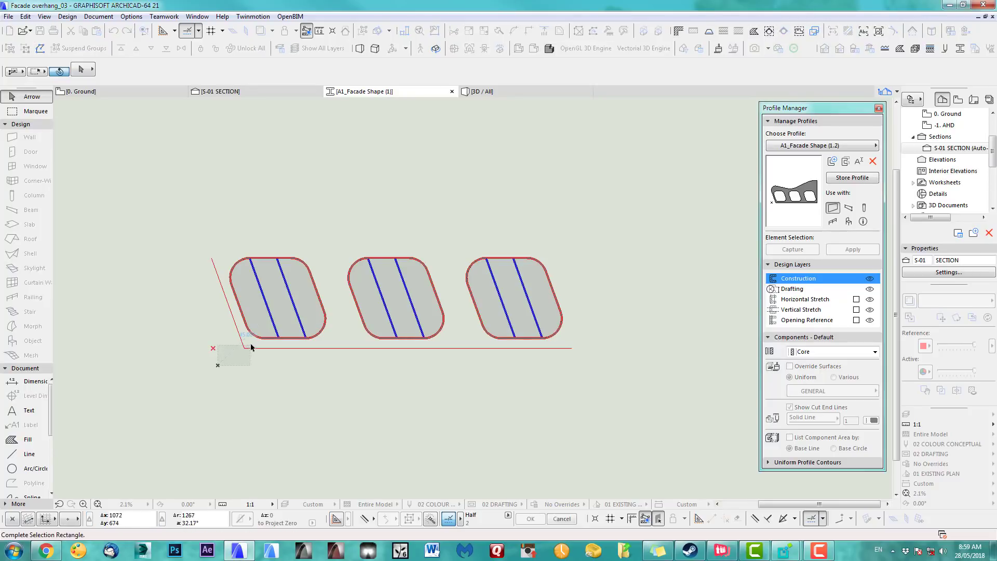
{"action": "left_click", "coordinate": [255, 345]}
{"action": "key", "text": "Delete"}
{"action": "scroll", "coordinate": [493, 366], "scroll_direction": "down", "scroll_amount": 2}
{"action": "middle_click_drag", "start_coordinate": [493, 367], "coordinate": [504, 364]}
{"action": "left_click", "coordinate": [565, 350]}
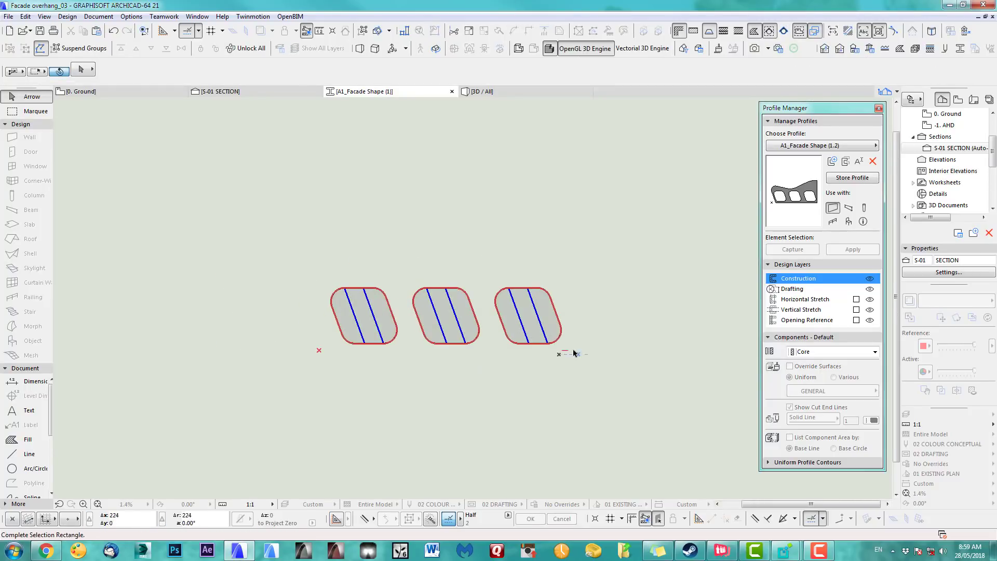
{"action": "key", "text": "Delete"}
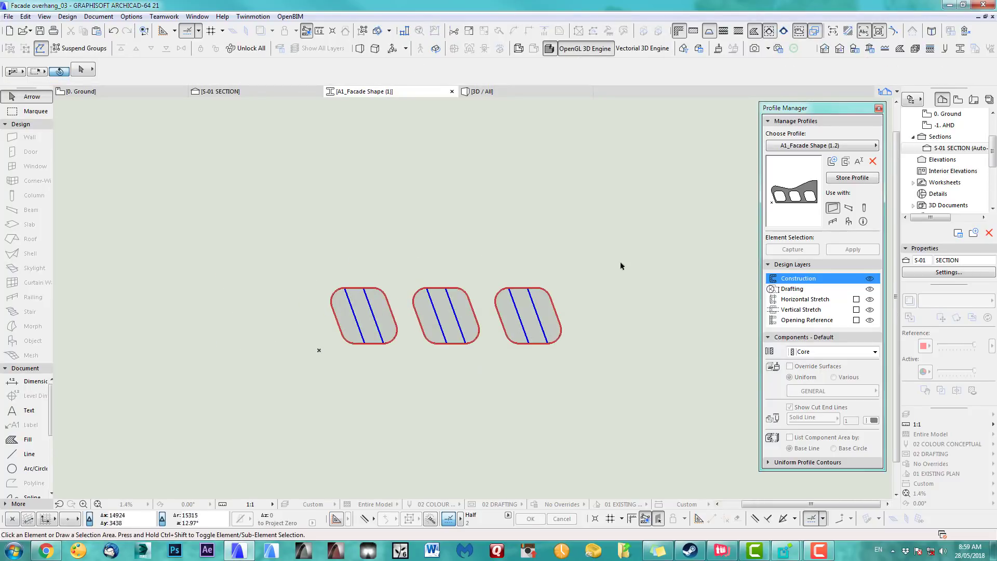
{"action": "left_click", "coordinate": [861, 178]}
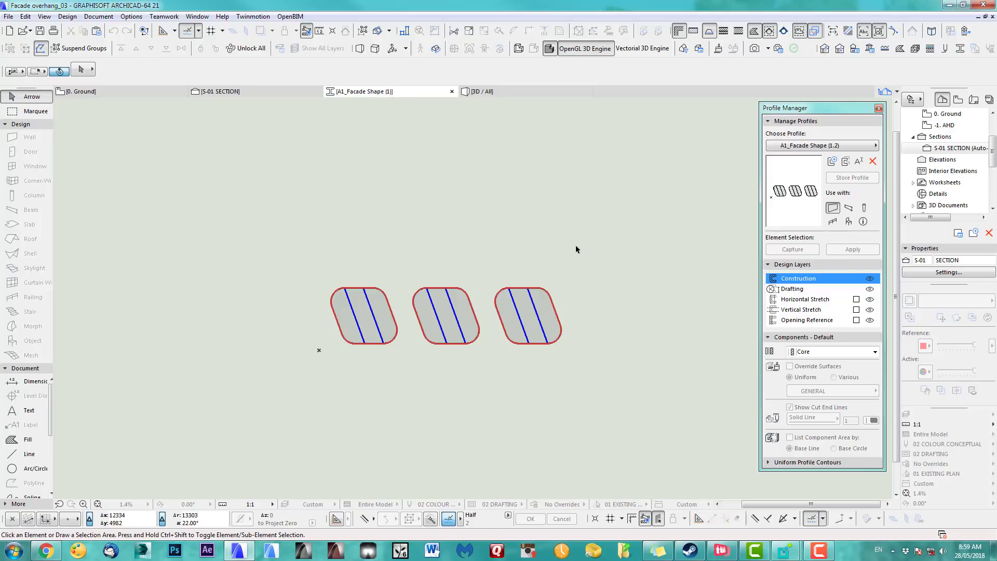
On the ground floor plan, copy the profiled facade wall about 730 mm straight down
{"action": "key", "text": "F2"}
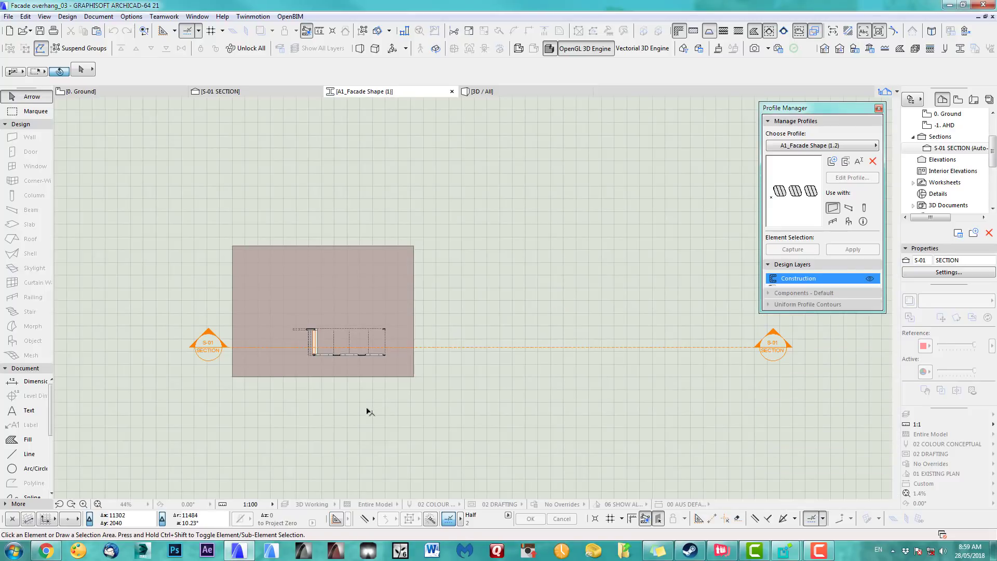
{"action": "scroll", "coordinate": [347, 365], "scroll_direction": "up", "scroll_amount": 10}
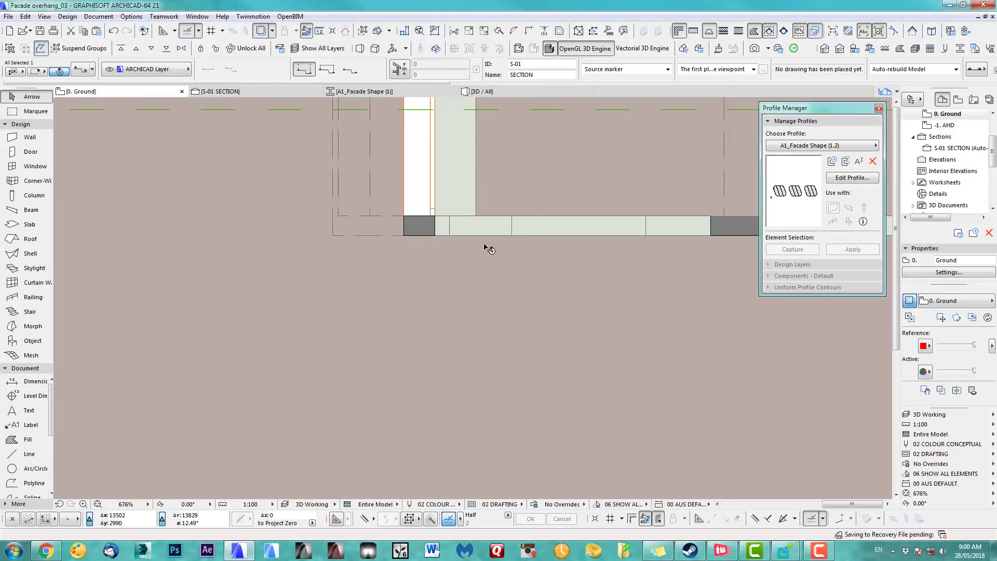
{"action": "left_click", "coordinate": [449, 229]}
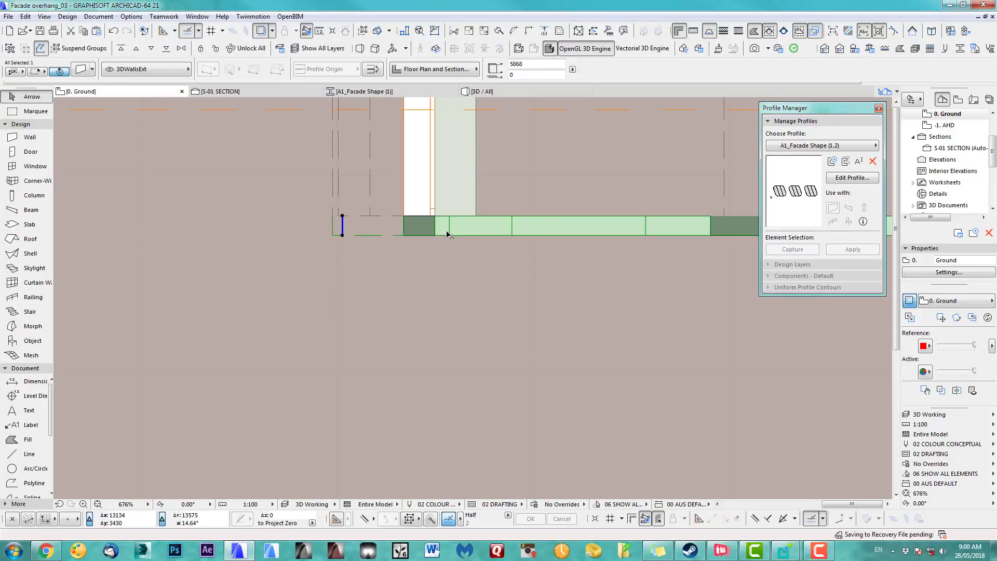
{"action": "left_click", "coordinate": [390, 235]}
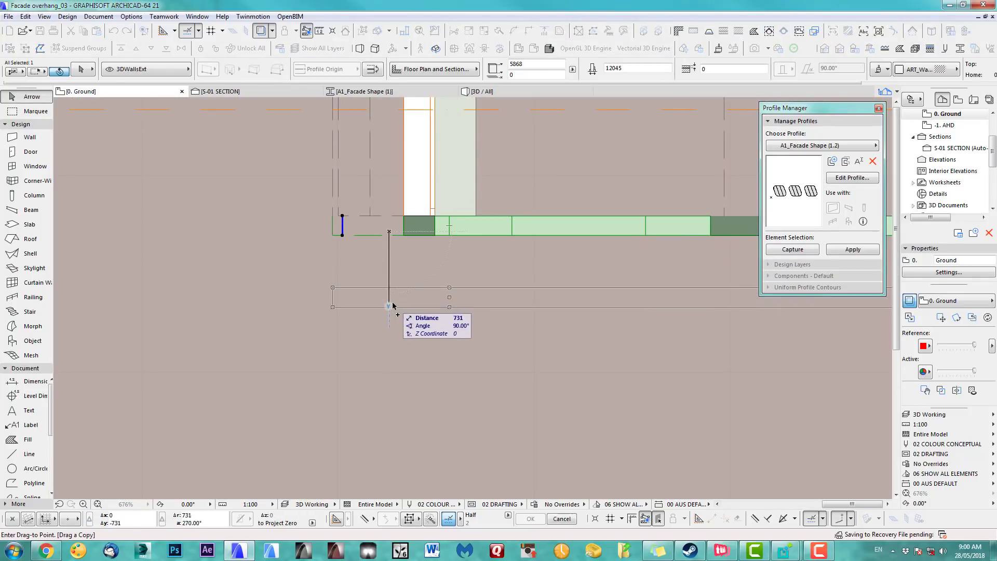
{"action": "left_click", "coordinate": [390, 307]}
Give the copied facade wall profile A1_Facade Shape (1.2) and set its override surfaces to ART_WinFr1
{"action": "left_click", "coordinate": [85, 69]}
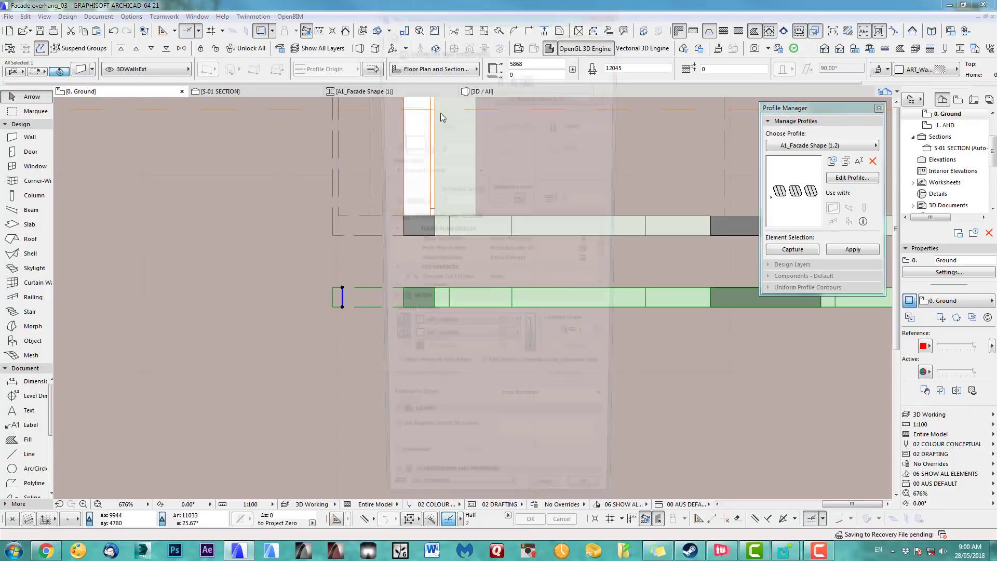
{"action": "left_click", "coordinate": [526, 95]}
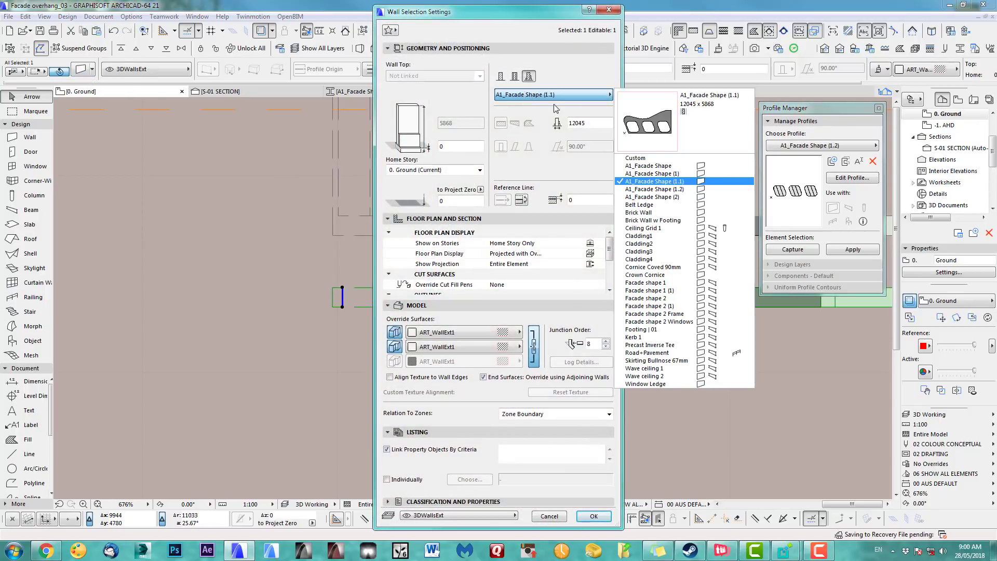
{"action": "left_click", "coordinate": [684, 189]}
{"action": "left_click", "coordinate": [476, 333]}
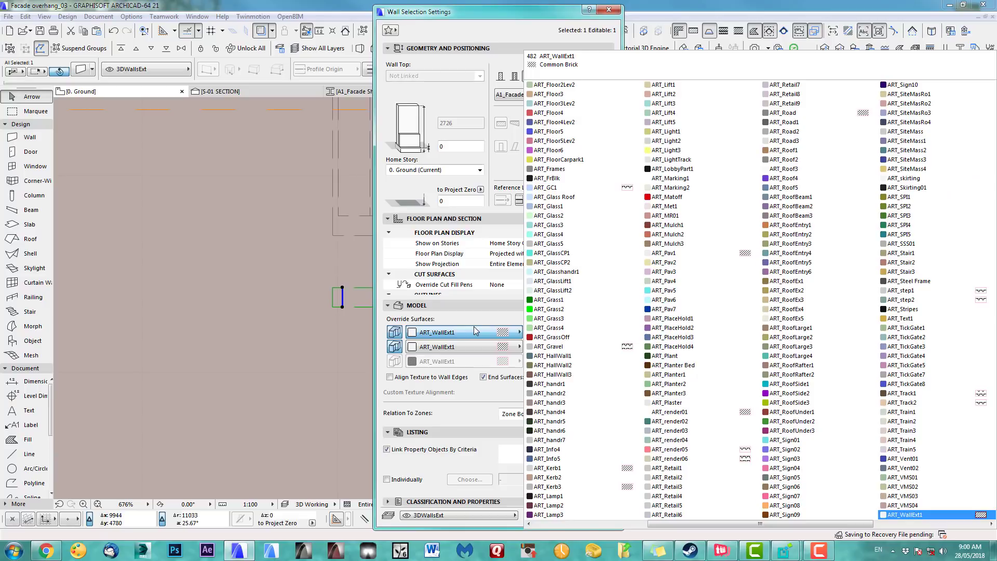
{"action": "scroll", "coordinate": [888, 265], "scroll_direction": "up", "scroll_amount": 1}
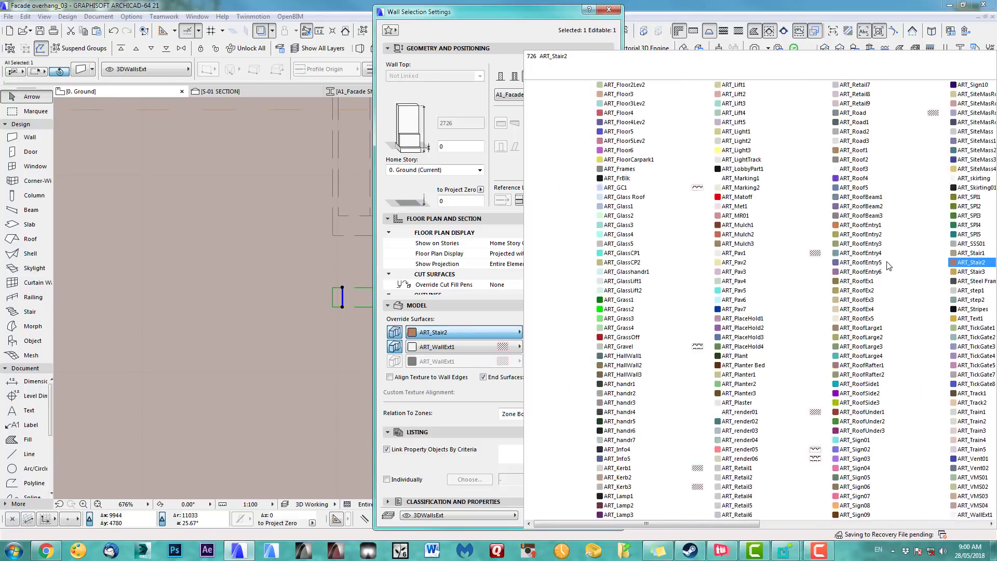
{"action": "scroll", "coordinate": [888, 265], "scroll_direction": "down", "scroll_amount": 1}
{"action": "scroll", "coordinate": [888, 266], "scroll_direction": "down", "scroll_amount": 3}
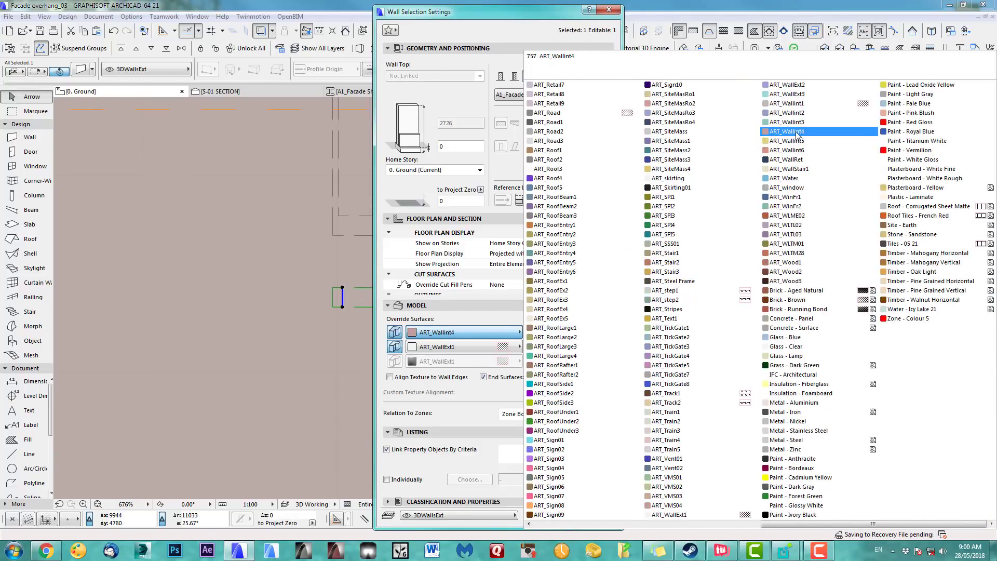
{"action": "left_click", "coordinate": [799, 198]}
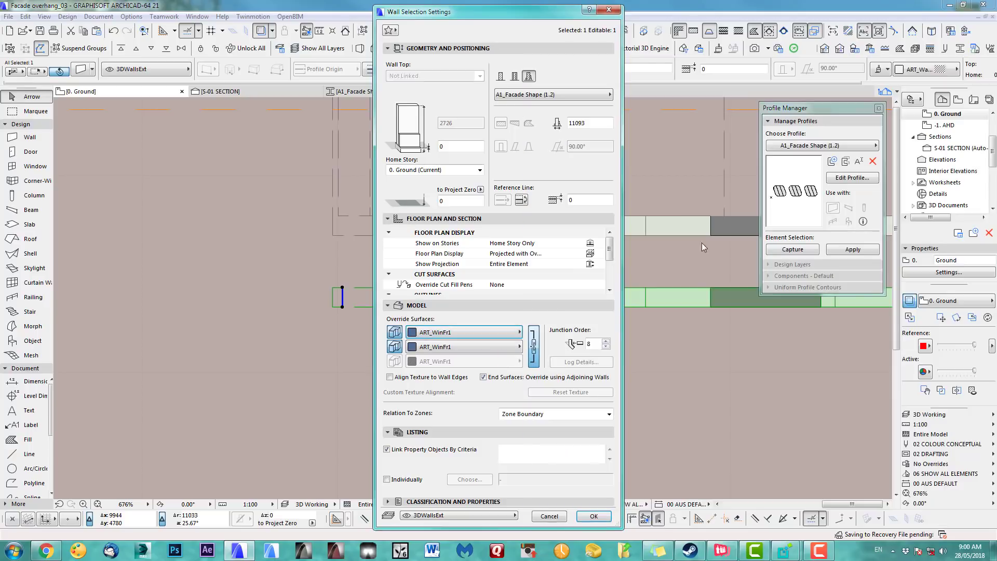
Assign the copied window wall to layer 3DWindows and check it in the 3D view
{"action": "left_click", "coordinate": [463, 515]}
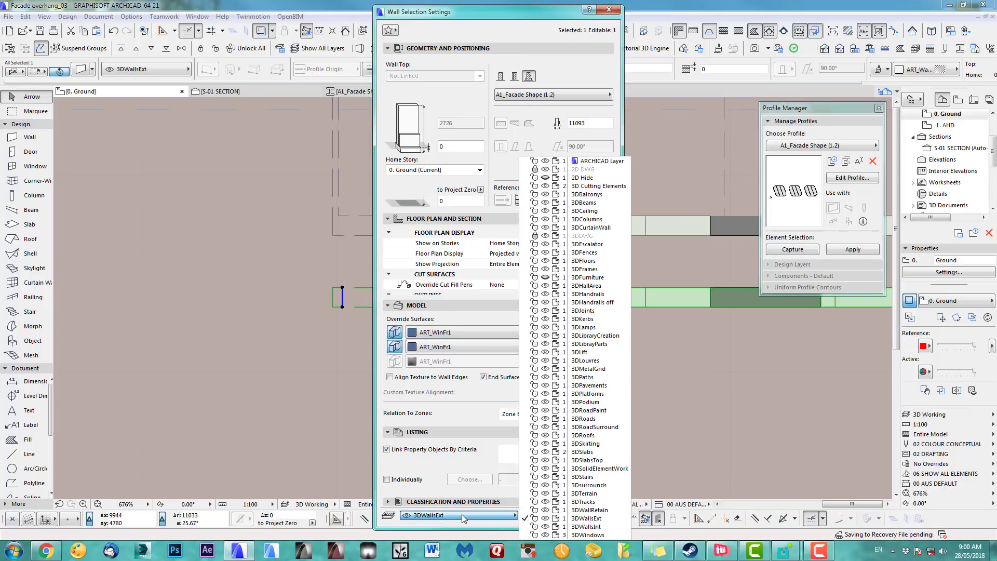
{"action": "left_click", "coordinate": [596, 535]}
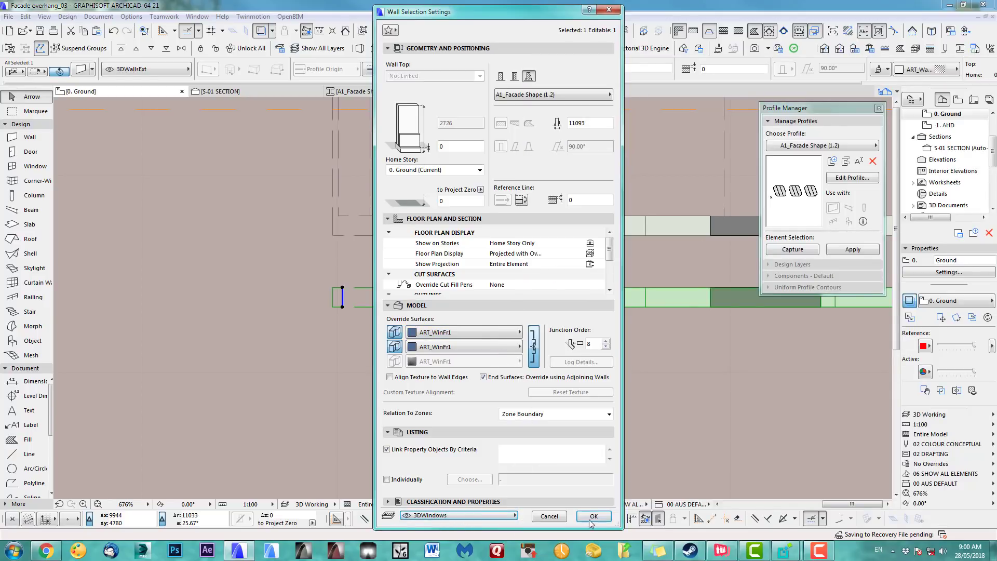
{"action": "left_click", "coordinate": [593, 516]}
{"action": "scroll", "coordinate": [511, 345], "scroll_direction": "down", "scroll_amount": 5}
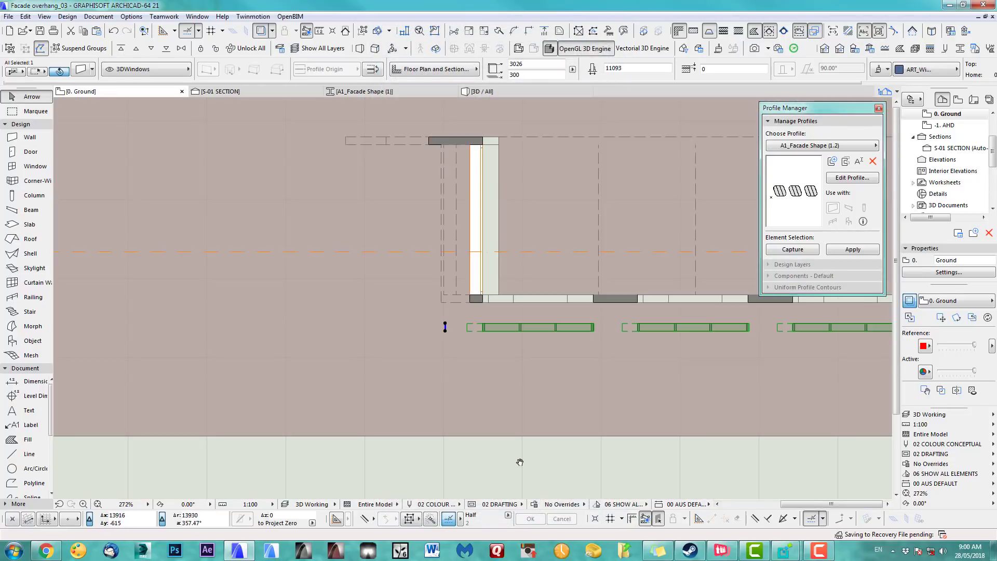
{"action": "key", "text": "Escape"}
{"action": "key", "text": "F3"}
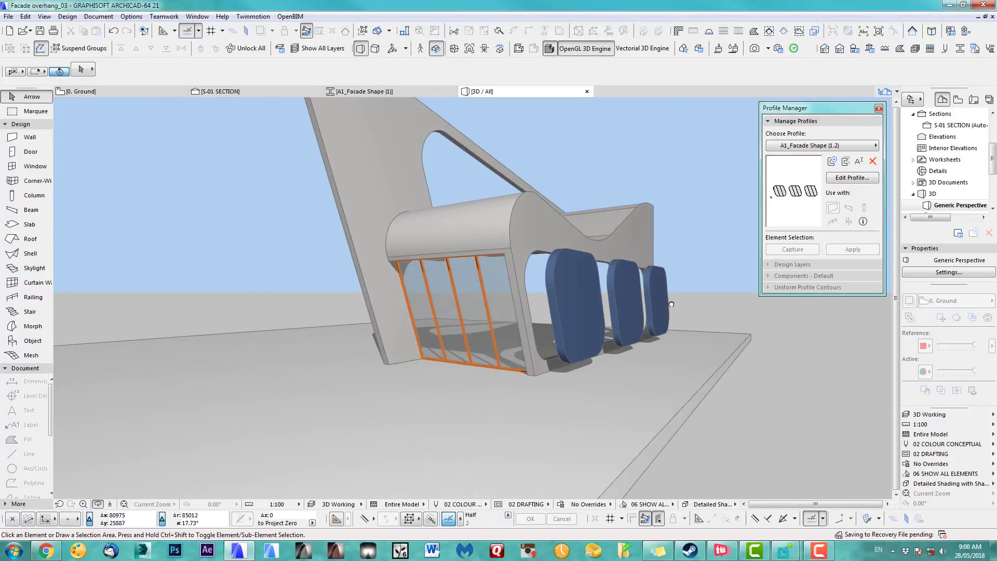
{"action": "scroll", "coordinate": [473, 299], "scroll_direction": "up", "scroll_amount": 5}
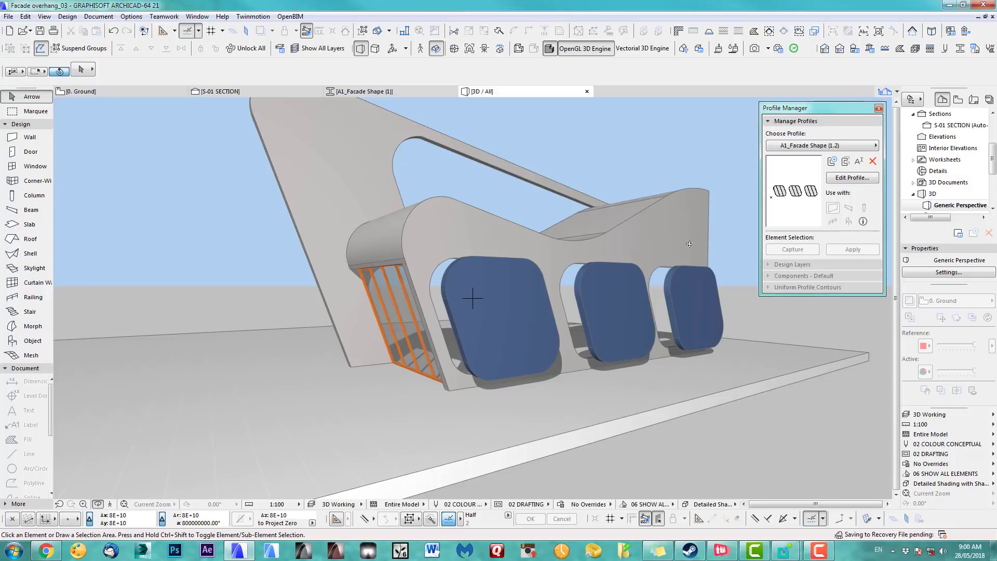
Return to the ground floor plan and duplicate profile A1_Facade Shape (1.2) as A1_Facade Shape (1.3)
{"action": "key", "text": "F2"}
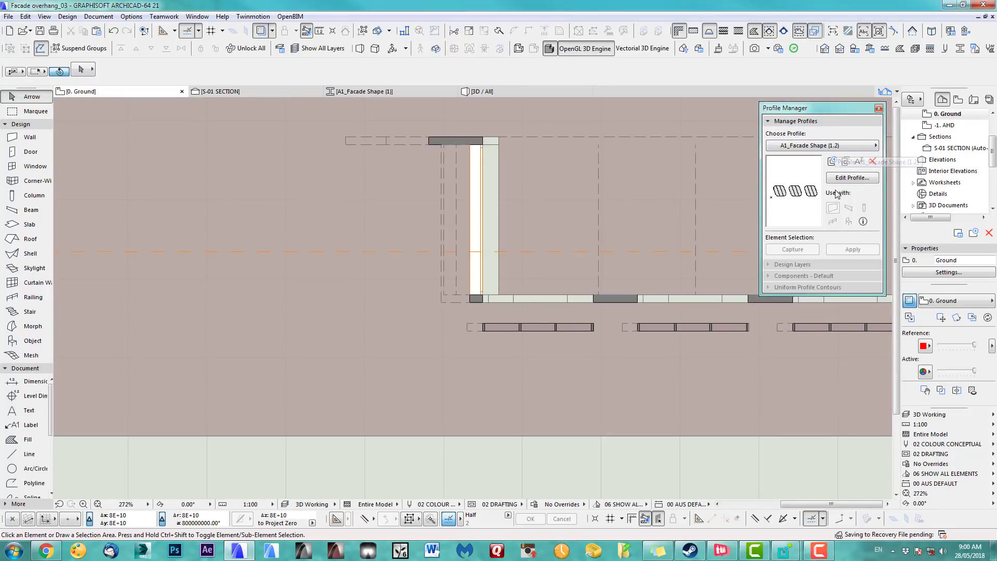
{"action": "left_click", "coordinate": [845, 161]}
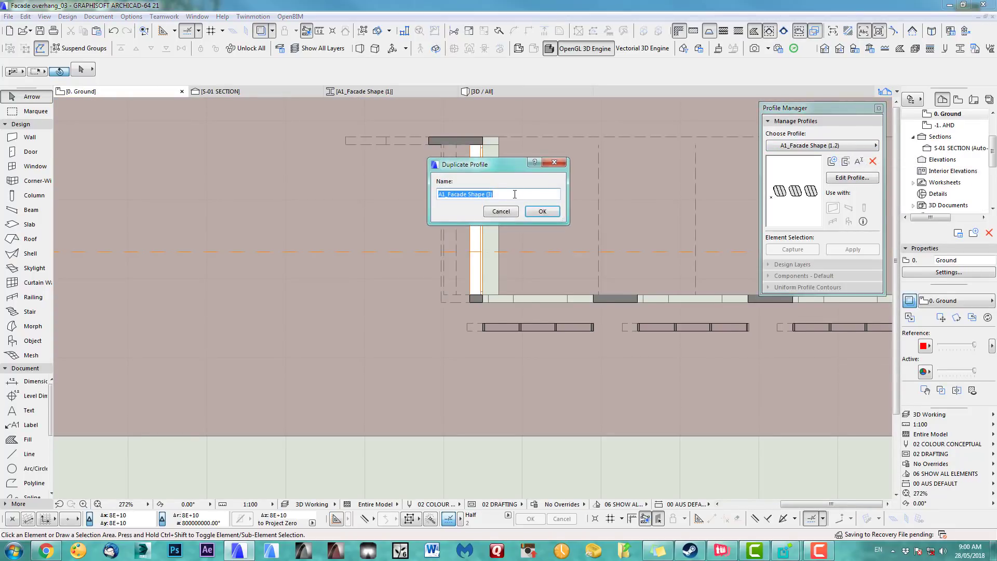
{"action": "left_click", "coordinate": [494, 194]}
{"action": "type", "text": ")"}
{"action": "left_click", "coordinate": [543, 212]}
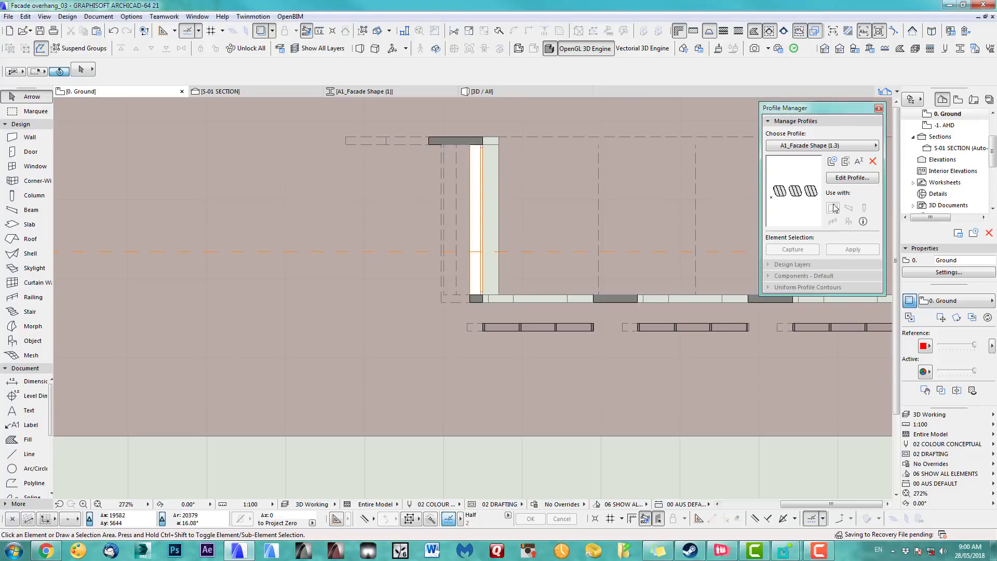
Open profile A1_Facade Shape (1.3) for editing and delete the window frames and mullions, keeping only the nine glass panes
{"action": "left_click", "coordinate": [851, 177]}
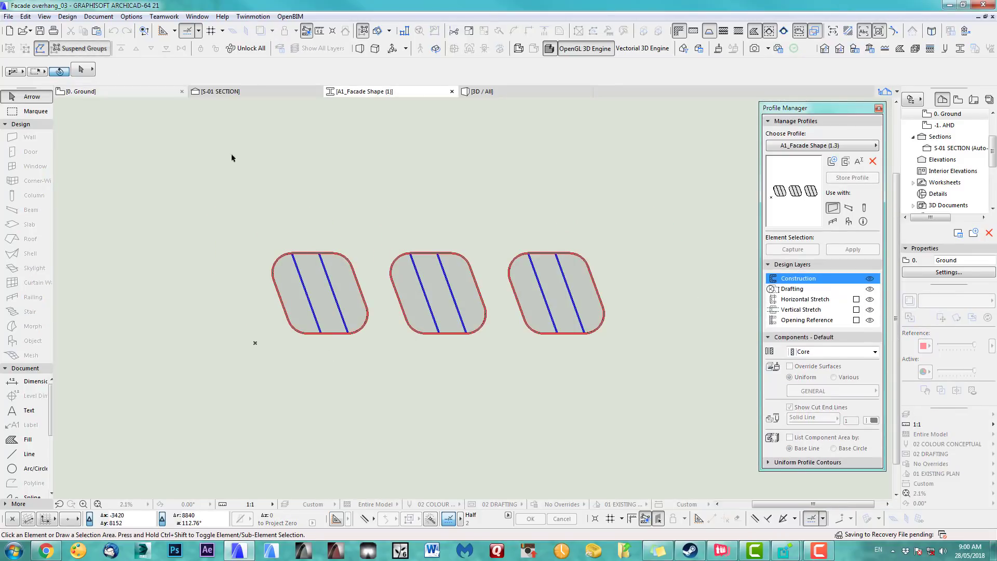
{"action": "left_click", "coordinate": [312, 306]}
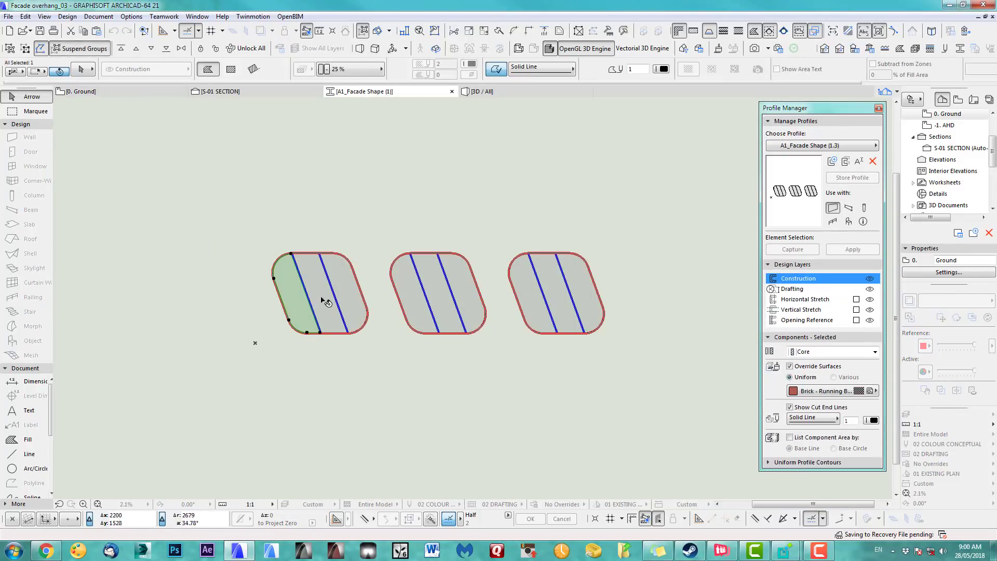
{"action": "left_click", "coordinate": [354, 300], "text": "shift"}
{"action": "left_click", "coordinate": [415, 307], "text": "shift"}
{"action": "left_click", "coordinate": [443, 303], "text": "shift"}
{"action": "left_click", "coordinate": [471, 300], "text": "shift"}
{"action": "left_click", "coordinate": [552, 310], "text": "shift"}
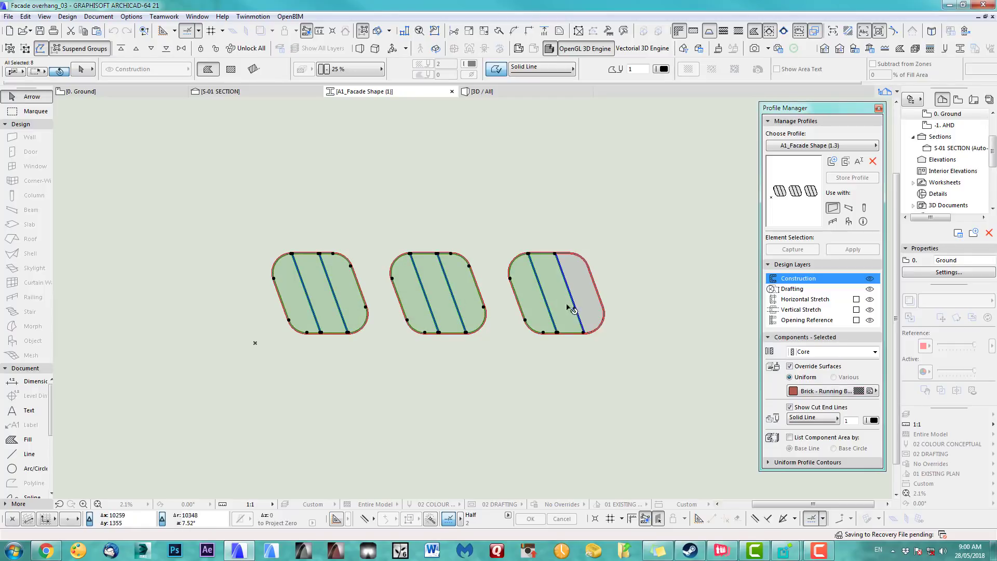
{"action": "left_click", "coordinate": [570, 309], "text": "shift"}
{"action": "left_click", "coordinate": [583, 305], "text": "shift"}
{"action": "left_click_drag", "start_coordinate": [173, 190], "coordinate": [654, 387]}
{"action": "left_click", "coordinate": [662, 316]}
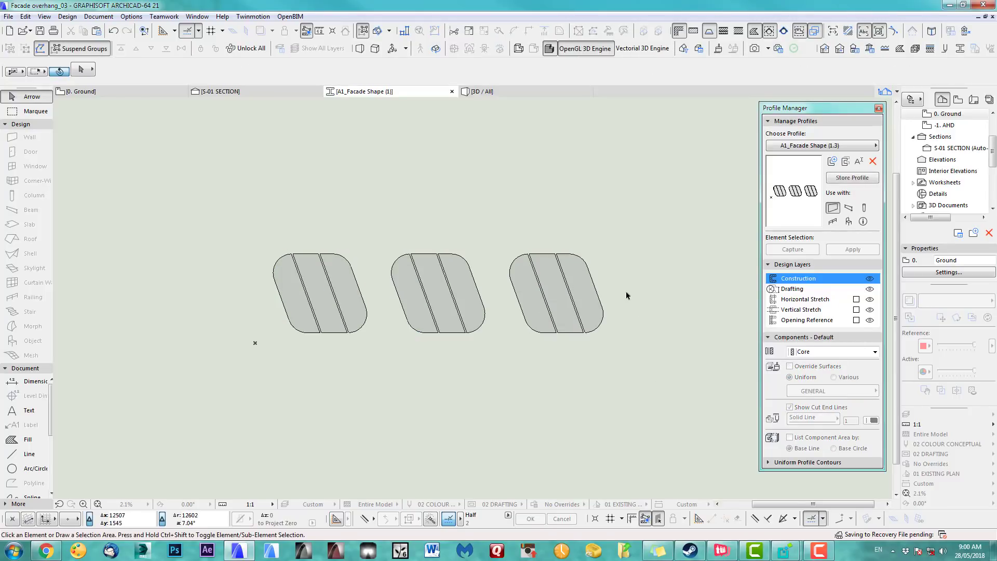
Override the surface of all glass panes with ART_GC1 and store profile A1_Facade Shape (1.3)
{"action": "key", "text": "ctrl+a"}
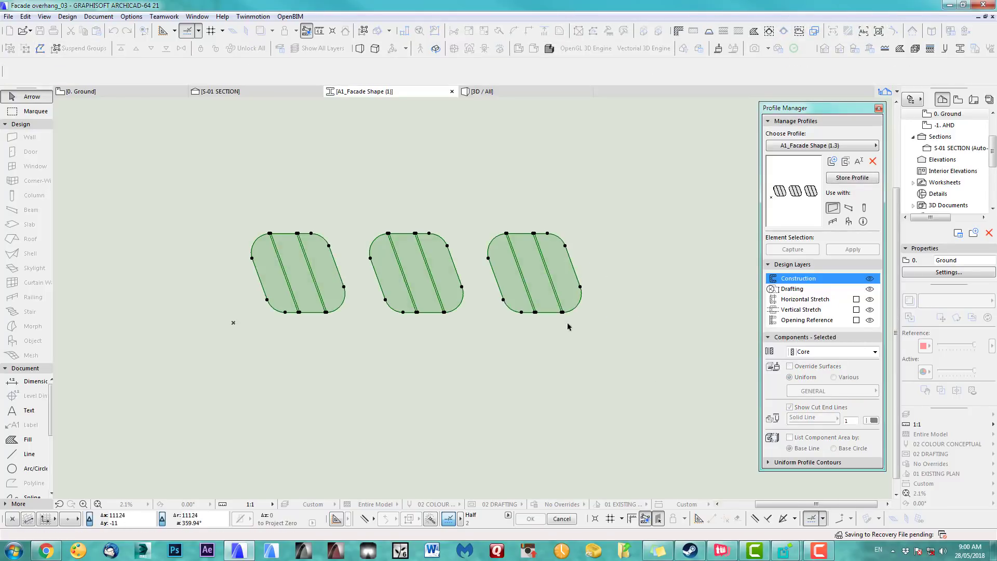
{"action": "left_click", "coordinate": [835, 389]}
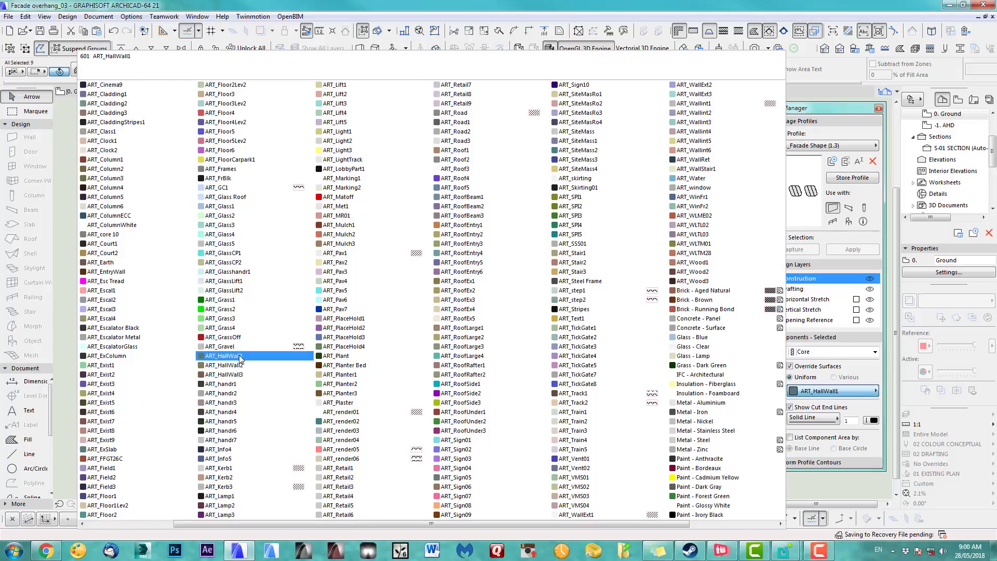
{"action": "left_click", "coordinate": [223, 190]}
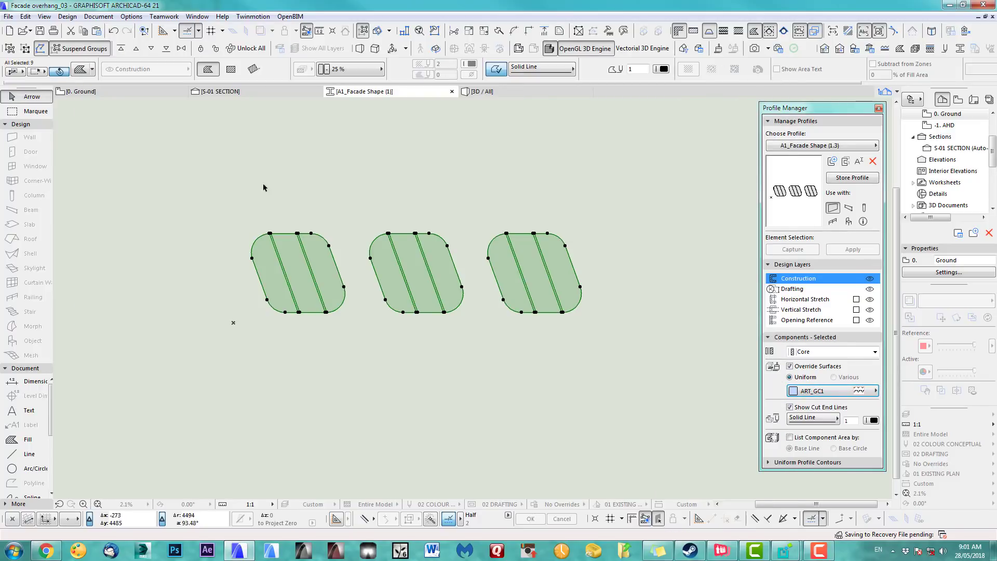
{"action": "left_click", "coordinate": [858, 178]}
In profile A1_Facade Shape (1.2), delete the glass panes of all three windows and store the frame-only profile
{"action": "left_click", "coordinate": [842, 147]}
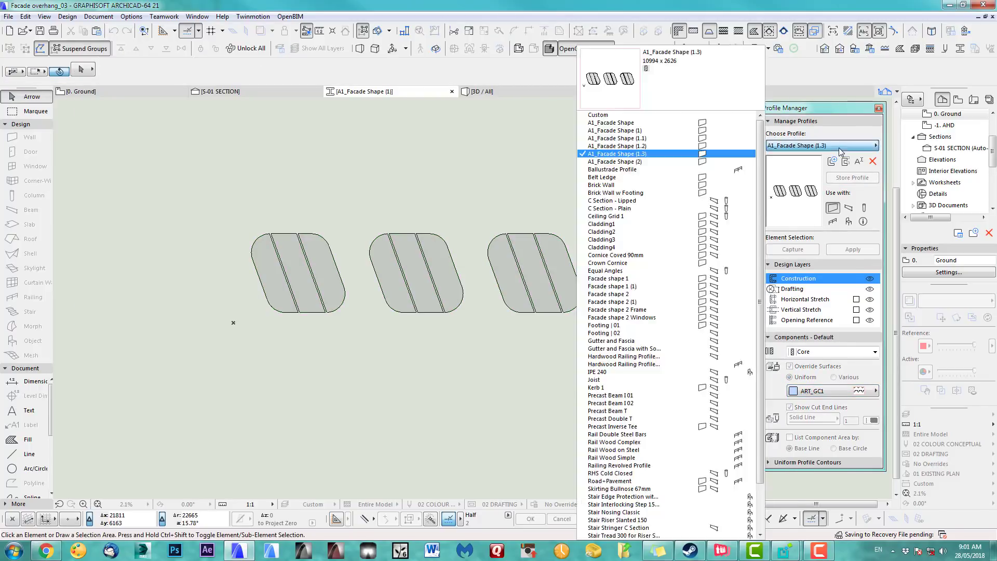
{"action": "left_click", "coordinate": [650, 146]}
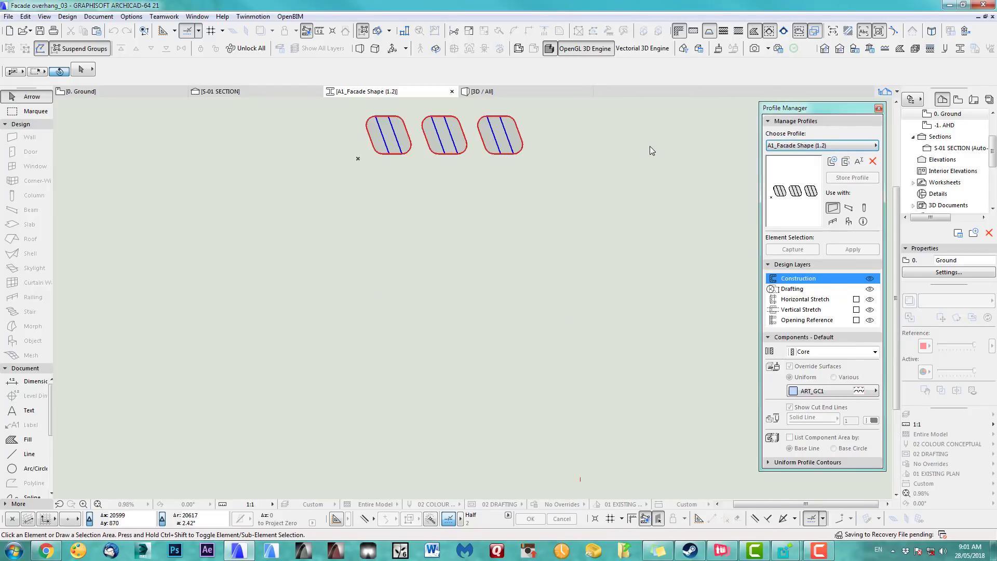
{"action": "middle_click_drag", "start_coordinate": [534, 160], "coordinate": [539, 319]}
{"action": "scroll", "coordinate": [521, 302], "scroll_direction": "up", "scroll_amount": 3}
{"action": "scroll", "coordinate": [521, 301], "scroll_direction": "up", "scroll_amount": 2}
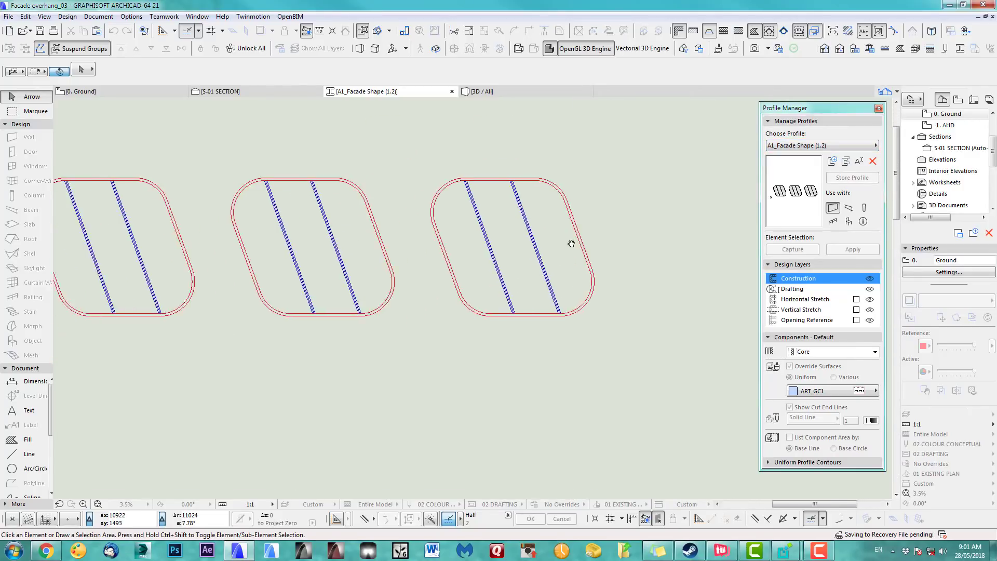
{"action": "left_click", "coordinate": [574, 246]}
{"action": "left_click", "coordinate": [510, 280], "text": "shift"}
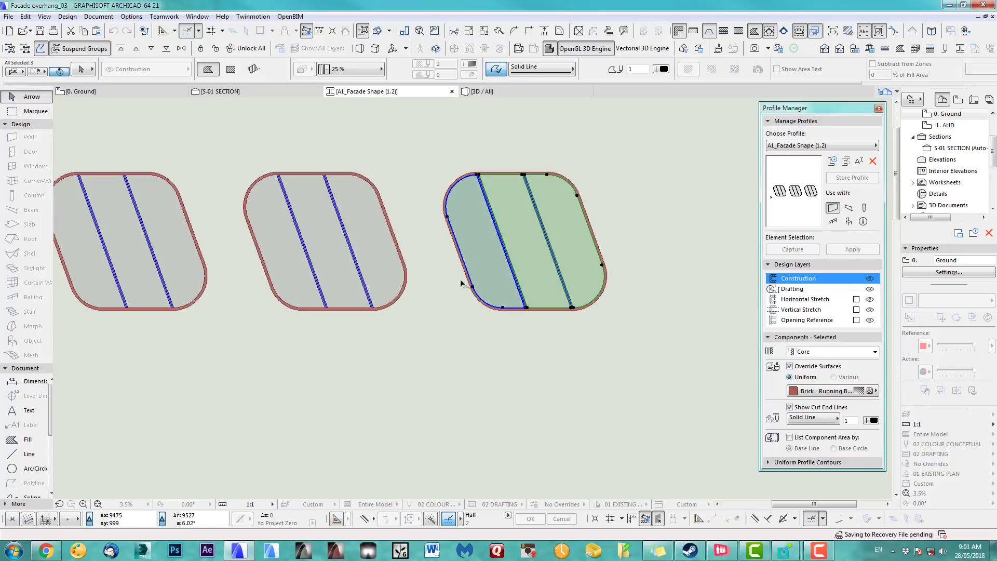
{"action": "left_click", "coordinate": [462, 283], "text": "shift"}
{"action": "left_click", "coordinate": [388, 268], "text": "shift"}
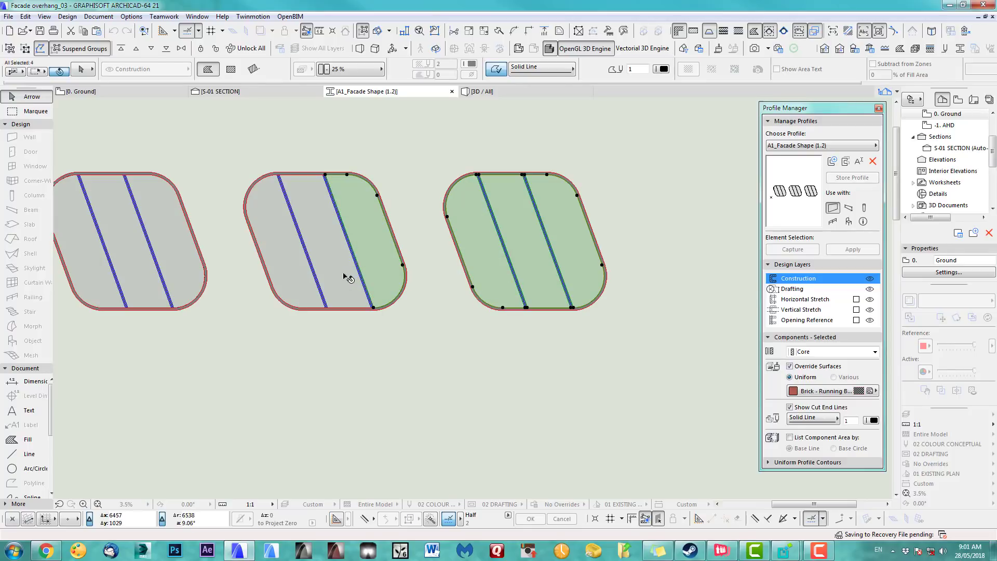
{"action": "left_click", "coordinate": [177, 263], "text": "shift"}
{"action": "left_click", "coordinate": [143, 269], "text": "shift"}
{"action": "key", "text": "Escape"}
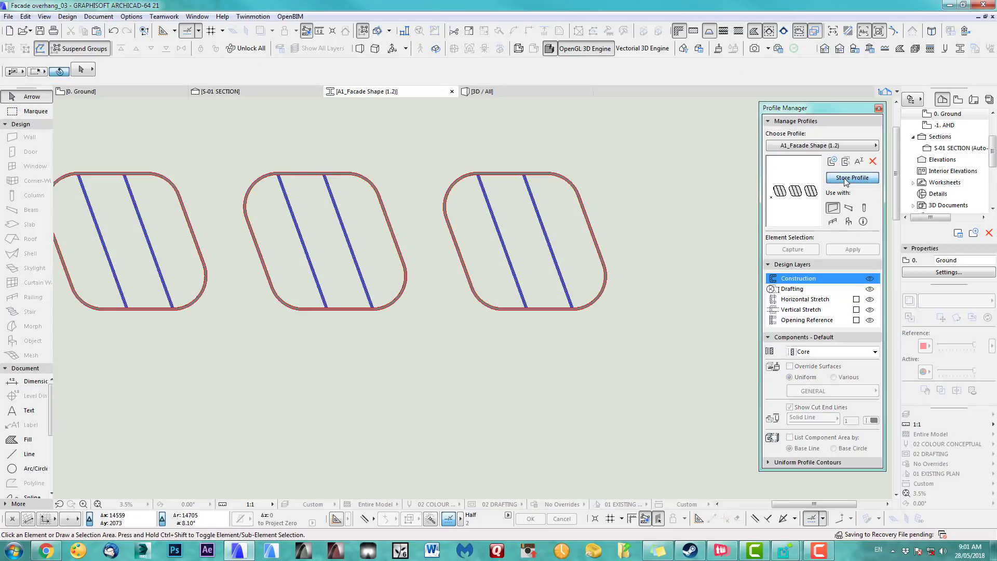
Check the frames in 3D, and on the ground floor plan stretch the window frame wall to a depth of 50 mm
{"action": "key", "text": "F2"}
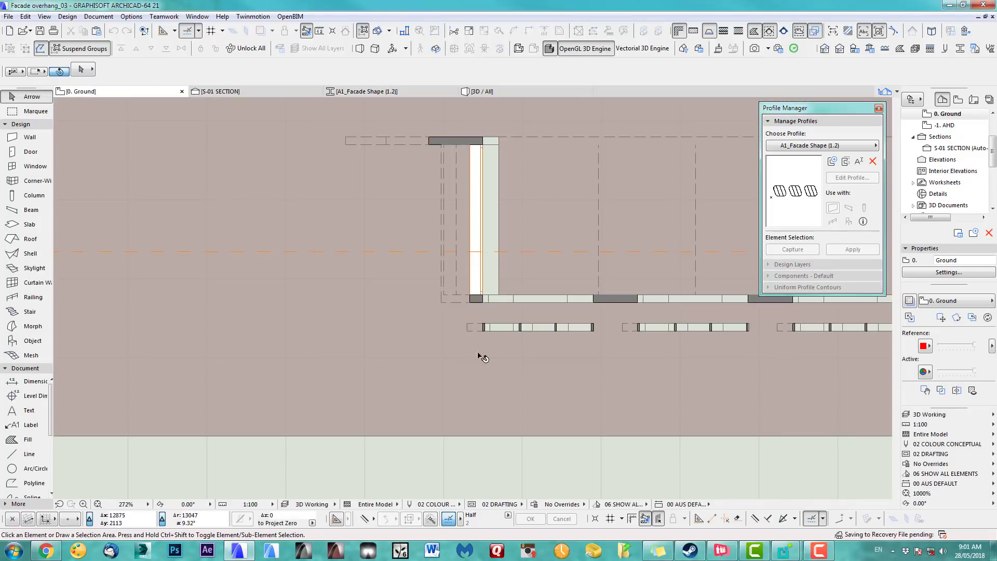
{"action": "key", "text": "F3"}
{"action": "middle_click_drag", "start_coordinate": [584, 302], "coordinate": [576, 310], "text": "shift"}
{"action": "key", "text": "F2"}
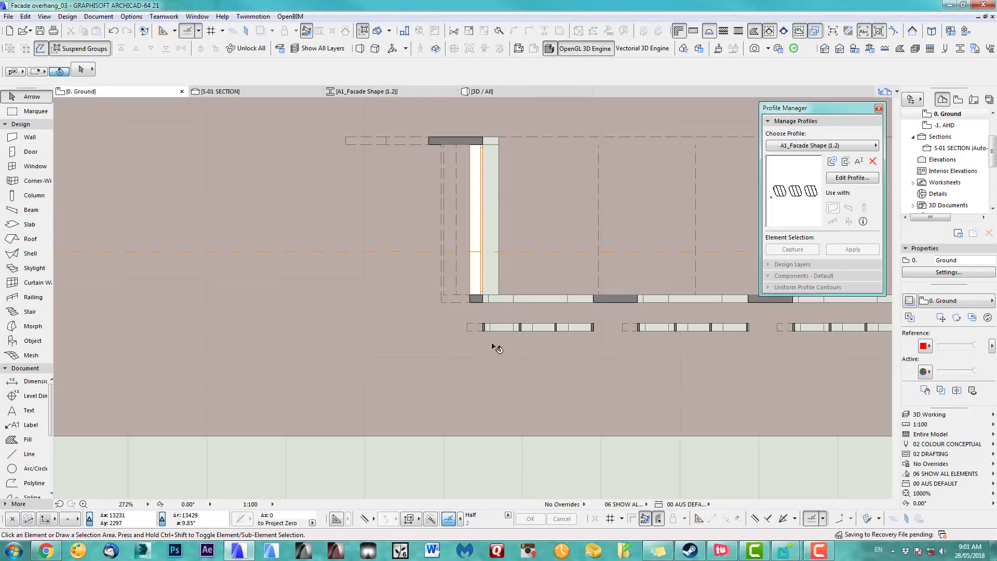
{"action": "scroll", "coordinate": [488, 332], "scroll_direction": "up", "scroll_amount": 3}
{"action": "left_click", "coordinate": [365, 357]}
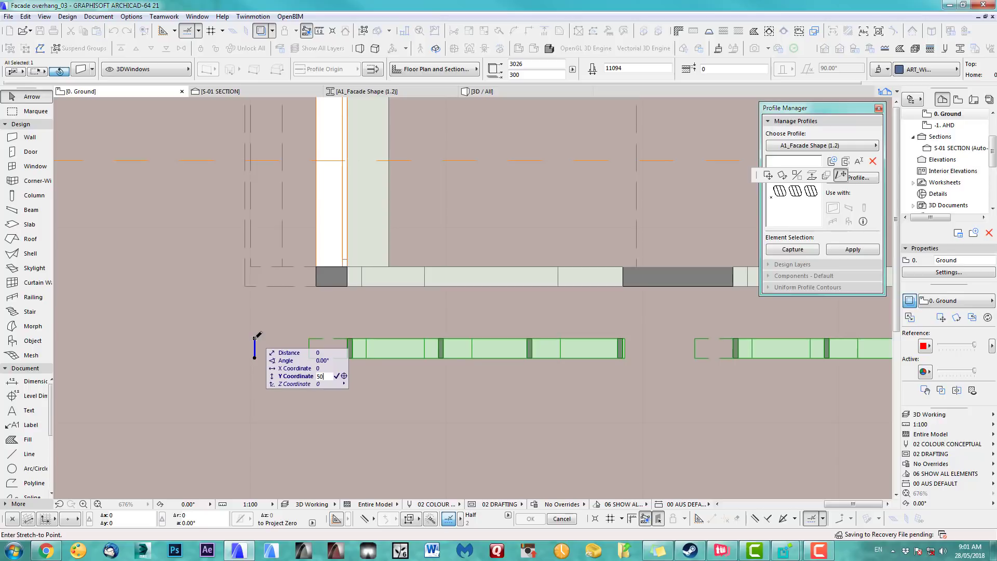
{"action": "key", "text": "Return"}
{"action": "middle_click_drag", "start_coordinate": [300, 371], "coordinate": [308, 362]}
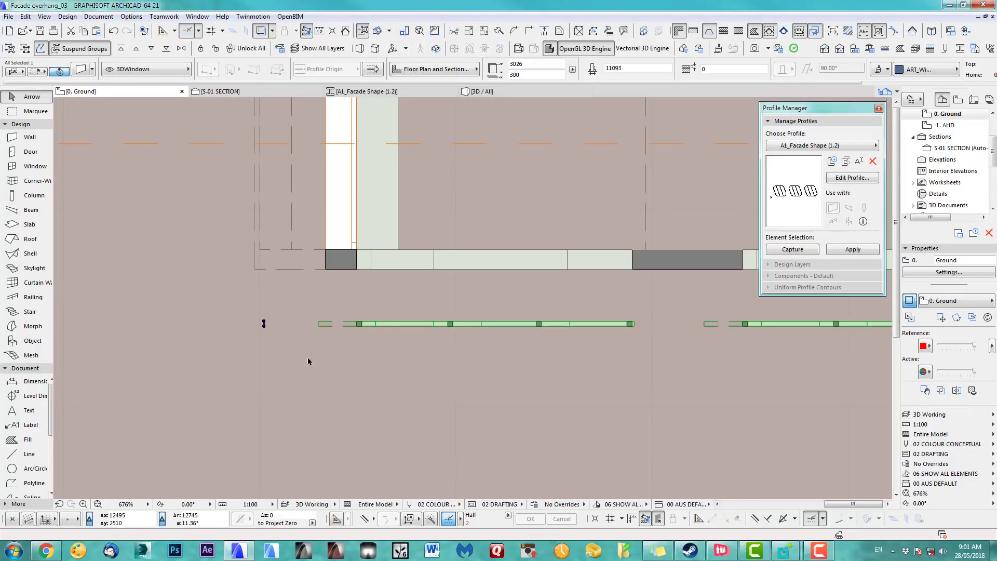
Copy the window frame wall a short distance straight down on the ground floor plan
{"action": "scroll", "coordinate": [285, 348], "scroll_direction": "up", "scroll_amount": 3}
{"action": "key", "text": "ctrl+shift+d"}
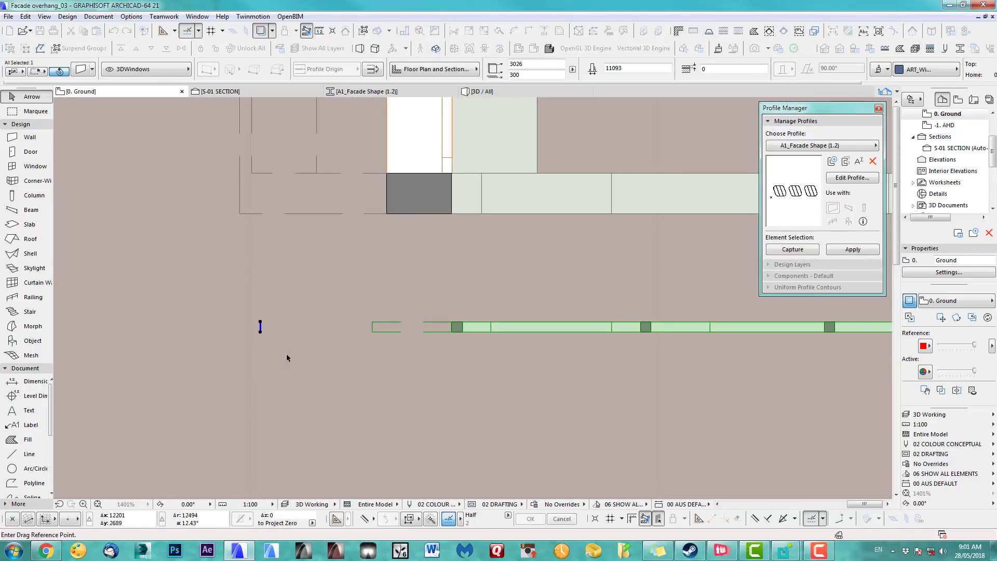
{"action": "left_click", "coordinate": [283, 346]}
{"action": "left_click", "coordinate": [284, 388]}
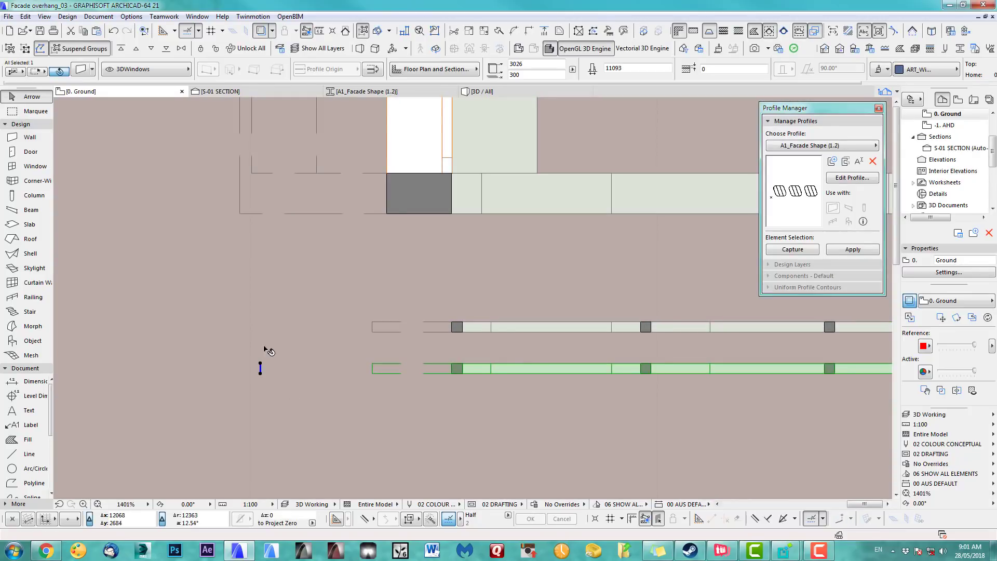
{"action": "middle_click_drag", "start_coordinate": [264, 349], "coordinate": [254, 267]}
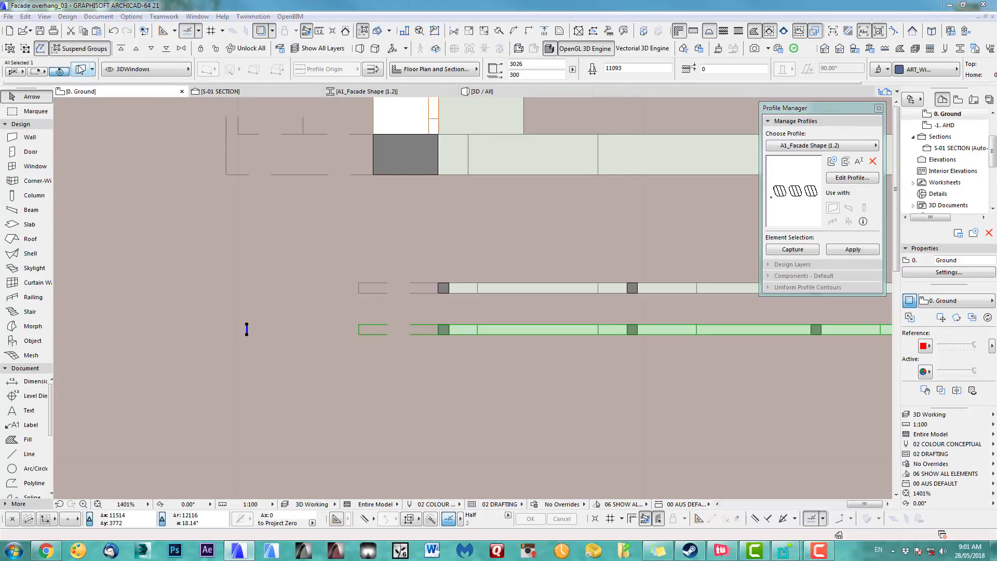
Set the copied wall's profile to A1_Facade Shape (1.3) and override its surface with ART_GC1
{"action": "key", "text": "ctrl+t"}
{"action": "left_click", "coordinate": [532, 95]}
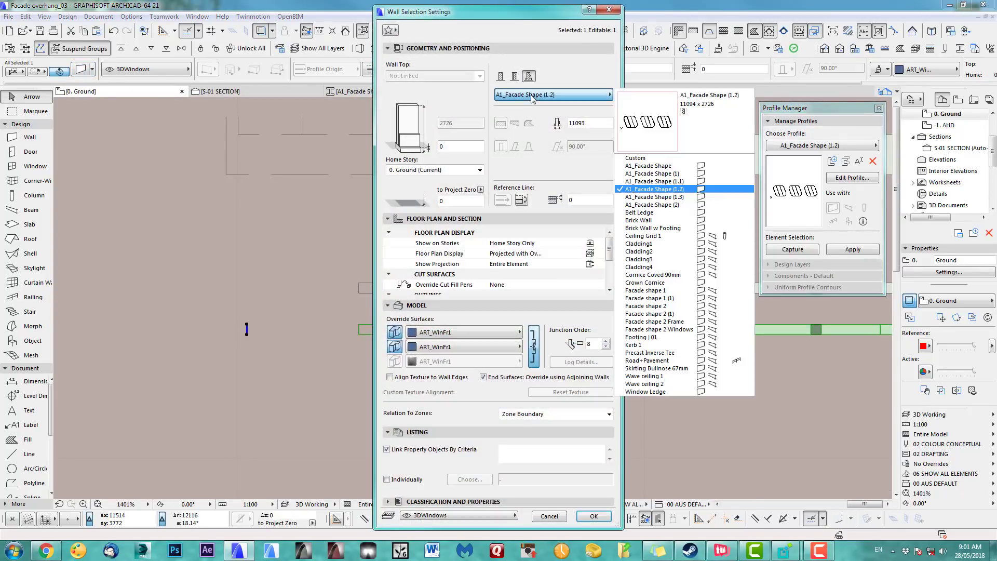
{"action": "left_click", "coordinate": [686, 200]}
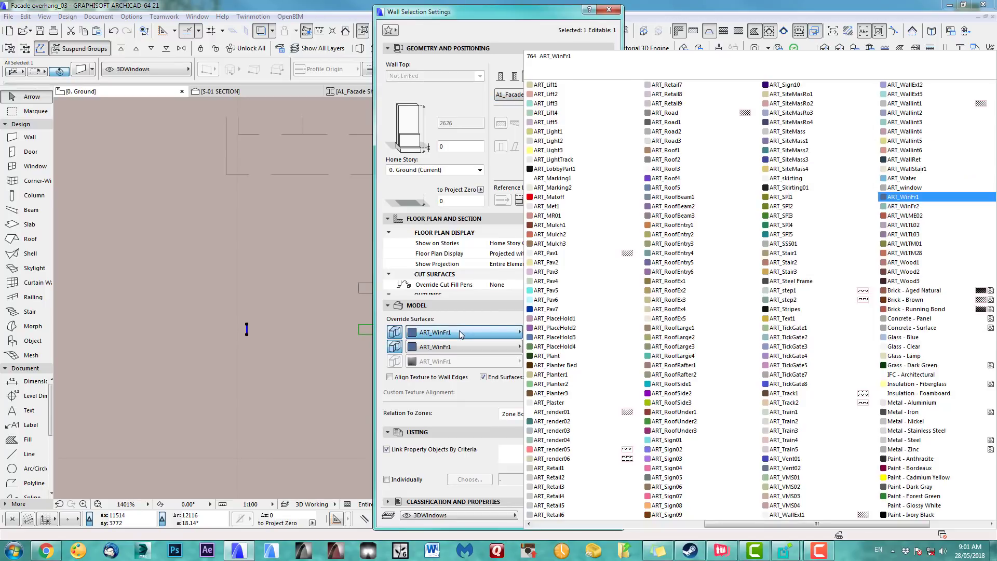
{"action": "left_click", "coordinate": [467, 333]}
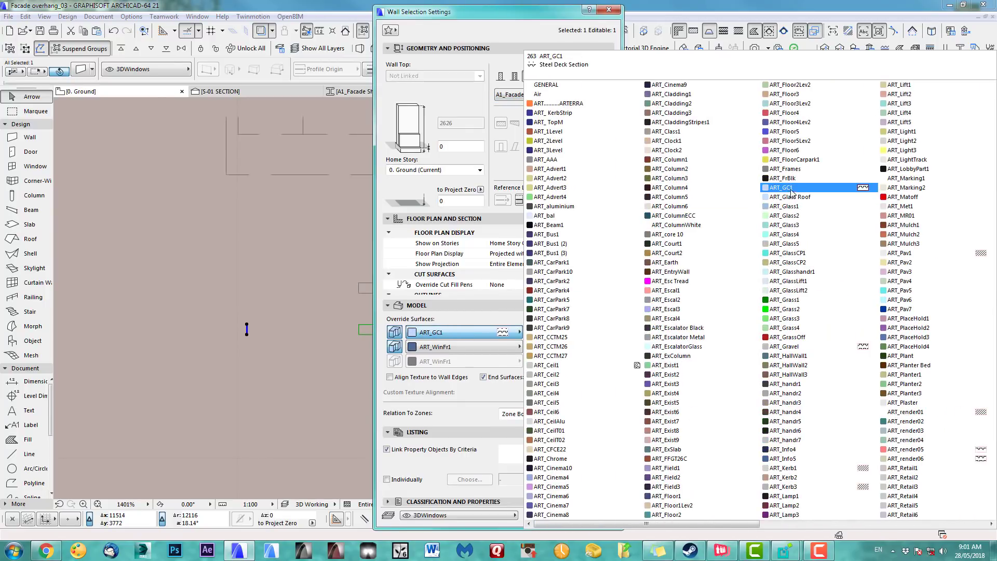
{"action": "left_click", "coordinate": [779, 188]}
{"action": "left_click", "coordinate": [592, 516]}
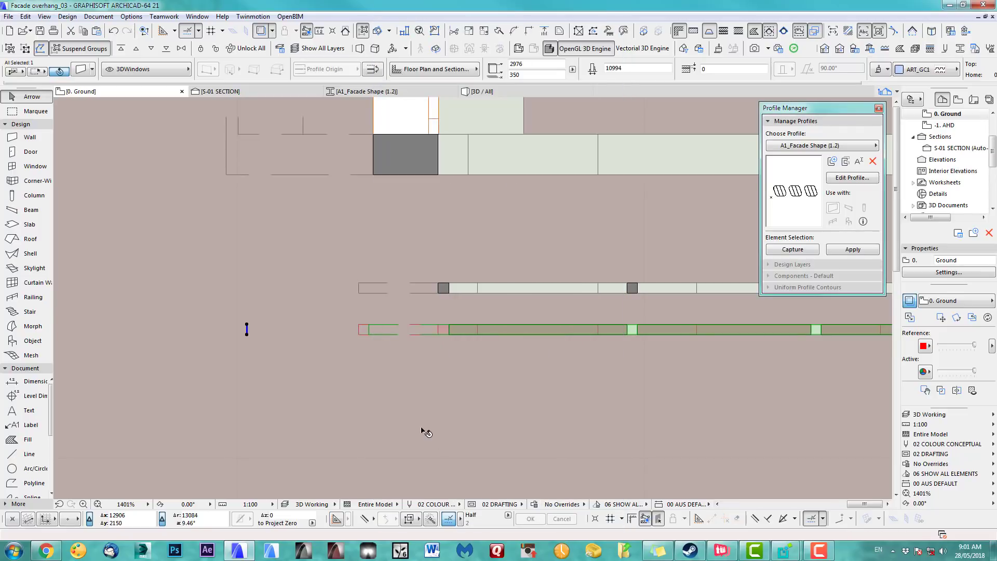
Examine the separate frame and glass walls in front of the facade in 3D
{"action": "scroll", "coordinate": [403, 343], "scroll_direction": "down", "scroll_amount": 3}
{"action": "scroll", "coordinate": [414, 437], "scroll_direction": "down", "scroll_amount": 3}
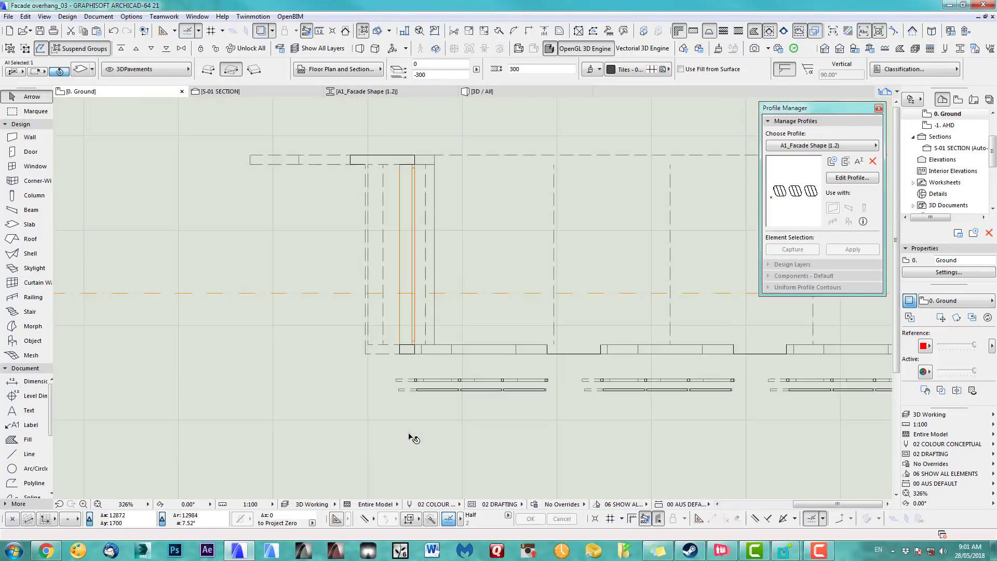
{"action": "scroll", "coordinate": [408, 438], "scroll_direction": "up", "scroll_amount": 2}
{"action": "left_click", "coordinate": [406, 442]}
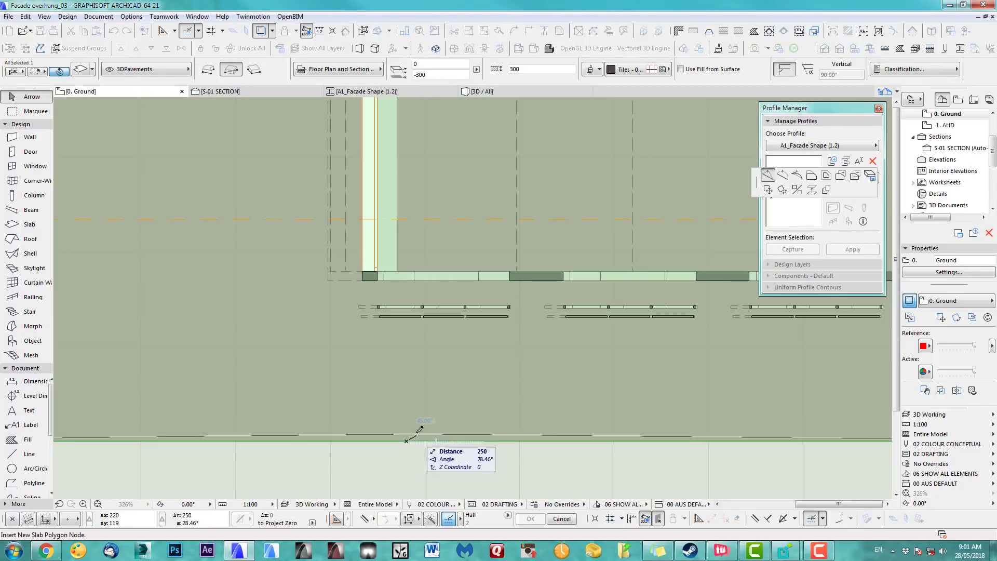
{"action": "key", "text": "Escape"}
{"action": "key", "text": "F3"}
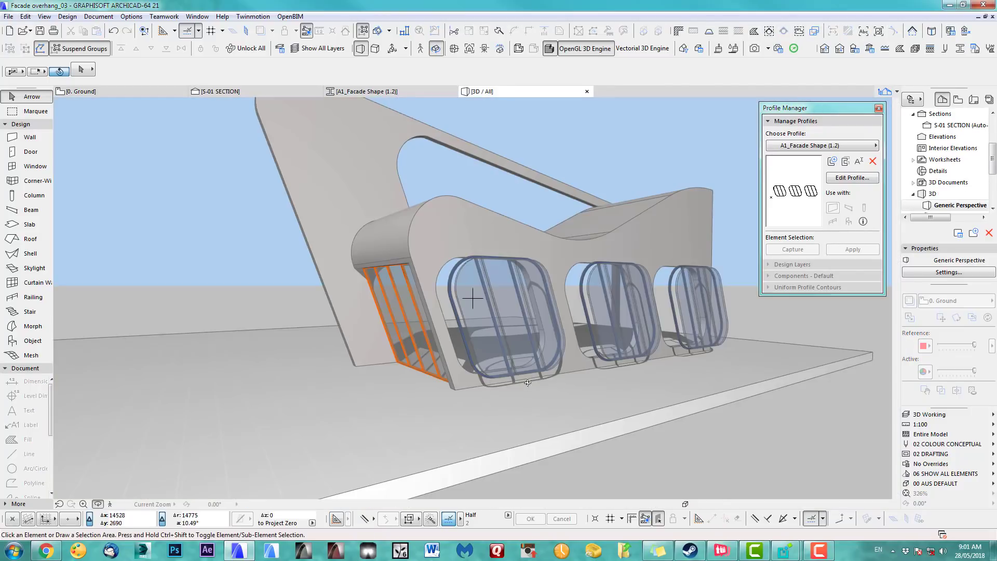
{"action": "left_click_drag", "start_coordinate": [381, 332], "coordinate": [459, 352]}
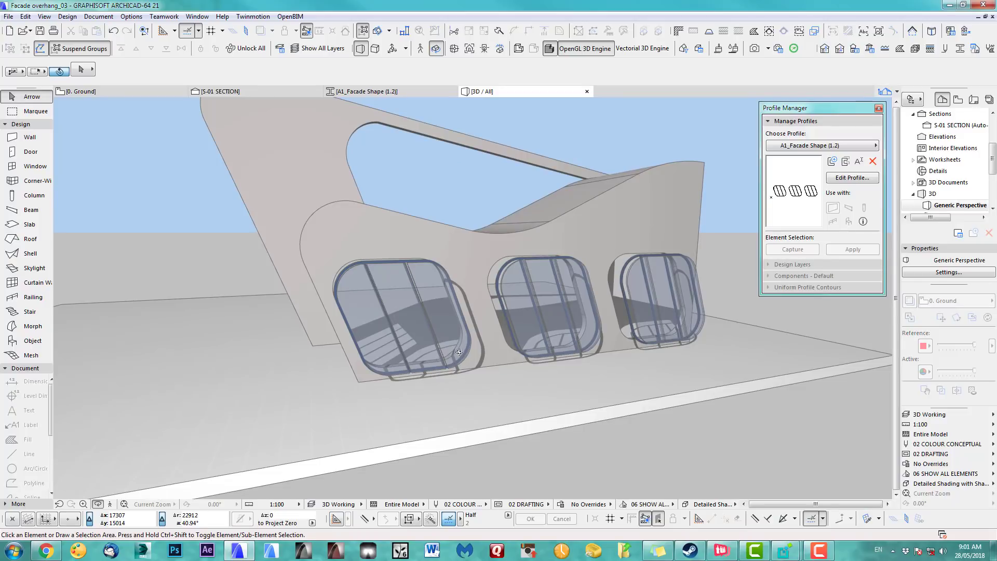
On the ground floor plan, stretch the glass wall to a depth of 20 mm
{"action": "key", "text": "F2"}
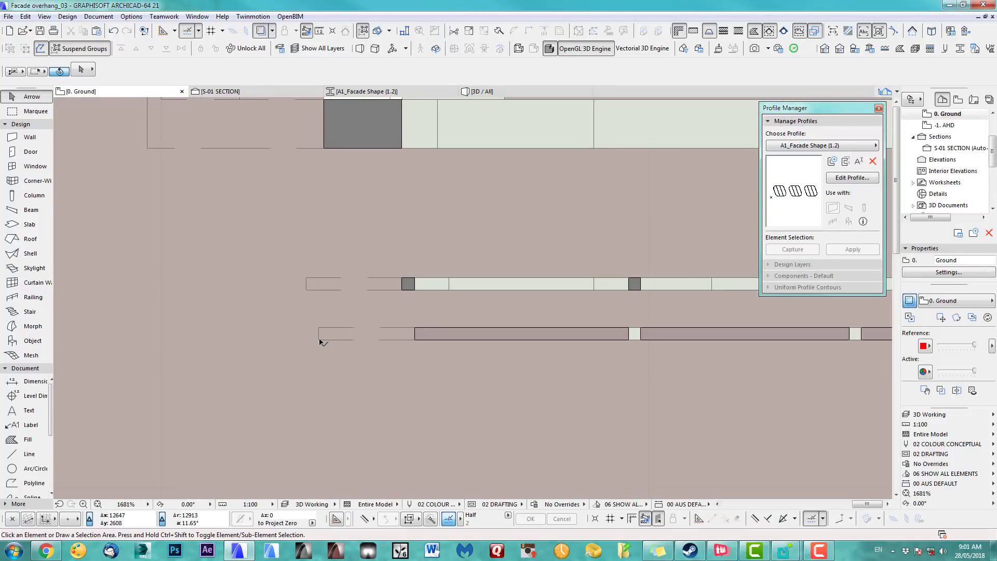
{"action": "left_click", "coordinate": [319, 340]}
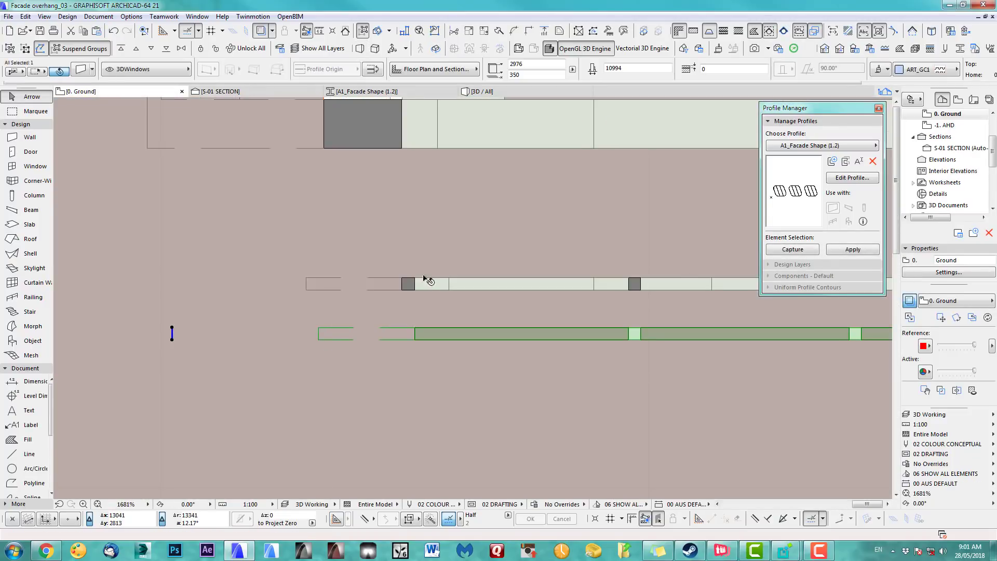
{"action": "middle_click_drag", "start_coordinate": [275, 332], "coordinate": [314, 327]}
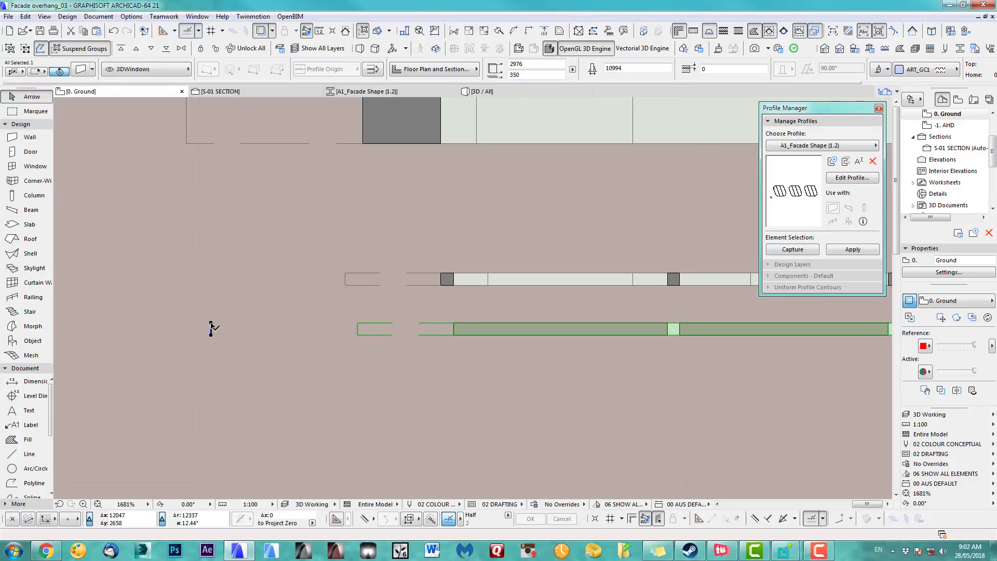
{"action": "left_click", "coordinate": [210, 328]}
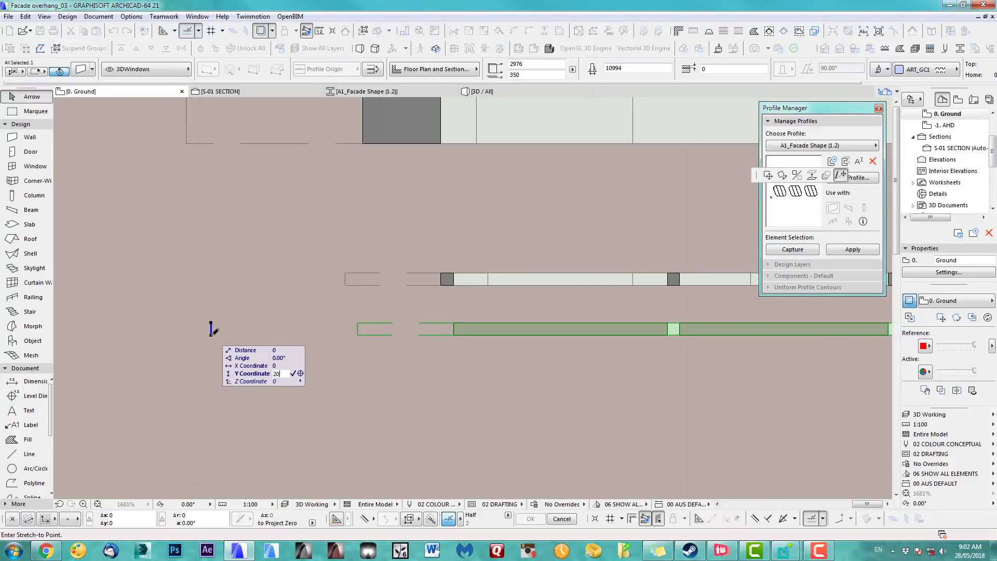
{"action": "type", "text": "20"}
{"action": "key", "text": "Return"}
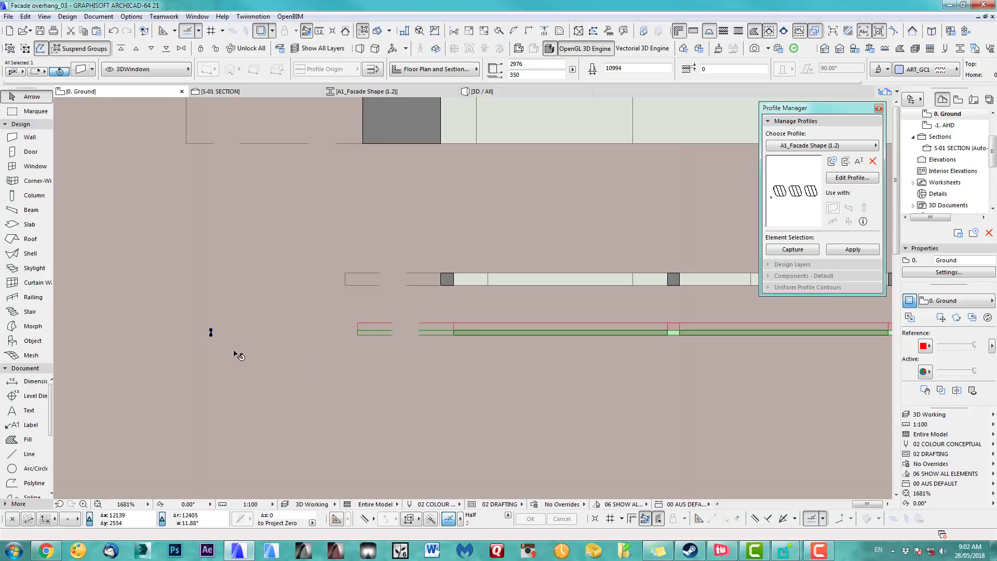
Move the glass wall onto the window frame wall and centre it within the frame's depth
{"action": "key", "text": "ctrl+d"}
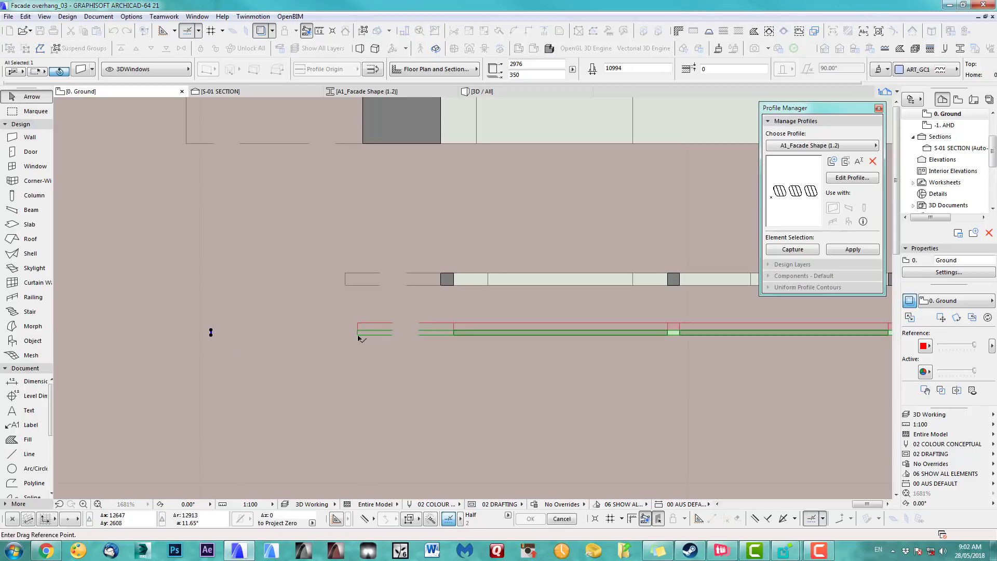
{"action": "left_click", "coordinate": [358, 335]}
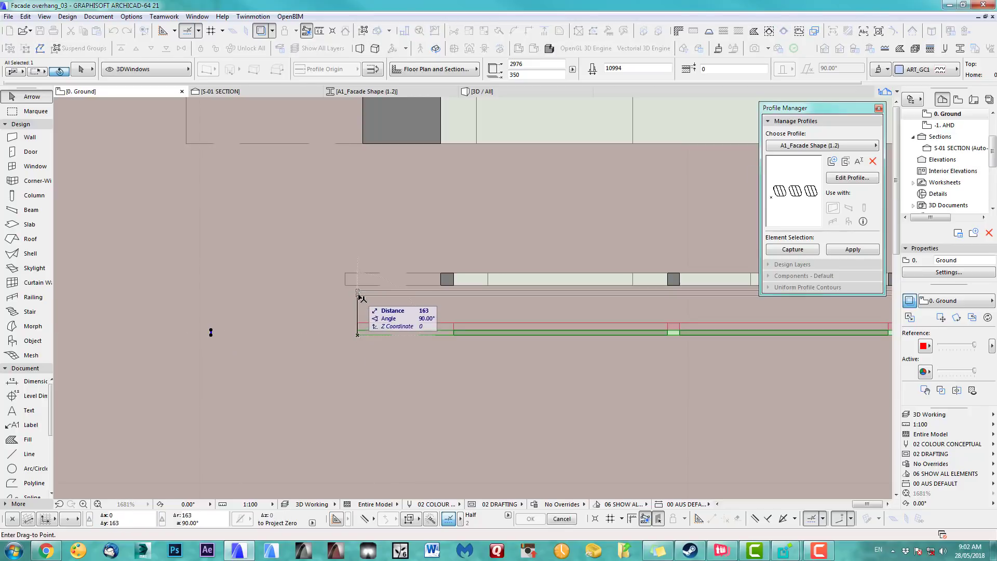
{"action": "left_click", "coordinate": [436, 282]}
{"action": "scroll", "coordinate": [446, 280], "scroll_direction": "up", "scroll_amount": 3}
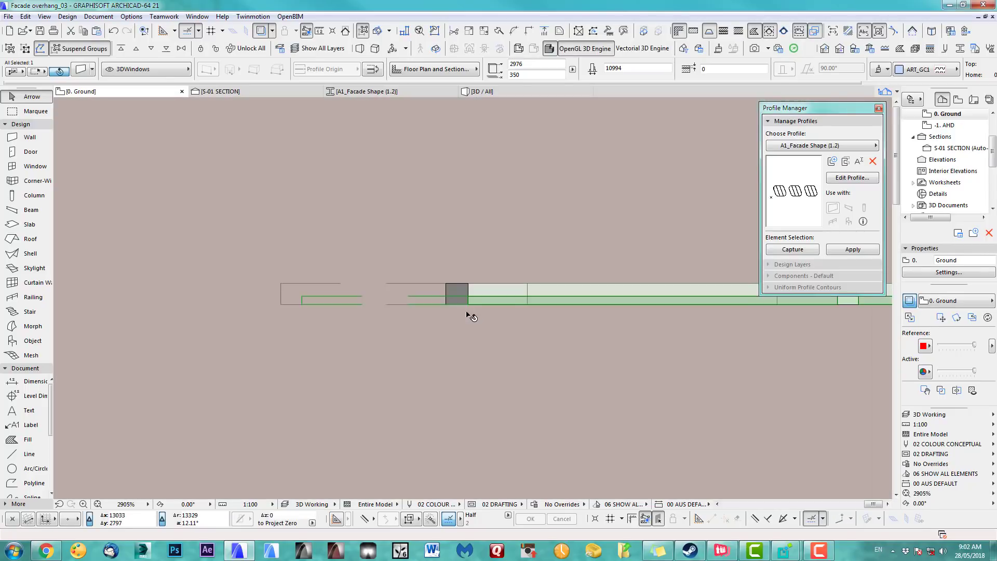
{"action": "key", "text": "ctrl+d"}
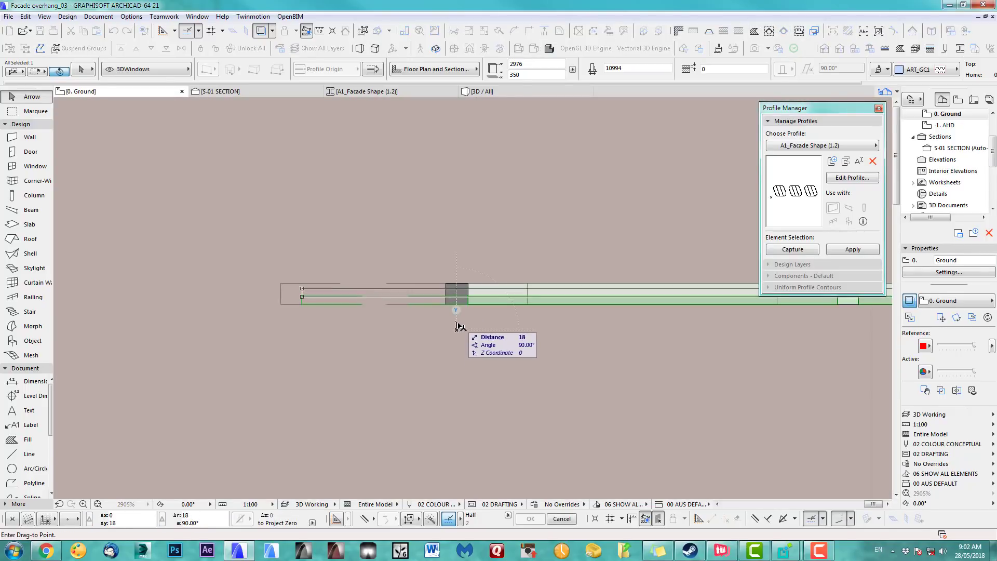
{"action": "left_click", "coordinate": [457, 323]}
{"action": "scroll", "coordinate": [444, 317], "scroll_direction": "down", "scroll_amount": 5}
{"action": "scroll", "coordinate": [444, 317], "scroll_direction": "up", "scroll_amount": 2}
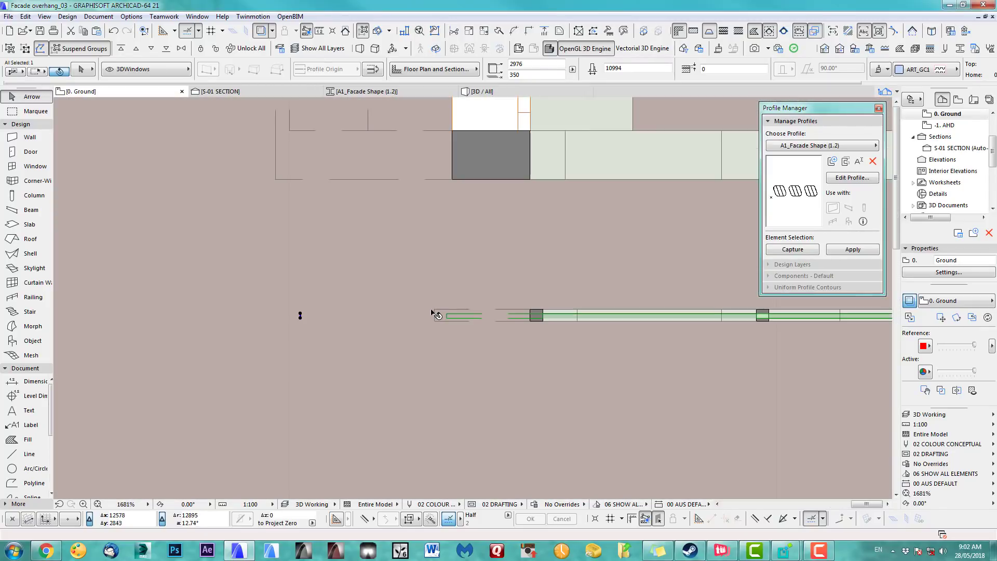
Move the frame and glass walls together into the middle of the facade wall's depth on plan
{"action": "left_click", "coordinate": [437, 314], "text": "shift"}
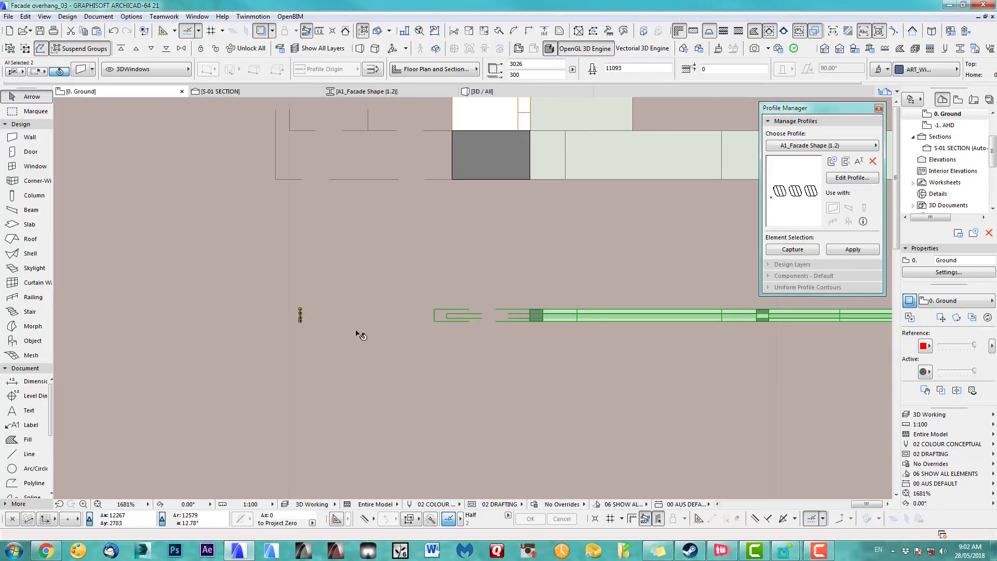
{"action": "scroll", "coordinate": [405, 342], "scroll_direction": "down", "scroll_amount": 2}
{"action": "middle_click_drag", "start_coordinate": [407, 343], "coordinate": [374, 383]}
{"action": "key", "text": "ctrl+d"}
{"action": "left_click", "coordinate": [511, 396]}
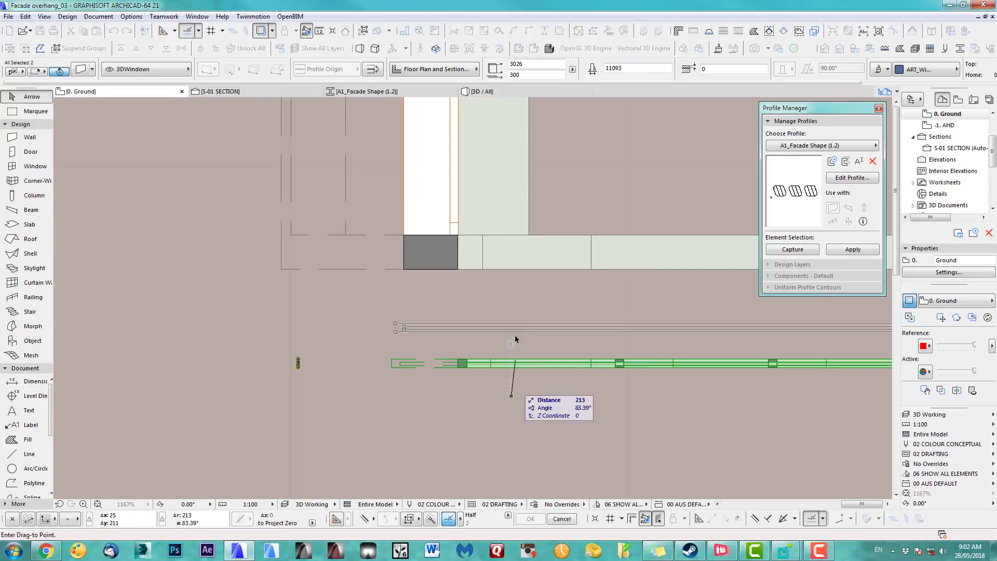
{"action": "left_click", "coordinate": [520, 286]}
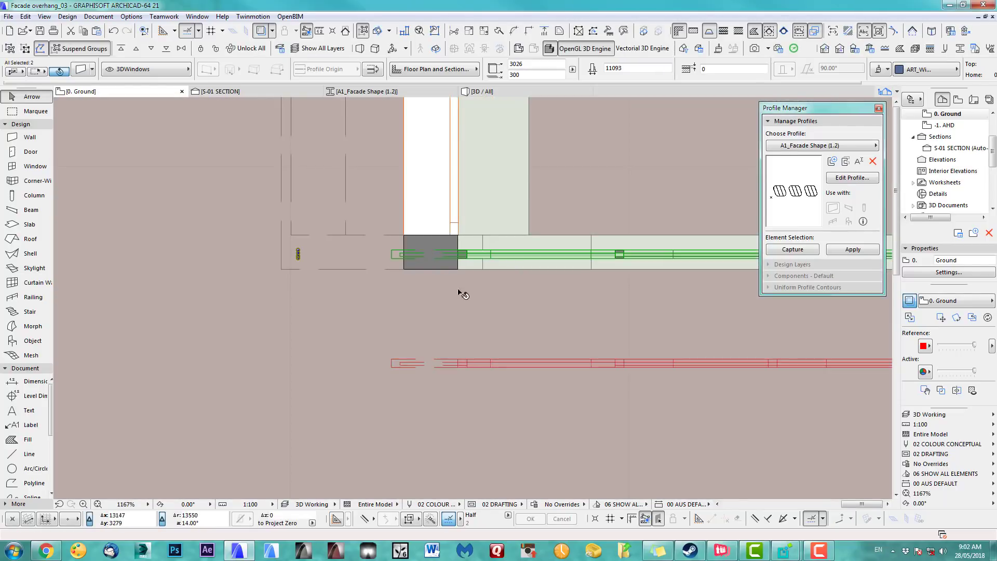
{"action": "scroll", "coordinate": [461, 293], "scroll_direction": "down", "scroll_amount": 5}
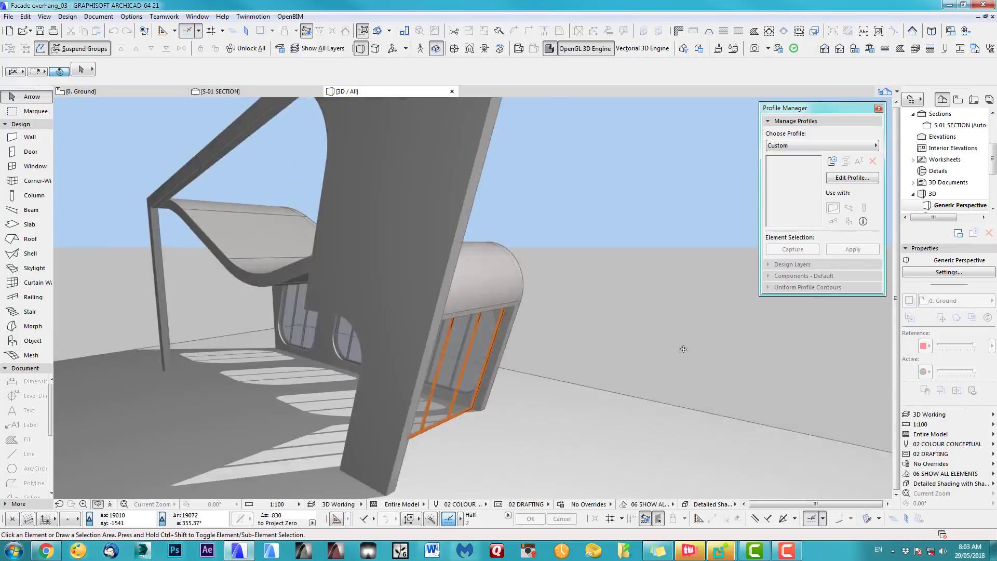
On the ground floor plan, mirror a copy of all building elements except the ground slab about a horizontal axis just above the building
{"action": "middle_click_drag", "start_coordinate": [684, 349], "coordinate": [455, 380], "text": "shift"}
{"action": "key", "text": "F2"}
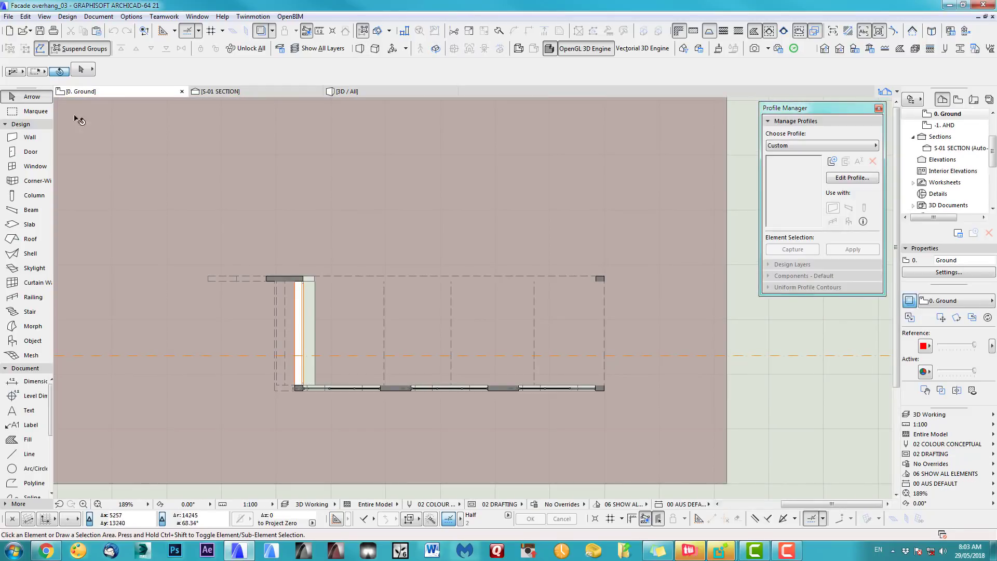
{"action": "scroll", "coordinate": [273, 237], "scroll_direction": "down", "scroll_amount": 3}
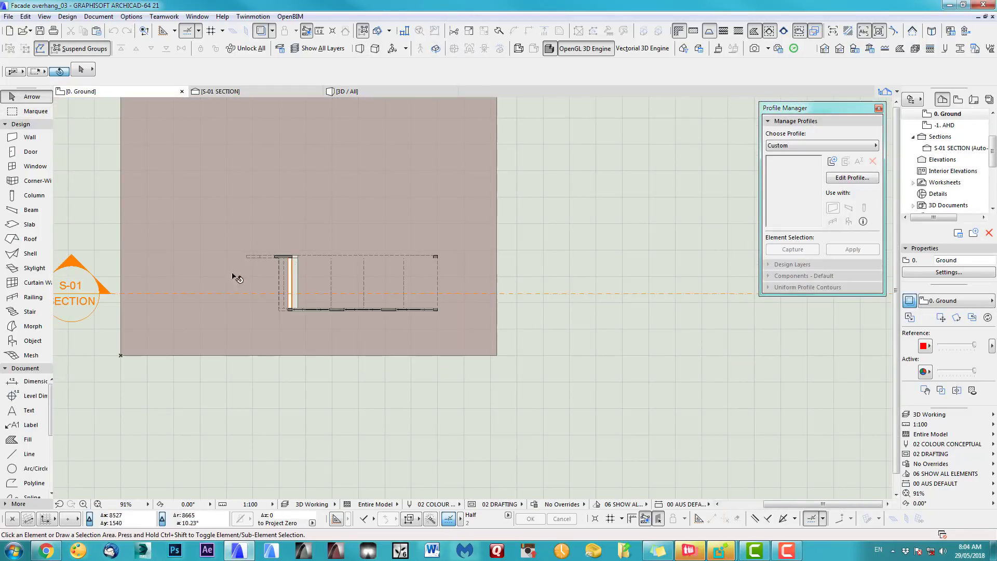
{"action": "left_click_drag", "start_coordinate": [219, 407], "coordinate": [457, 230]}
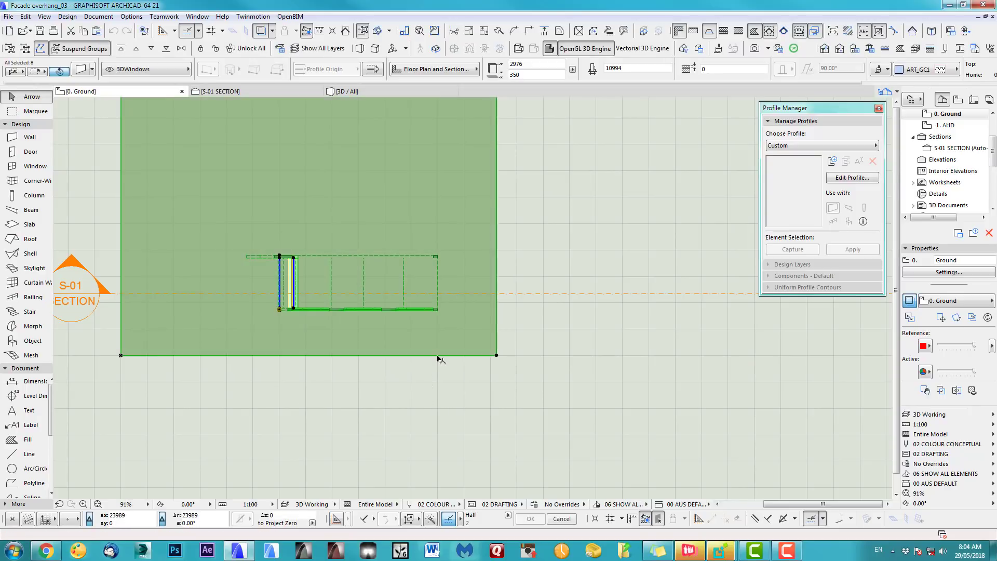
{"action": "scroll", "coordinate": [472, 379], "scroll_direction": "down", "scroll_amount": 2}
{"action": "left_click", "coordinate": [275, 369], "text": "shift"}
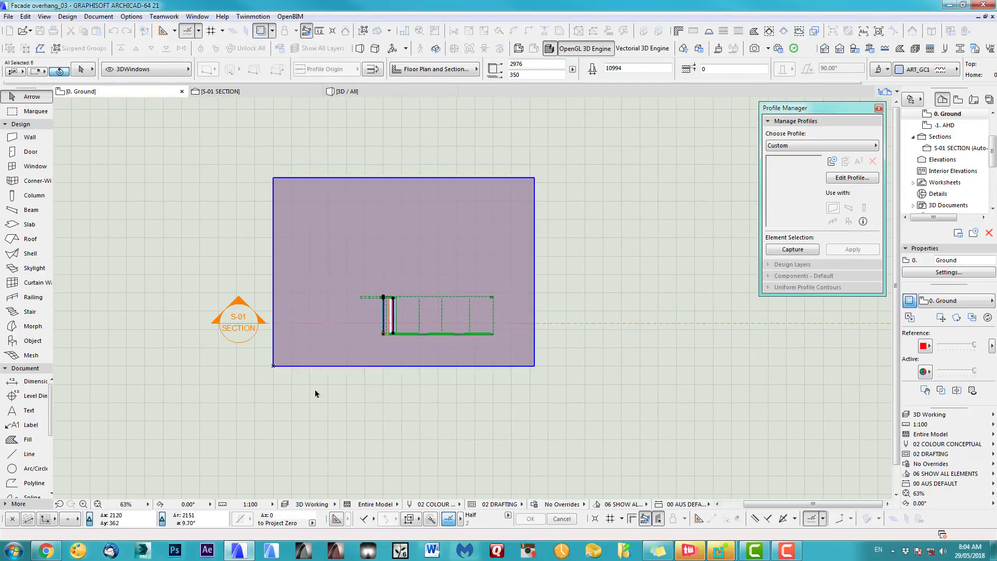
{"action": "left_click", "coordinate": [25, 17]}
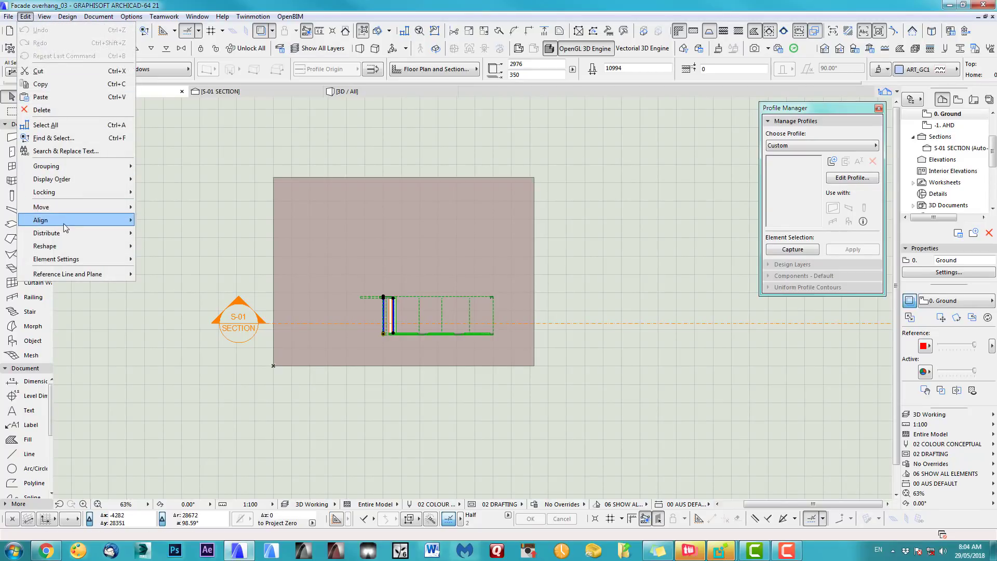
{"action": "mouse_move", "coordinate": [63, 207]}
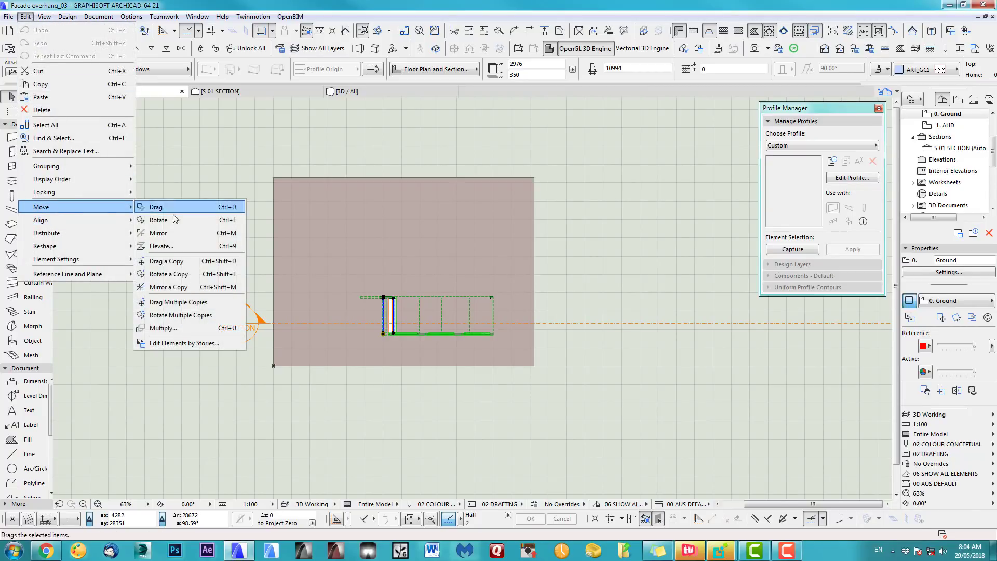
{"action": "left_click", "coordinate": [172, 287]}
{"action": "left_click", "coordinate": [386, 271]}
{"action": "left_click", "coordinate": [496, 275]}
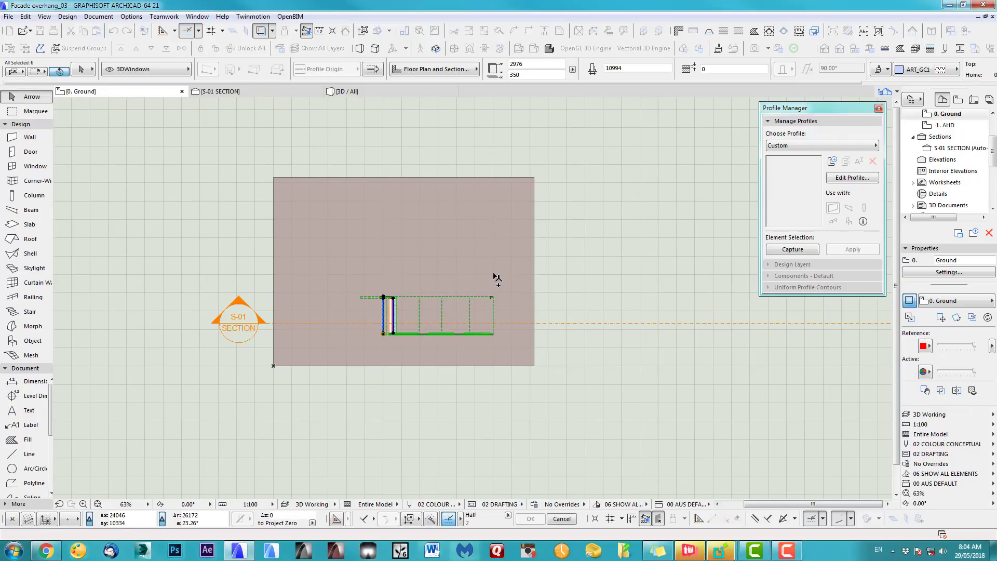
{"action": "scroll", "coordinate": [426, 264], "scroll_direction": "up", "scroll_amount": 4}
{"action": "scroll", "coordinate": [439, 265], "scroll_direction": "down", "scroll_amount": 2}
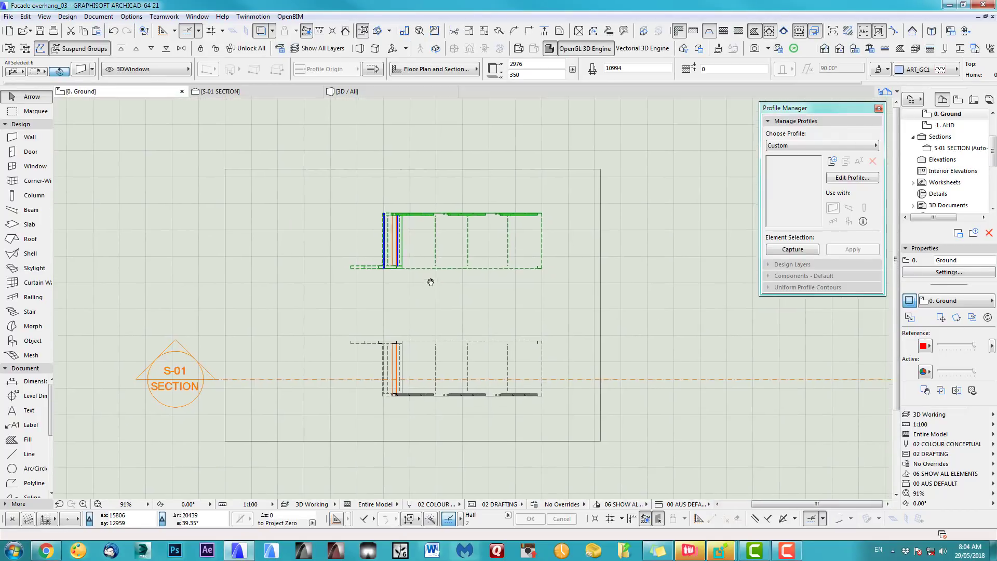
{"action": "key", "text": "Escape"}
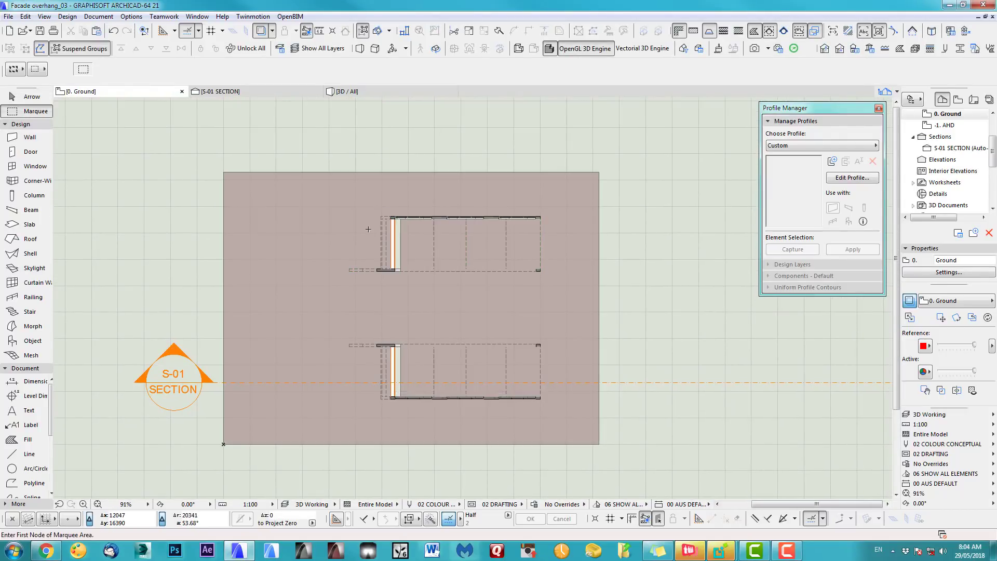
Marquee the mirrored building and shift it vertically to leave a 6000 mm gap to the original building
{"action": "left_click", "coordinate": [325, 200]}
{"action": "left_click", "coordinate": [565, 289]}
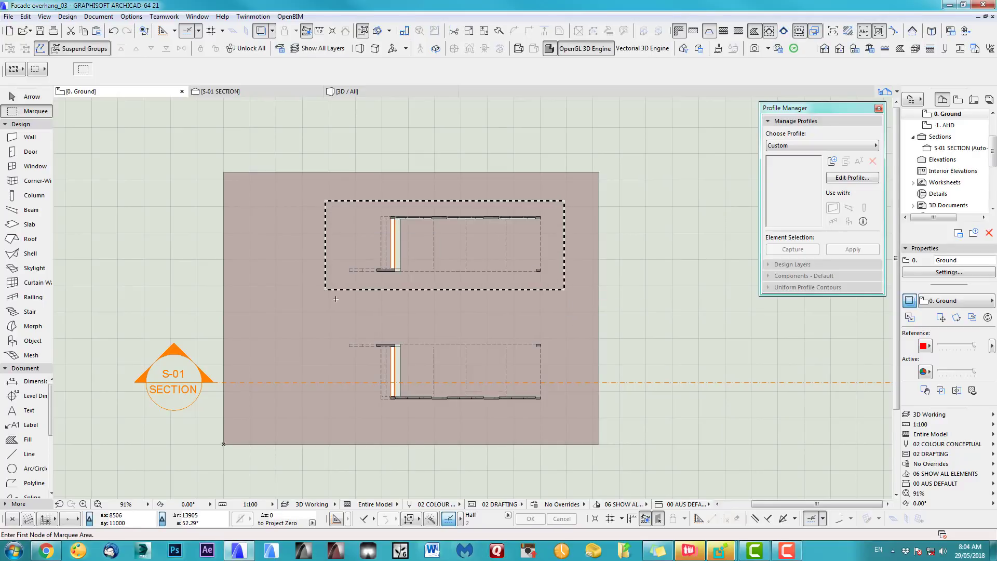
{"action": "scroll", "coordinate": [336, 299], "scroll_direction": "up", "scroll_amount": 2}
{"action": "left_click", "coordinate": [390, 195]}
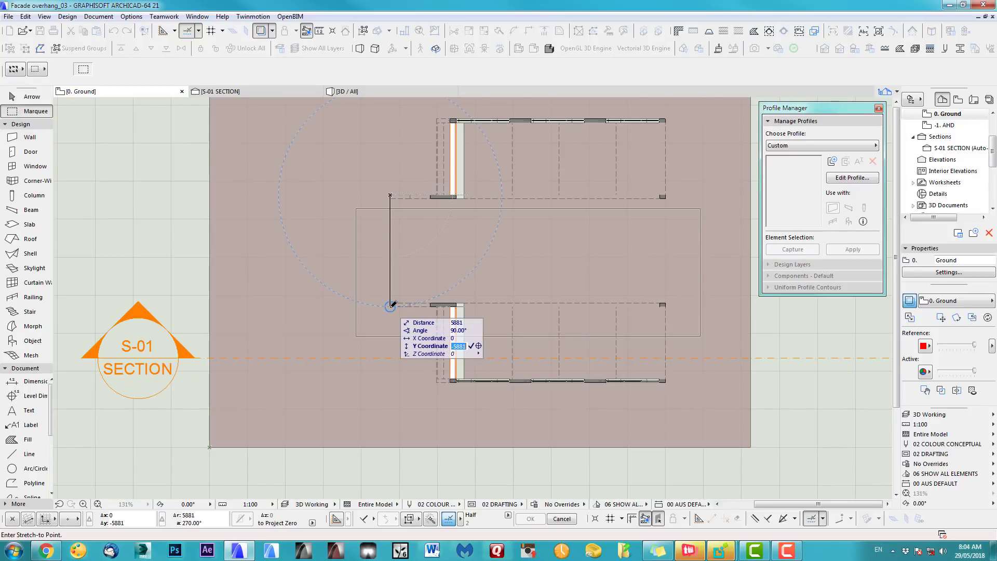
{"action": "type", "text": "6000+"}
{"action": "key", "text": "Return"}
Marquee the outer long side of the mirrored wing on plan and stretch it 1500 mm inward, towards the original building
{"action": "middle_click_drag", "start_coordinate": [421, 207], "coordinate": [384, 278]}
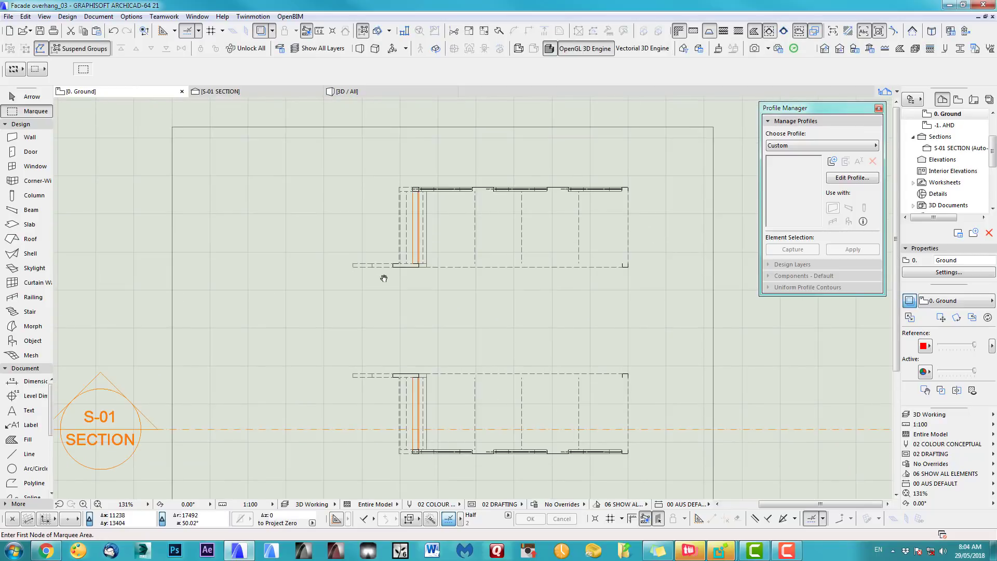
{"action": "left_click", "coordinate": [353, 149]}
{"action": "left_click", "coordinate": [646, 221]}
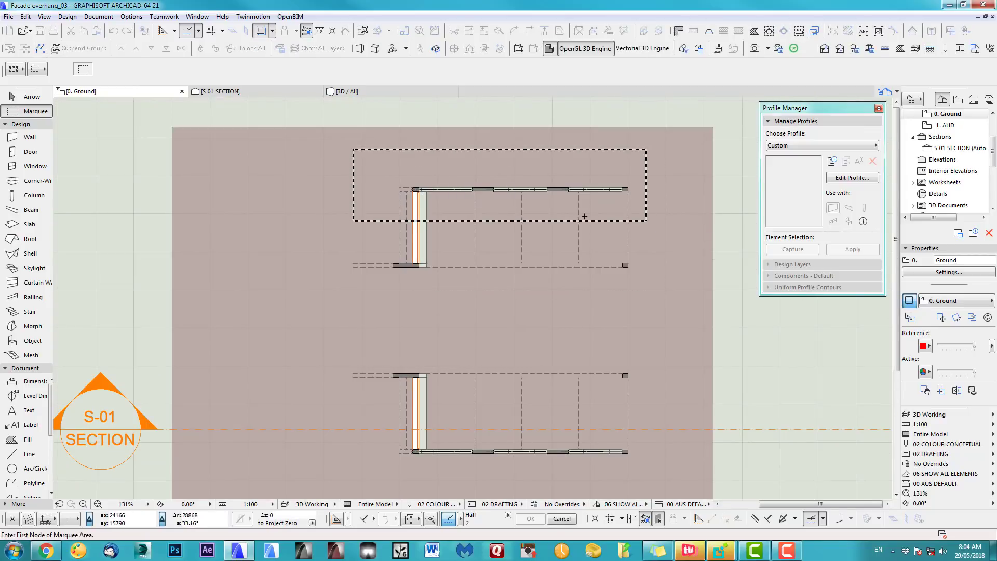
{"action": "scroll", "coordinate": [449, 203], "scroll_direction": "up", "scroll_amount": 3}
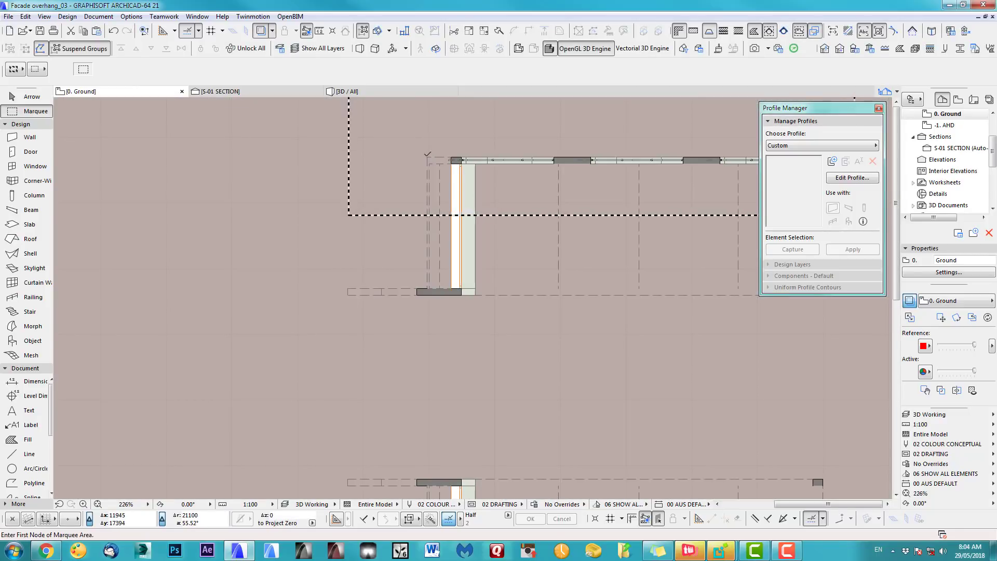
{"action": "left_click", "coordinate": [427, 155]}
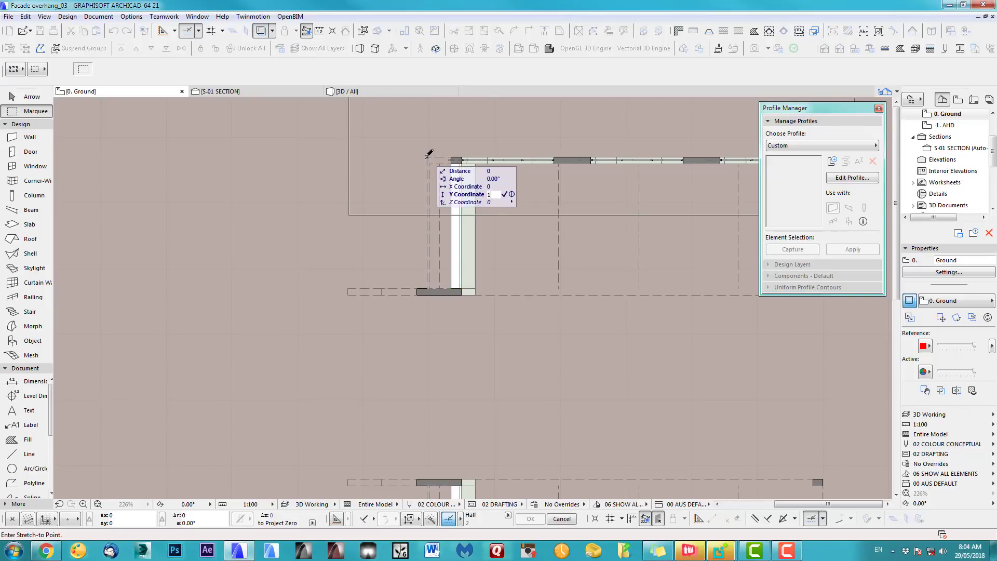
{"action": "type", "text": "1500-"}
{"action": "key", "text": "Return"}
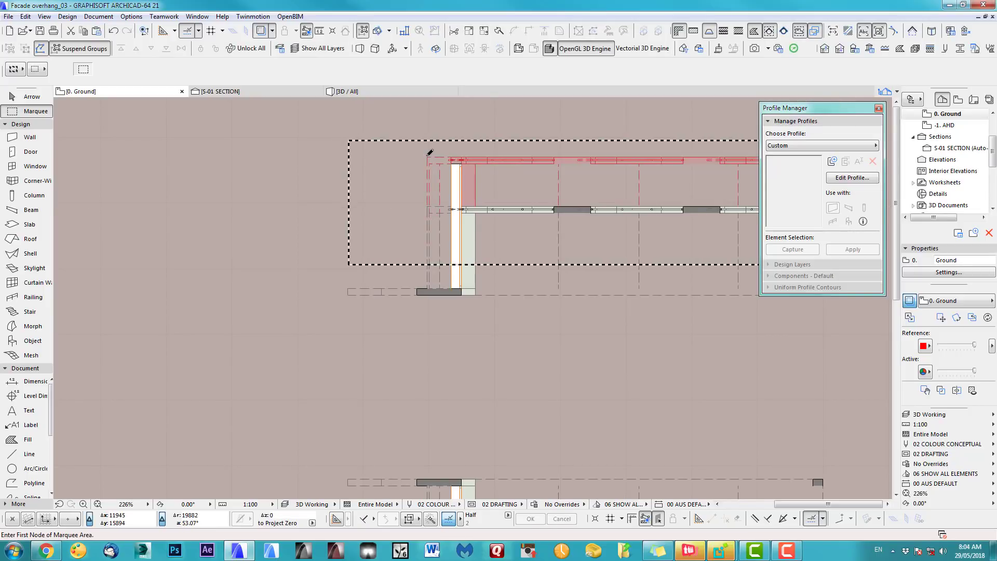
{"action": "scroll", "coordinate": [446, 274], "scroll_direction": "down", "scroll_amount": 1}
{"action": "middle_click_drag", "start_coordinate": [447, 274], "coordinate": [379, 272]}
{"action": "scroll", "coordinate": [379, 273], "scroll_direction": "down", "scroll_amount": 3}
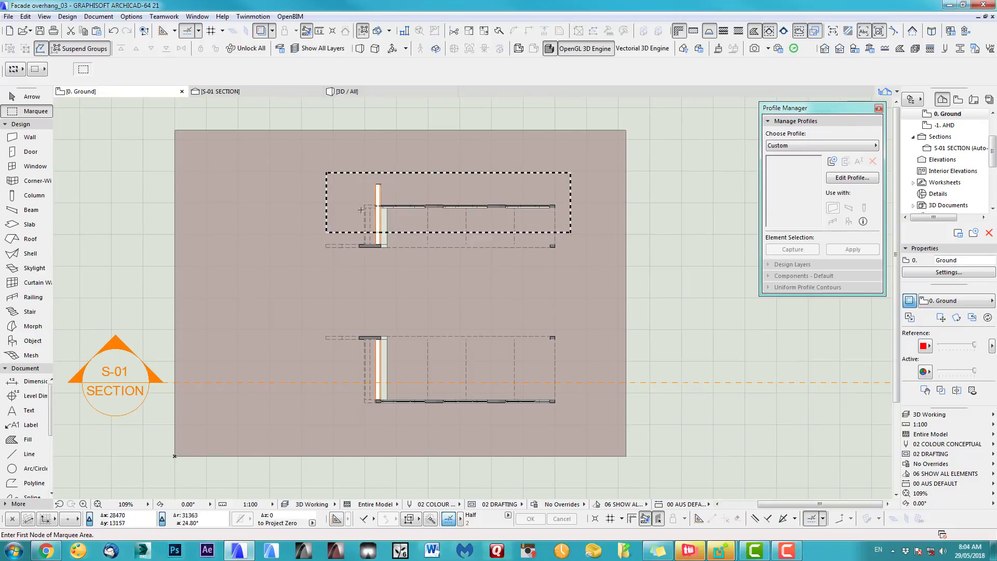
{"action": "key", "text": "Escape"}
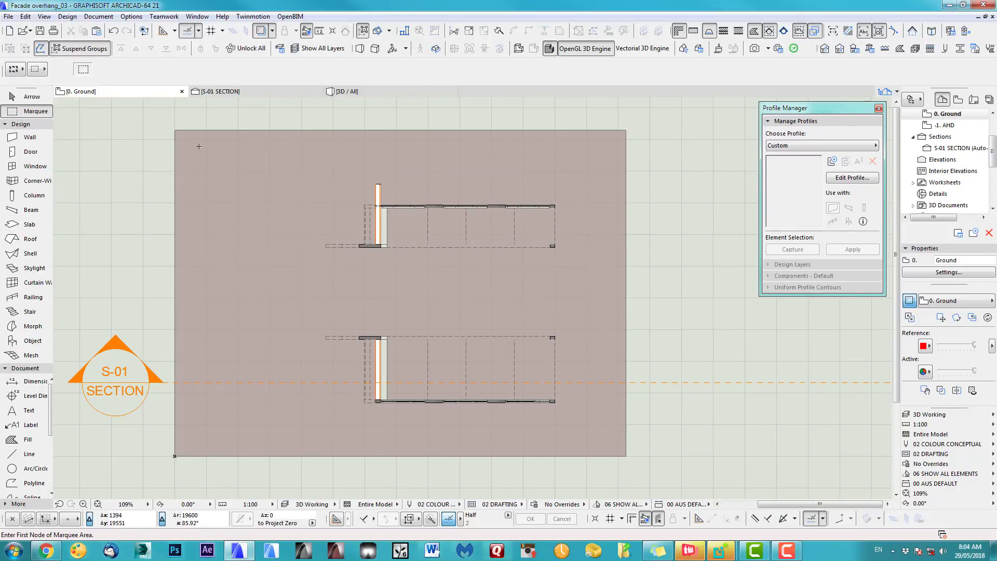
Shorten the mirrored wing's protruding front window on plan so that it ends at the relocated outer facade wall
{"action": "key", "text": "F3"}
{"action": "middle_click_drag", "start_coordinate": [442, 341], "coordinate": [403, 419], "text": "shift"}
{"action": "key", "text": "F2"}
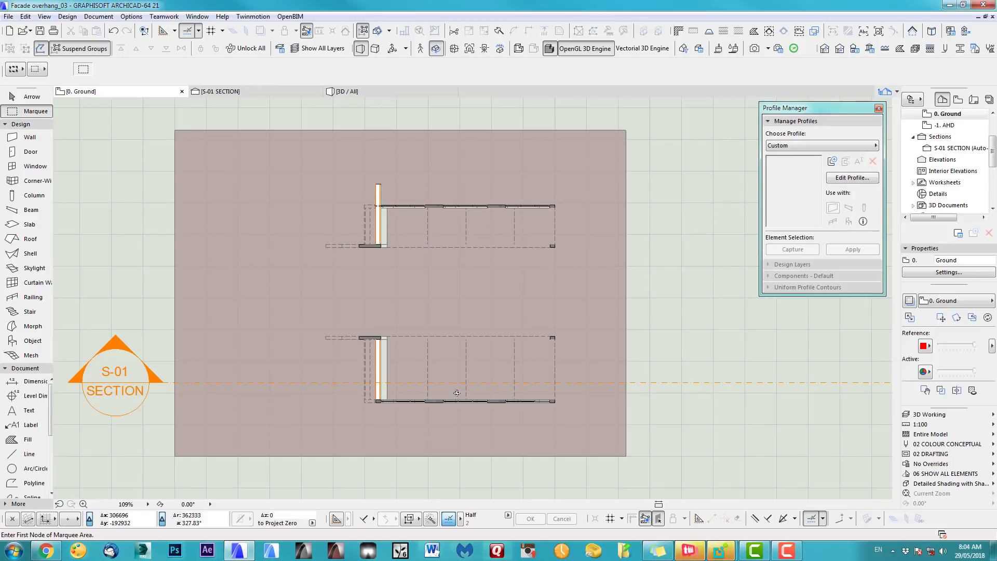
{"action": "scroll", "coordinate": [398, 187], "scroll_direction": "up", "scroll_amount": 5}
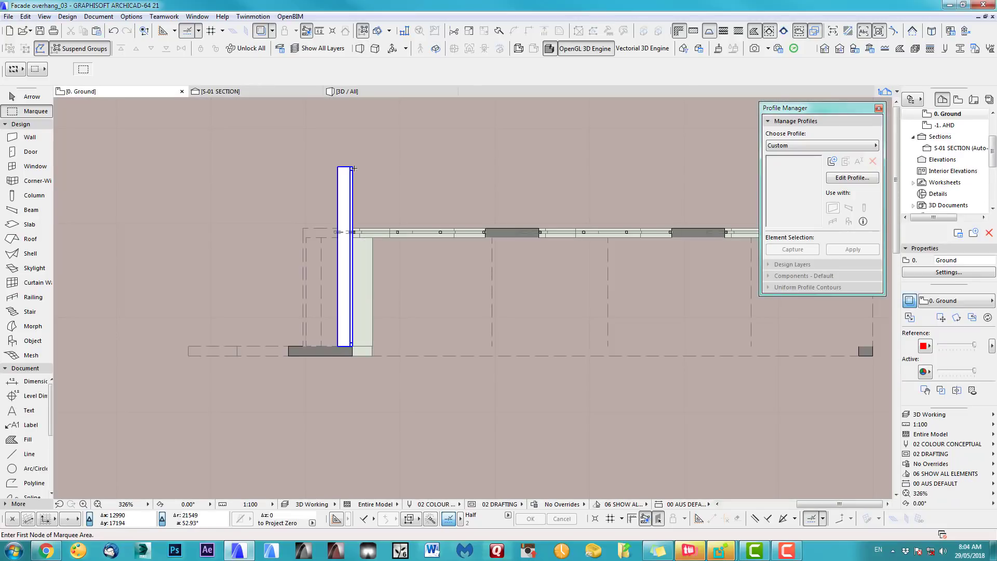
{"action": "left_click", "coordinate": [353, 168]}
{"action": "left_click", "coordinate": [353, 167]}
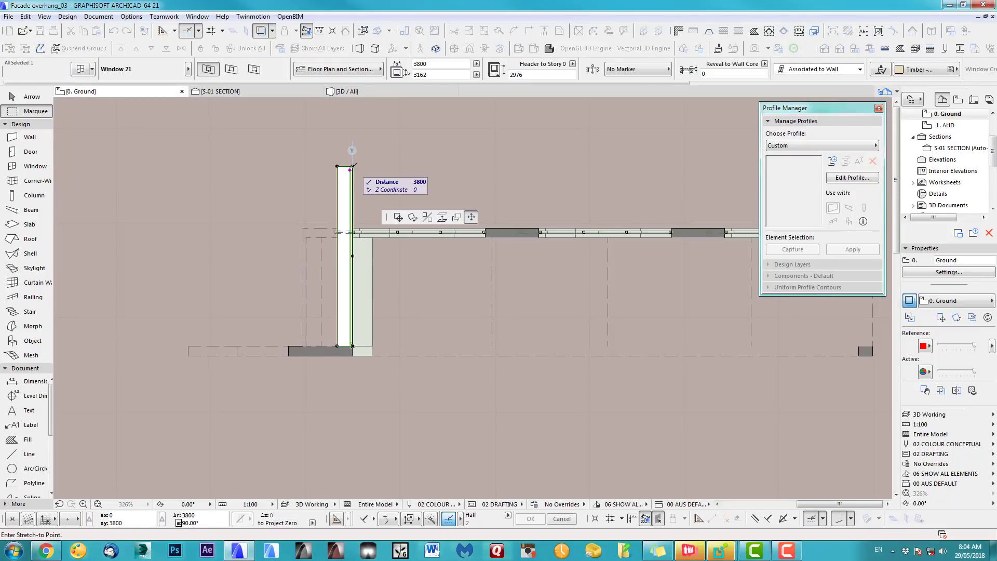
{"action": "left_click", "coordinate": [356, 234]}
In the 3D view, change the shortened front window's sash grid to three panes horizontally
{"action": "key", "text": "F3"}
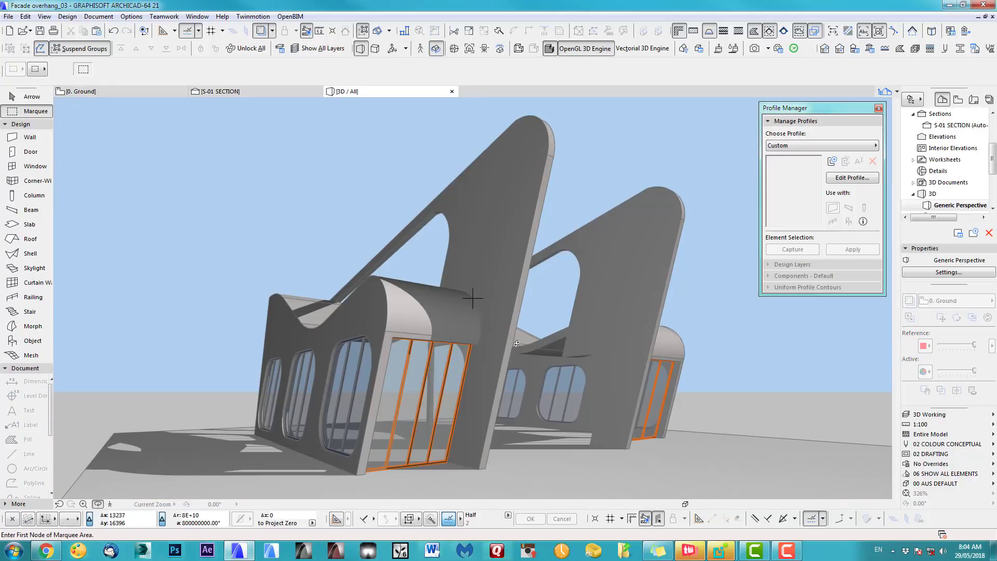
{"action": "middle_click_drag", "start_coordinate": [517, 343], "coordinate": [336, 312], "text": "shift"}
{"action": "left_click", "coordinate": [39, 99]}
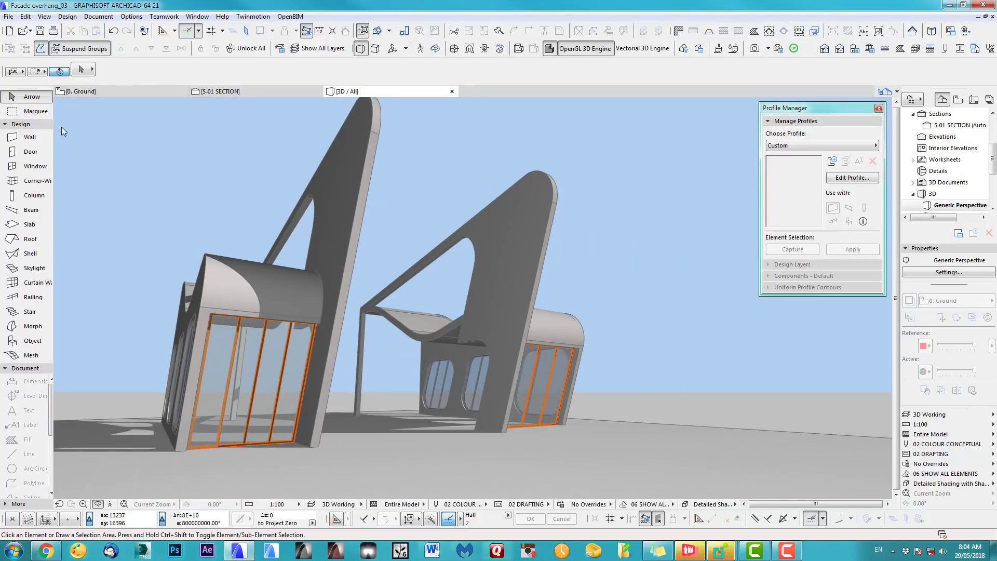
{"action": "left_click", "coordinate": [272, 370]}
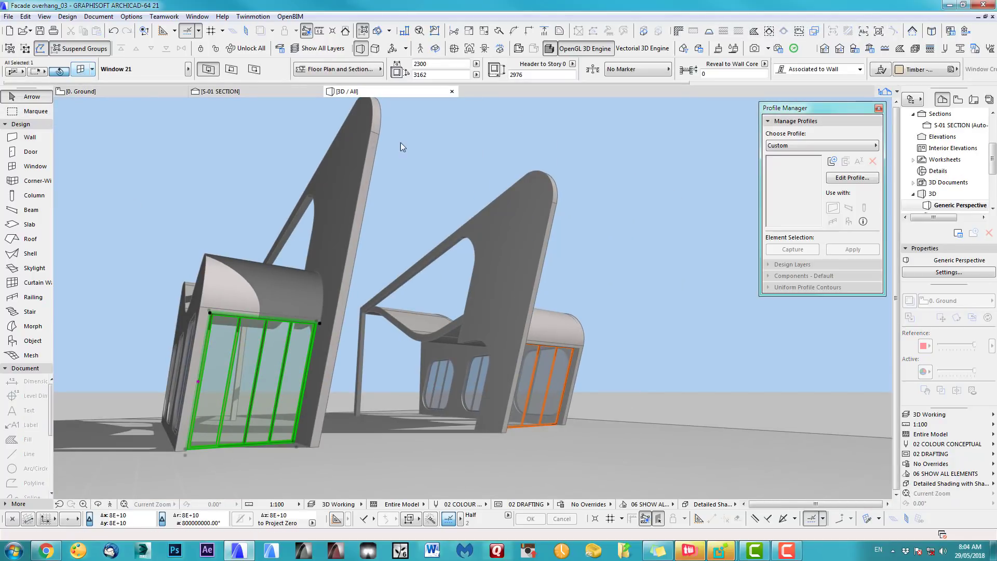
{"action": "key", "text": "ctrl+t"}
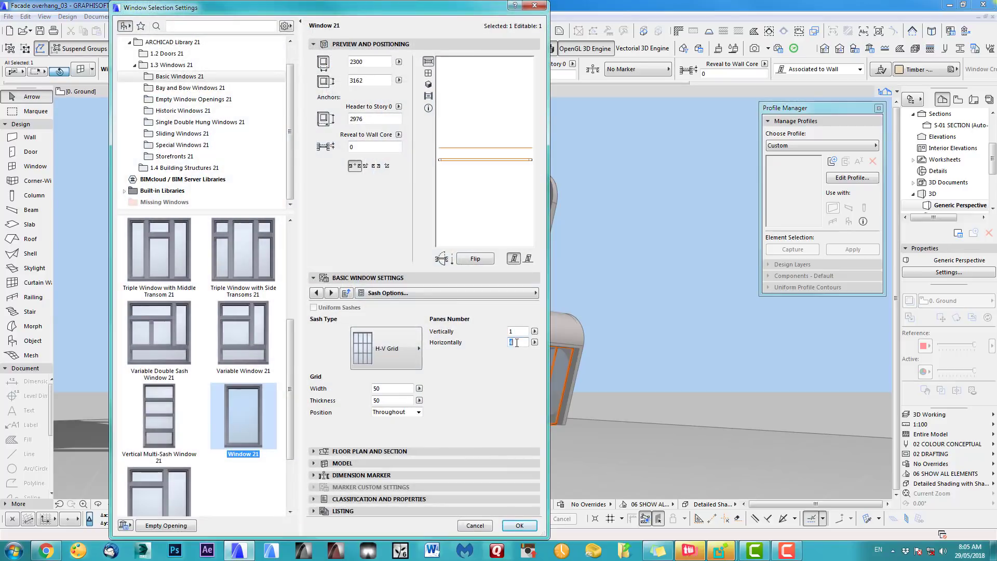
{"action": "key", "text": "Return"}
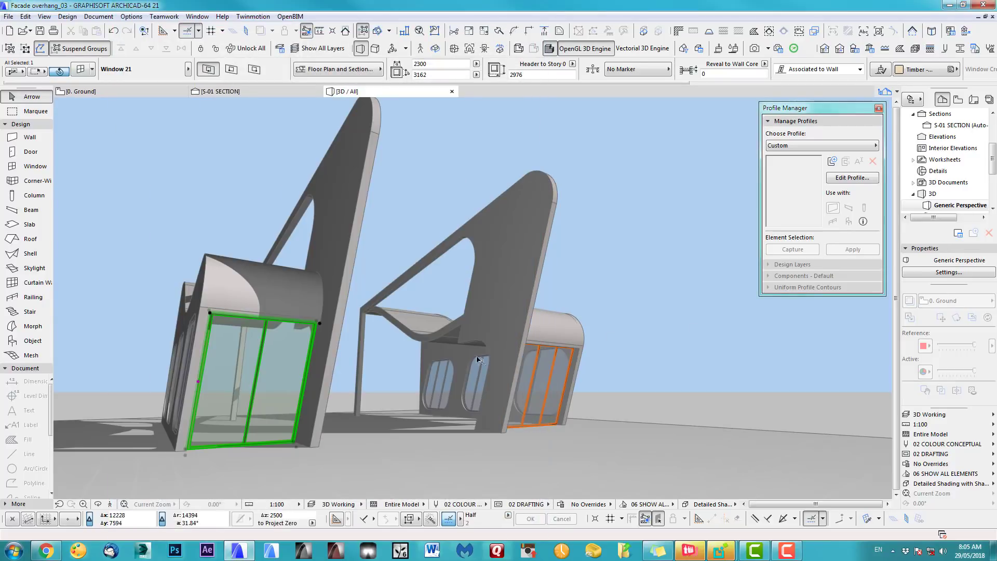
{"action": "middle_click_drag", "start_coordinate": [582, 340], "coordinate": [660, 322]}
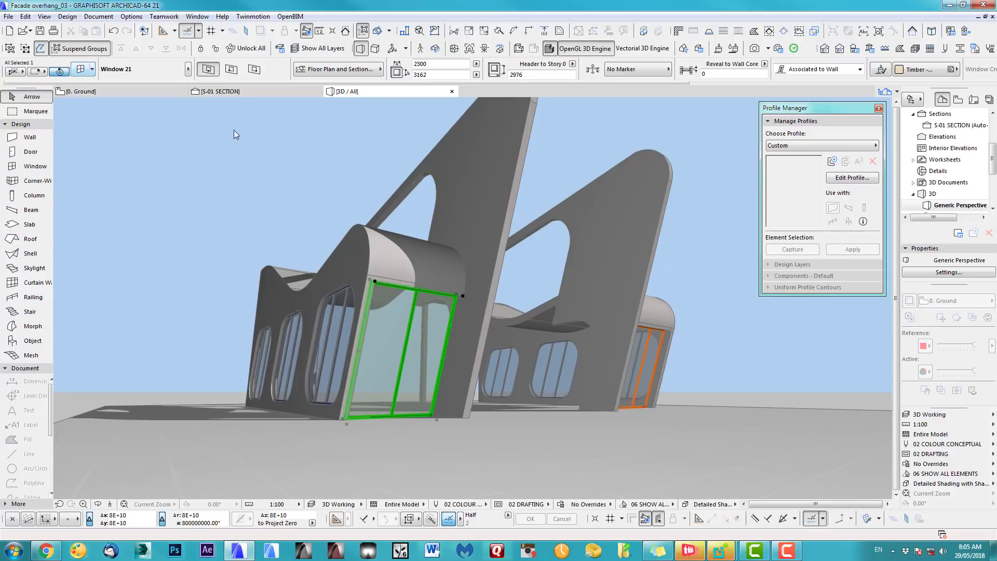
{"action": "key", "text": "ctrl+t"}
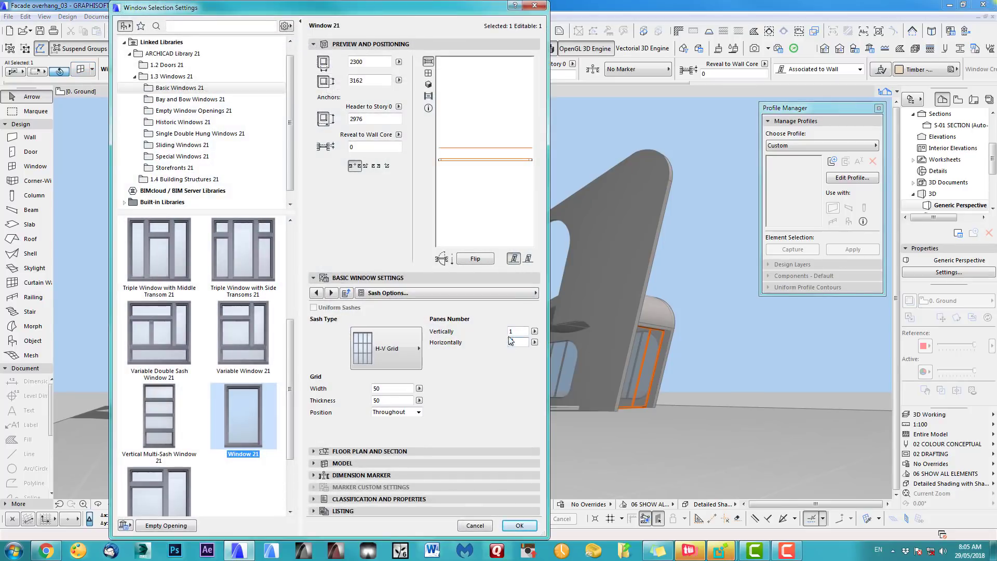
{"action": "key", "text": "Return"}
{"action": "middle_click_drag", "start_coordinate": [590, 361], "coordinate": [540, 381]}
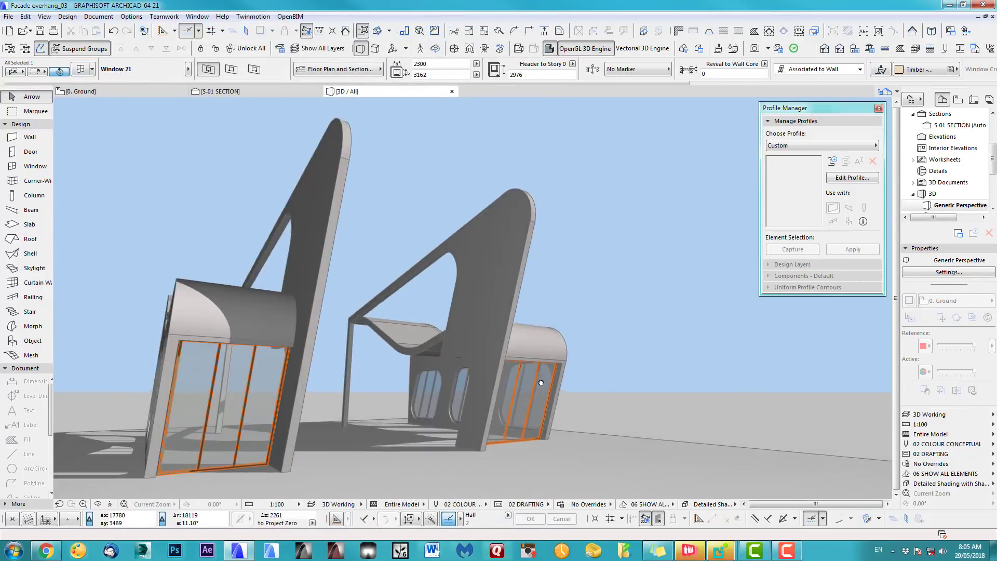
{"action": "left_click", "coordinate": [644, 282]}
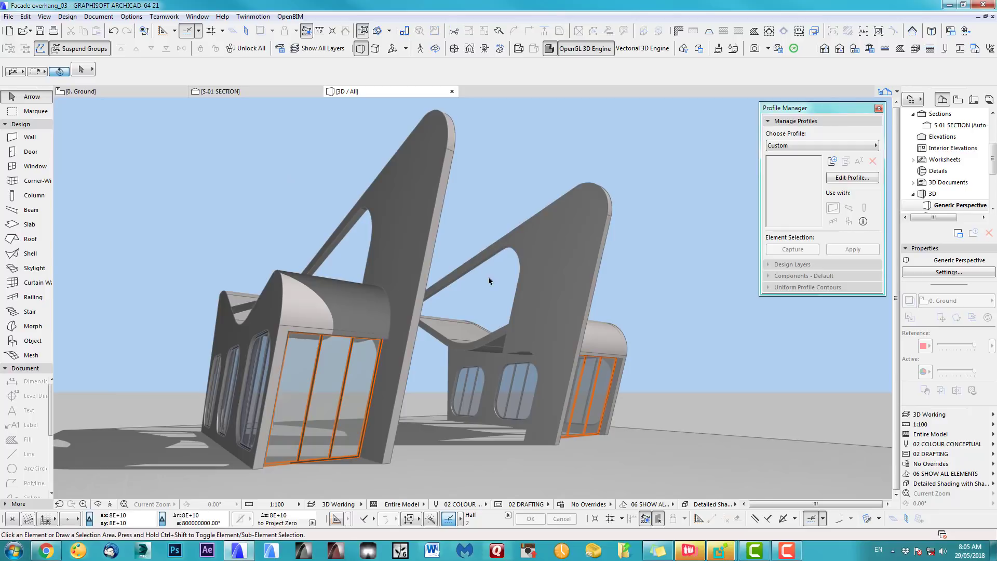
On the ground floor plan, copy the original building's slanted front wall with its window into the gap, starting at the inner side wall
{"action": "key", "text": "F2"}
{"action": "scroll", "coordinate": [392, 291], "scroll_direction": "down", "scroll_amount": 3}
{"action": "middle_click_drag", "start_coordinate": [394, 318], "coordinate": [393, 293]}
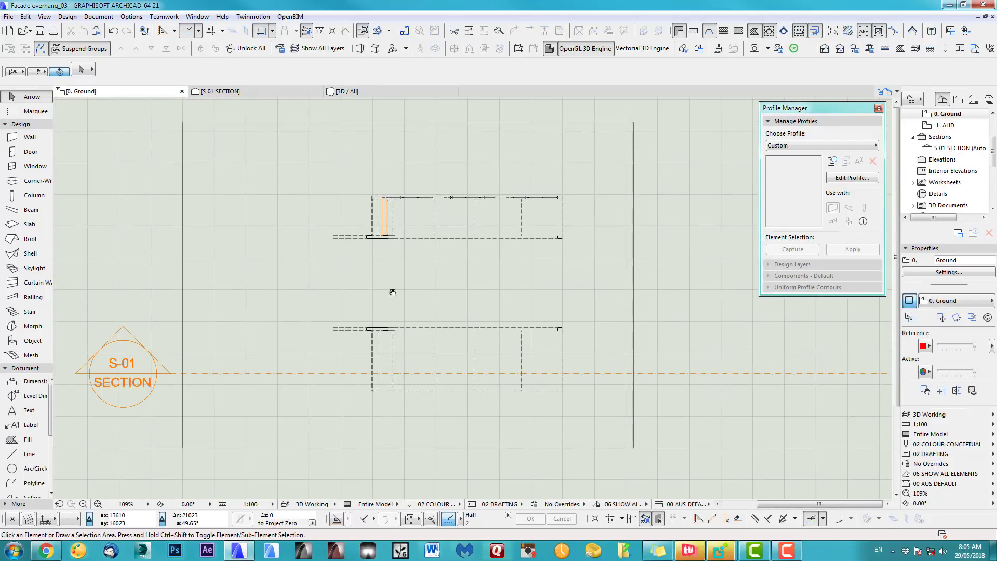
{"action": "scroll", "coordinate": [398, 306], "scroll_direction": "up", "scroll_amount": 4}
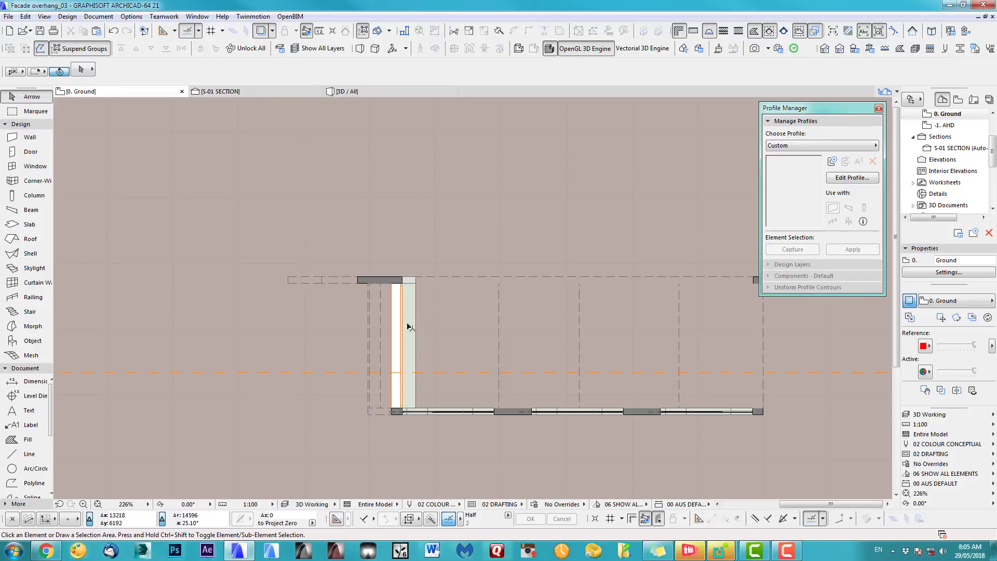
{"action": "left_click", "coordinate": [401, 328]}
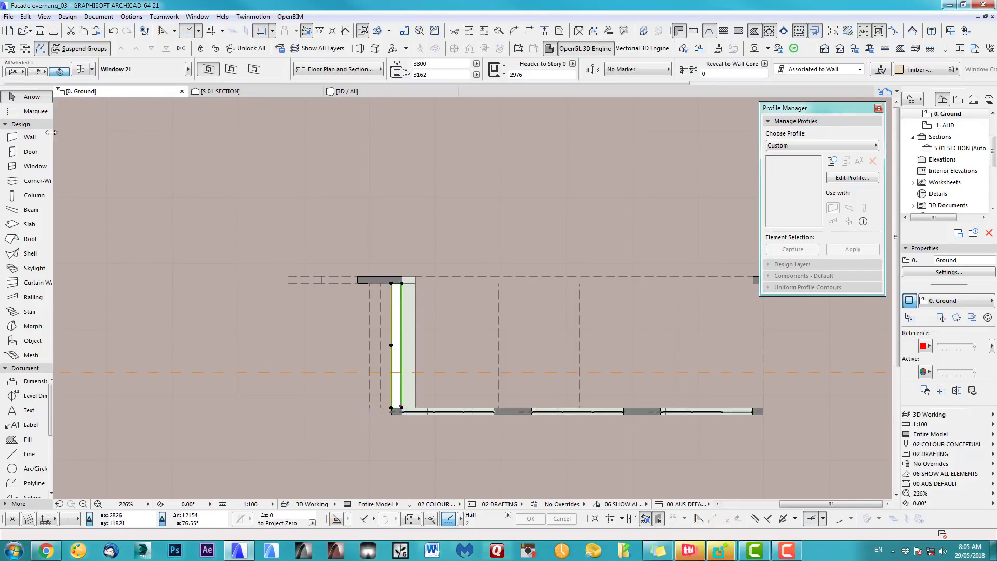
{"action": "left_click", "coordinate": [27, 138]}
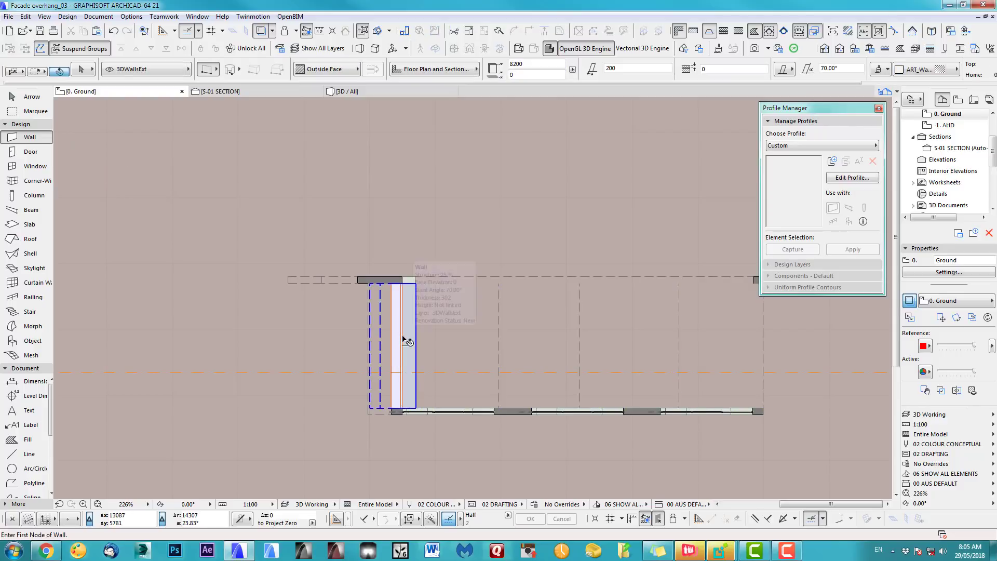
{"action": "left_click", "coordinate": [405, 338], "text": "shift"}
{"action": "middle_click_drag", "start_coordinate": [433, 368], "coordinate": [440, 405]}
{"action": "key", "text": "ctrl+shift+d"}
{"action": "left_click", "coordinate": [411, 445]}
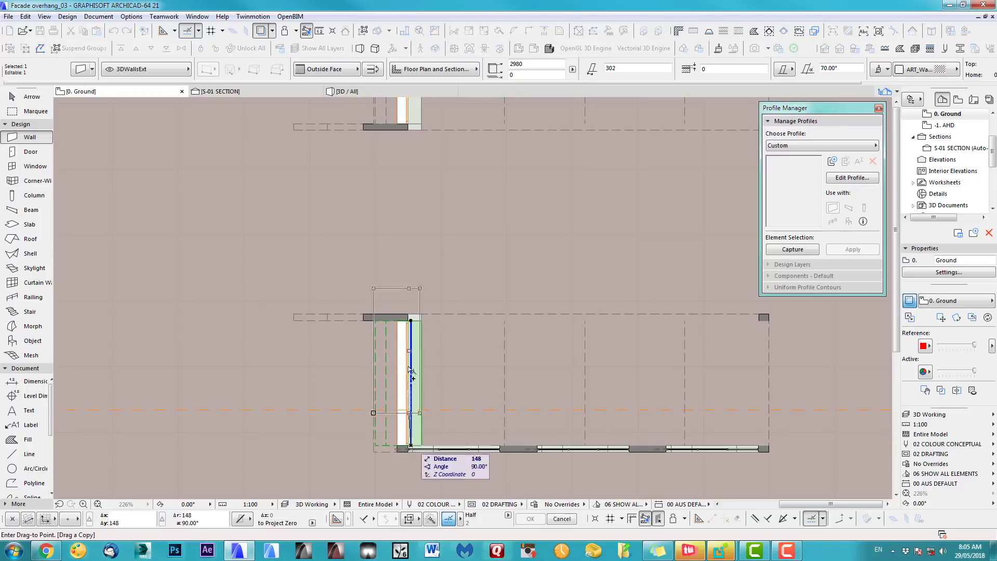
{"action": "left_click", "coordinate": [413, 314]}
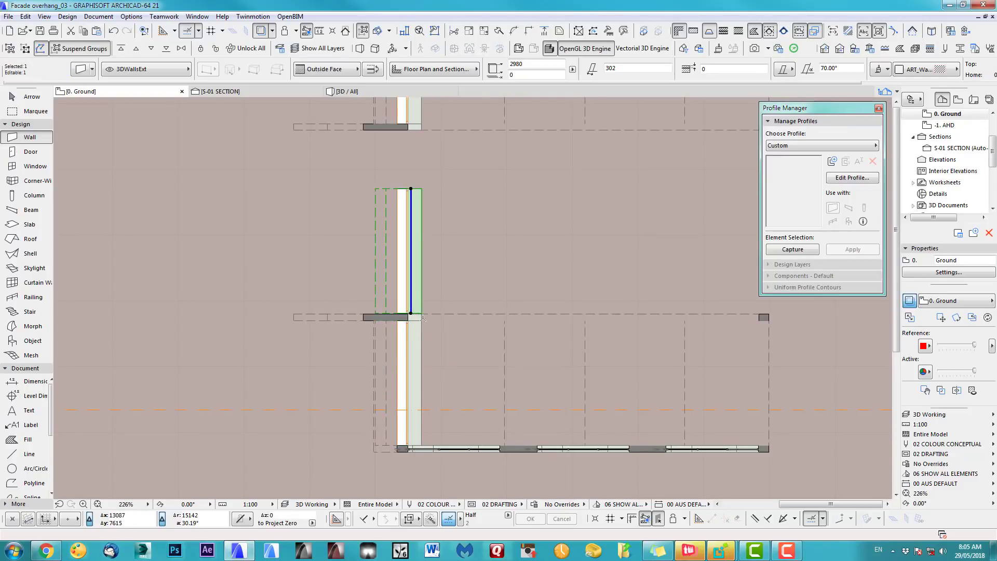
{"action": "key", "text": "ctrl+z"}
{"action": "key", "text": "ctrl+shift+d"}
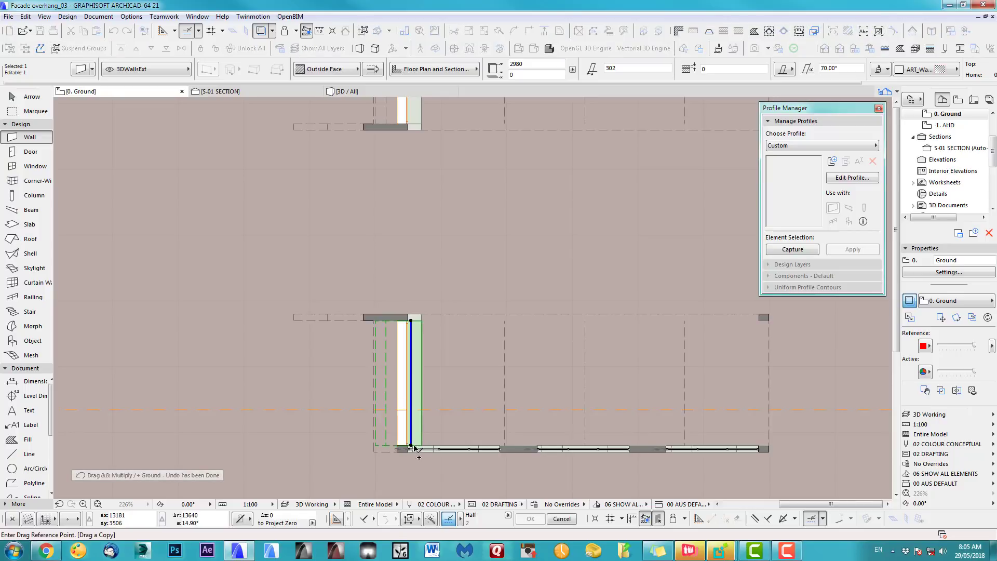
{"action": "left_click", "coordinate": [411, 447]}
{"action": "left_click", "coordinate": [412, 314]}
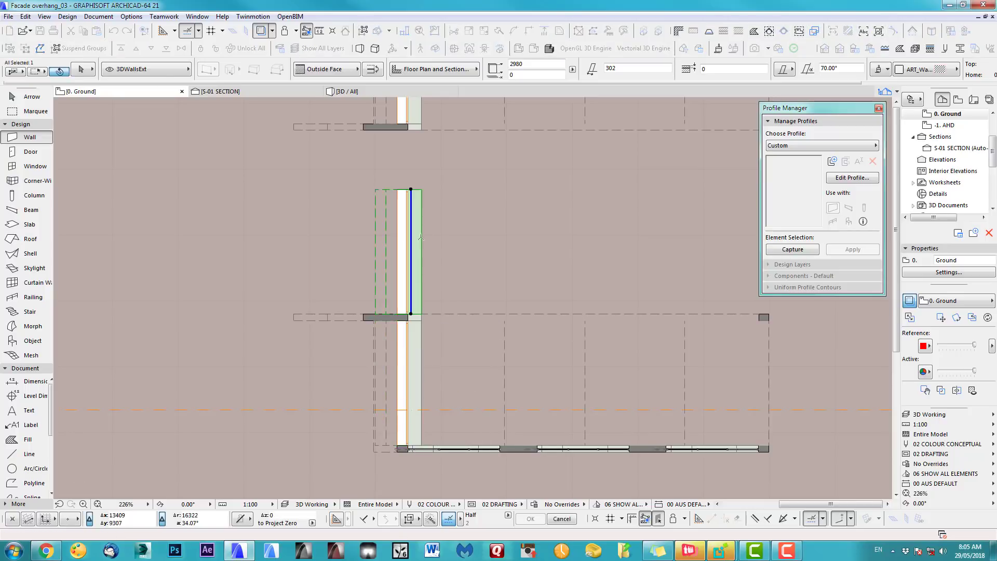
Stretch the free end of the copied front wall to meet the mirrored wing's side wall, closing the gap
{"action": "left_click", "coordinate": [411, 189]}
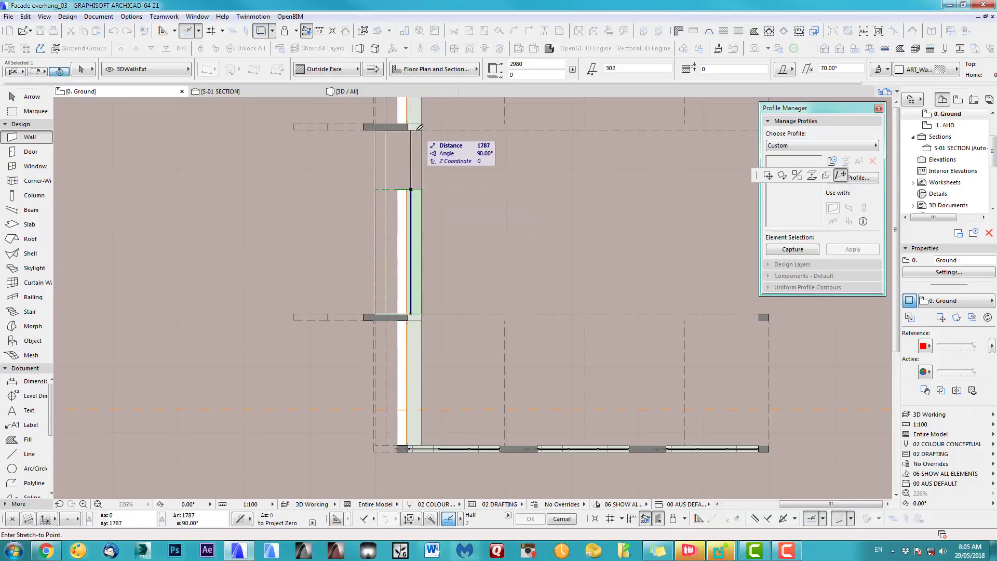
{"action": "left_click", "coordinate": [426, 126]}
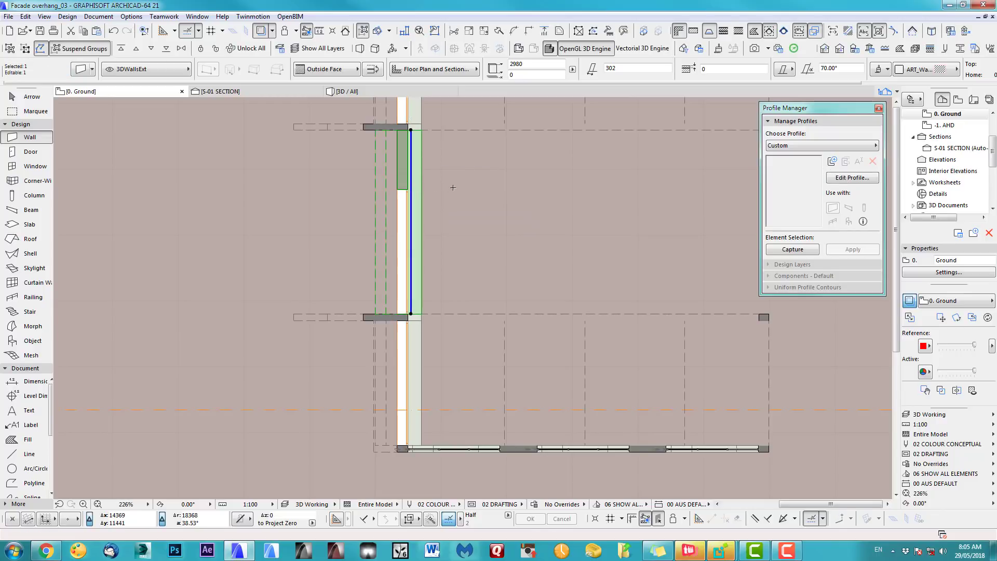
{"action": "key", "text": "Escape"}
In the 3D view, widen the connecting wall's window to 5600 mm so it fills the span between the two wings
{"action": "key", "text": "F3"}
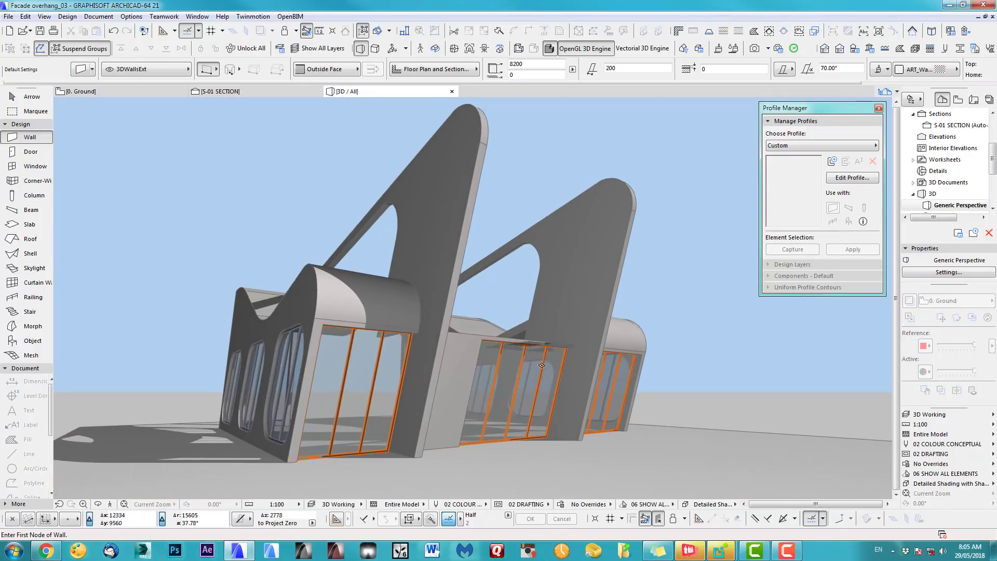
{"action": "left_click_drag", "start_coordinate": [499, 389], "coordinate": [427, 352]}
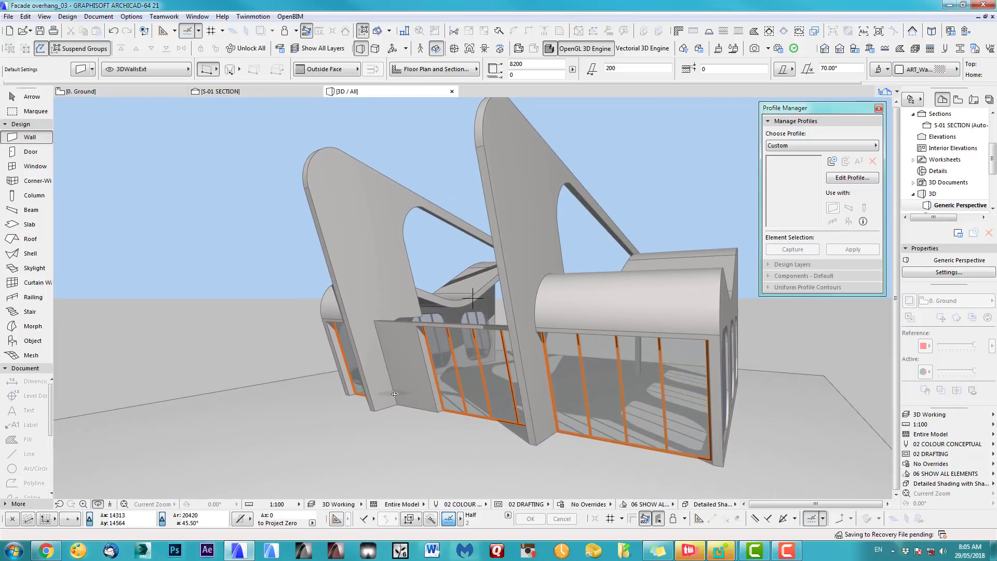
{"action": "scroll", "coordinate": [394, 393], "scroll_direction": "up", "scroll_amount": 3}
{"action": "left_click", "coordinate": [19, 97]}
{"action": "left_click", "coordinate": [477, 378]}
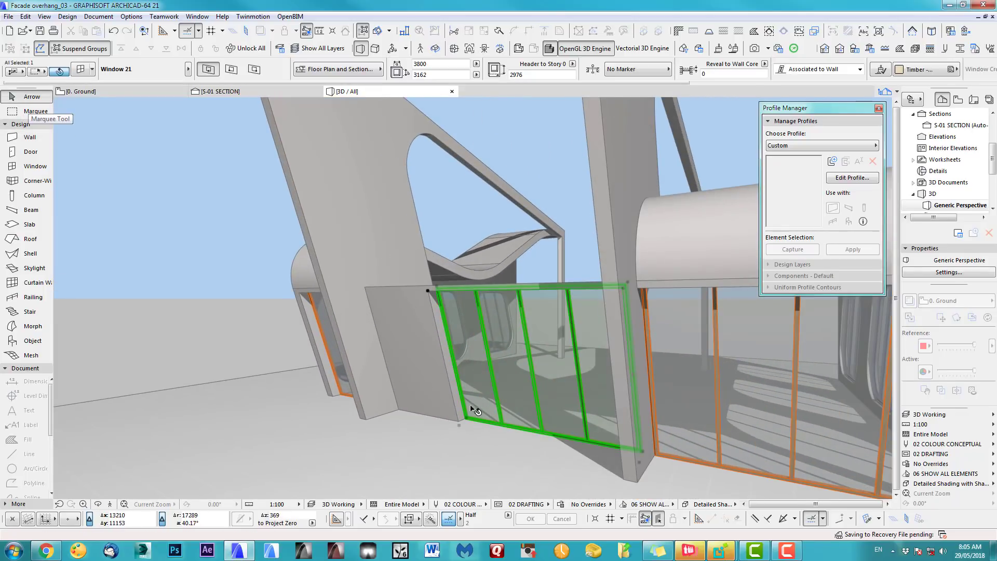
{"action": "scroll", "coordinate": [467, 415], "scroll_direction": "up", "scroll_amount": 2}
{"action": "left_click", "coordinate": [464, 423]}
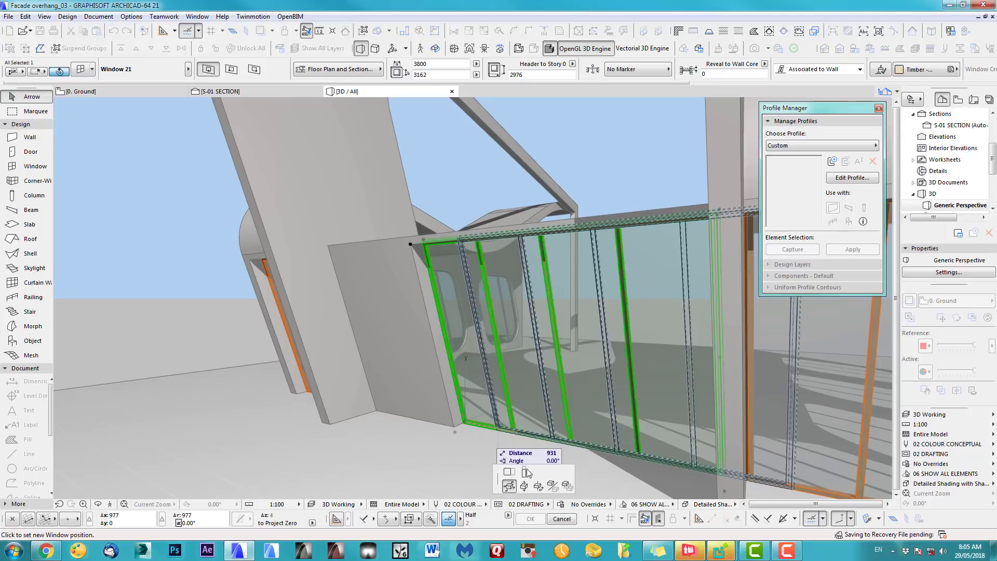
{"action": "left_click", "coordinate": [510, 472]}
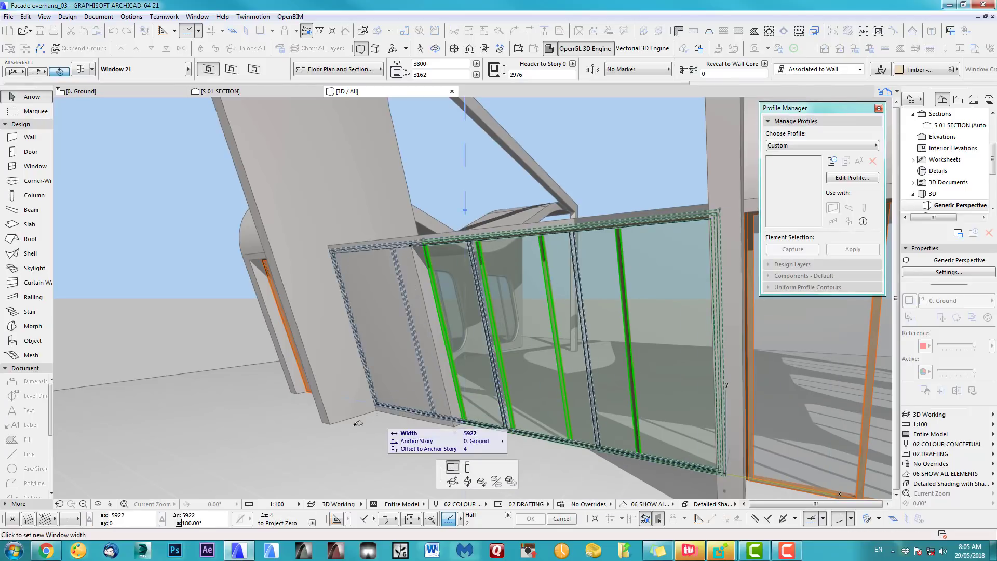
{"action": "left_click", "coordinate": [387, 407]}
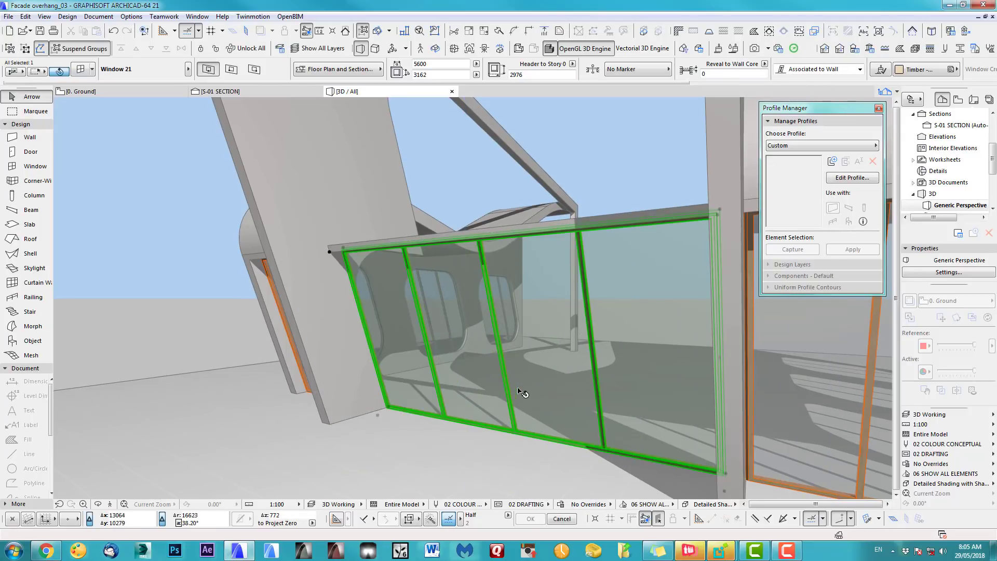
{"action": "scroll", "coordinate": [523, 392], "scroll_direction": "down", "scroll_amount": 2}
{"action": "middle_click_drag", "start_coordinate": [523, 391], "coordinate": [518, 372]}
{"action": "scroll", "coordinate": [530, 334], "scroll_direction": "down", "scroll_amount": 4}
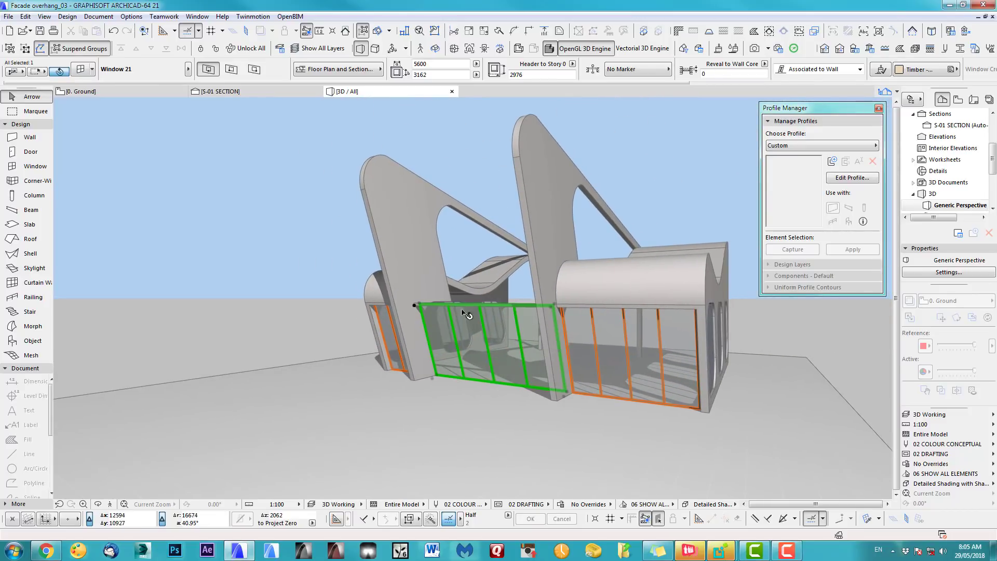
{"action": "left_click", "coordinate": [320, 213]}
{"action": "middle_click_drag", "start_coordinate": [421, 312], "coordinate": [491, 334]}
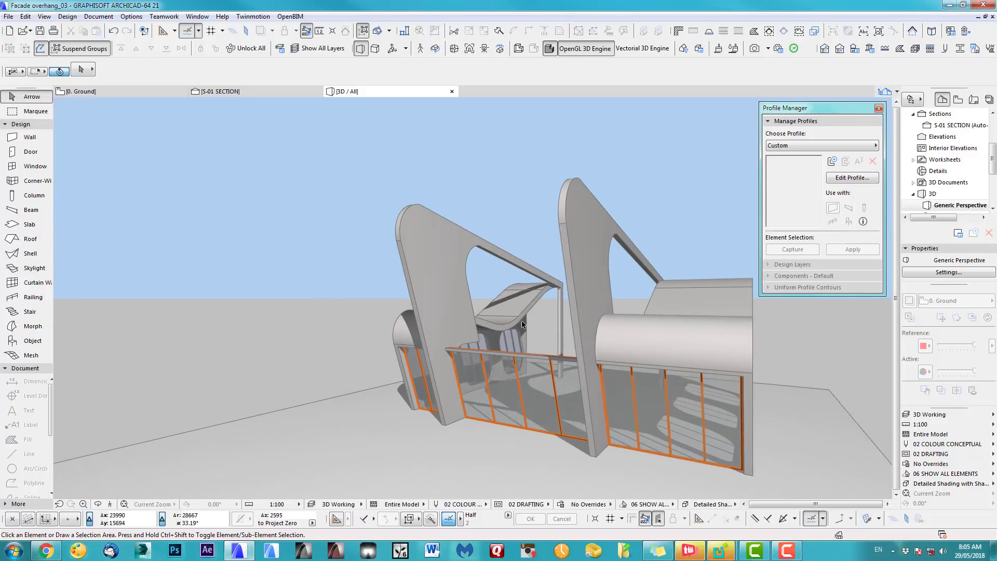
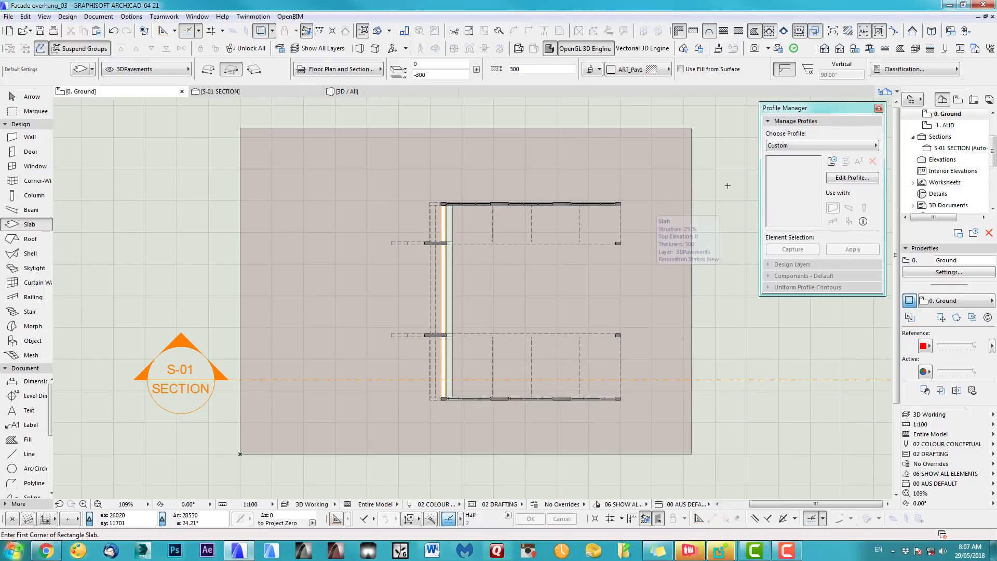
On Level 1, with the ground floor as trace reference, draw a rectangular slab about 10581 by 12100 mm behind the front wall
{"action": "left_click", "coordinate": [824, 49]}
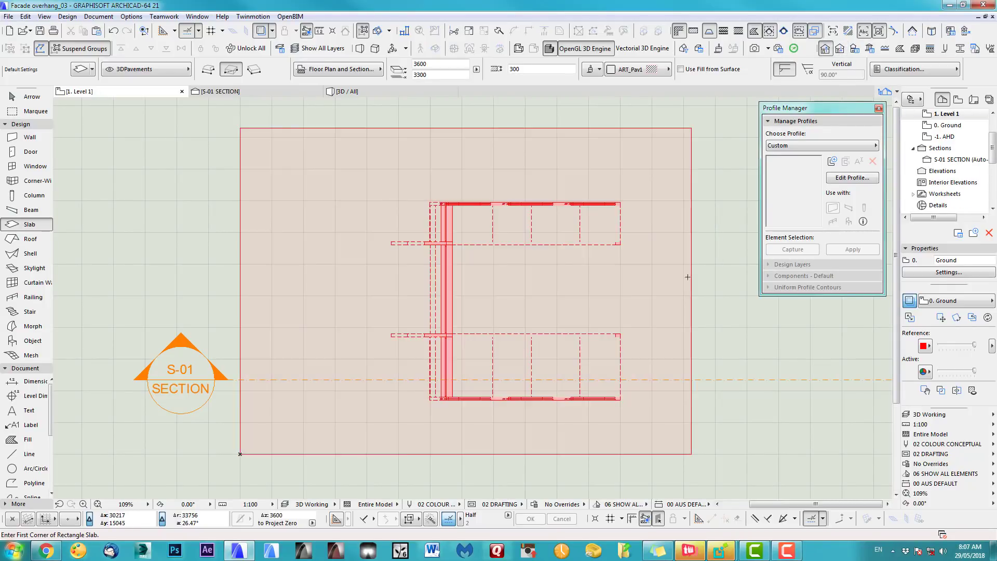
{"action": "scroll", "coordinate": [628, 291], "scroll_direction": "up", "scroll_amount": 3}
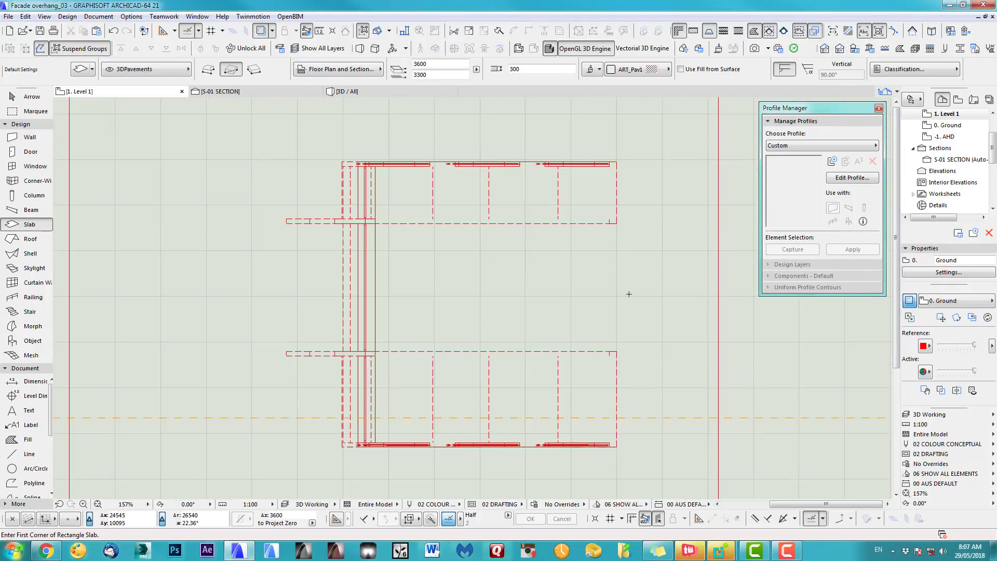
{"action": "left_click", "coordinate": [932, 301]}
{"action": "left_click", "coordinate": [932, 302]}
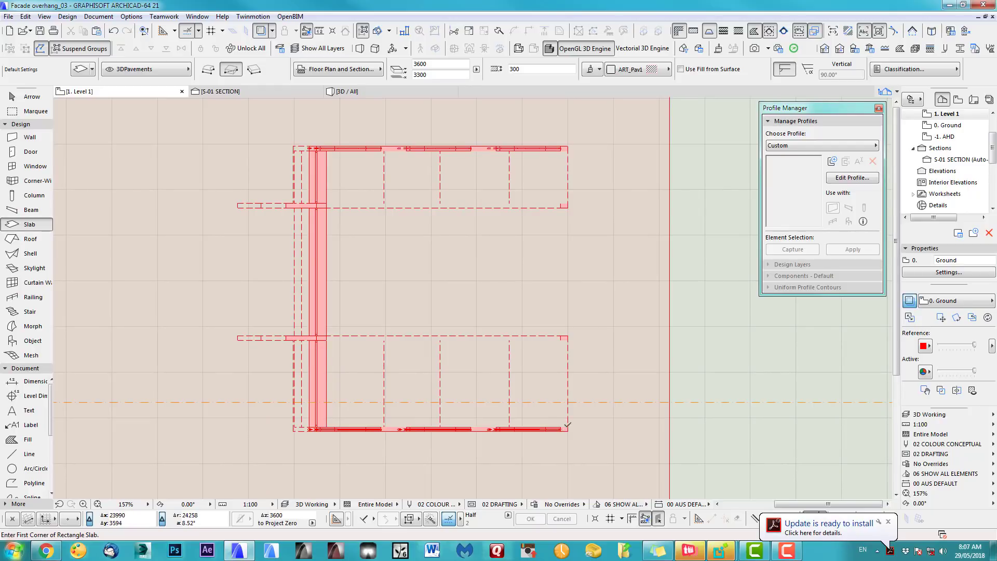
{"action": "left_click", "coordinate": [568, 428]}
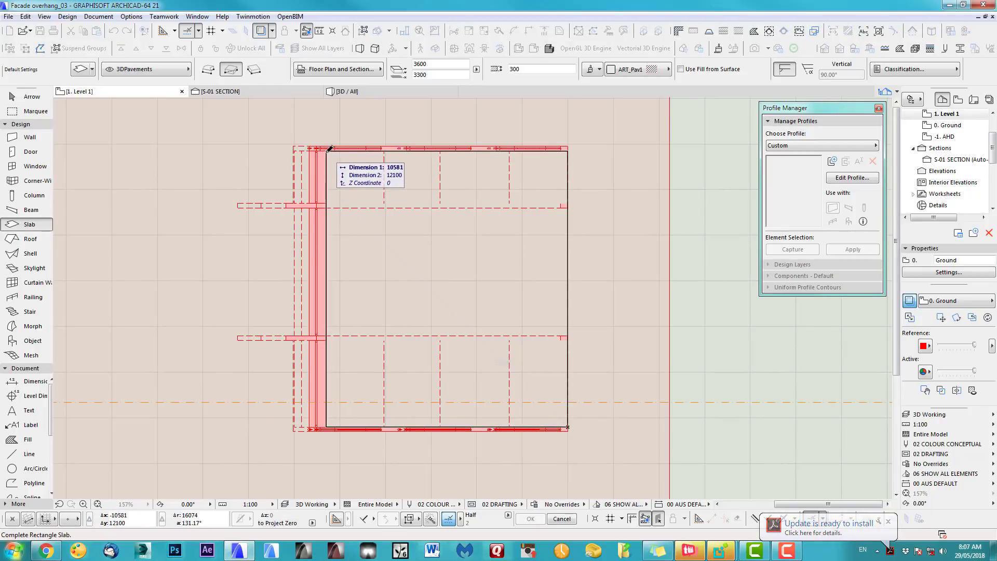
{"action": "left_click", "coordinate": [327, 150]}
In the 3D view, give the slab's front edge a custom edge angle of 70°, applied to the clicked edge only
{"action": "key", "text": "F3"}
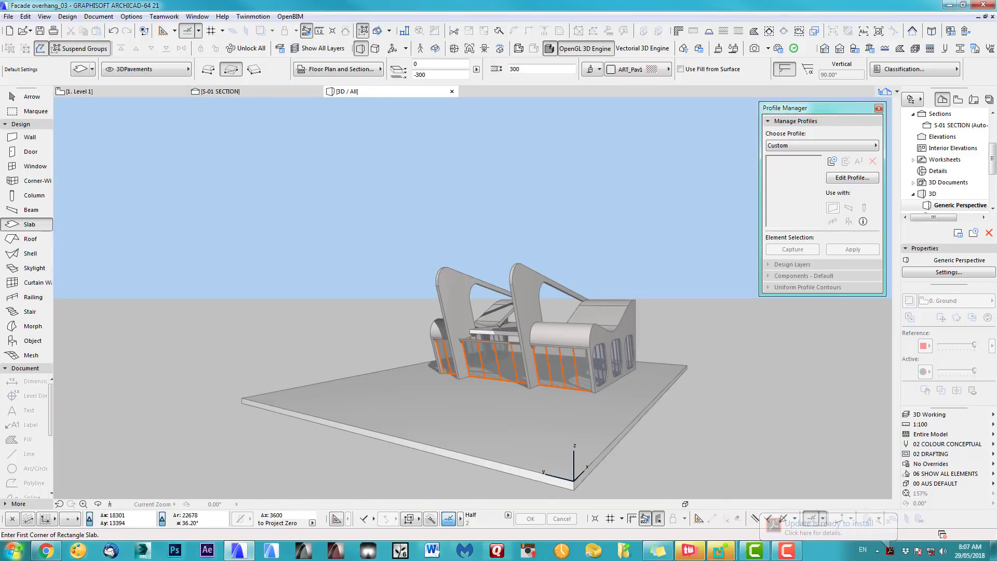
{"action": "scroll", "coordinate": [485, 322], "scroll_direction": "up", "scroll_amount": 5}
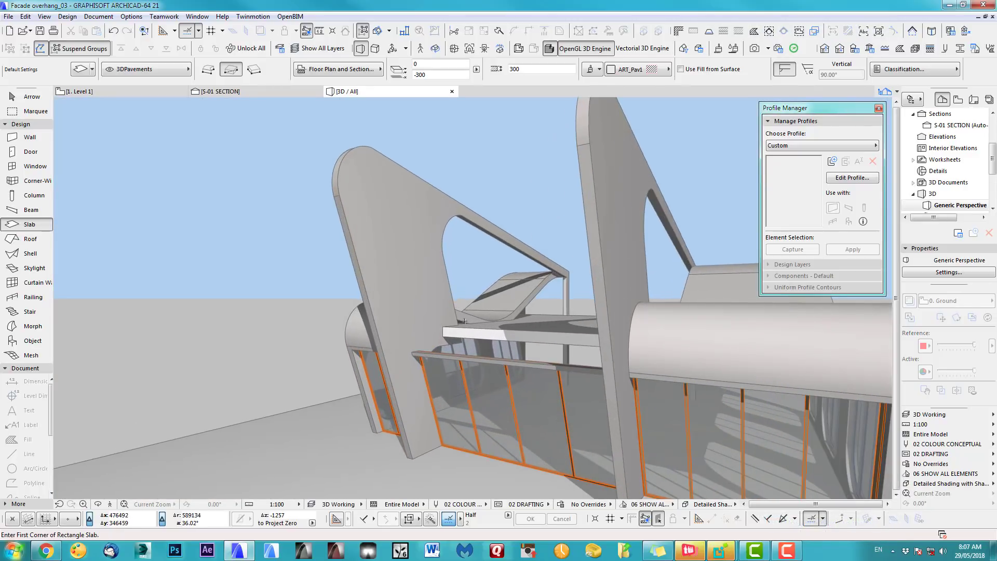
{"action": "middle_click_drag", "start_coordinate": [464, 355], "coordinate": [683, 383], "text": "shift"}
{"action": "scroll", "coordinate": [644, 329], "scroll_direction": "up", "scroll_amount": 4}
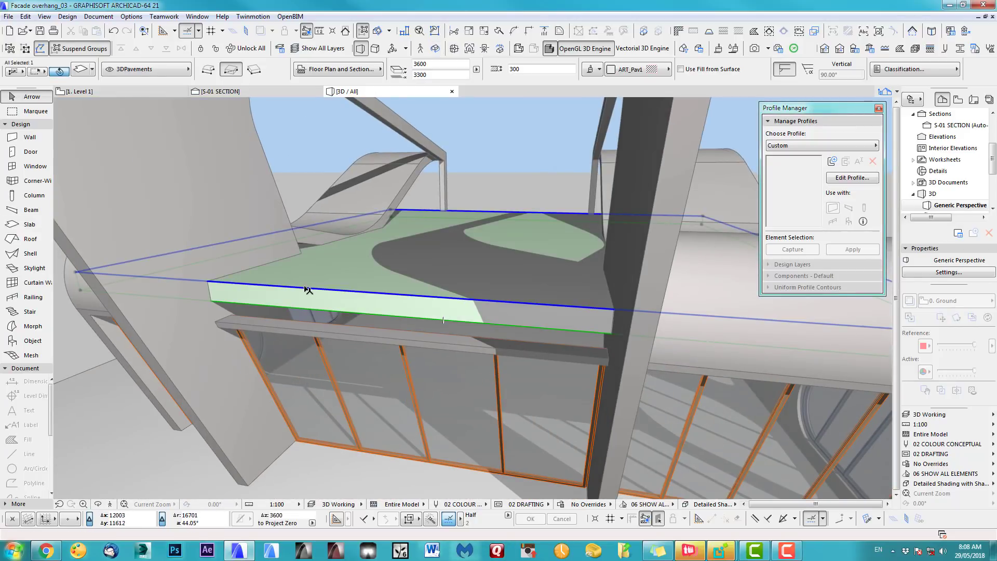
{"action": "left_click", "coordinate": [307, 289]}
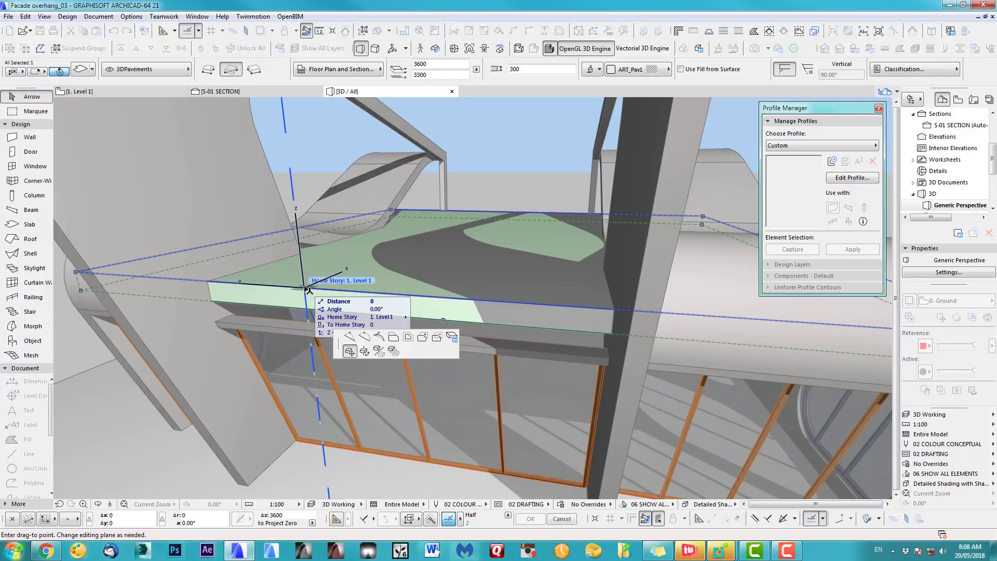
{"action": "left_click", "coordinate": [451, 339]}
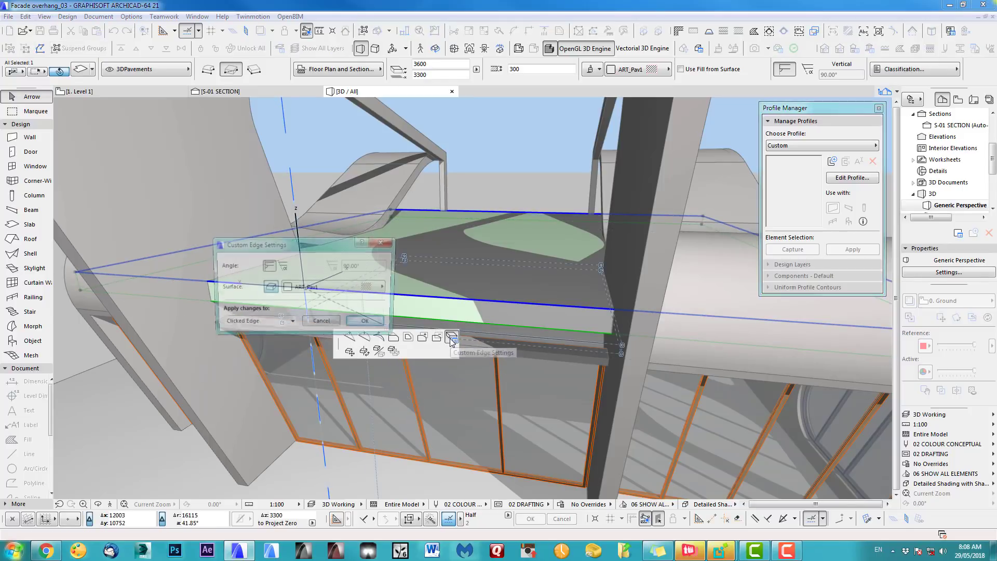
{"action": "left_click", "coordinate": [281, 267]}
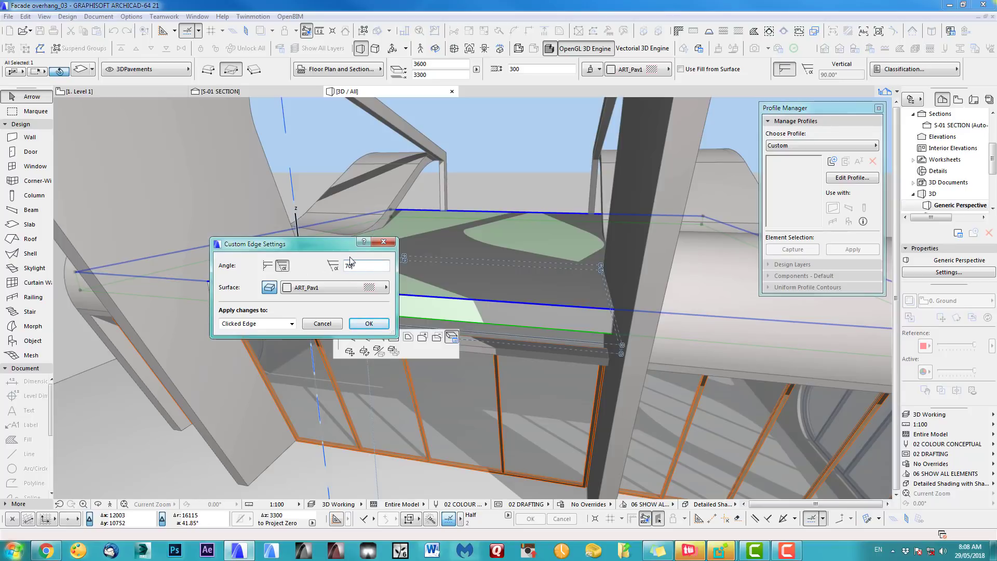
{"action": "type", "text": "70"}
{"action": "key", "text": "Return"}
{"action": "middle_click_drag", "start_coordinate": [294, 289], "coordinate": [355, 278], "text": "shift"}
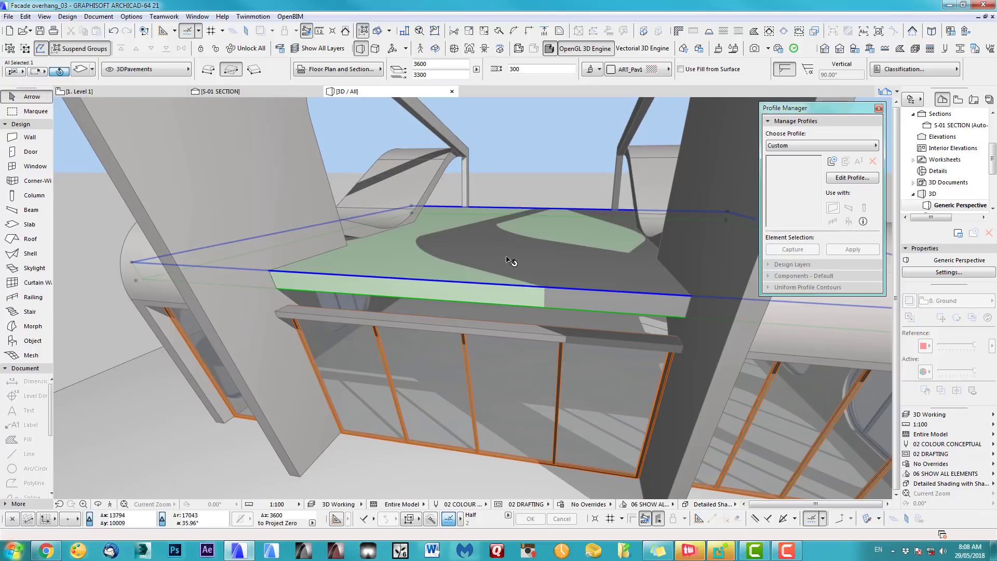
On the floor plan, move the S-01 section line into the gap between the two wings and open that section
{"action": "key", "text": "F2"}
{"action": "left_click", "coordinate": [31, 110]}
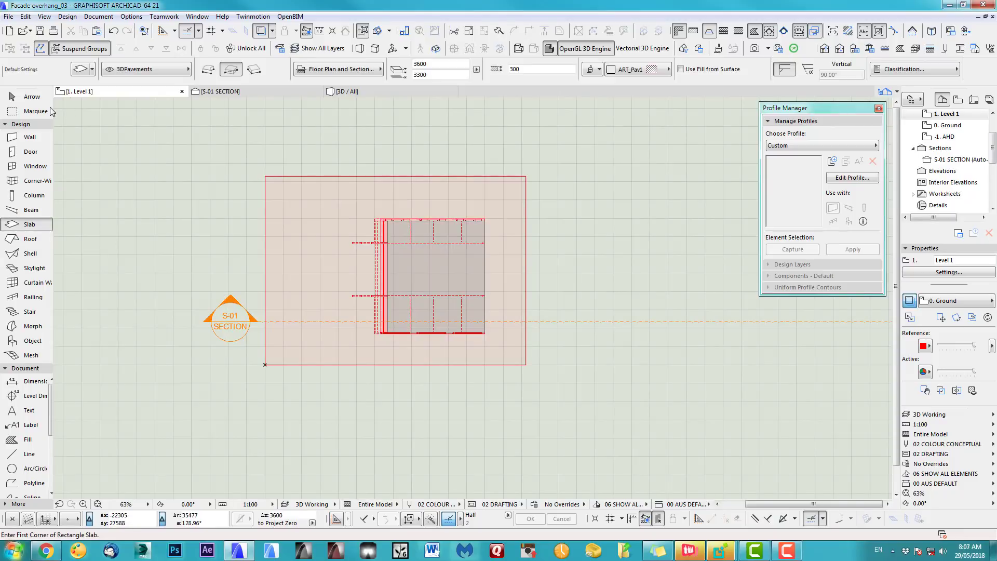
{"action": "left_click", "coordinate": [31, 97]}
{"action": "left_click", "coordinate": [576, 325]}
{"action": "left_click_drag", "start_coordinate": [575, 323], "coordinate": [575, 269]}
{"action": "left_click", "coordinate": [250, 90]}
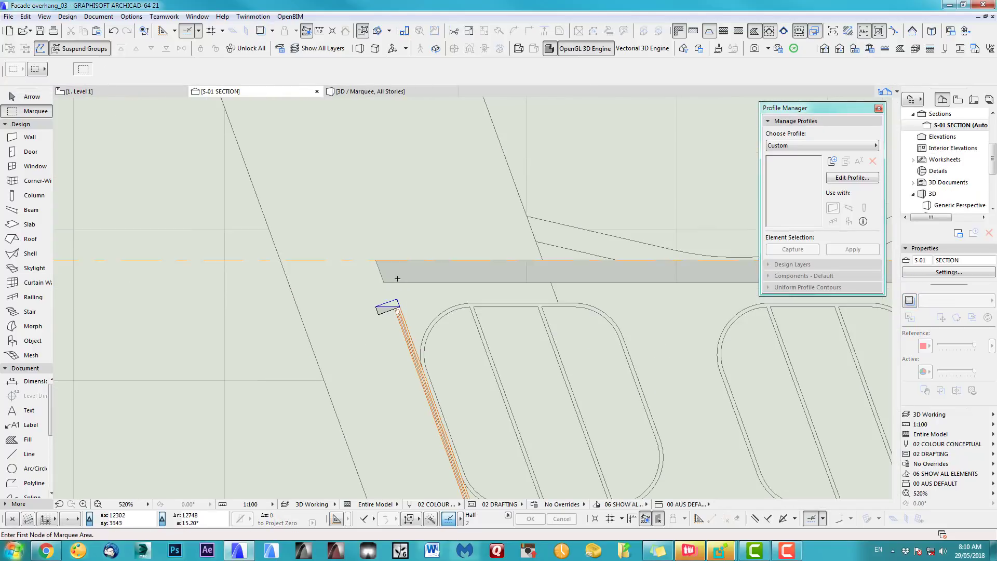
Draw a guide line at 110° from the lower outer corner of the slanted wall's cut section up past the Level 1 line
{"action": "left_click", "coordinate": [29, 456]}
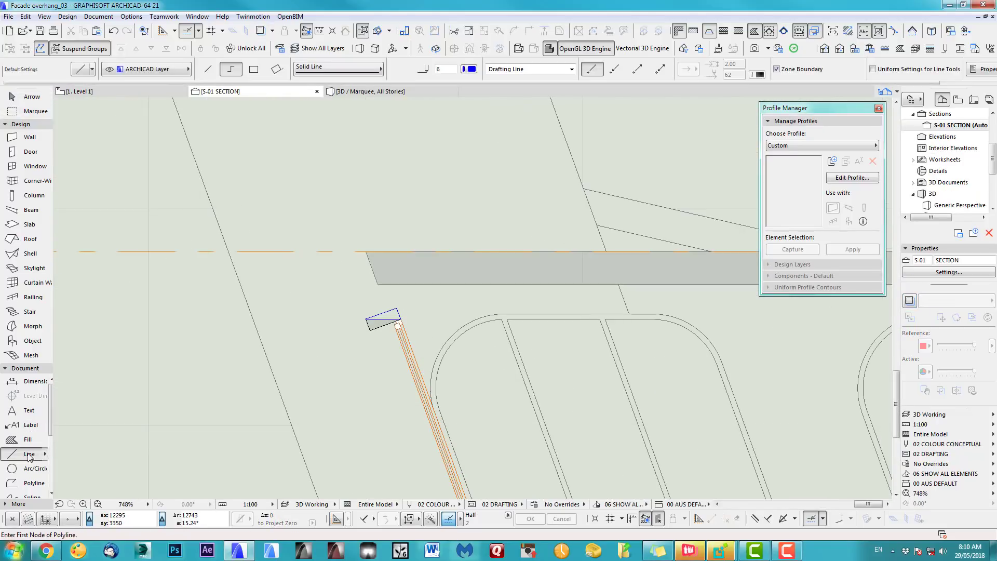
{"action": "left_click", "coordinate": [369, 329]}
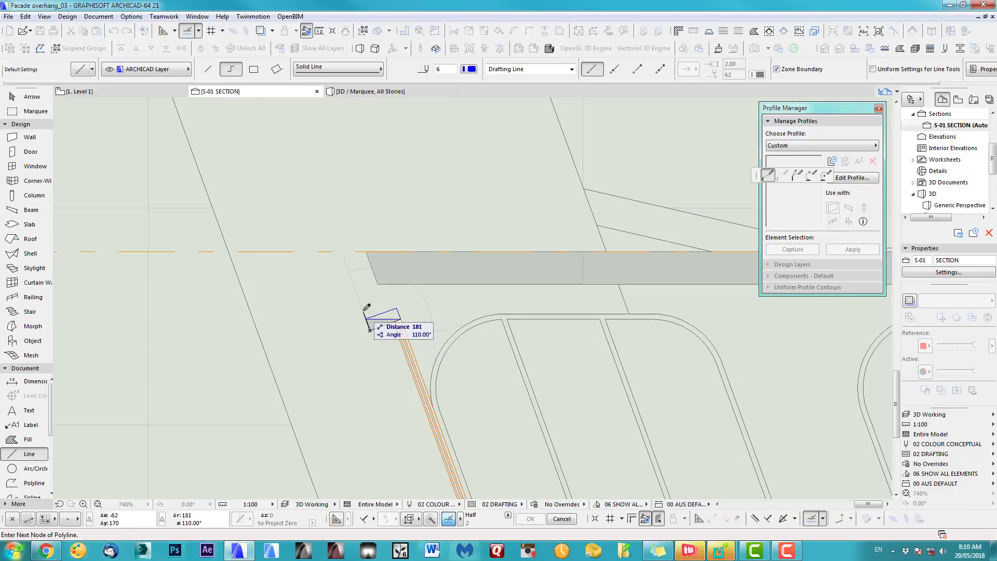
{"action": "left_click", "coordinate": [340, 247]}
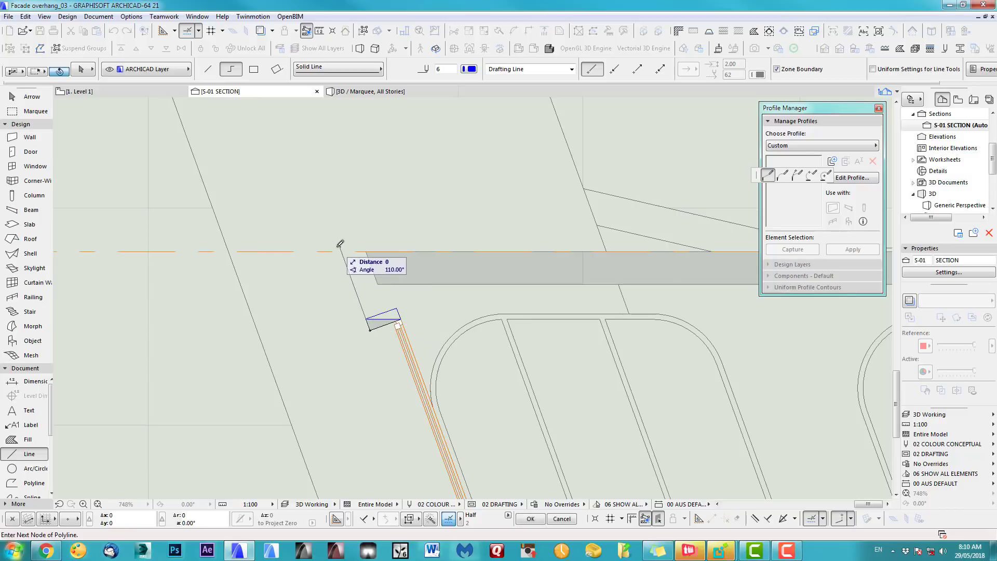
{"action": "left_click", "coordinate": [340, 247]}
Move the slab 226 mm horizontally toward the front so its upper front corner meets the slanted guide line
{"action": "left_click", "coordinate": [383, 270], "text": "shift"}
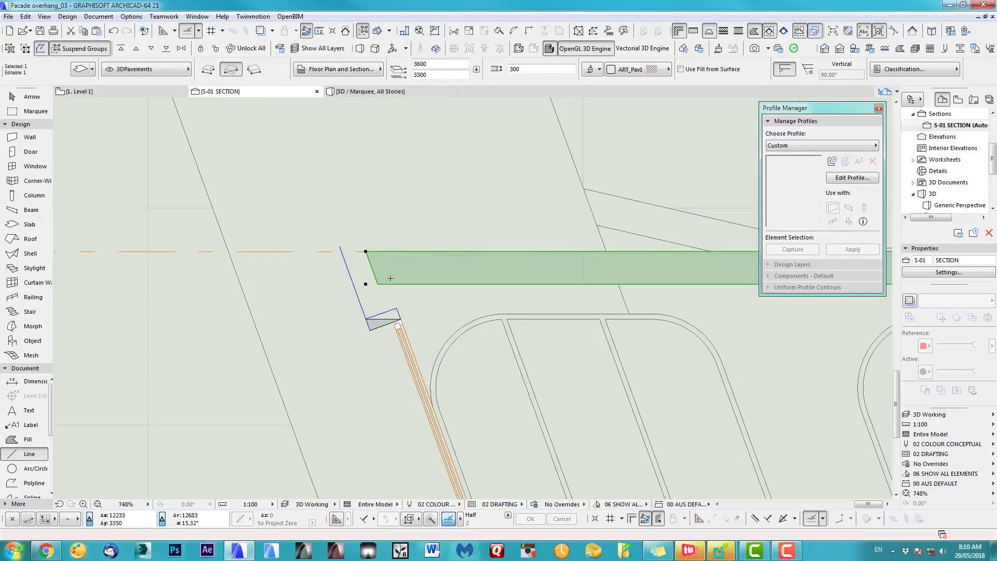
{"action": "key", "text": "ctrl+d"}
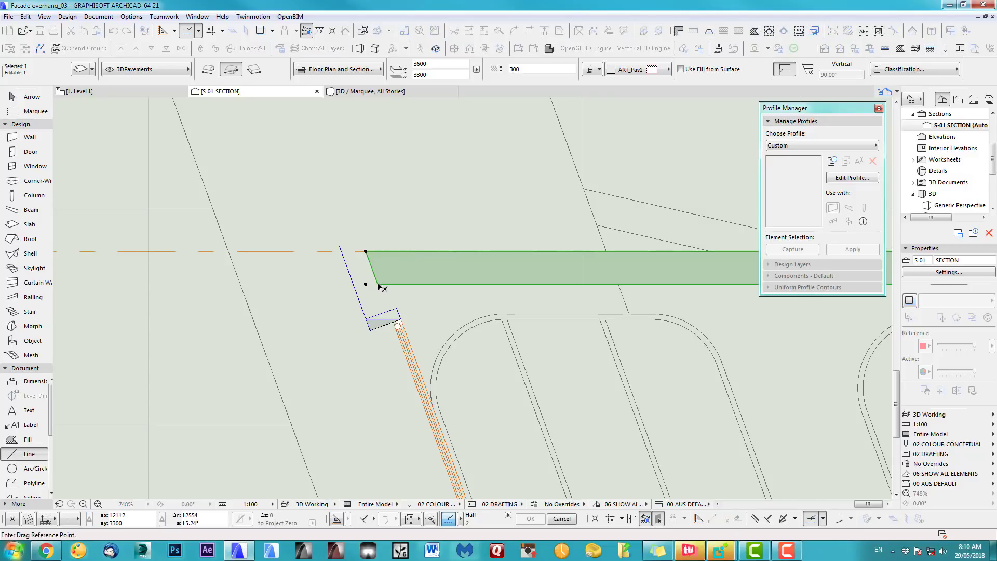
{"action": "left_click", "coordinate": [366, 252]}
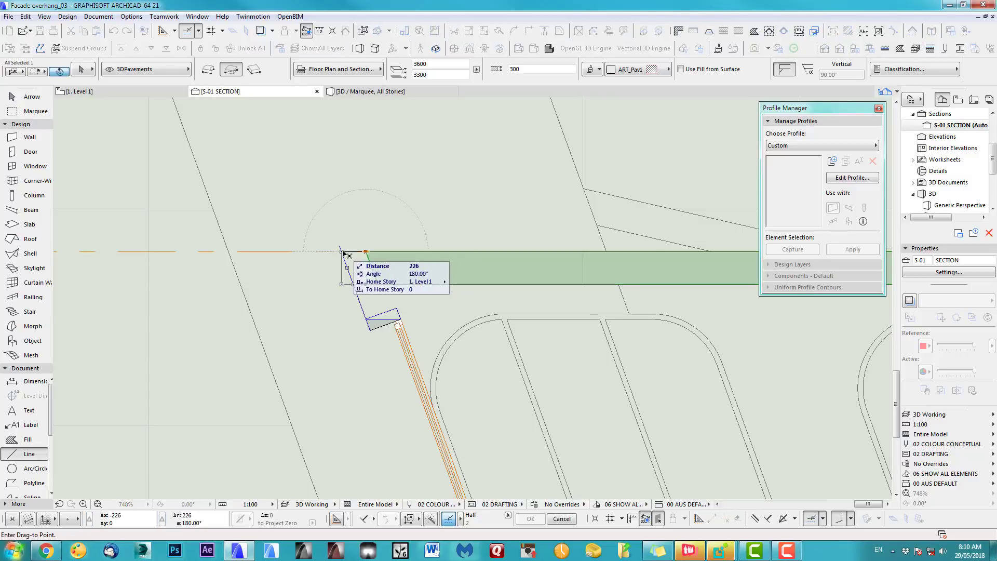
{"action": "left_click", "coordinate": [341, 251]}
{"action": "scroll", "coordinate": [398, 274], "scroll_direction": "down", "scroll_amount": 5}
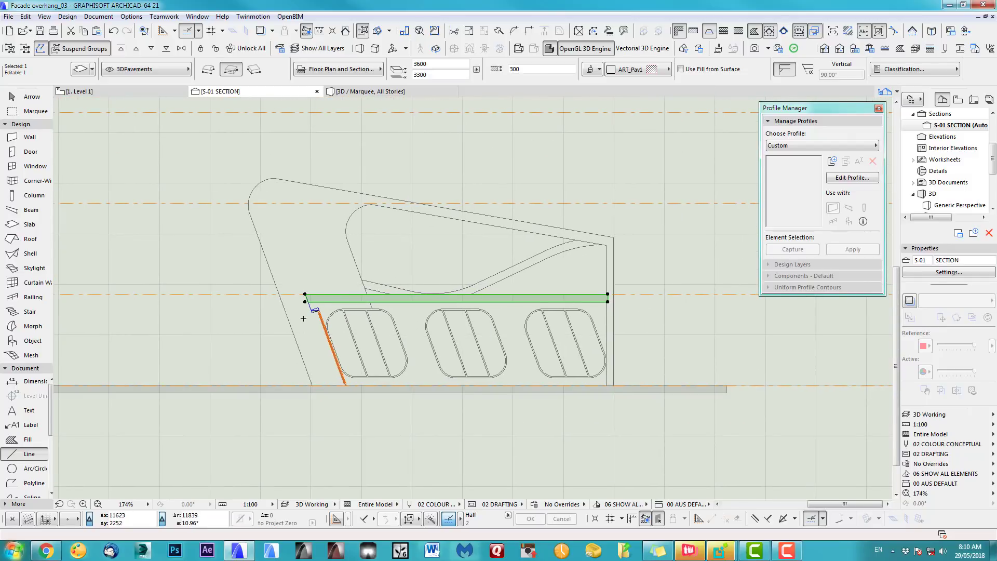
Stretch the slanted connecting wall's top up along its slope to the underside of the Level 1 slab
{"action": "scroll", "coordinate": [304, 318], "scroll_direction": "up", "scroll_amount": 3}
{"action": "scroll", "coordinate": [335, 297], "scroll_direction": "up", "scroll_amount": 4}
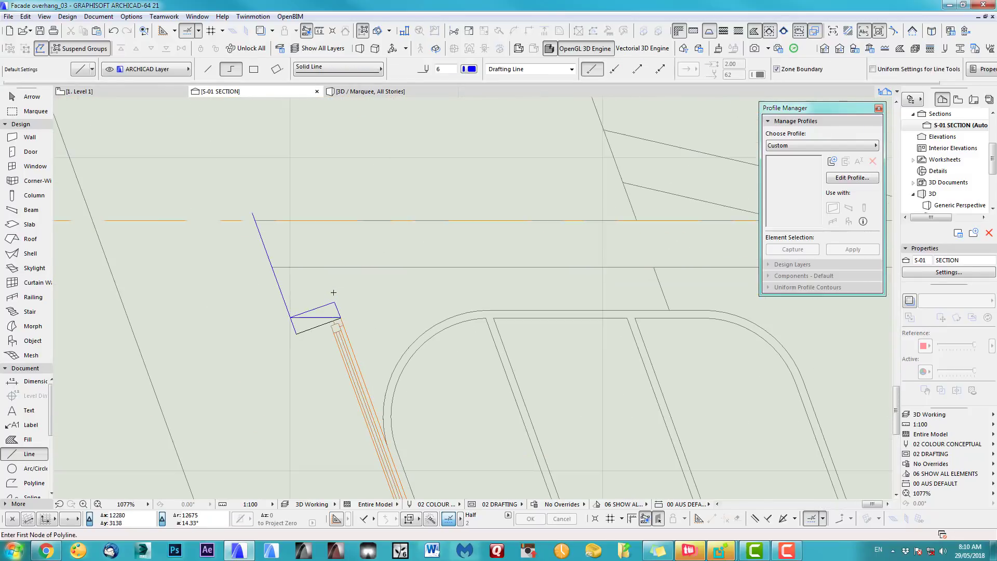
{"action": "left_click", "coordinate": [327, 308]}
{"action": "left_click", "coordinate": [307, 328]}
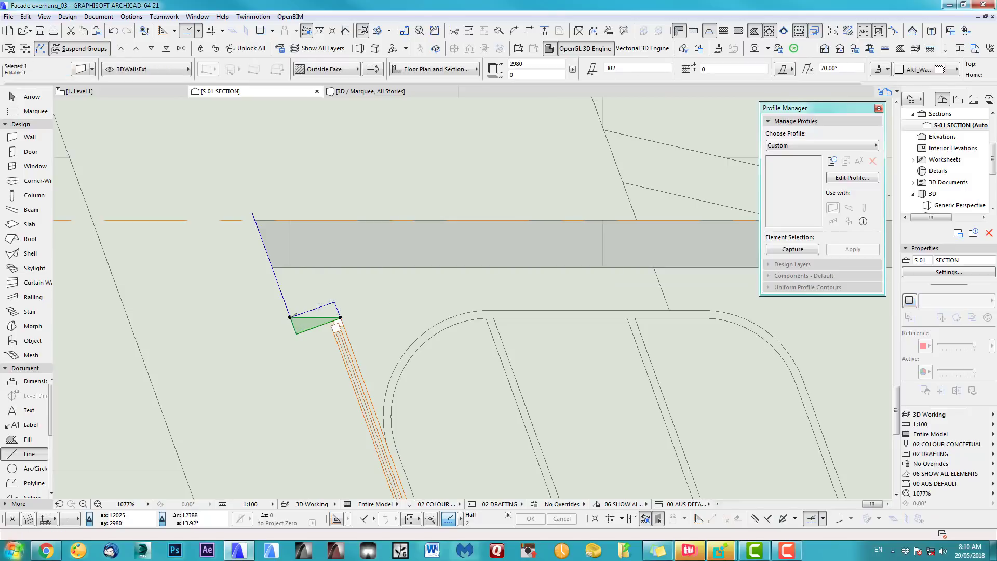
{"action": "left_click", "coordinate": [289, 317]}
{"action": "left_click", "coordinate": [349, 366]}
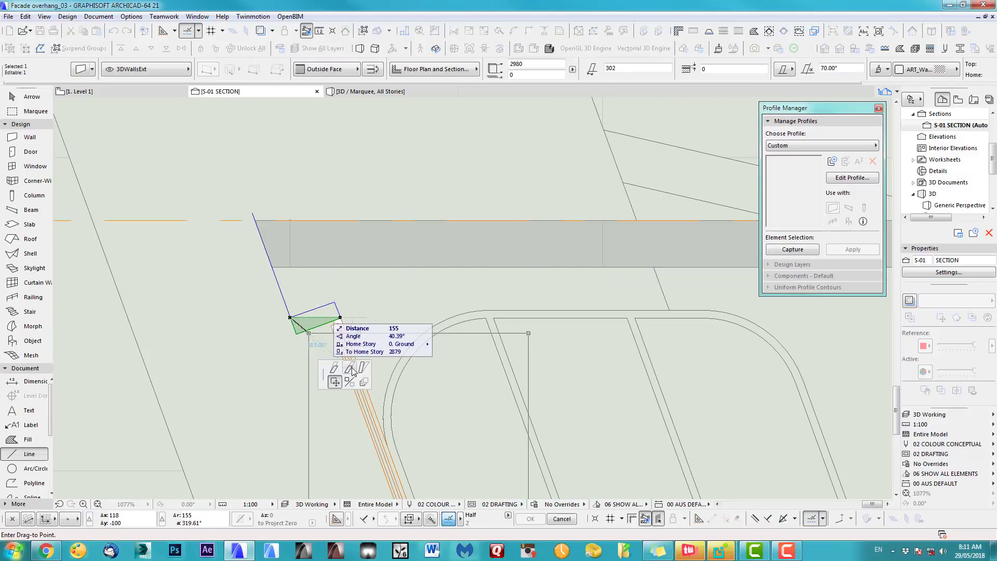
{"action": "left_click", "coordinate": [285, 267]}
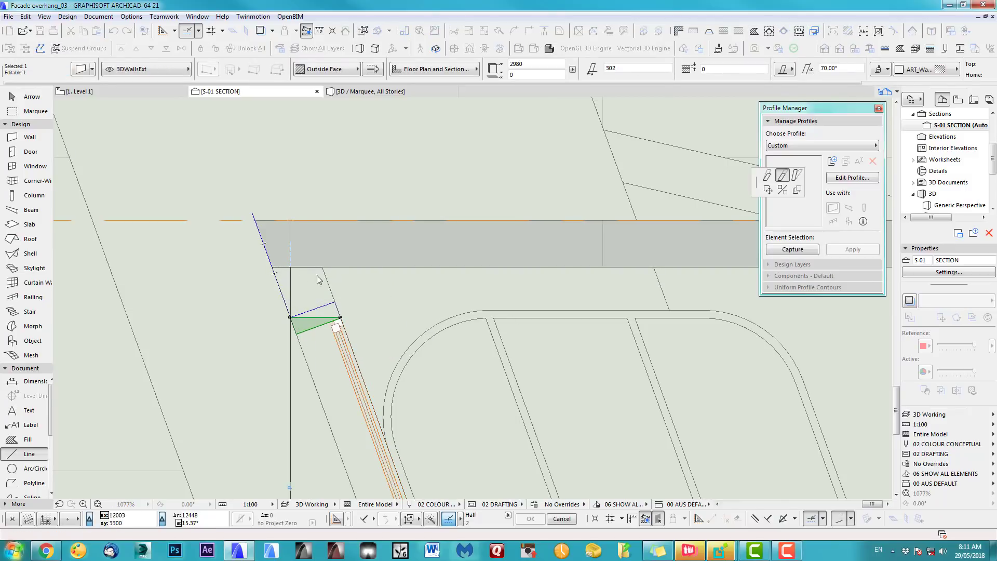
{"action": "key", "text": "Escape"}
In the 3D view, offset the slab's rear edge to line up with the rear posts
{"action": "key", "text": "ctrl+F5"}
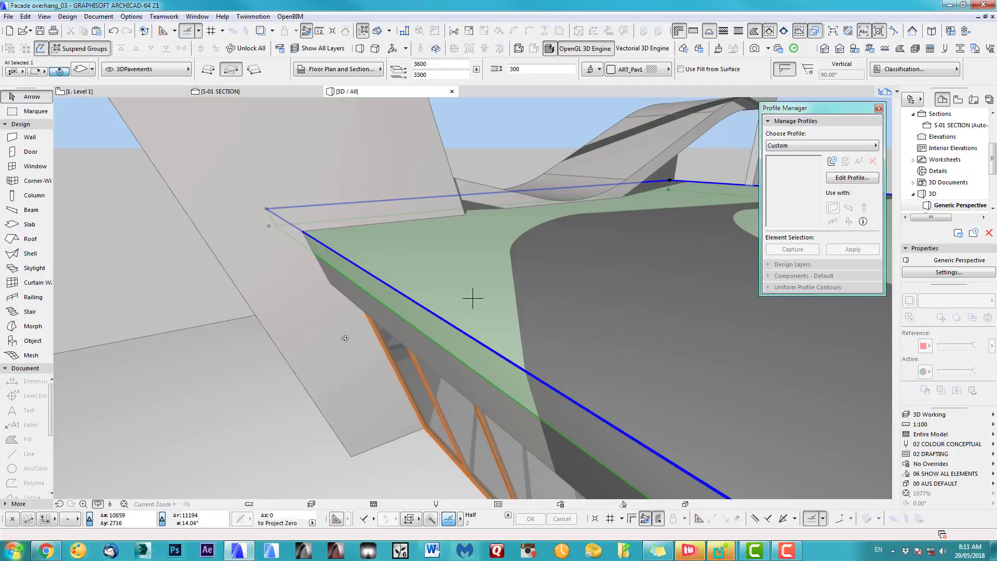
{"action": "middle_click_drag", "start_coordinate": [401, 227], "coordinate": [539, 258], "text": "shift"}
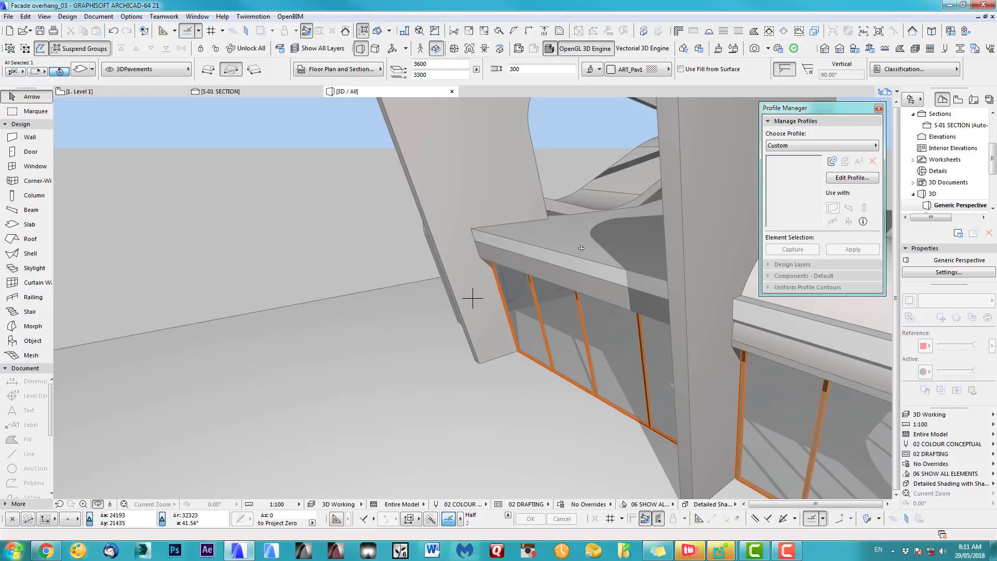
{"action": "scroll", "coordinate": [625, 271], "scroll_direction": "down", "scroll_amount": 5}
{"action": "middle_click_drag", "start_coordinate": [626, 271], "coordinate": [494, 301], "text": "shift"}
{"action": "scroll", "coordinate": [543, 301], "scroll_direction": "up", "scroll_amount": 3}
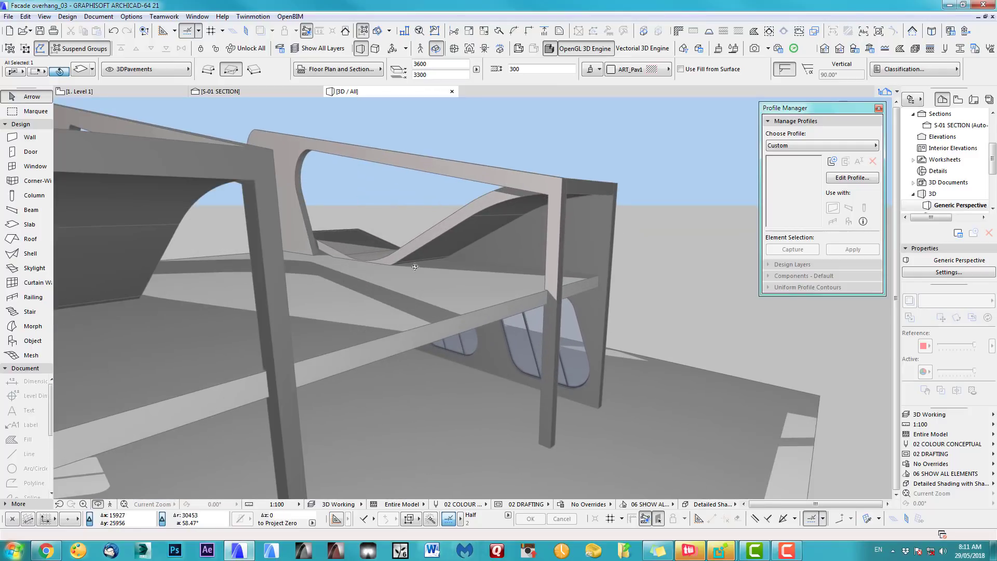
{"action": "left_click", "coordinate": [27, 108]}
{"action": "left_click", "coordinate": [25, 102]}
{"action": "left_click", "coordinate": [523, 299]}
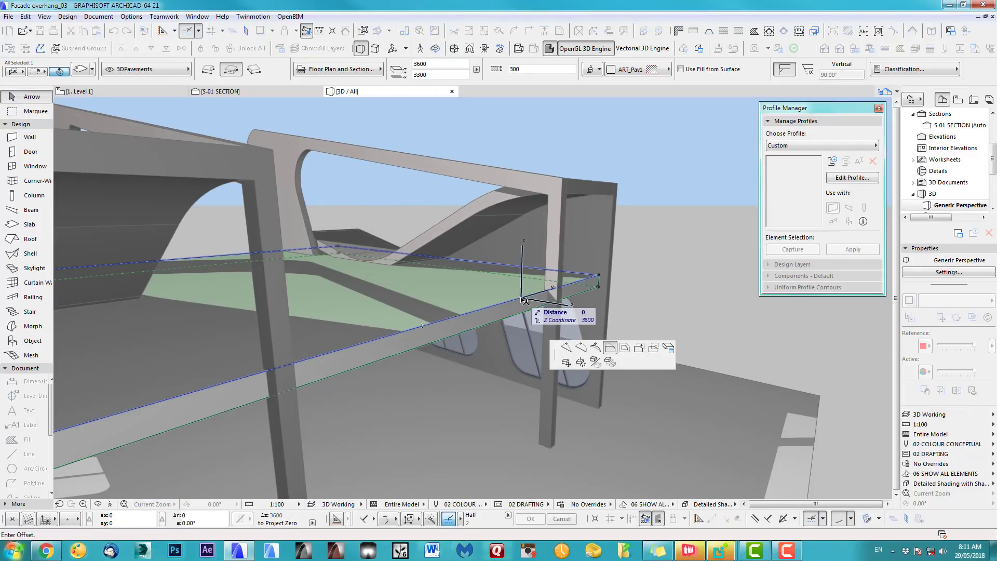
{"action": "left_click", "coordinate": [549, 194]}
Offset both side edges of the Level 1 slab inward so it fits between the two tall slanted fin walls
{"action": "middle_click_drag", "start_coordinate": [601, 244], "coordinate": [292, 318], "text": "shift"}
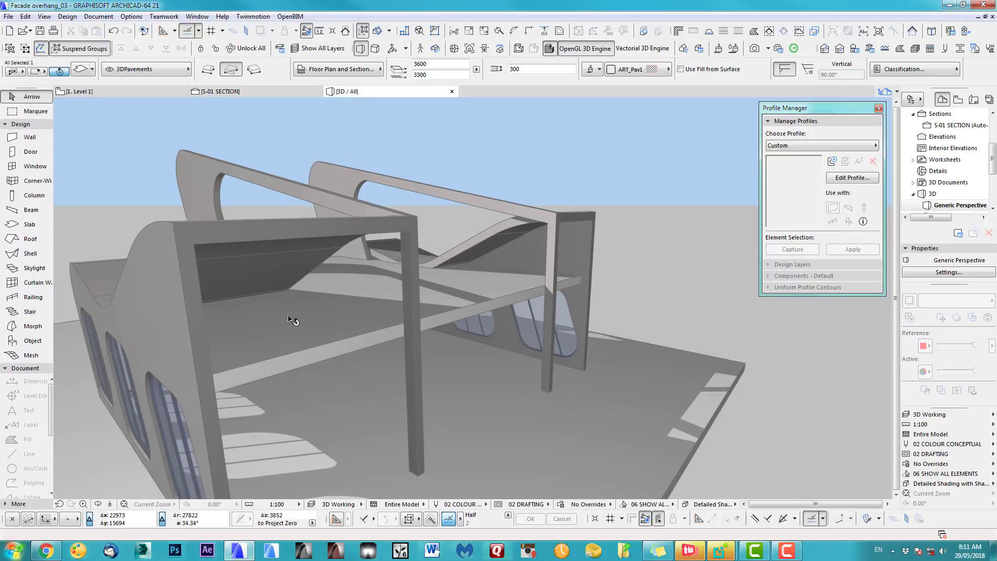
{"action": "middle_click_drag", "start_coordinate": [292, 360], "coordinate": [361, 304], "text": "shift"}
{"action": "left_click", "coordinate": [162, 327]}
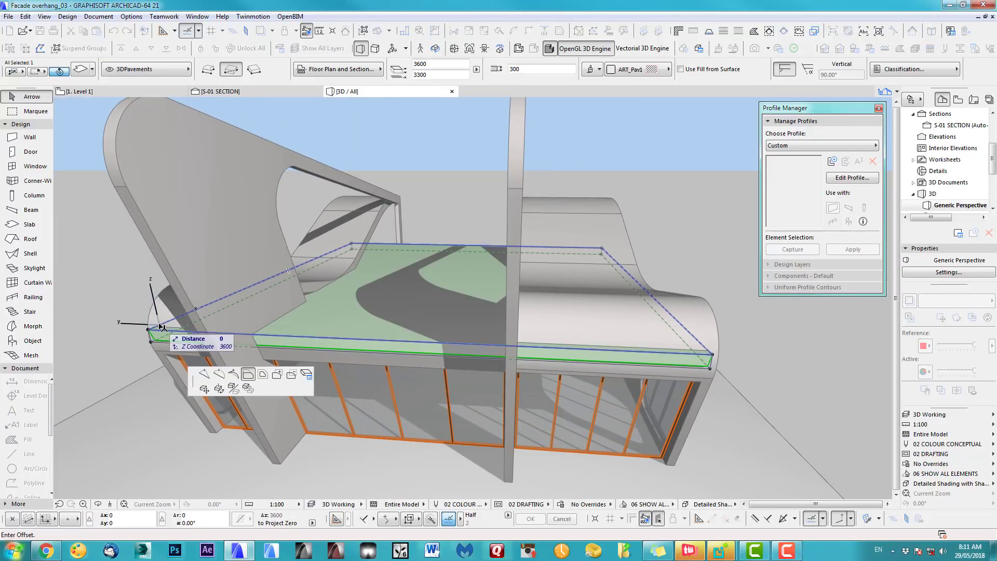
{"action": "left_click", "coordinate": [253, 335]}
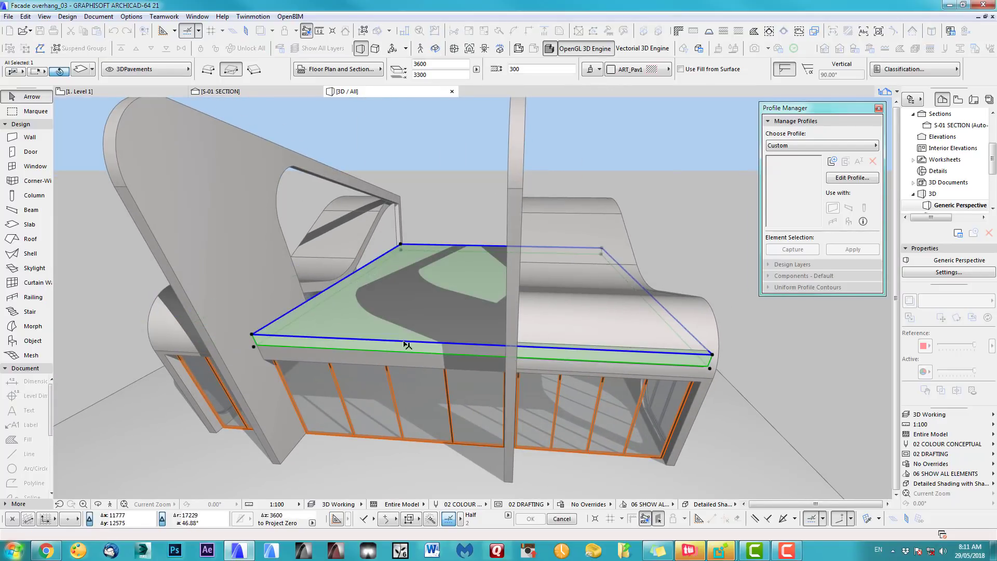
{"action": "left_click", "coordinate": [661, 304]}
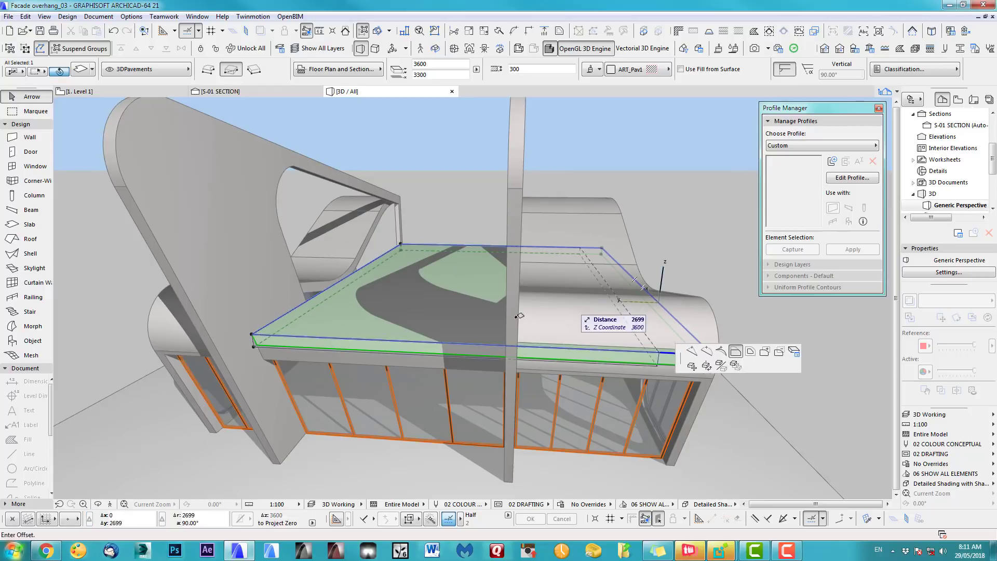
{"action": "middle_click_drag", "start_coordinate": [529, 332], "coordinate": [551, 227], "text": "shift"}
{"action": "left_click", "coordinate": [615, 340]}
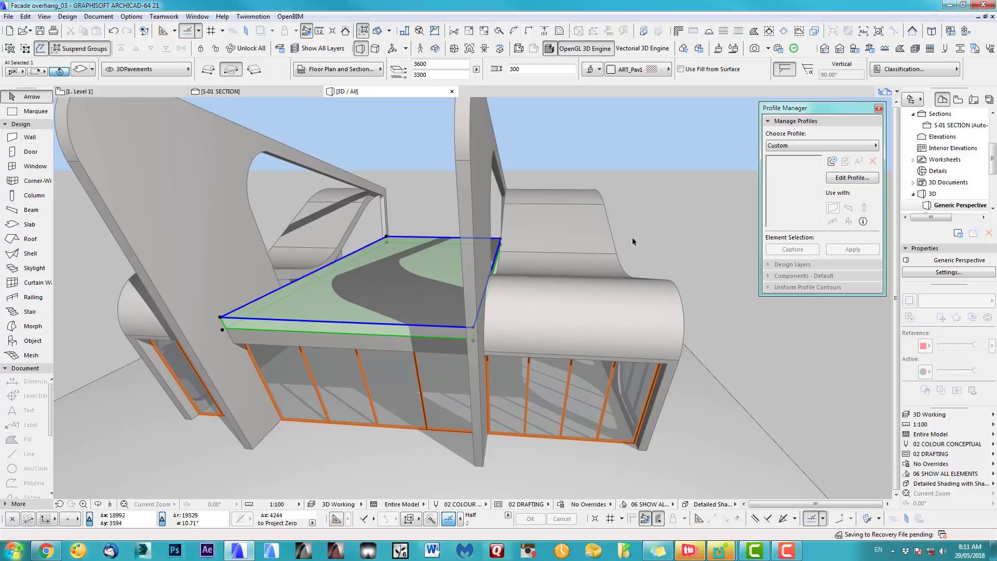
{"action": "key", "text": "Escape"}
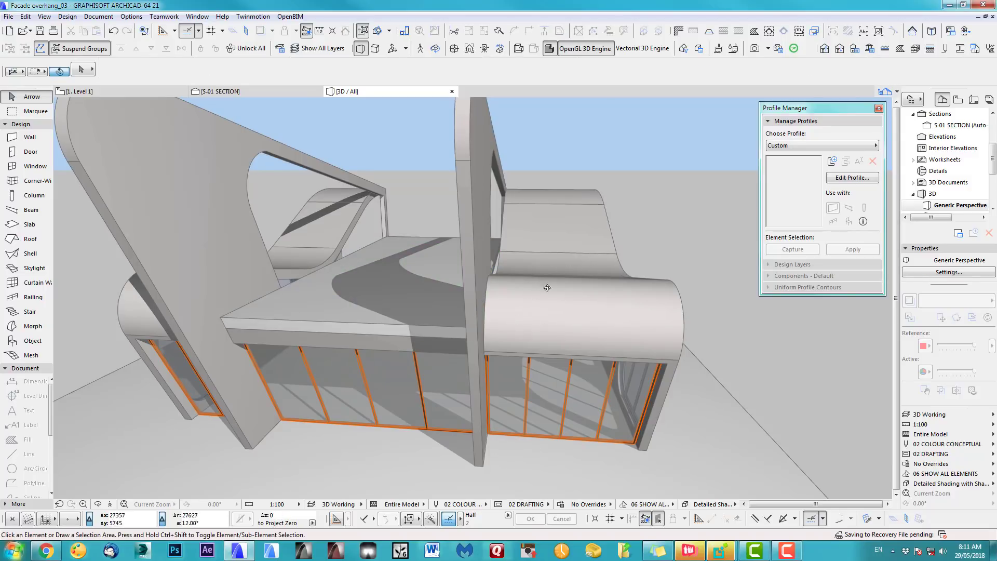
{"action": "middle_click_drag", "start_coordinate": [547, 287], "coordinate": [443, 333], "text": "shift"}
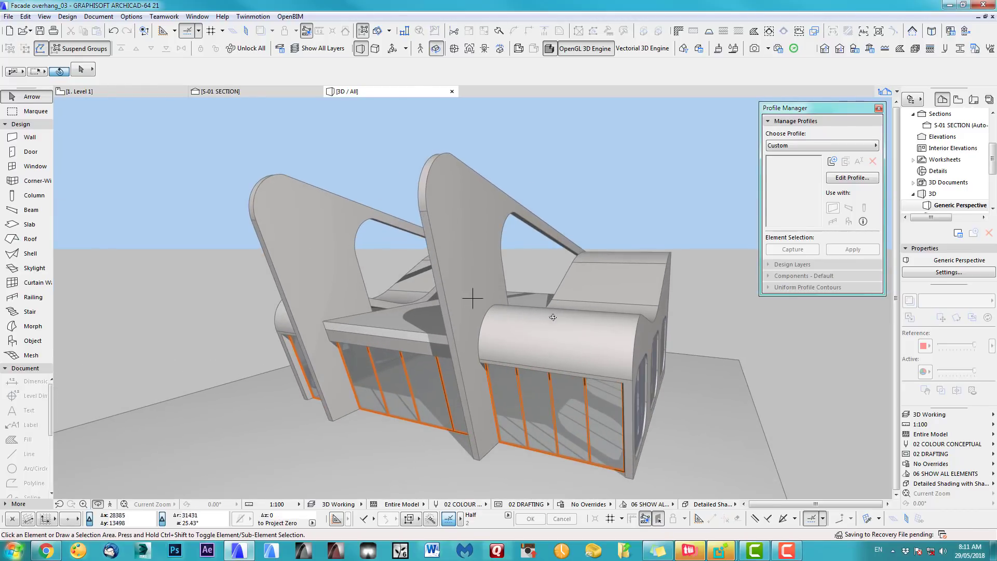
Copy the slanted glazed front wall between the two fins from the Ground story and paste it in place on Level 1
{"action": "key", "text": "F2"}
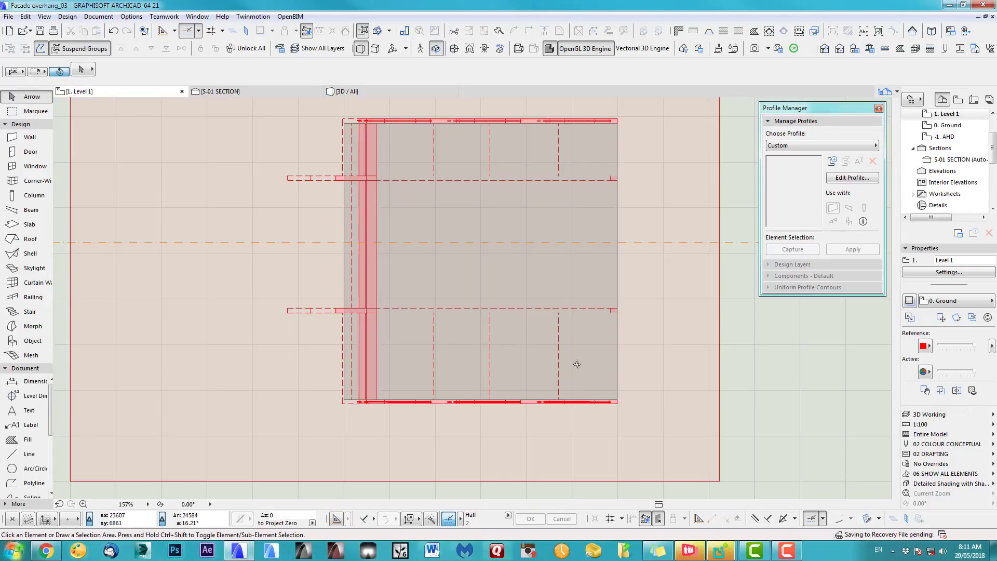
{"action": "left_click", "coordinate": [34, 113]}
{"action": "double_click", "coordinate": [178, 147]}
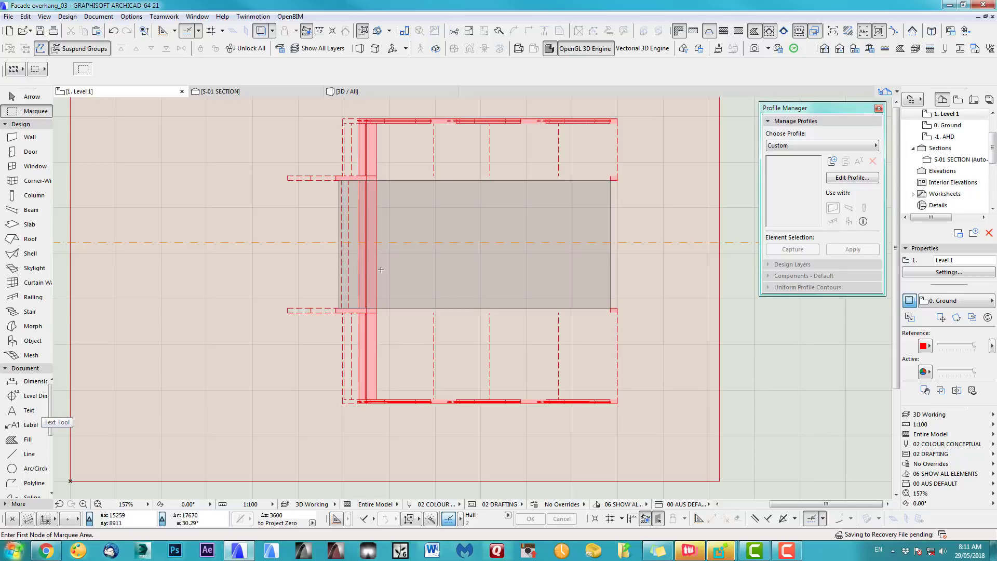
{"action": "double_click", "coordinate": [949, 128]}
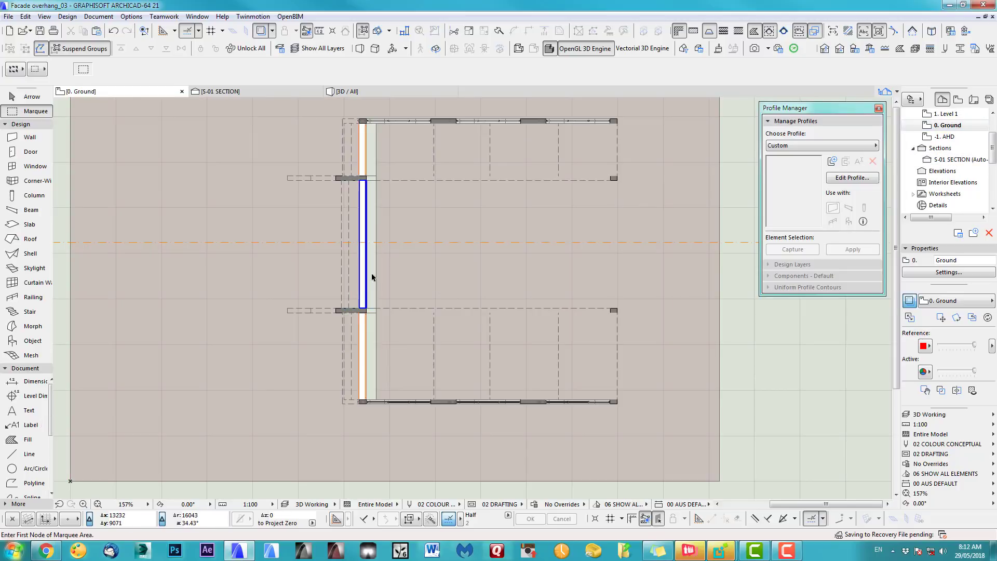
{"action": "left_click", "coordinate": [370, 278]}
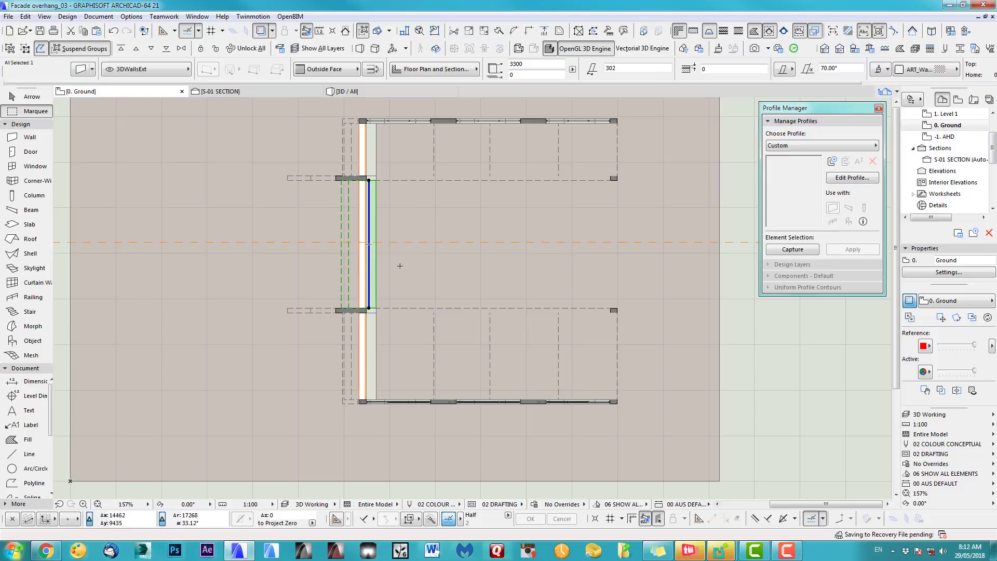
{"action": "double_click", "coordinate": [945, 113]}
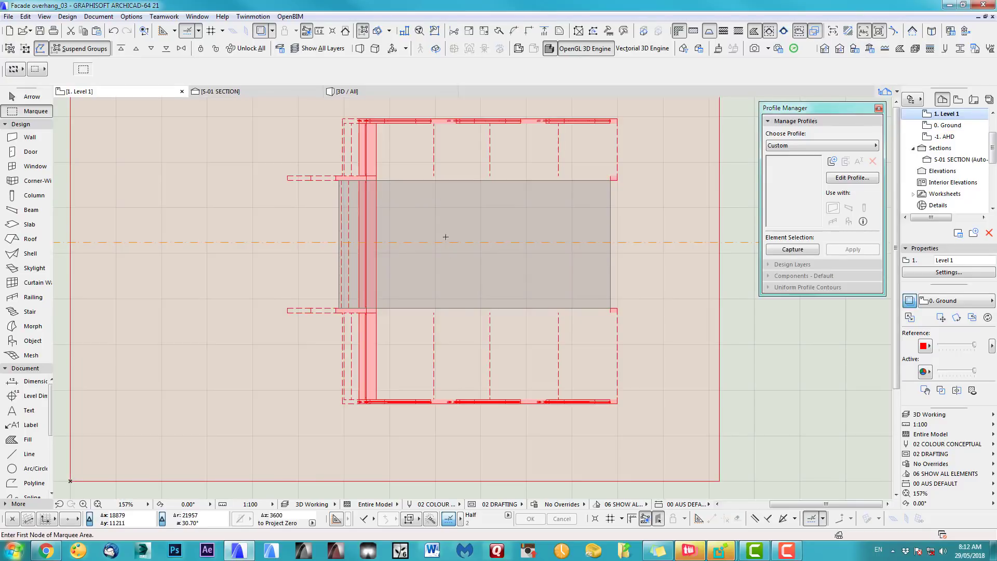
{"action": "key", "text": "ctrl+v"}
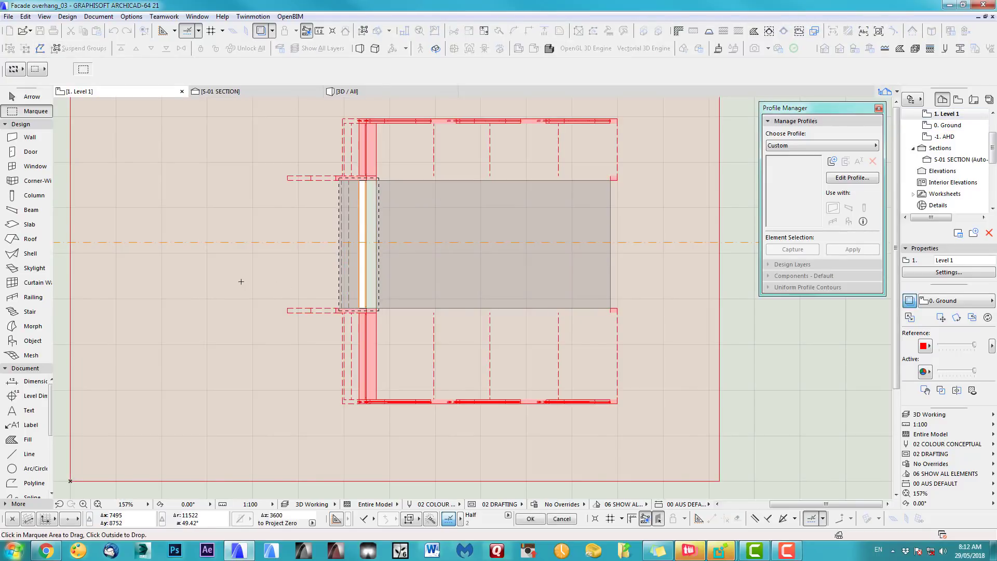
{"action": "left_click", "coordinate": [242, 281]}
{"action": "key", "text": "F3"}
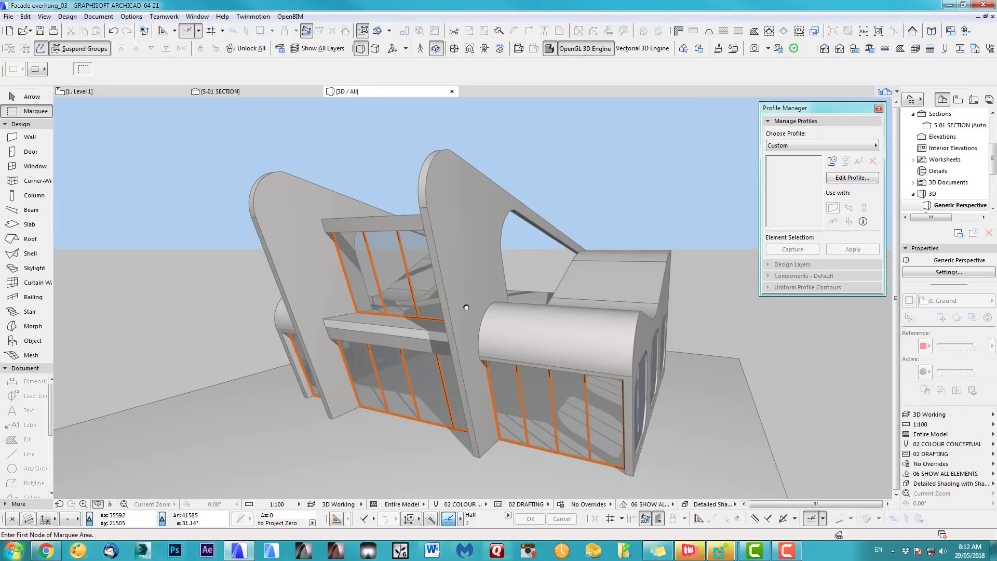
{"action": "middle_click_drag", "start_coordinate": [468, 284], "coordinate": [564, 228], "text": "shift"}
In the default curtain wall scheme for Level 1, set the first row's height to 2400
{"action": "key", "text": "F2"}
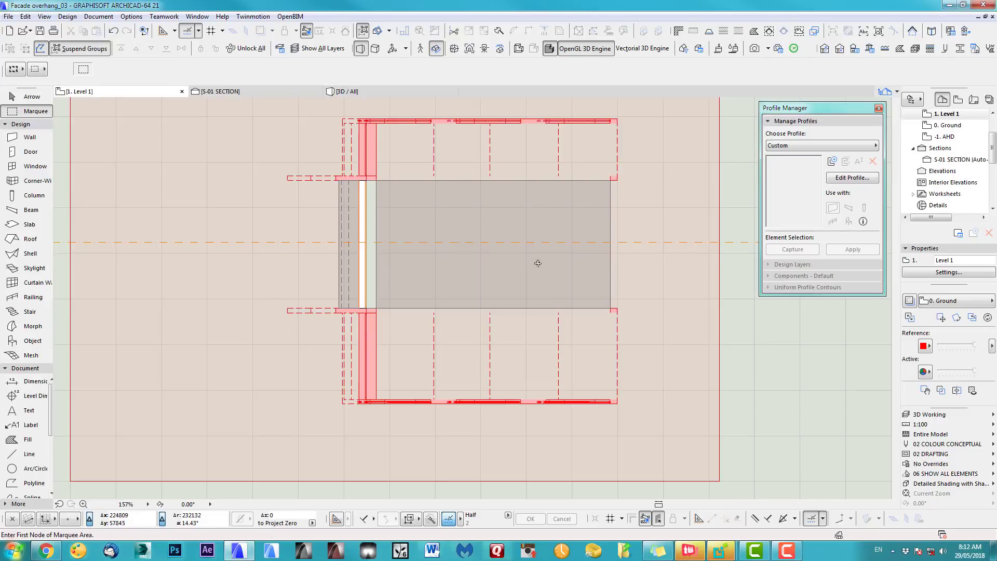
{"action": "scroll", "coordinate": [501, 317], "scroll_direction": "up", "scroll_amount": 2}
{"action": "middle_click_drag", "start_coordinate": [501, 316], "coordinate": [455, 353]}
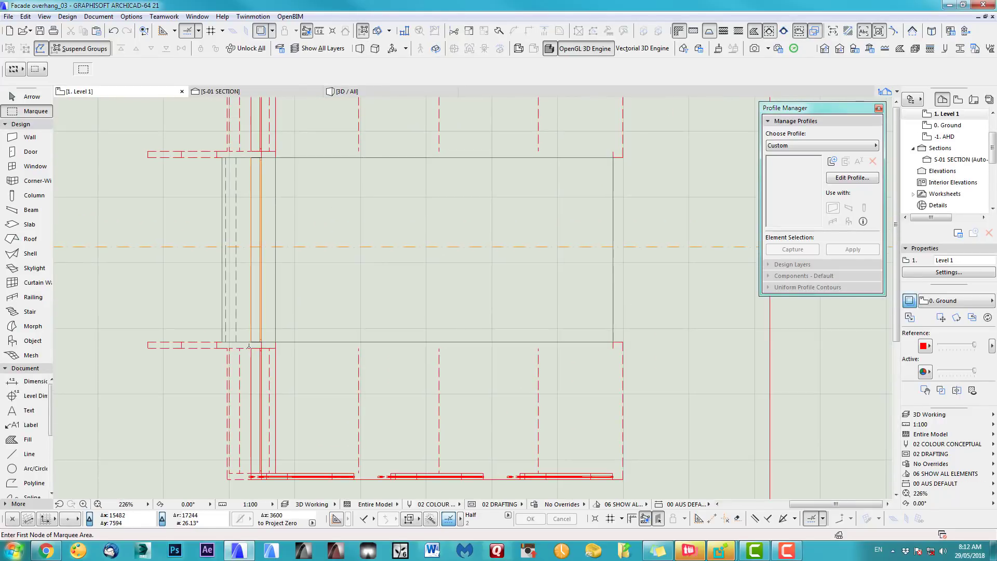
{"action": "middle_click_drag", "start_coordinate": [532, 370], "coordinate": [564, 337]}
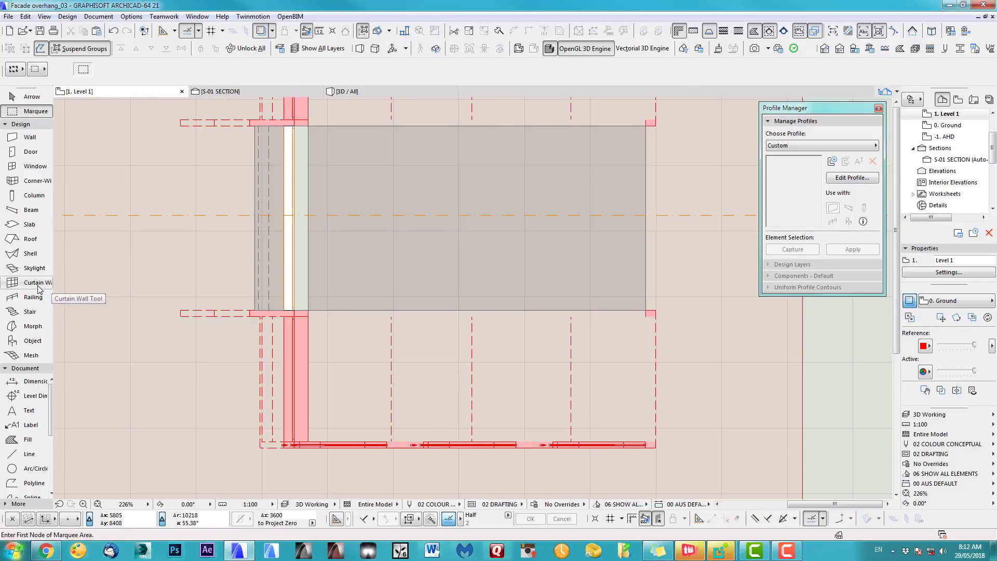
{"action": "double_click", "coordinate": [31, 282]}
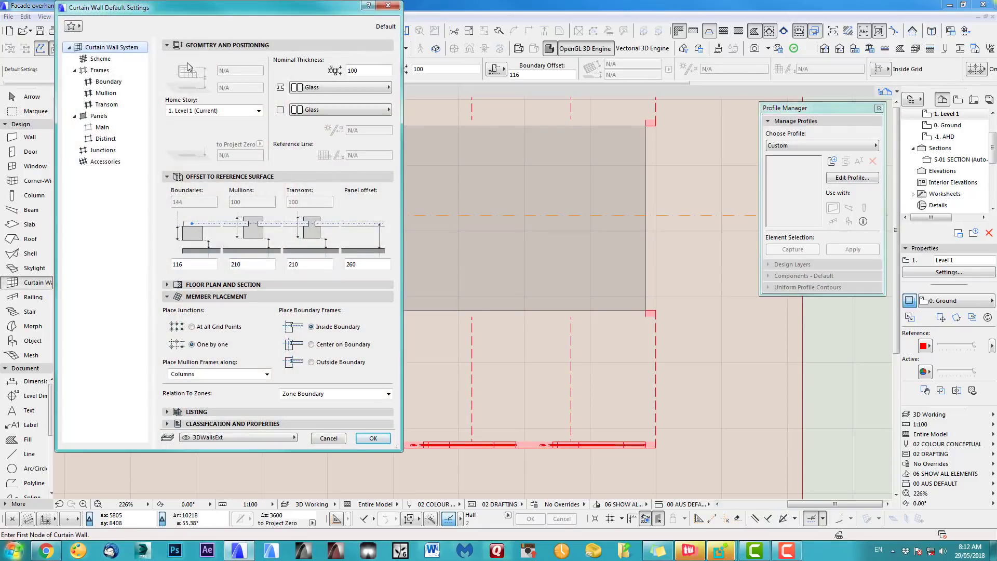
{"action": "left_click", "coordinate": [106, 62]}
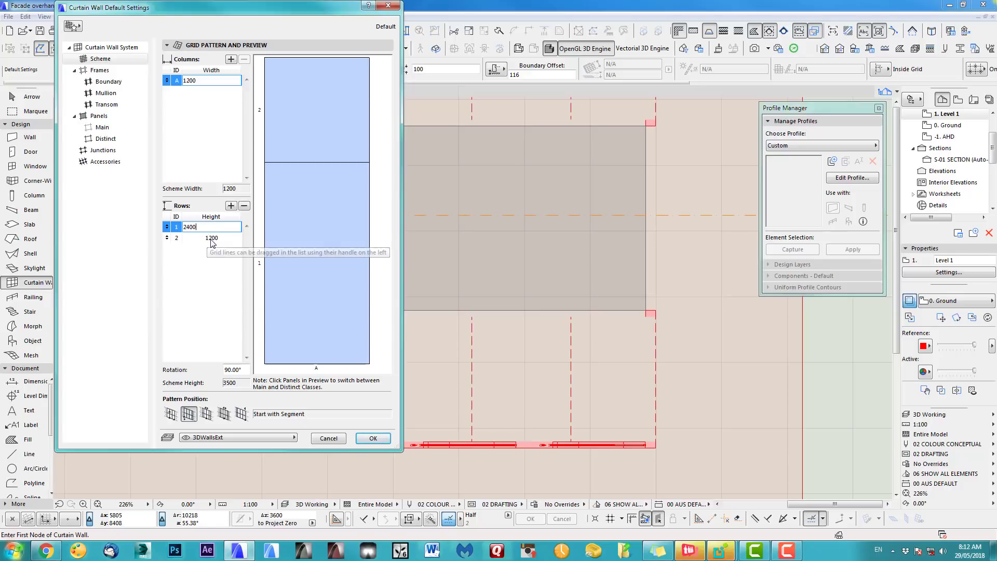
{"action": "key", "text": "Return"}
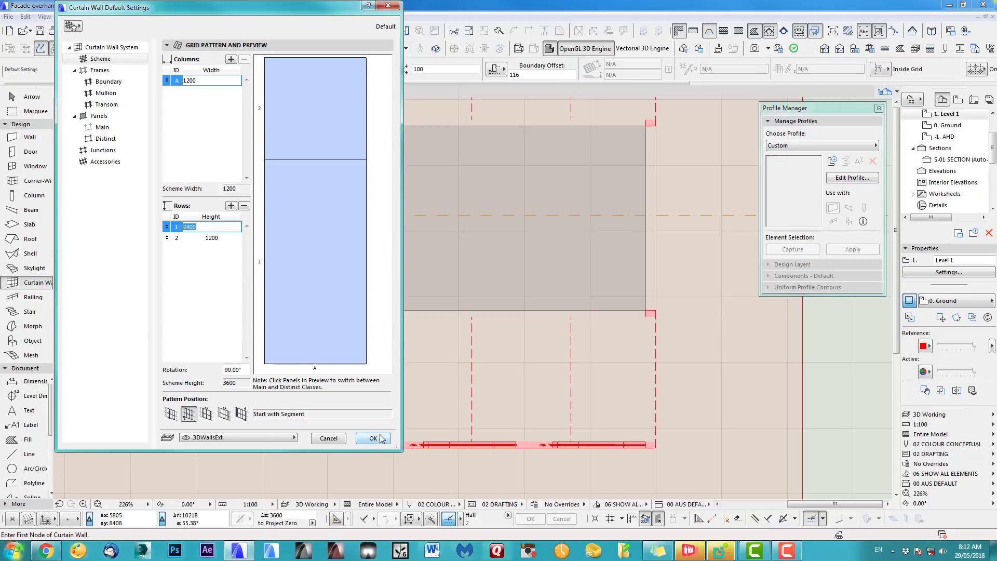
Set the default layer for new curtain walls to 3DWindows
{"action": "left_click", "coordinate": [243, 442]}
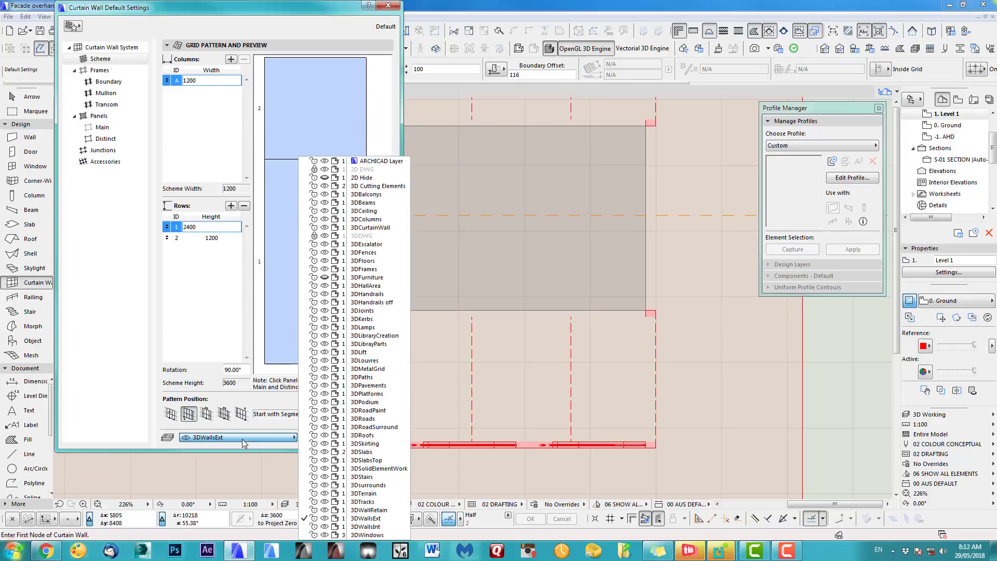
{"action": "left_click", "coordinate": [360, 537]}
{"action": "left_click", "coordinate": [372, 439]}
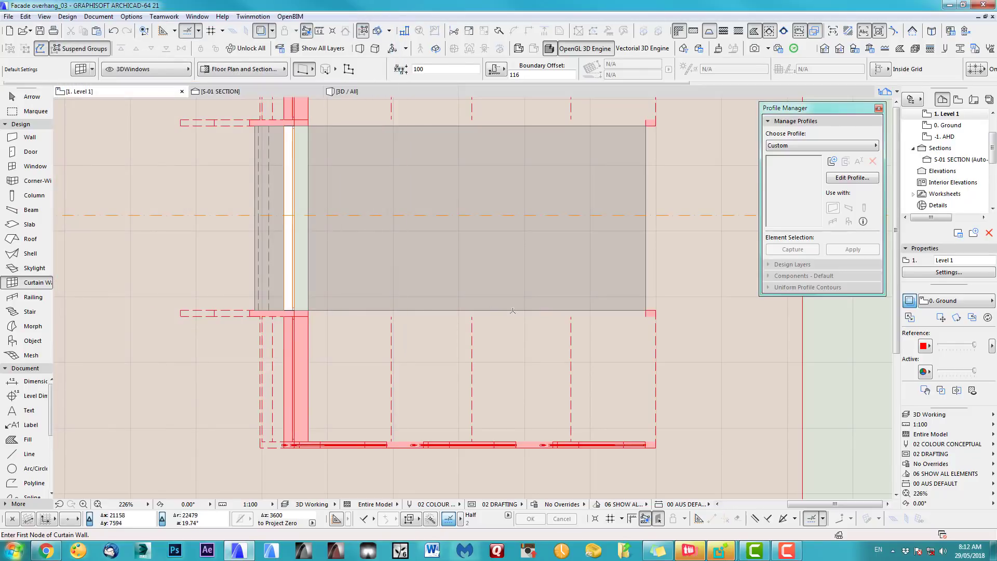
Place a 3100 high curtain wall along the slab's lower edge, from the outer corner of the red wall to the small wall end at right
{"action": "scroll", "coordinate": [318, 306], "scroll_direction": "up", "scroll_amount": 4}
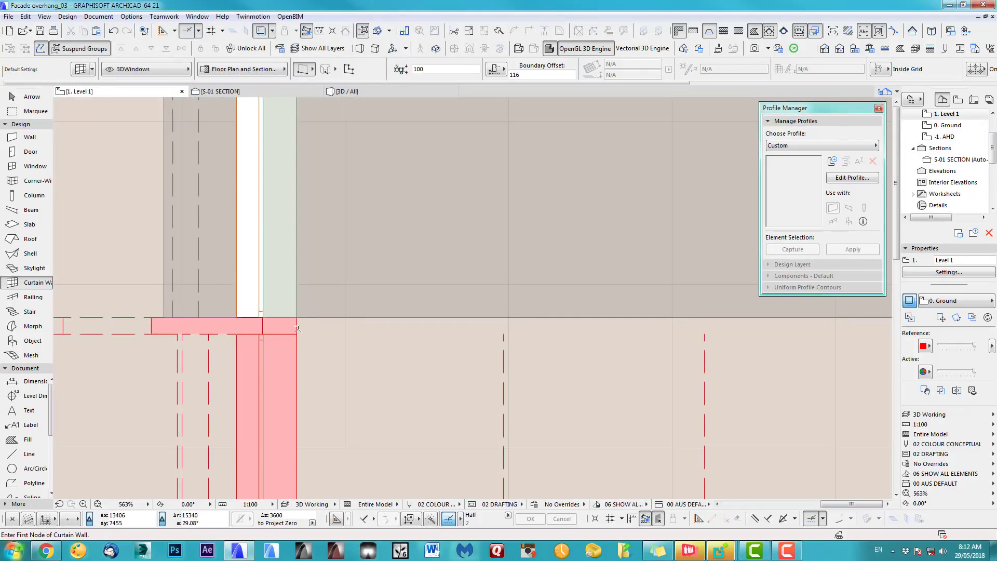
{"action": "left_click", "coordinate": [297, 326]}
{"action": "scroll", "coordinate": [452, 325], "scroll_direction": "down", "scroll_amount": 4}
{"action": "middle_click_drag", "start_coordinate": [704, 314], "coordinate": [476, 321]}
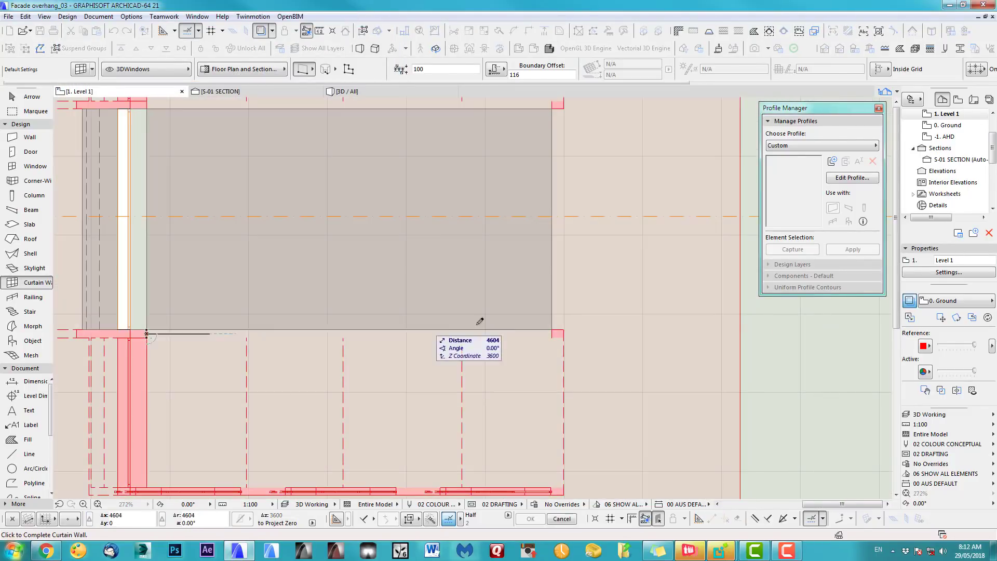
{"action": "scroll", "coordinate": [552, 333], "scroll_direction": "up", "scroll_amount": 3}
{"action": "left_click", "coordinate": [553, 329]}
{"action": "scroll", "coordinate": [553, 329], "scroll_direction": "up", "scroll_amount": 1}
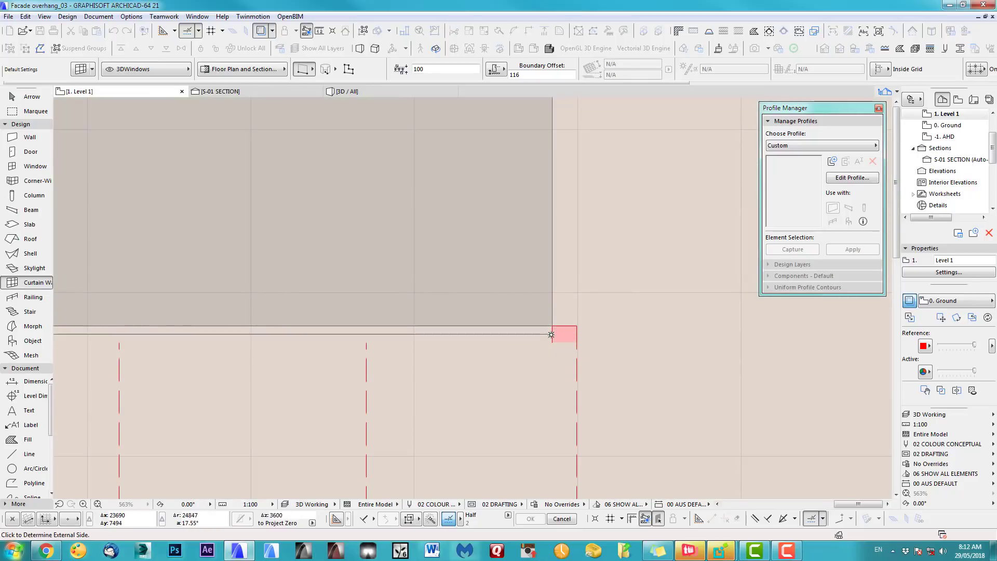
{"action": "left_click", "coordinate": [554, 310]}
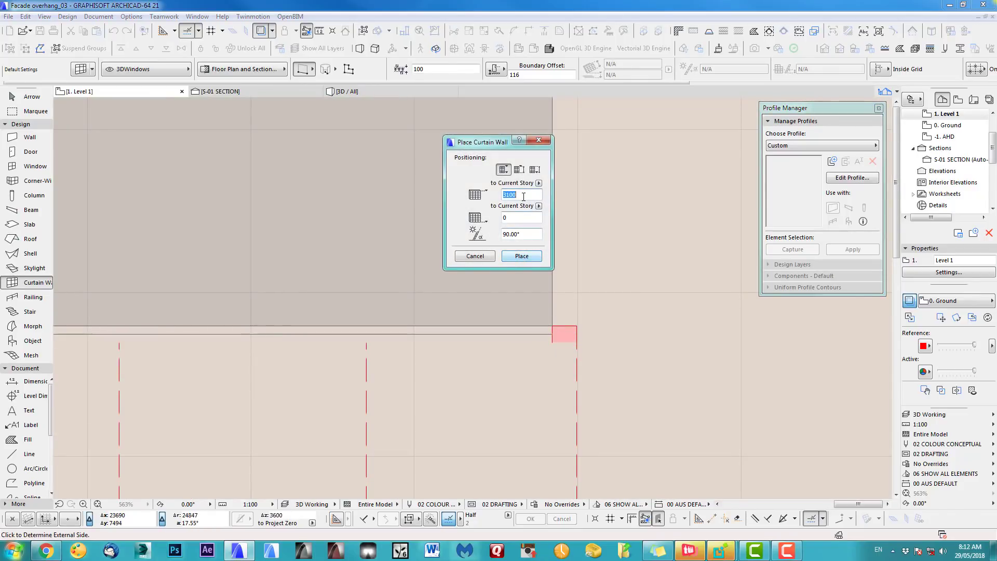
{"action": "left_click", "coordinate": [521, 256]}
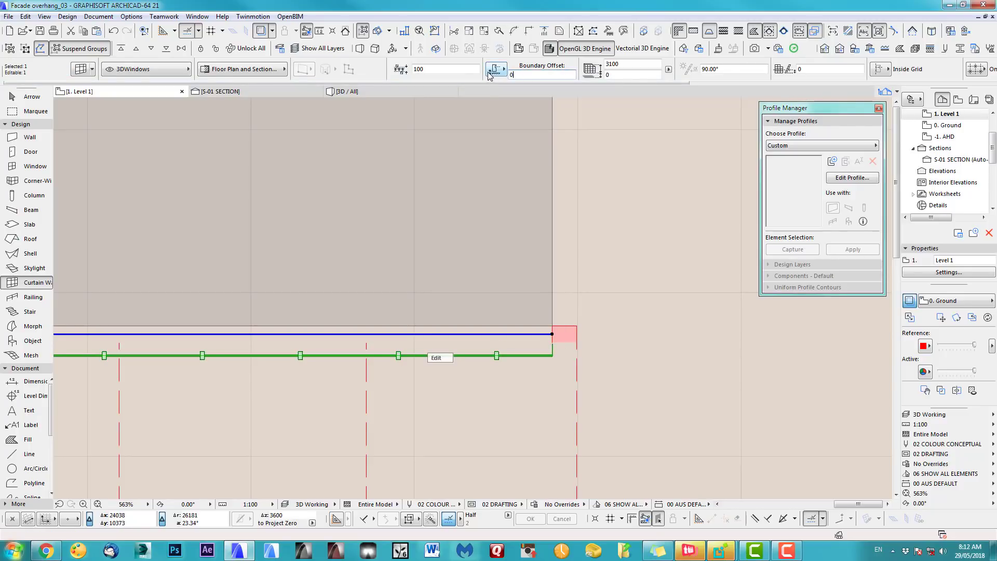
Set the curtain wall's boundary offset to 0 and move the wall up into line with the centre of the small wall end
{"action": "key", "text": "Return"}
{"action": "scroll", "coordinate": [567, 349], "scroll_direction": "up", "scroll_amount": 2}
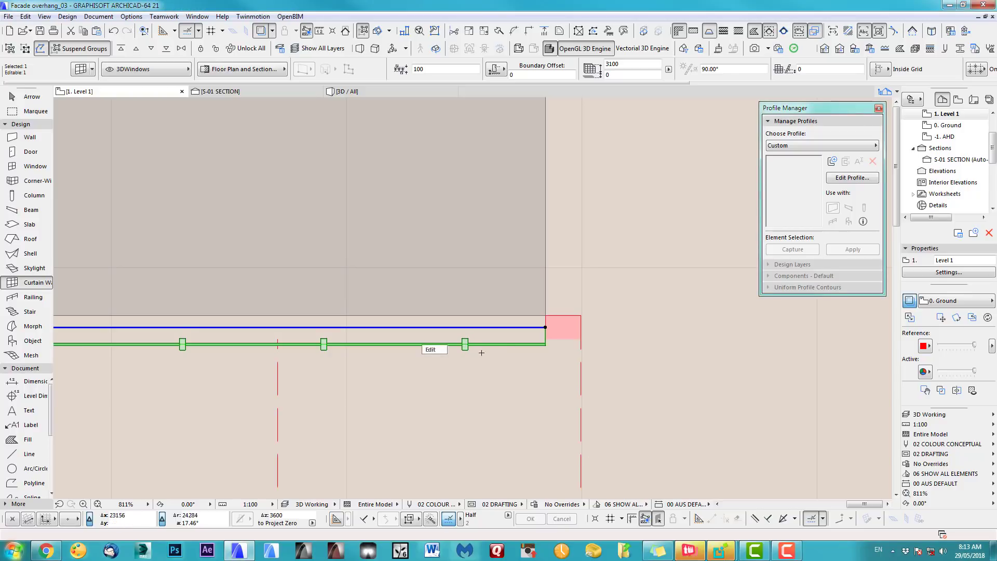
{"action": "left_click", "coordinate": [465, 344]}
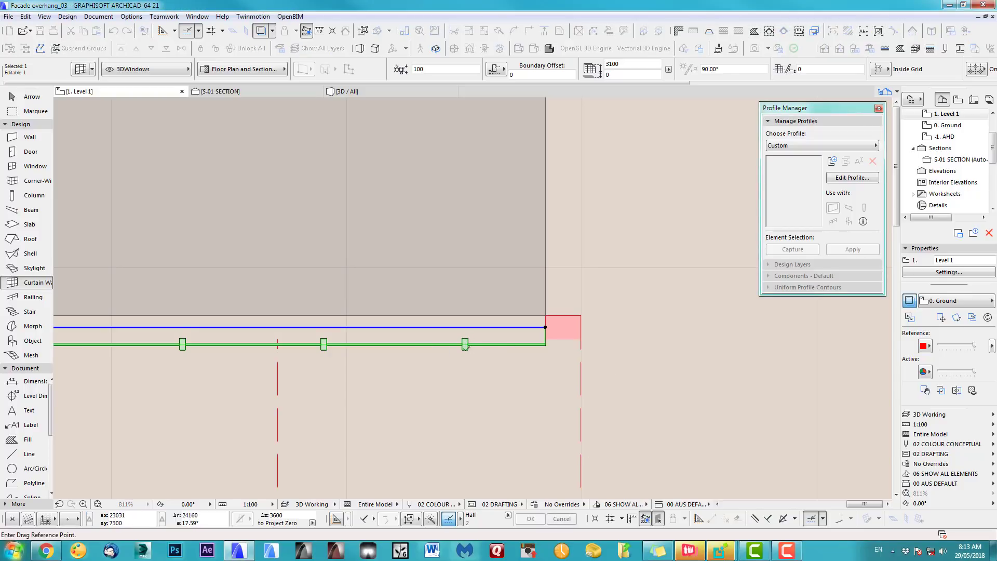
{"action": "left_click", "coordinate": [571, 331]}
{"action": "key", "text": "Escape"}
In the 3D view, reduce the curtain wall's scheme to a single 4000 high row and set the curtain wall's height to 4000
{"action": "key", "text": "F3"}
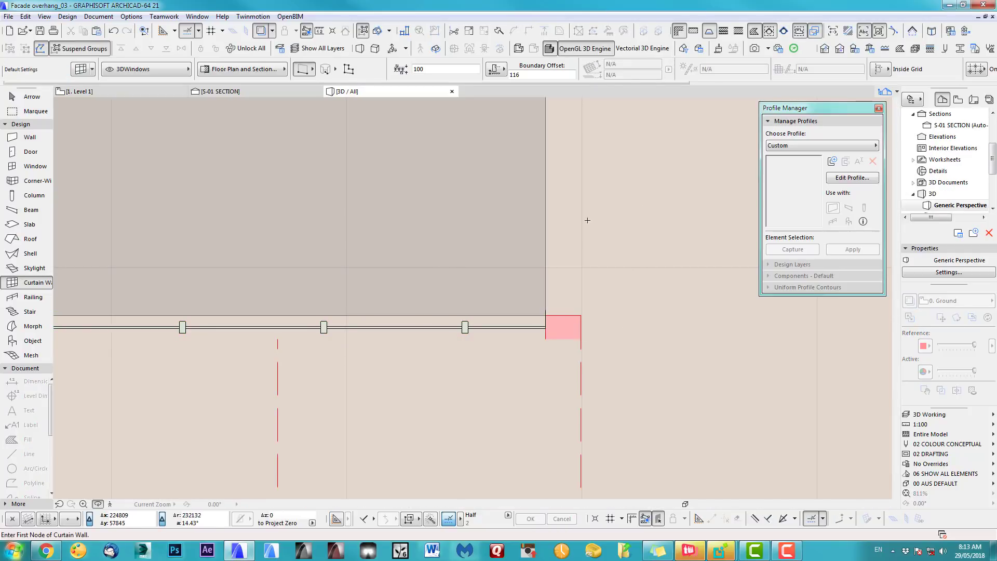
{"action": "middle_click_drag", "start_coordinate": [498, 311], "coordinate": [350, 233], "text": "shift"}
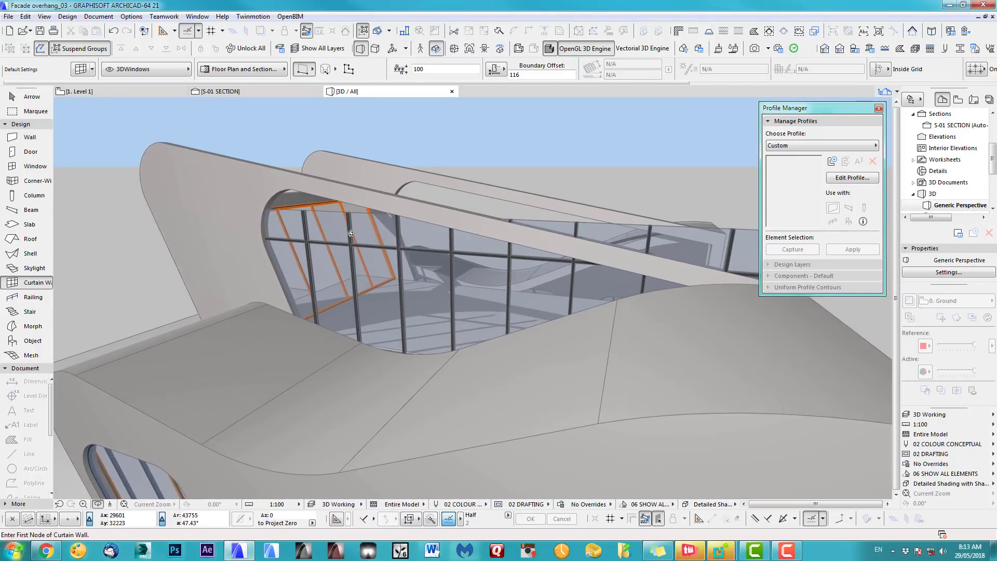
{"action": "left_click", "coordinate": [31, 97]}
{"action": "left_click", "coordinate": [338, 260]}
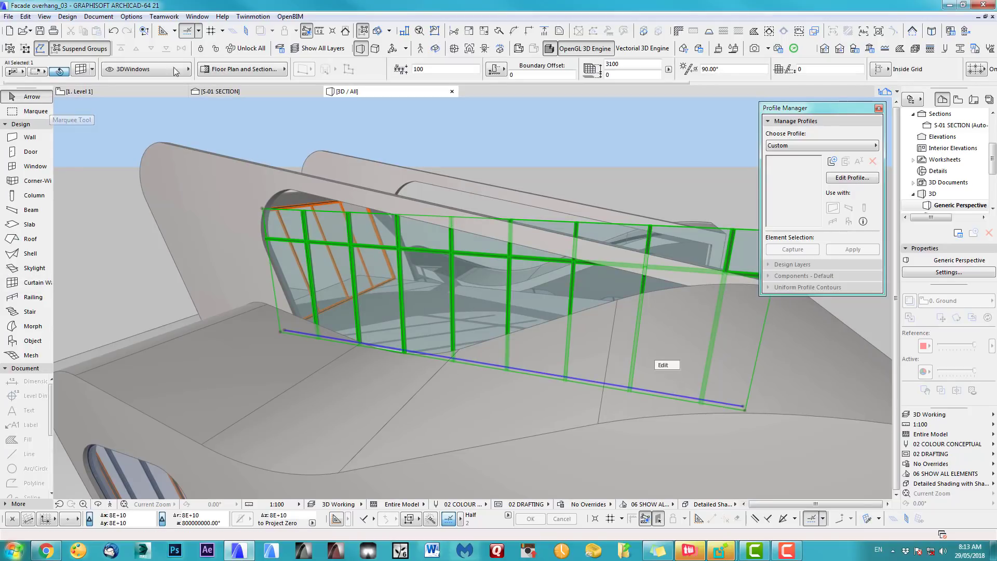
{"action": "left_click", "coordinate": [82, 70]}
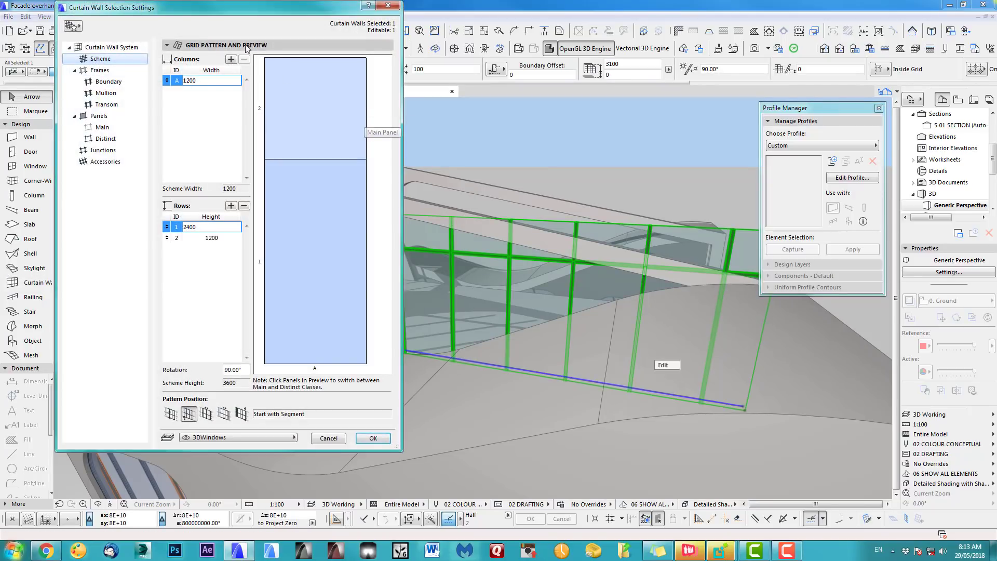
{"action": "left_click", "coordinate": [225, 238]}
{"action": "left_click", "coordinate": [244, 207]}
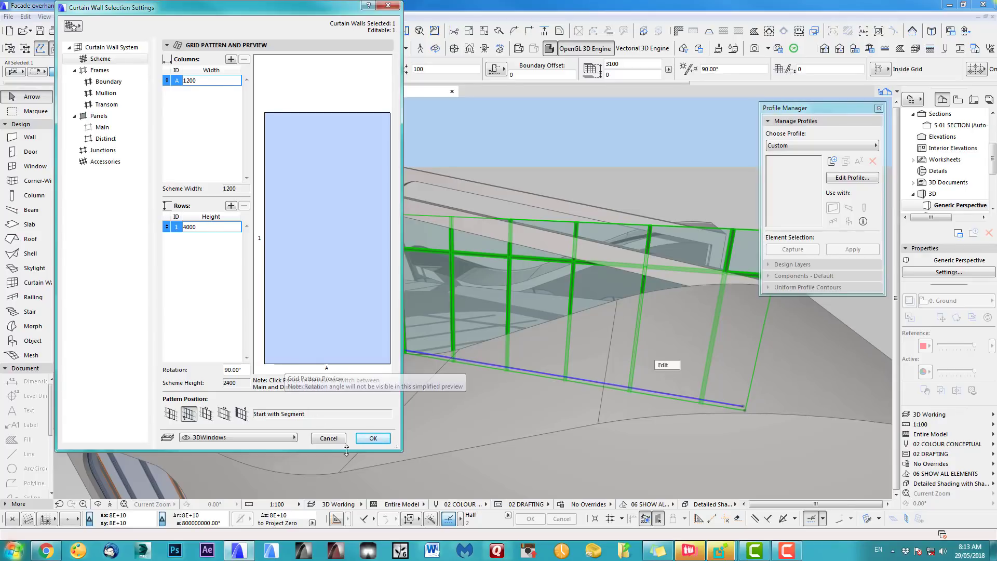
{"action": "left_click", "coordinate": [373, 438]}
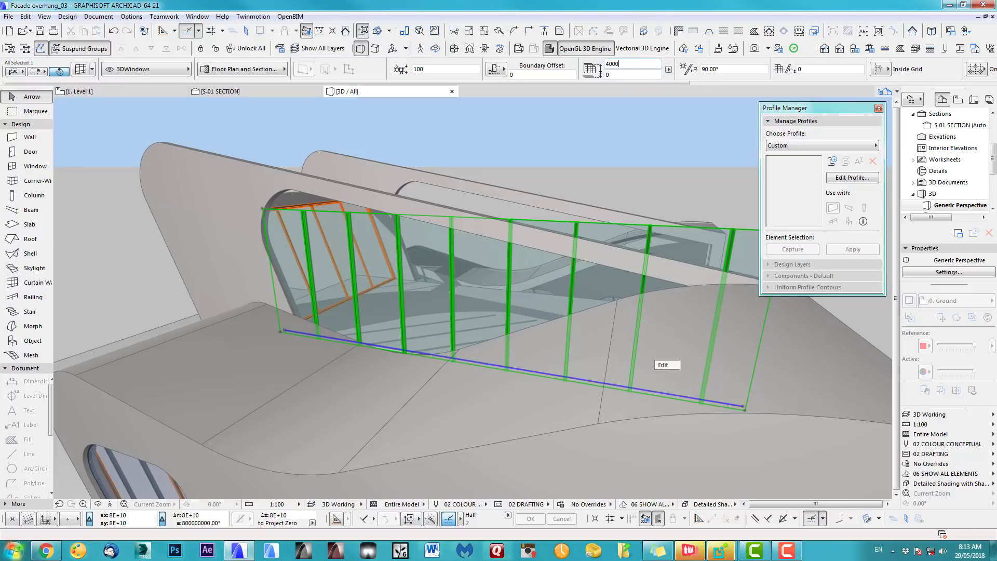
{"action": "middle_click_drag", "start_coordinate": [623, 270], "coordinate": [303, 245], "text": "shift"}
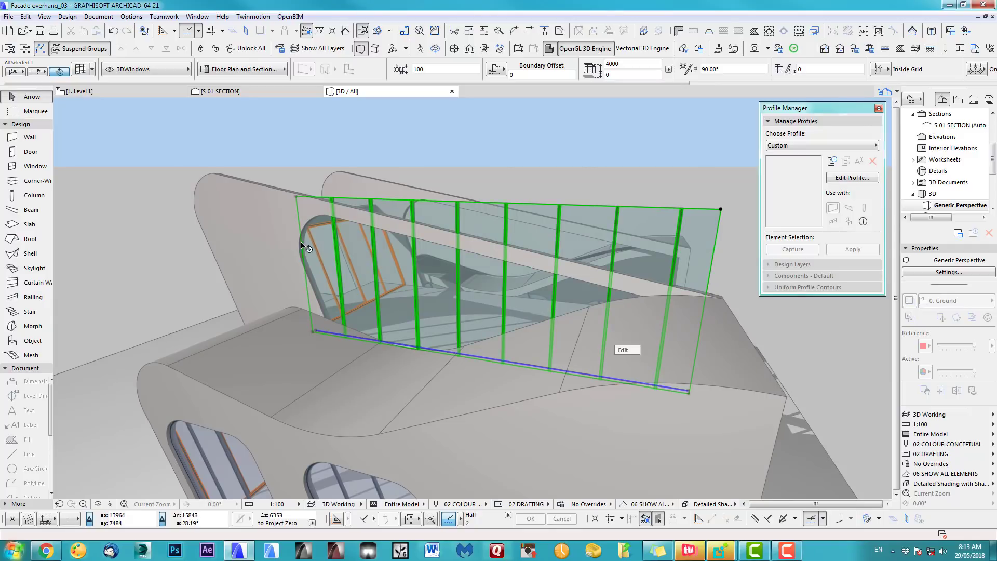
{"action": "middle_click_drag", "start_coordinate": [690, 299], "coordinate": [647, 257], "text": "shift"}
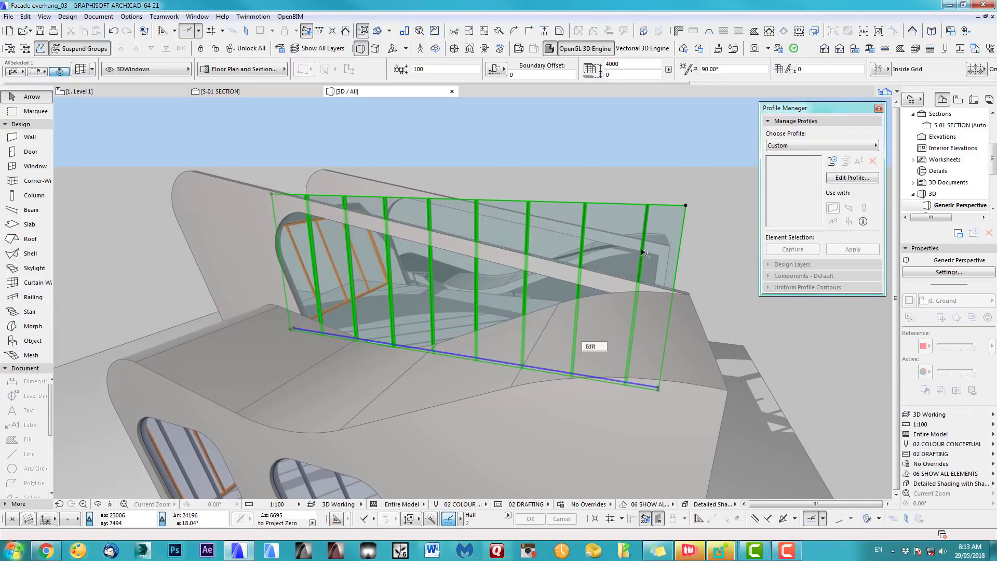
{"action": "middle_click_drag", "start_coordinate": [506, 284], "coordinate": [548, 185], "text": "shift"}
On the Level 1 plan, move the S-01 section line straight down about 3075 mm to the outer face of the lower wall
{"action": "key", "text": "F2"}
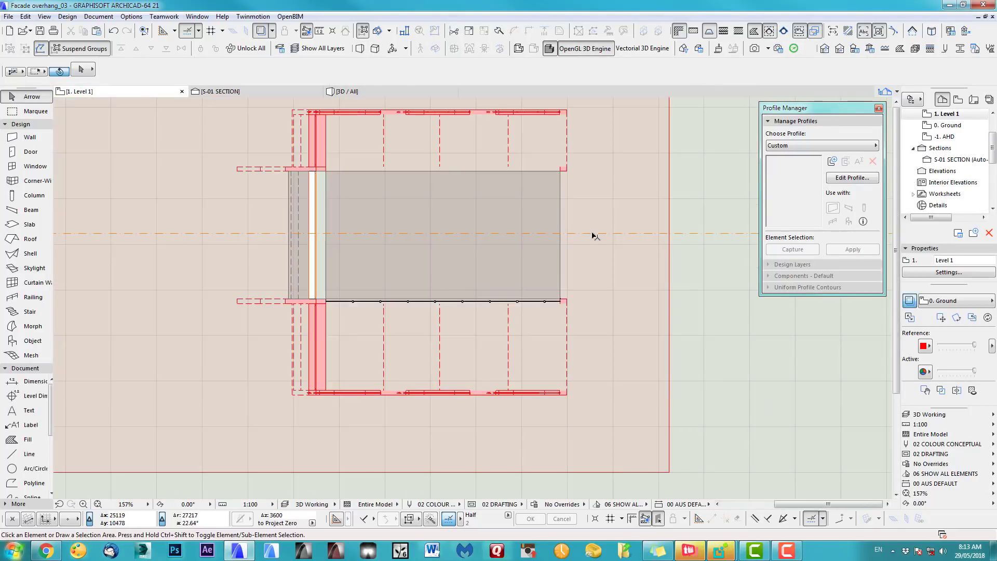
{"action": "left_click", "coordinate": [592, 234]}
{"action": "key", "text": "ctrl+d"}
{"action": "left_click", "coordinate": [592, 234]}
{"action": "scroll", "coordinate": [583, 327], "scroll_direction": "up", "scroll_amount": 5}
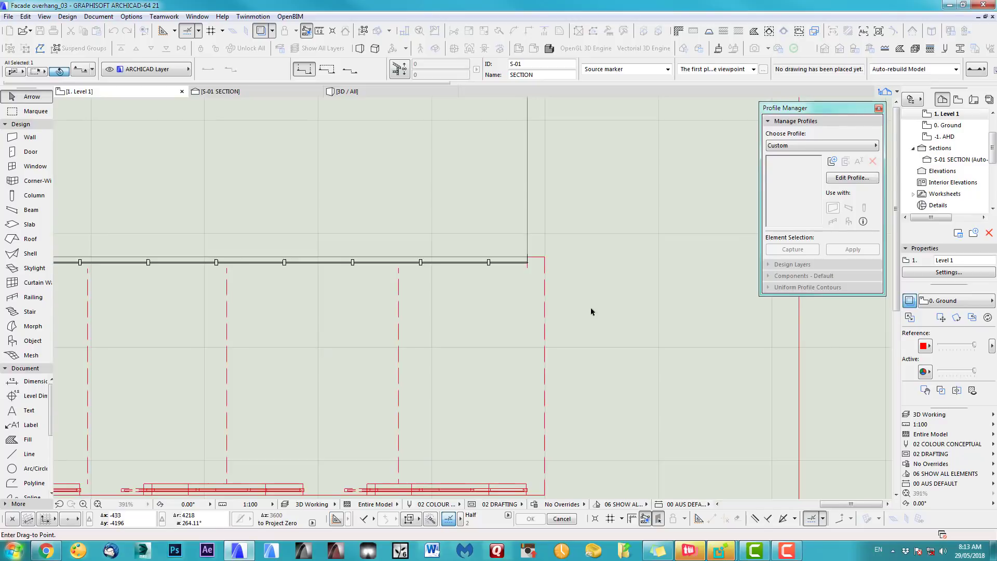
{"action": "scroll", "coordinate": [690, 345], "scroll_direction": "up", "scroll_amount": 1}
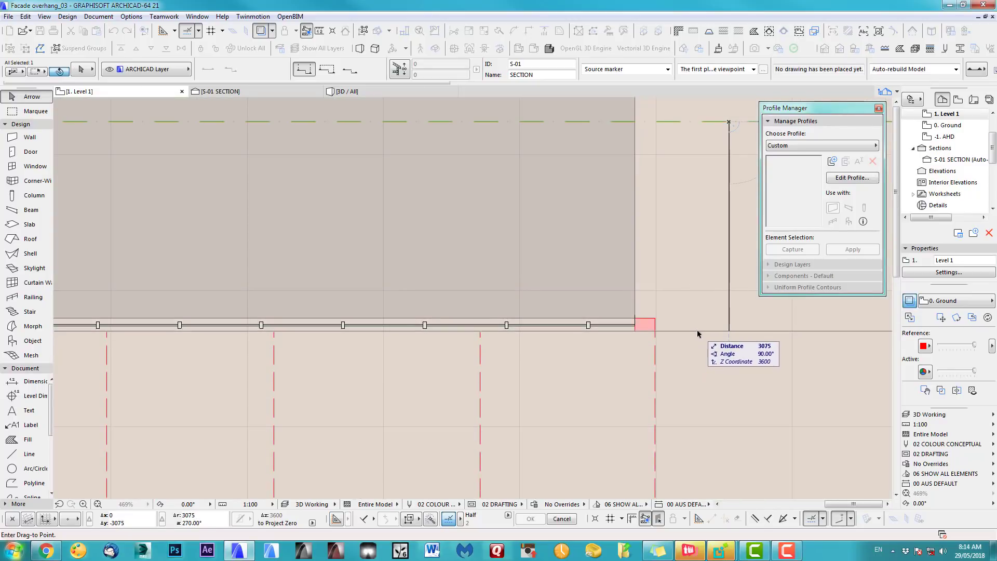
{"action": "left_click", "coordinate": [698, 334]}
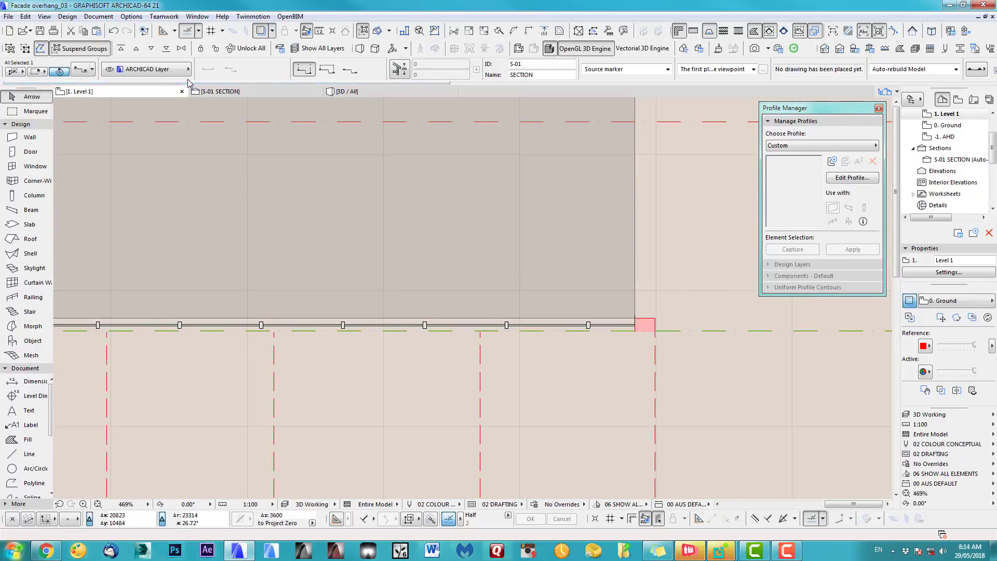
Open the S-01 section and examine how the curtain wall fits the sloping upper opening from end to end
{"action": "left_click", "coordinate": [225, 92]}
{"action": "scroll", "coordinate": [499, 247], "scroll_direction": "down", "scroll_amount": 6}
{"action": "middle_click_drag", "start_coordinate": [498, 358], "coordinate": [294, 366]}
{"action": "scroll", "coordinate": [492, 389], "scroll_direction": "down", "scroll_amount": 5}
{"action": "scroll", "coordinate": [459, 354], "scroll_direction": "up", "scroll_amount": 5}
{"action": "middle_click_drag", "start_coordinate": [505, 307], "coordinate": [599, 324]}
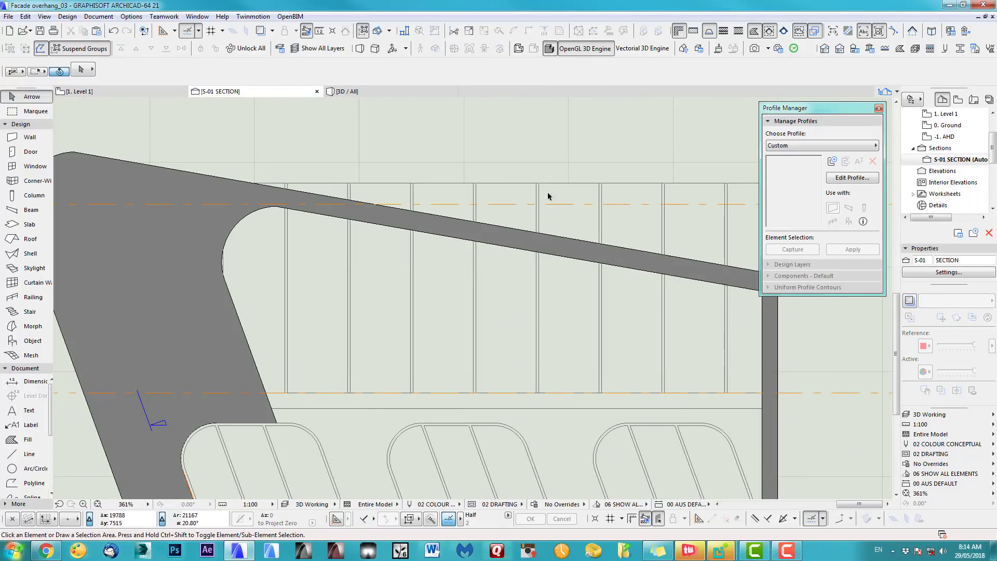
{"action": "left_click", "coordinate": [538, 188]}
{"action": "middle_click_drag", "start_coordinate": [277, 275], "coordinate": [316, 272]}
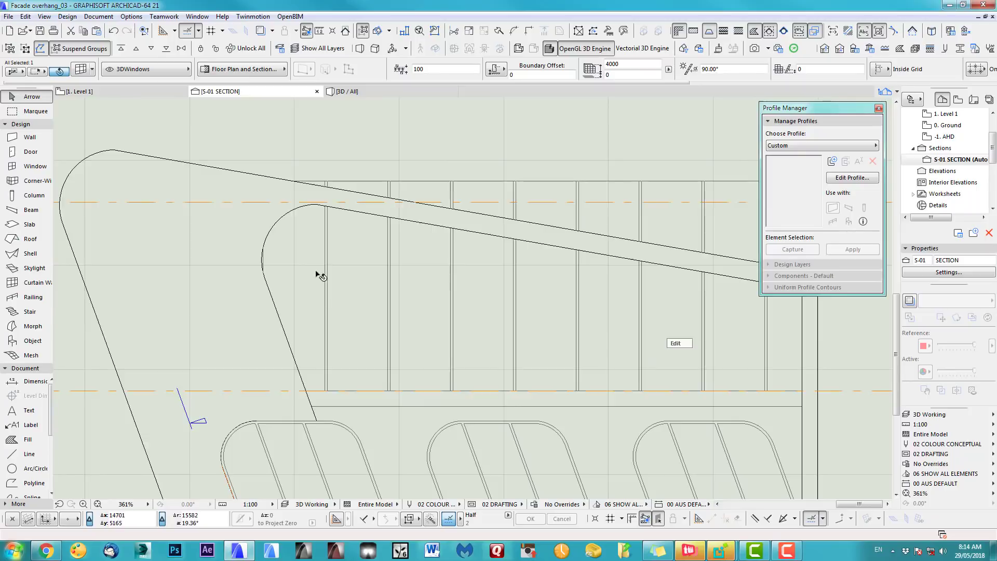
{"action": "middle_click_drag", "start_coordinate": [756, 326], "coordinate": [533, 323]}
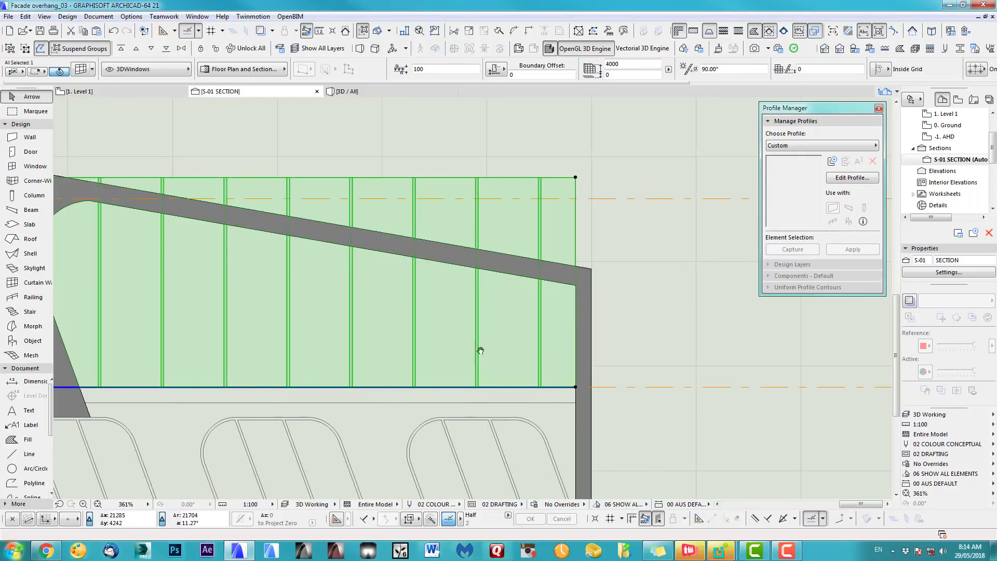
{"action": "middle_click_drag", "start_coordinate": [480, 351], "coordinate": [639, 333]}
{"action": "left_click", "coordinate": [467, 134]}
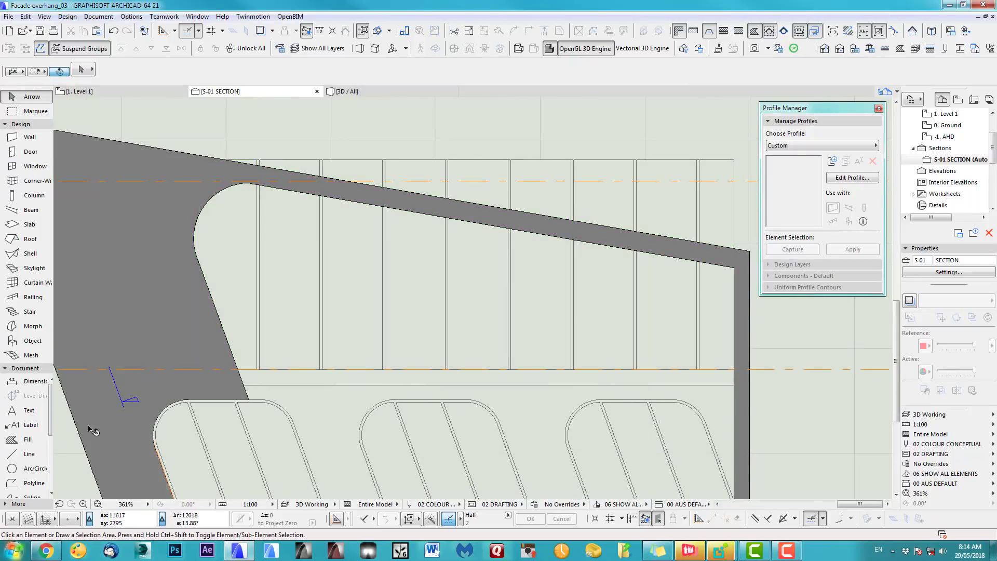
Measure the upper opening from its curved left edge to its upper right inner corner with a temporary polyline
{"action": "left_click", "coordinate": [27, 455]}
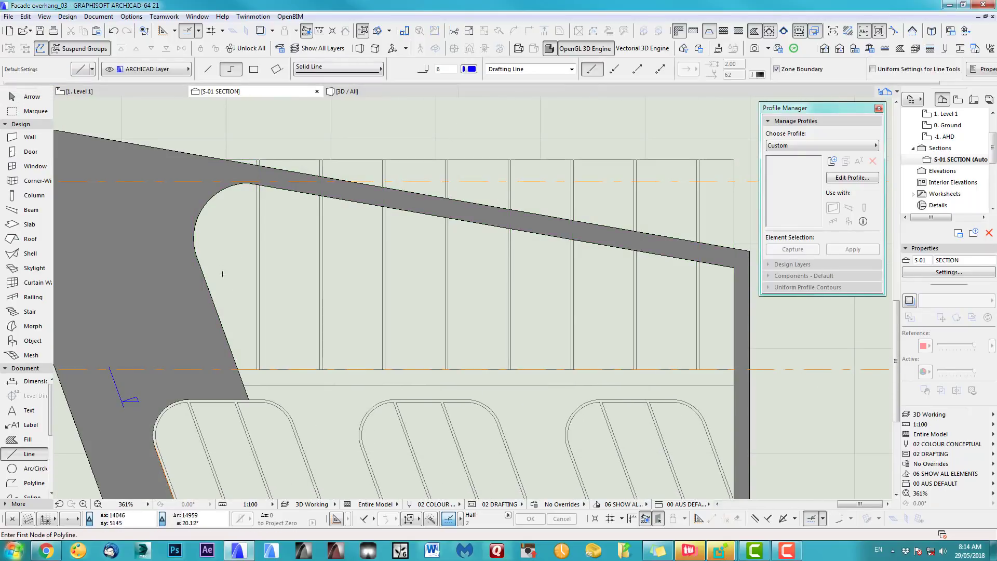
{"action": "left_click", "coordinate": [194, 240]}
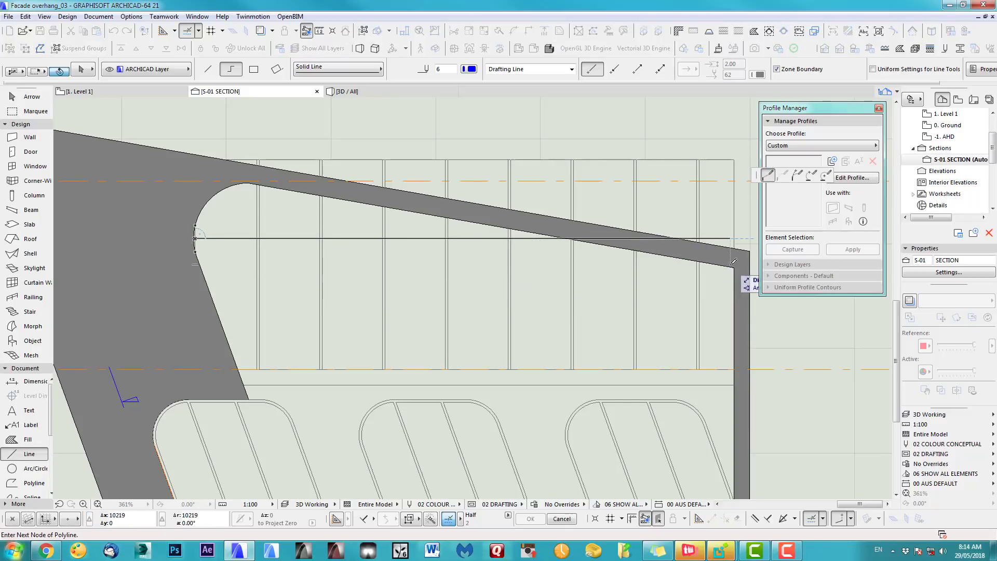
{"action": "middle_click_drag", "start_coordinate": [734, 262], "coordinate": [694, 263]}
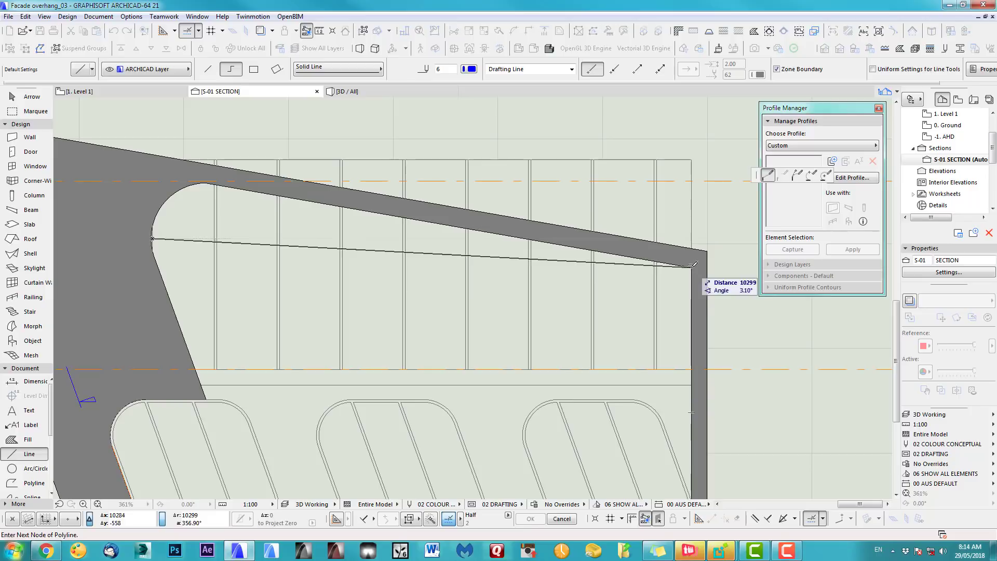
{"action": "key", "text": "Escape"}
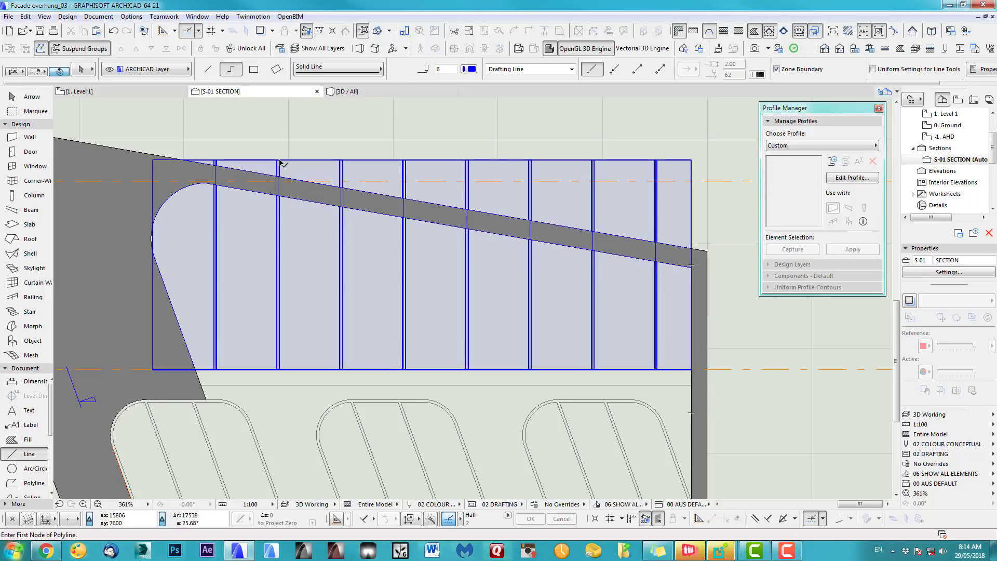
Set the curtain wall scheme's column width to 1000
{"action": "left_click", "coordinate": [281, 161], "text": "shift"}
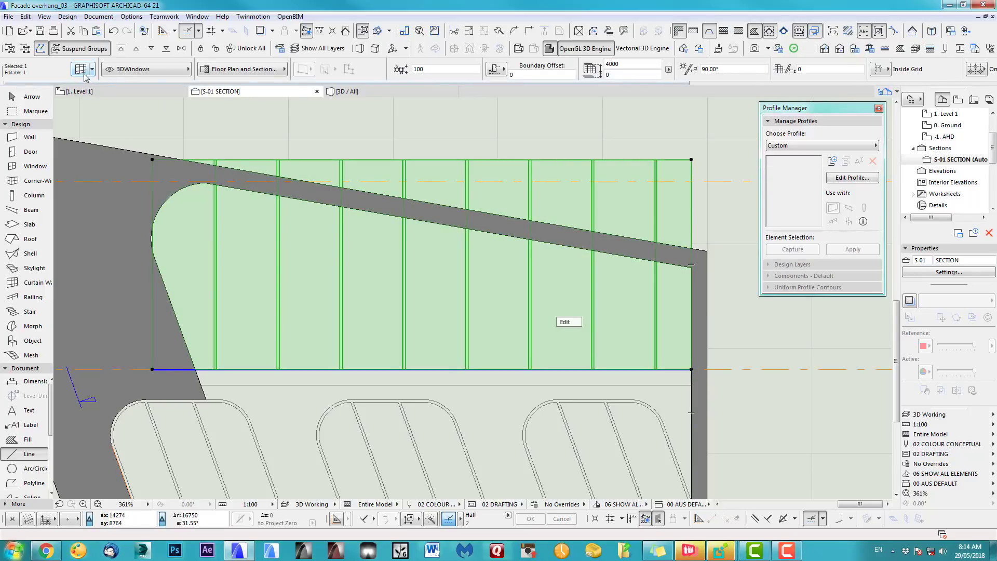
{"action": "double_click", "coordinate": [500, 197]}
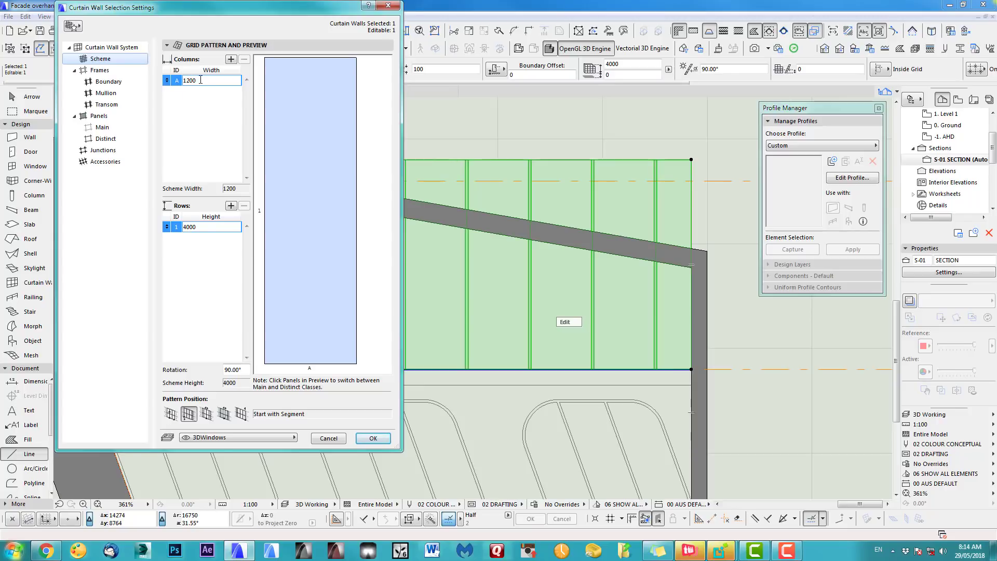
{"action": "type", "text": "100"}
{"action": "left_click", "coordinate": [372, 438]}
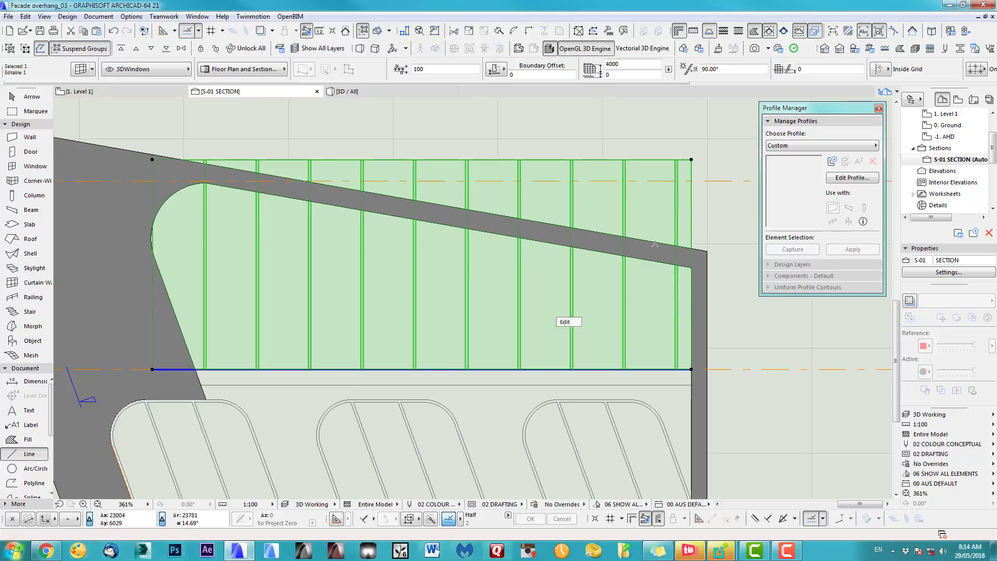
On the Level 1 plan, shorten the curtain wall by moving its right reference line node back to the last mullion
{"action": "key", "text": "F2"}
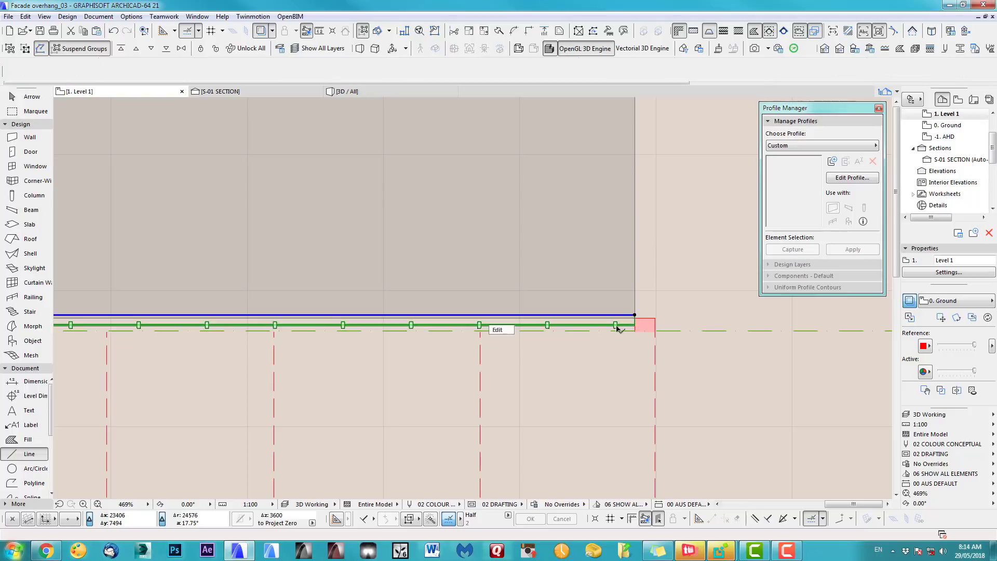
{"action": "left_click", "coordinate": [618, 328]}
{"action": "scroll", "coordinate": [618, 328], "scroll_direction": "up", "scroll_amount": 2}
{"action": "left_click", "coordinate": [632, 312]}
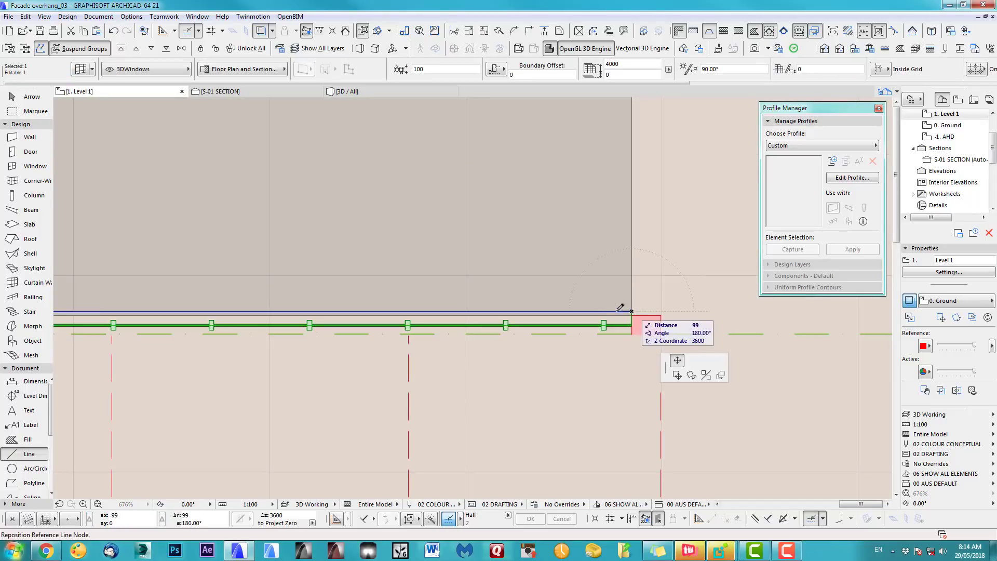
{"action": "left_click", "coordinate": [606, 311]}
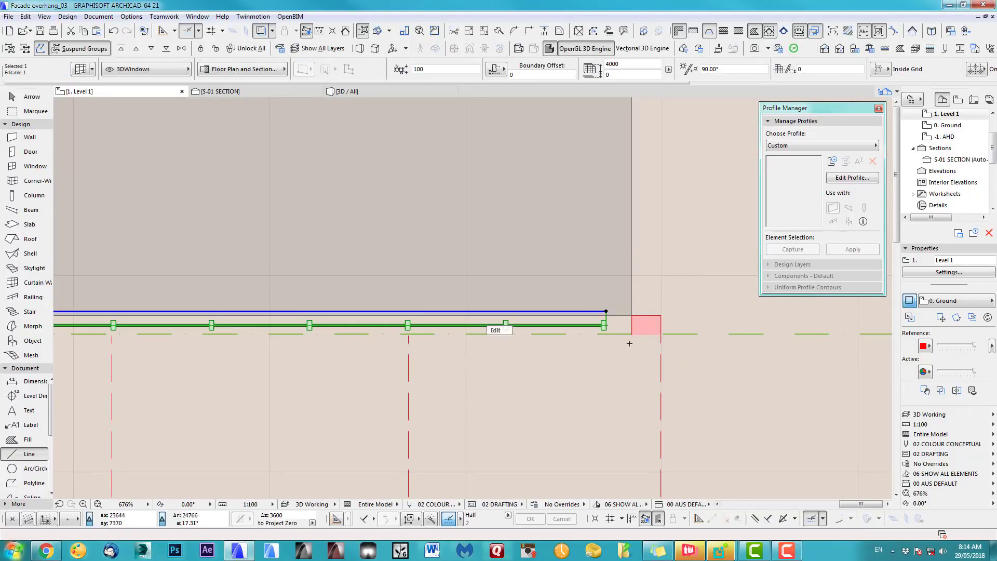
Move the curtain wall about 259 mm along its line so its right end meets the inner face of the right end wall
{"action": "key", "text": "ctrl+d"}
{"action": "left_click", "coordinate": [606, 311]}
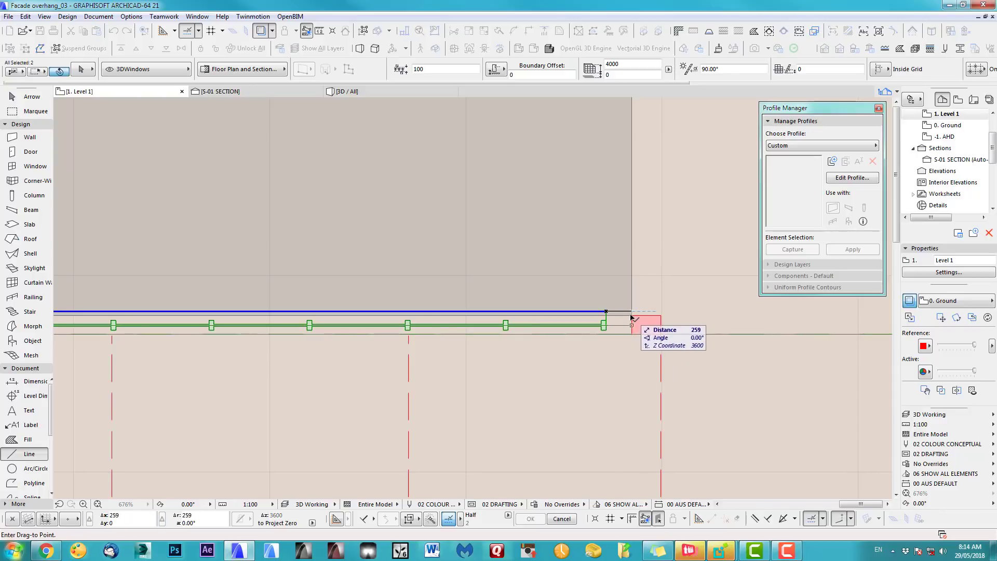
{"action": "left_click", "coordinate": [631, 316]}
Reposition the curtain wall's left reference line node to the first mullion
{"action": "middle_click_drag", "start_coordinate": [278, 317], "coordinate": [767, 319]}
{"action": "middle_click_drag", "start_coordinate": [117, 326], "coordinate": [415, 326]}
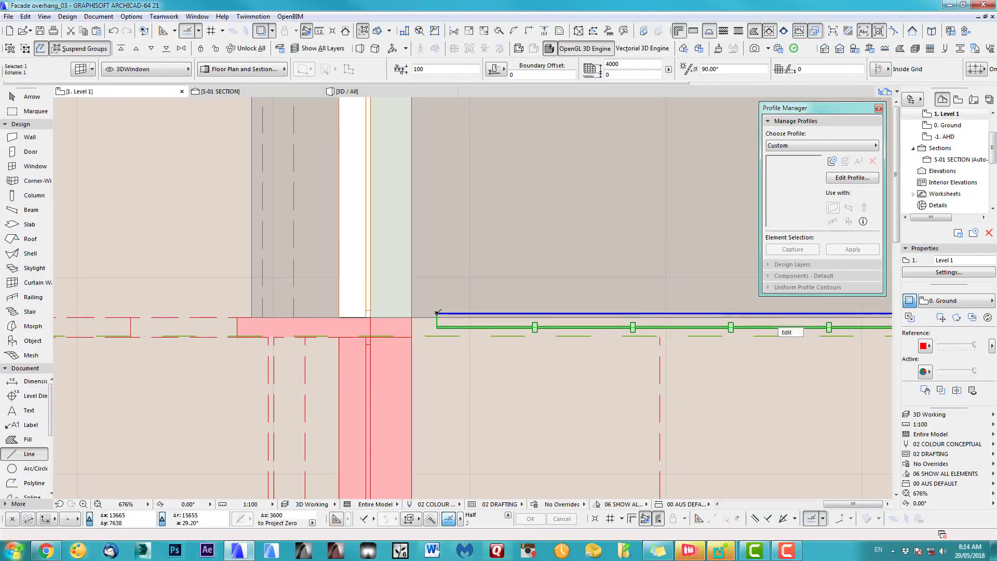
{"action": "left_click", "coordinate": [436, 312]}
{"action": "left_click", "coordinate": [412, 314]}
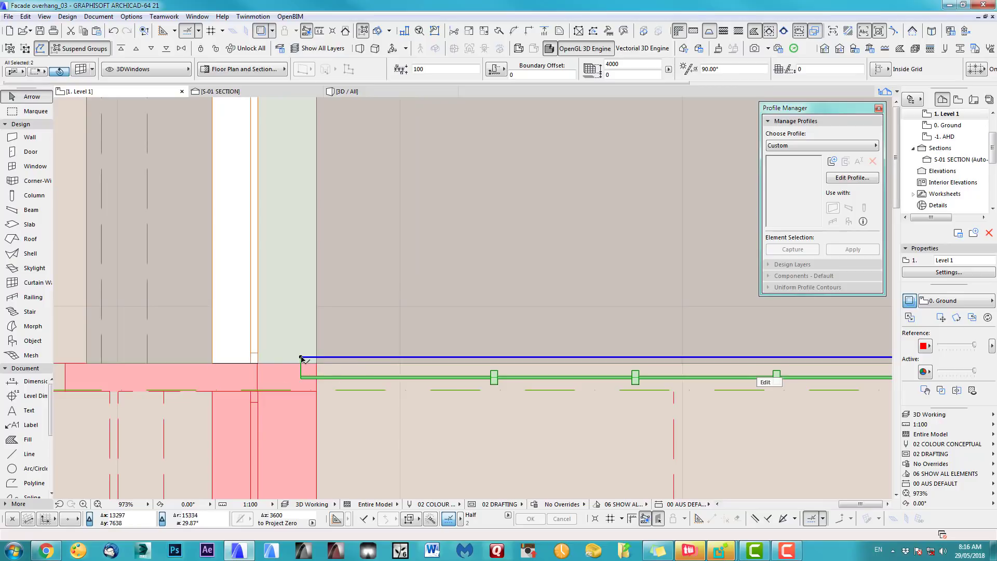
{"action": "left_click", "coordinate": [302, 358]}
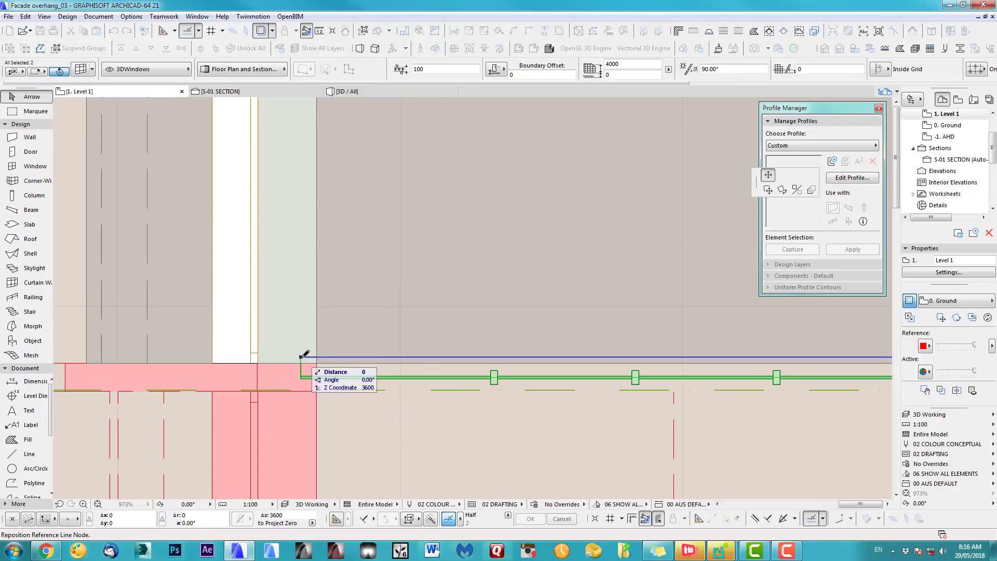
{"action": "left_click", "coordinate": [492, 366]}
Resize the curtain wall graphically from its right end so its left end reaches the left wall's inner face
{"action": "scroll", "coordinate": [485, 390], "scroll_direction": "down", "scroll_amount": 5}
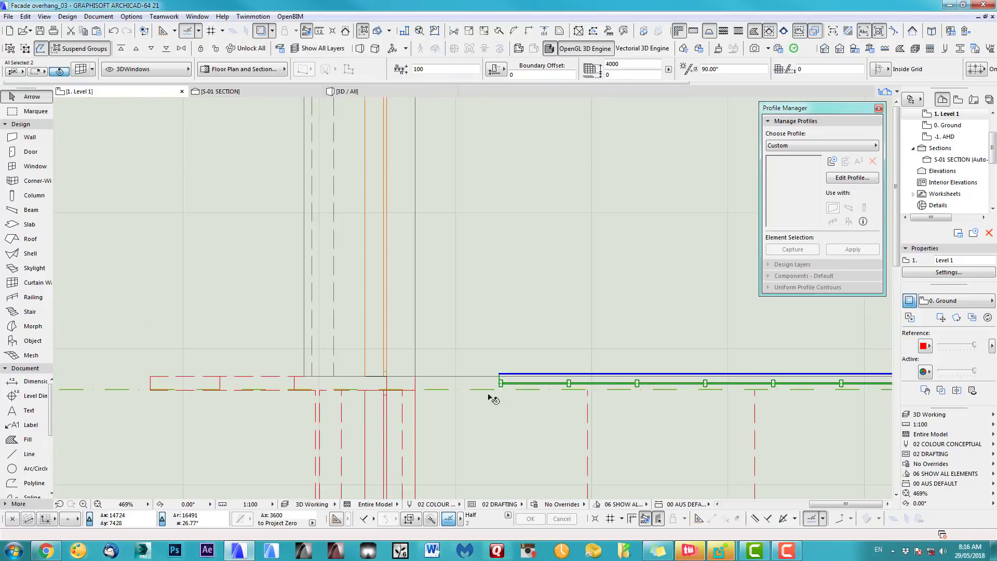
{"action": "left_click", "coordinate": [493, 33]}
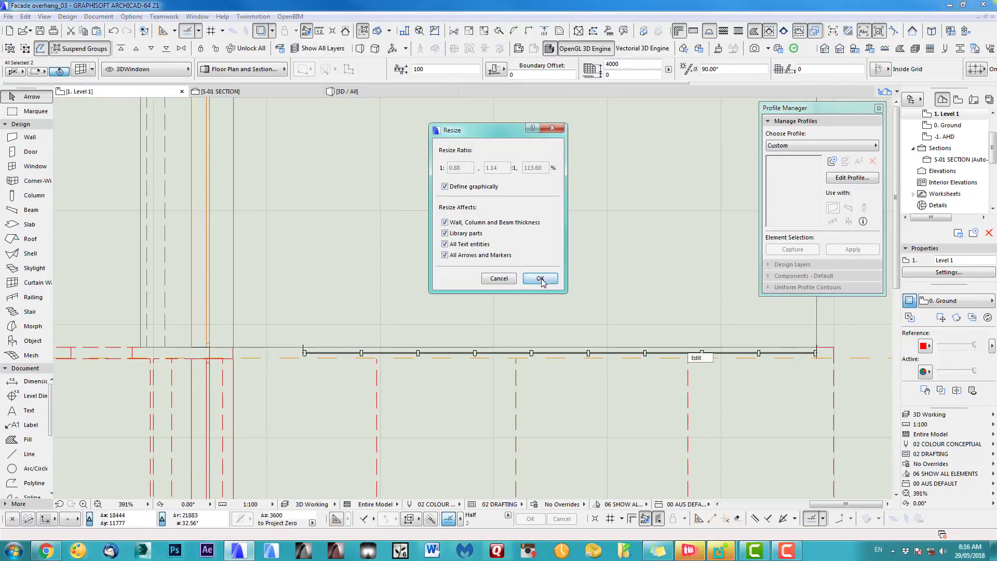
{"action": "left_click", "coordinate": [540, 278]}
{"action": "left_click", "coordinate": [816, 345]}
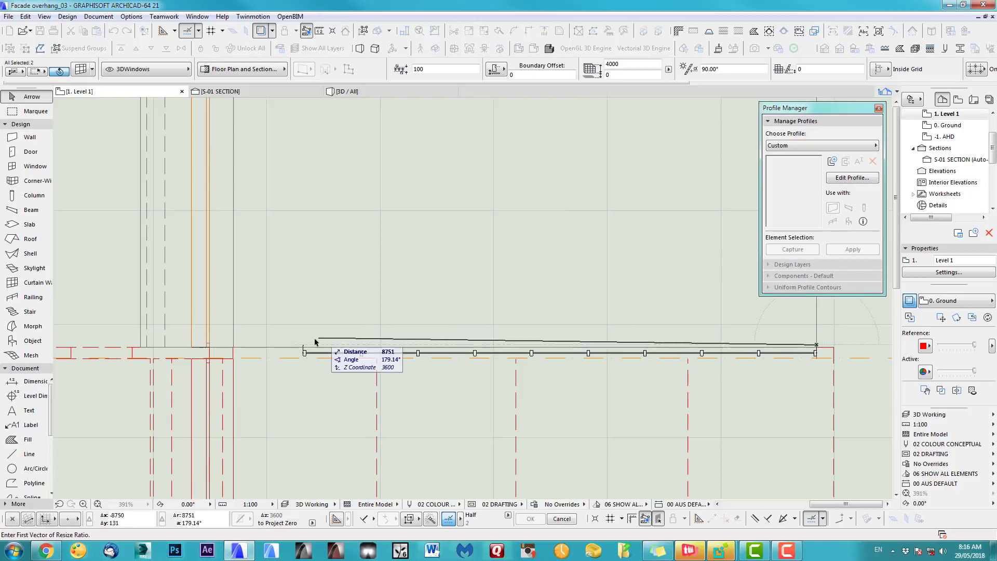
{"action": "left_click", "coordinate": [305, 351]}
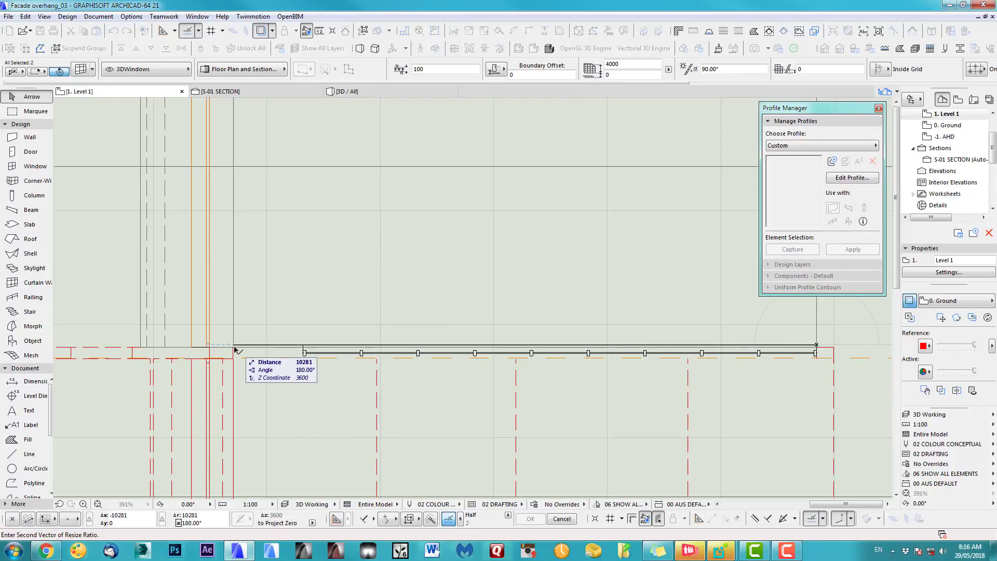
{"action": "left_click", "coordinate": [233, 348]}
{"action": "scroll", "coordinate": [348, 283], "scroll_direction": "down", "scroll_amount": 4}
{"action": "left_click", "coordinate": [708, 278]}
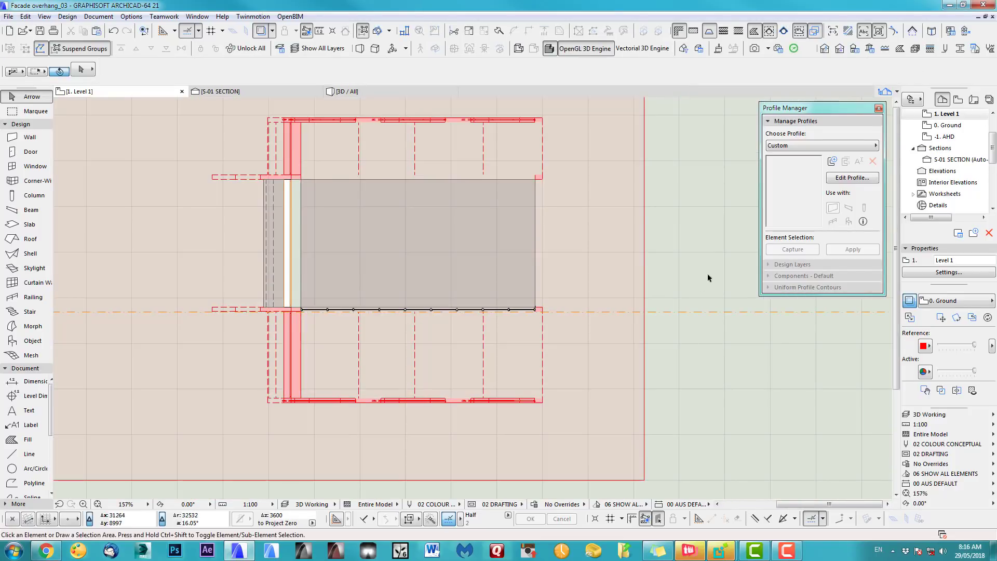
Open the S-01 section and examine how the resized curtain wall's left end meets the opening's curved edge
{"action": "left_click", "coordinate": [220, 91]}
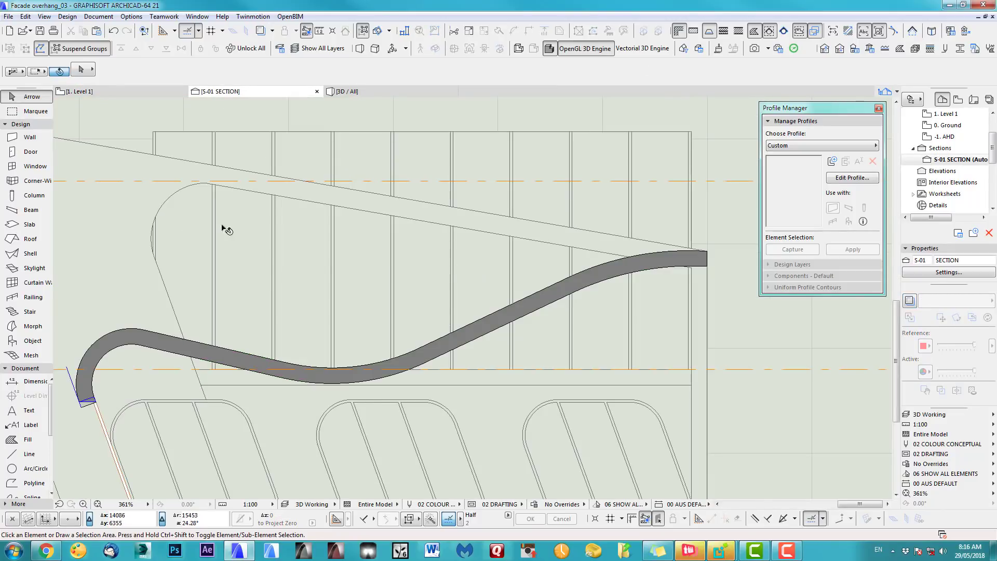
{"action": "middle_click_drag", "start_coordinate": [374, 239], "coordinate": [330, 269]}
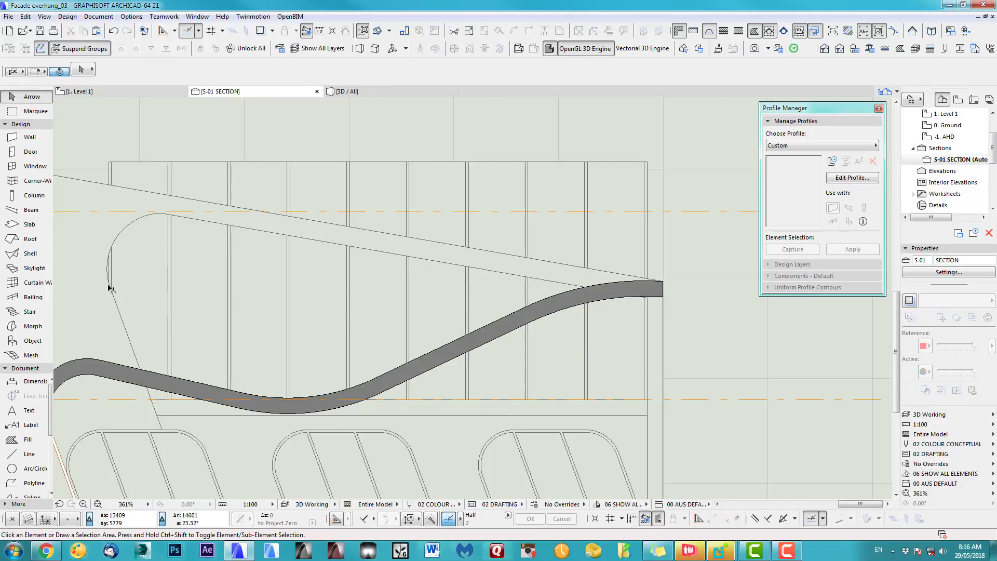
{"action": "scroll", "coordinate": [109, 289], "scroll_direction": "up", "scroll_amount": 4}
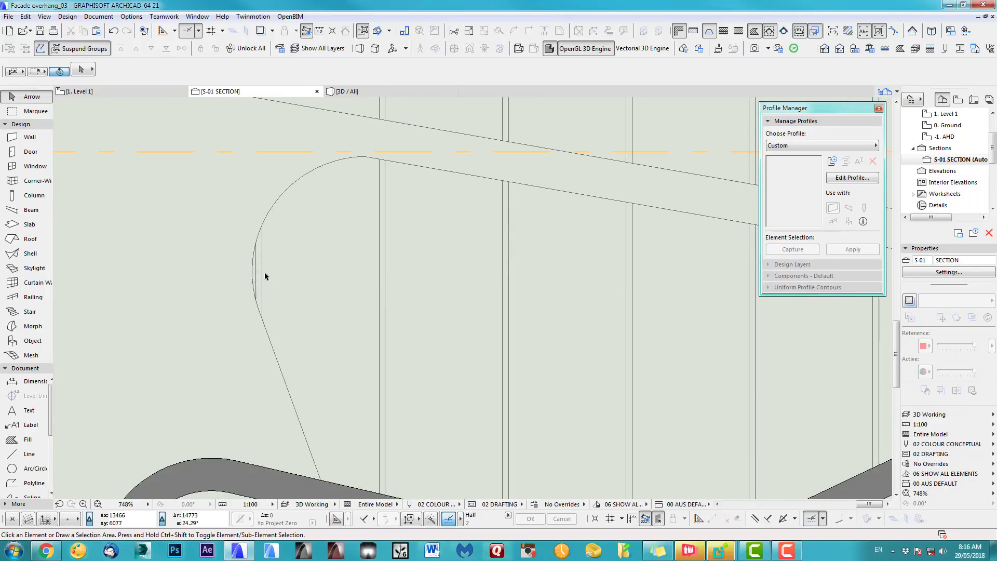
{"action": "scroll", "coordinate": [265, 276], "scroll_direction": "down", "scroll_amount": 6}
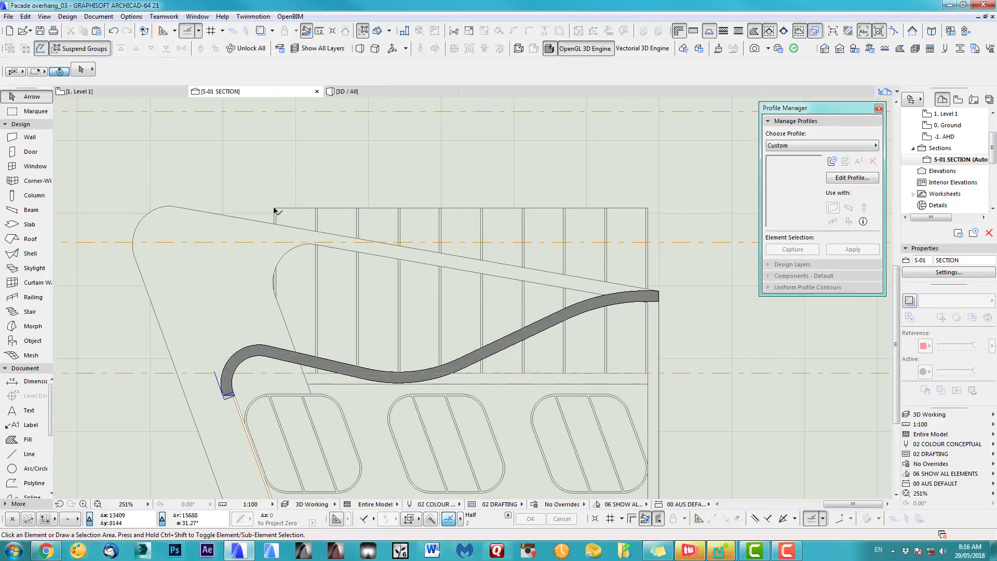
{"action": "left_click", "coordinate": [275, 210]}
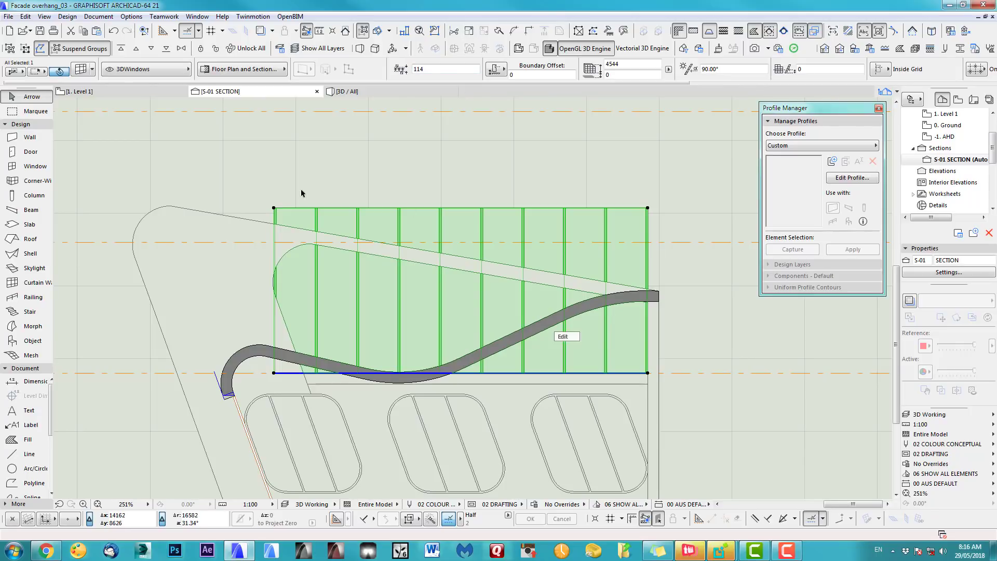
{"action": "scroll", "coordinate": [301, 194], "scroll_direction": "up", "scroll_amount": 2}
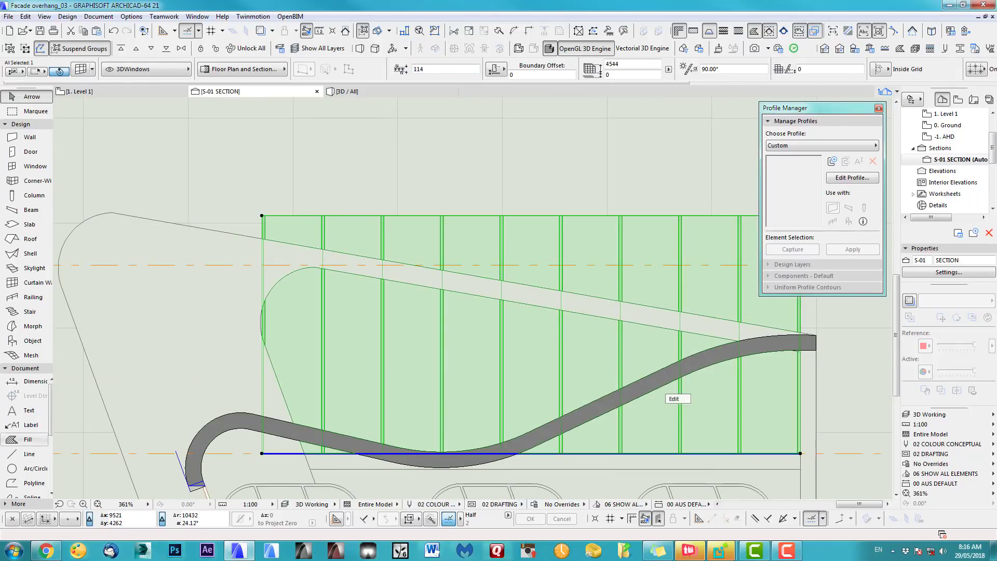
{"action": "left_click", "coordinate": [436, 372]}
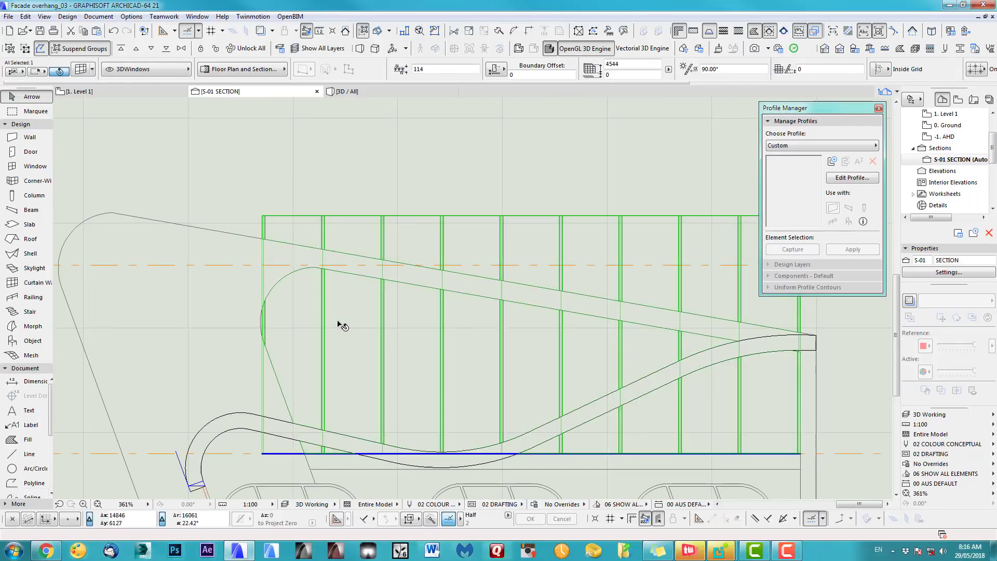
{"action": "scroll", "coordinate": [411, 282], "scroll_direction": "up", "scroll_amount": 1}
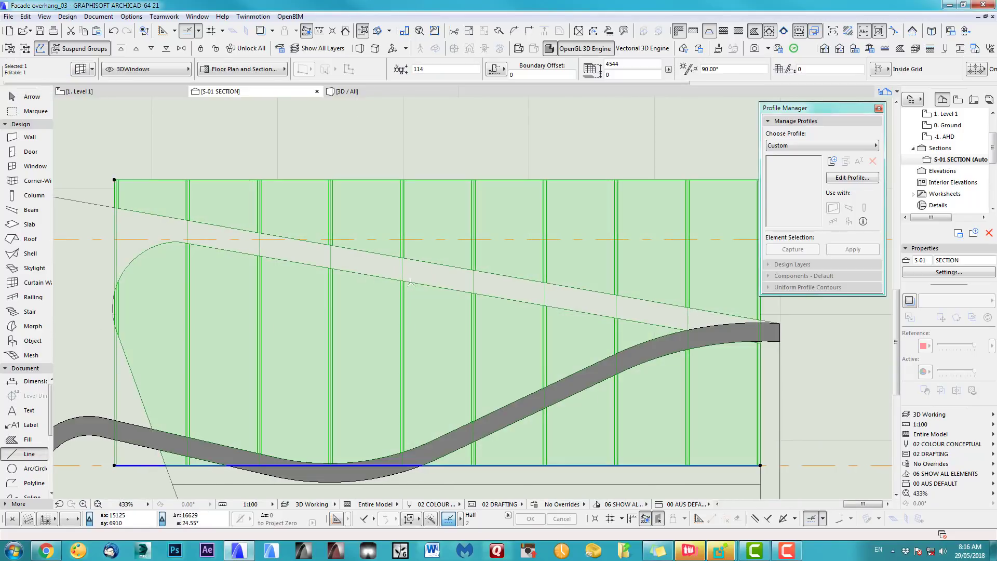
{"action": "scroll", "coordinate": [426, 260], "scroll_direction": "down", "scroll_amount": 1}
Measure from the curtain wall's upper right corner to the opening's curved left edge with a temporary polyline
{"action": "key", "text": "Escape"}
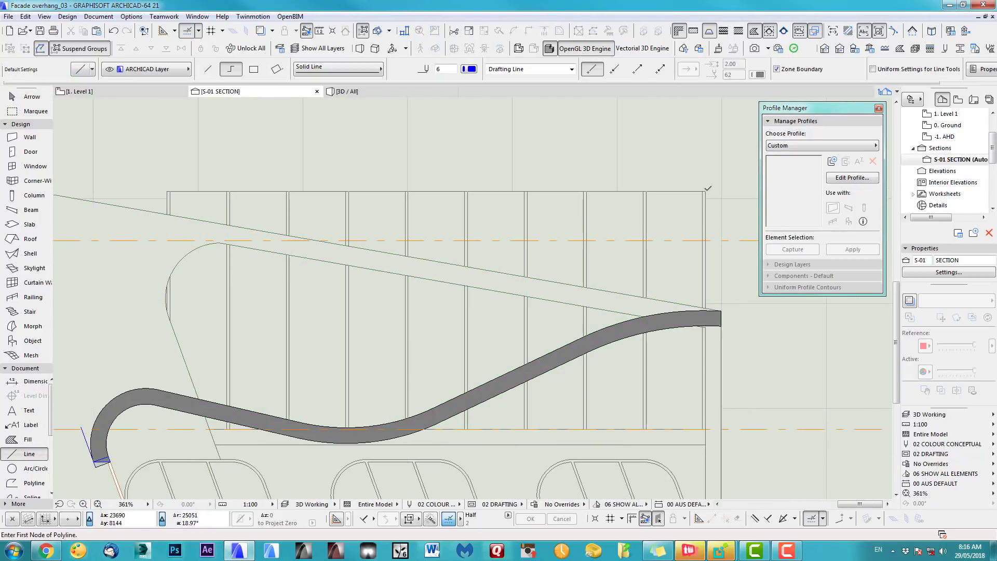
{"action": "left_click", "coordinate": [705, 192]}
{"action": "scroll", "coordinate": [166, 280], "scroll_direction": "up", "scroll_amount": 3}
{"action": "middle_click_drag", "start_coordinate": [166, 281], "coordinate": [388, 247]}
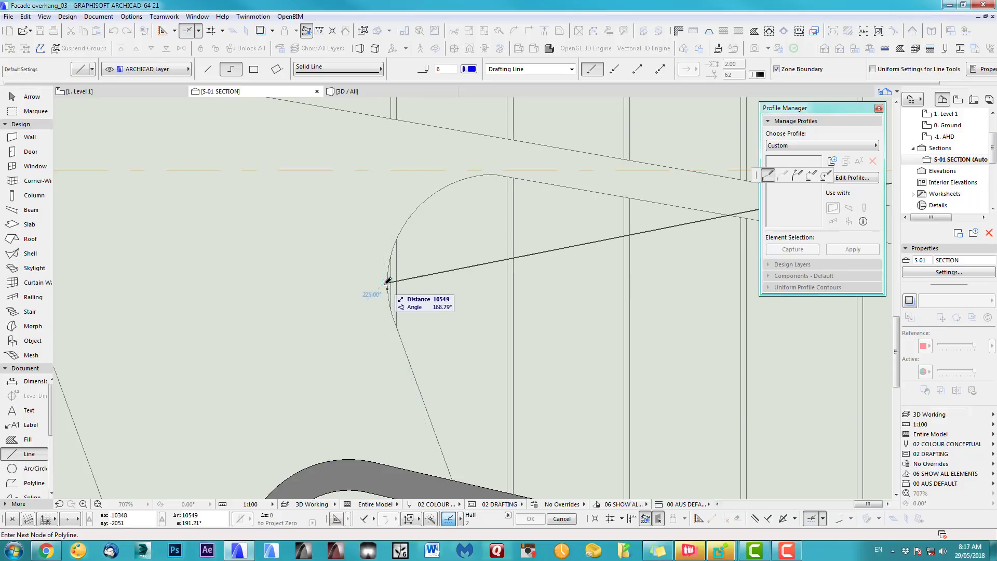
{"action": "key", "text": "Escape"}
{"action": "key", "text": "Escape"}
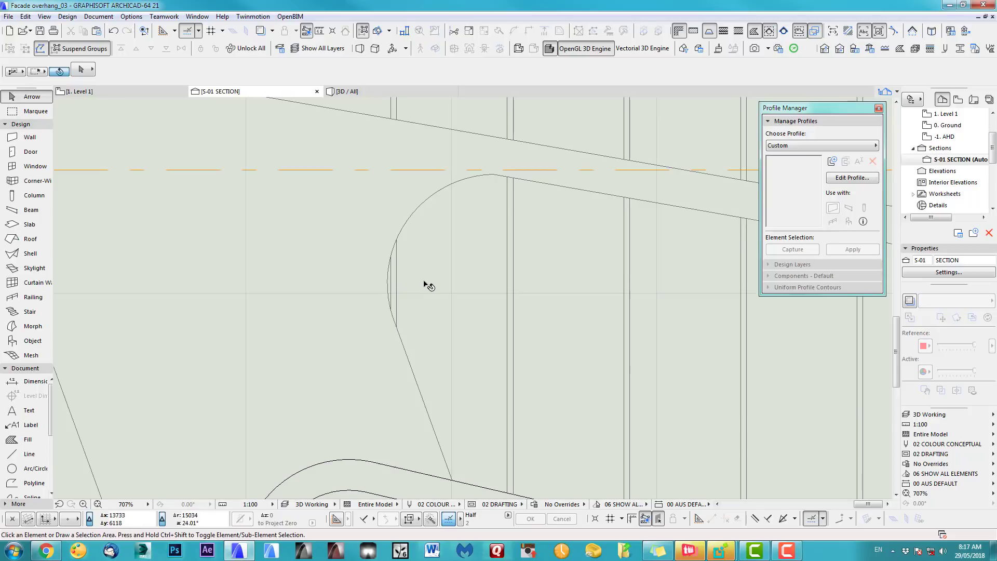
{"action": "middle_click_drag", "start_coordinate": [427, 283], "coordinate": [447, 285]}
On the Level 1 plan, resize the curtain wall graphically from its right end so its left end extends slightly past the left wall face
{"action": "key", "text": "F2"}
{"action": "scroll", "coordinate": [331, 308], "scroll_direction": "up", "scroll_amount": 5}
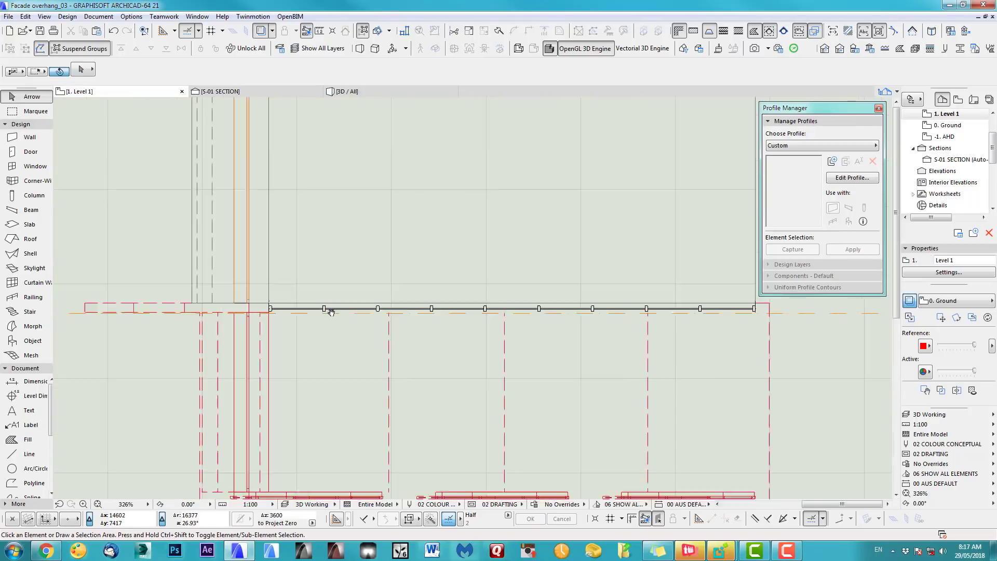
{"action": "left_click", "coordinate": [388, 308]}
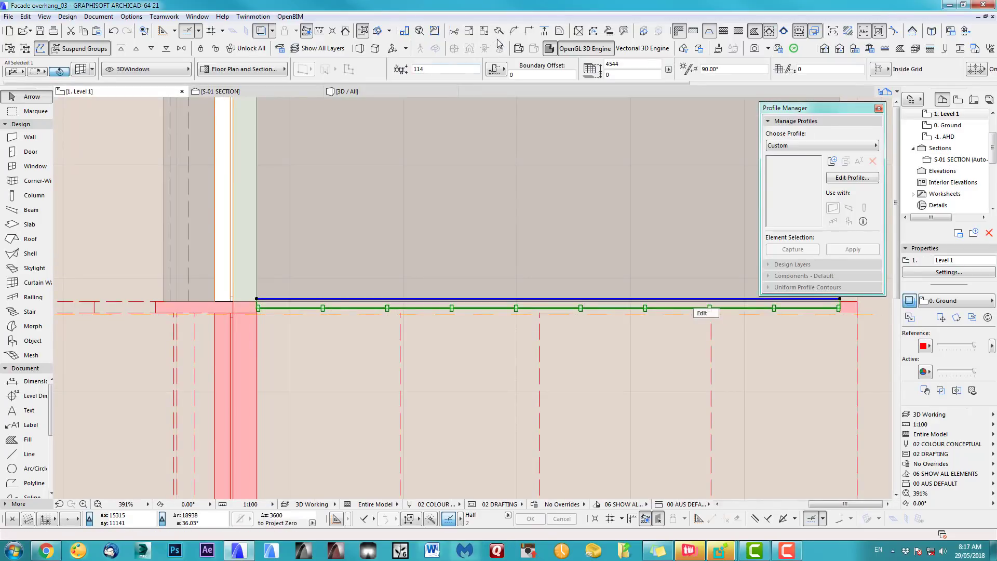
{"action": "left_click", "coordinate": [487, 35]}
{"action": "left_click", "coordinate": [537, 277]}
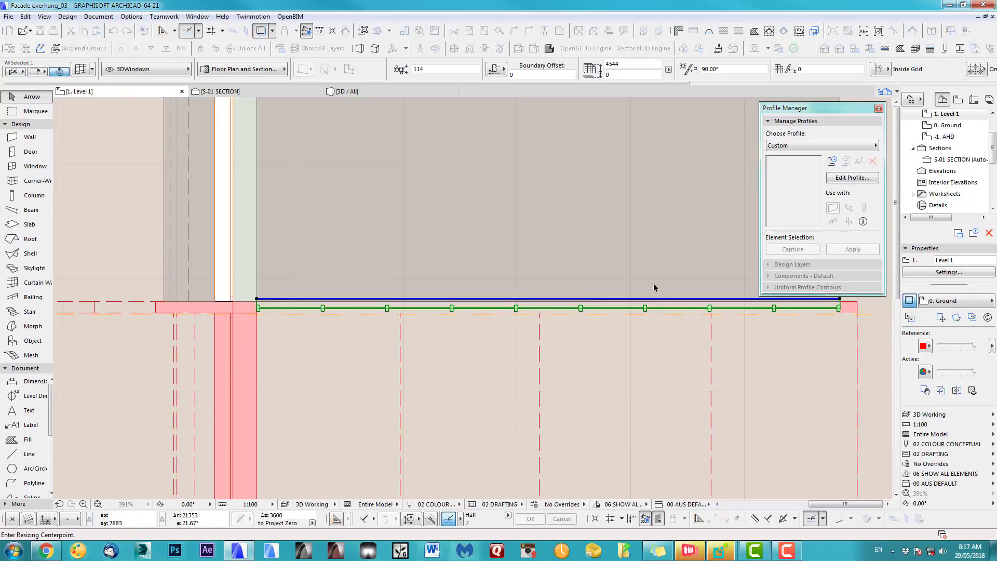
{"action": "middle_click_drag", "start_coordinate": [797, 306], "coordinate": [512, 306]}
{"action": "scroll", "coordinate": [521, 307], "scroll_direction": "up", "scroll_amount": 4}
{"action": "left_click", "coordinate": [590, 290]}
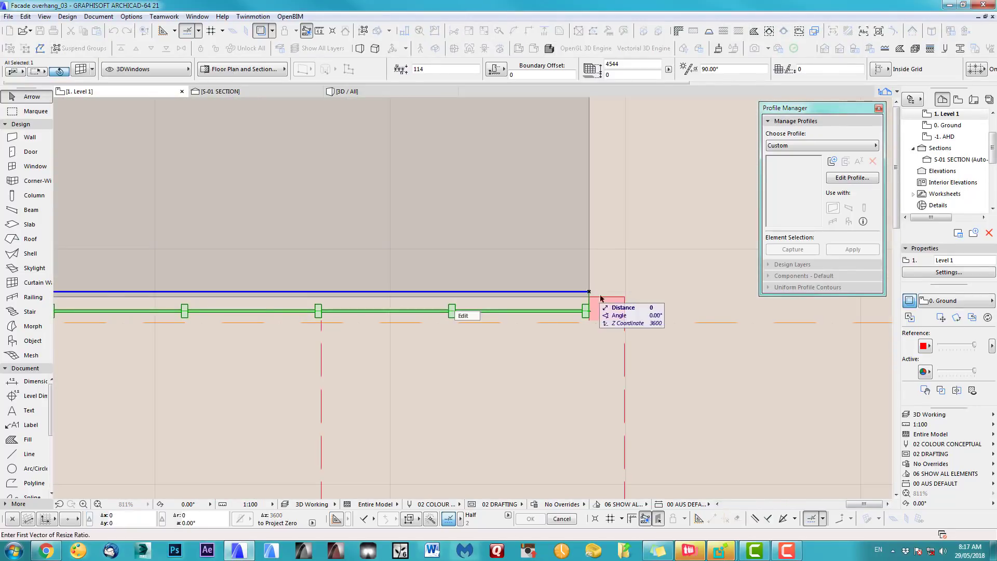
{"action": "scroll", "coordinate": [690, 304], "scroll_direction": "down", "scroll_amount": 5}
{"action": "middle_click_drag", "start_coordinate": [169, 300], "coordinate": [441, 297]}
{"action": "scroll", "coordinate": [437, 297], "scroll_direction": "up", "scroll_amount": 5}
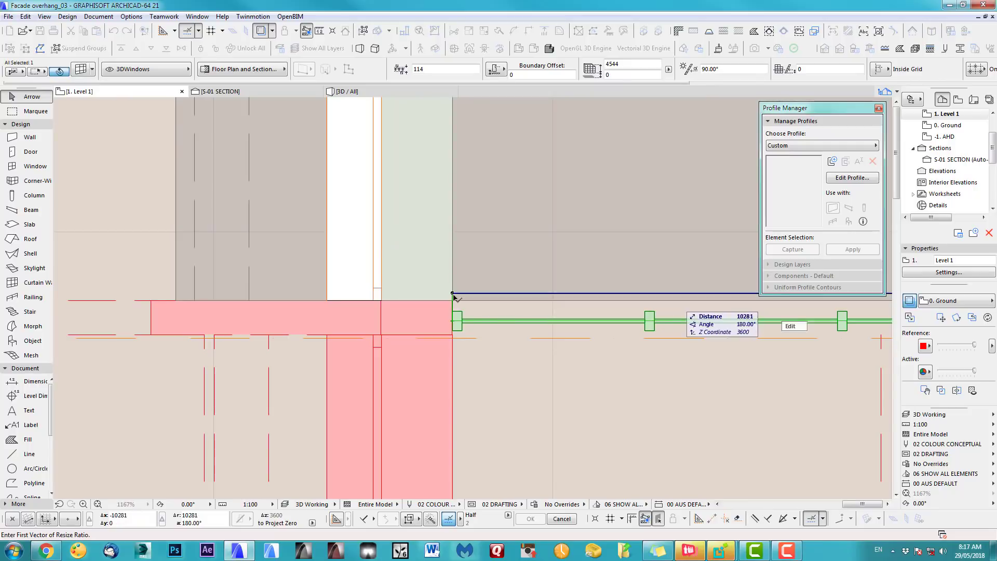
{"action": "left_click", "coordinate": [452, 295]}
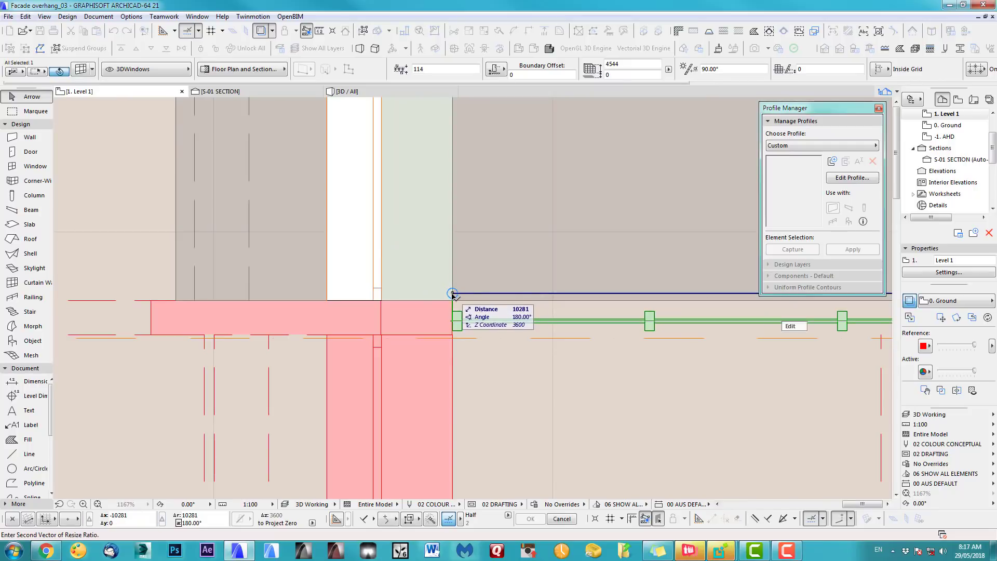
{"action": "left_click", "coordinate": [452, 293]}
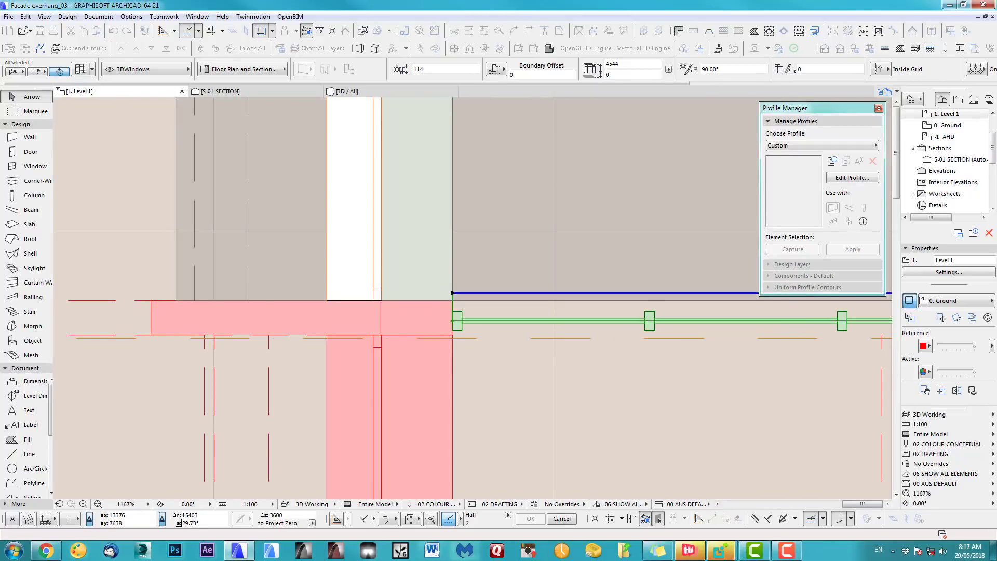
{"action": "left_click", "coordinate": [447, 293]}
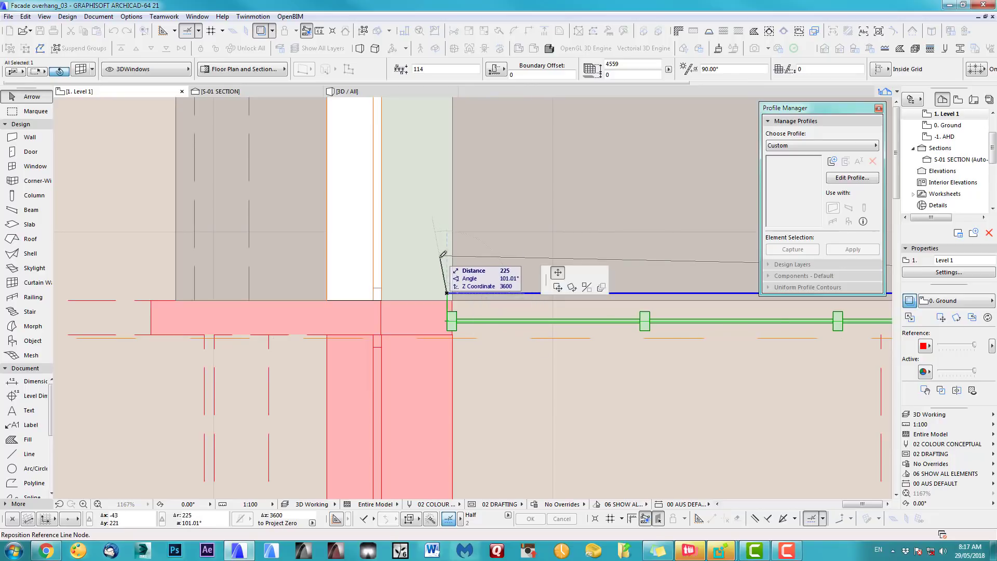
{"action": "key", "text": "Escape"}
{"action": "key", "text": "Escape"}
Examine the widened curtain wall against the sloping opening in the S-01 section and the 3D view, and reopen the Level 1 plan
{"action": "left_click", "coordinate": [242, 95]}
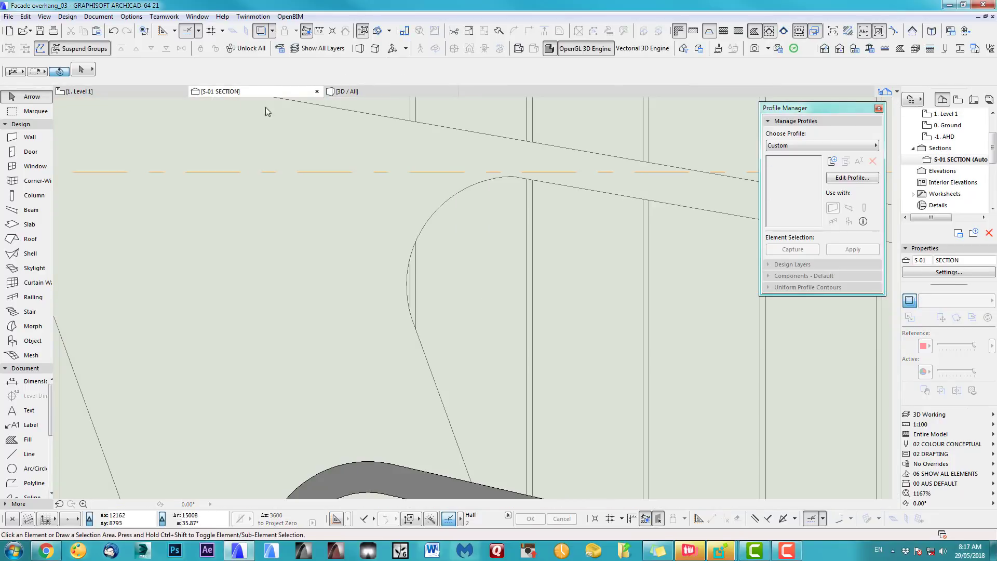
{"action": "scroll", "coordinate": [412, 285], "scroll_direction": "down", "scroll_amount": 8}
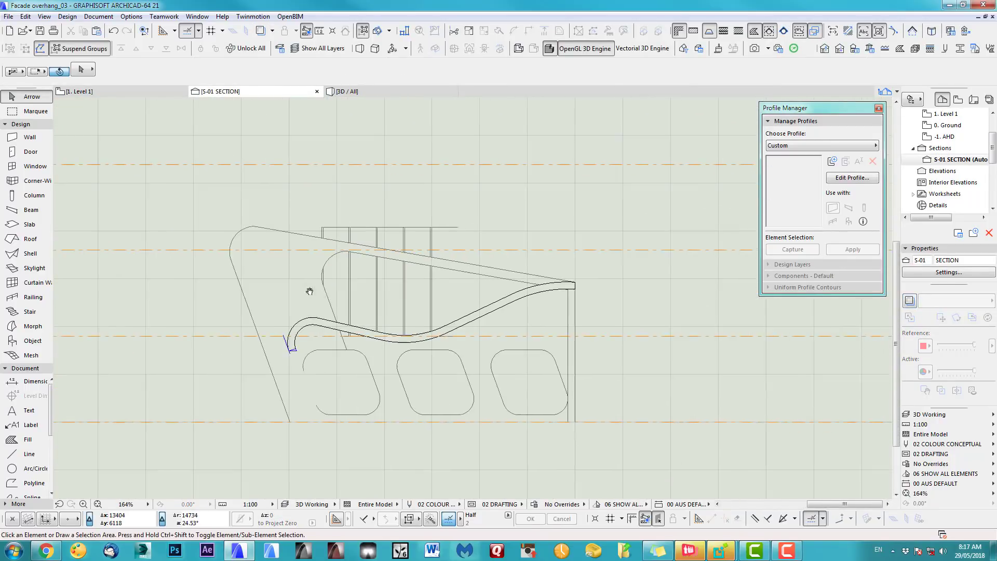
{"action": "key", "text": "F2"}
{"action": "key", "text": "F3"}
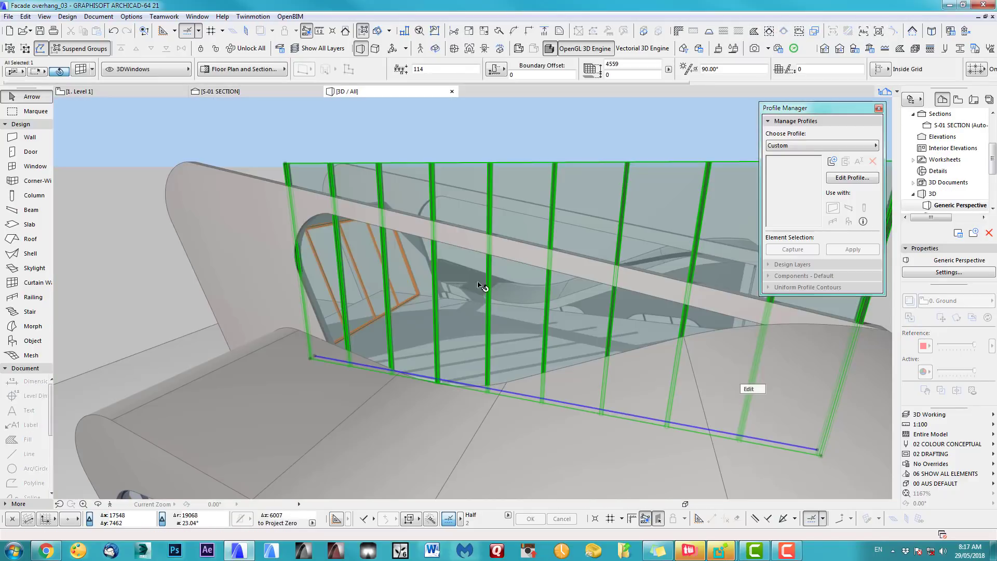
{"action": "middle_click_drag", "start_coordinate": [482, 285], "coordinate": [280, 252]}
{"action": "scroll", "coordinate": [403, 282], "scroll_direction": "down", "scroll_amount": 2}
{"action": "middle_click_drag", "start_coordinate": [405, 286], "coordinate": [466, 318]}
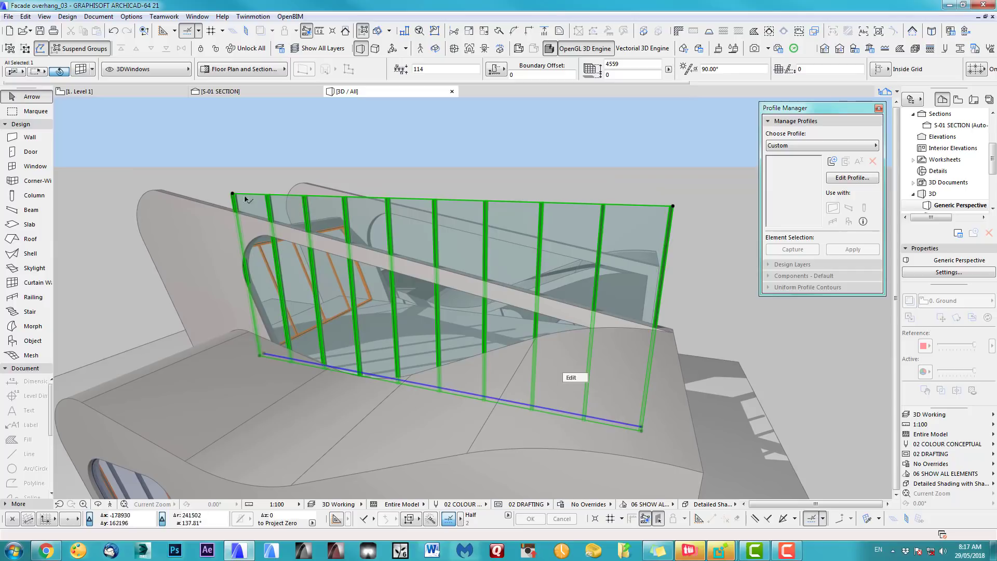
{"action": "middle_click_drag", "start_coordinate": [351, 251], "coordinate": [355, 252], "text": "shift"}
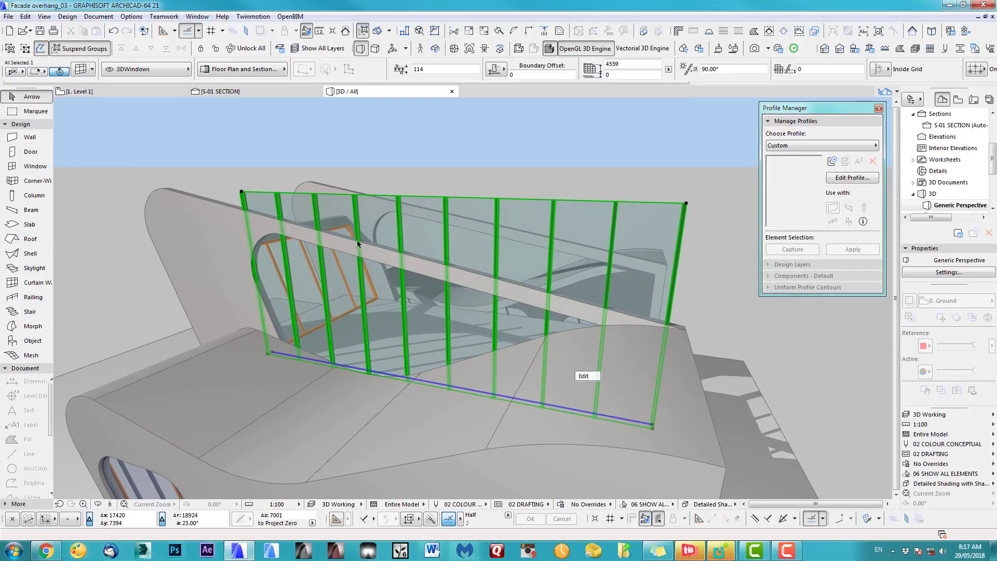
{"action": "middle_click_drag", "start_coordinate": [396, 290], "coordinate": [453, 240], "text": "shift"}
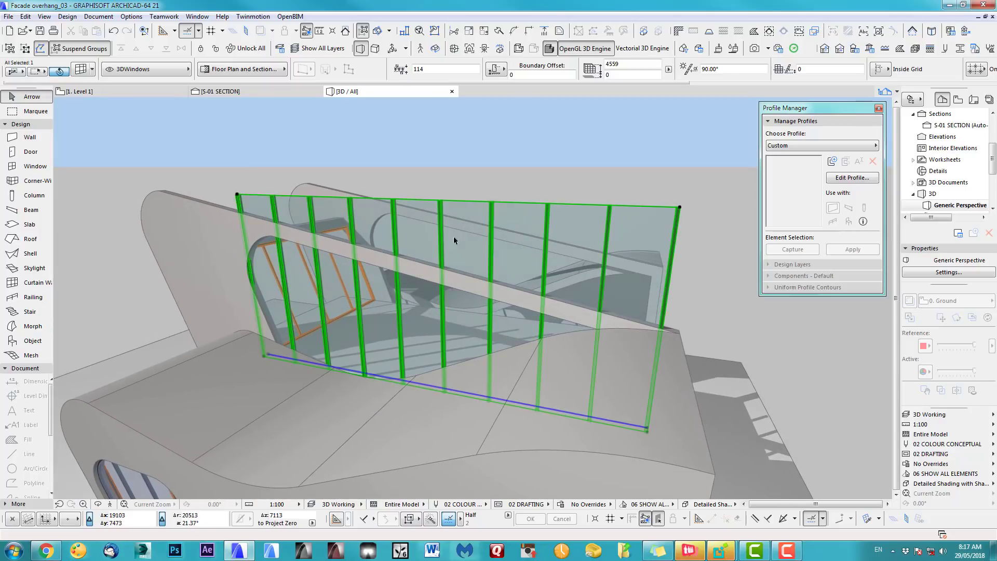
{"action": "key", "text": "F2"}
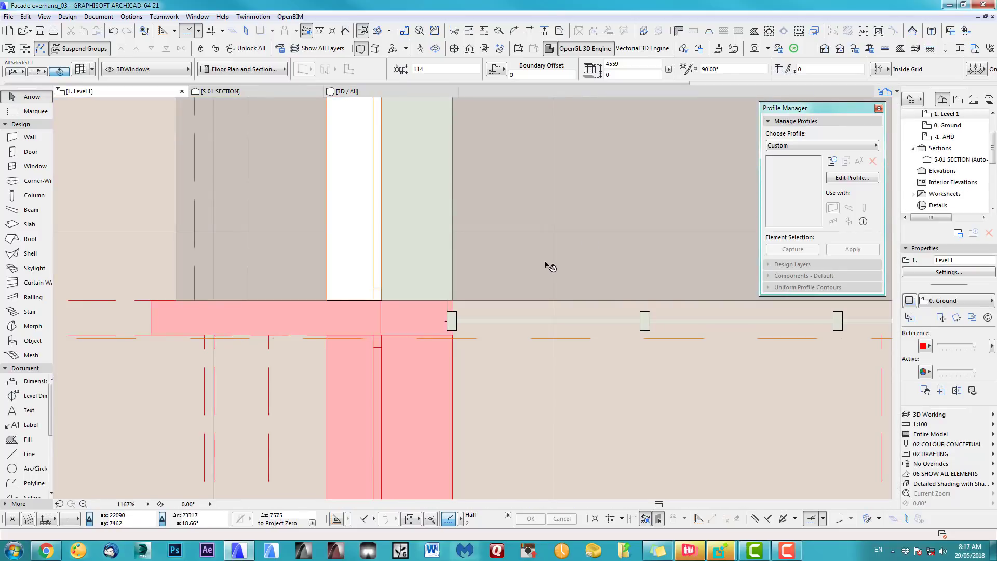
Mirror a copy of the lower curtain wall across the horizontal centreline of the Level 1 space onto the opposite side wall
{"action": "key", "text": "Escape"}
{"action": "scroll", "coordinate": [509, 310], "scroll_direction": "down", "scroll_amount": 6}
{"action": "middle_click_drag", "start_coordinate": [501, 320], "coordinate": [221, 410]}
{"action": "left_click", "coordinate": [554, 408]}
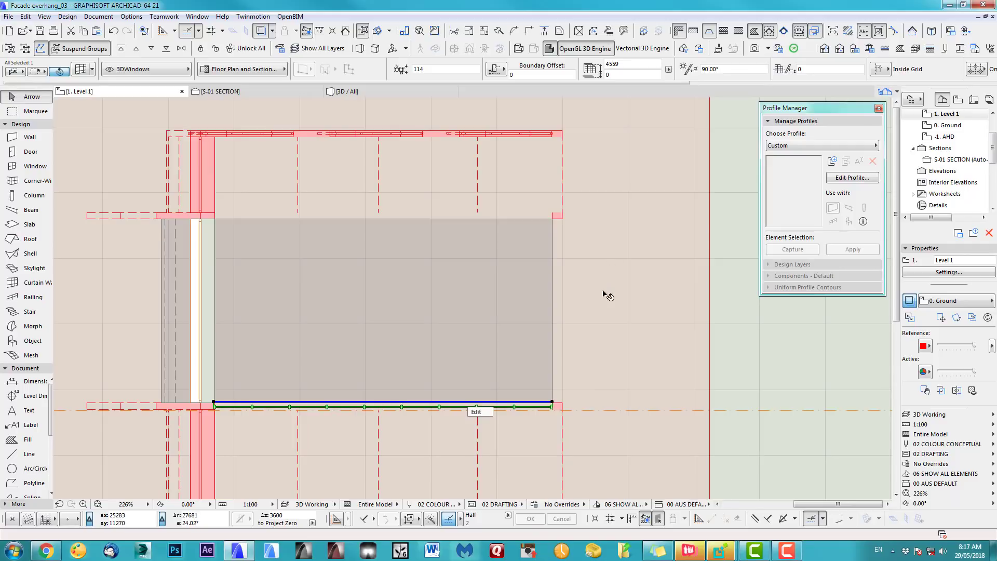
{"action": "left_click", "coordinate": [26, 16]}
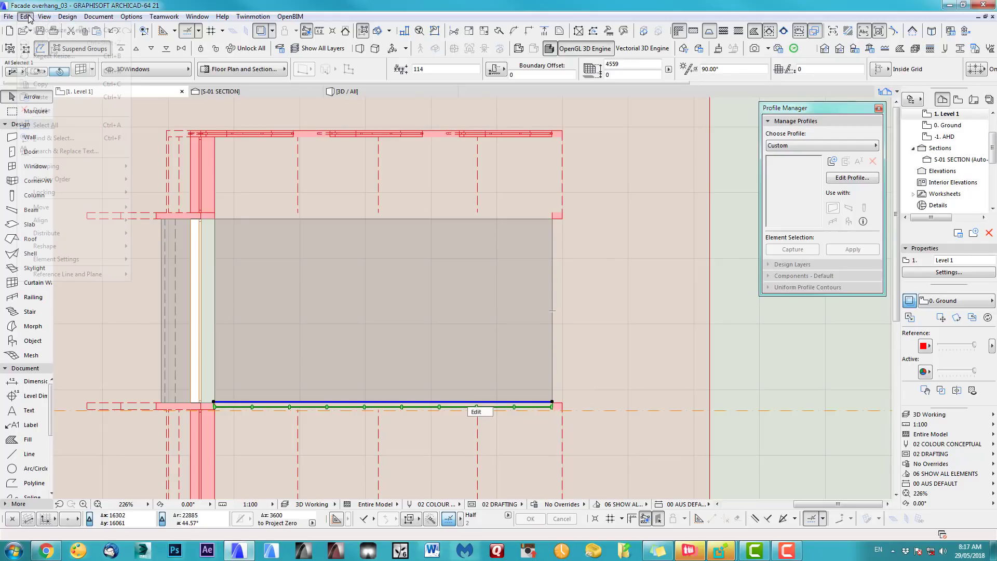
{"action": "mouse_move", "coordinate": [73, 206]}
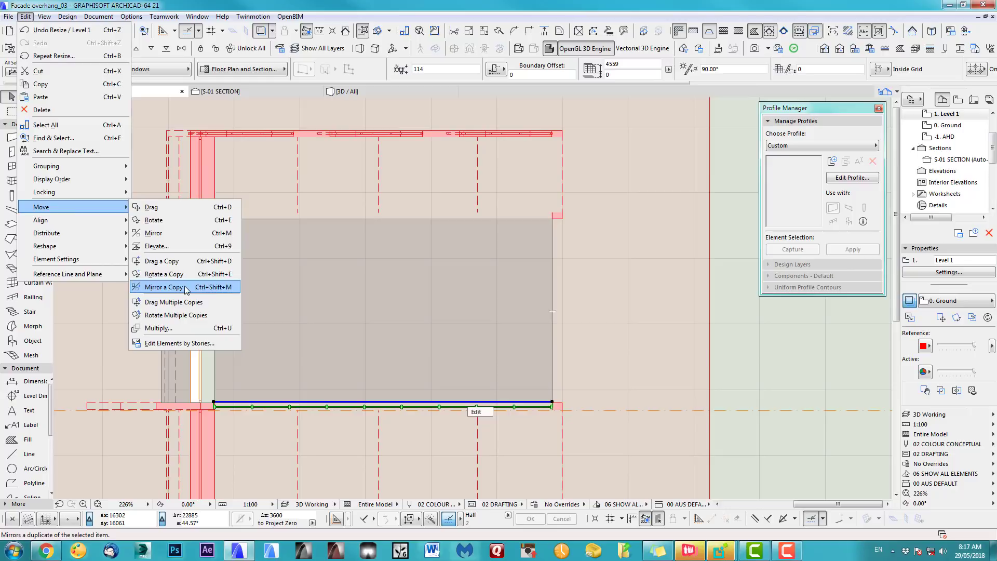
{"action": "left_click", "coordinate": [164, 287]}
{"action": "left_click", "coordinate": [552, 311]}
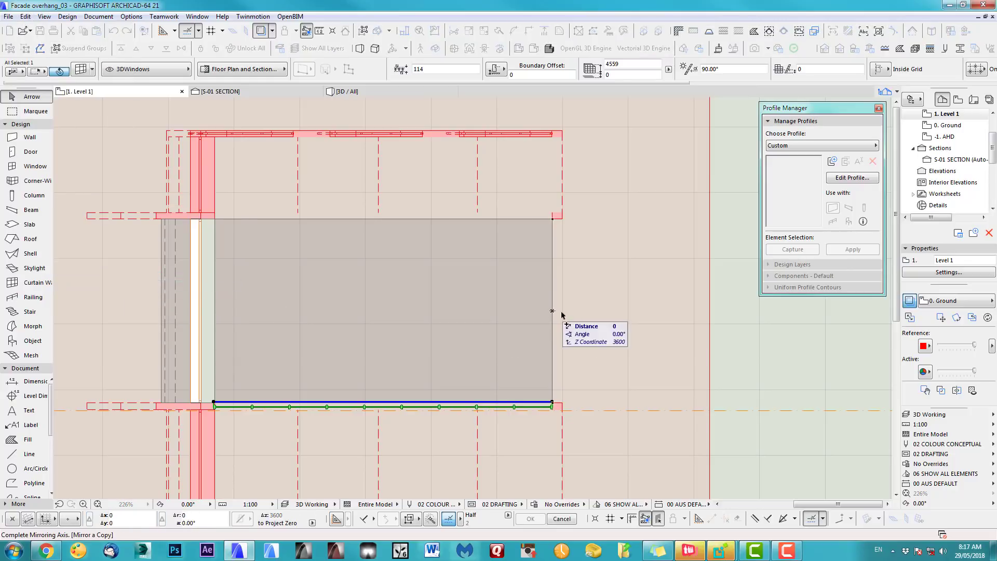
{"action": "left_click", "coordinate": [597, 312]}
{"action": "left_click", "coordinate": [727, 326]}
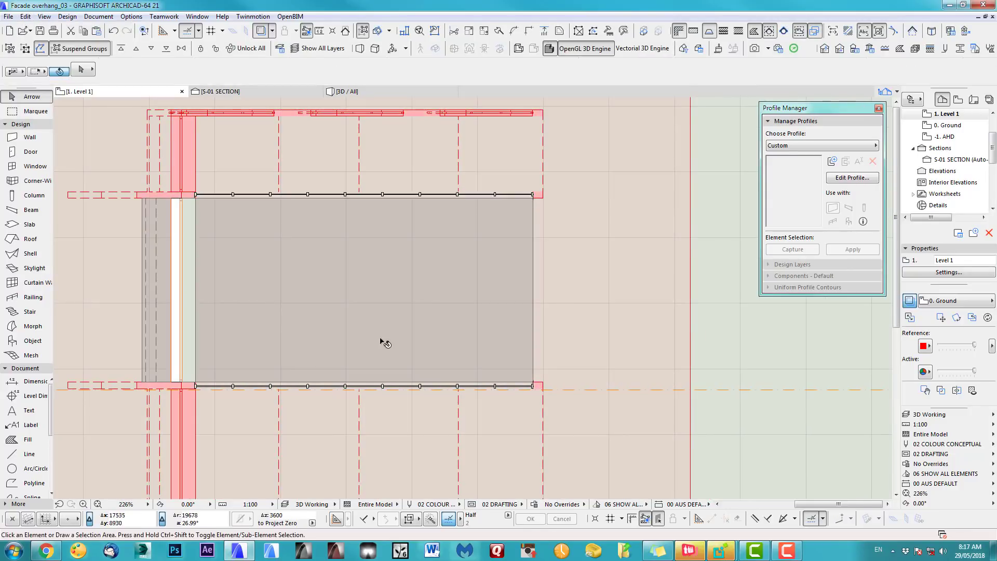
In the 3D view, stretch the height of the front wall between the two curved side walls until its top rises above them
{"action": "scroll", "coordinate": [488, 334], "scroll_direction": "down", "scroll_amount": 3}
{"action": "key", "text": "F3"}
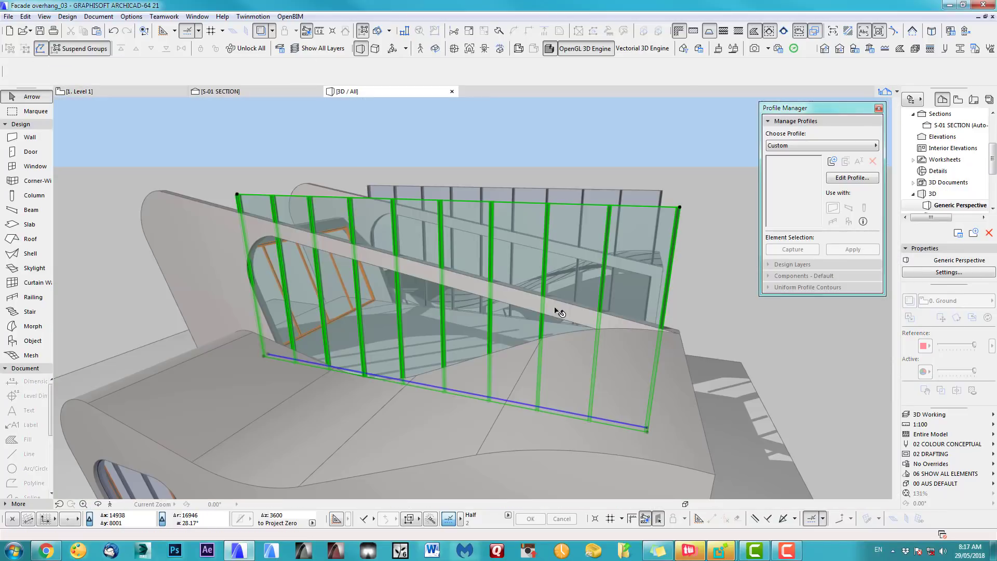
{"action": "middle_click_drag", "start_coordinate": [410, 289], "coordinate": [504, 263], "text": "shift"}
{"action": "middle_click_drag", "start_coordinate": [428, 326], "coordinate": [621, 342], "text": "shift"}
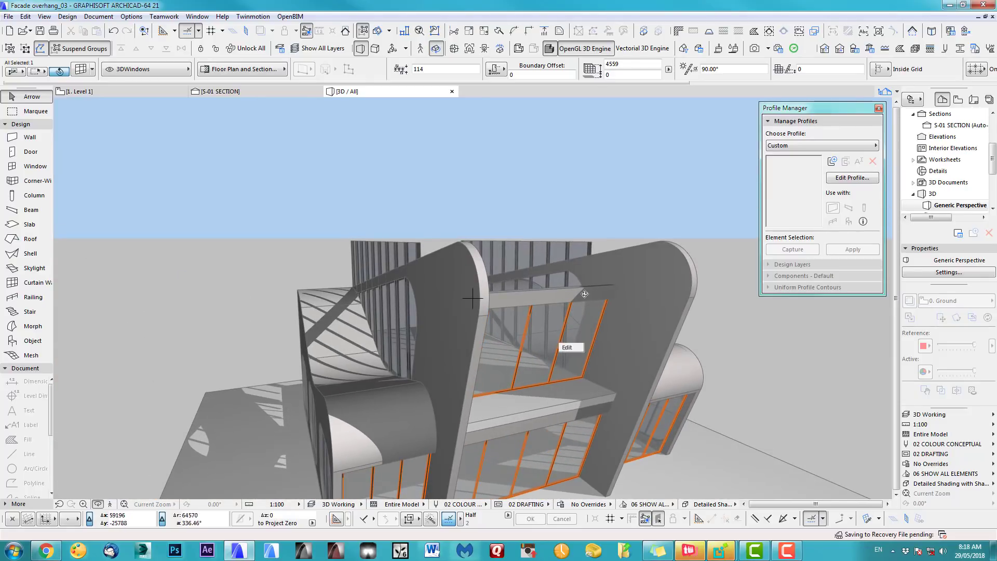
{"action": "middle_click_drag", "start_coordinate": [585, 294], "coordinate": [610, 301], "text": "shift"}
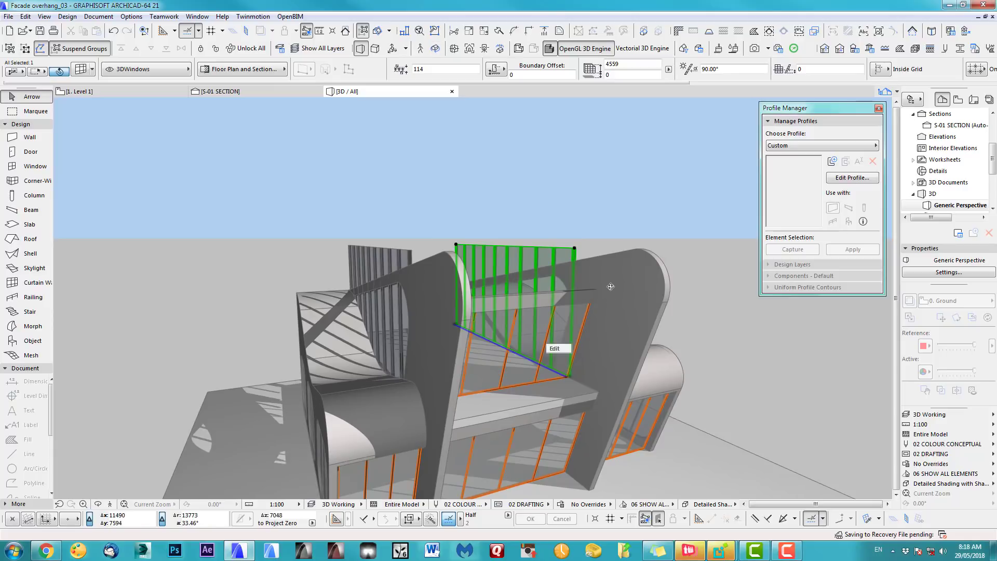
{"action": "left_click", "coordinate": [611, 211]}
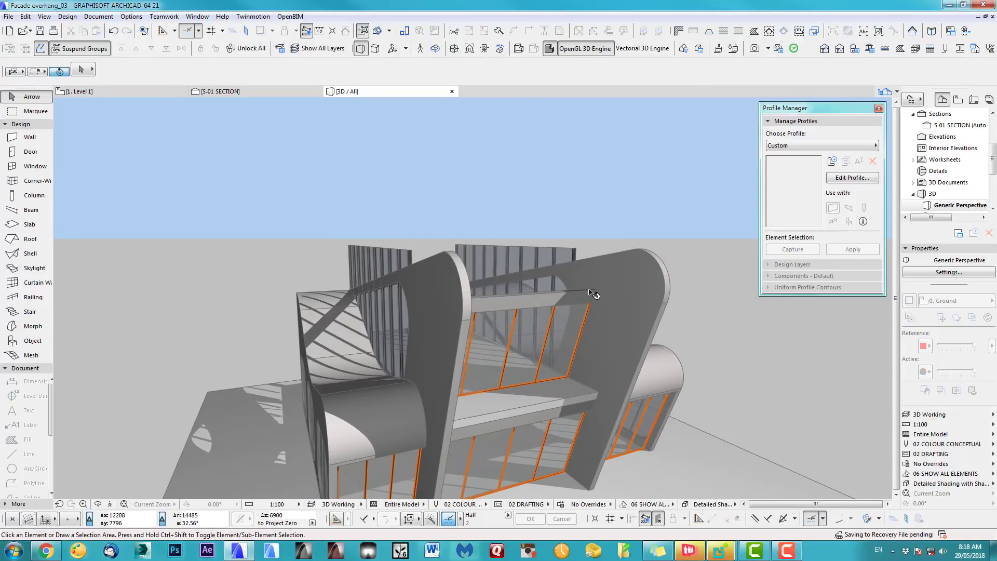
{"action": "left_click", "coordinate": [555, 300]}
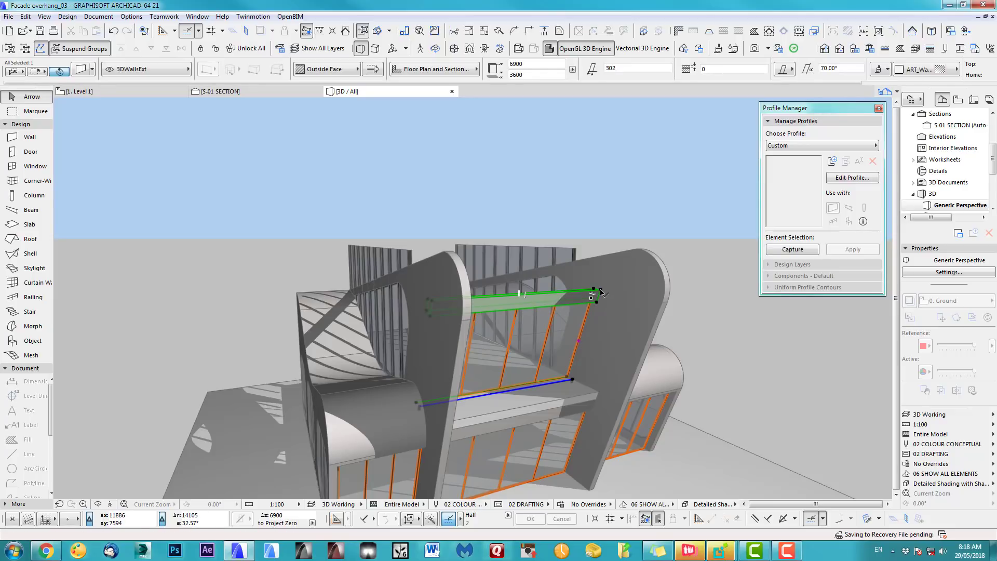
{"action": "left_click", "coordinate": [600, 291]}
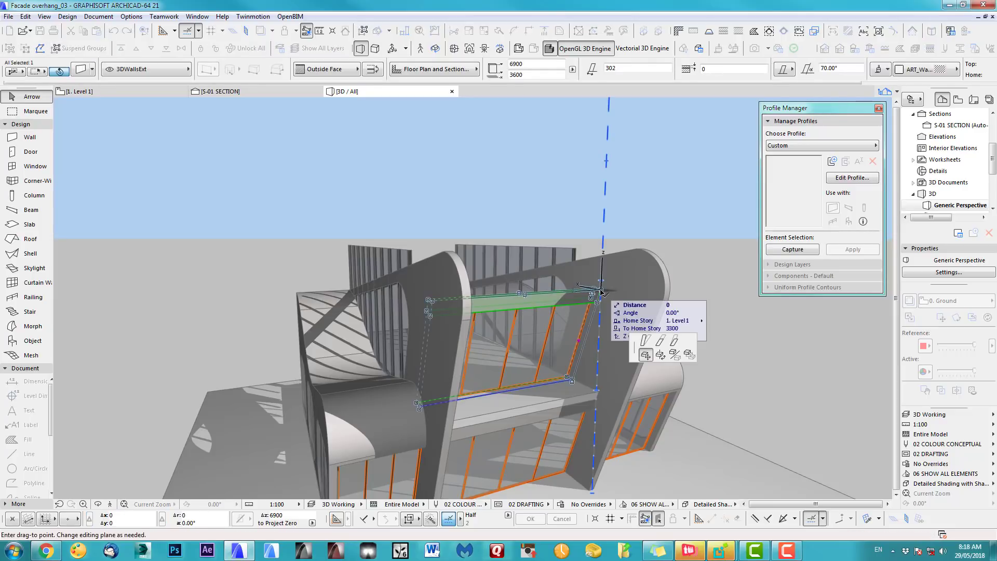
{"action": "left_click", "coordinate": [662, 341]}
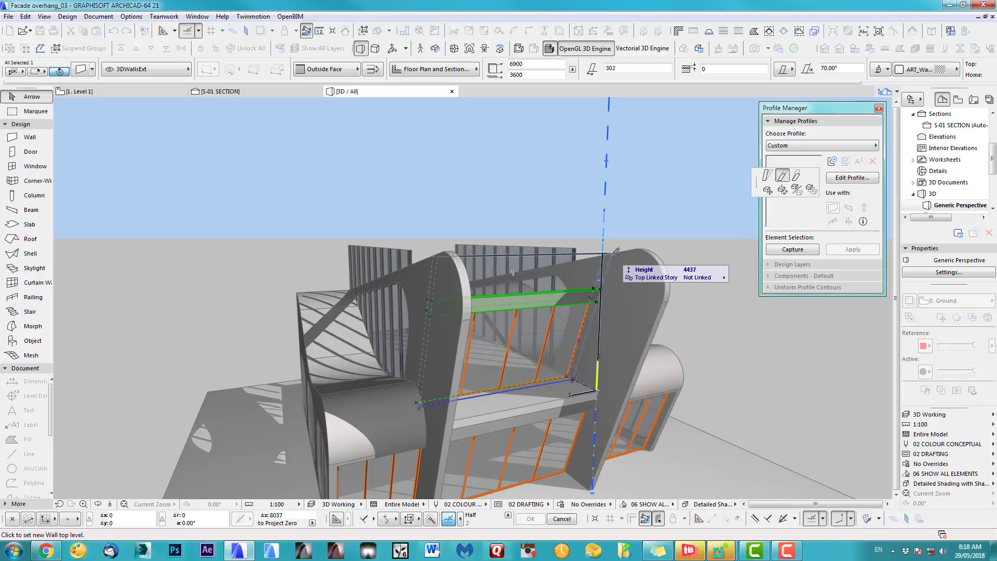
{"action": "left_click", "coordinate": [616, 251]}
{"action": "left_click", "coordinate": [674, 244]}
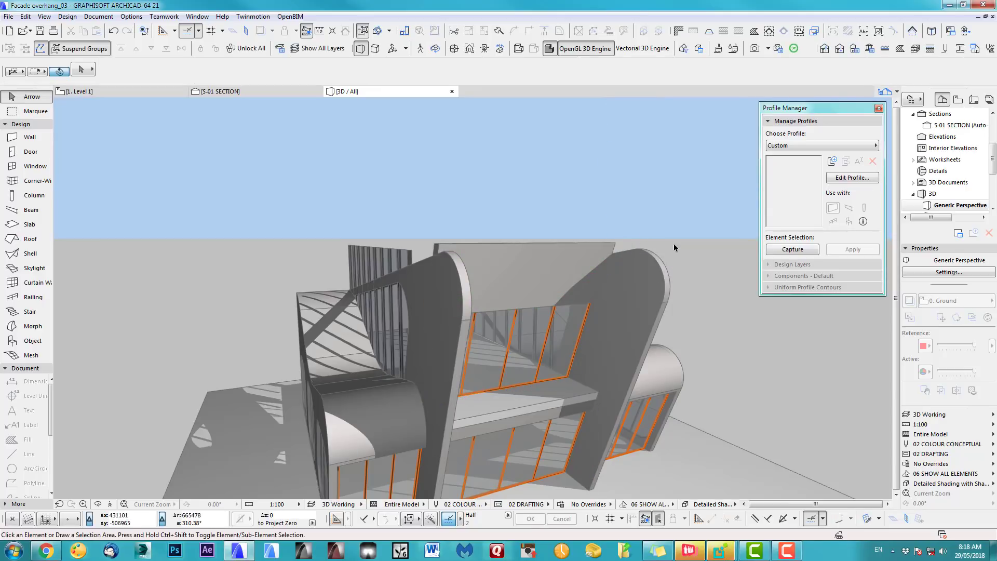
On the Level 1 plan, set the Roof tool's default layer to 3DRoofs
{"action": "key", "text": "o"}
{"action": "left_click_drag", "start_coordinate": [637, 268], "coordinate": [455, 320]}
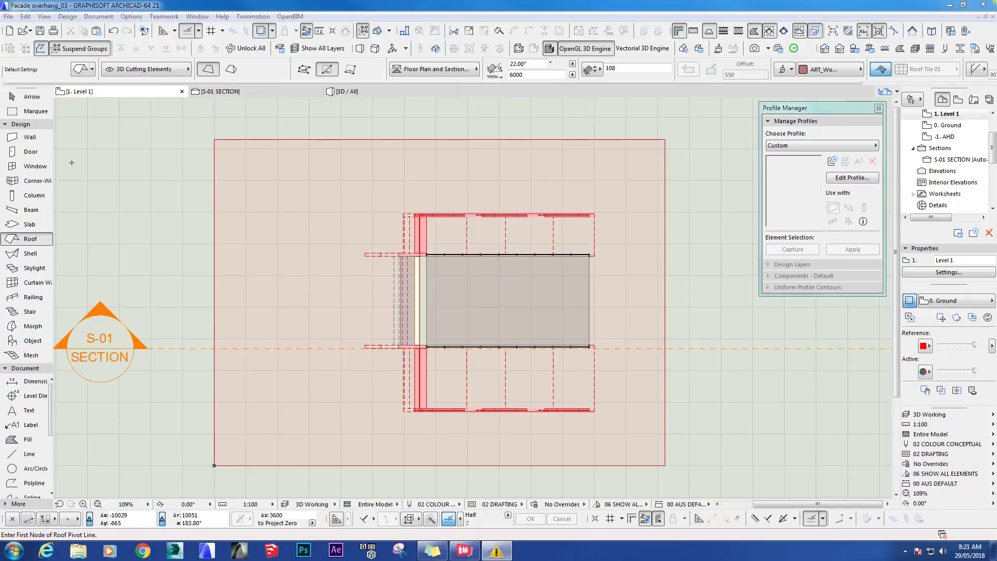
{"action": "double_click", "coordinate": [30, 239]}
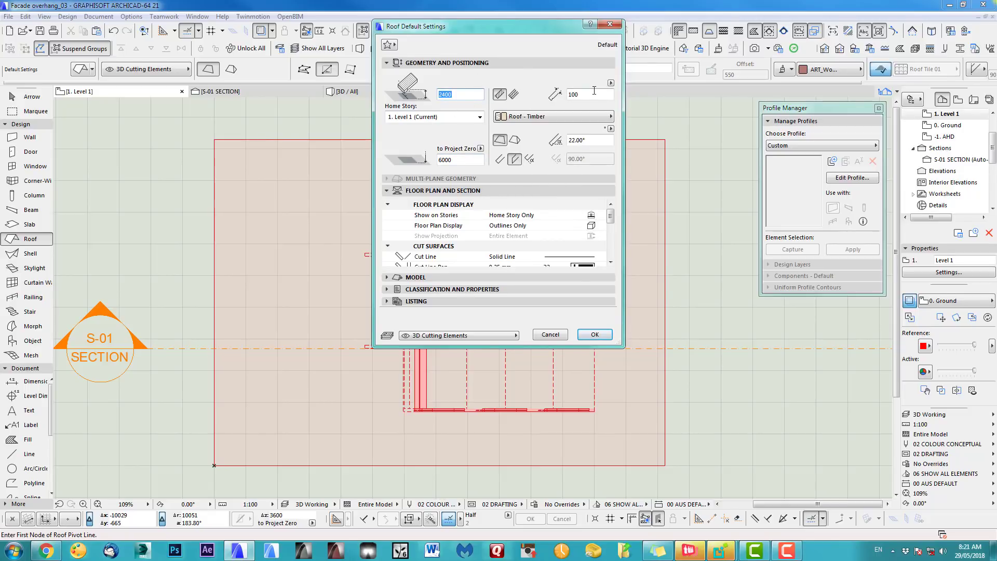
{"action": "left_click", "coordinate": [477, 333]}
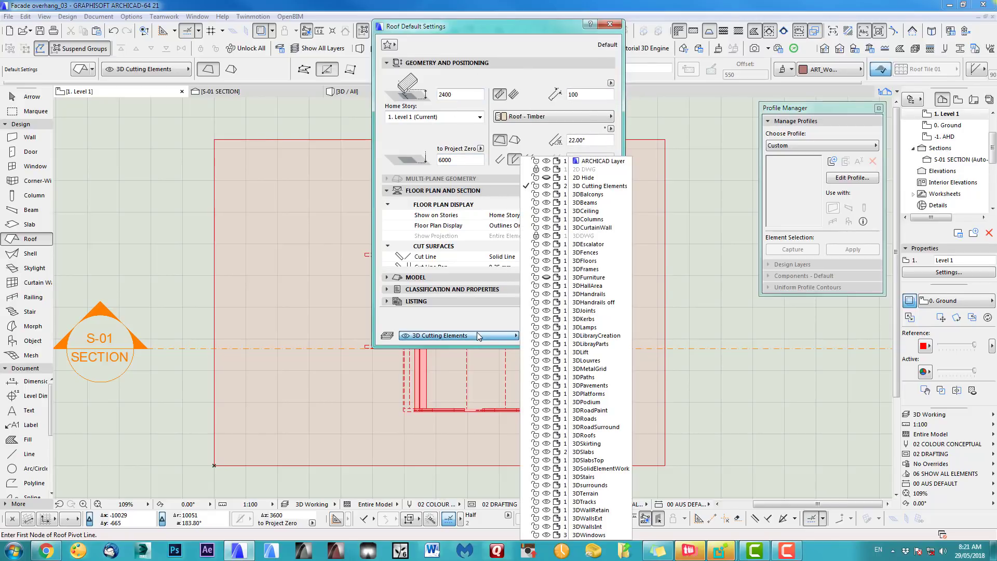
{"action": "left_click", "coordinate": [590, 435]}
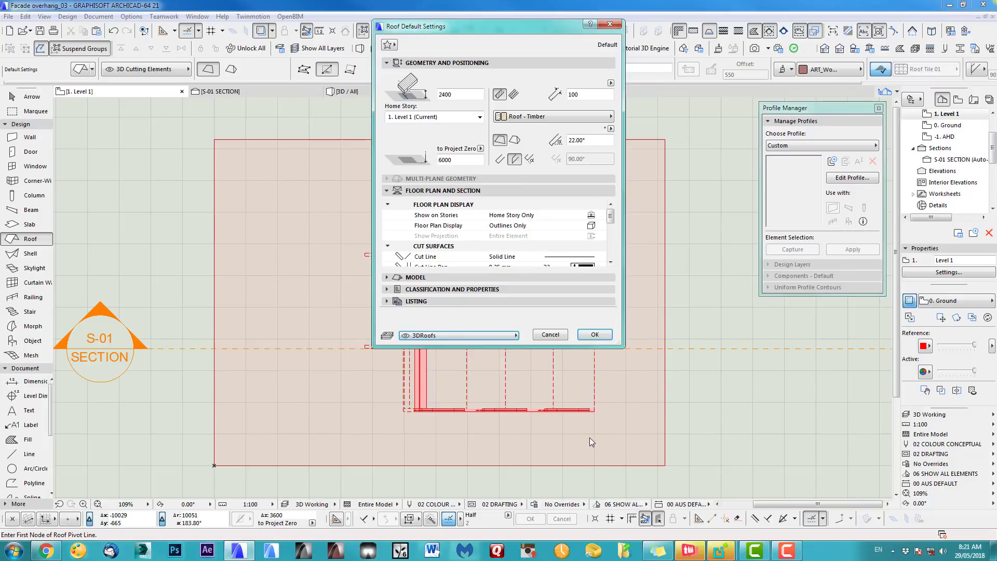
{"action": "left_click", "coordinate": [595, 334]}
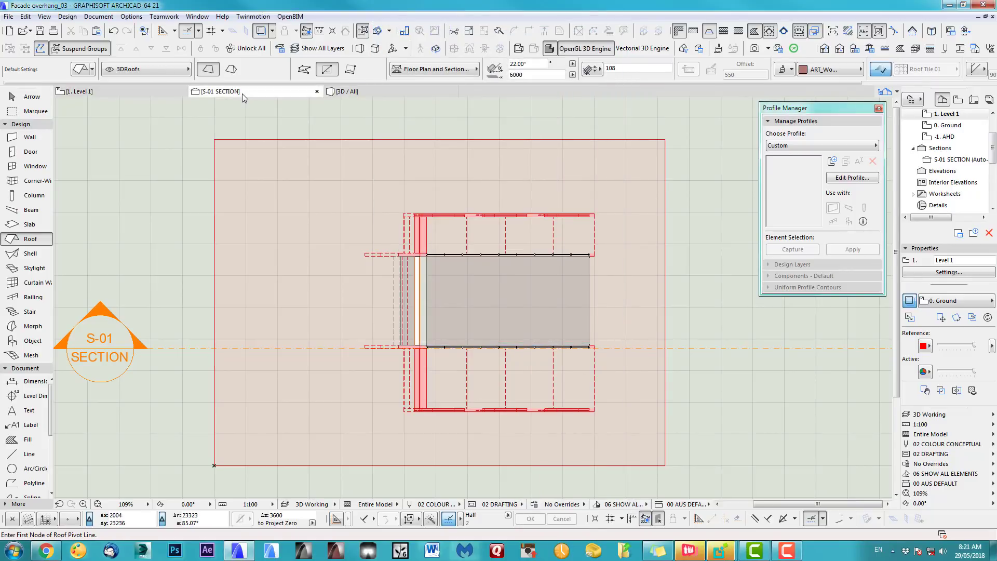
In the S-01 section, draw a line about 612 mm long on the side wall's sloping top edge, near its lower end
{"action": "left_click", "coordinate": [242, 93]}
{"action": "scroll", "coordinate": [570, 291], "scroll_direction": "up", "scroll_amount": 5}
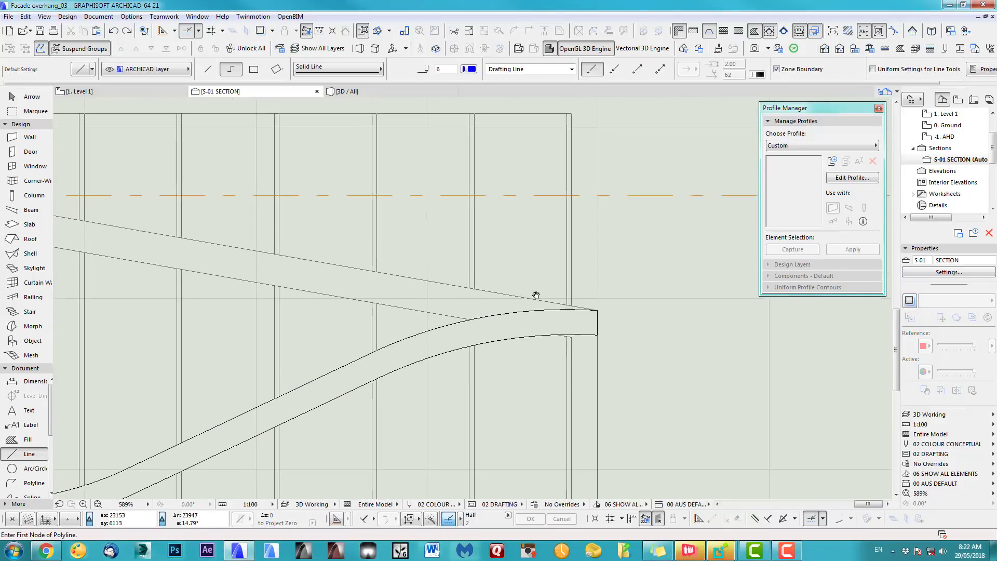
{"action": "middle_click_drag", "start_coordinate": [536, 295], "coordinate": [541, 274]}
{"action": "scroll", "coordinate": [544, 269], "scroll_direction": "up", "scroll_amount": 1}
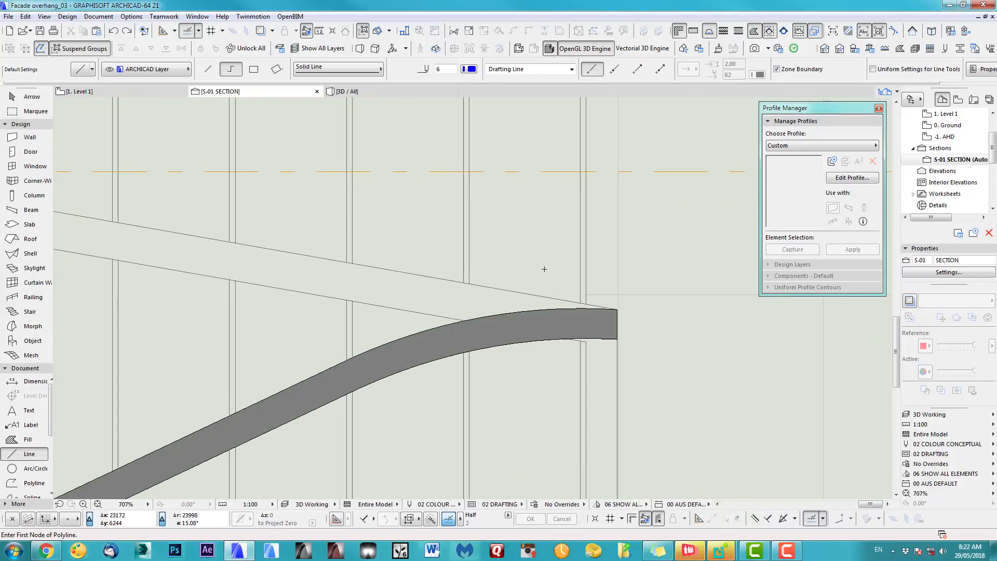
{"action": "left_click", "coordinate": [544, 297]}
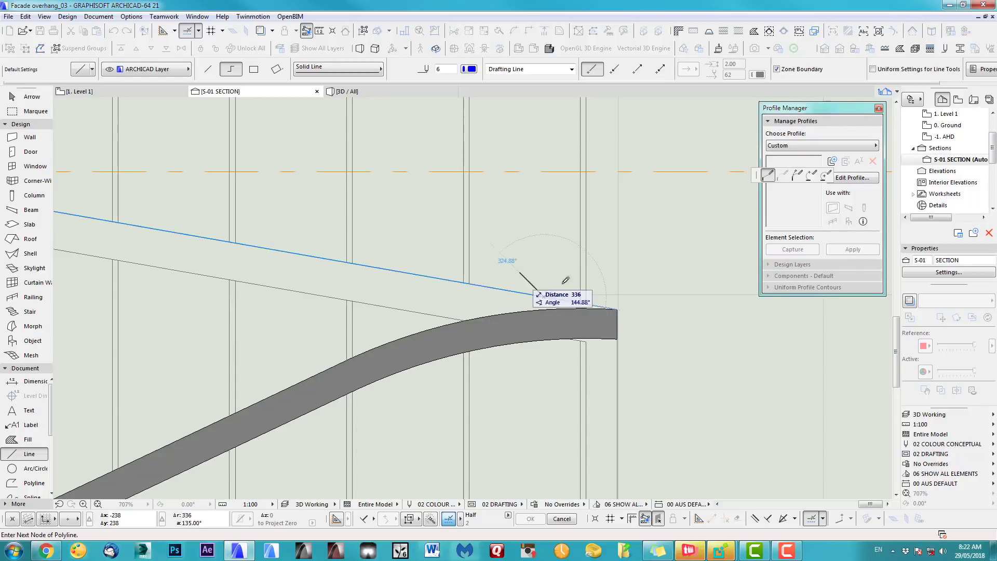
{"action": "double_click", "coordinate": [482, 285]}
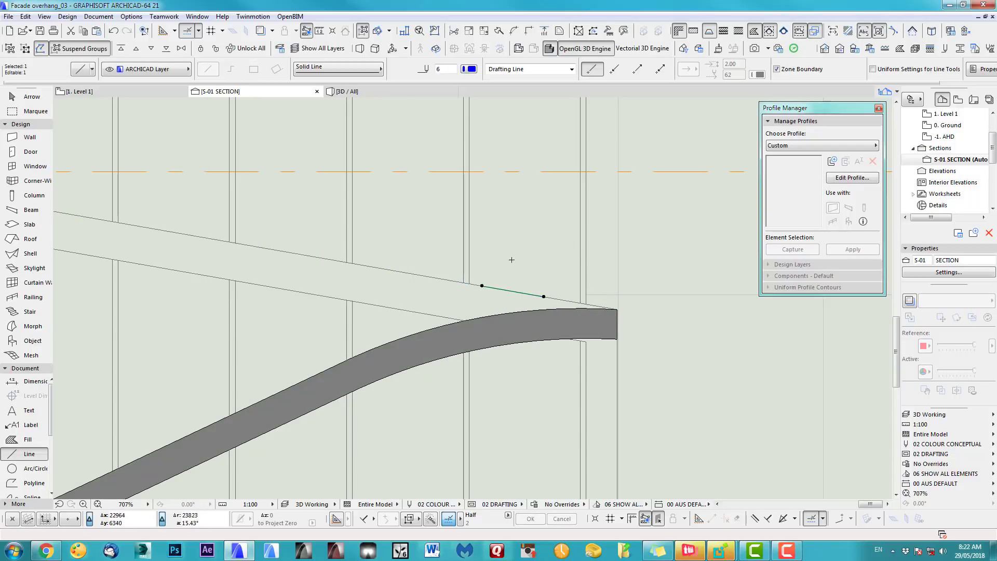
Mirror the short line about a vertical axis through its lower end and trace the mirrored line to measure its slope angle
{"action": "left_click", "coordinate": [544, 296]}
{"action": "key", "text": "Escape"}
{"action": "left_click", "coordinate": [28, 17]}
{"action": "mouse_move", "coordinate": [56, 210]}
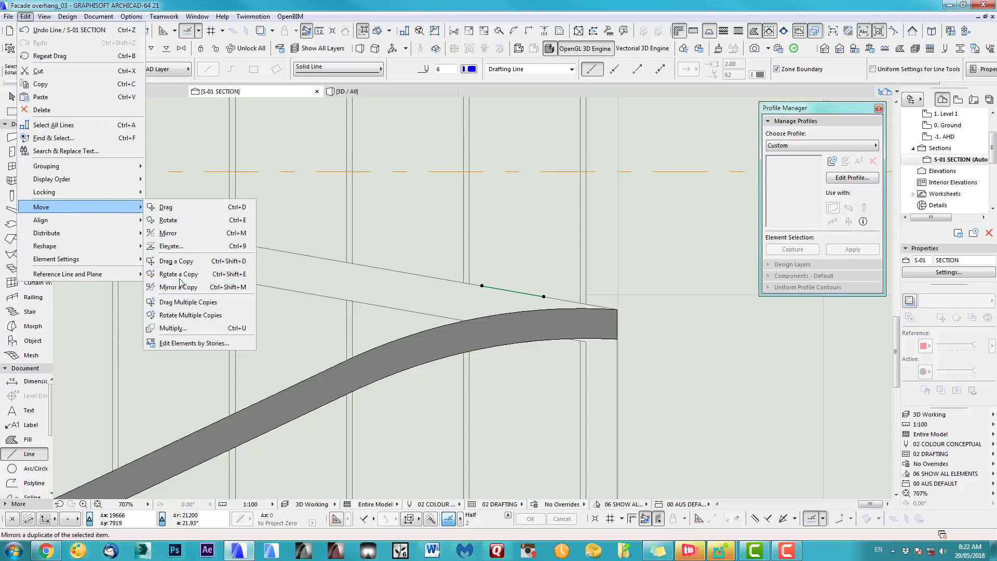
{"action": "left_click", "coordinate": [182, 233]}
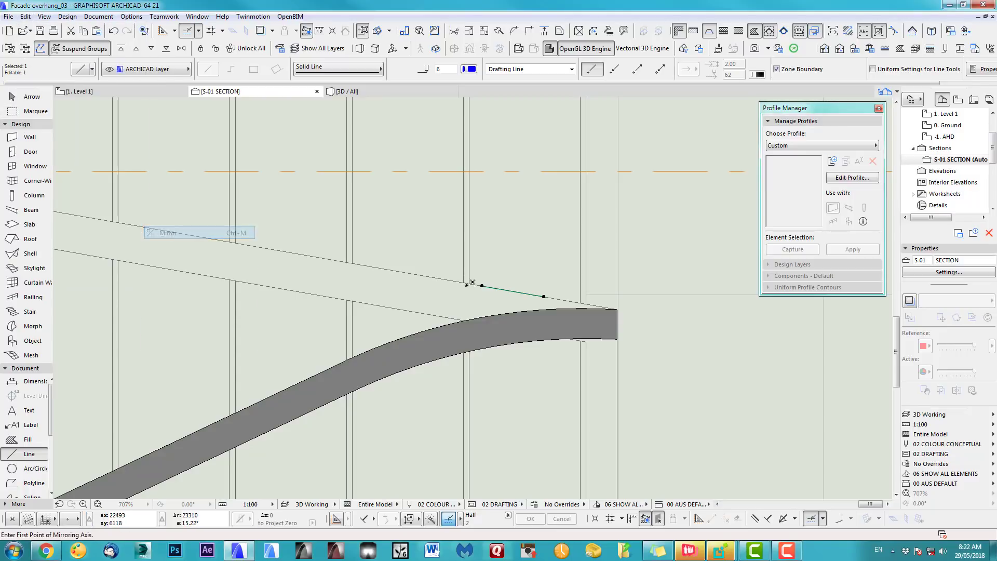
{"action": "left_click", "coordinate": [544, 294]}
{"action": "left_click", "coordinate": [550, 278]}
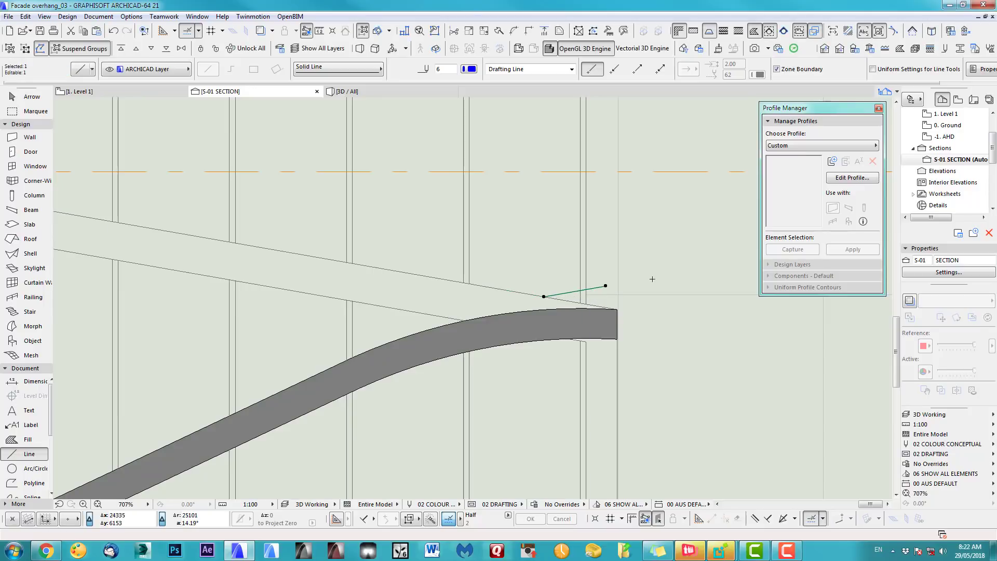
{"action": "left_click", "coordinate": [544, 296]}
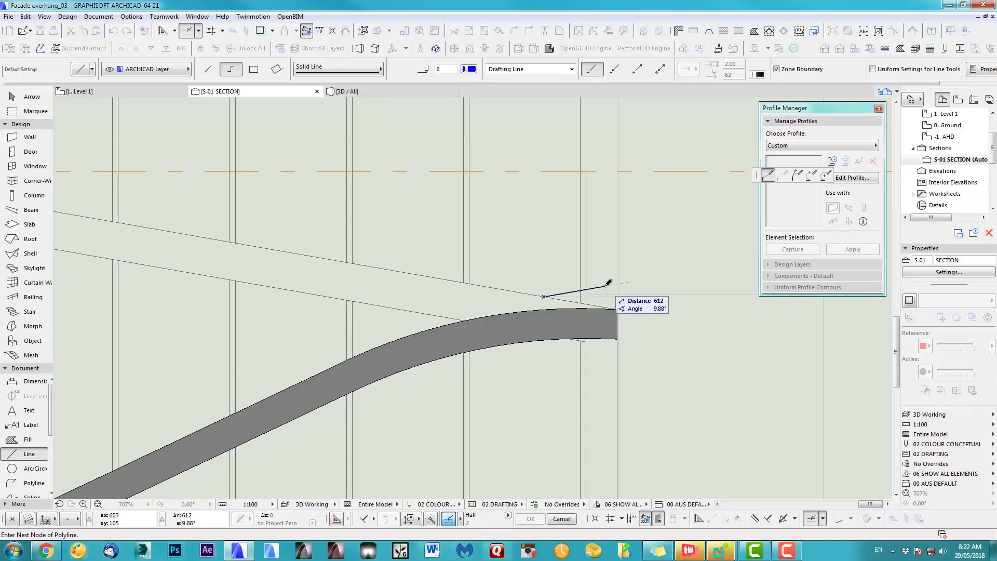
{"action": "double_click", "coordinate": [606, 285]}
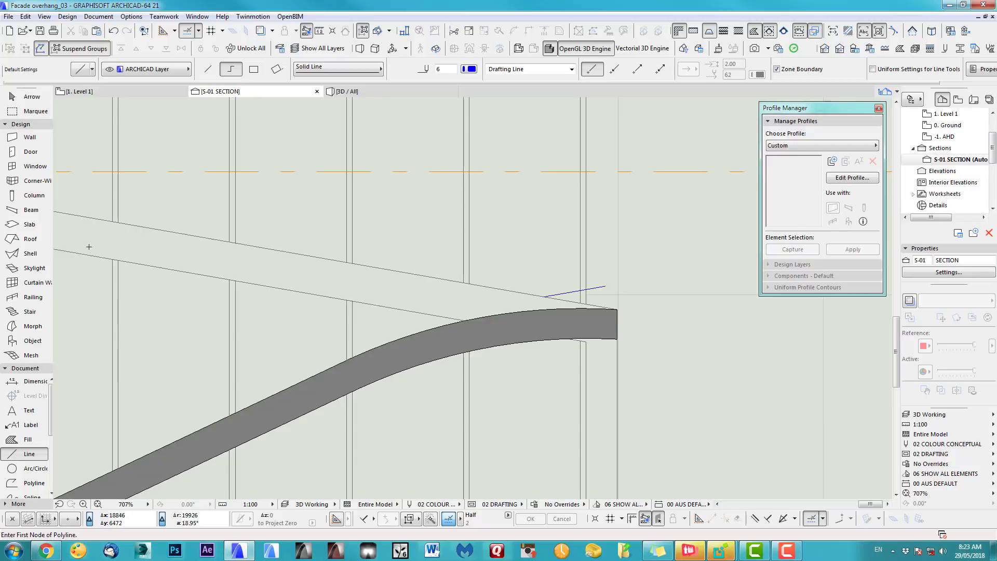
On the Level 1 plan, set the Roof tool's pitch to 9.88°
{"action": "key", "text": "F2"}
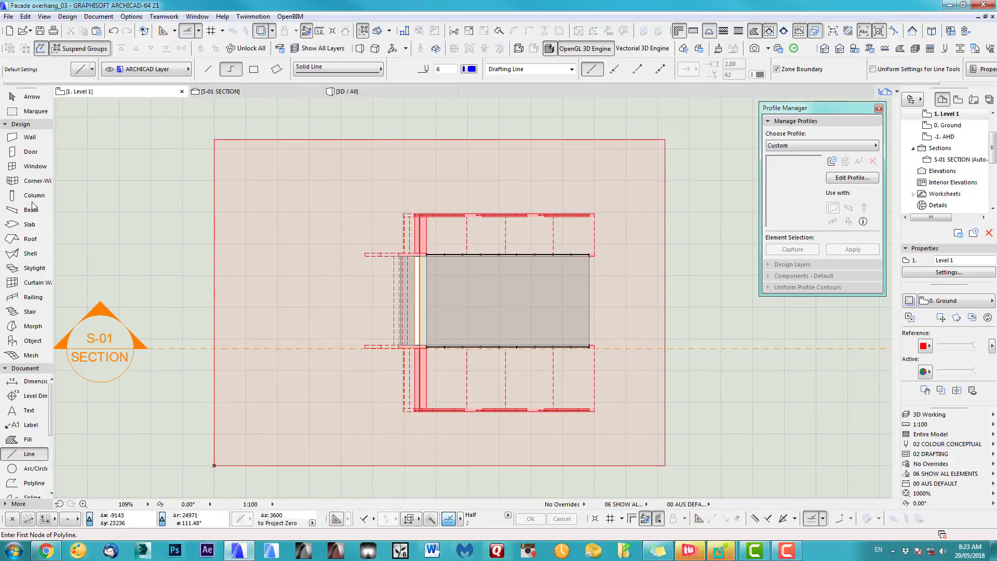
{"action": "left_click", "coordinate": [22, 240]}
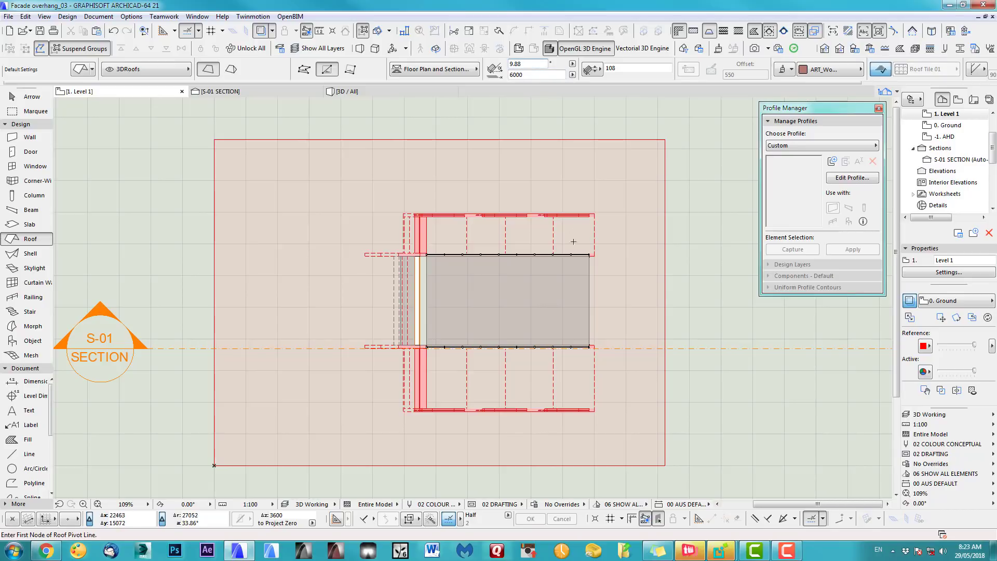
{"action": "key", "text": "Return"}
Draw a rectangular single-plane roof between the side walls, pivoting on their right ends, rising leftward past the front wall, and show it in 3D
{"action": "scroll", "coordinate": [618, 277], "scroll_direction": "up", "scroll_amount": 3}
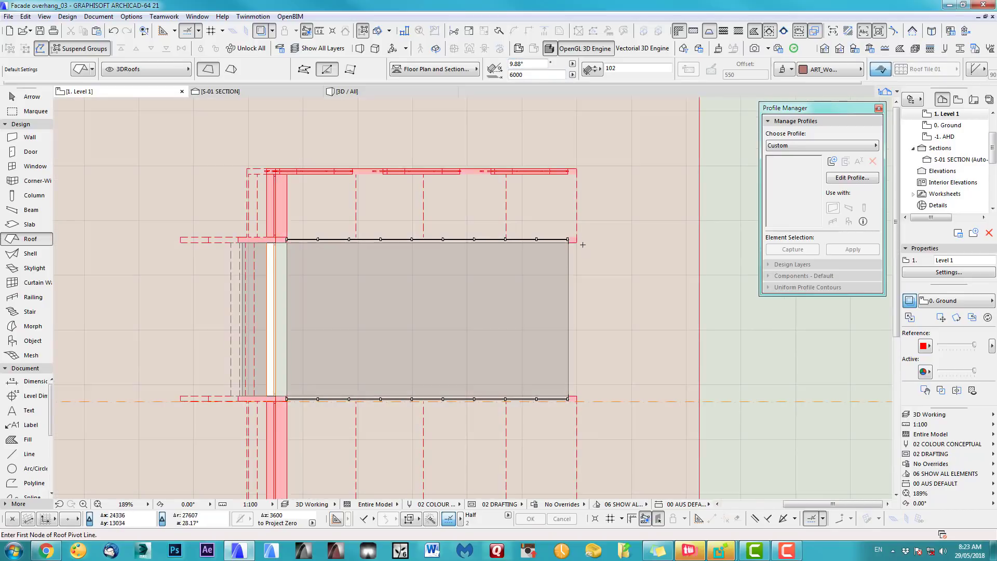
{"action": "left_click", "coordinate": [576, 240]}
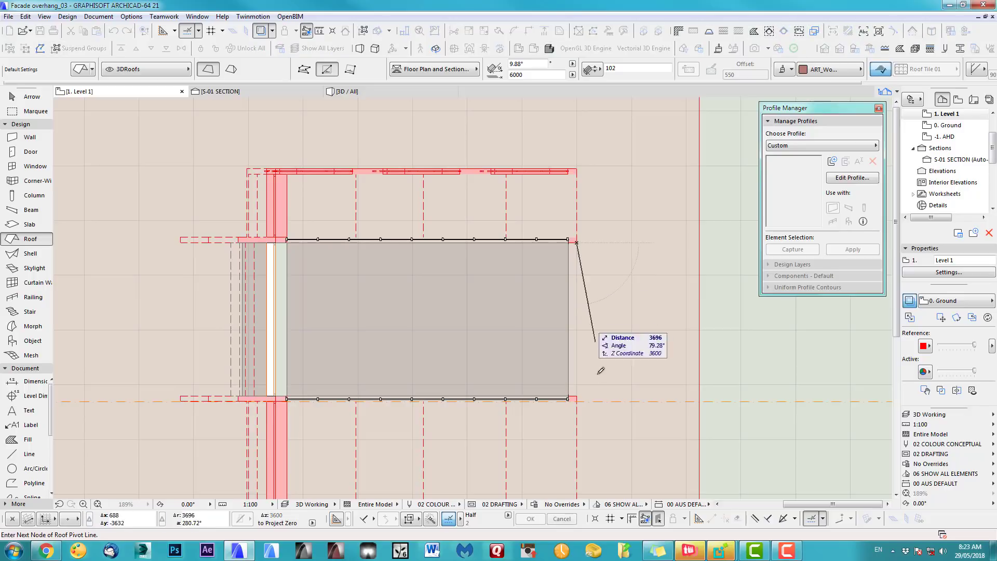
{"action": "left_click", "coordinate": [577, 398]}
{"action": "left_click", "coordinate": [464, 379]}
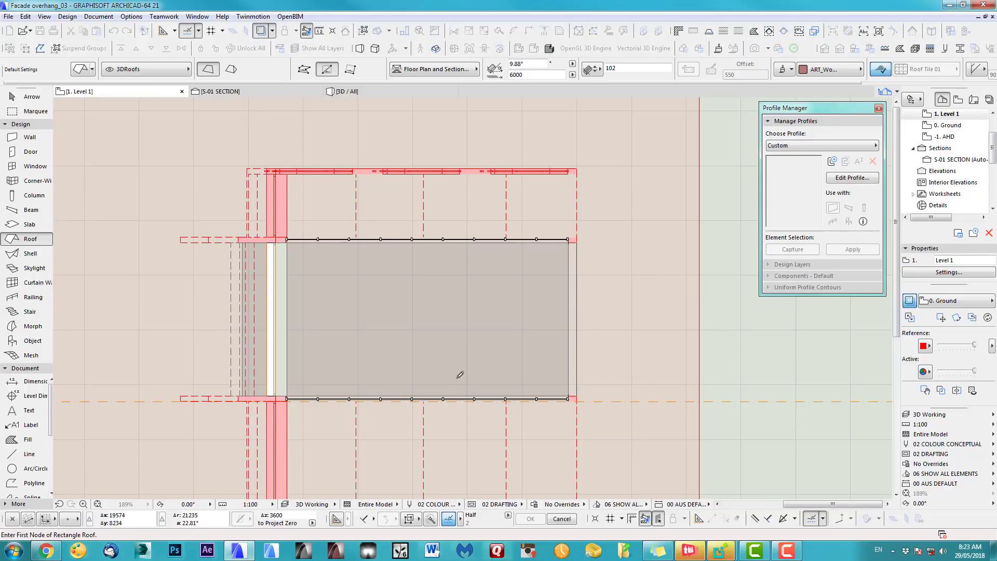
{"action": "left_click", "coordinate": [576, 396]}
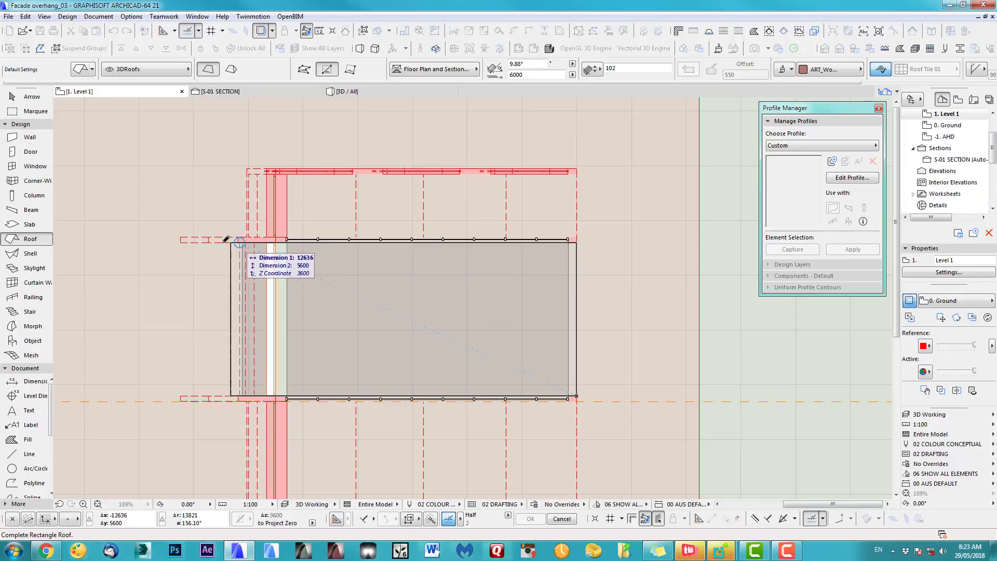
{"action": "left_click", "coordinate": [209, 239]}
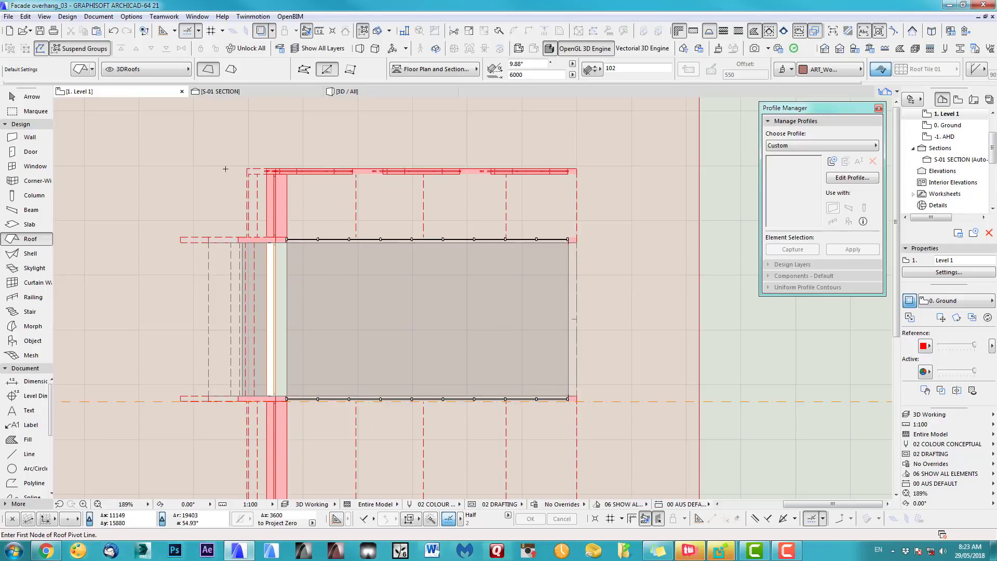
{"action": "key", "text": "F3"}
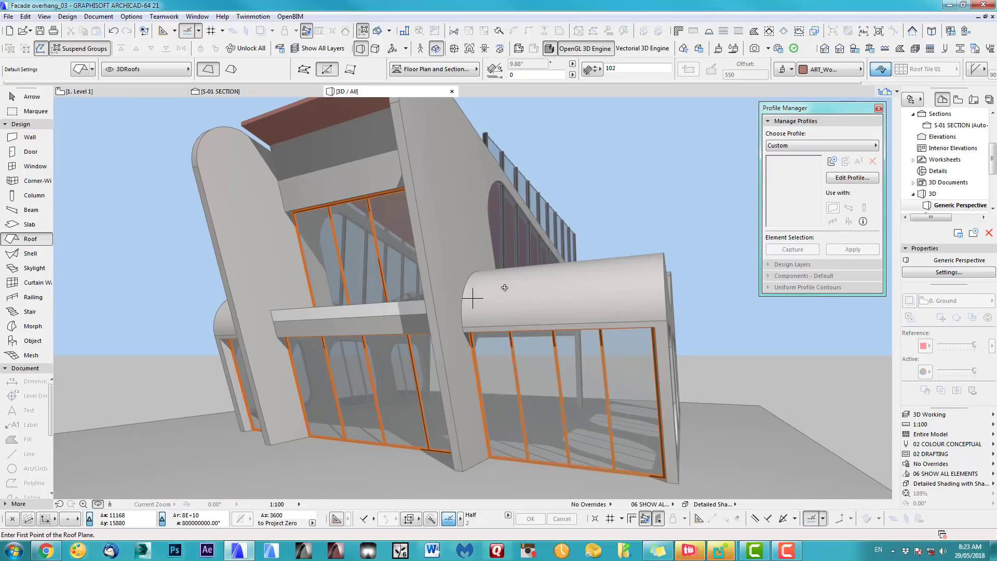
Lower the roof in 3D from its lower-end corner onto the side wall's top edge, to a pivot elevation of about 5755 mm
{"action": "middle_click_drag", "start_coordinate": [519, 237], "coordinate": [71, 98], "text": "shift"}
{"action": "left_click", "coordinate": [26, 96]}
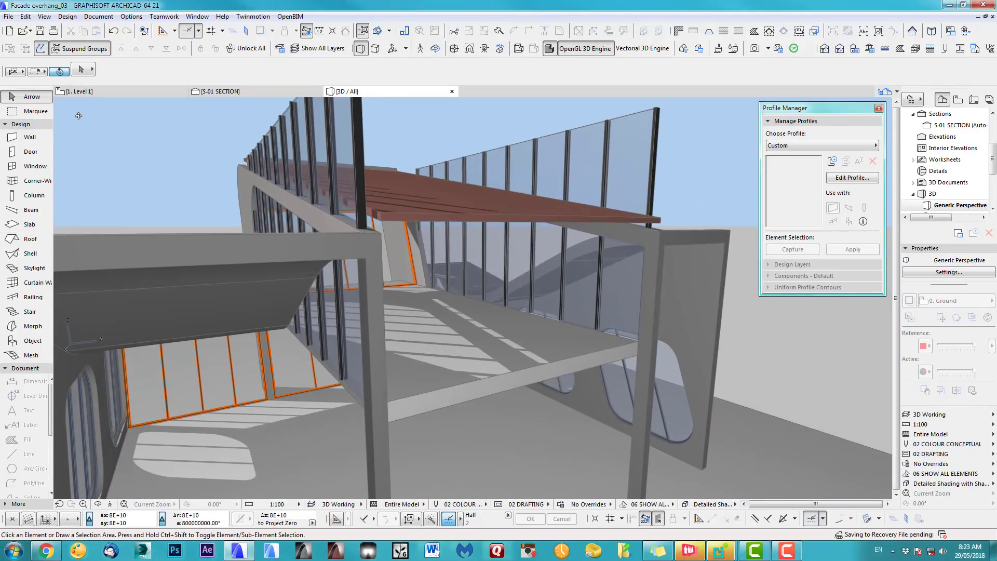
{"action": "left_click", "coordinate": [387, 217]}
{"action": "left_click", "coordinate": [380, 213]}
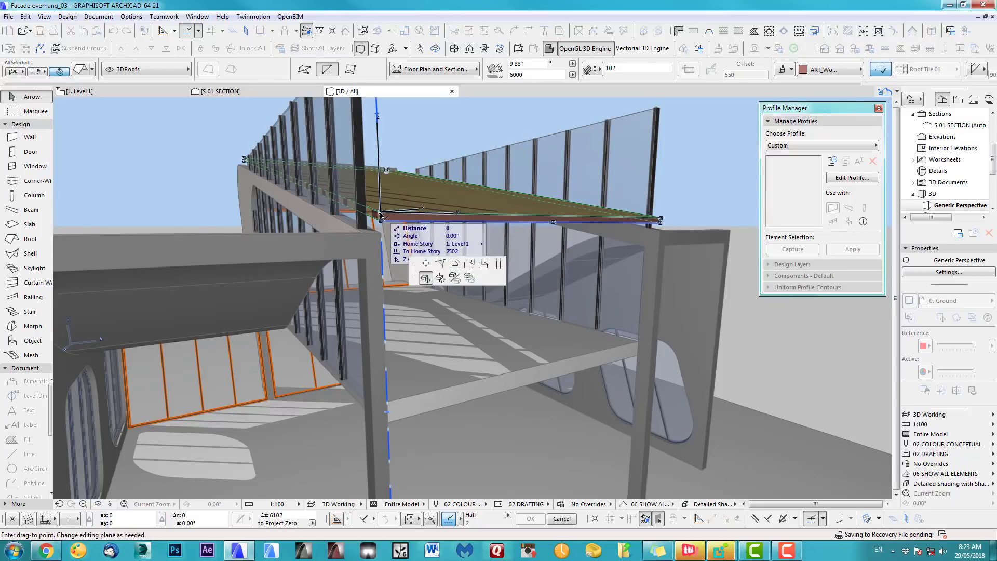
{"action": "left_click", "coordinate": [383, 236]}
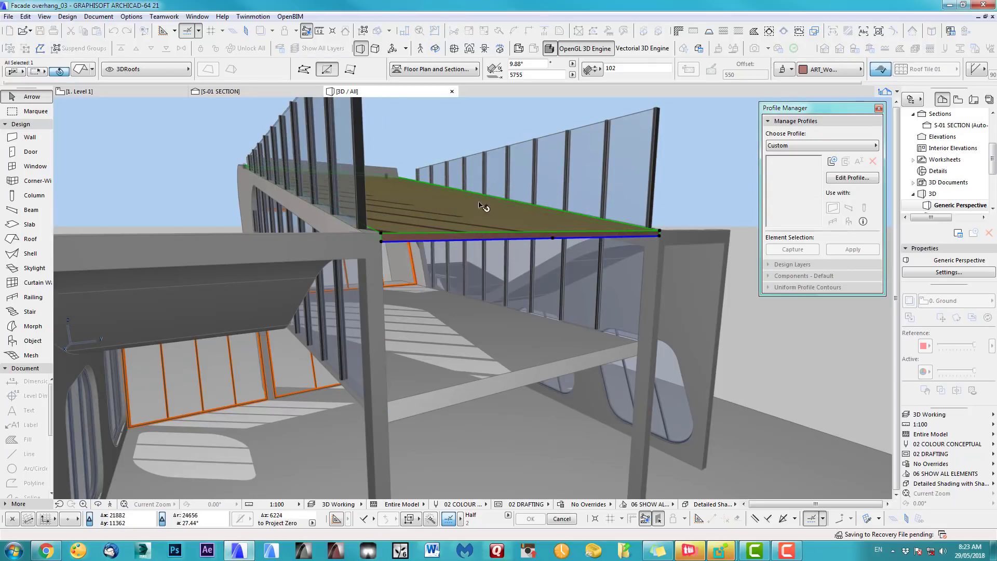
{"action": "middle_click_drag", "start_coordinate": [383, 236], "coordinate": [484, 324], "text": "shift"}
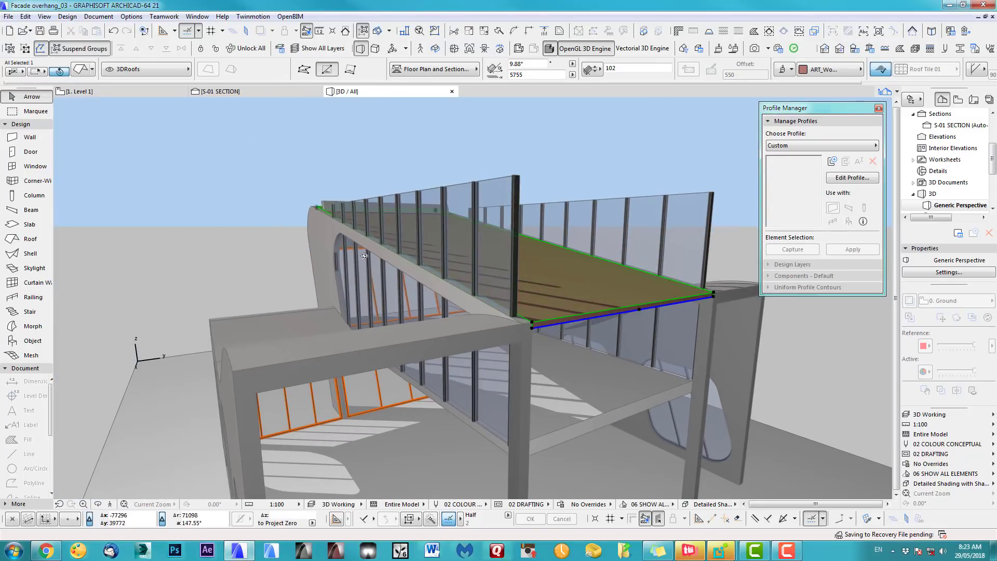
Trim the tall sloping front wall with the roof, using the roof from the current selection
{"action": "middle_click_drag", "start_coordinate": [364, 256], "coordinate": [288, 332], "text": "shift"}
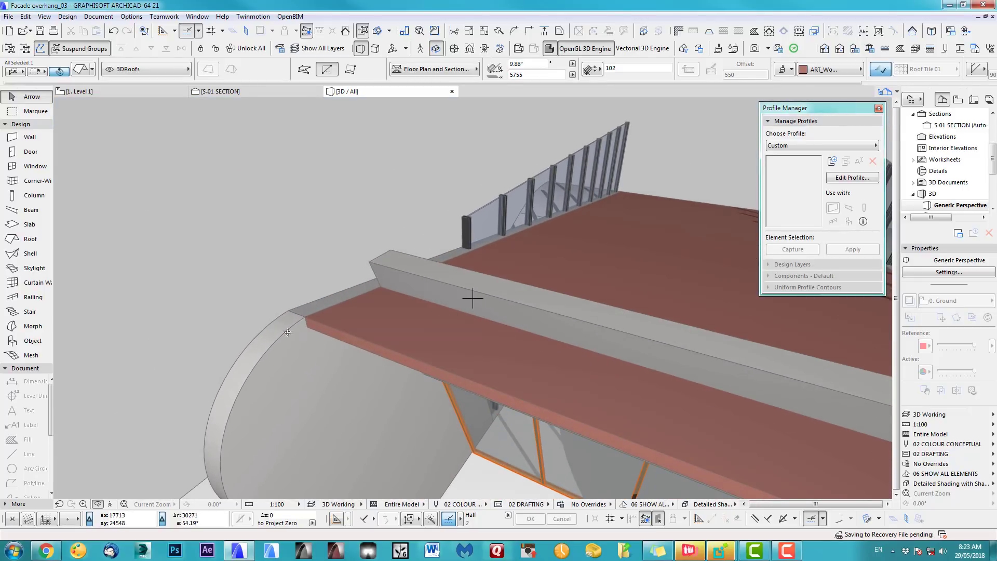
{"action": "middle_click_drag", "start_coordinate": [413, 335], "coordinate": [516, 342], "text": "shift"}
{"action": "left_click", "coordinate": [374, 244]}
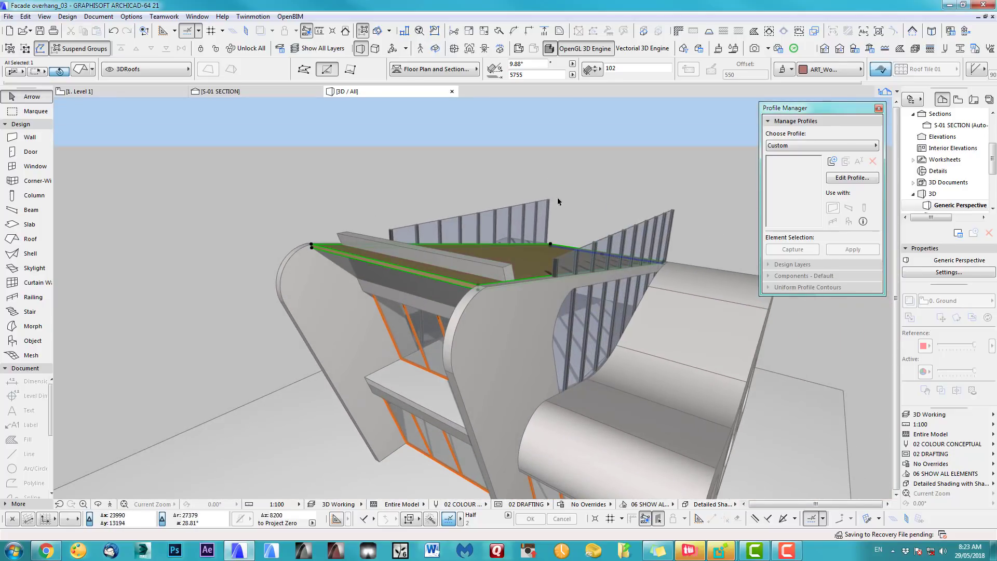
{"action": "left_click", "coordinate": [599, 162]}
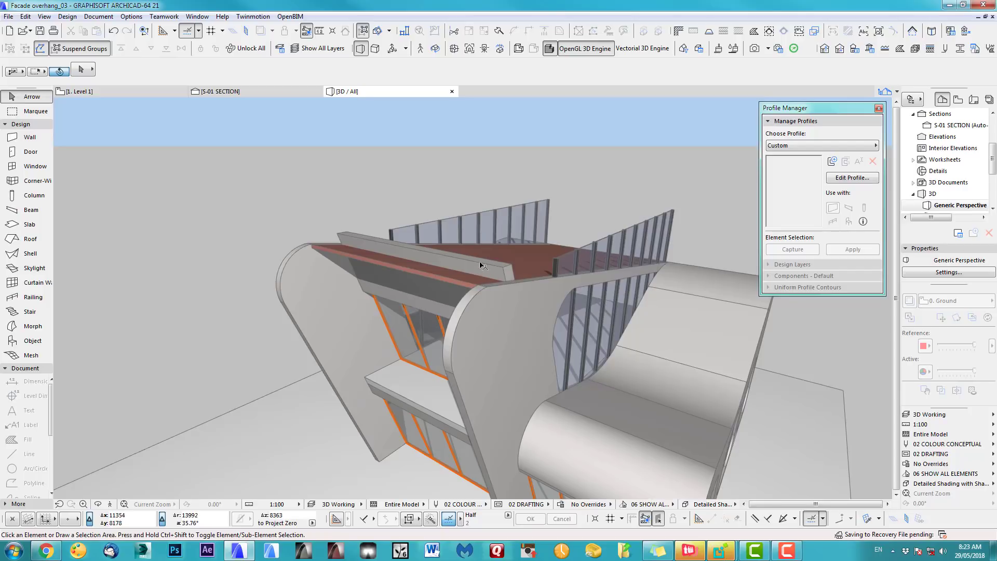
{"action": "left_click", "coordinate": [457, 281]}
{"action": "left_click", "coordinate": [457, 281], "text": "shift"}
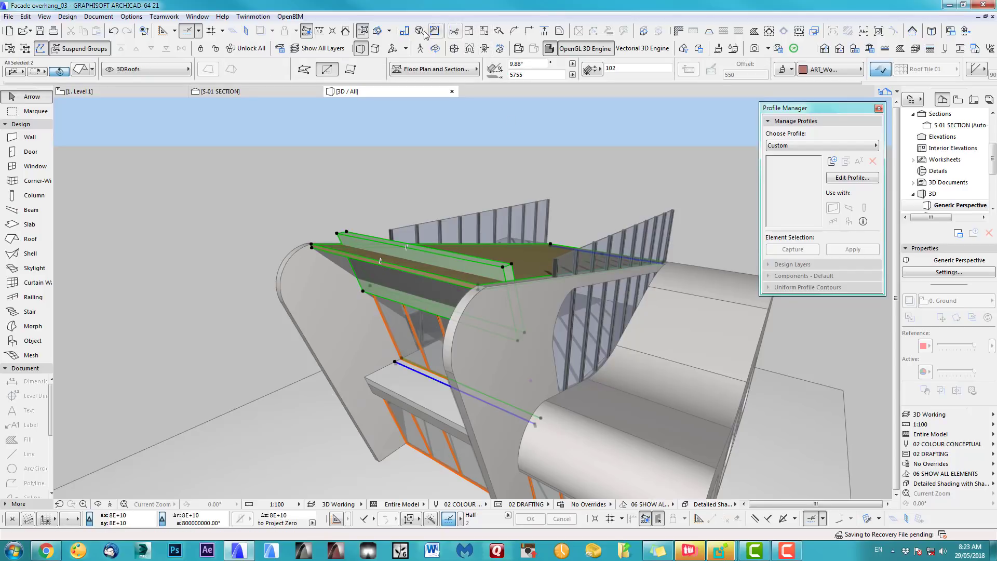
{"action": "left_click", "coordinate": [337, 33]}
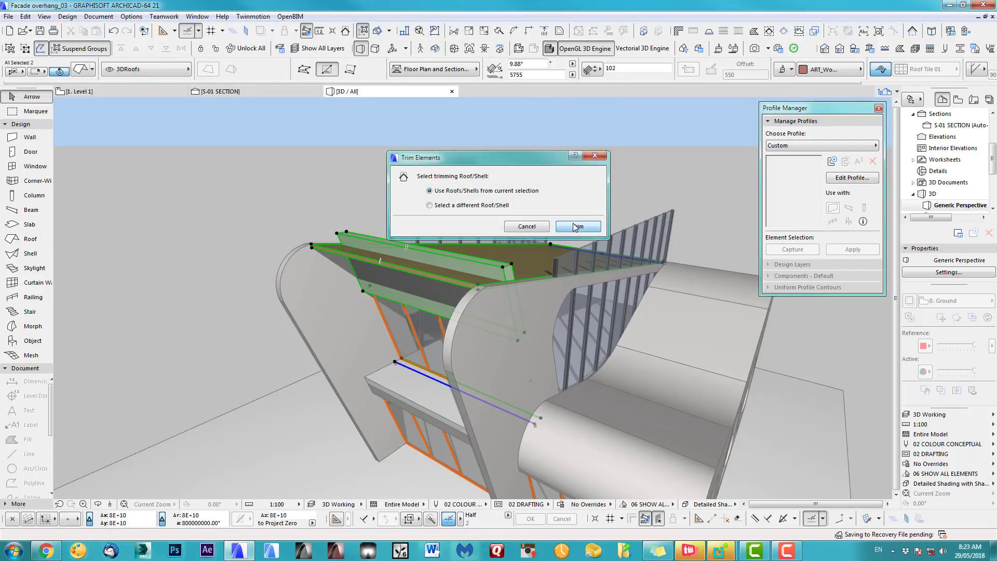
{"action": "left_click", "coordinate": [579, 227]}
{"action": "left_click", "coordinate": [606, 202]}
Set the roof thickness to 200 mm and lower the roof until its top corner meets the side wall, pivot elevation about 5658 mm
{"action": "middle_click_drag", "start_coordinate": [548, 319], "coordinate": [471, 240]}
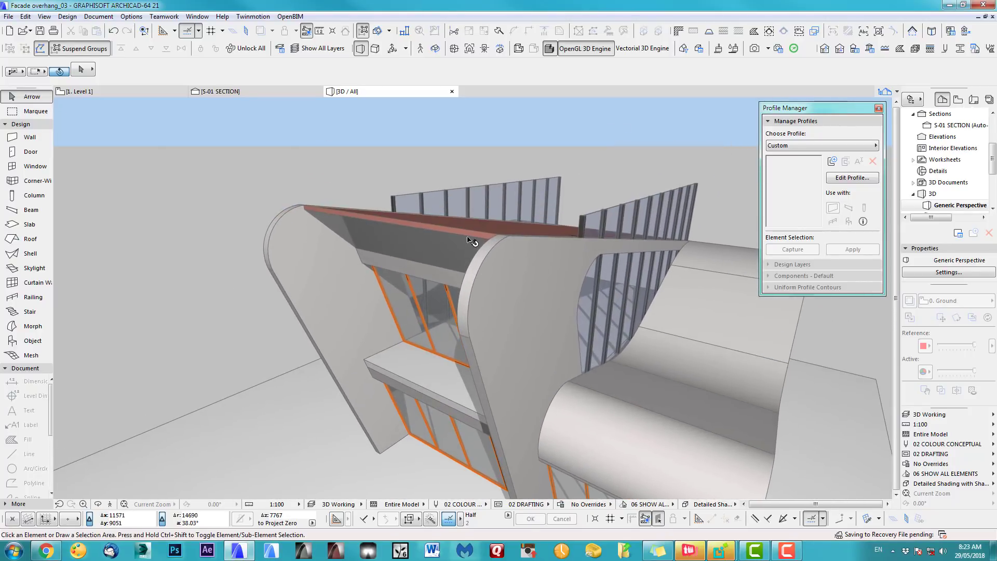
{"action": "left_click", "coordinate": [469, 235]}
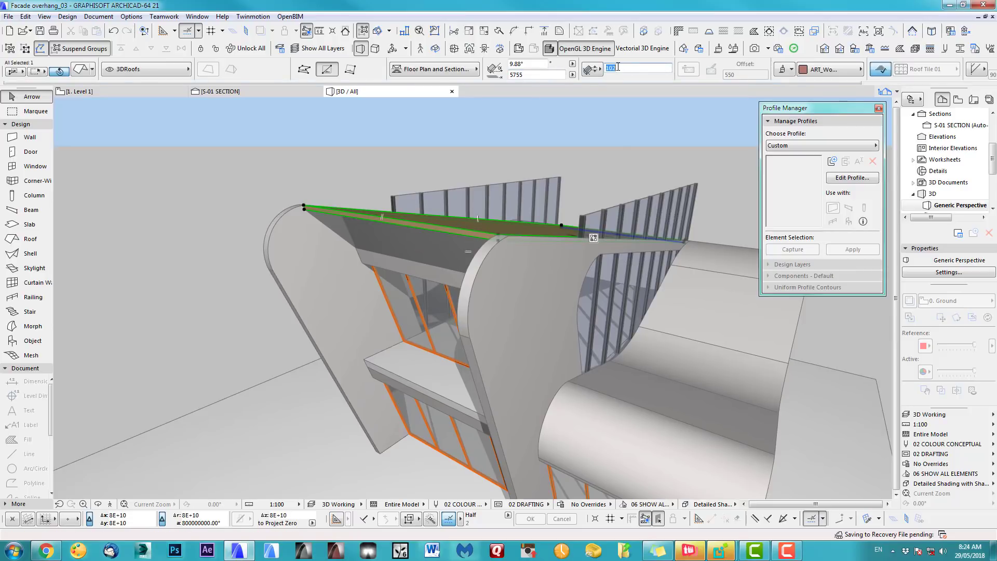
{"action": "key", "text": "Return"}
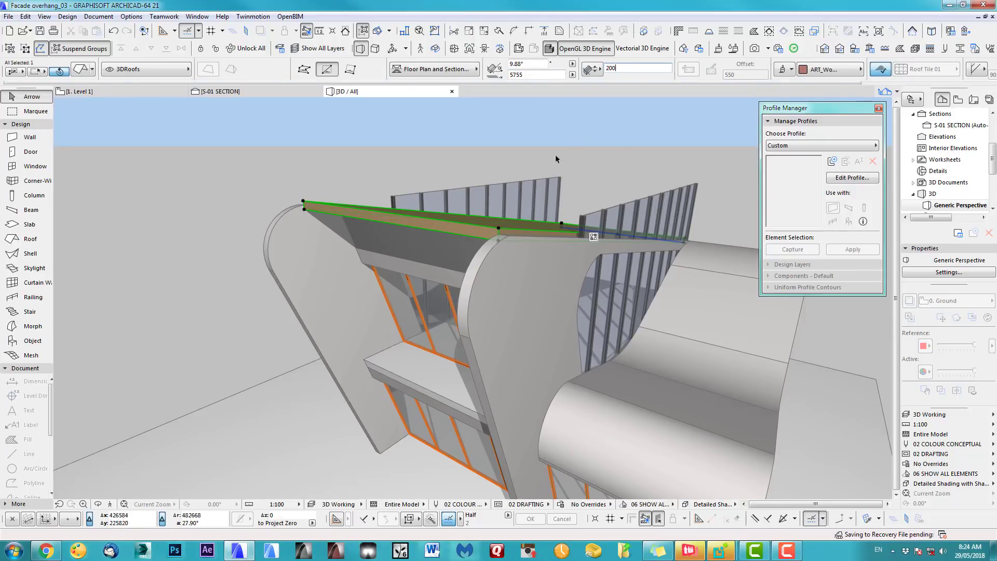
{"action": "left_click", "coordinate": [499, 229]}
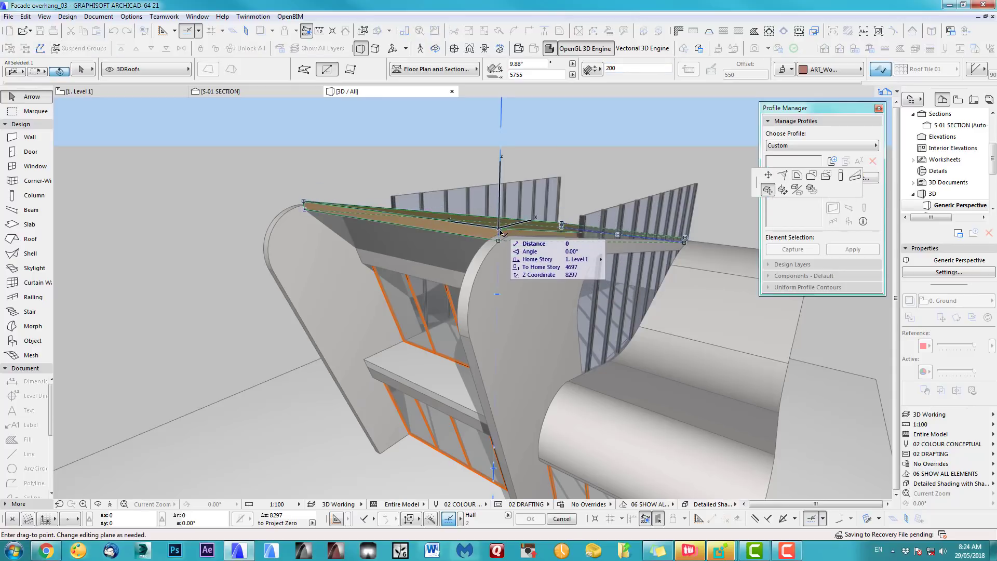
{"action": "left_click", "coordinate": [499, 236]}
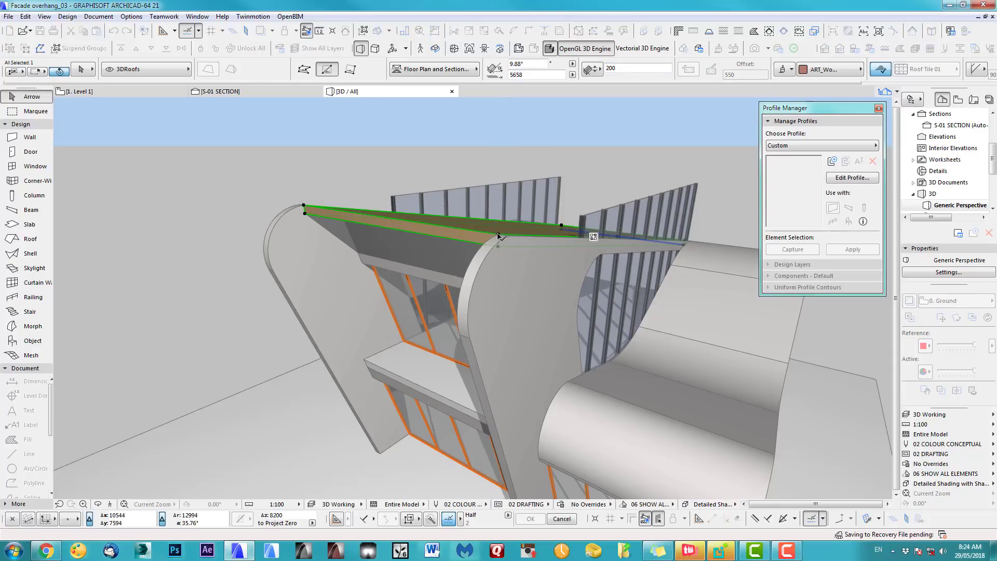
Trim the front wall again with the thickened, lowered roof
{"action": "left_click", "coordinate": [456, 263], "text": "shift"}
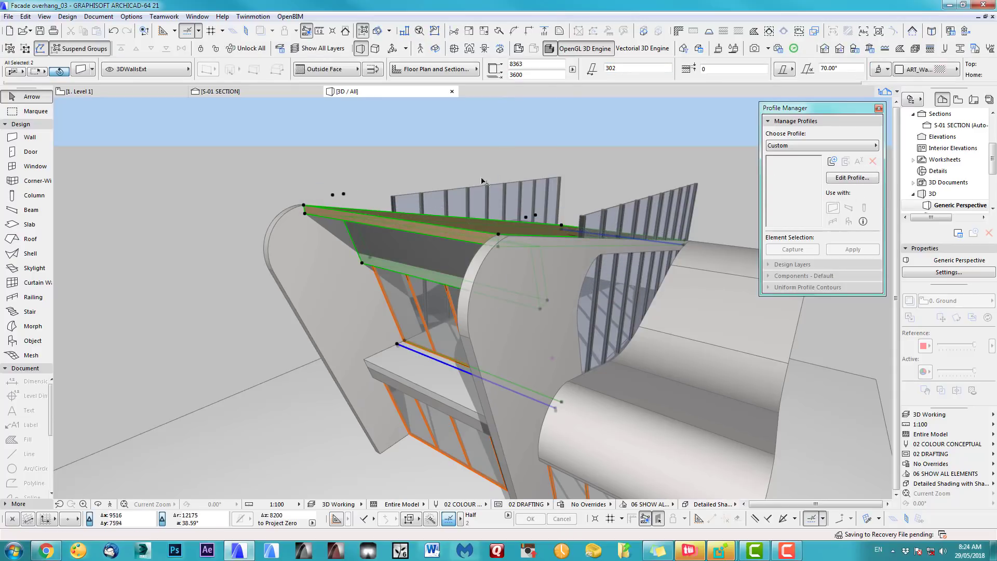
{"action": "left_click", "coordinate": [344, 31]}
{"action": "left_click", "coordinate": [579, 226]}
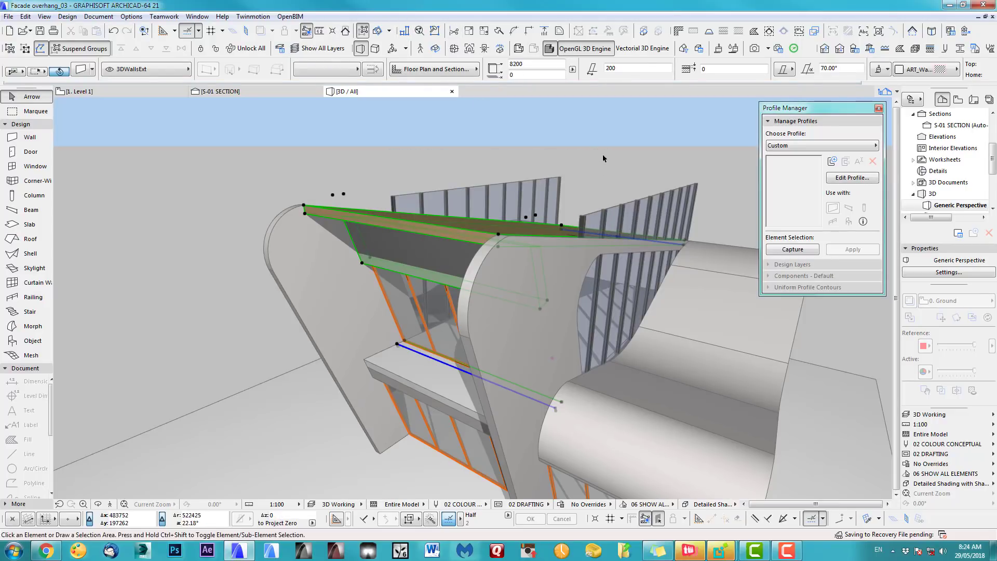
{"action": "left_click", "coordinate": [602, 158]}
{"action": "middle_click_drag", "start_coordinate": [602, 158], "coordinate": [592, 322], "text": "shift"}
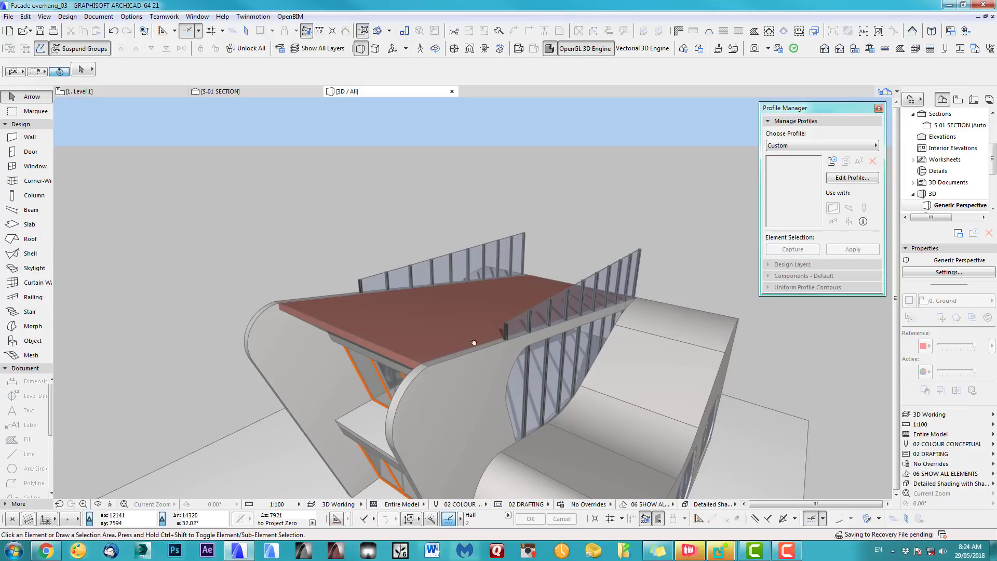
{"action": "middle_click_drag", "start_coordinate": [473, 343], "coordinate": [468, 204], "text": "shift"}
On the Level 1 plan, copy the roof beyond the upper side wall and stretch the copy's lower edge past the lower side wall
{"action": "key", "text": "F2"}
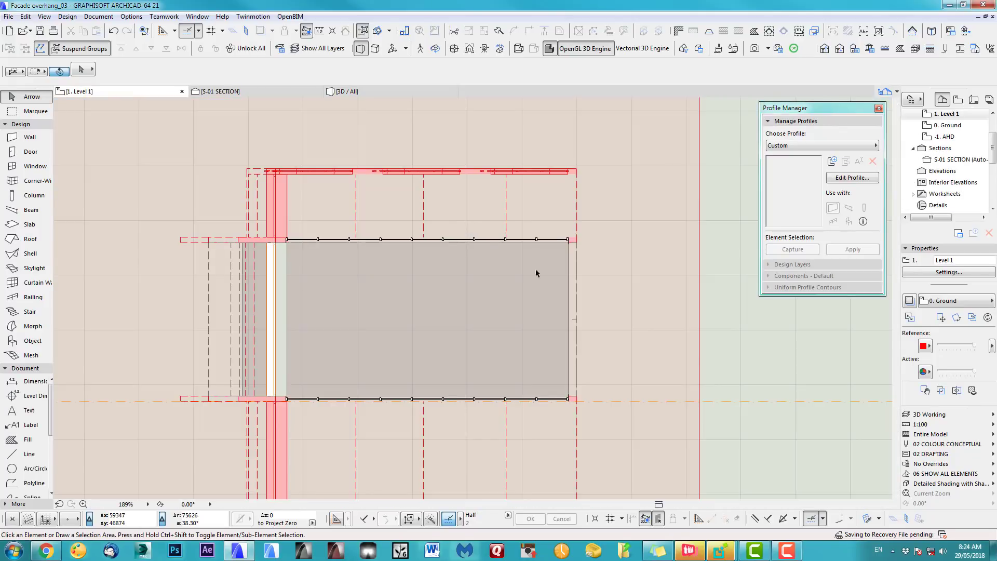
{"action": "left_click", "coordinate": [487, 360]}
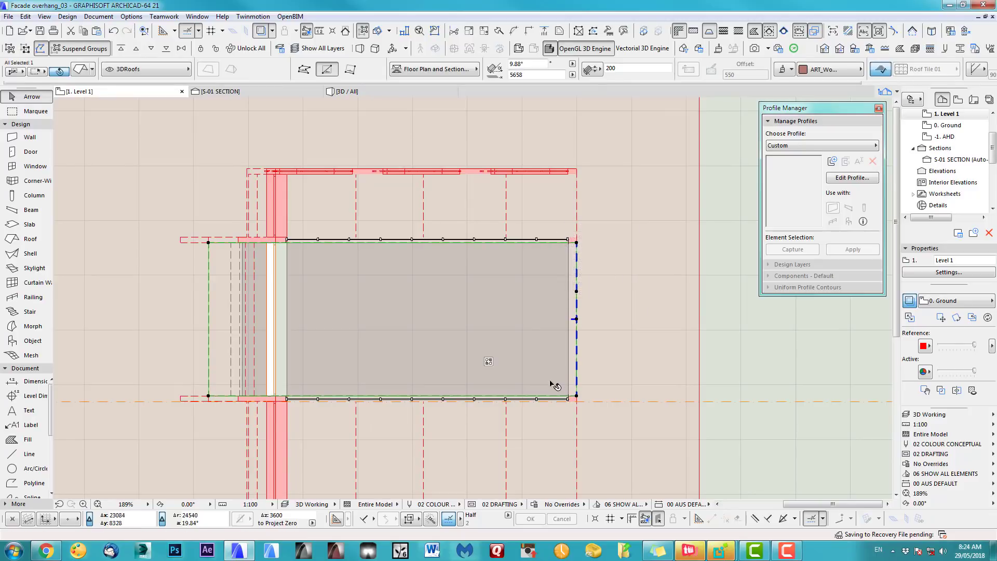
{"action": "key", "text": "ctrl+shift+d"}
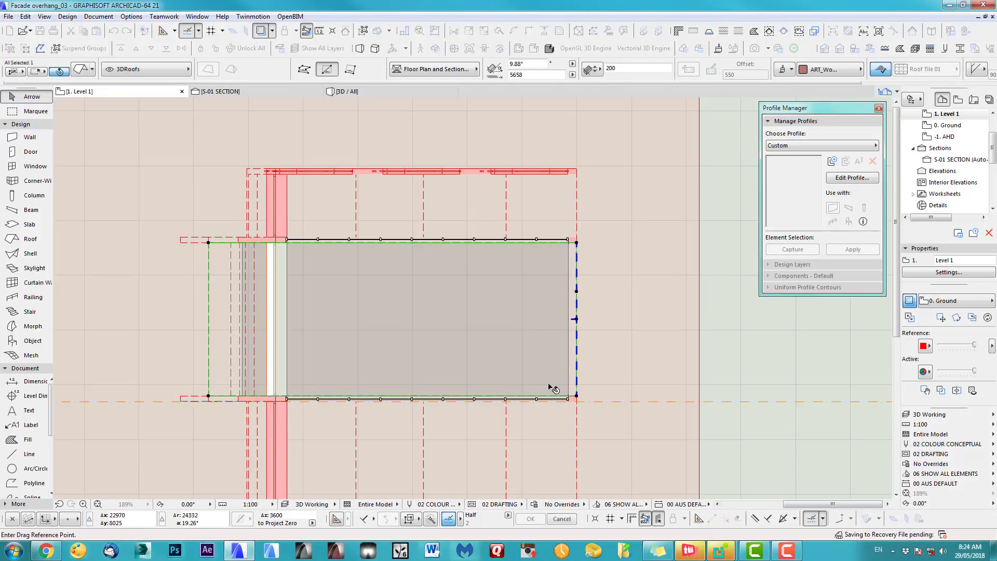
{"action": "left_click", "coordinate": [576, 243]}
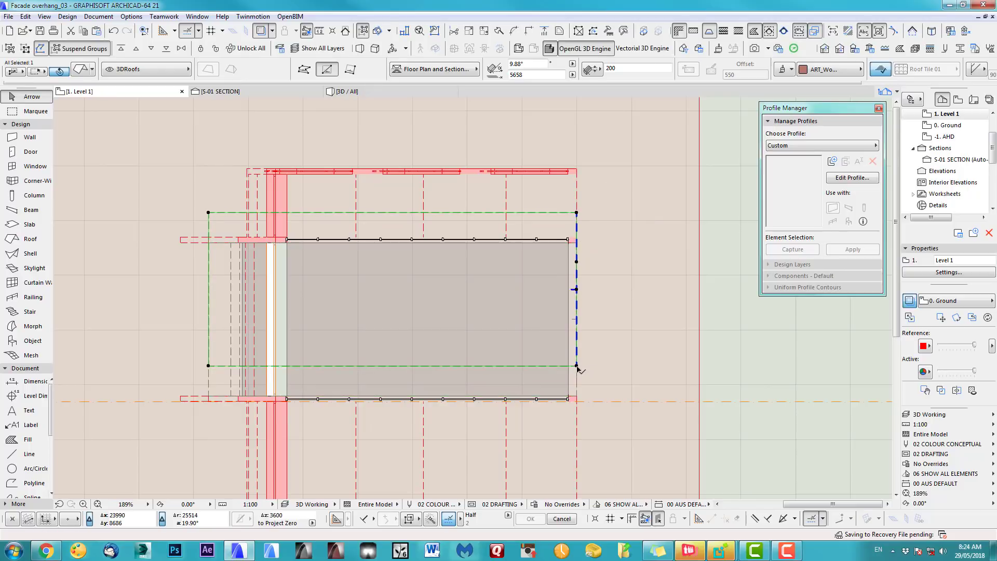
{"action": "left_click", "coordinate": [577, 365]}
{"action": "key", "text": "Escape"}
{"action": "left_click", "coordinate": [553, 365]}
{"action": "left_click", "coordinate": [557, 414]}
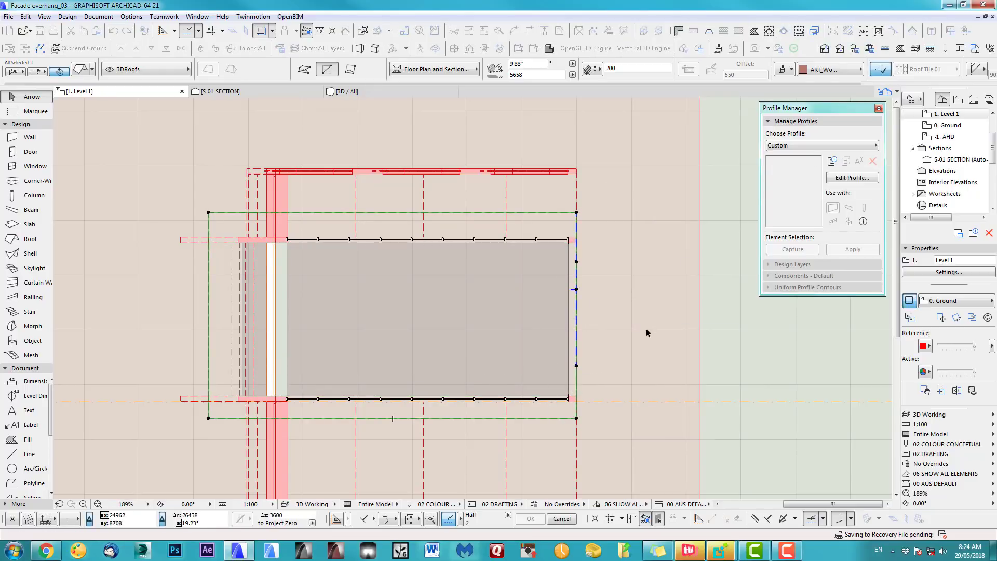
Assign the widened roof copy to the 3D Cutting Elements layer and show the model in 3D
{"action": "left_click", "coordinate": [164, 70]}
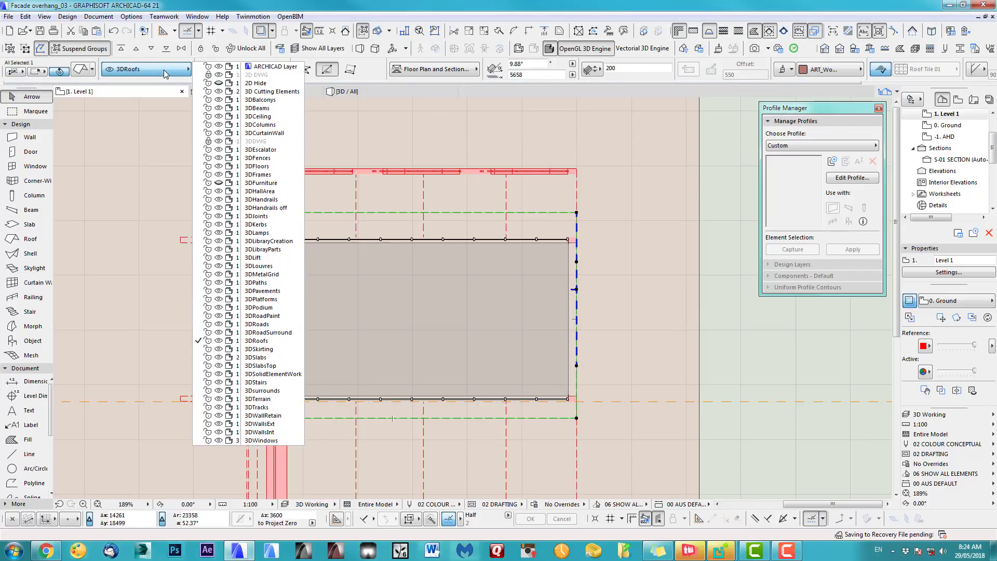
{"action": "left_click", "coordinate": [270, 92]}
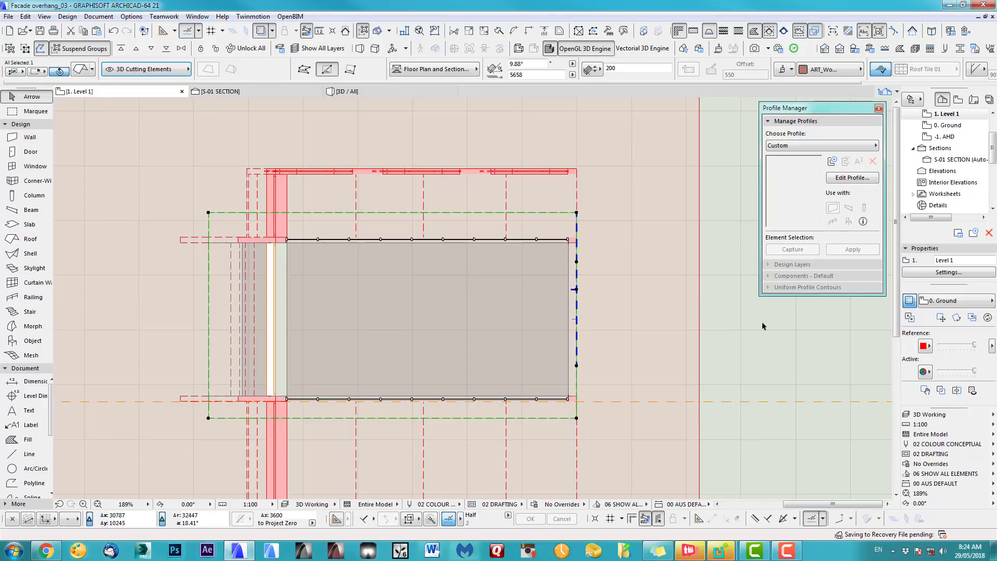
{"action": "key", "text": "Escape"}
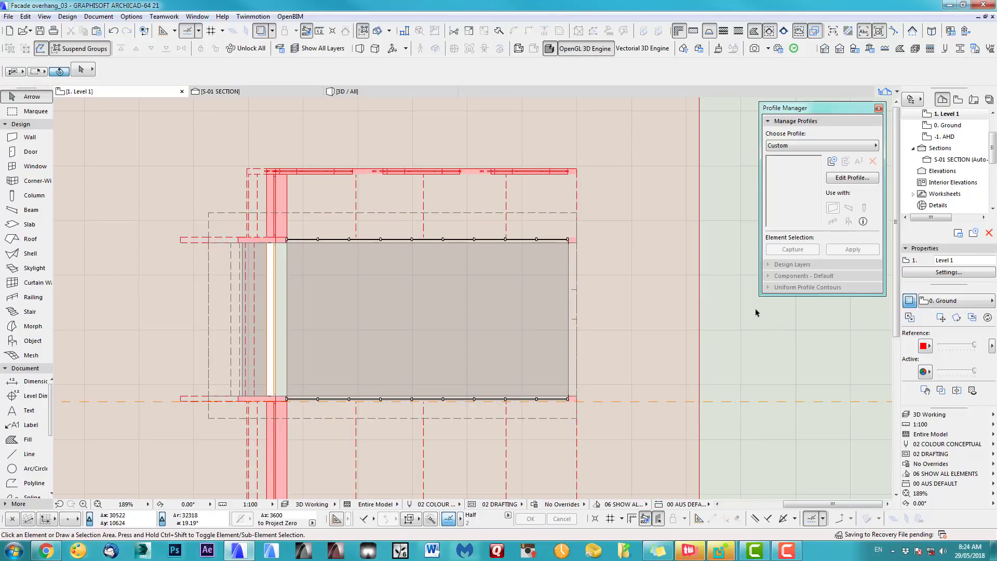
{"action": "key", "text": "F3"}
{"action": "middle_click_drag", "start_coordinate": [523, 318], "coordinate": [478, 337], "text": "shift"}
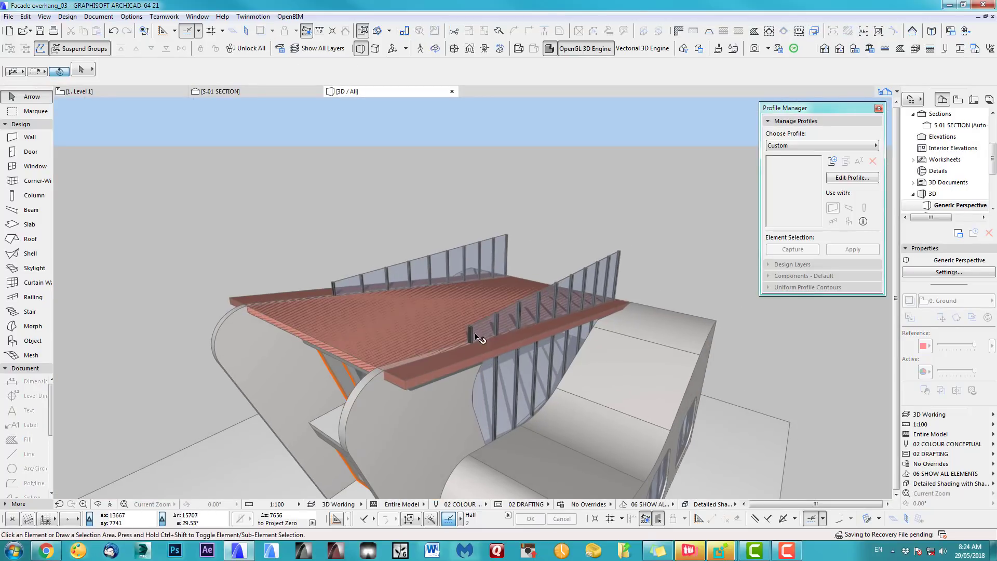
Start Solid Element Operations and set the two side curtain walls as the target elements
{"action": "left_click", "coordinate": [67, 16]}
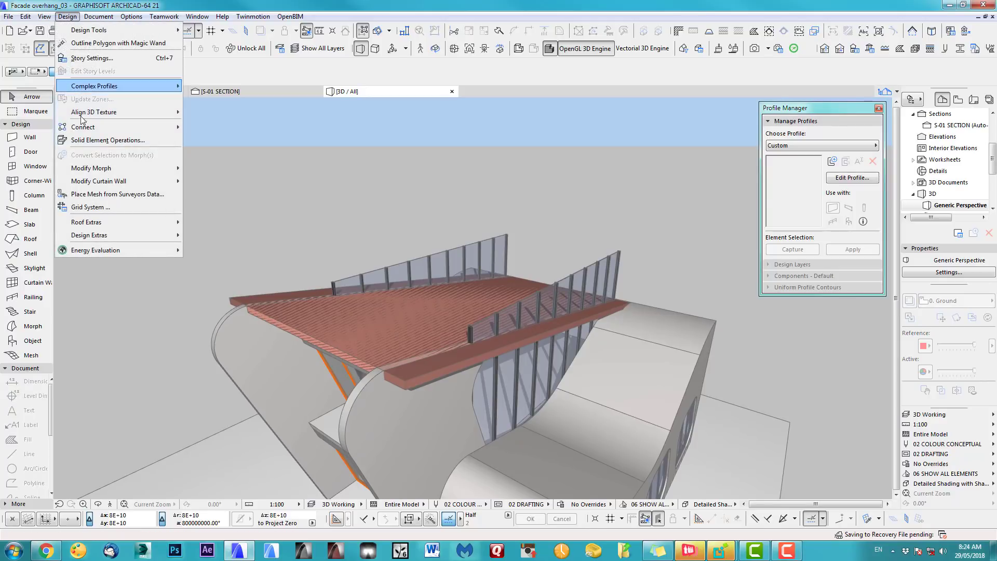
{"action": "left_click", "coordinate": [87, 140]}
{"action": "middle_click_drag", "start_coordinate": [465, 229], "coordinate": [520, 231], "text": "shift"}
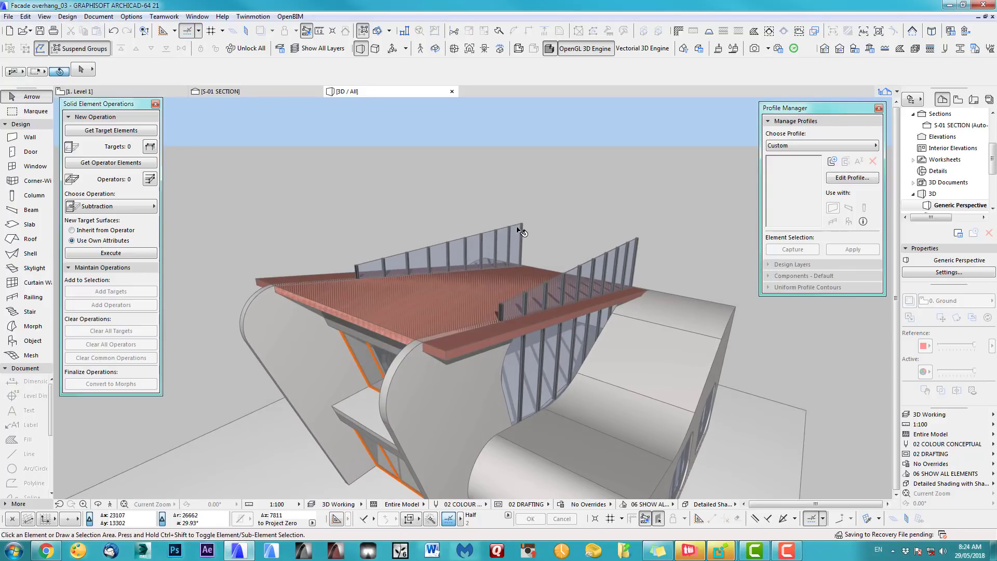
{"action": "left_click", "coordinate": [521, 229]}
{"action": "left_click", "coordinate": [639, 248], "text": "shift"}
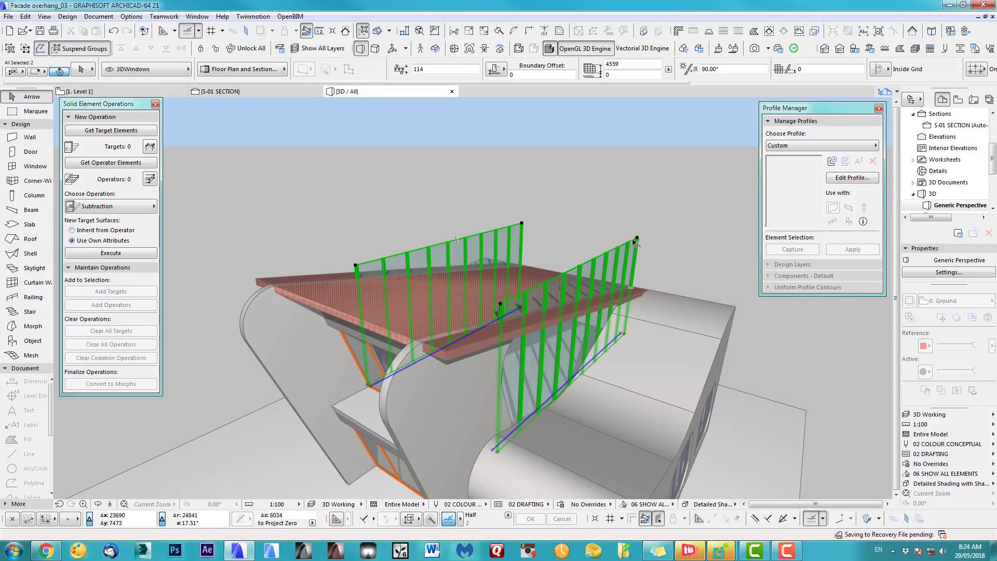
{"action": "left_click", "coordinate": [118, 135]}
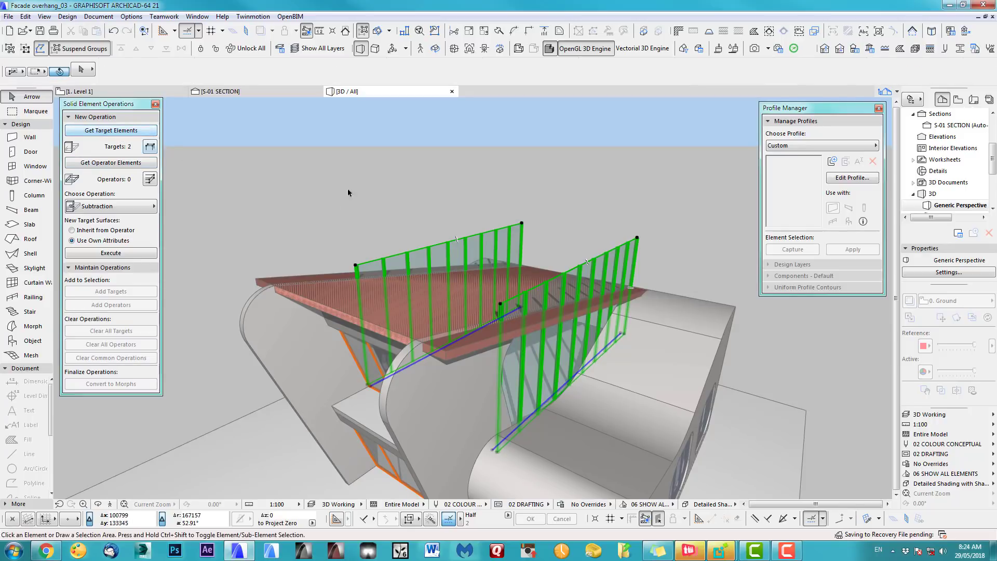
Try subtracting the widened roof copy from both curtain walls with downward extrusion, and undo the operation
{"action": "left_click", "coordinate": [449, 355]}
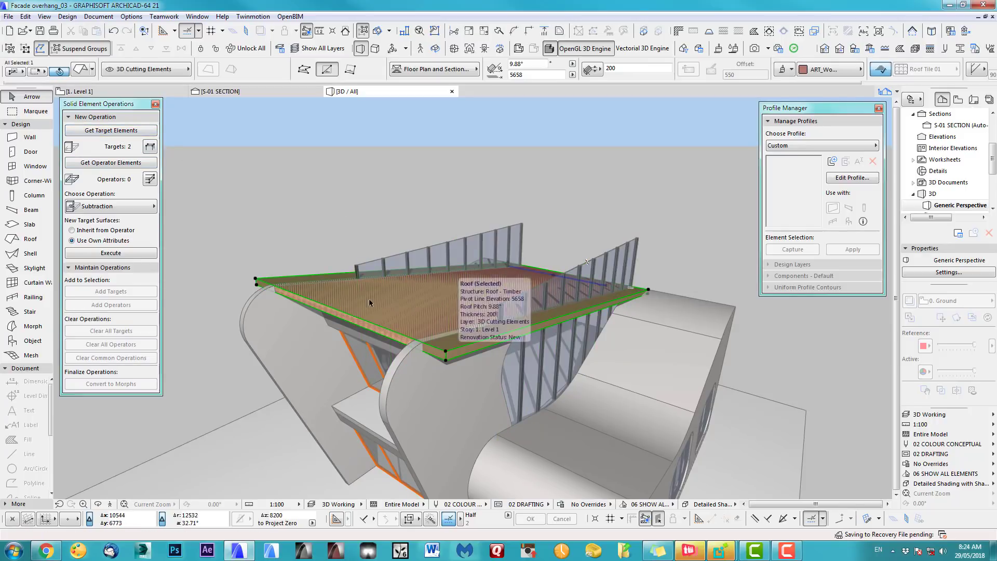
{"action": "left_click", "coordinate": [125, 163]}
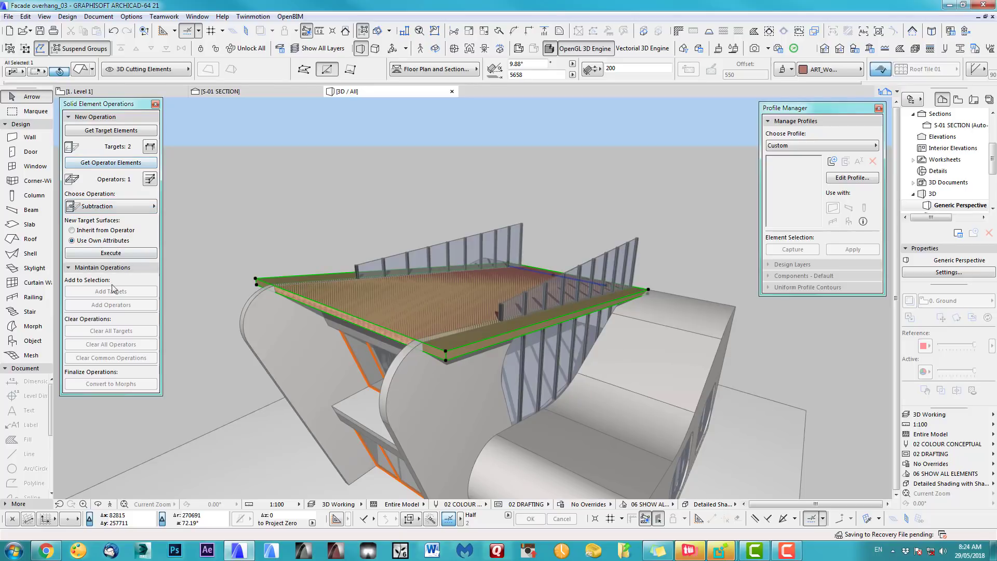
{"action": "left_click", "coordinate": [121, 208]}
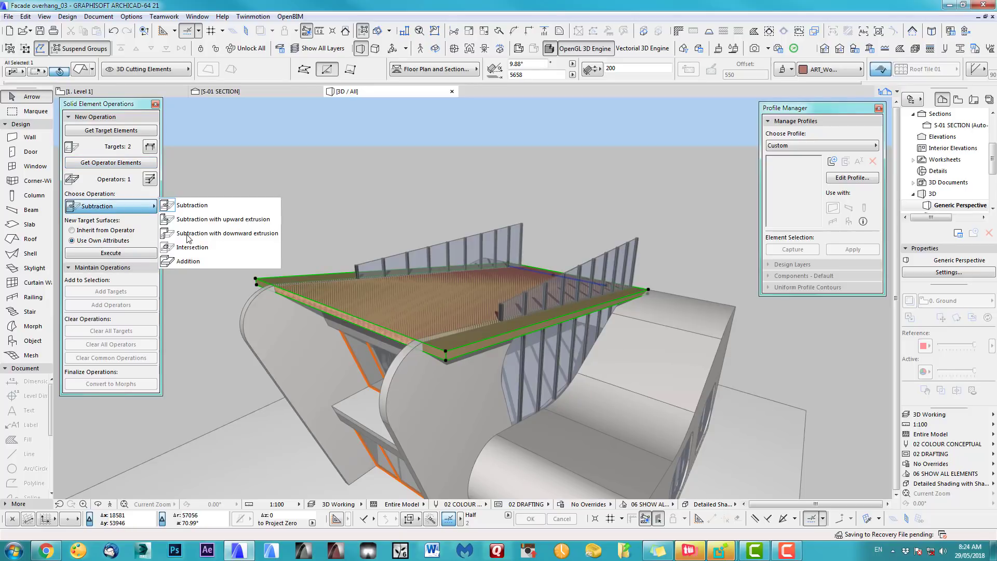
{"action": "left_click", "coordinate": [229, 234]}
{"action": "left_click", "coordinate": [129, 254]}
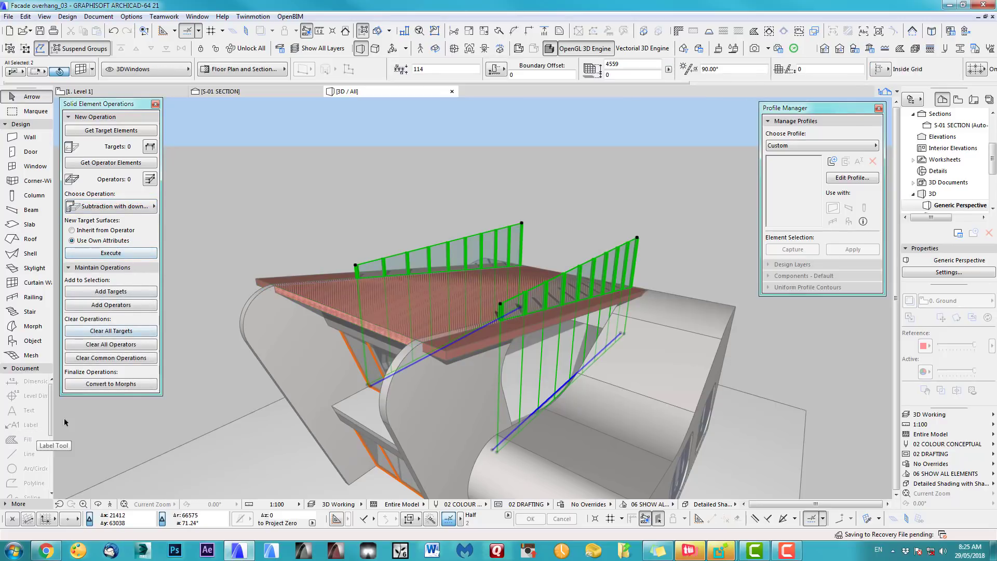
{"action": "left_click", "coordinate": [113, 32]}
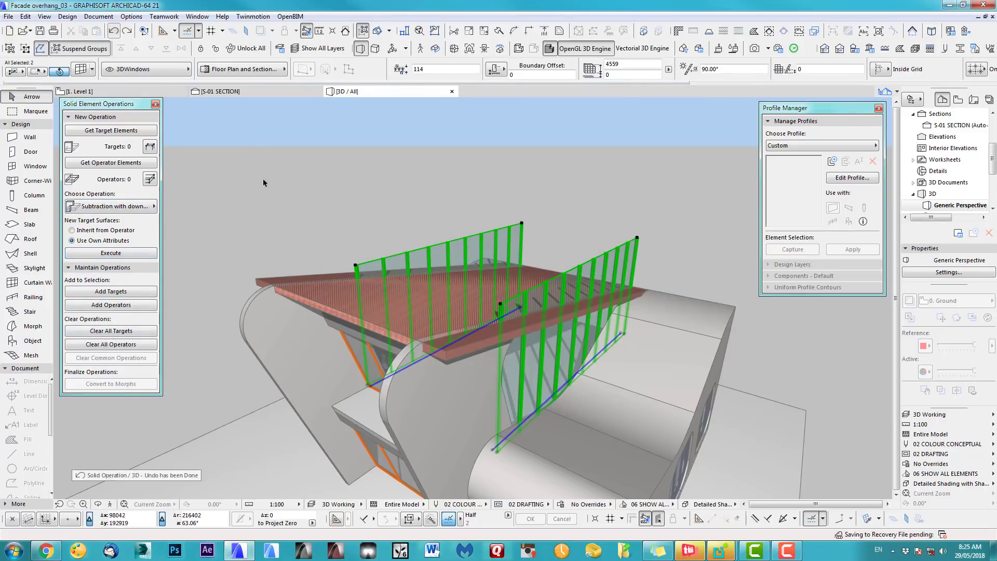
Subtract the widened roof copy from the two side curtain walls with upward extrusion
{"action": "left_click", "coordinate": [120, 130]}
{"action": "left_click", "coordinate": [258, 282]}
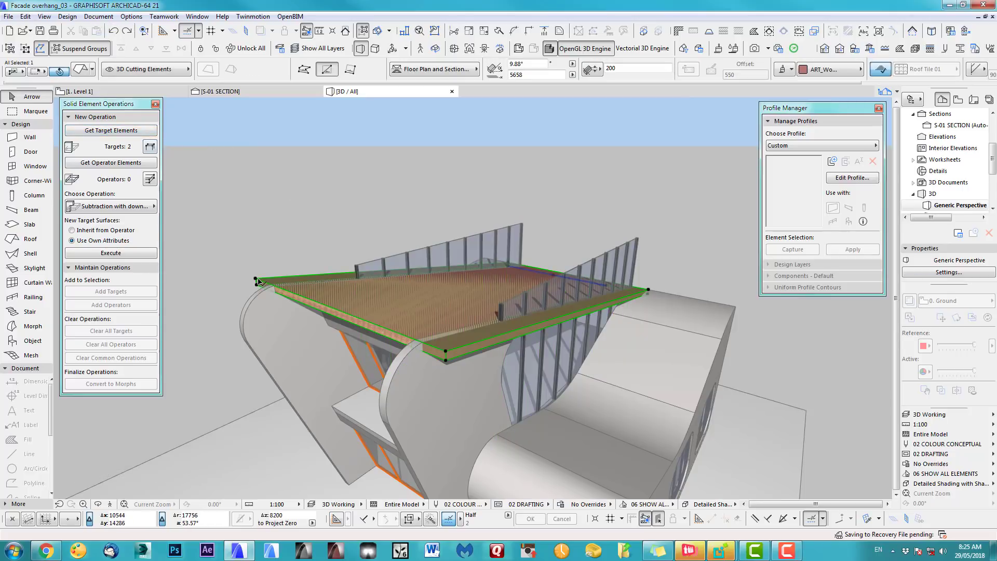
{"action": "left_click", "coordinate": [134, 167]}
{"action": "left_click", "coordinate": [121, 208]}
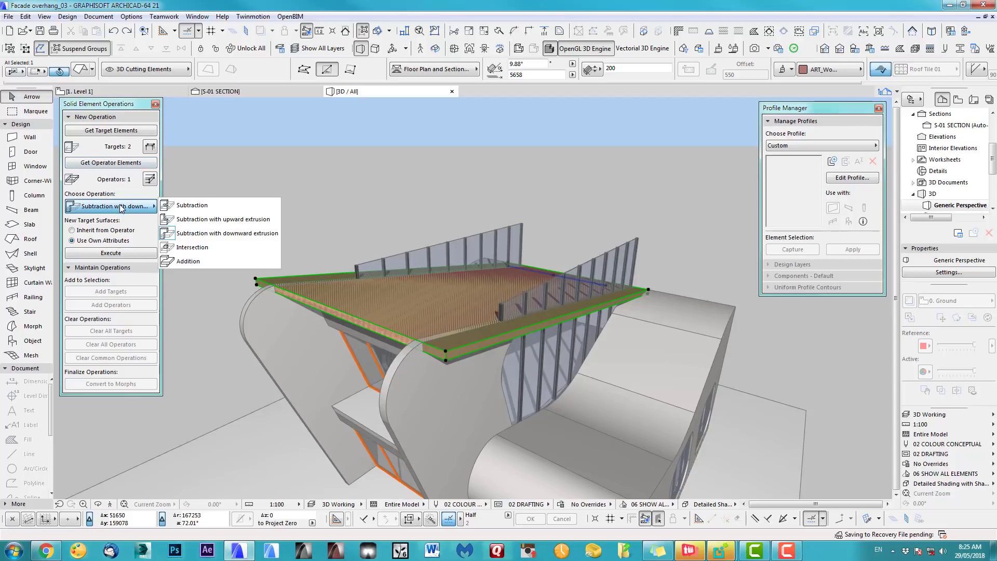
{"action": "left_click", "coordinate": [213, 220]}
{"action": "left_click", "coordinate": [137, 254]}
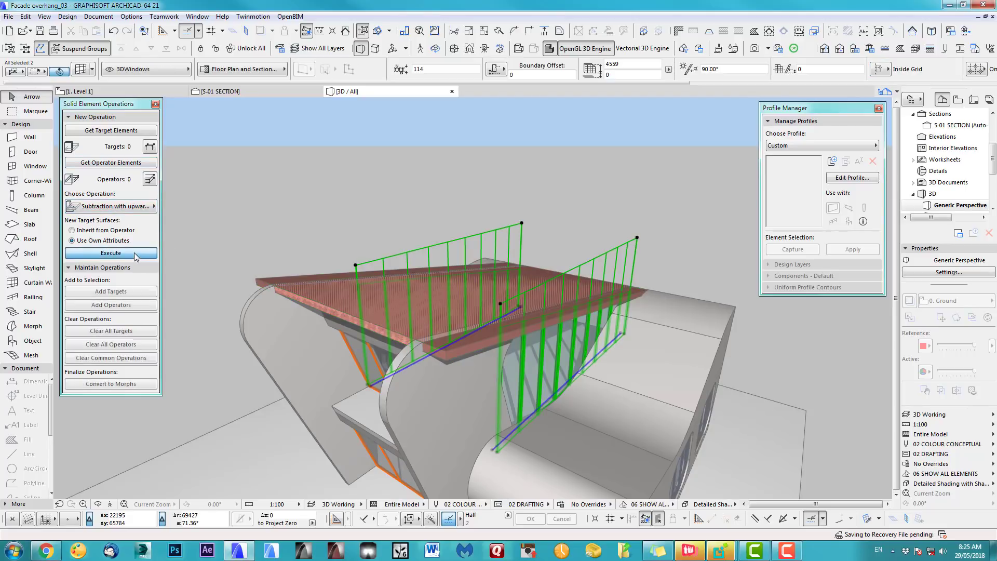
Show the model with the 3D Export layer combination and inspect the roof, trimmed side glazing and front overhang
{"action": "left_click", "coordinate": [359, 209]}
{"action": "middle_click_drag", "start_coordinate": [359, 210], "coordinate": [446, 318], "text": "shift"}
{"action": "left_click", "coordinate": [446, 318]}
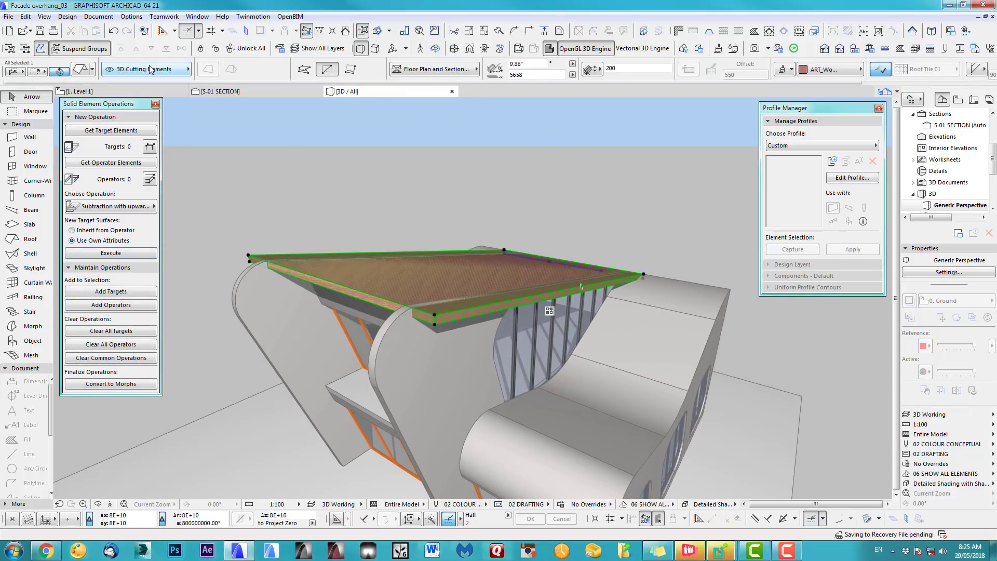
{"action": "left_click", "coordinate": [303, 154]}
{"action": "left_click", "coordinate": [930, 414]}
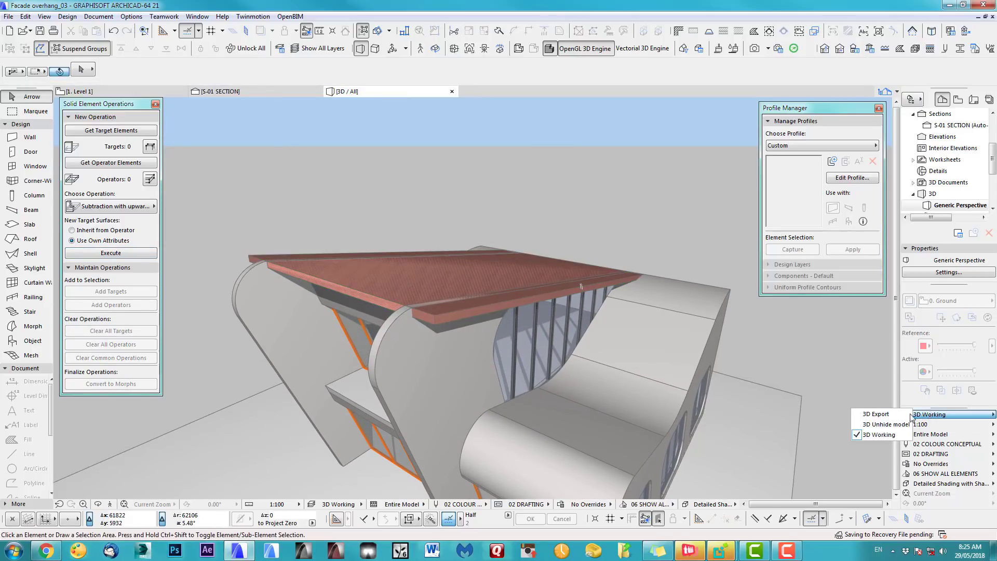
{"action": "left_click", "coordinate": [878, 413]}
{"action": "middle_click_drag", "start_coordinate": [502, 325], "coordinate": [547, 339], "text": "shift"}
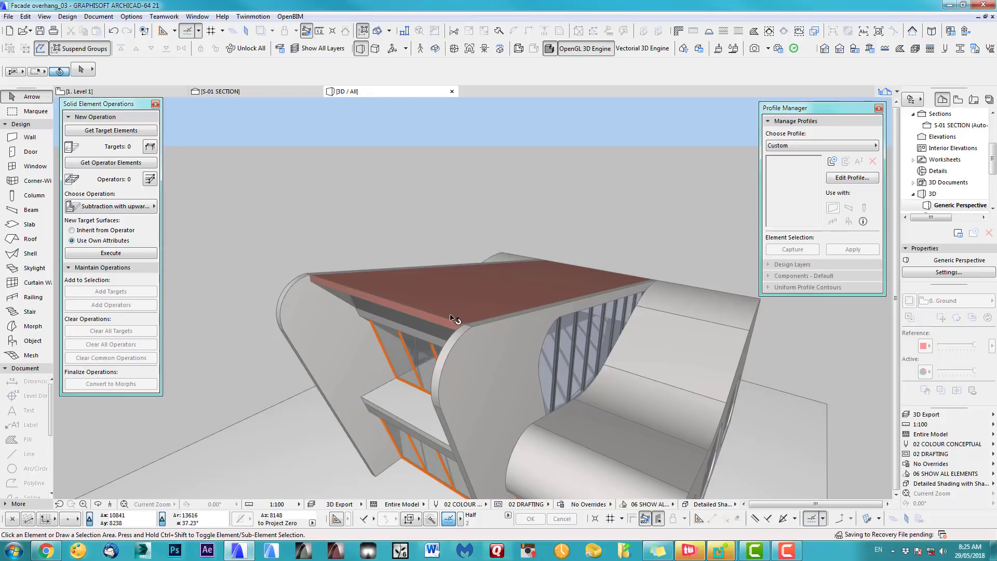
{"action": "middle_click_drag", "start_coordinate": [540, 351], "coordinate": [394, 248], "text": "shift"}
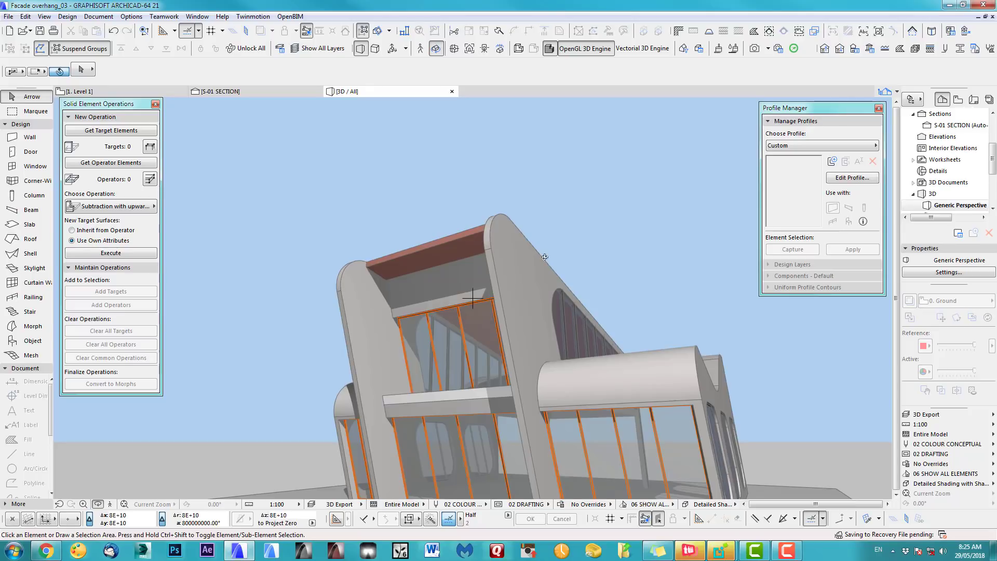
On the Level 1 plan, move the S-01 section line between the upper level's two side walls and open the section
{"action": "key", "text": "F2"}
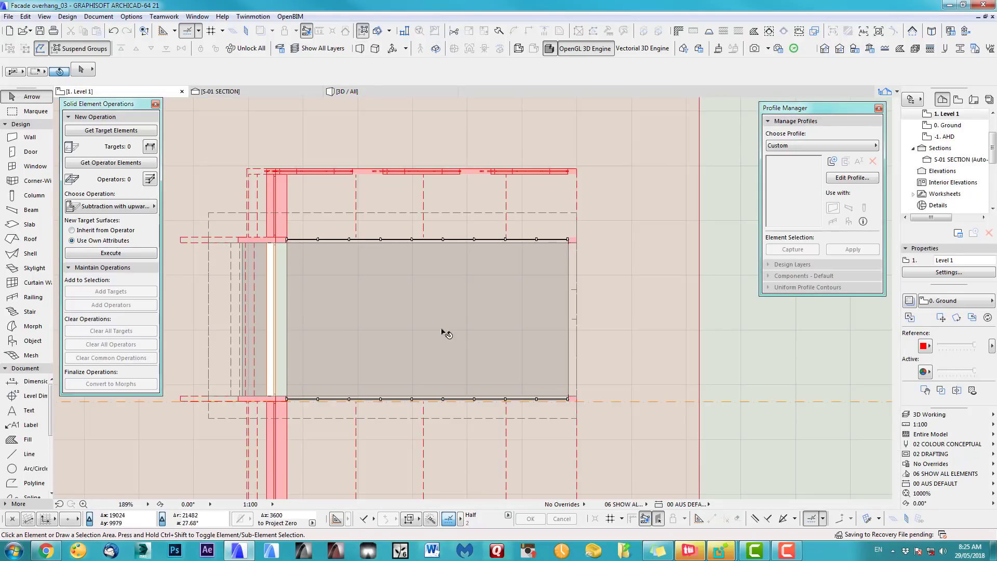
{"action": "scroll", "coordinate": [446, 334], "scroll_direction": "down", "scroll_amount": 3}
{"action": "left_click", "coordinate": [613, 362]}
{"action": "left_click_drag", "start_coordinate": [614, 362], "coordinate": [613, 323]}
{"action": "left_click", "coordinate": [215, 91]}
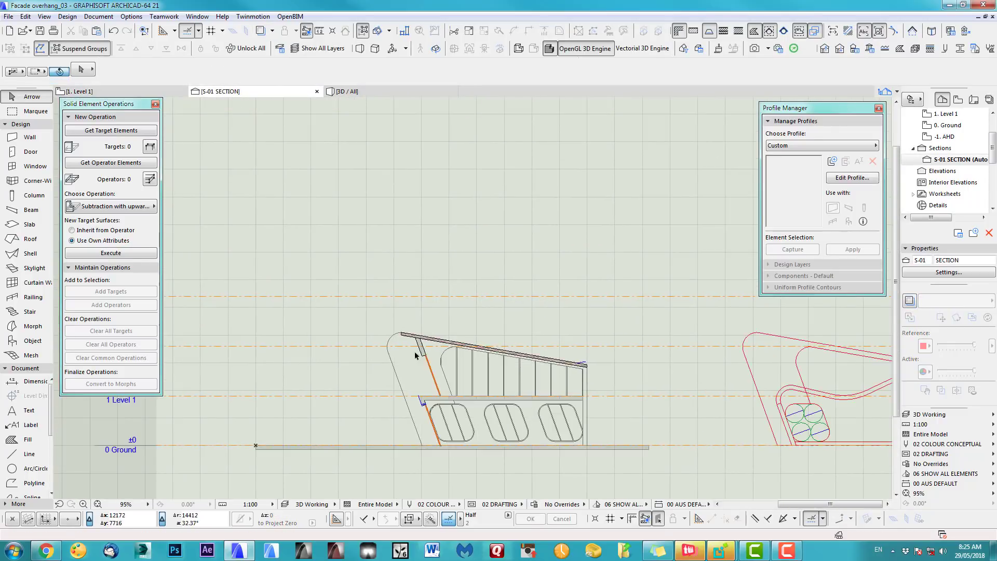
Draw a five-corner fill below the roof's front end, between the side wall's outer curve and the sloping front wall
{"action": "scroll", "coordinate": [414, 342], "scroll_direction": "up", "scroll_amount": 10}
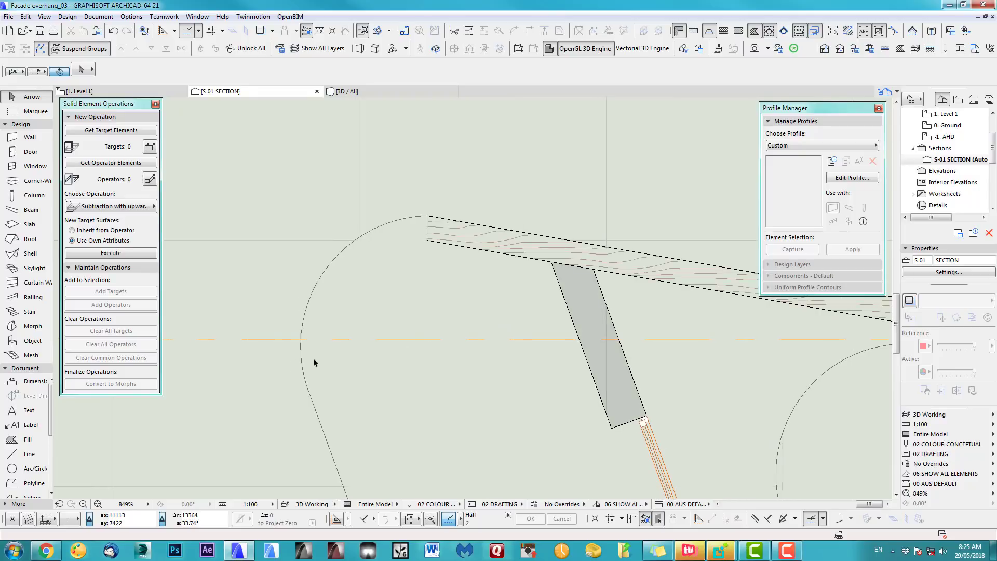
{"action": "left_click", "coordinate": [25, 440]}
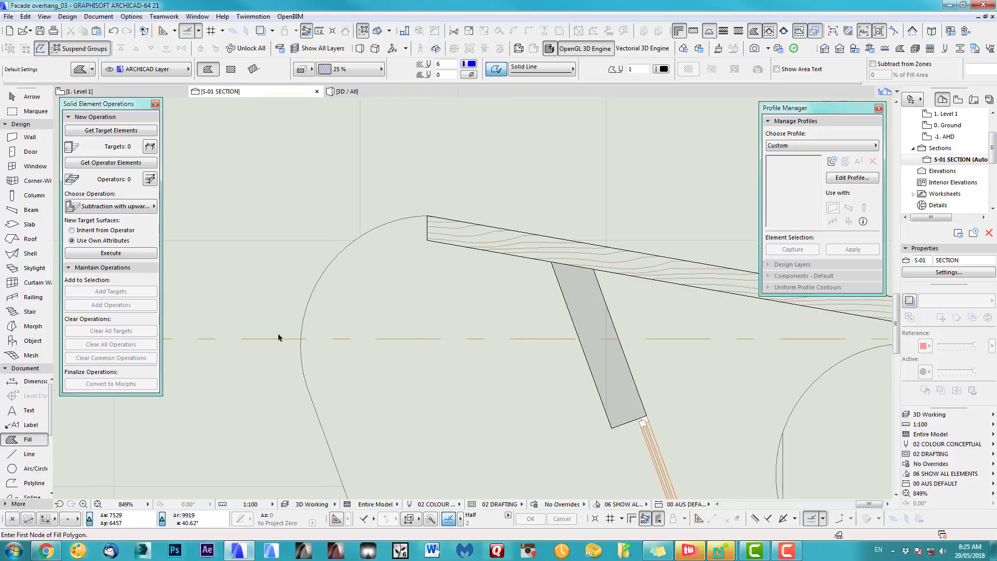
{"action": "left_click", "coordinate": [427, 216]}
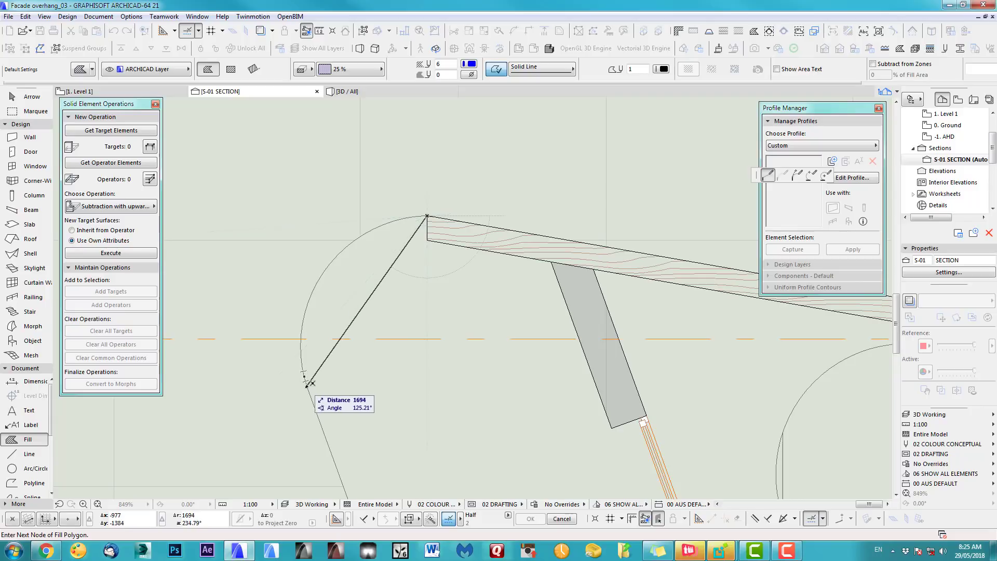
{"action": "left_click", "coordinate": [305, 375]}
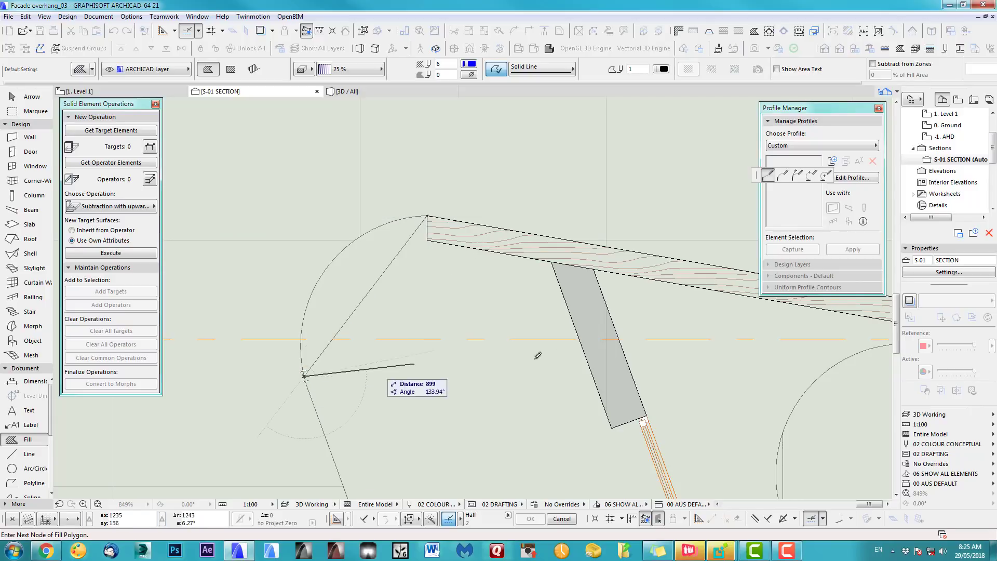
{"action": "left_click", "coordinate": [594, 374]}
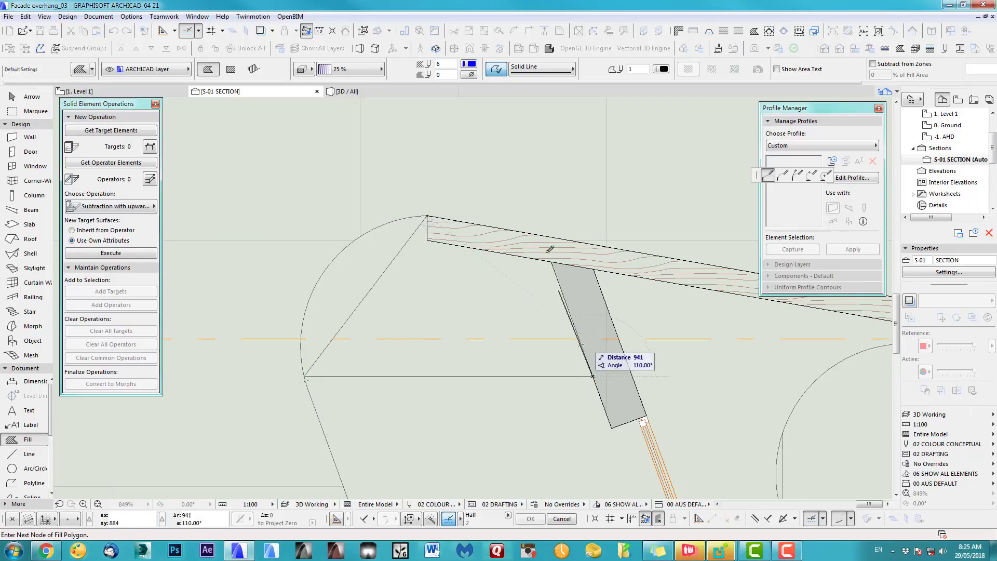
{"action": "left_click", "coordinate": [551, 262]}
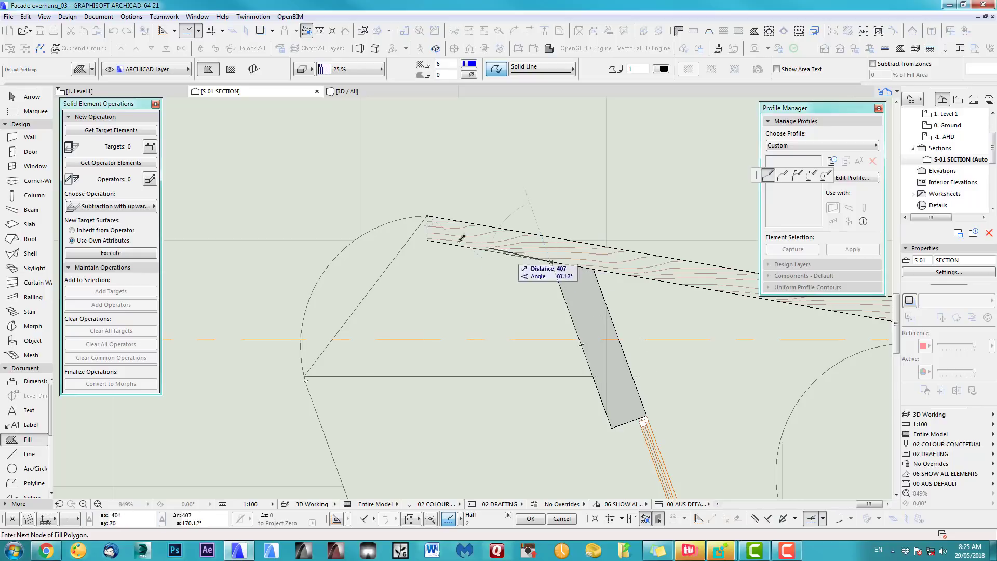
{"action": "left_click", "coordinate": [429, 238]}
Curve the fill's slanted outer edge to follow the side wall's rounded outline
{"action": "left_click", "coordinate": [407, 250]}
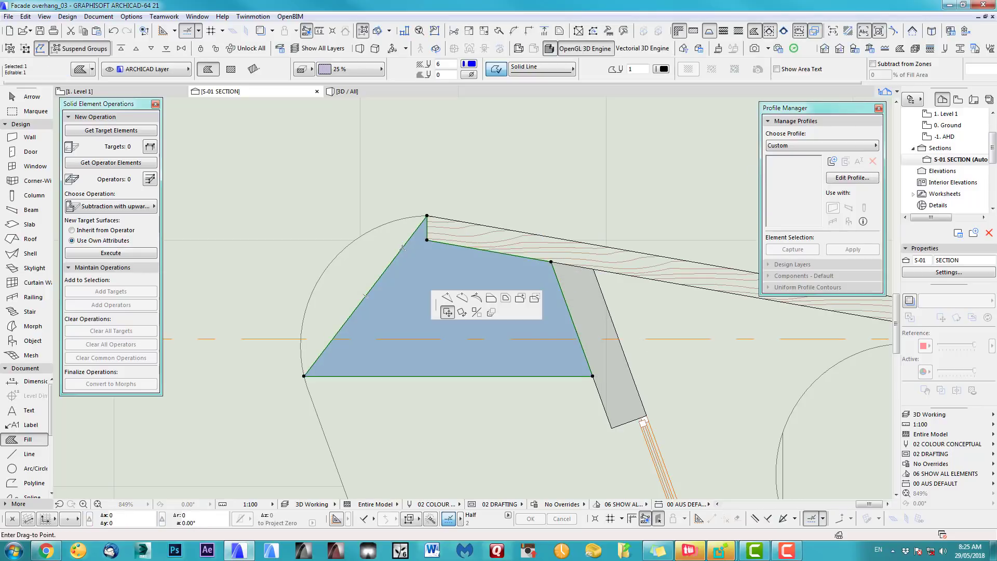
{"action": "left_click", "coordinate": [427, 298]}
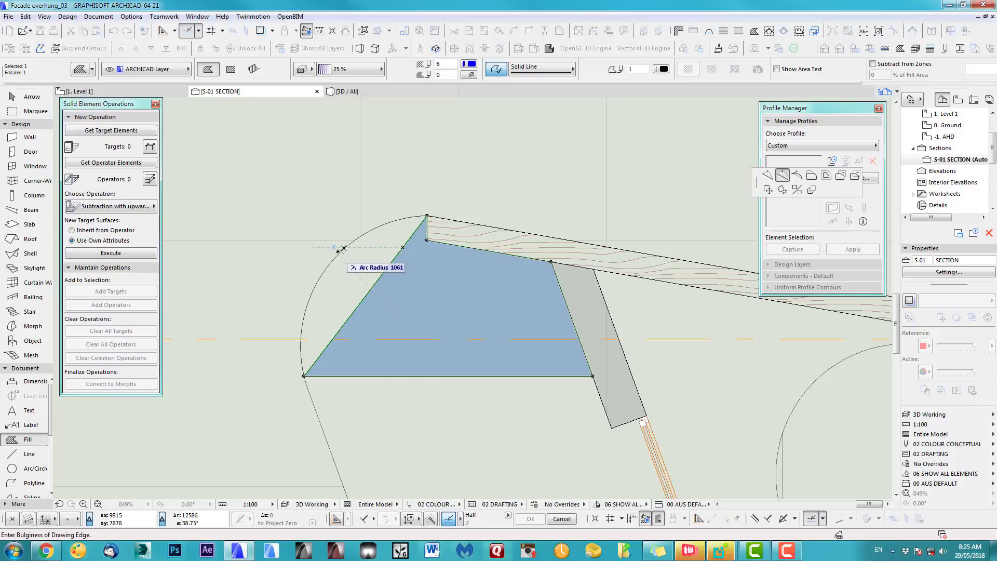
{"action": "left_click", "coordinate": [344, 252]}
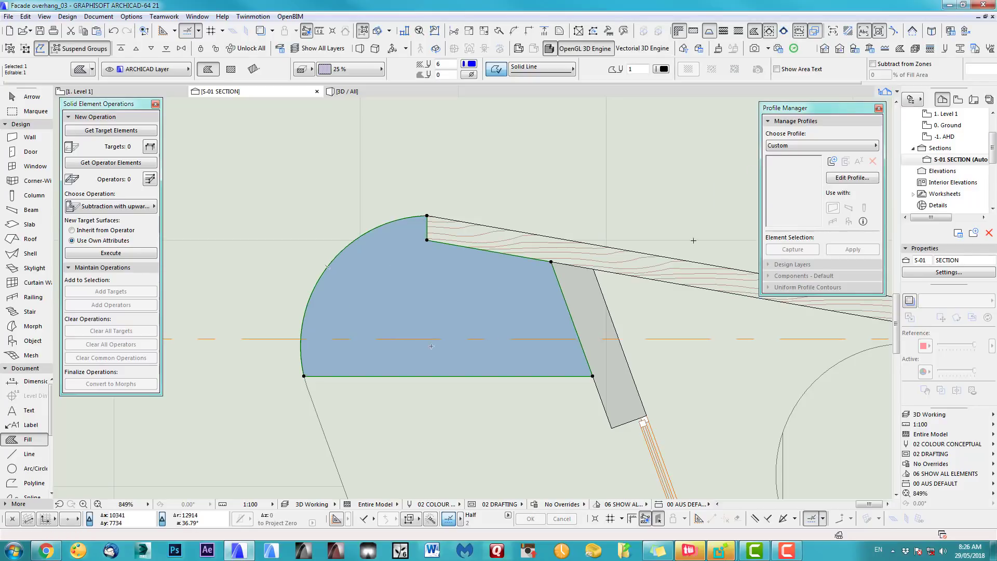
Duplicate the profile A1_Facade Shape (2) as A1_Facade Shape (3) and open the duplicate for editing
{"action": "left_click", "coordinate": [861, 147]}
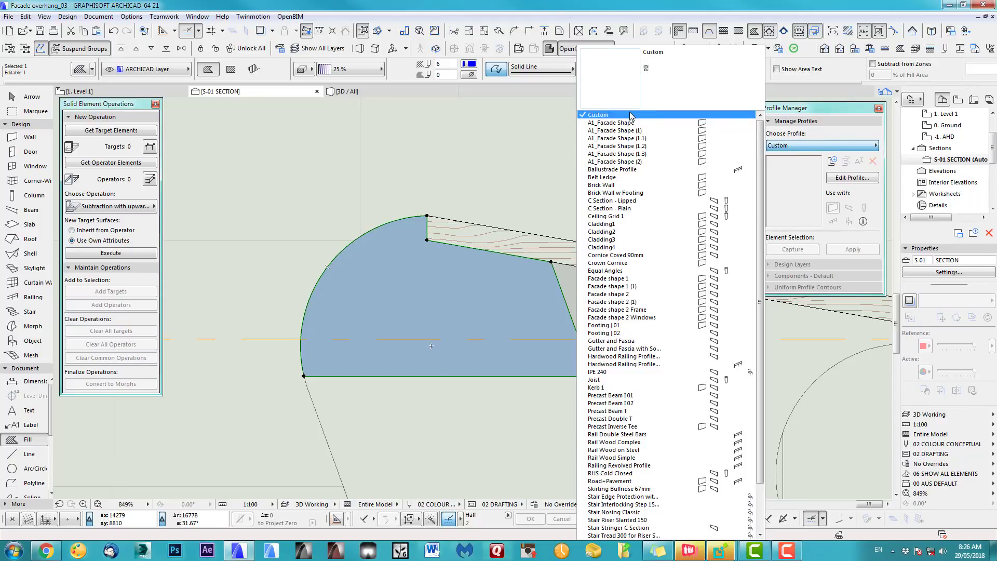
{"action": "left_click", "coordinate": [634, 162]}
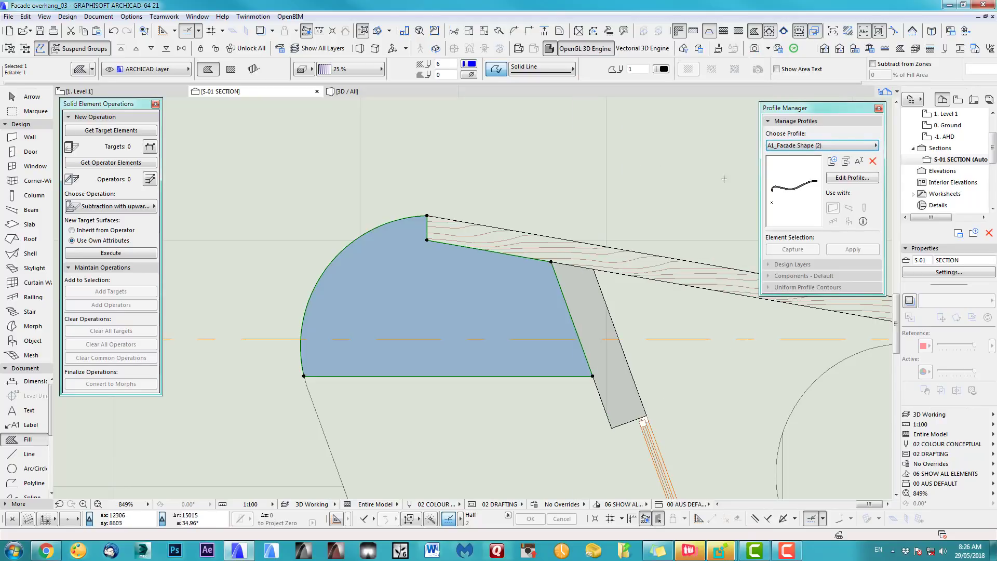
{"action": "left_click", "coordinate": [846, 161]}
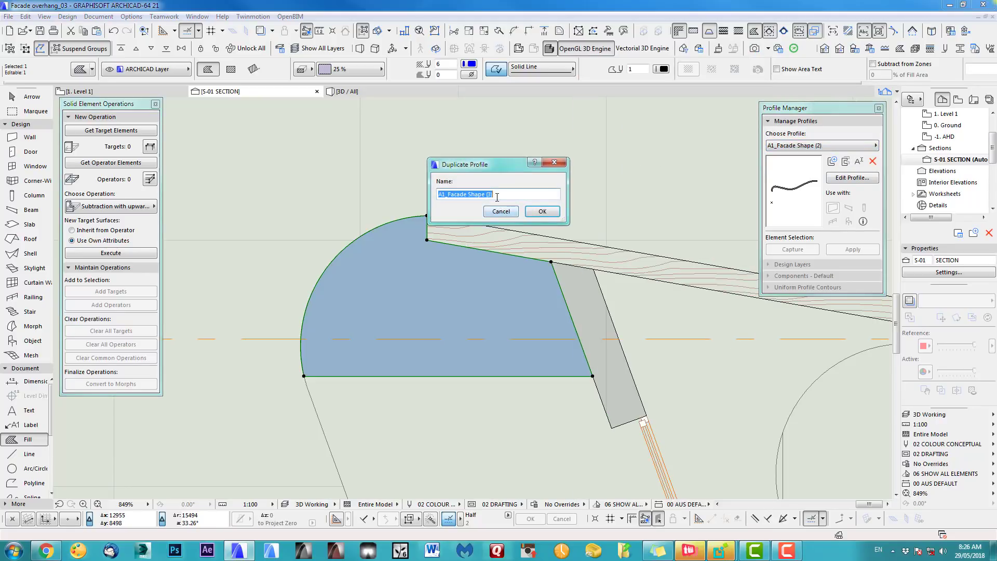
{"action": "left_click", "coordinate": [542, 212]}
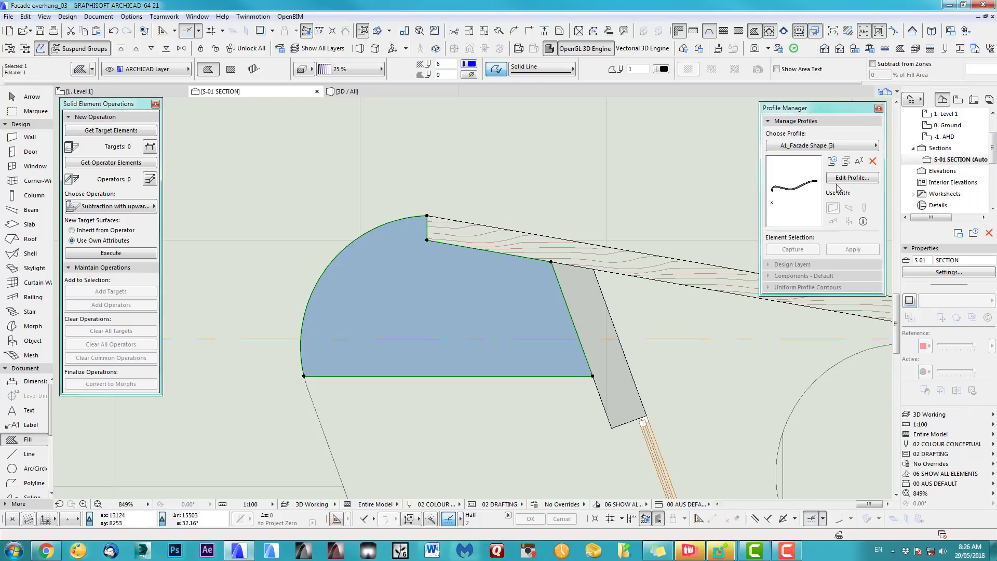
{"action": "left_click", "coordinate": [852, 178]}
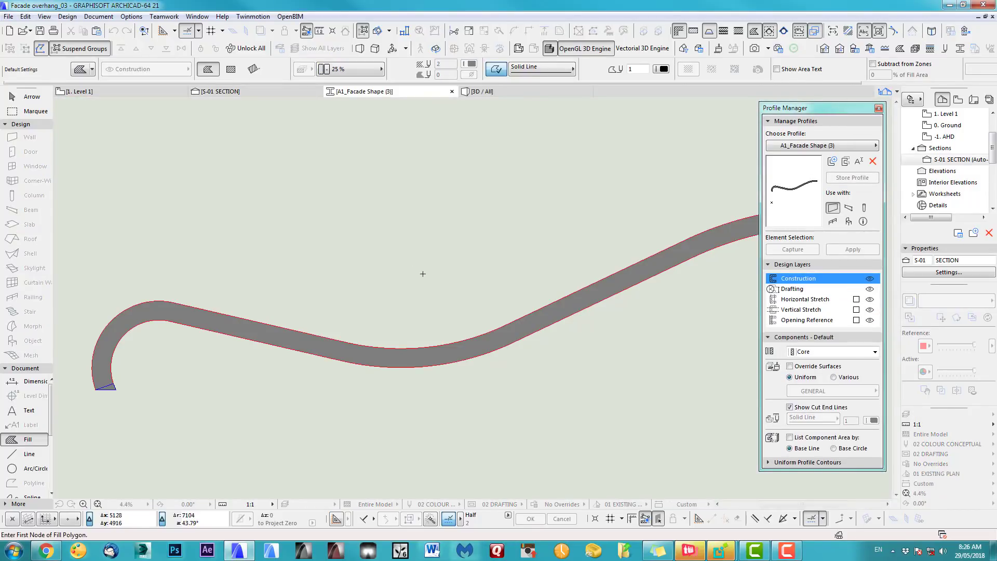
Paste the overhang fill into the profile and shift it horizontally until its lower outer corner lines up above the origin
{"action": "scroll", "coordinate": [465, 322], "scroll_direction": "down", "scroll_amount": 3}
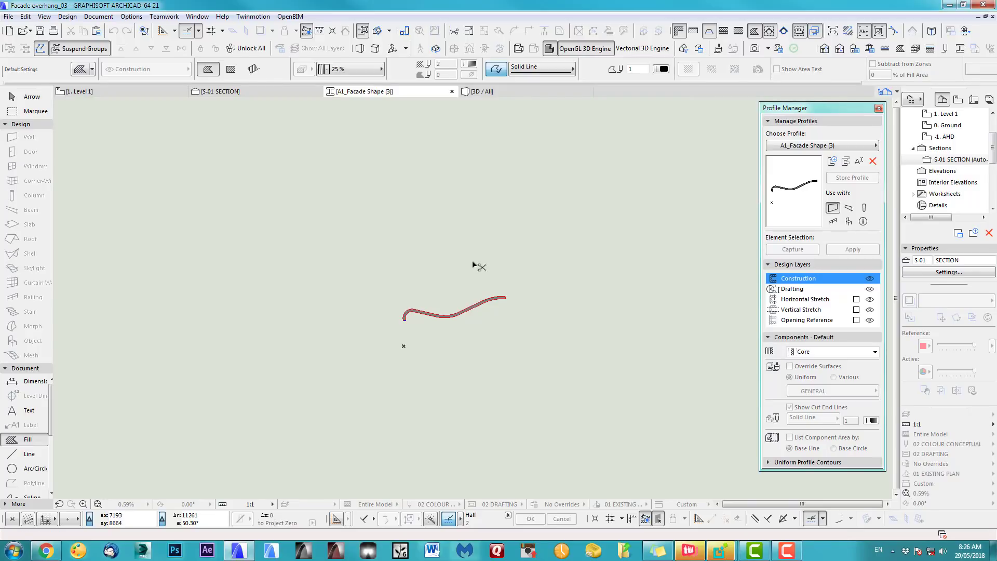
{"action": "key", "text": "ctrl+v"}
{"action": "scroll", "coordinate": [497, 284], "scroll_direction": "up", "scroll_amount": 5}
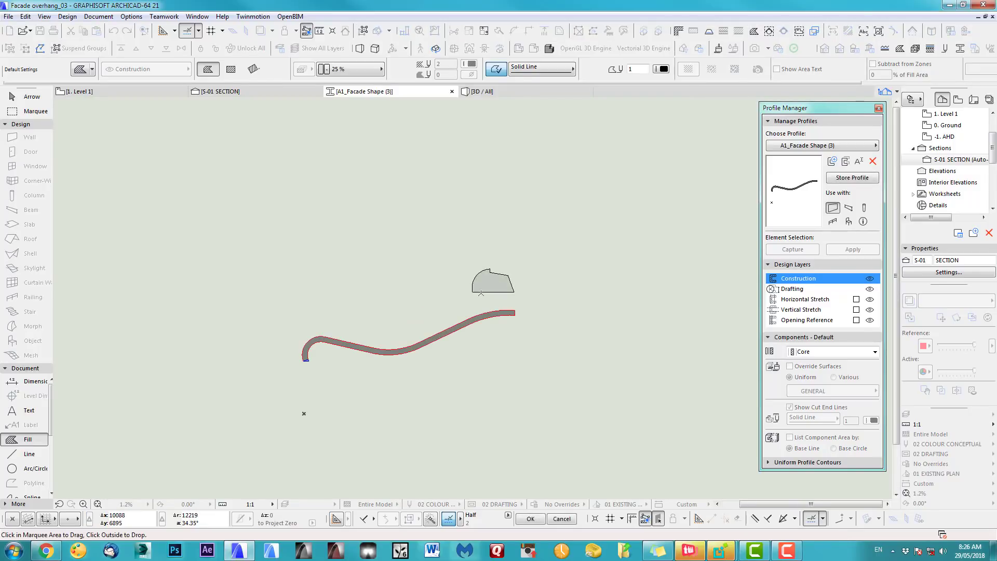
{"action": "left_click", "coordinate": [472, 292]}
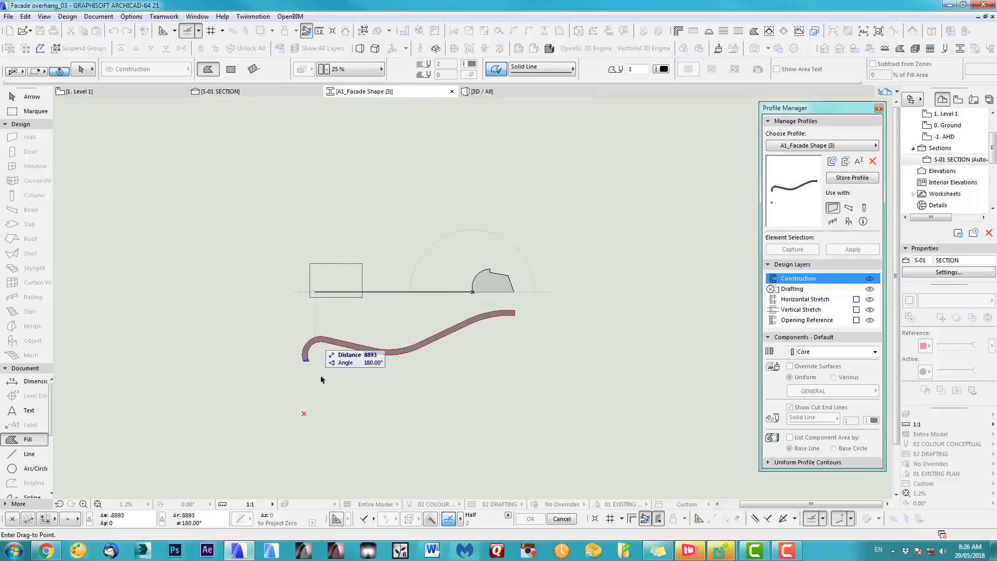
{"action": "left_click", "coordinate": [304, 414]}
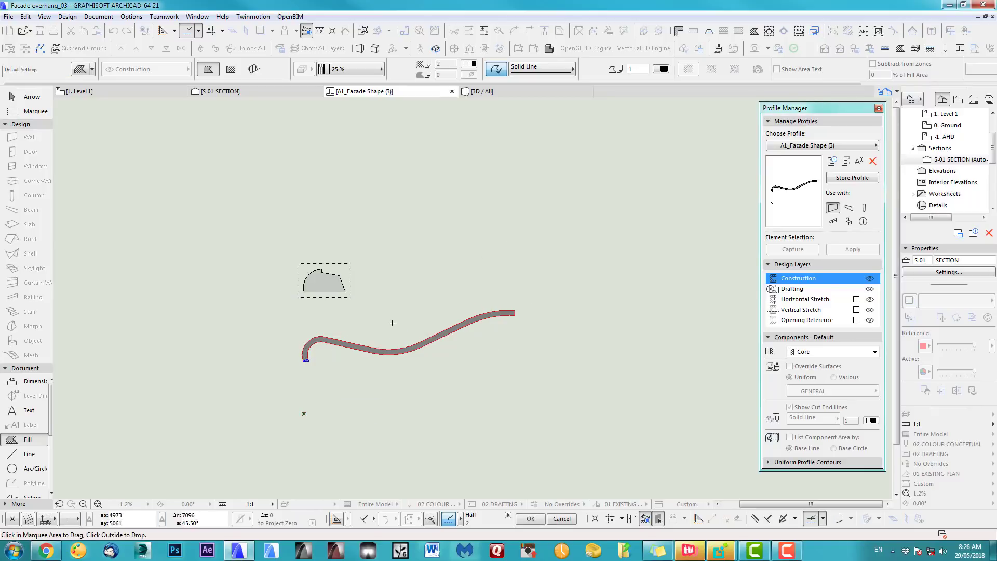
Delete the old wavy facade shape and its leftover contour lines from the profile
{"action": "left_click", "coordinate": [35, 98]}
{"action": "left_click_drag", "start_coordinate": [268, 323], "coordinate": [546, 377]}
{"action": "key", "text": "Delete"}
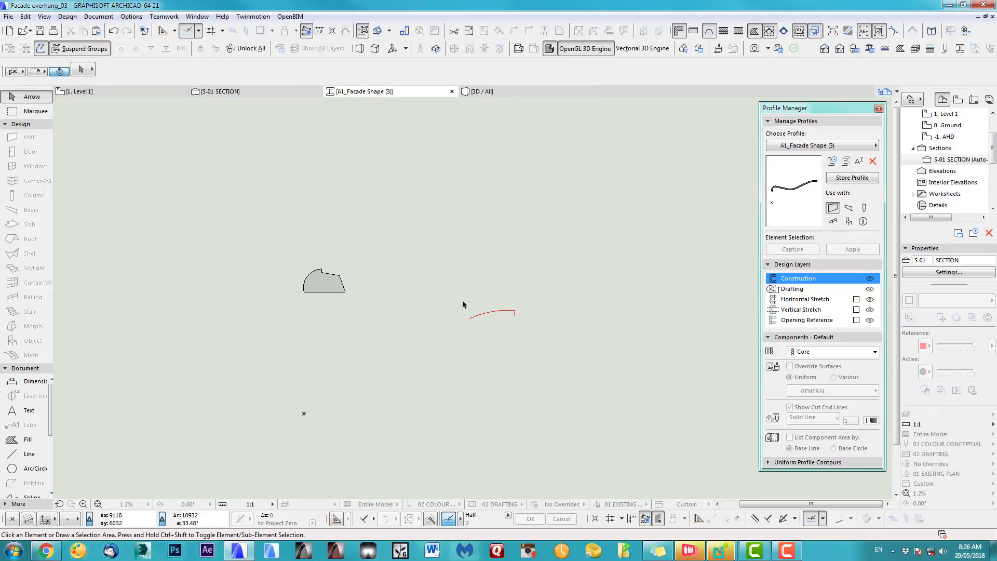
{"action": "left_click_drag", "start_coordinate": [463, 302], "coordinate": [543, 330]}
{"action": "key", "text": "Delete"}
Override the pasted overhang shape's surface with ART_WallExt1 and store the profile
{"action": "left_click", "coordinate": [323, 283]}
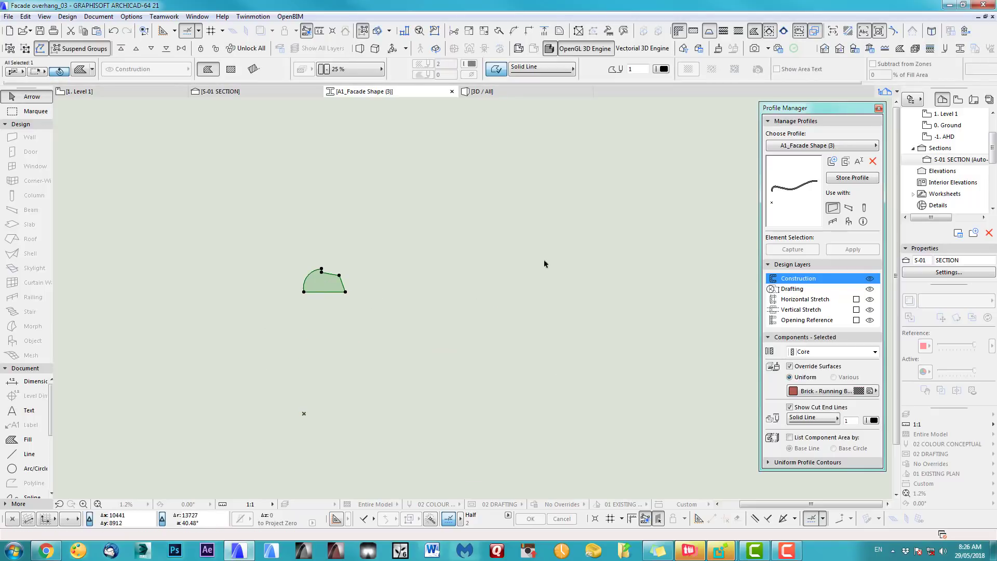
{"action": "left_click", "coordinate": [815, 396]}
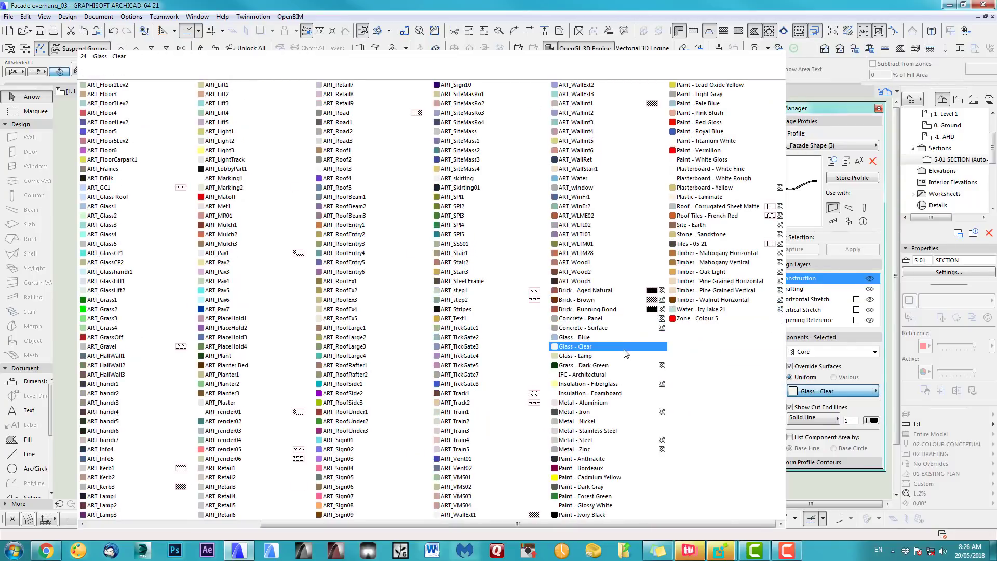
{"action": "left_click", "coordinate": [471, 515]}
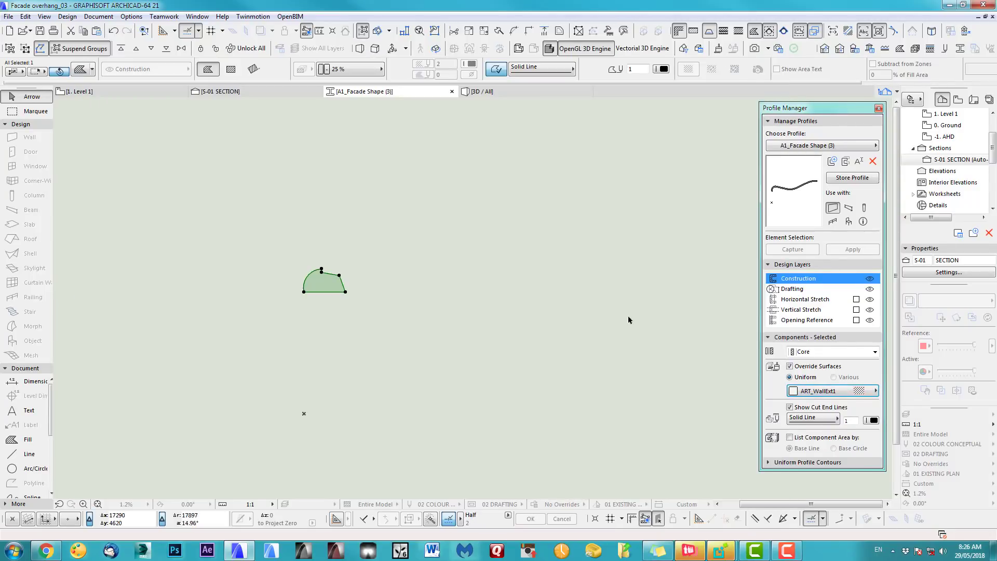
{"action": "left_click", "coordinate": [458, 295]}
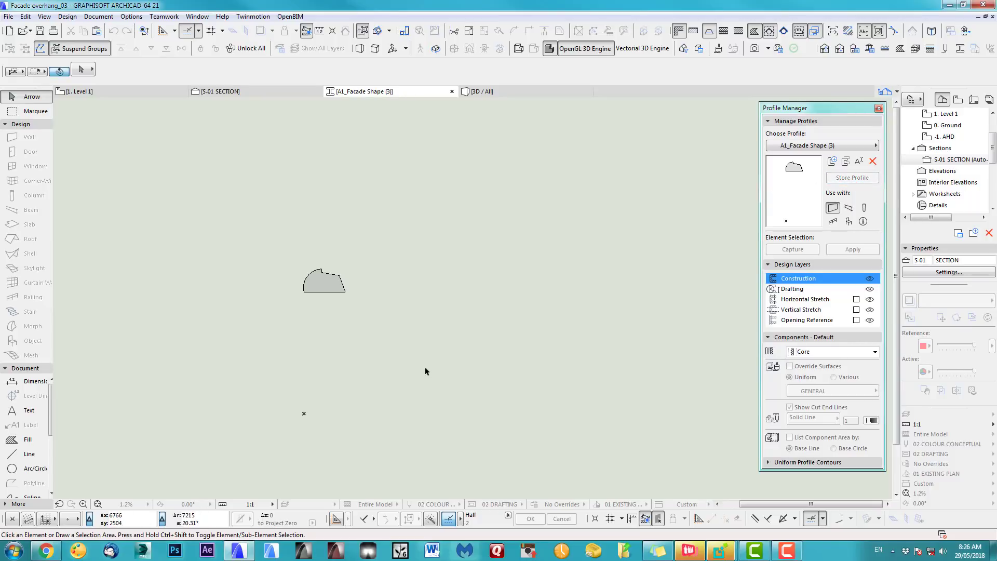
On the Ground floor plan, copy one central side facade wall against its inner face and stretch the copy across to the opposite side wall
{"action": "key", "text": "F2"}
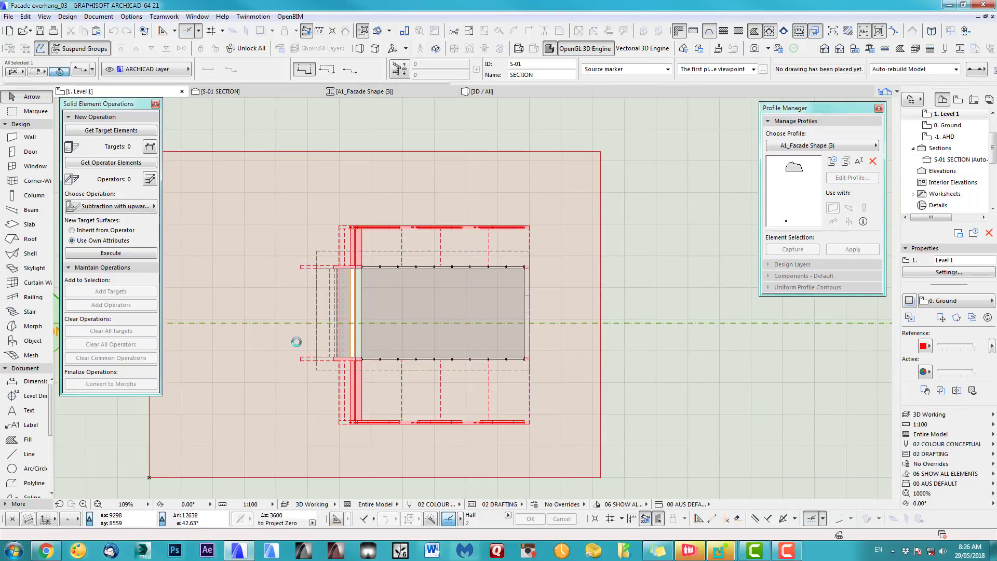
{"action": "double_click", "coordinate": [948, 125]}
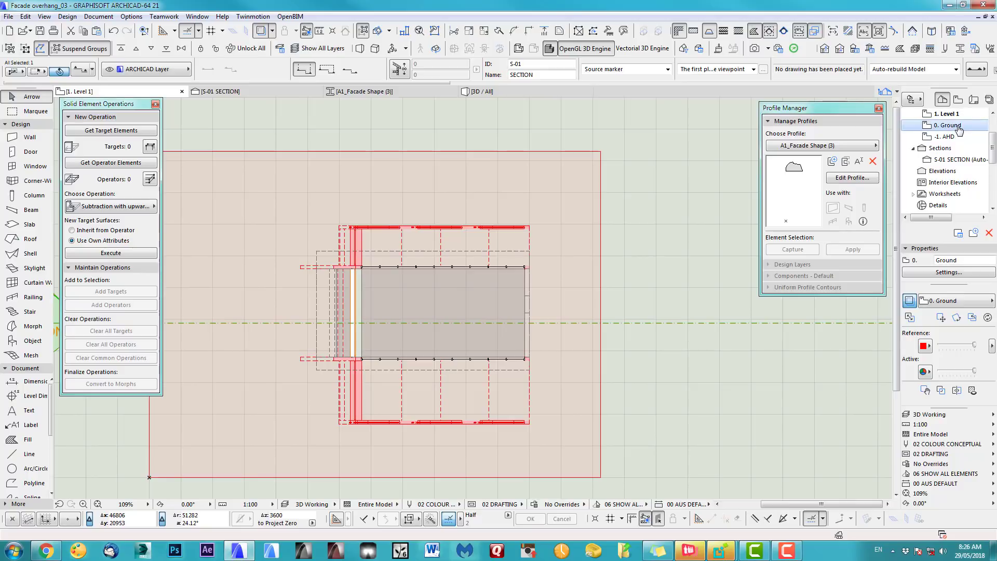
{"action": "scroll", "coordinate": [377, 393], "scroll_direction": "up", "scroll_amount": 4}
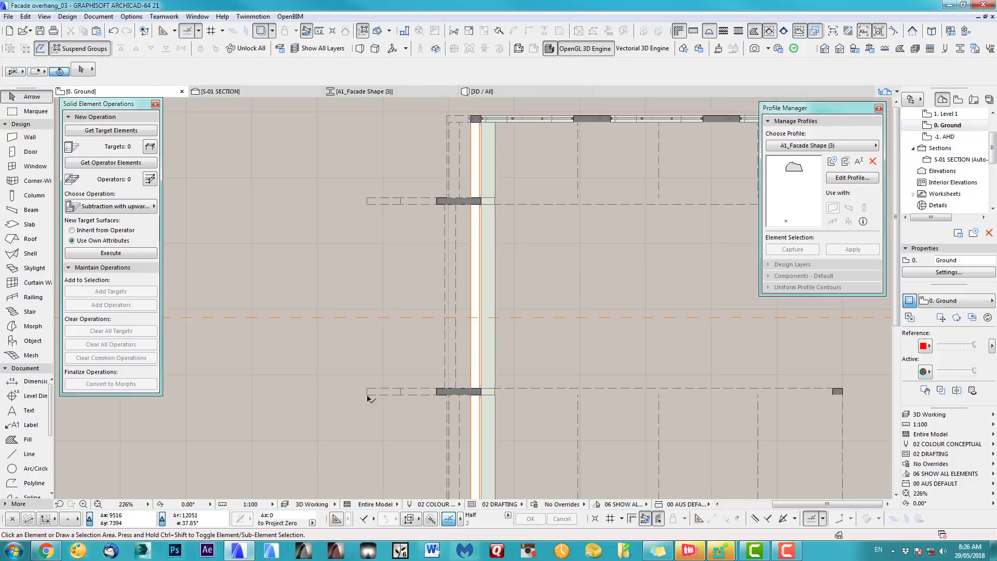
{"action": "left_click", "coordinate": [370, 398]}
{"action": "key", "text": "ctrl+shift+d"}
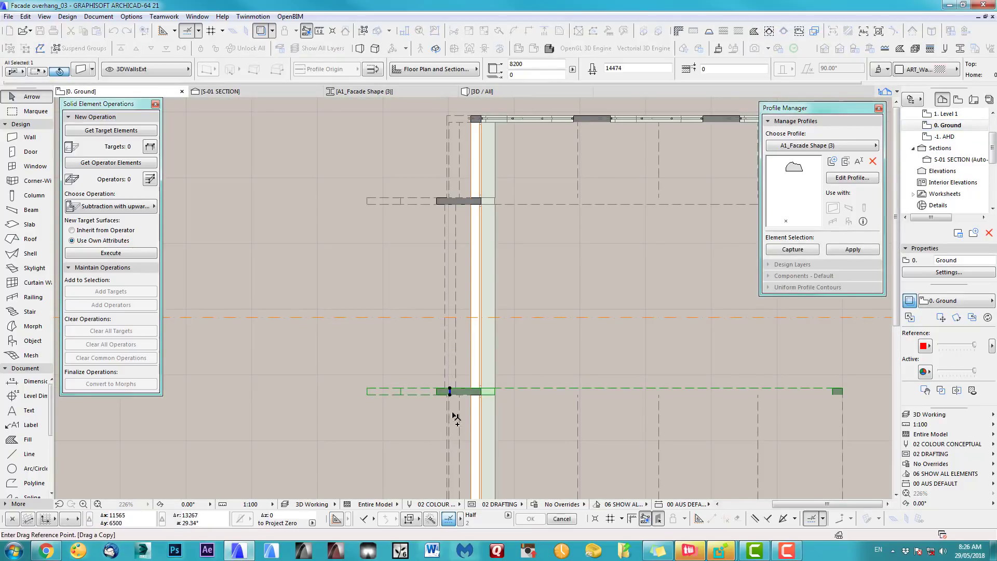
{"action": "left_click", "coordinate": [449, 391]}
{"action": "left_click", "coordinate": [449, 384]}
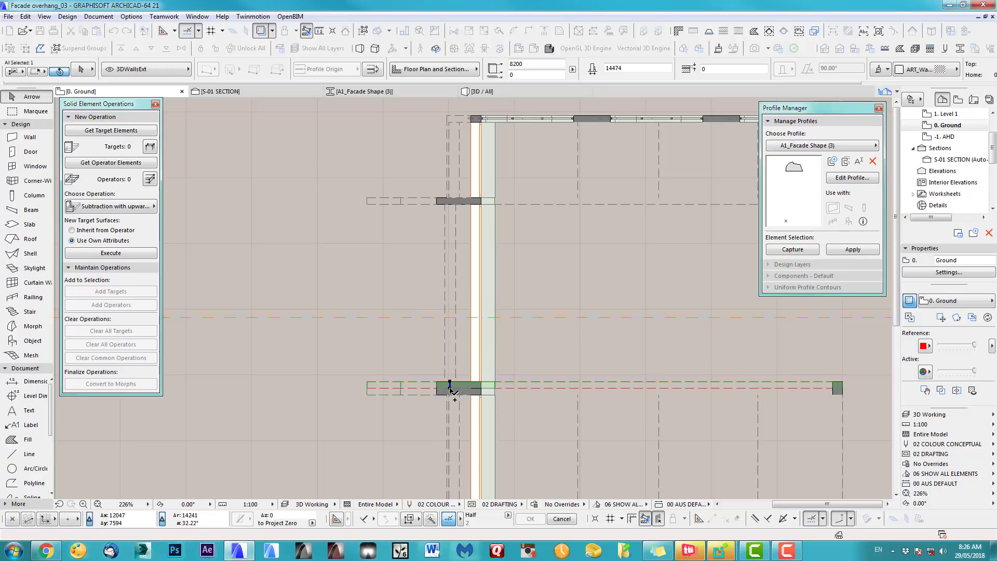
{"action": "left_click", "coordinate": [449, 384]}
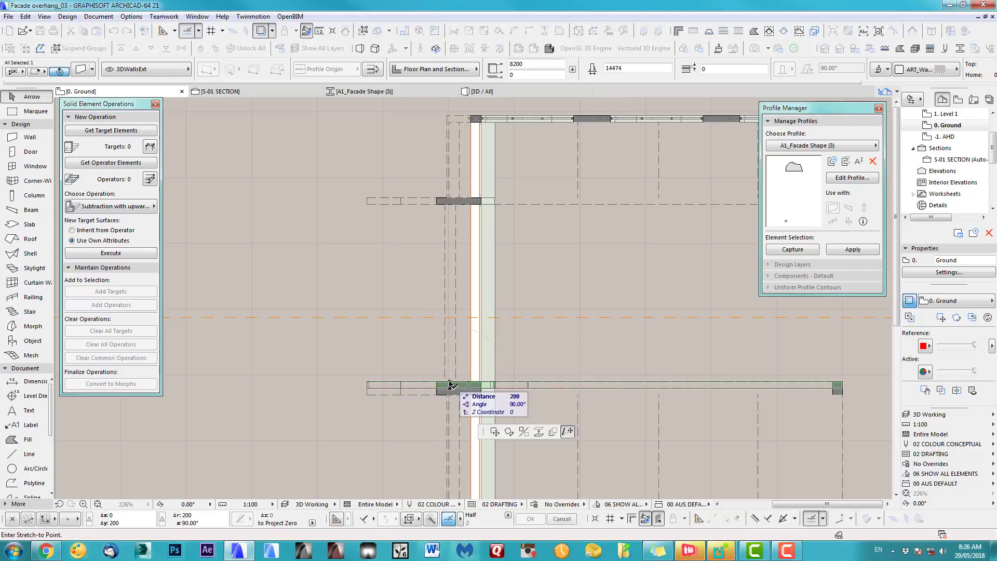
{"action": "left_click", "coordinate": [449, 204]}
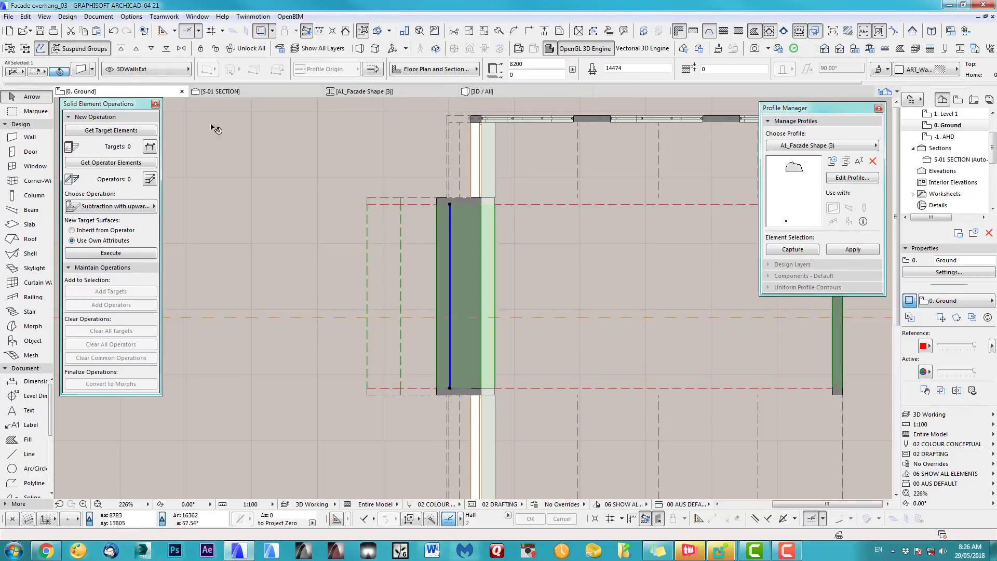
Change the copied wall's profile to A1_Facade Shape (3)
{"action": "left_click", "coordinate": [89, 73]}
{"action": "left_click", "coordinate": [531, 96]}
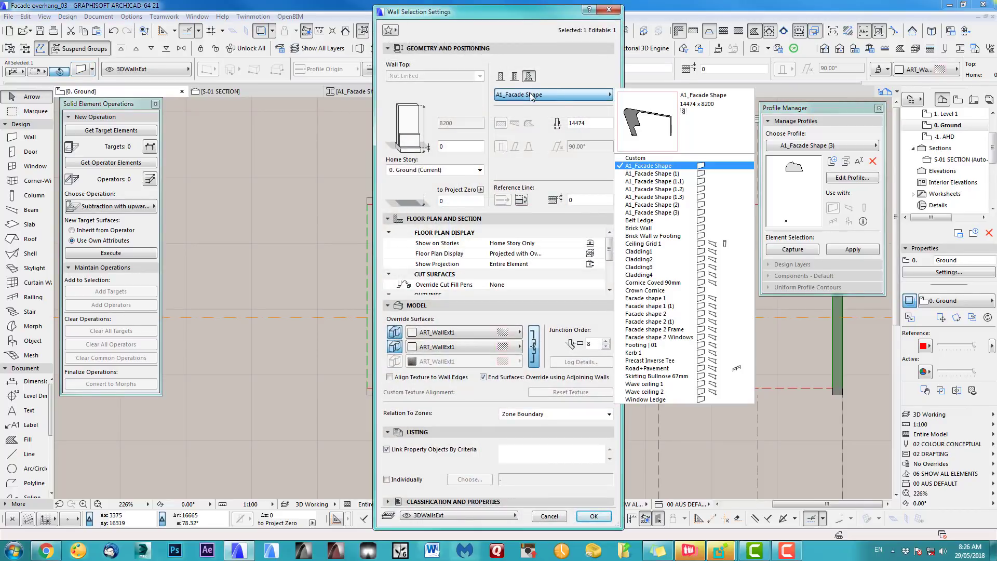
{"action": "left_click", "coordinate": [670, 217]}
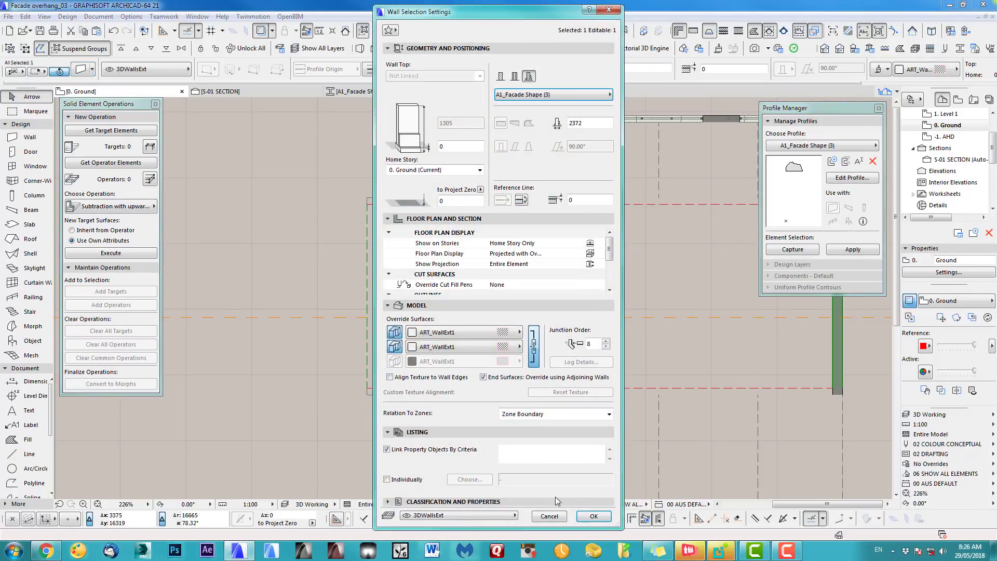
{"action": "left_click", "coordinate": [594, 516]}
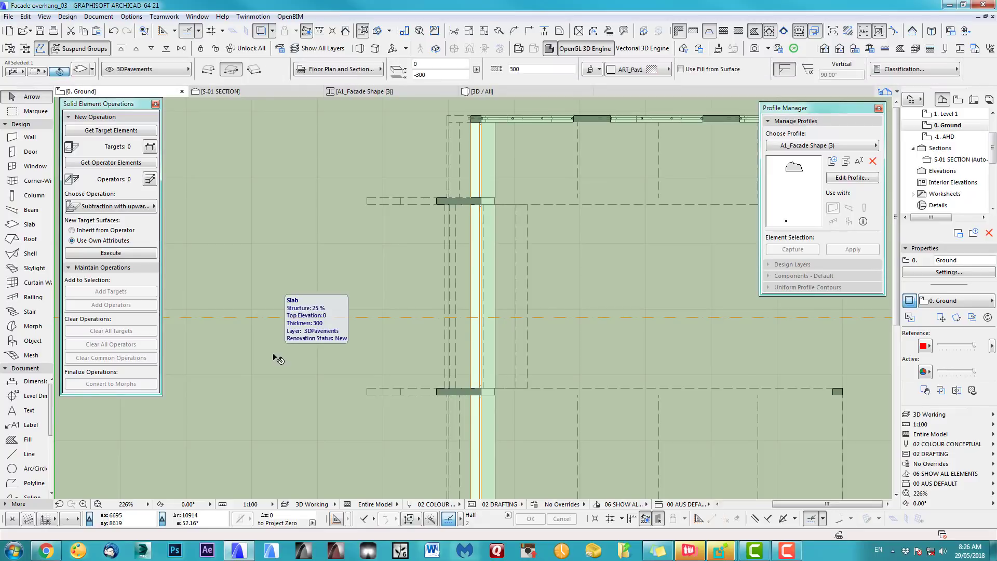
In section S-01, move the new profile wall horizontally onto the blue overhang fill so their lower inner corners coincide
{"action": "key", "text": "F3"}
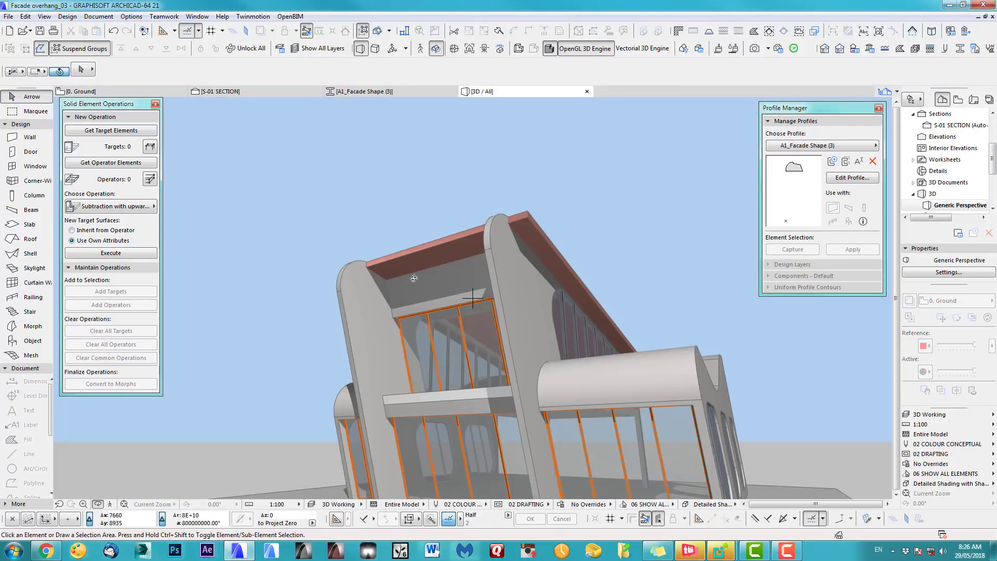
{"action": "middle_click_drag", "start_coordinate": [512, 288], "coordinate": [390, 275], "text": "shift"}
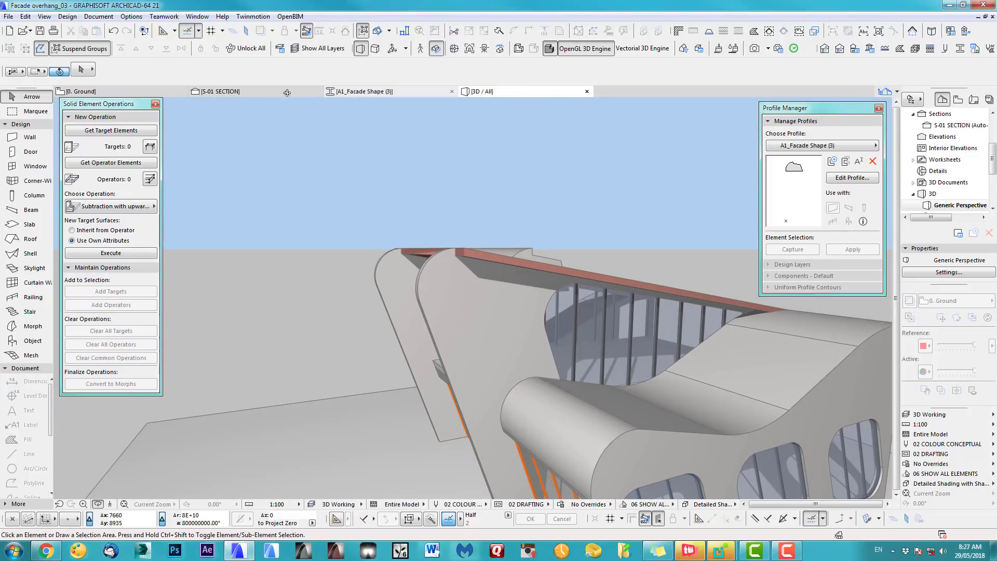
{"action": "left_click", "coordinate": [229, 92]}
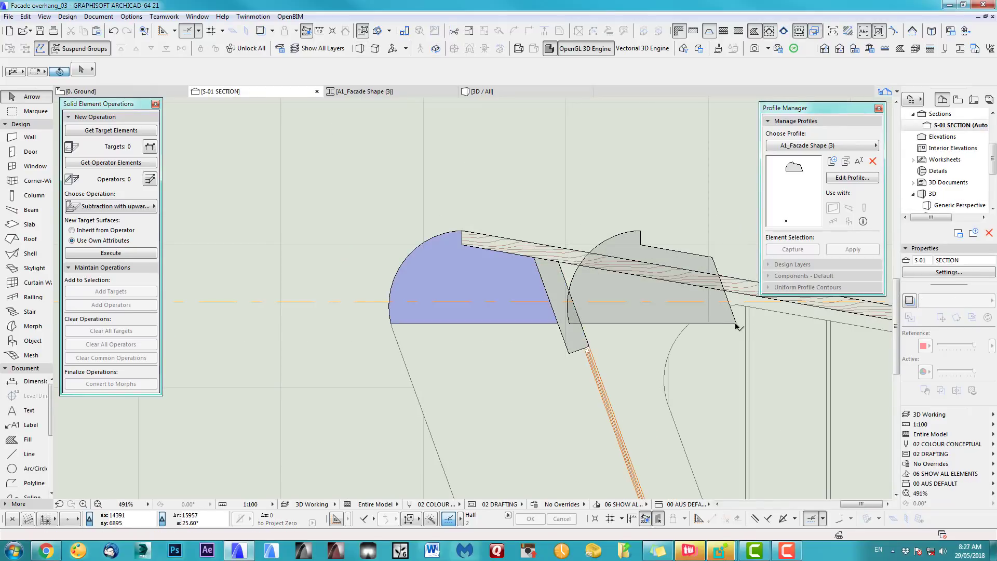
{"action": "left_click_drag", "start_coordinate": [737, 326], "coordinate": [562, 324]}
{"action": "left_click", "coordinate": [324, 275]}
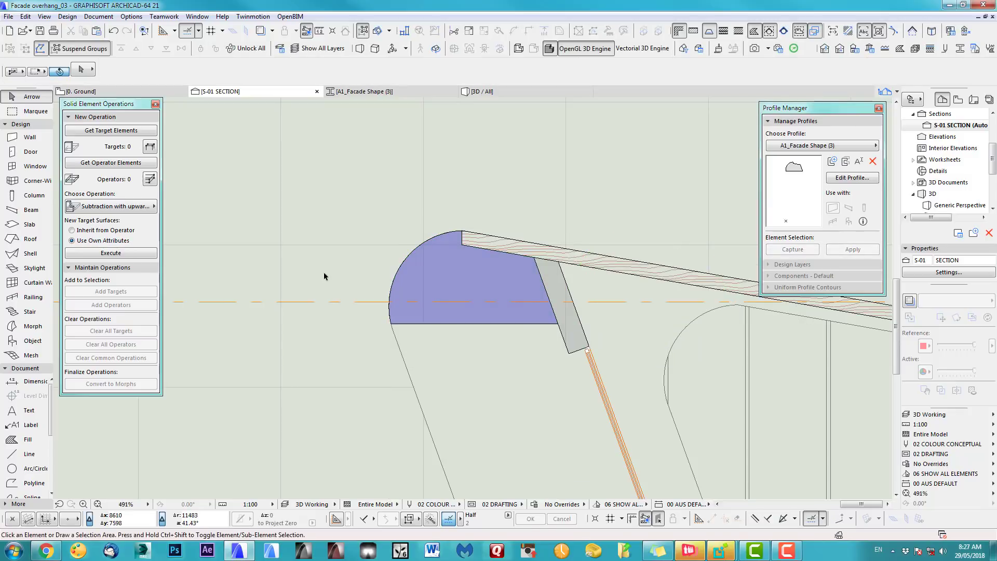
Set the 3D view's layer combination to 3D Export and examine the filled overhang and interior from above, behind and in front
{"action": "key", "text": "F3"}
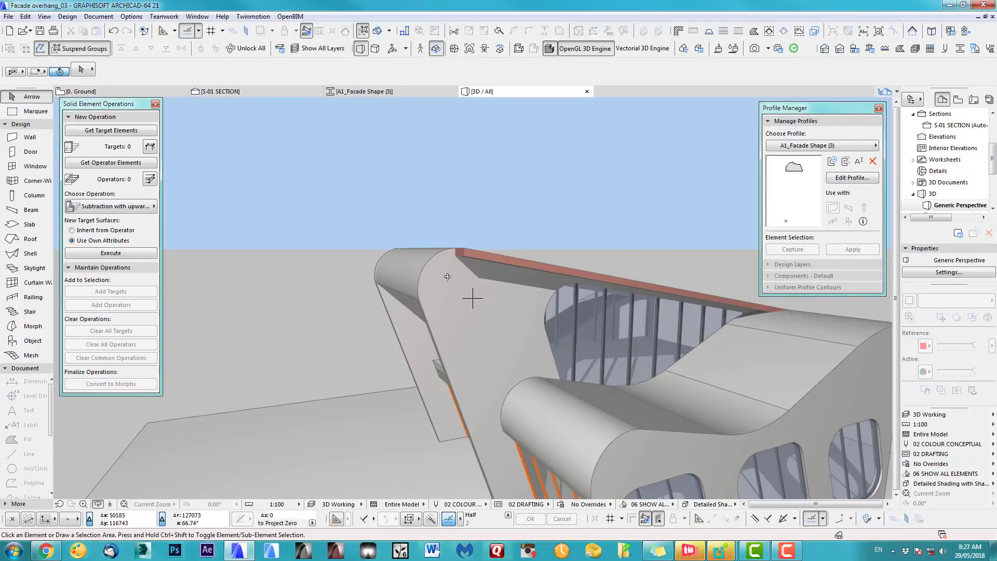
{"action": "left_click_drag", "start_coordinate": [498, 301], "coordinate": [352, 357]}
{"action": "left_click", "coordinate": [942, 417]}
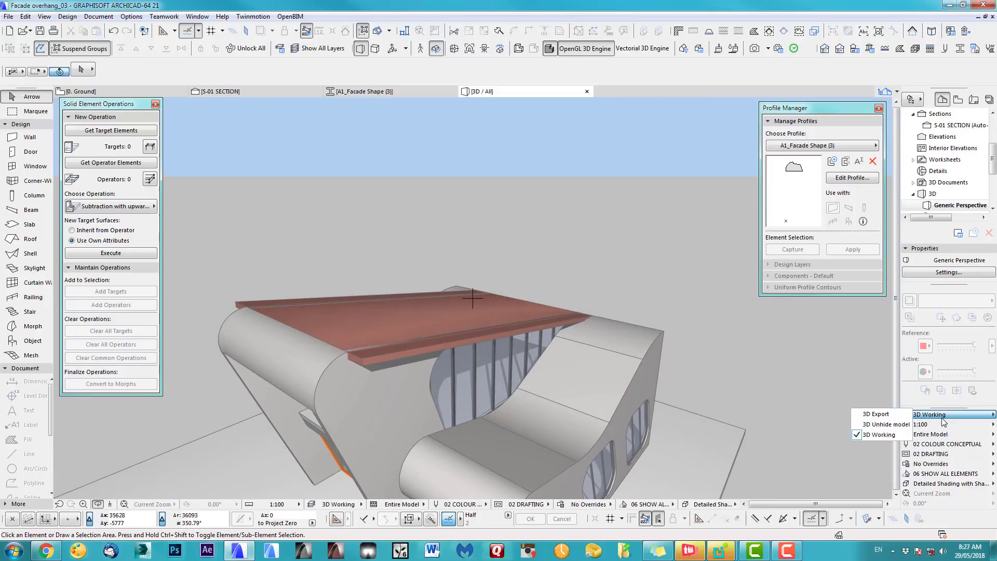
{"action": "left_click", "coordinate": [899, 417]}
{"action": "left_click_drag", "start_coordinate": [384, 299], "coordinate": [519, 318]}
{"action": "left_click_drag", "start_coordinate": [442, 315], "coordinate": [641, 245]}
{"action": "left_click_drag", "start_coordinate": [472, 286], "coordinate": [307, 416]}
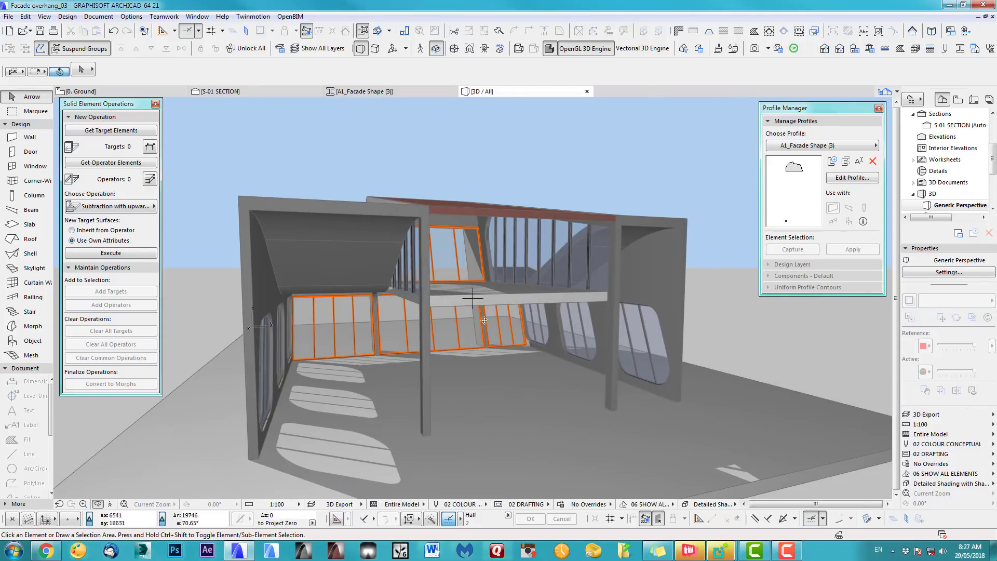
{"action": "left_click_drag", "start_coordinate": [336, 310], "coordinate": [410, 344]}
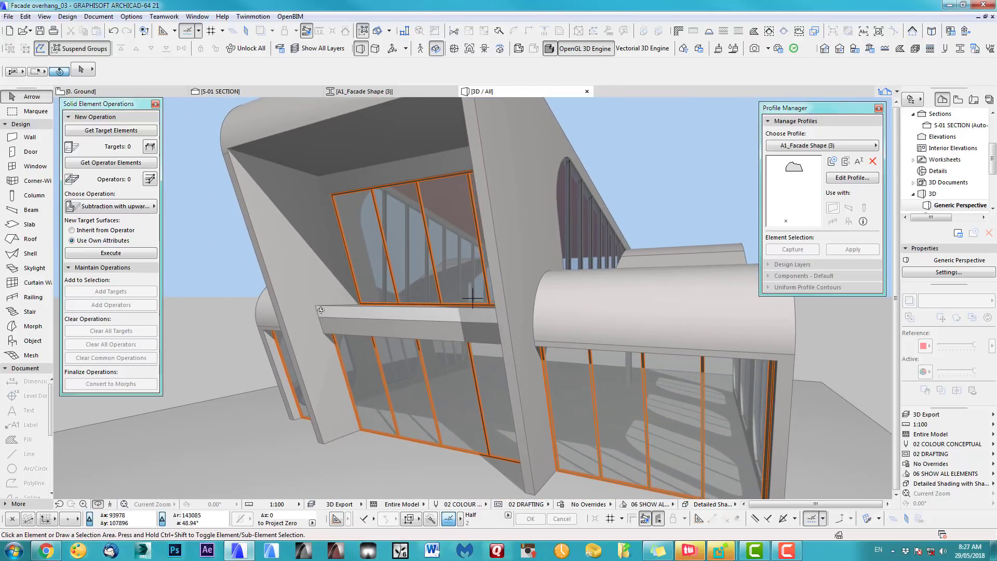
{"action": "left_click_drag", "start_coordinate": [405, 357], "coordinate": [155, 158]}
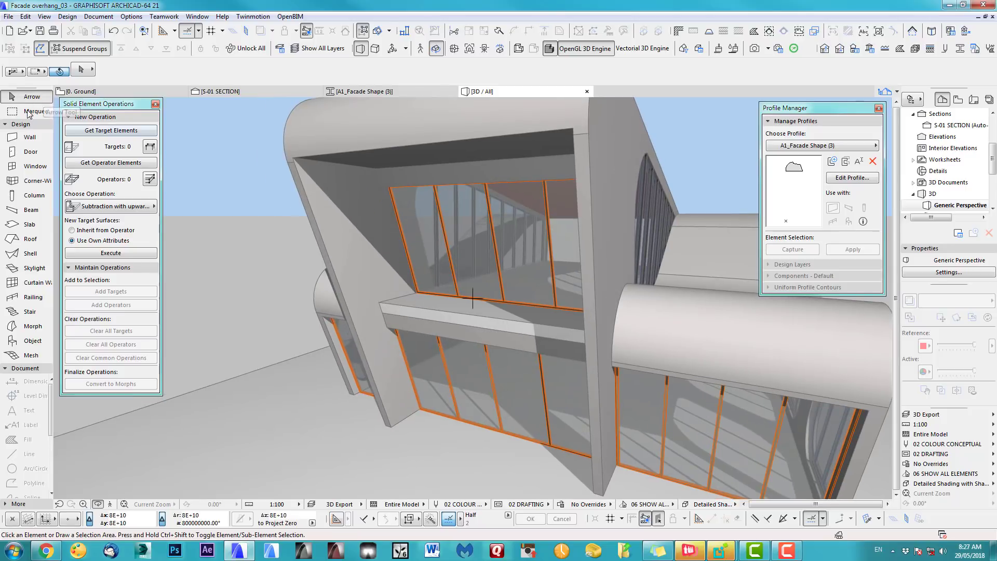
Offset the front edge of the Level 1 slab outward toward the front edges of the sloping side walls
{"action": "left_click", "coordinate": [452, 313]}
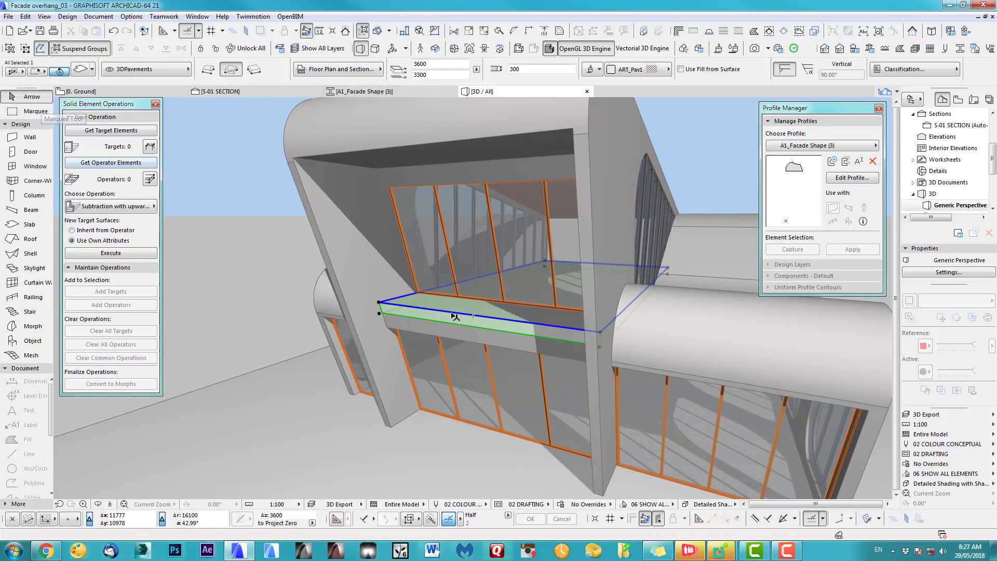
{"action": "left_click", "coordinate": [451, 312]}
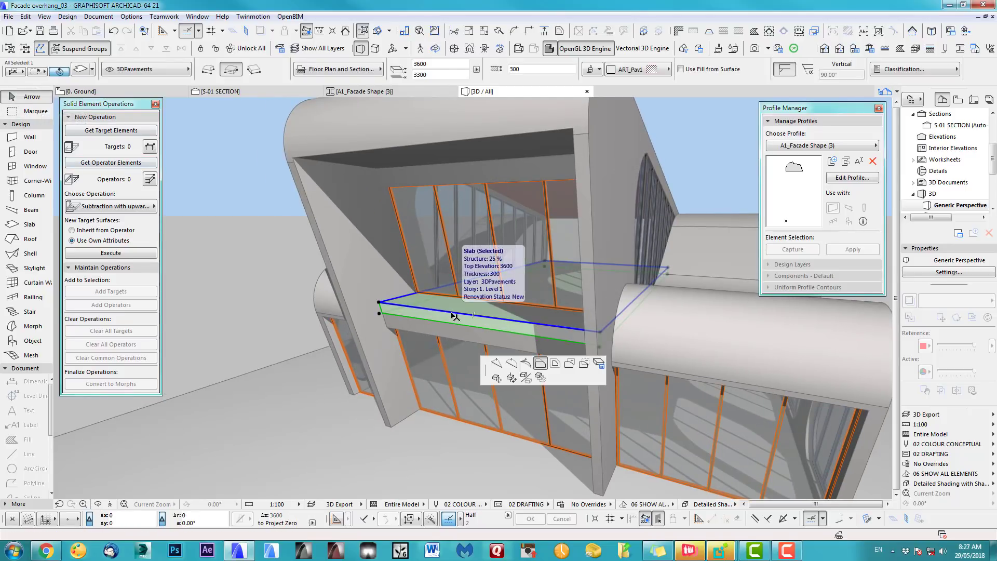
{"action": "left_click", "coordinate": [345, 315]}
{"action": "middle_click_drag", "start_coordinate": [255, 268], "coordinate": [270, 275]}
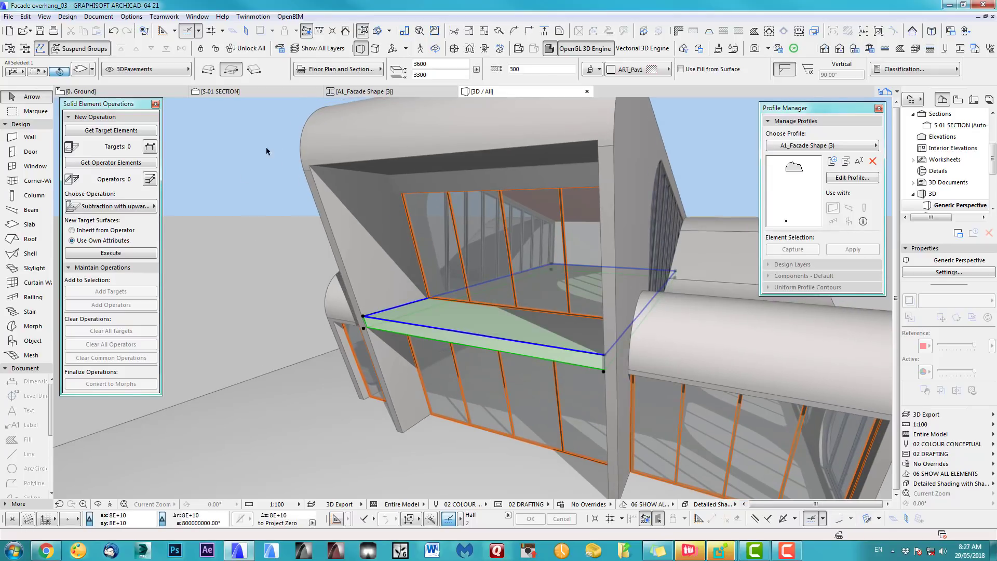
In section S-01, adjust the slab's front end so its upper corner meets the side wall's sloping front edge
{"action": "left_click", "coordinate": [262, 91]}
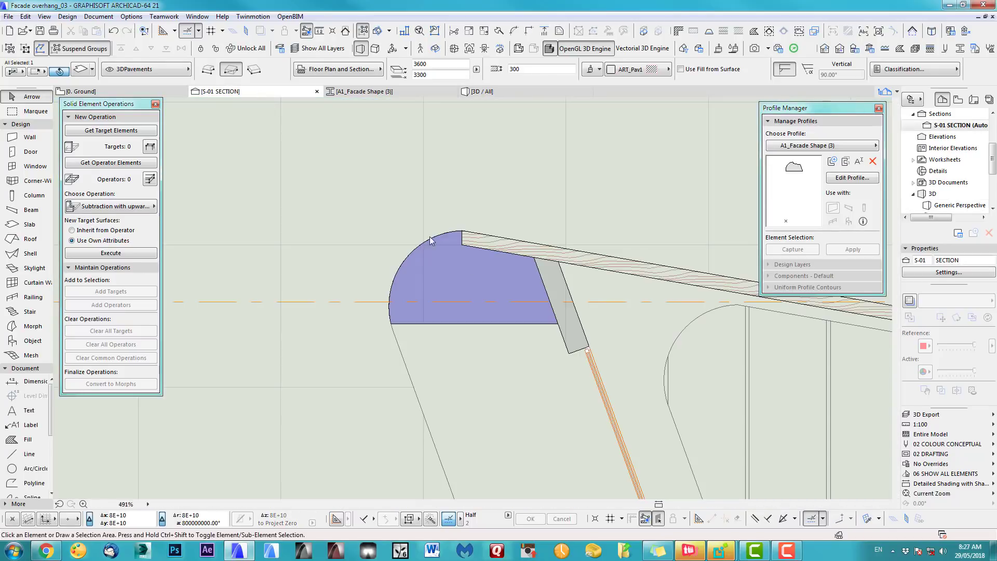
{"action": "scroll", "coordinate": [415, 288], "scroll_direction": "up", "scroll_amount": 10}
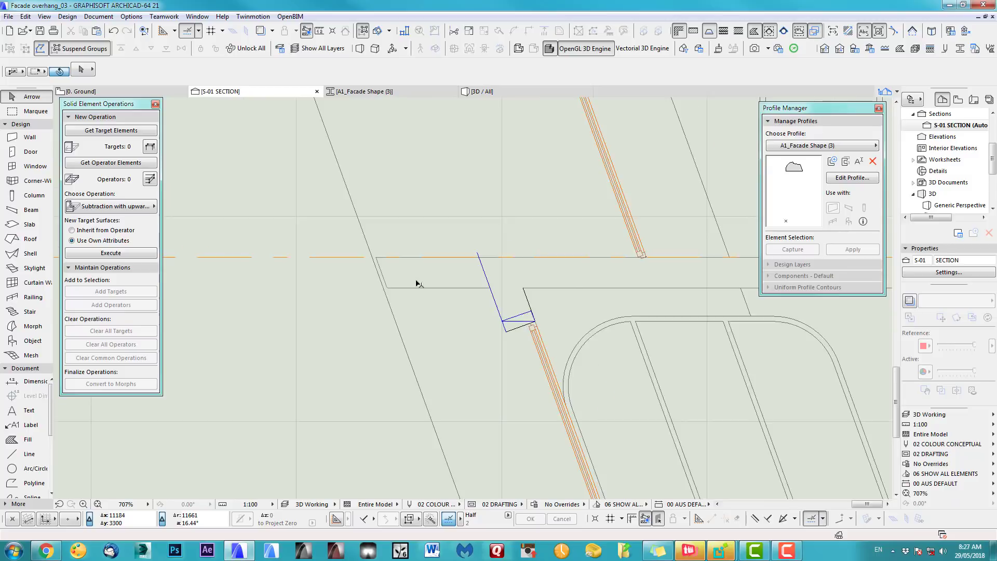
{"action": "middle_click_drag", "start_coordinate": [375, 293], "coordinate": [469, 386]}
{"action": "left_click", "coordinate": [457, 376]}
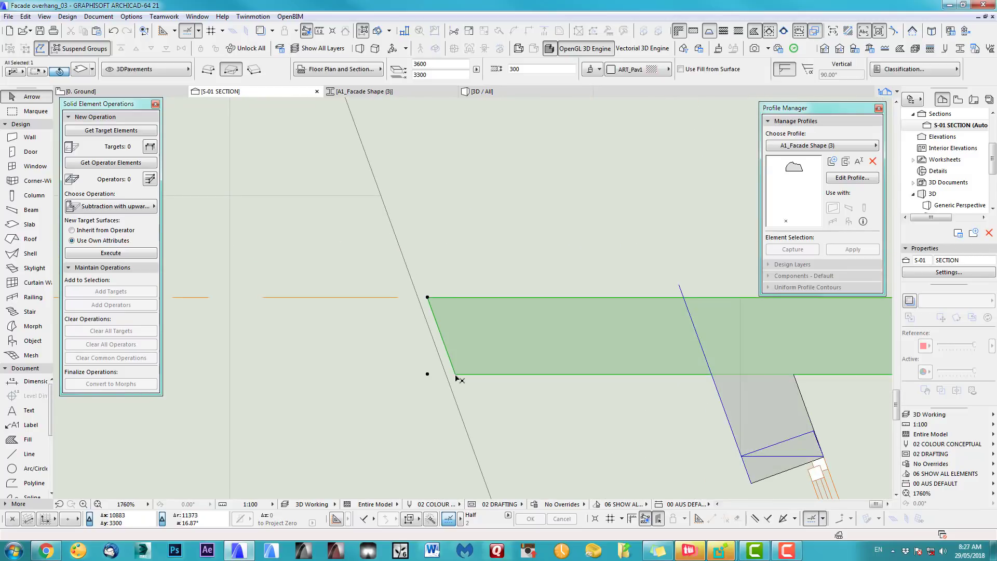
{"action": "left_click", "coordinate": [428, 297]}
{"action": "left_click", "coordinate": [417, 298]}
{"action": "scroll", "coordinate": [372, 343], "scroll_direction": "down", "scroll_amount": 8}
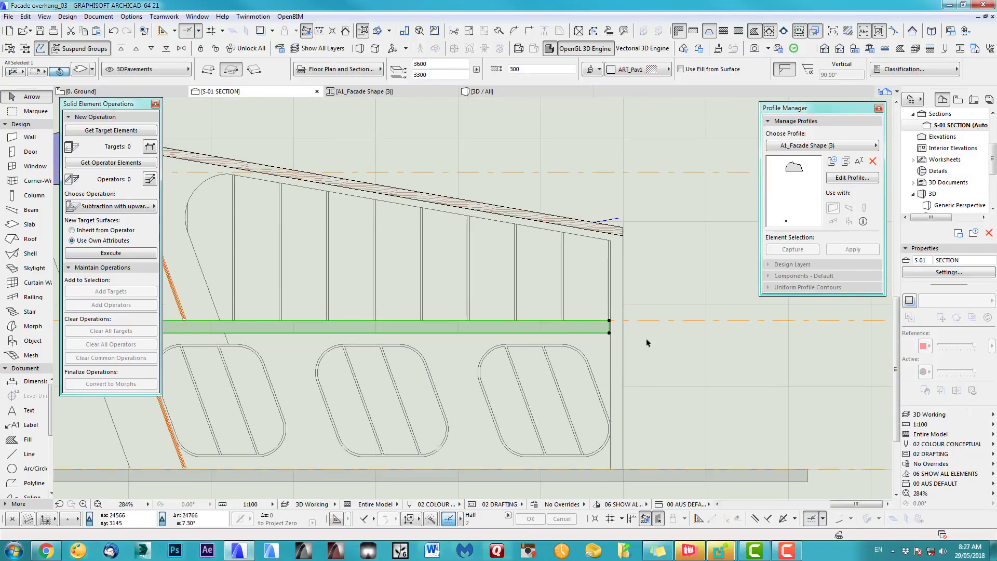
{"action": "left_click", "coordinate": [647, 343]}
In 3D, offset the slab's rear edge outward to the outer face of the rear columns
{"action": "key", "text": "F3"}
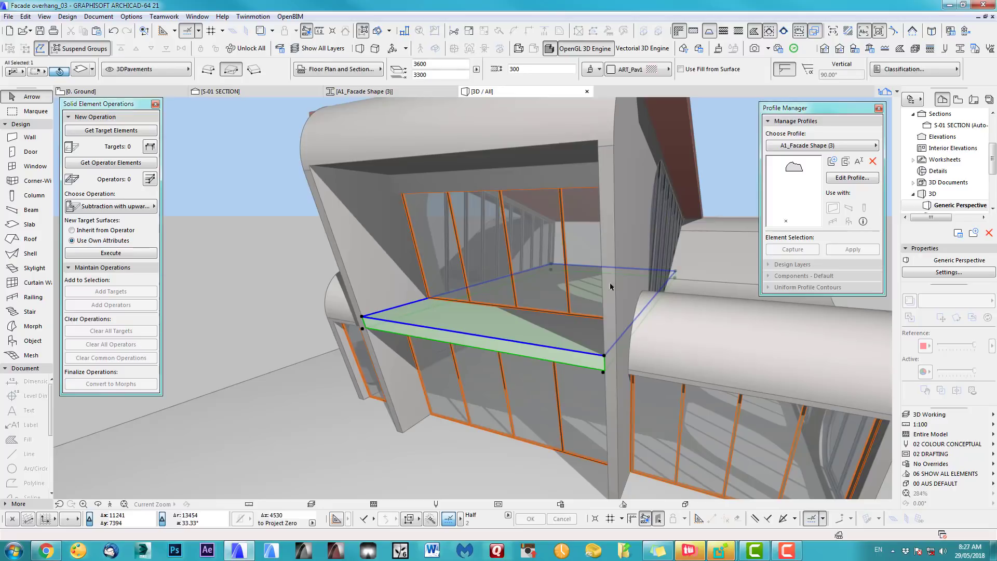
{"action": "middle_click_drag", "start_coordinate": [699, 273], "coordinate": [578, 290]}
{"action": "middle_click_drag", "start_coordinate": [577, 329], "coordinate": [356, 318], "text": "shift"}
{"action": "middle_click_drag", "start_coordinate": [696, 322], "coordinate": [590, 318], "text": "shift"}
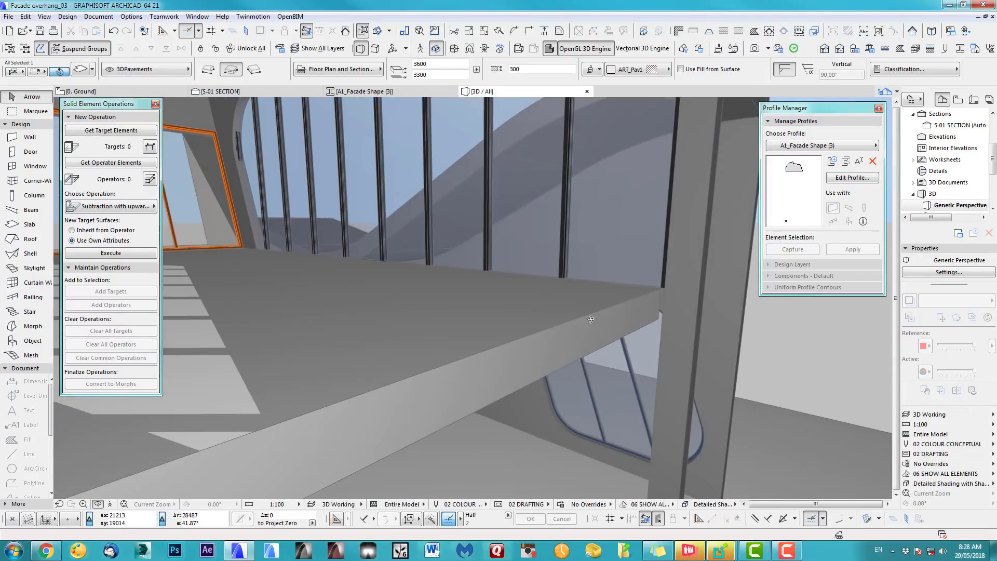
{"action": "left_click", "coordinate": [623, 302]}
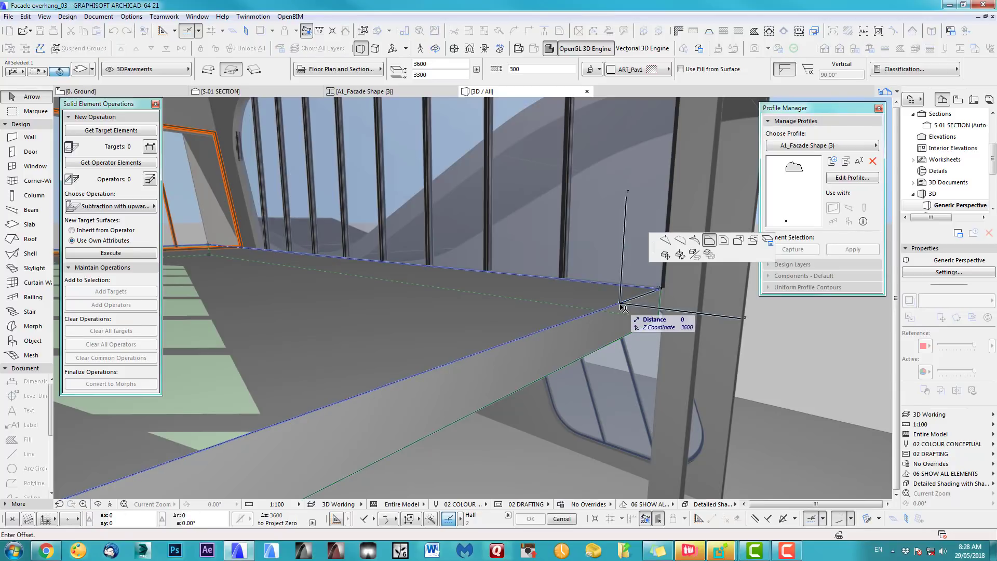
{"action": "scroll", "coordinate": [633, 326], "scroll_direction": "down", "scroll_amount": 2}
{"action": "middle_click_drag", "start_coordinate": [634, 325], "coordinate": [609, 278]}
{"action": "scroll", "coordinate": [619, 379], "scroll_direction": "down", "scroll_amount": 2}
{"action": "middle_click_drag", "start_coordinate": [619, 378], "coordinate": [603, 341]}
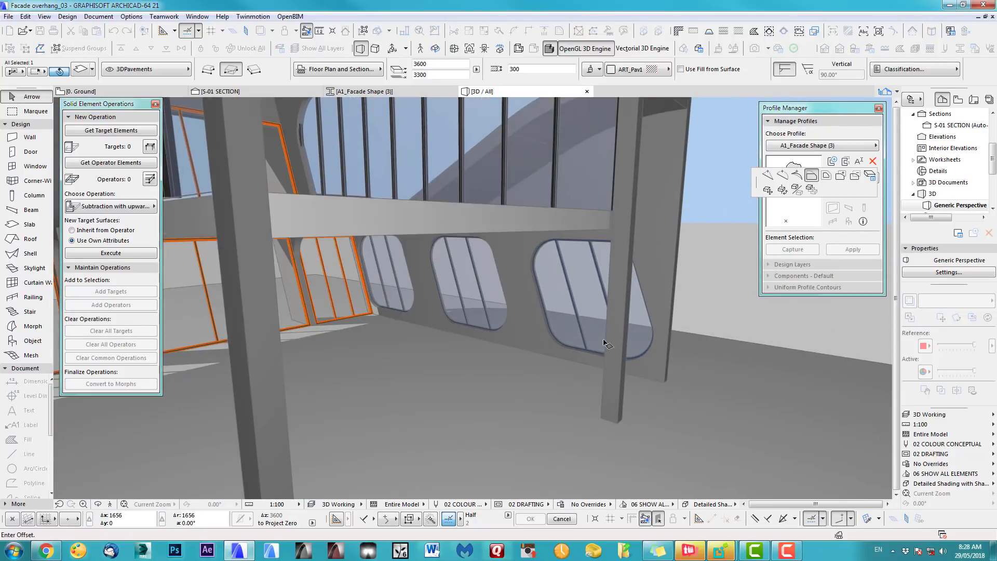
{"action": "left_click", "coordinate": [602, 419]}
Examine the extended slab and filled overhang in 3D from the rear, front and side, and return to the Ground floor plan
{"action": "scroll", "coordinate": [699, 269], "scroll_direction": "down", "scroll_amount": 6}
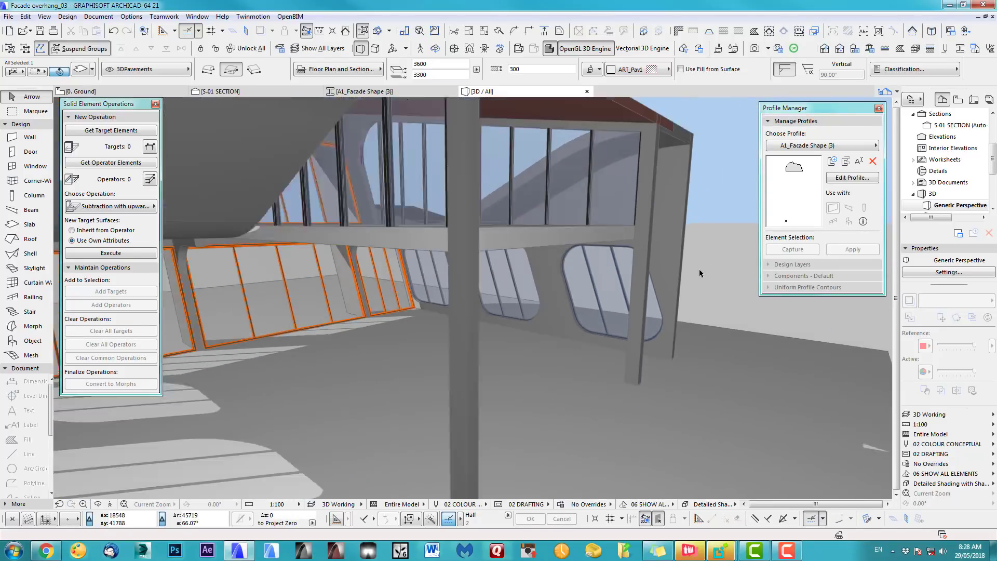
{"action": "middle_click_drag", "start_coordinate": [481, 352], "coordinate": [479, 308], "text": "shift"}
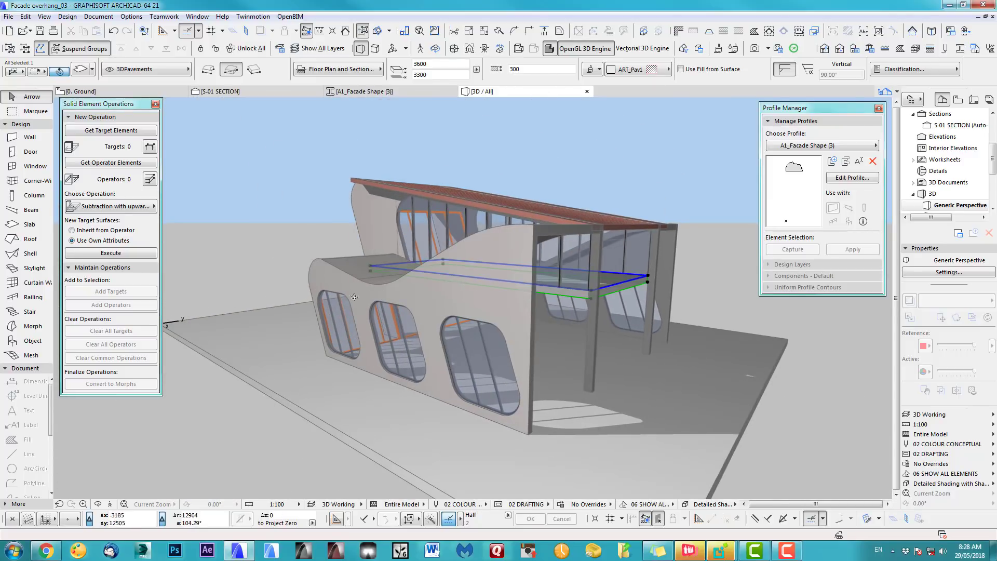
{"action": "middle_click_drag", "start_coordinate": [353, 297], "coordinate": [672, 289], "text": "shift"}
{"action": "scroll", "coordinate": [520, 273], "scroll_direction": "up", "scroll_amount": 2}
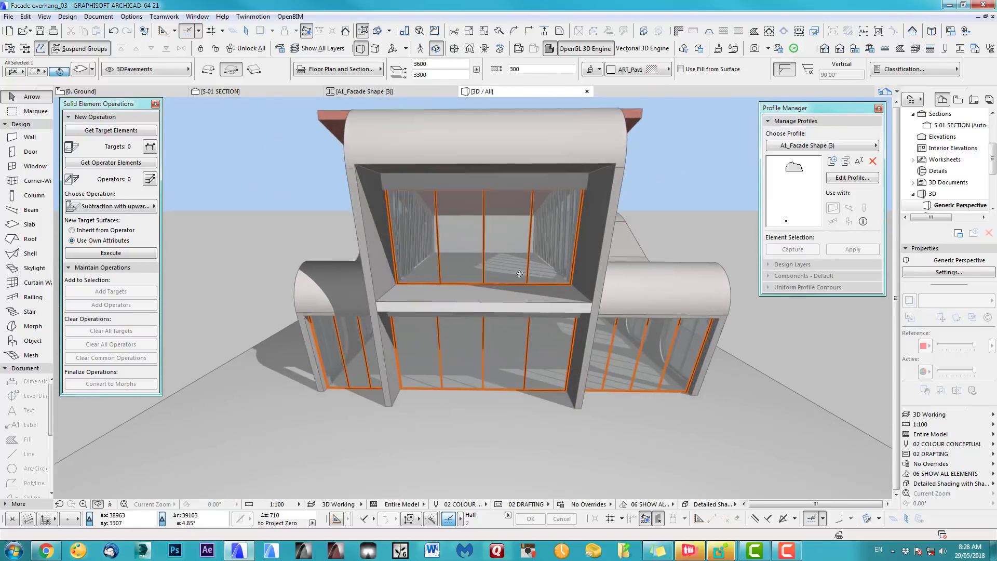
{"action": "scroll", "coordinate": [519, 273], "scroll_direction": "up", "scroll_amount": 2}
{"action": "middle_click_drag", "start_coordinate": [520, 274], "coordinate": [355, 310], "text": "shift"}
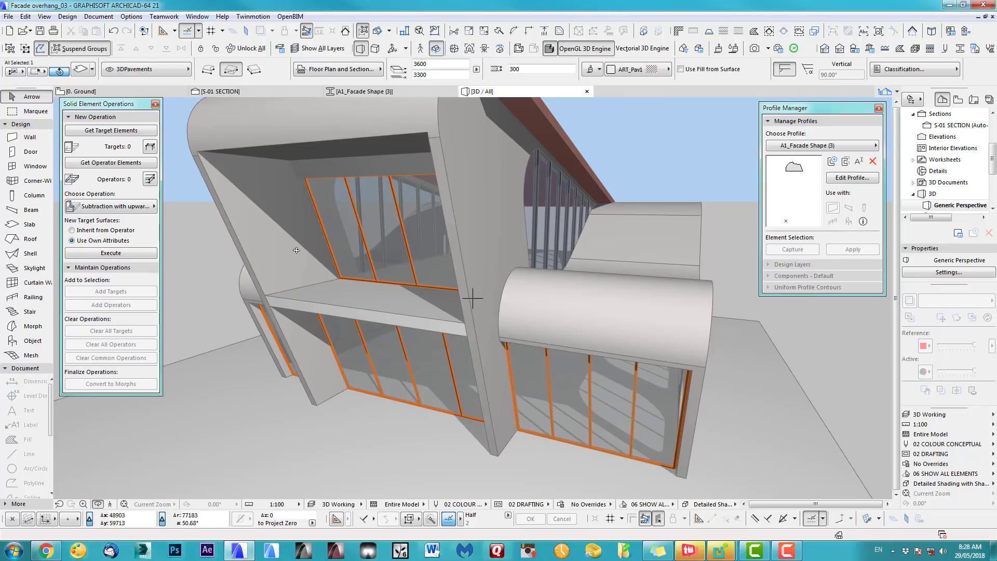
{"action": "middle_click_drag", "start_coordinate": [296, 250], "coordinate": [524, 295], "text": "shift"}
{"action": "key", "text": "F2"}
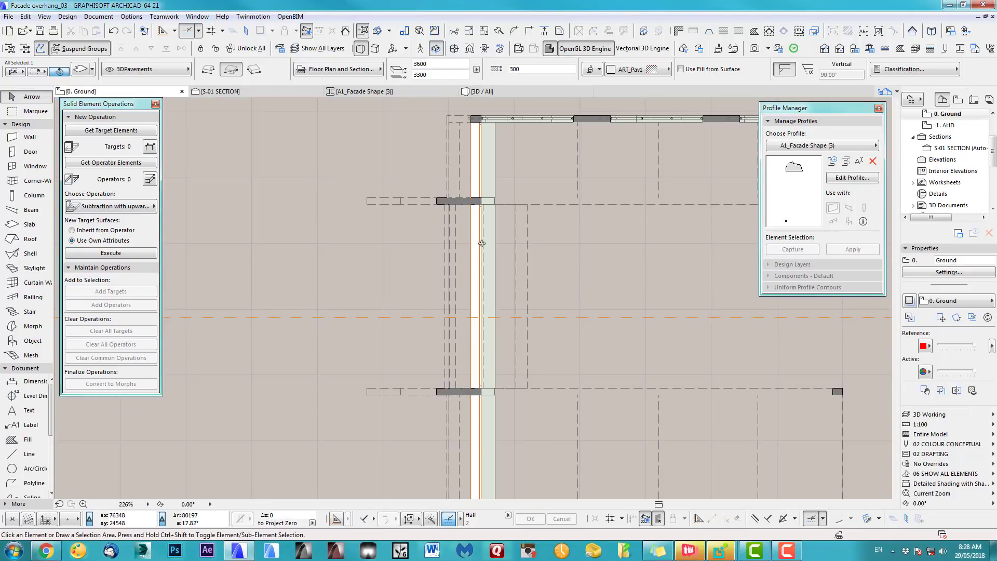
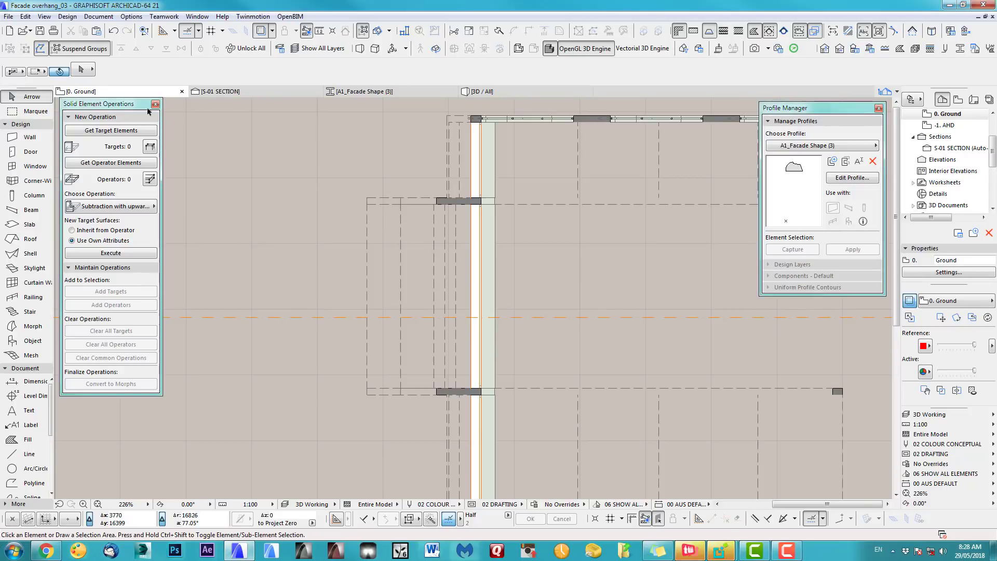
Close the Solid Element Operations palette and load the railing favorite "Seamless Glass Screen - 135, point fixings, inside rail"
{"action": "left_click", "coordinate": [155, 105]}
{"action": "middle_click_drag", "start_coordinate": [150, 316], "coordinate": [218, 312]}
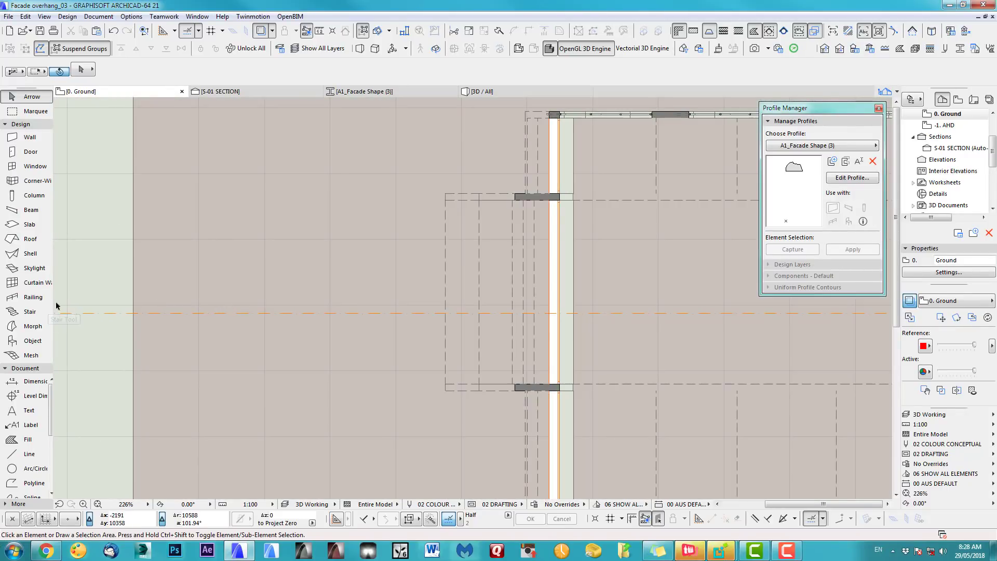
{"action": "left_click", "coordinate": [33, 297]}
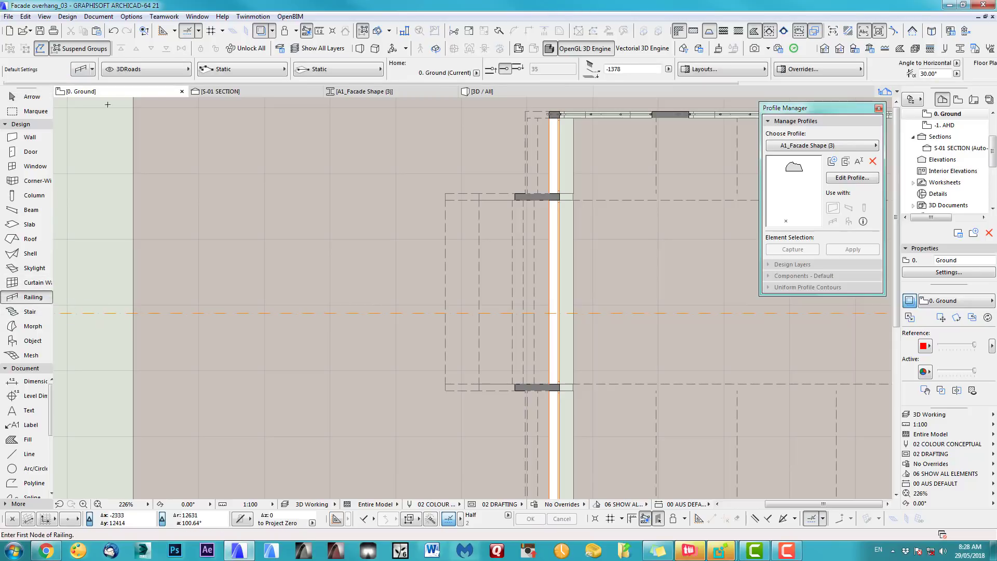
{"action": "left_click", "coordinate": [93, 70]}
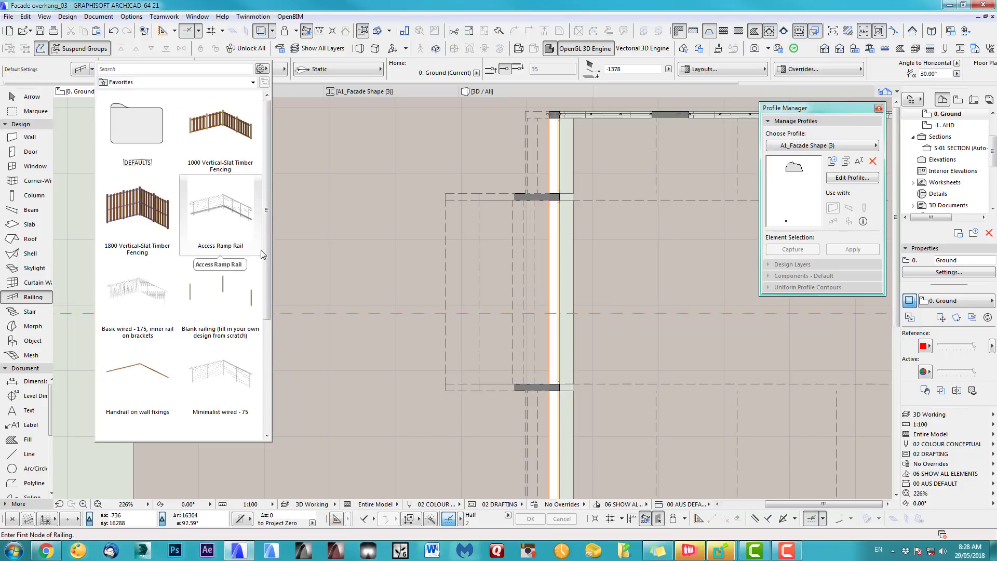
{"action": "scroll", "coordinate": [268, 330], "scroll_direction": "down", "scroll_amount": 1}
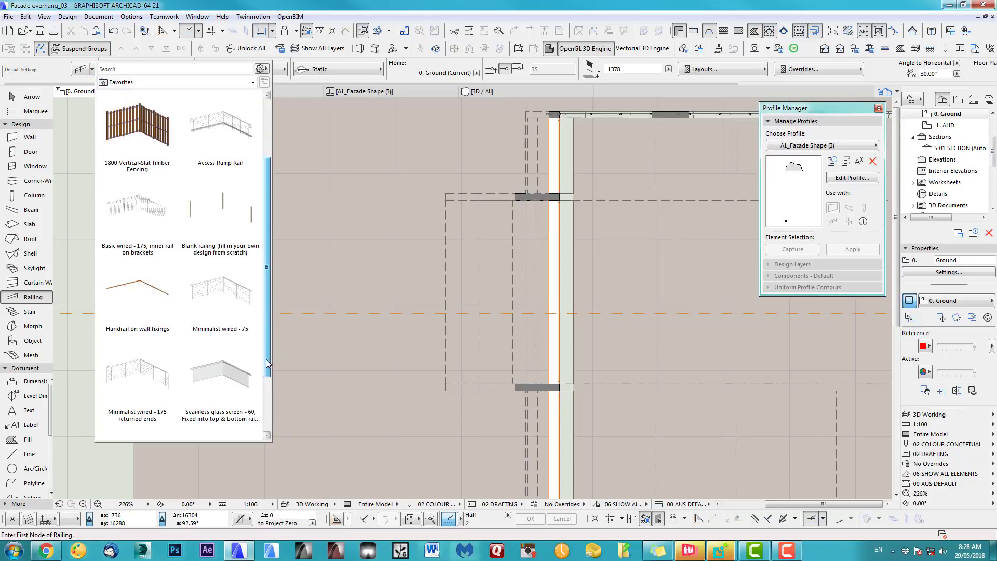
{"action": "scroll", "coordinate": [268, 364], "scroll_direction": "down", "scroll_amount": 1}
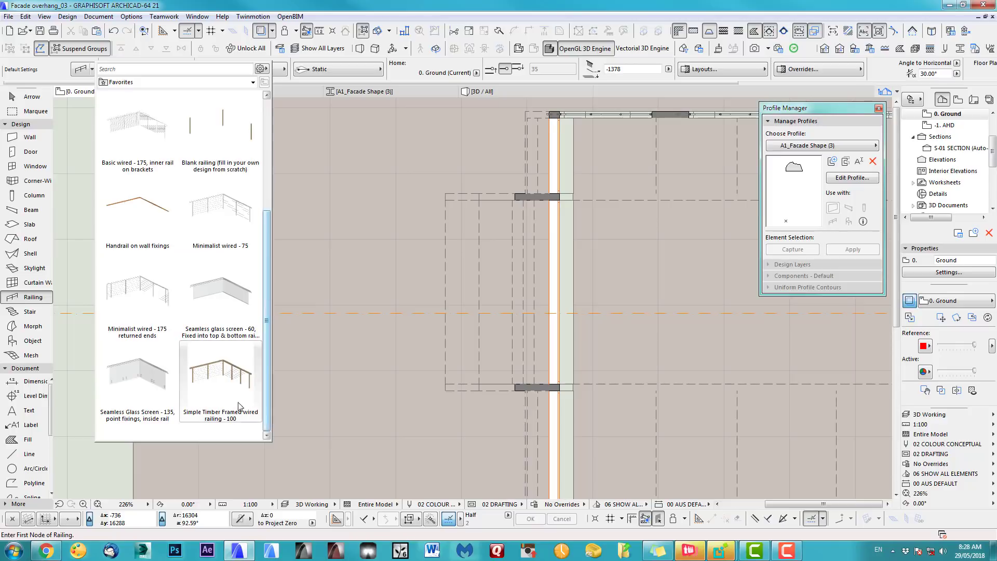
{"action": "left_click", "coordinate": [156, 384]}
{"action": "double_click", "coordinate": [156, 383]}
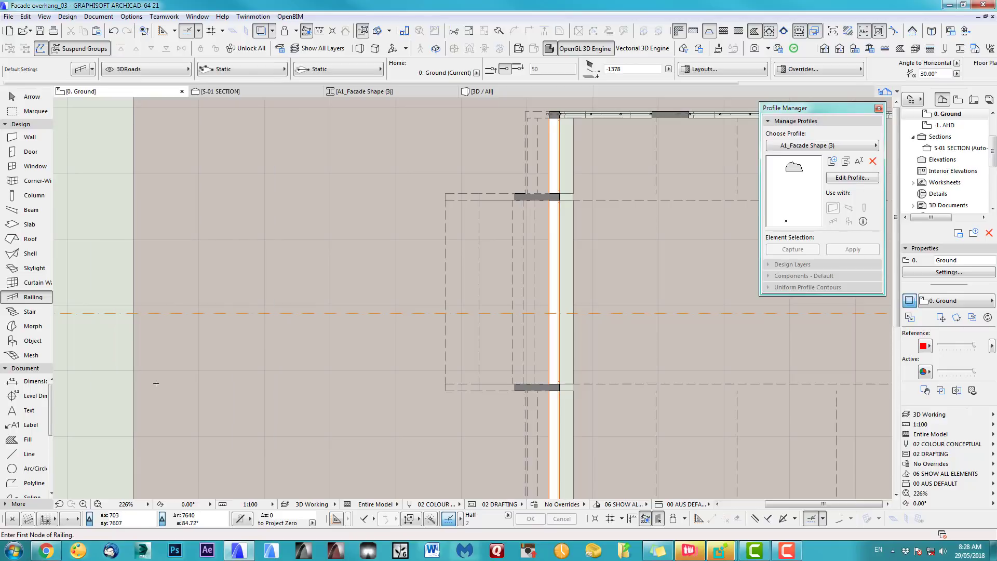
Set the default railing's base elevation to 0 and its layer to 3DHandrails
{"action": "double_click", "coordinate": [29, 300]}
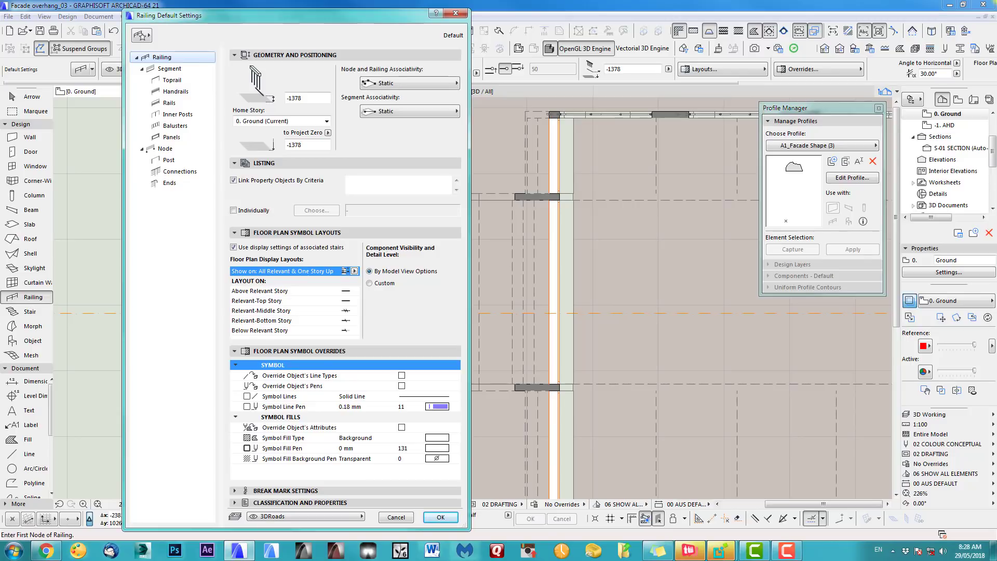
{"action": "double_click", "coordinate": [289, 98]}
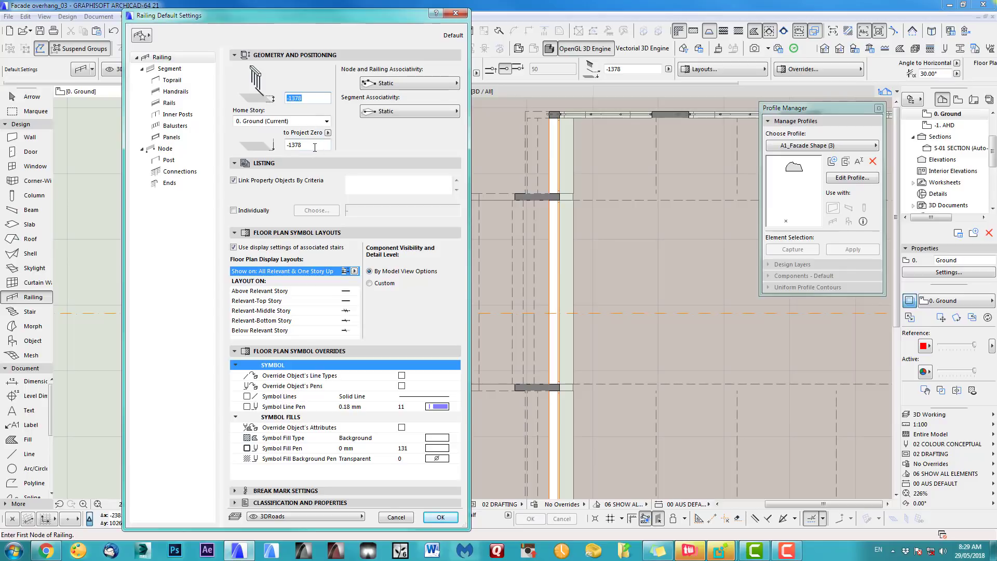
{"action": "left_click", "coordinate": [285, 516]}
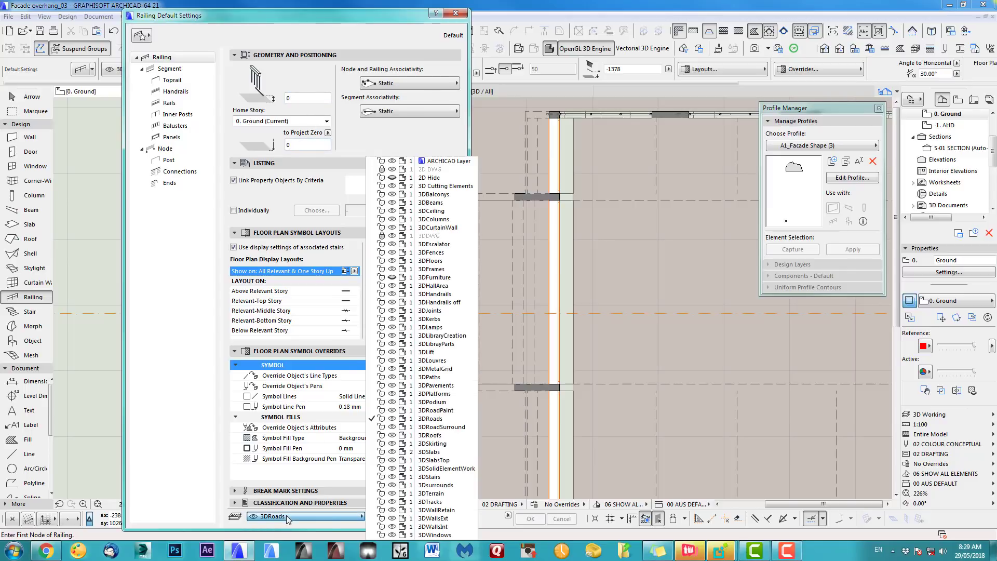
{"action": "left_click", "coordinate": [443, 294]}
{"action": "left_click", "coordinate": [441, 518]}
On the Level 1 plan, draw a railing along the slab's front edge between the inner faces of the two side walls
{"action": "scroll", "coordinate": [381, 296], "scroll_direction": "down", "scroll_amount": 3}
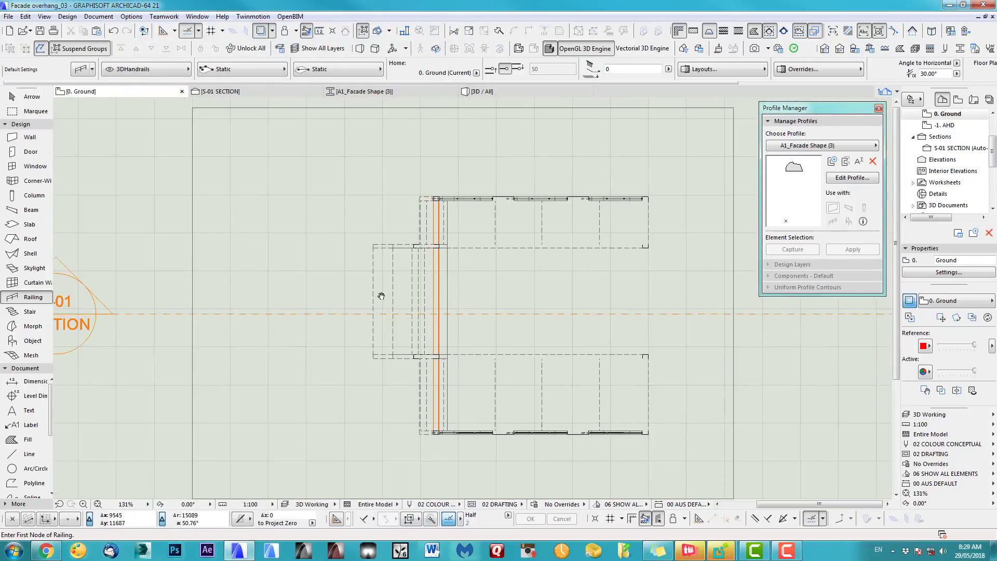
{"action": "left_click", "coordinate": [825, 49]}
{"action": "left_click", "coordinate": [83, 71]}
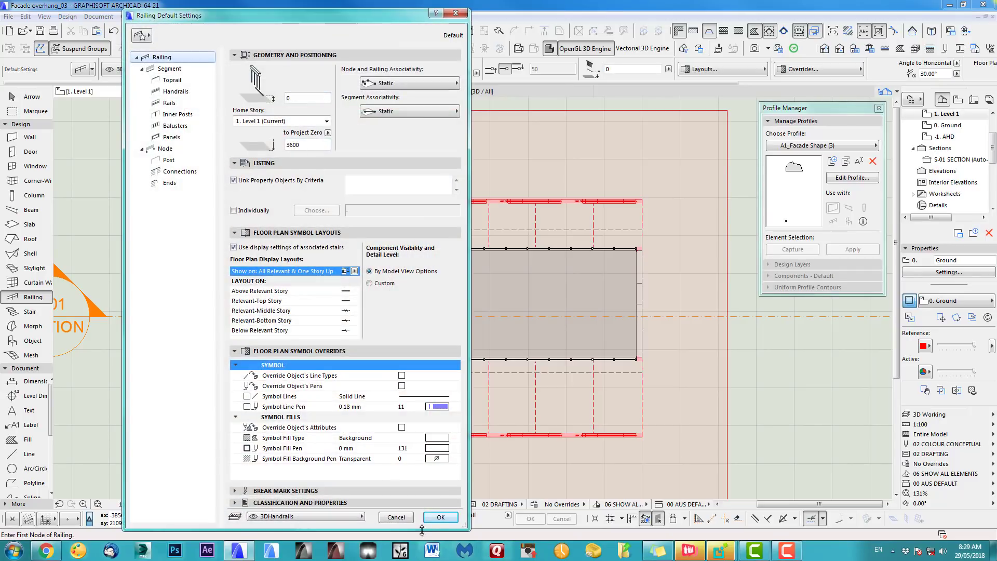
{"action": "left_click", "coordinate": [440, 518]}
{"action": "scroll", "coordinate": [414, 335], "scroll_direction": "up", "scroll_amount": 3}
{"action": "scroll", "coordinate": [413, 335], "scroll_direction": "up", "scroll_amount": 4}
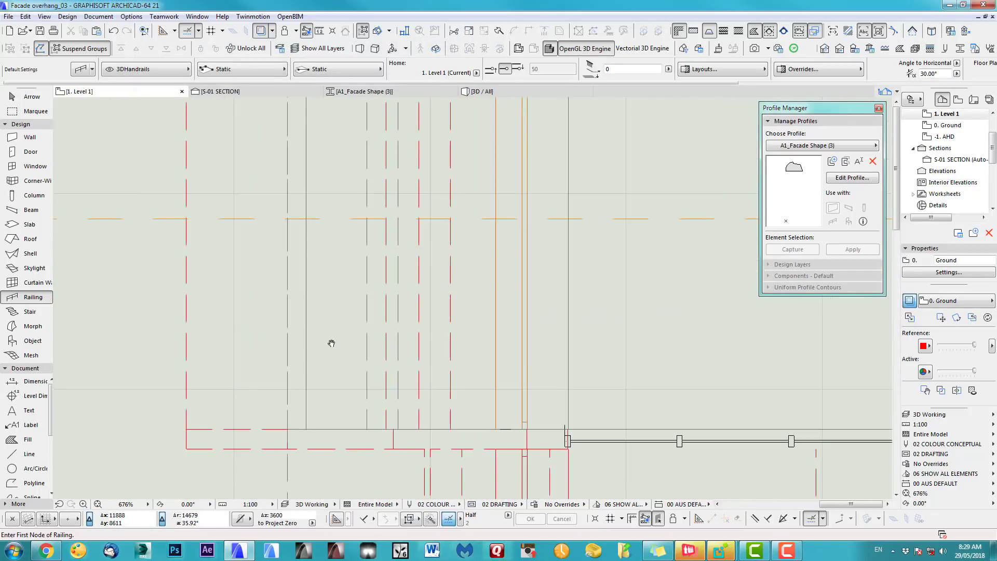
{"action": "left_click", "coordinate": [306, 426]}
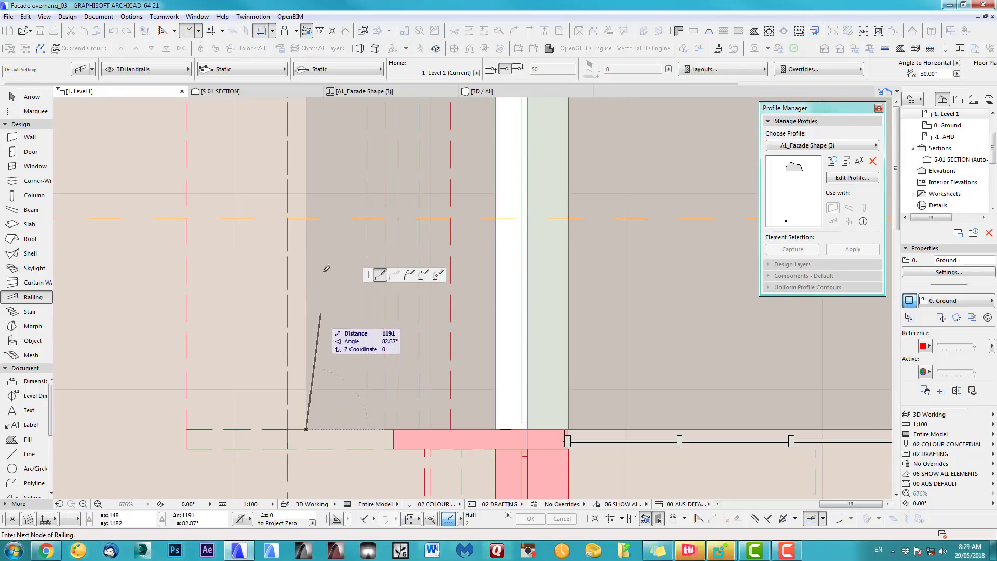
{"action": "scroll", "coordinate": [329, 267], "scroll_direction": "down", "scroll_amount": 2}
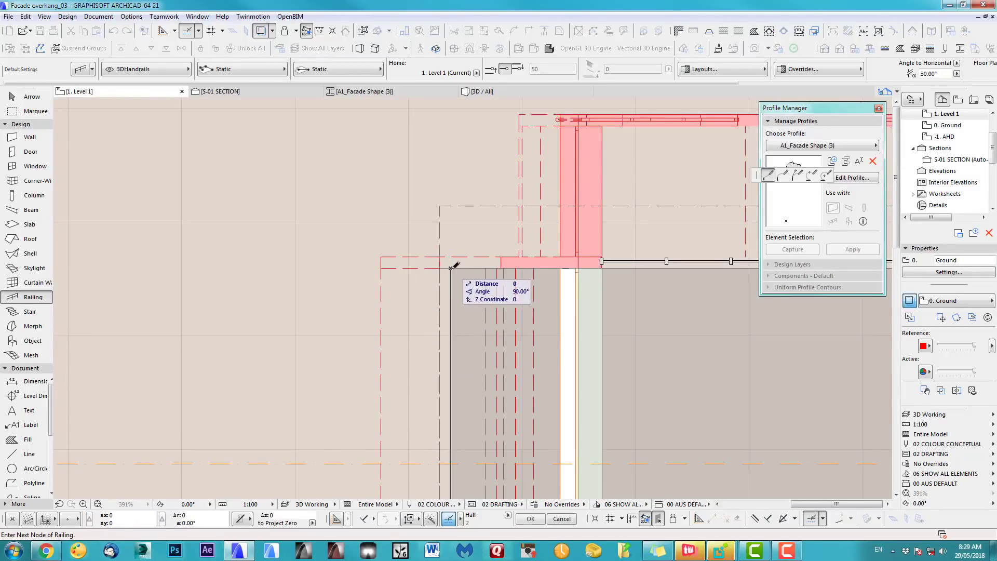
{"action": "double_click", "coordinate": [452, 268]}
Check the new railing in 3D, and rotate it 180° about its midpoint on the Level 1 plan
{"action": "key", "text": "F3"}
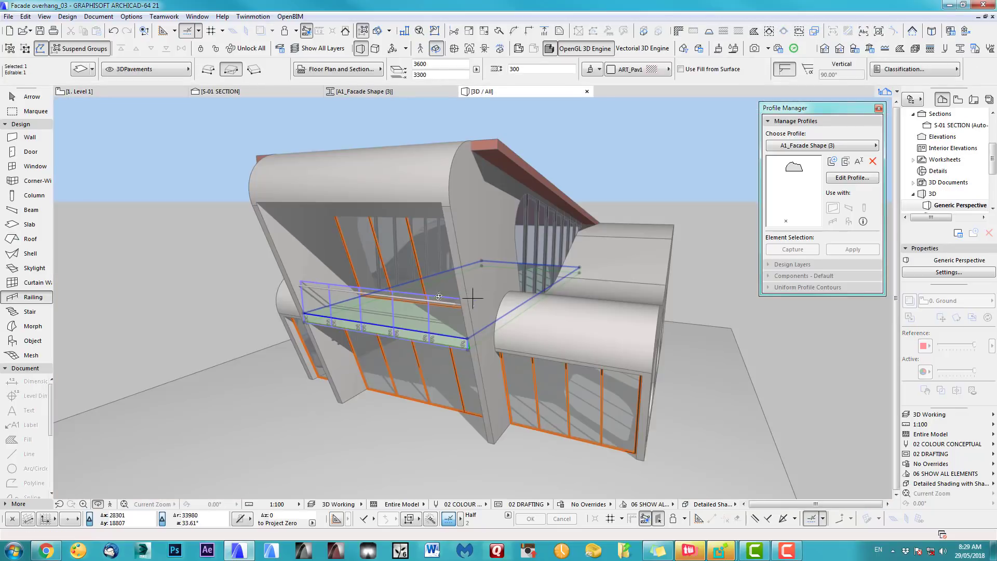
{"action": "middle_click_drag", "start_coordinate": [472, 298], "coordinate": [423, 240], "text": "shift"}
{"action": "scroll", "coordinate": [423, 240], "scroll_direction": "up", "scroll_amount": 3}
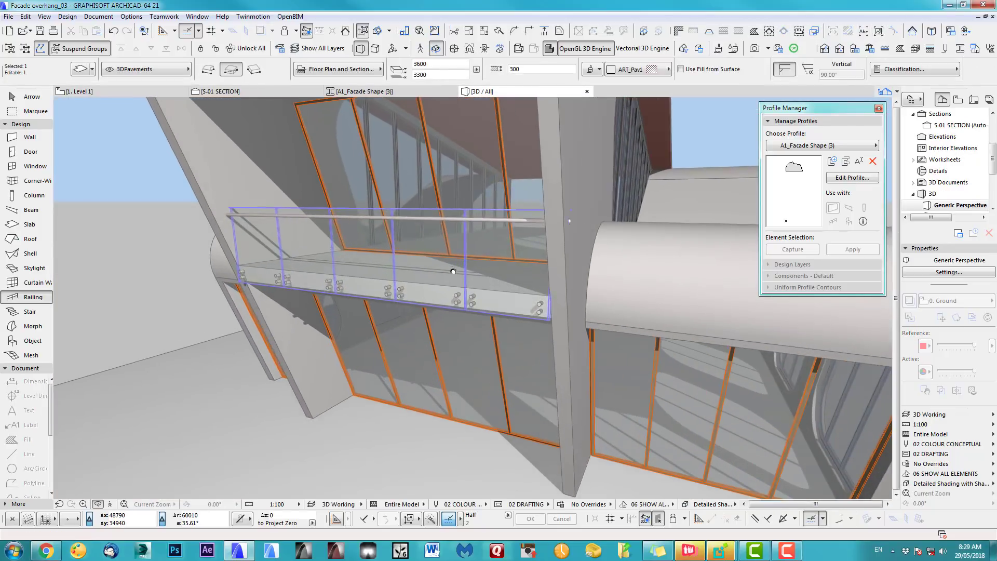
{"action": "middle_click_drag", "start_coordinate": [457, 272], "coordinate": [477, 287]}
{"action": "scroll", "coordinate": [448, 287], "scroll_direction": "up", "scroll_amount": 2}
{"action": "key", "text": "F2"}
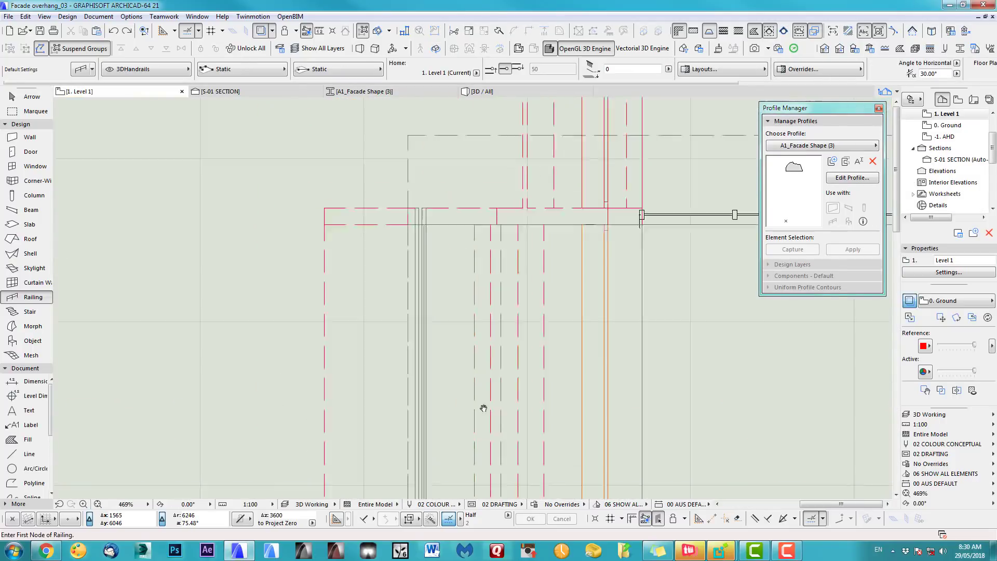
{"action": "scroll", "coordinate": [438, 282], "scroll_direction": "up", "scroll_amount": 5}
{"action": "left_click", "coordinate": [410, 156], "text": "shift"}
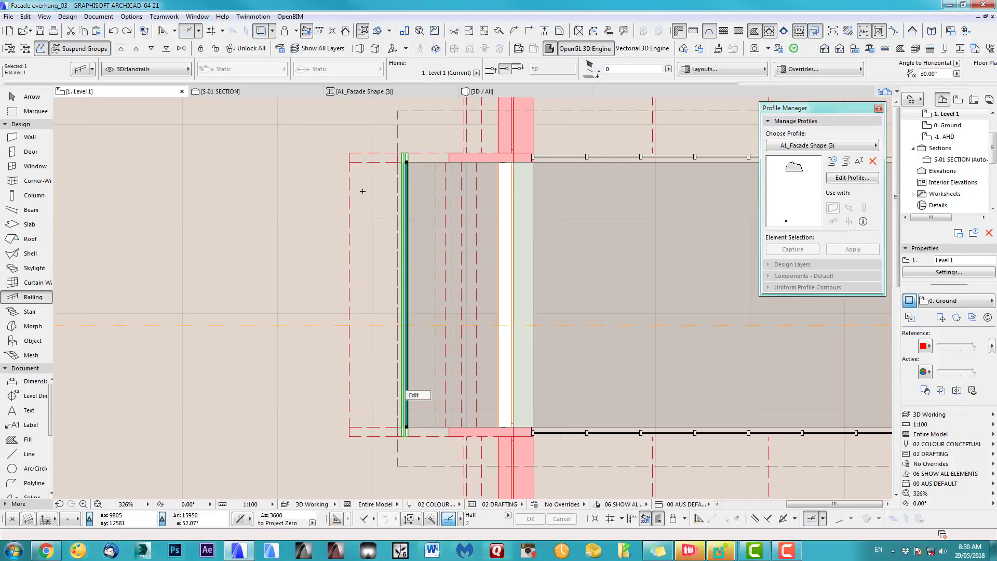
{"action": "key", "text": "ctrl+e"}
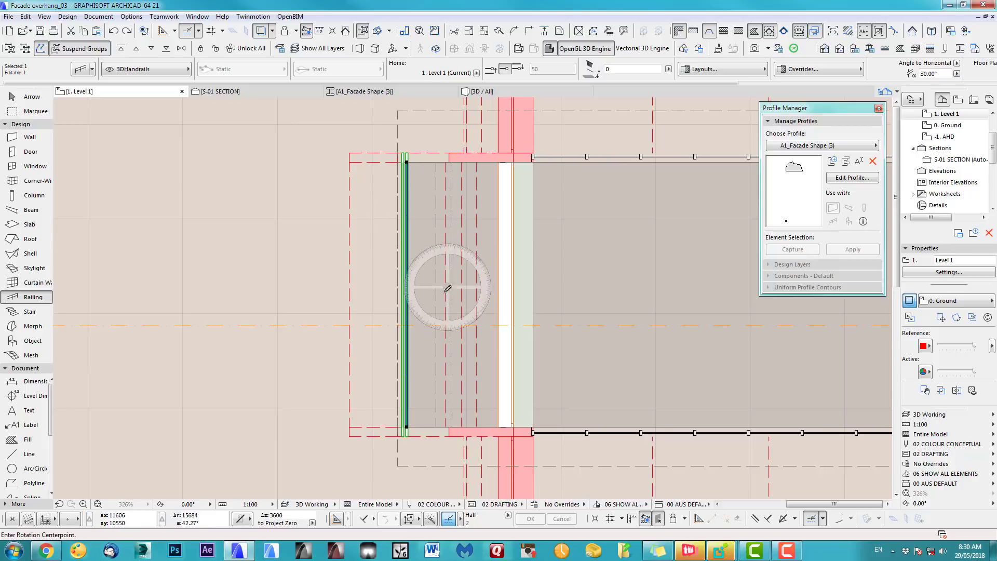
{"action": "scroll", "coordinate": [444, 283], "scroll_direction": "up", "scroll_amount": 3}
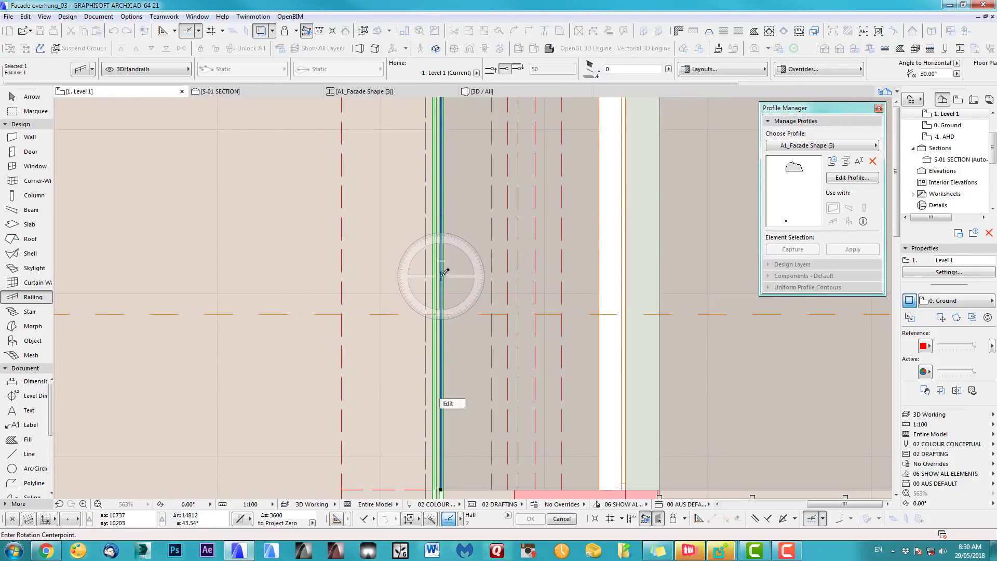
{"action": "left_click", "coordinate": [441, 261]}
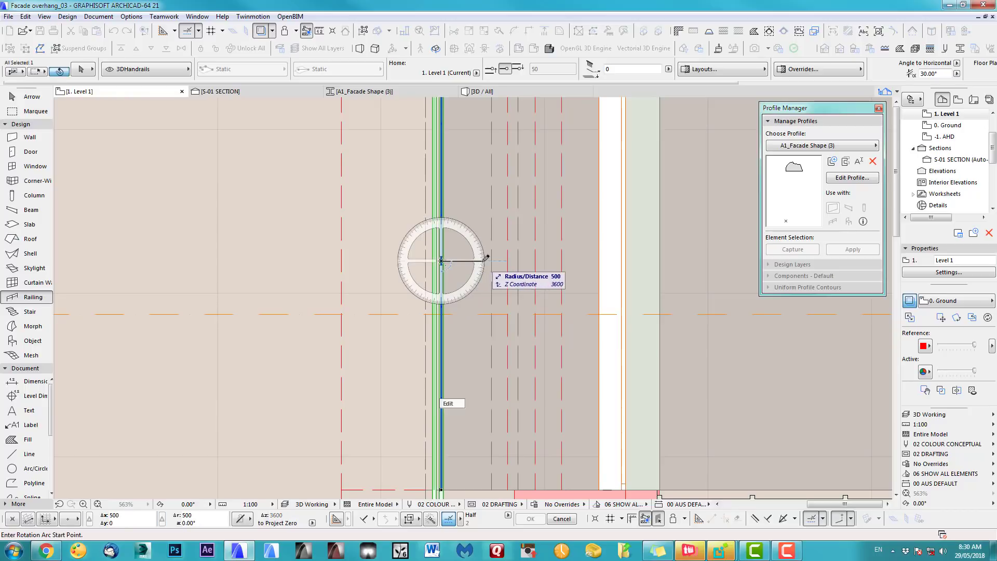
{"action": "left_click", "coordinate": [483, 261]}
{"action": "left_click", "coordinate": [366, 260]}
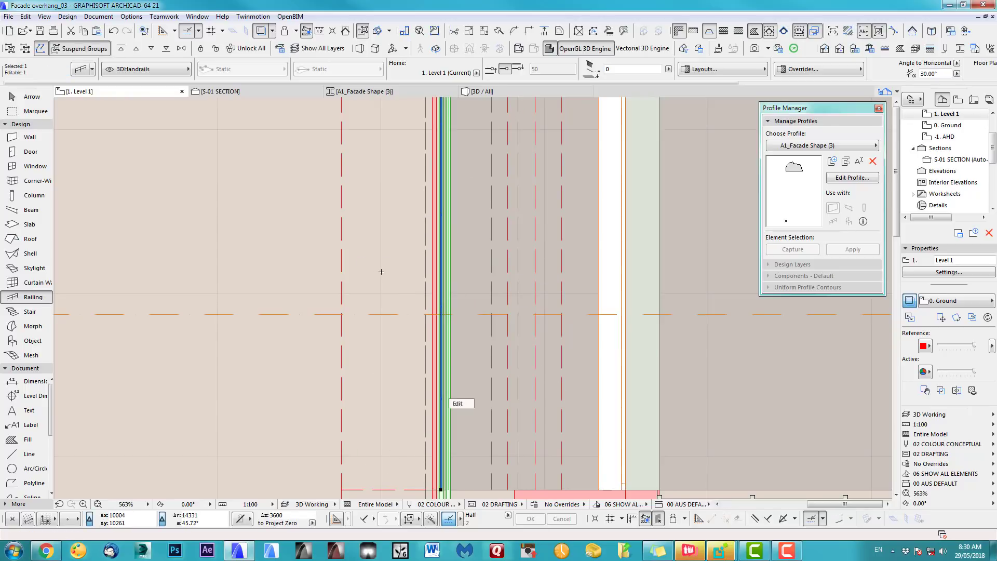
In 3D, set the selected railing's segment slant to 70° relative to vertical
{"action": "key", "text": "F3"}
{"action": "mouse_move", "coordinate": [472, 298]}
{"action": "middle_mouse_down", "text": "shift"}
{"action": "mouse_move", "coordinate": [452, 319]}
{"action": "mouse_move", "coordinate": [404, 301]}
{"action": "mouse_move", "coordinate": [463, 346]}
{"action": "mouse_move", "coordinate": [516, 358]}
{"action": "mouse_move", "coordinate": [474, 291]}
{"action": "middle_mouse_up", "text": "shift"}
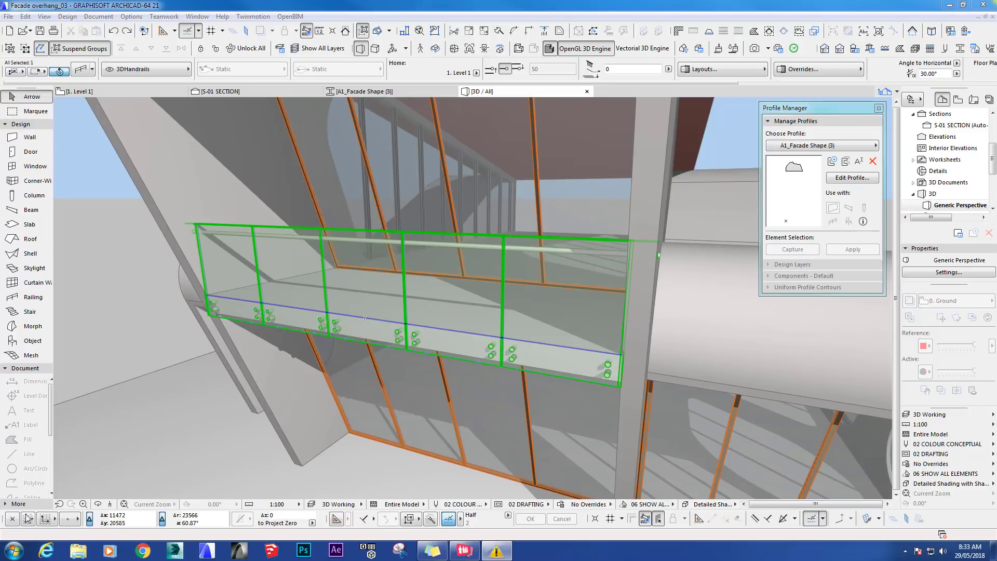
{"action": "left_click", "coordinate": [534, 345]}
{"action": "middle_click_drag", "start_coordinate": [534, 345], "coordinate": [410, 246], "text": "shift"}
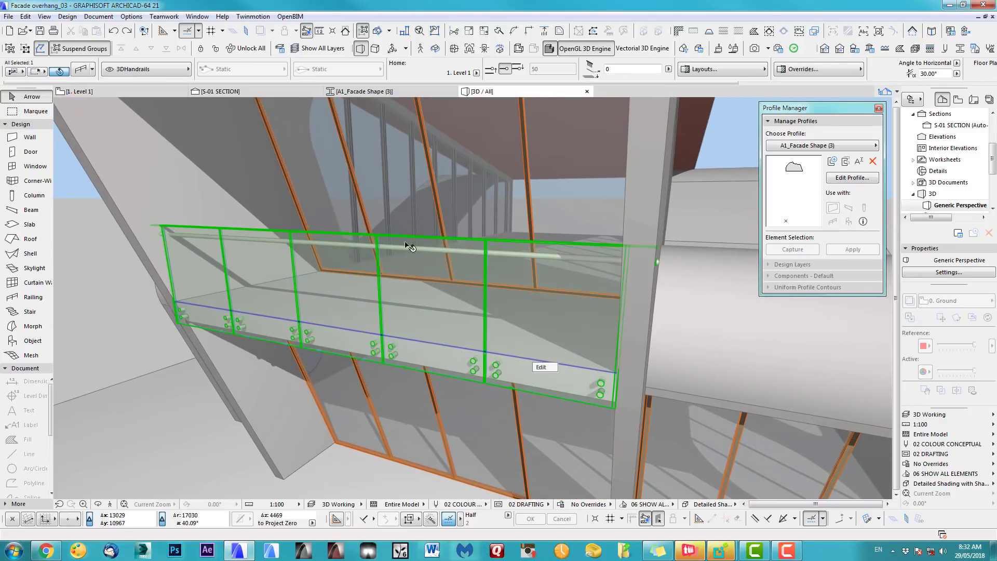
{"action": "left_click", "coordinate": [83, 71]}
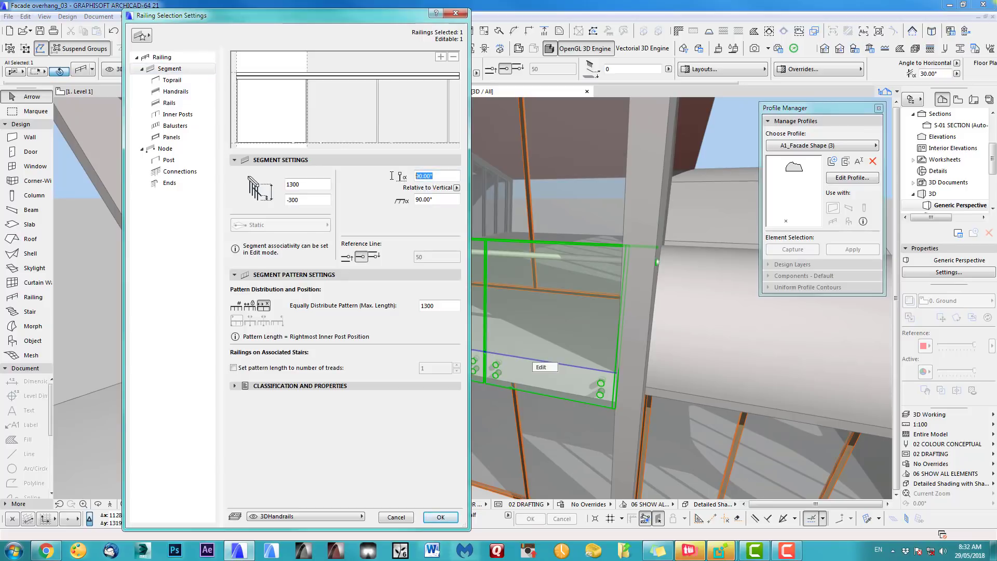
{"action": "key", "text": "Return"}
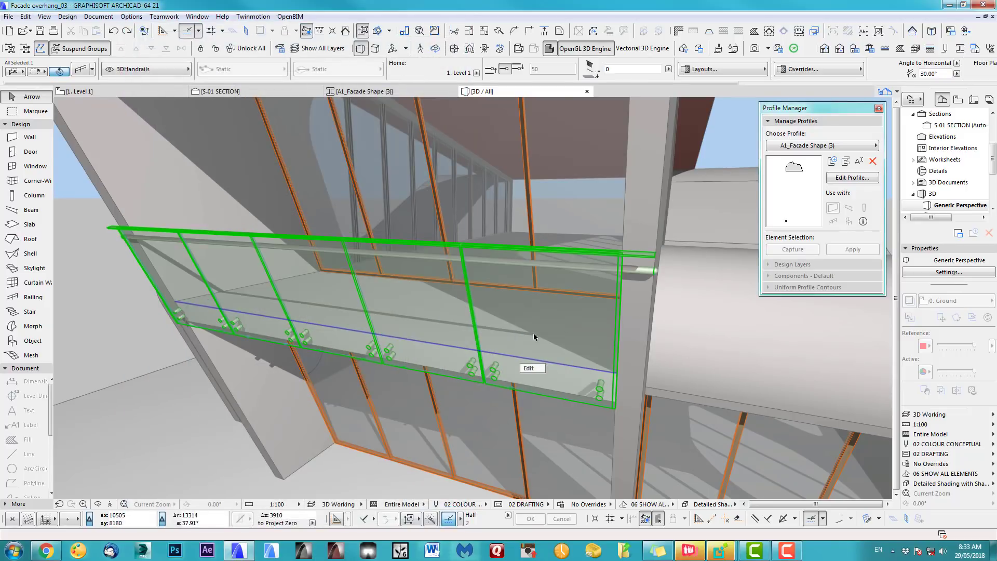
{"action": "middle_click_drag", "start_coordinate": [534, 334], "coordinate": [405, 354], "text": "shift"}
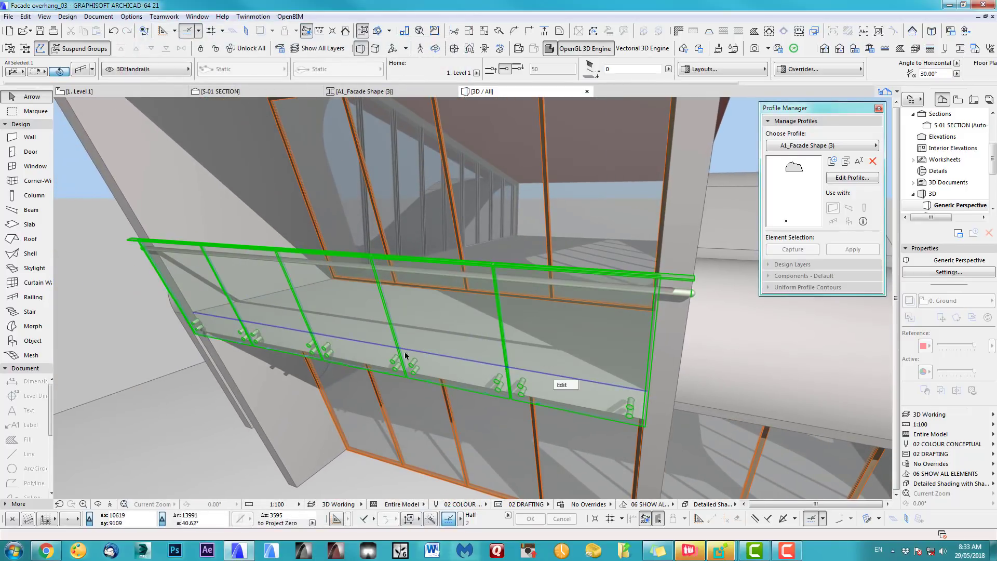
{"action": "middle_click_drag", "start_coordinate": [341, 306], "coordinate": [441, 241], "text": "shift"}
{"action": "middle_click_drag", "start_coordinate": [249, 185], "coordinate": [264, 223], "text": "shift"}
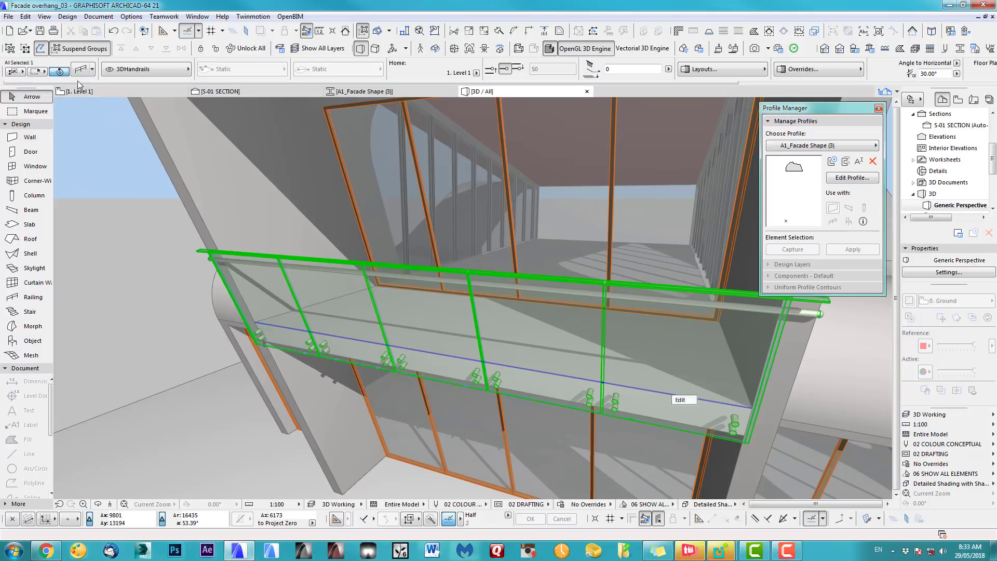
In the railing's node connections, set the toprail's vertical connection length to 0 and switch Handrail 1 to the disconnected straight type
{"action": "key", "text": "ctrl+t"}
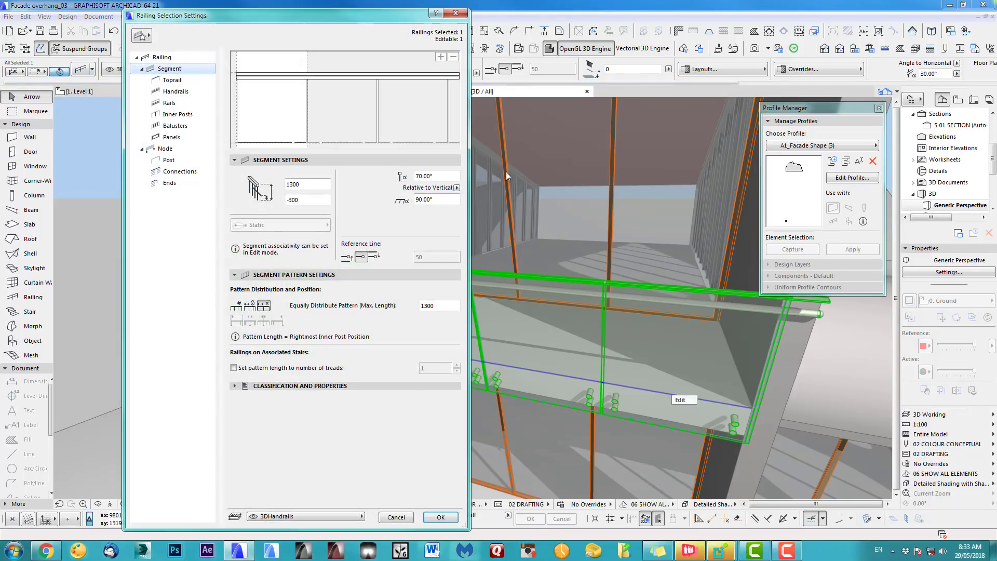
{"action": "left_click", "coordinate": [178, 173]}
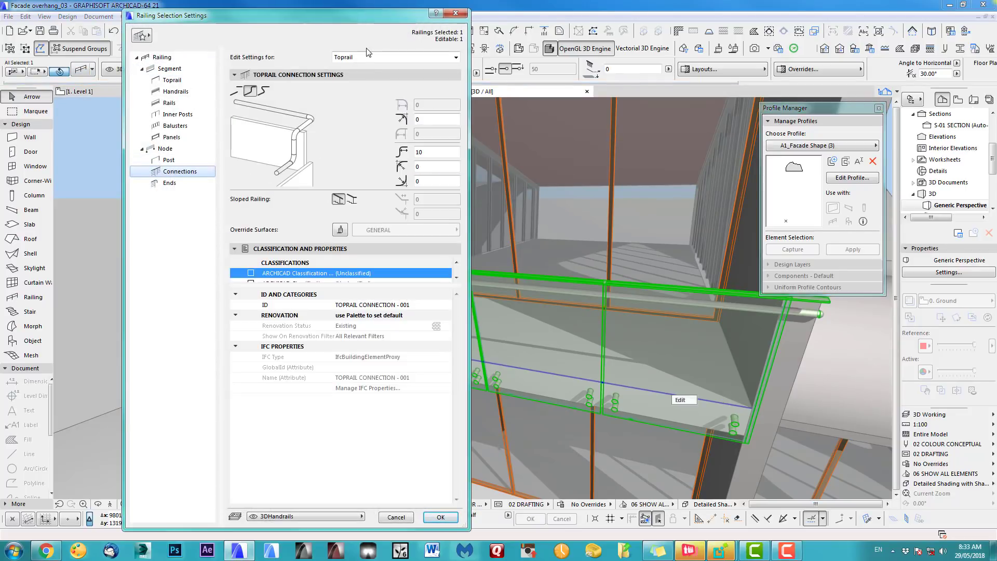
{"action": "left_click", "coordinate": [426, 152]}
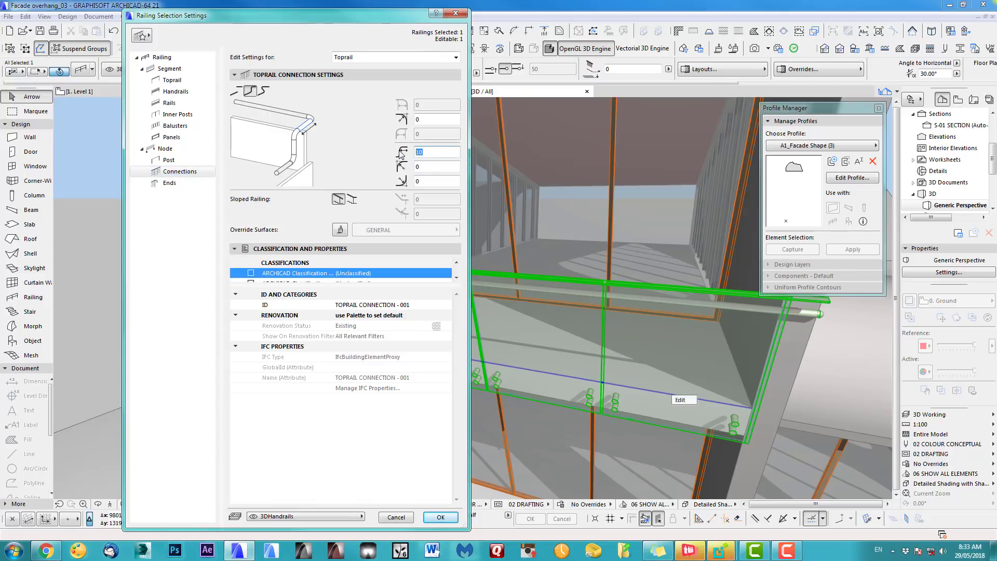
{"action": "left_click", "coordinate": [395, 57]}
{"action": "left_click", "coordinate": [353, 75]}
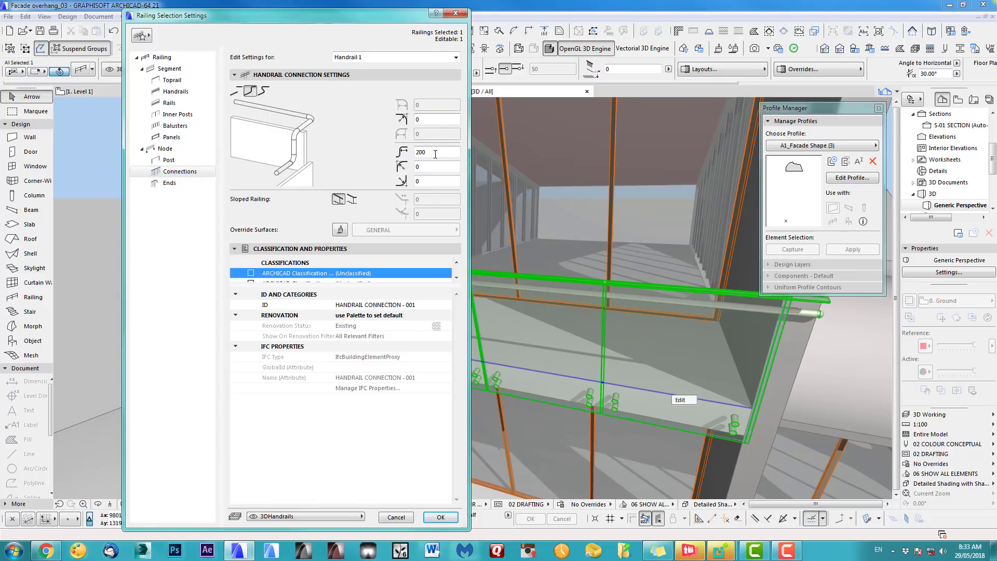
{"action": "left_click", "coordinate": [236, 92]}
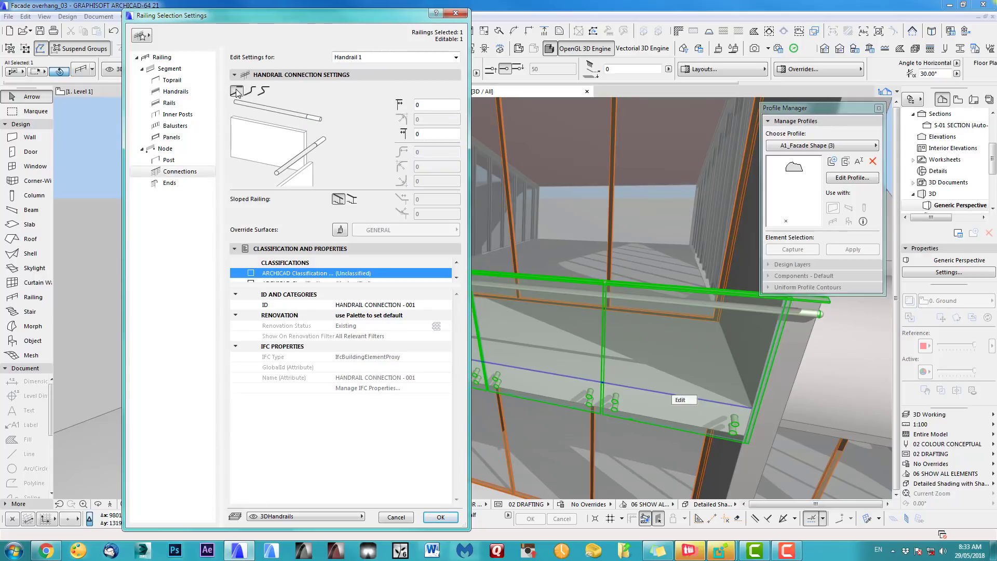
{"action": "left_click", "coordinate": [363, 58]}
{"action": "left_click", "coordinate": [373, 69]}
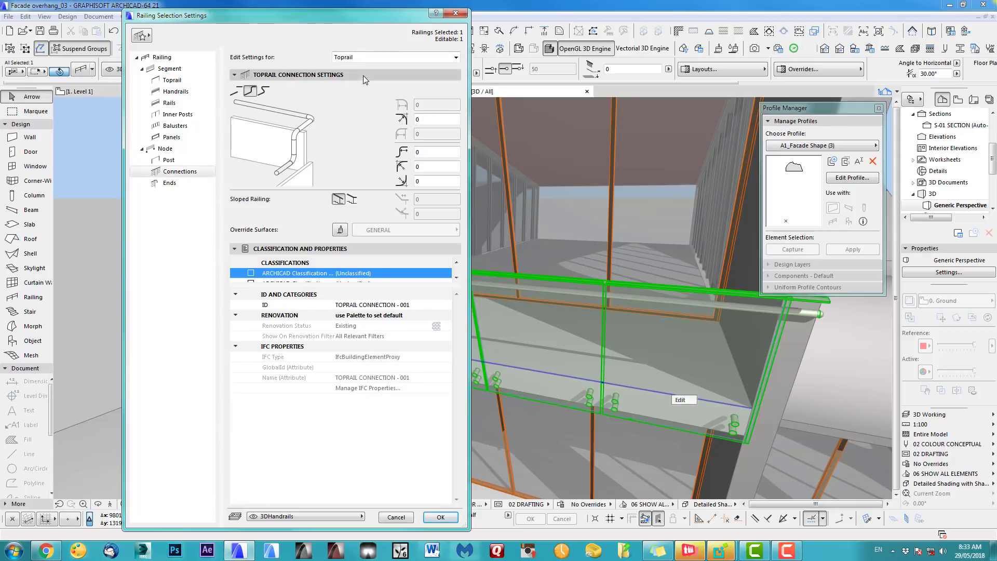
Switch the Handrail 2 and Rail connections to the disconnected straight type and apply the railing settings
{"action": "left_click", "coordinate": [362, 58]}
{"action": "left_click", "coordinate": [357, 82]}
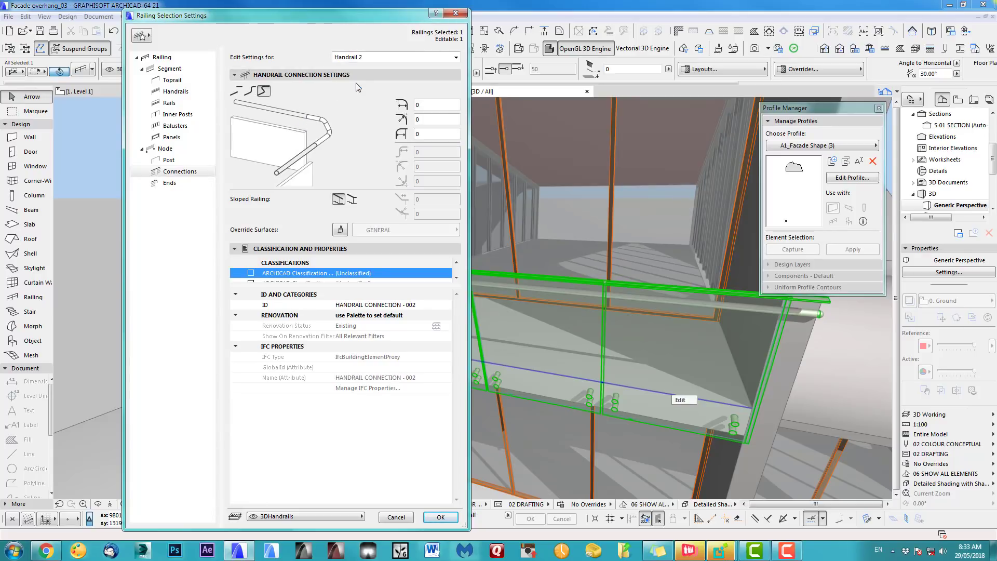
{"action": "left_click", "coordinate": [373, 59]}
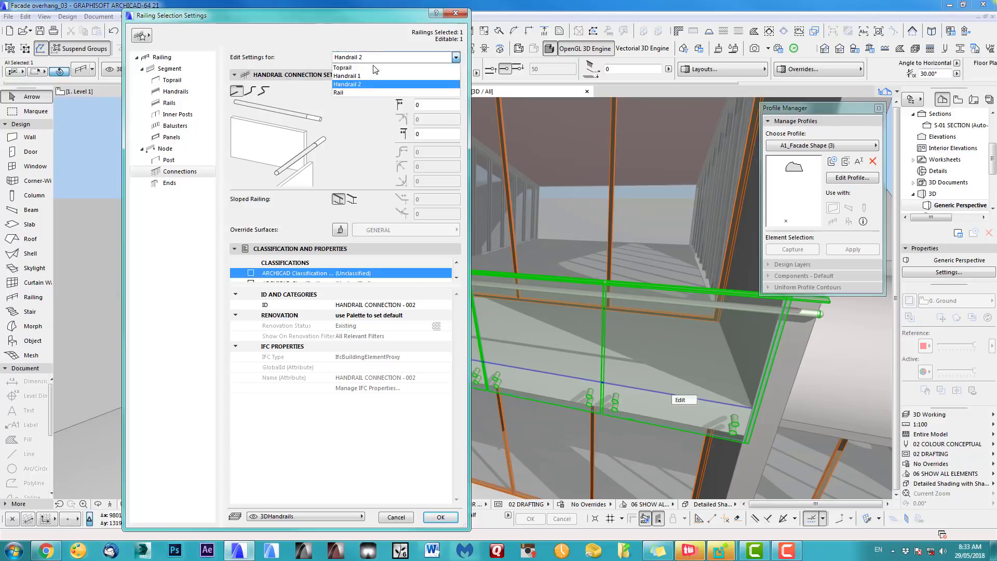
{"action": "left_click", "coordinate": [364, 93]}
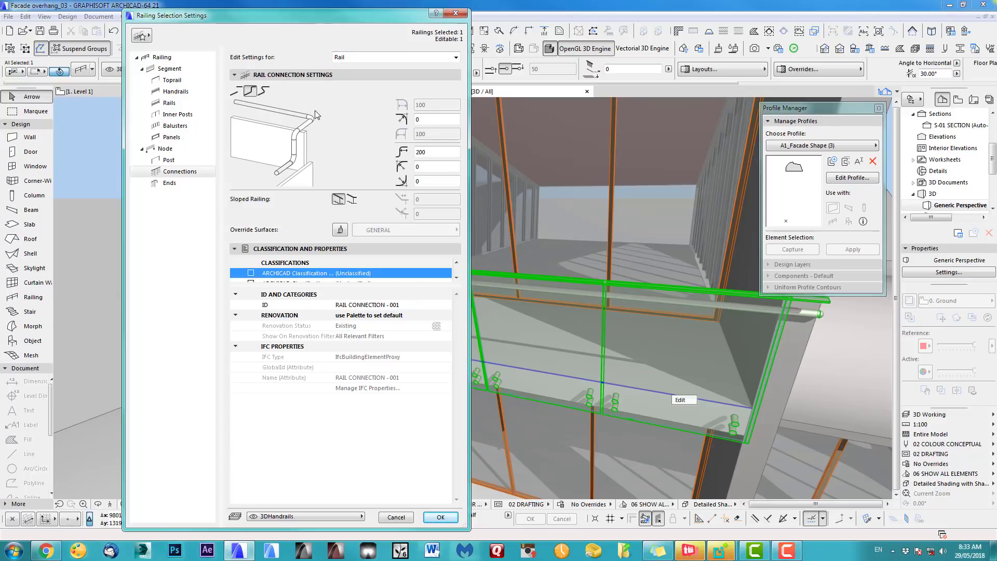
{"action": "left_click", "coordinate": [343, 62]}
{"action": "left_click", "coordinate": [348, 74]}
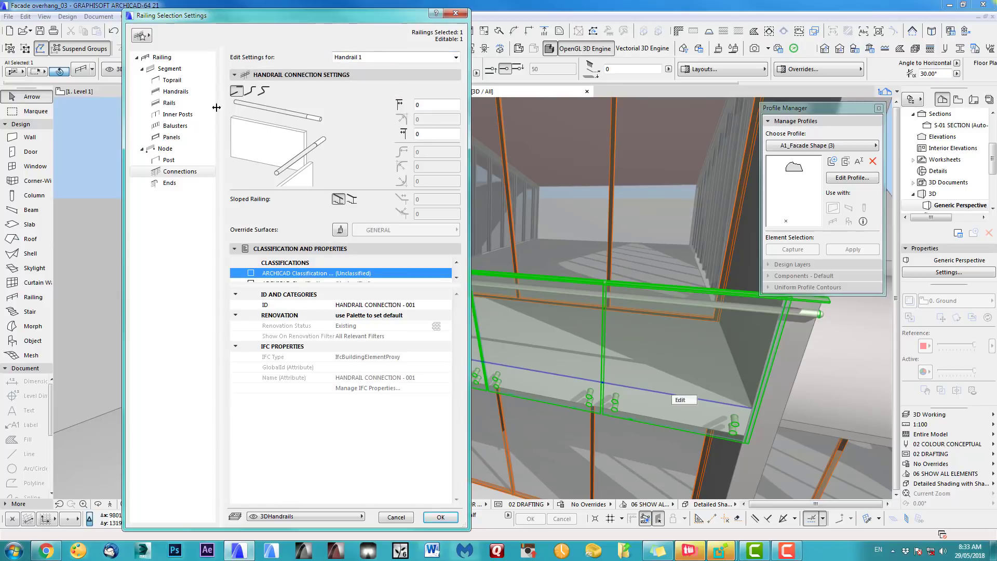
{"action": "left_click", "coordinate": [440, 518]}
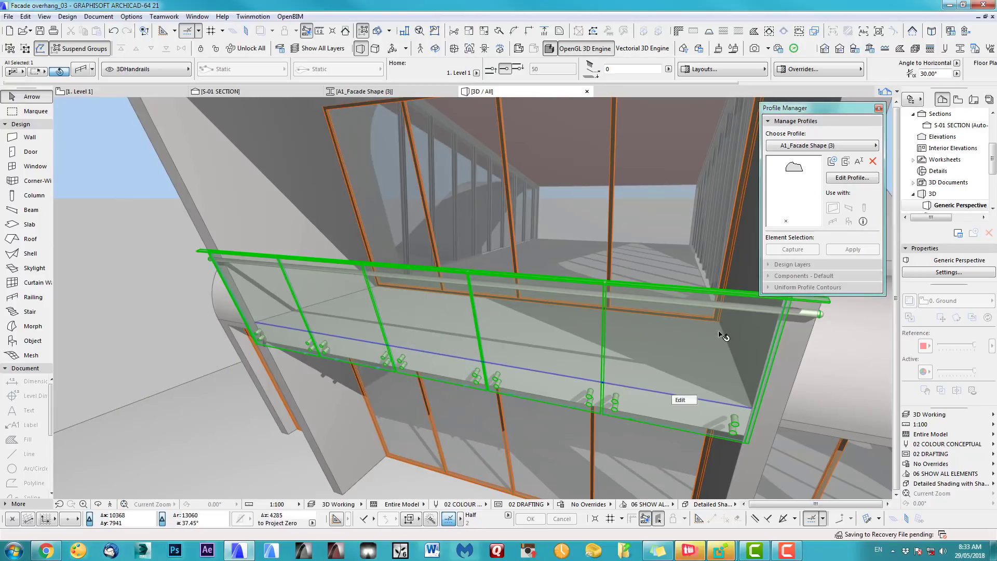
Reopen the selected railing's node connection settings and switch the toprail connection to the disconnected straight type
{"action": "middle_click_drag", "start_coordinate": [721, 335], "coordinate": [613, 302]}
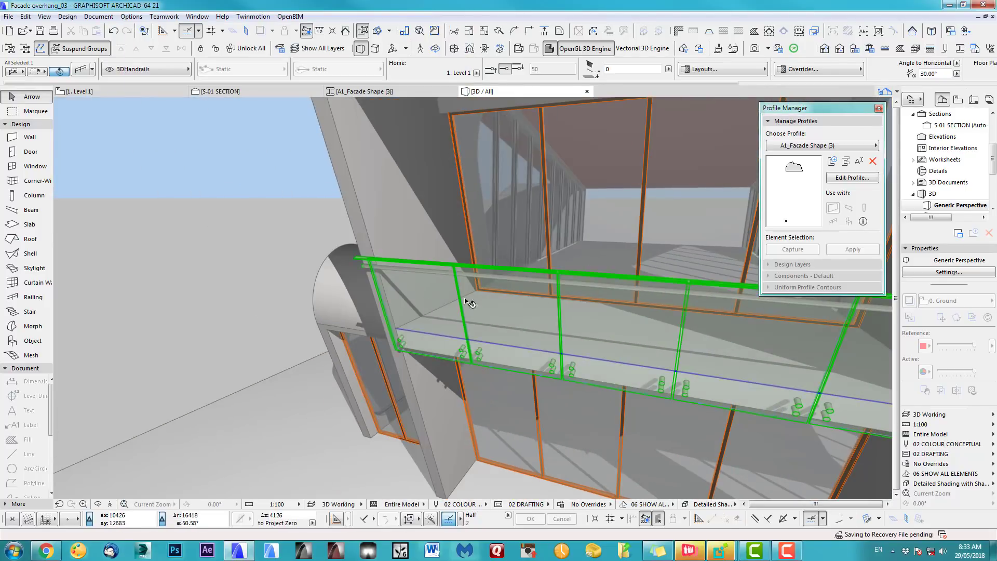
{"action": "middle_click_drag", "start_coordinate": [466, 301], "coordinate": [275, 274]}
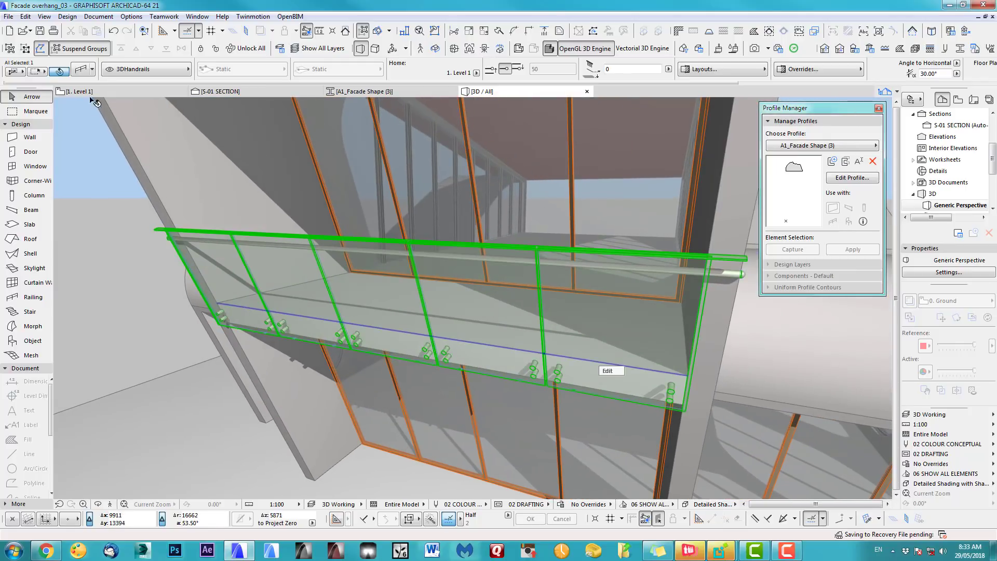
{"action": "key", "text": "ctrl+t"}
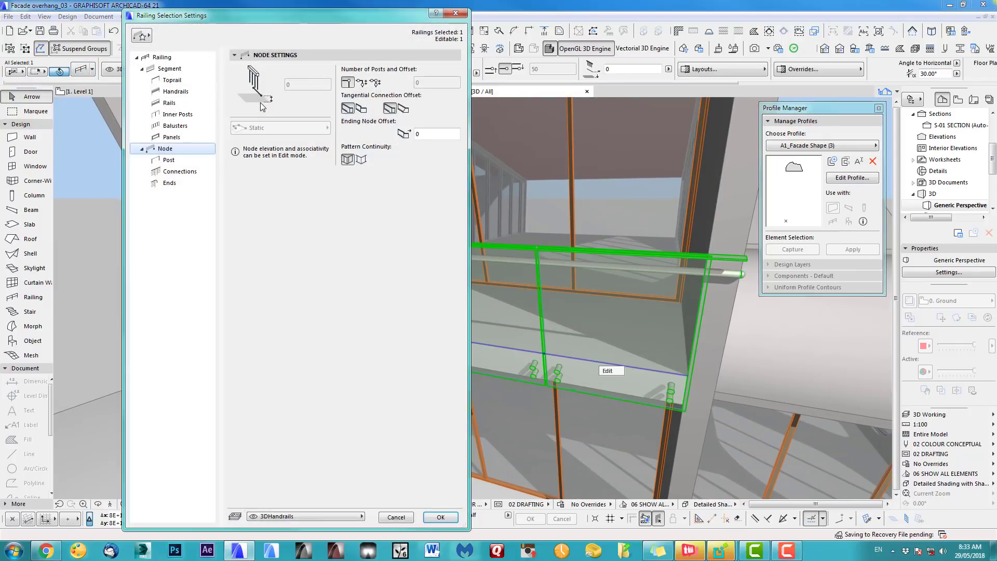
{"action": "left_click", "coordinate": [168, 161]}
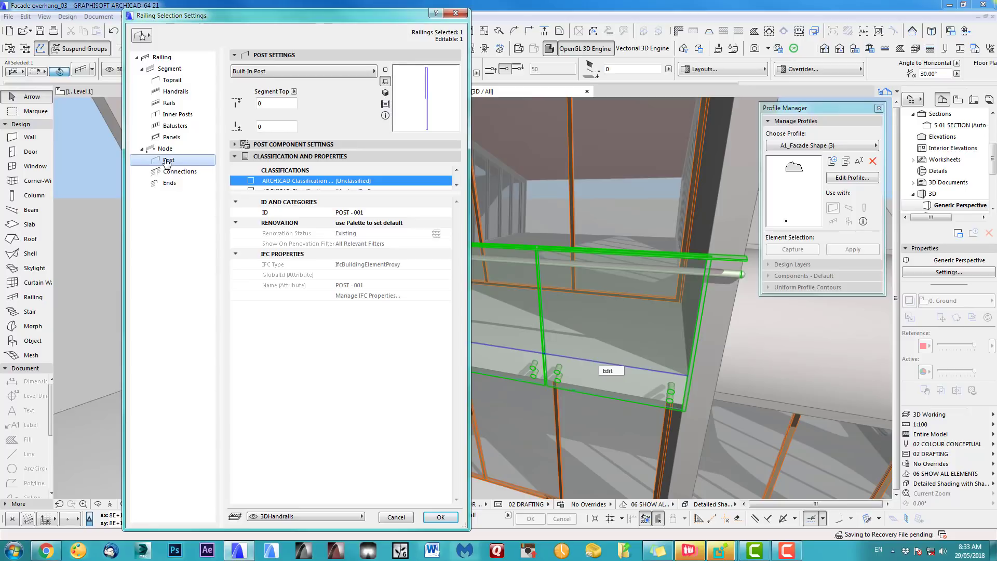
{"action": "left_click", "coordinate": [169, 172]}
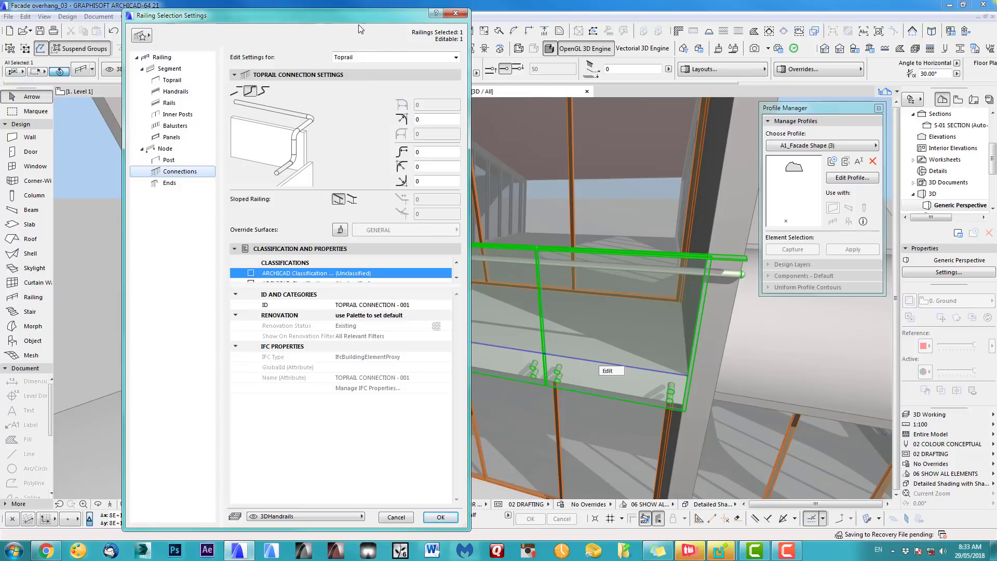
{"action": "left_click", "coordinate": [375, 56]}
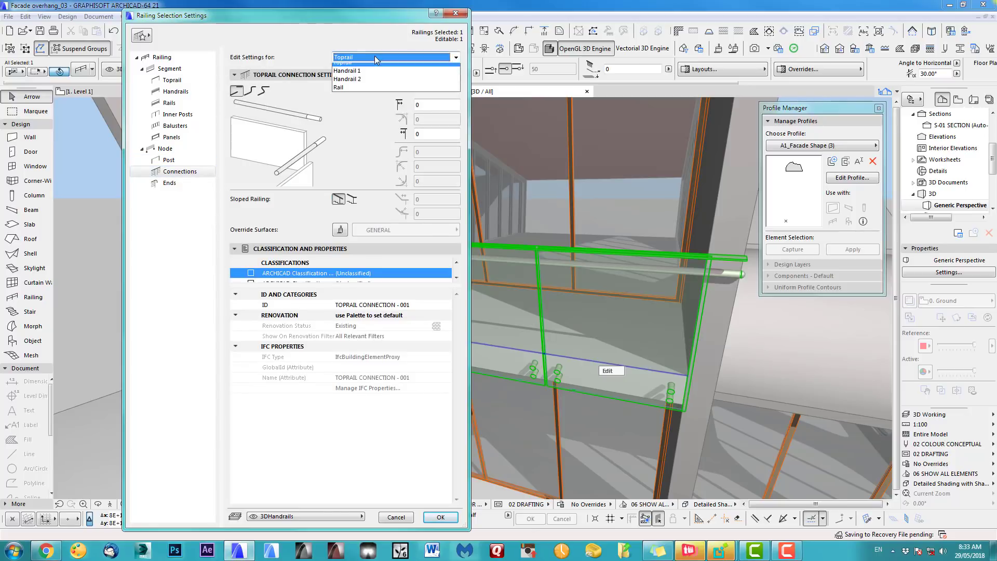
Review the connection settings of Handrail 1, Handrail 2, the rail and the toprail
{"action": "left_click", "coordinate": [363, 71]}
{"action": "left_click", "coordinate": [374, 56]}
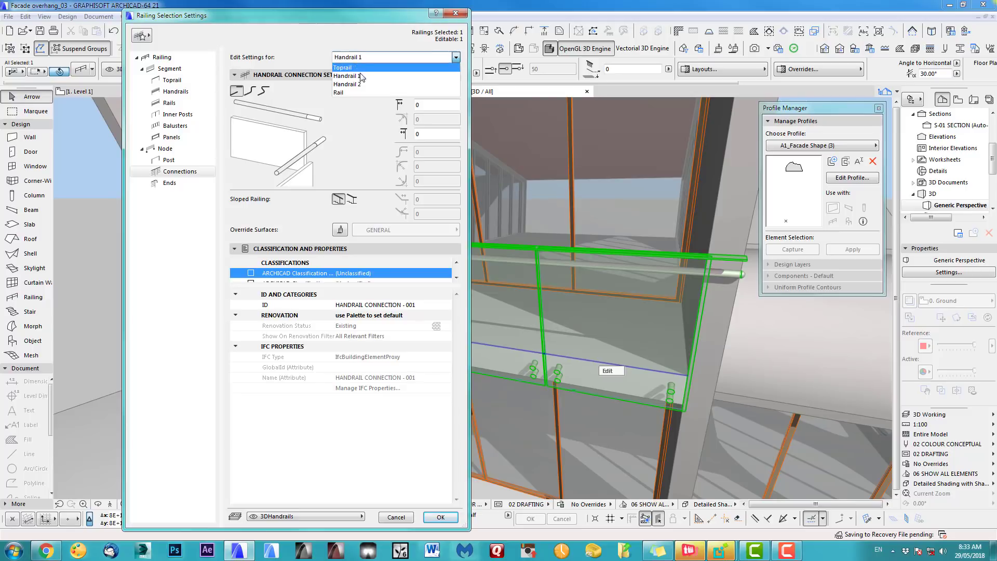
{"action": "left_click", "coordinate": [364, 82]}
{"action": "left_click", "coordinate": [370, 61]}
{"action": "left_click", "coordinate": [356, 93]}
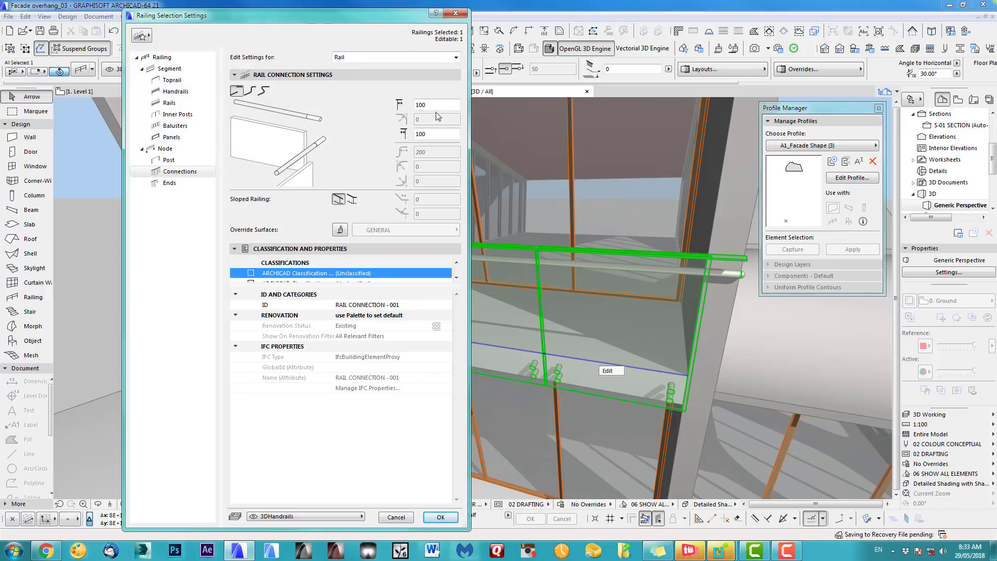
{"action": "left_click", "coordinate": [378, 58]}
{"action": "left_click", "coordinate": [363, 82]}
{"action": "left_click", "coordinate": [382, 59]}
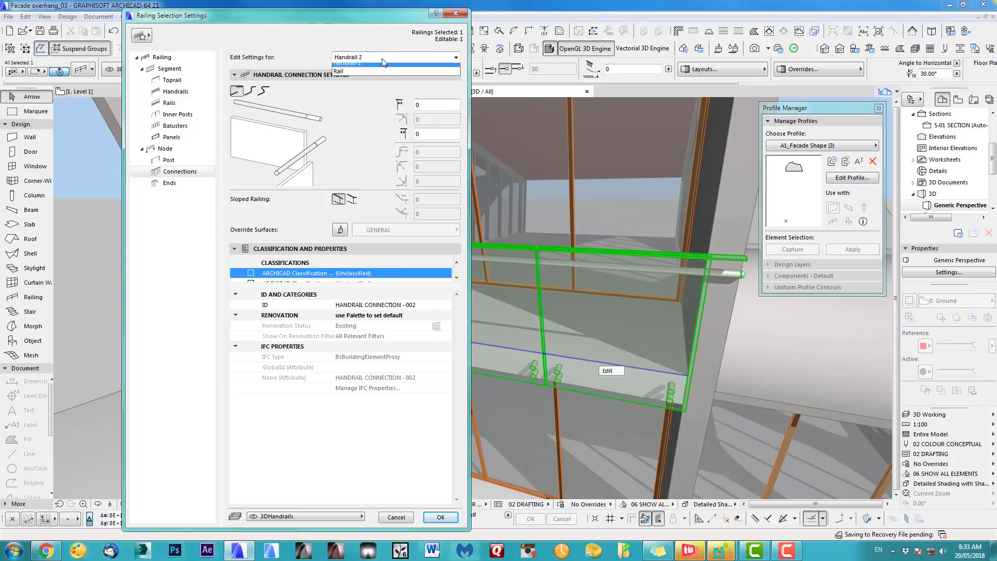
{"action": "left_click", "coordinate": [373, 74]}
{"action": "left_click", "coordinate": [380, 58]}
{"action": "left_click", "coordinate": [368, 66]}
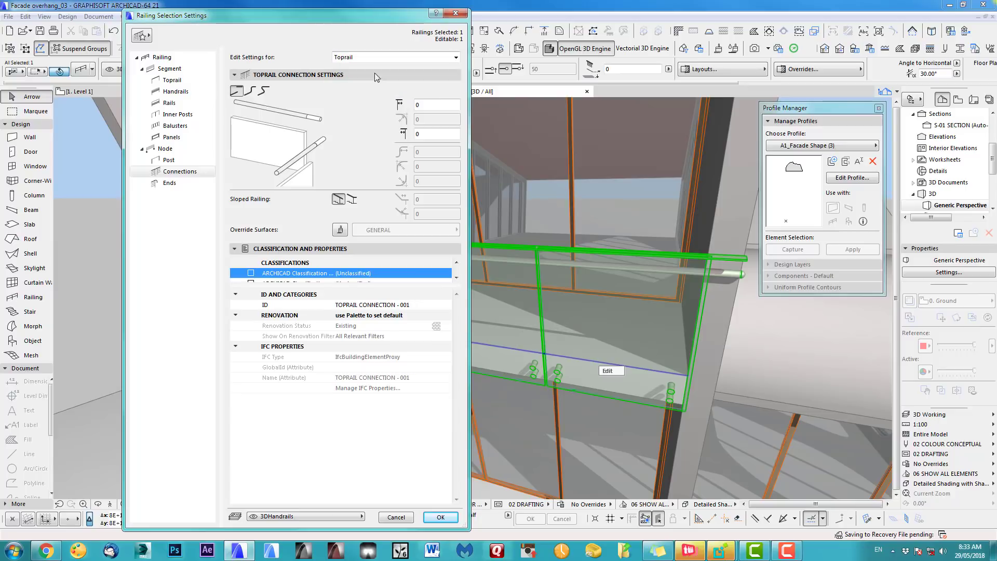
Set the end extension of the toprail, Handrail 1 and Handrail 2 to 0 and apply the railing settings
{"action": "left_click", "coordinate": [177, 182]}
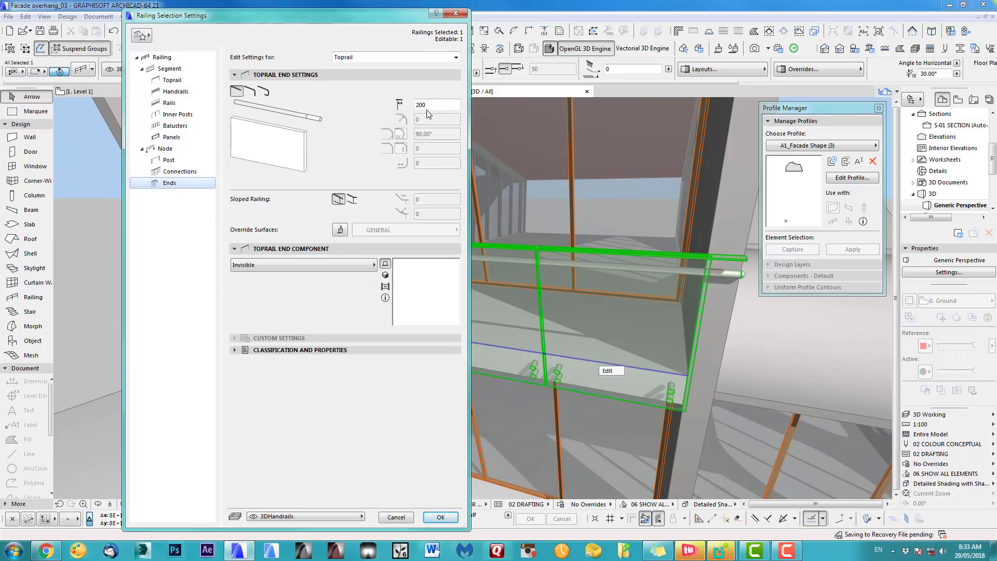
{"action": "left_click_drag", "start_coordinate": [430, 105], "coordinate": [381, 107]}
{"action": "left_click", "coordinate": [389, 59]}
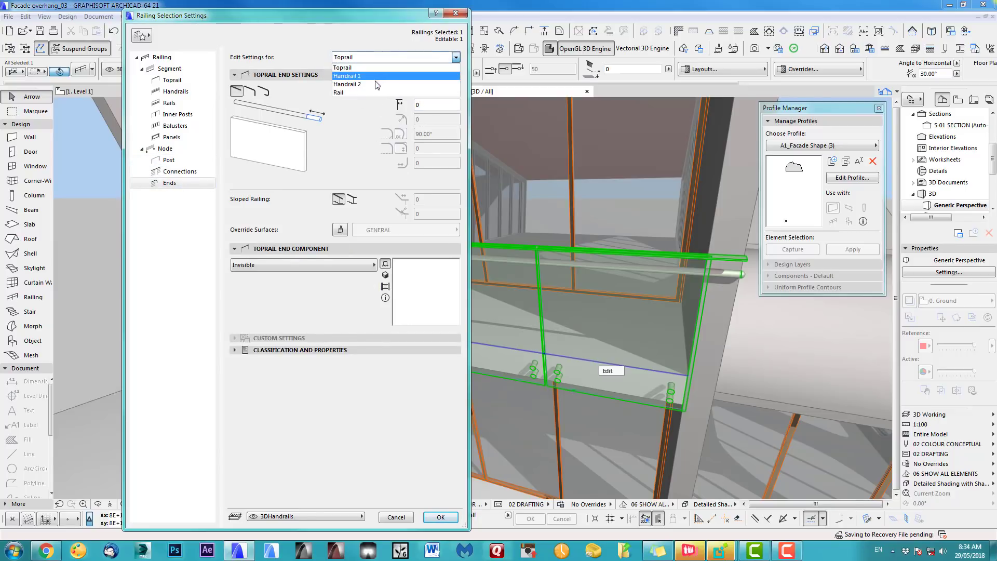
{"action": "left_click", "coordinate": [374, 76]}
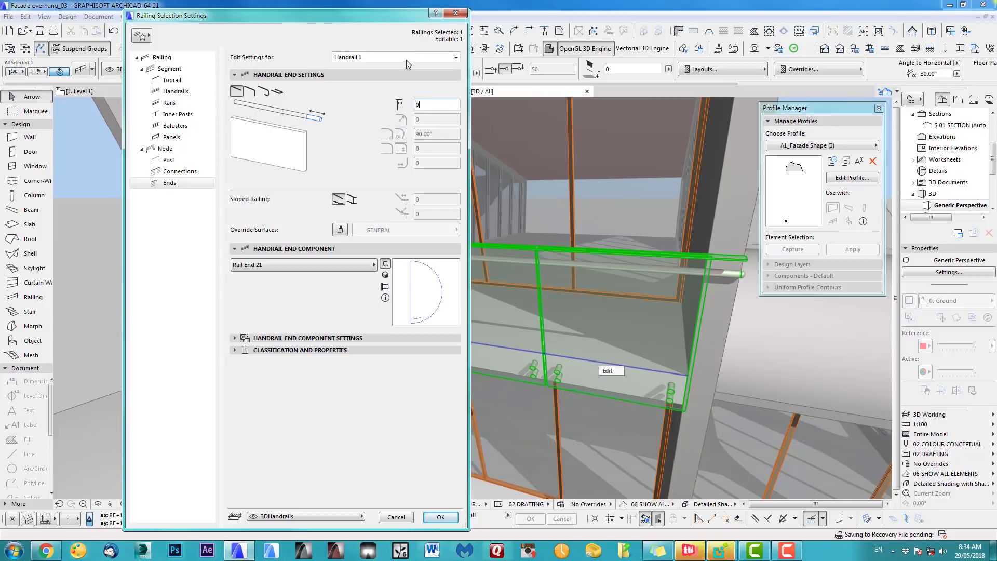
{"action": "left_click", "coordinate": [400, 61]}
{"action": "left_click", "coordinate": [387, 86]}
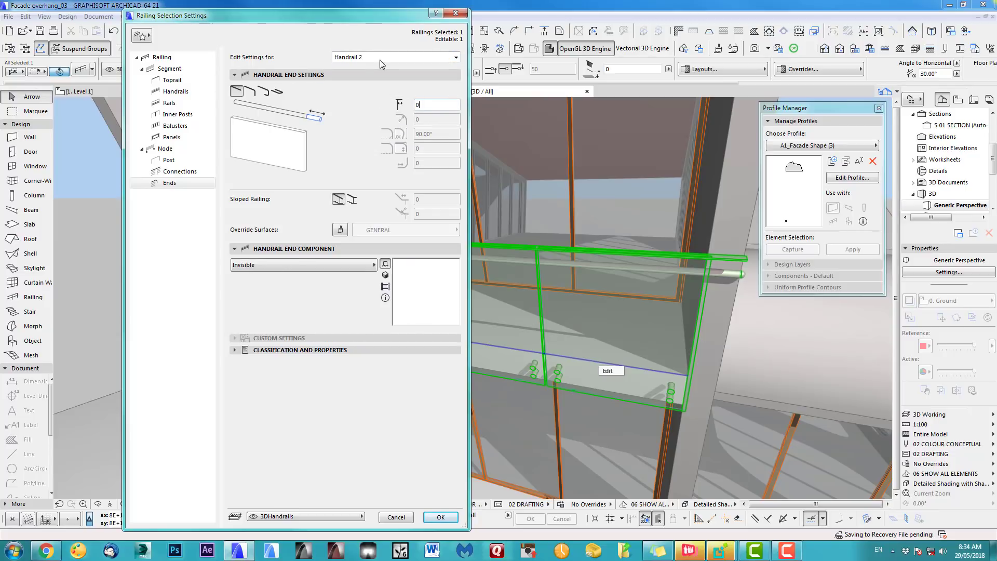
{"action": "left_click", "coordinate": [380, 60]}
{"action": "left_click", "coordinate": [371, 93]}
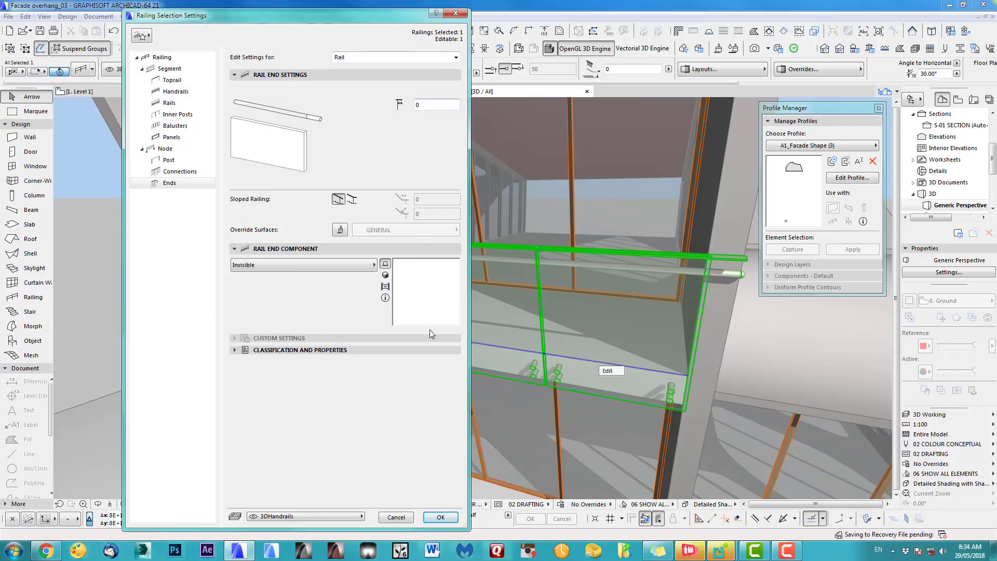
{"action": "left_click", "coordinate": [440, 516]}
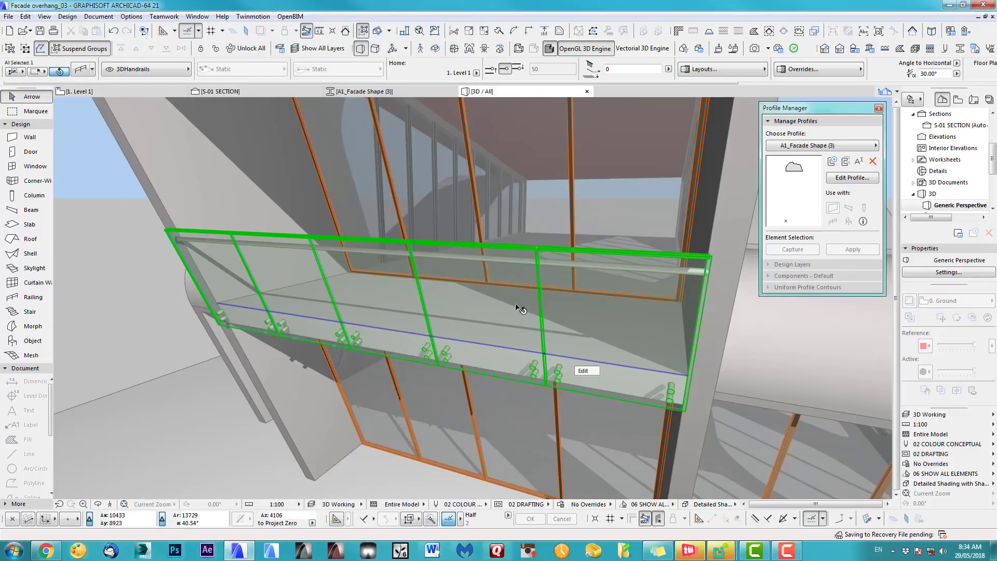
In the S-01 section, move the railing horizontally so its outer face lines up with the side wall's slanted front edge
{"action": "left_click_drag", "start_coordinate": [519, 309], "coordinate": [464, 240]}
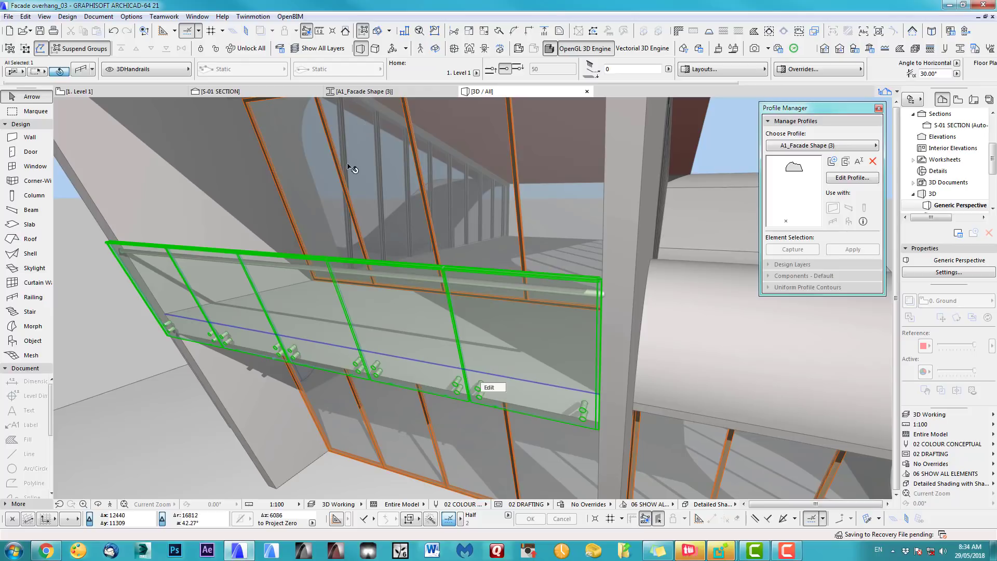
{"action": "left_click", "coordinate": [238, 91]}
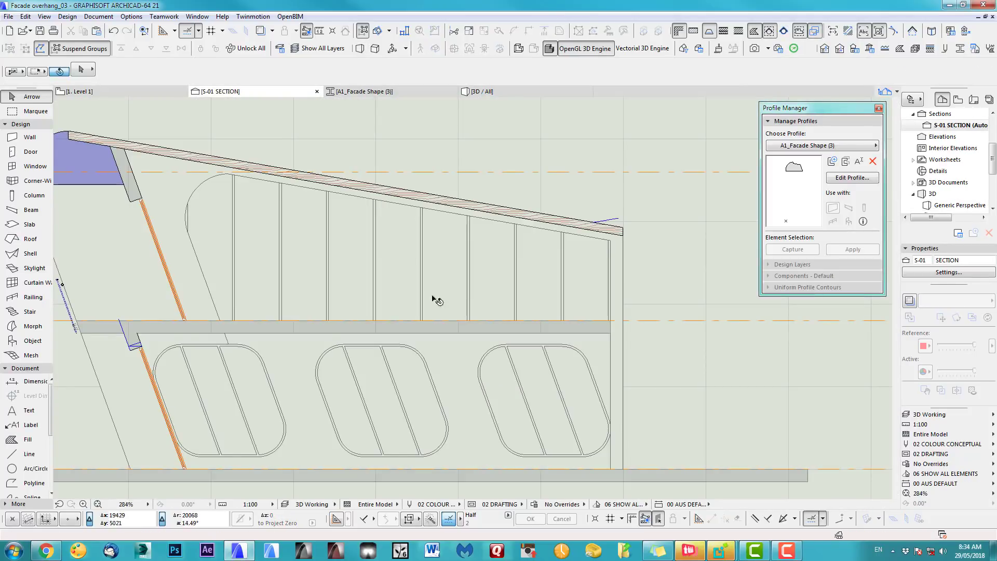
{"action": "scroll", "coordinate": [232, 320], "scroll_direction": "up", "scroll_amount": 6}
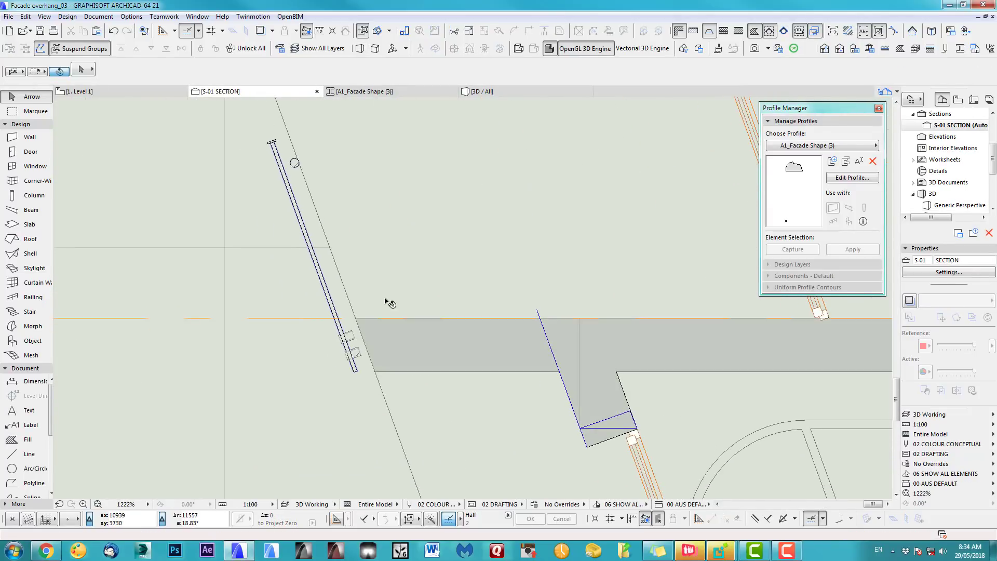
{"action": "left_click", "coordinate": [357, 371]}
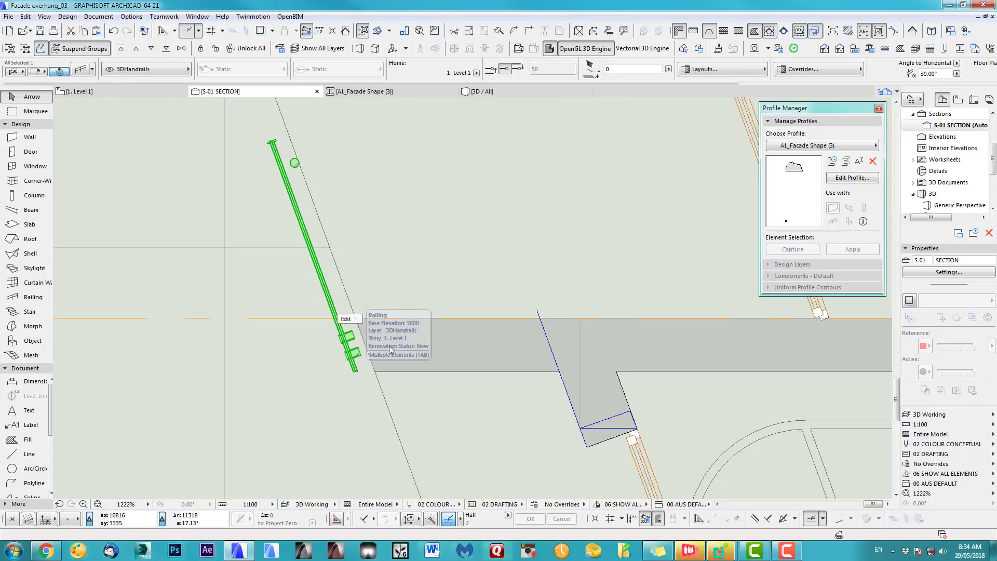
{"action": "key", "text": "ctrl+d"}
{"action": "scroll", "coordinate": [372, 335], "scroll_direction": "up", "scroll_amount": 2}
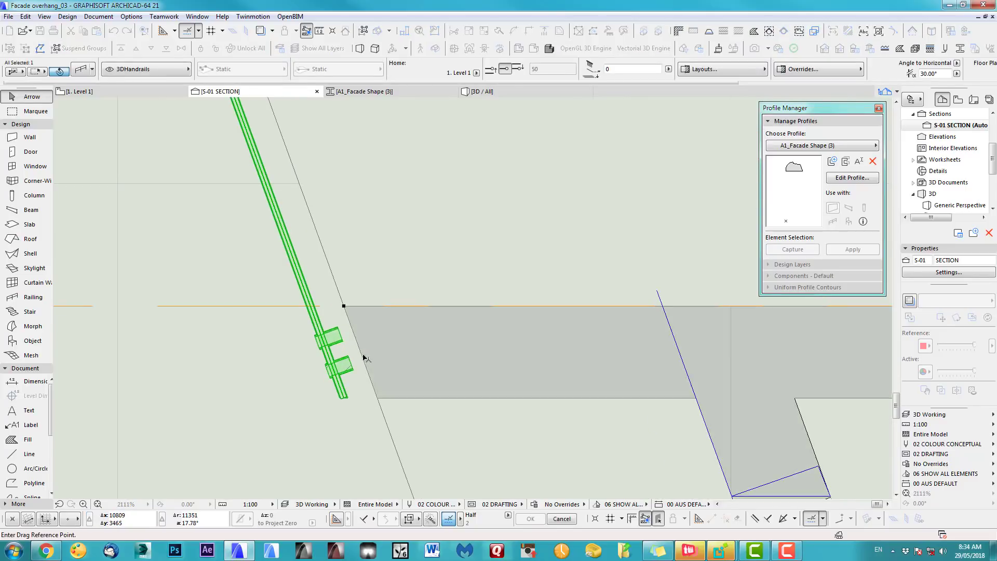
{"action": "left_click", "coordinate": [328, 379]}
{"action": "left_click", "coordinate": [369, 380]}
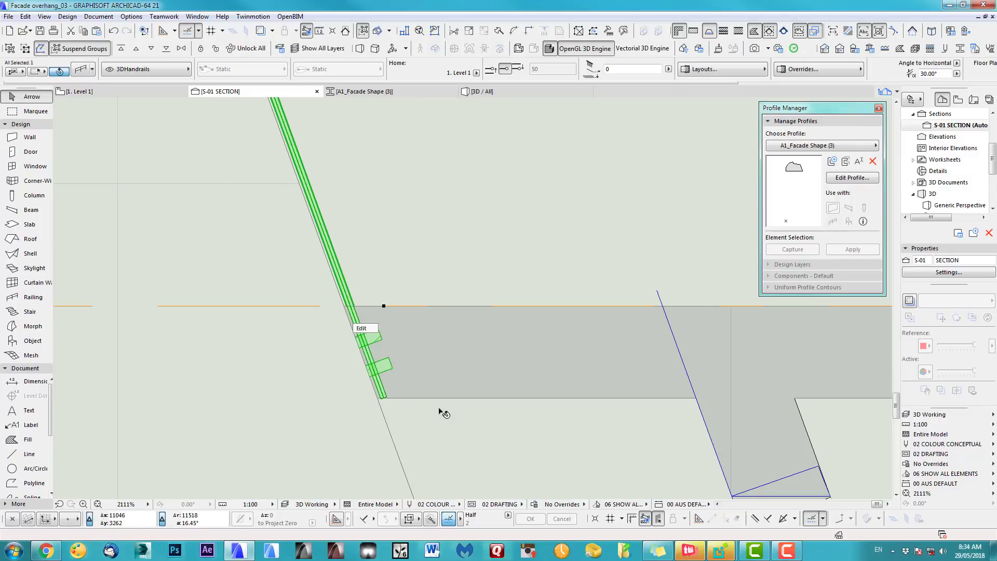
In the S-01 section, move the upper floor slab horizontally inward about 76 mm, clear of the railing's glass and brackets
{"action": "left_click", "coordinate": [436, 338]}
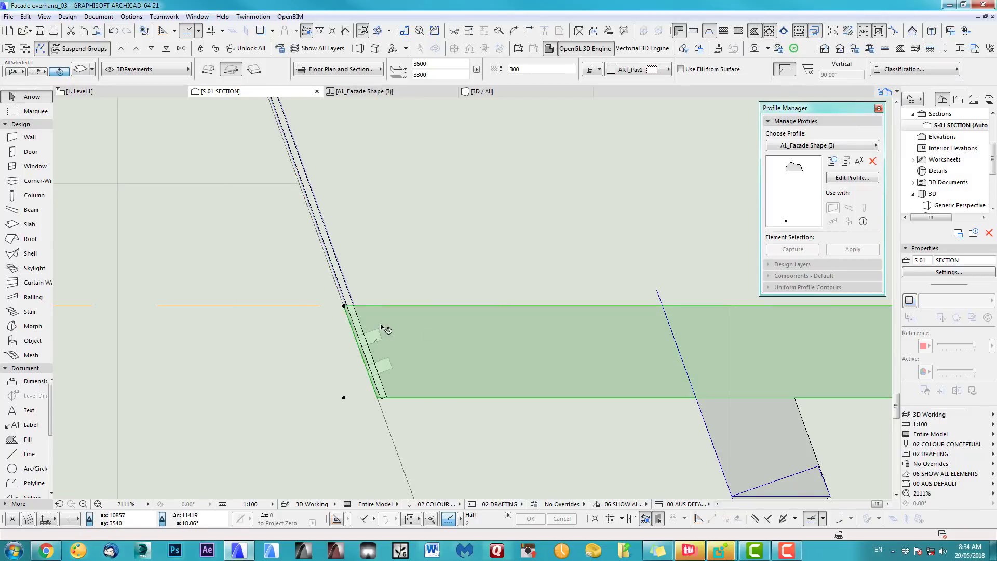
{"action": "key", "text": "ctrl+d"}
{"action": "scroll", "coordinate": [382, 331], "scroll_direction": "up", "scroll_amount": 3}
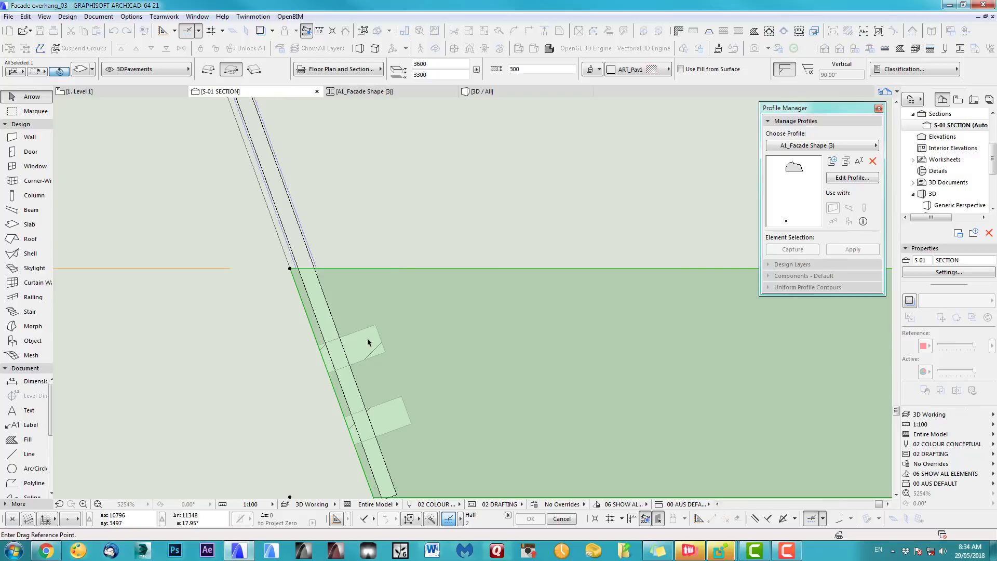
{"action": "left_click", "coordinate": [311, 328]}
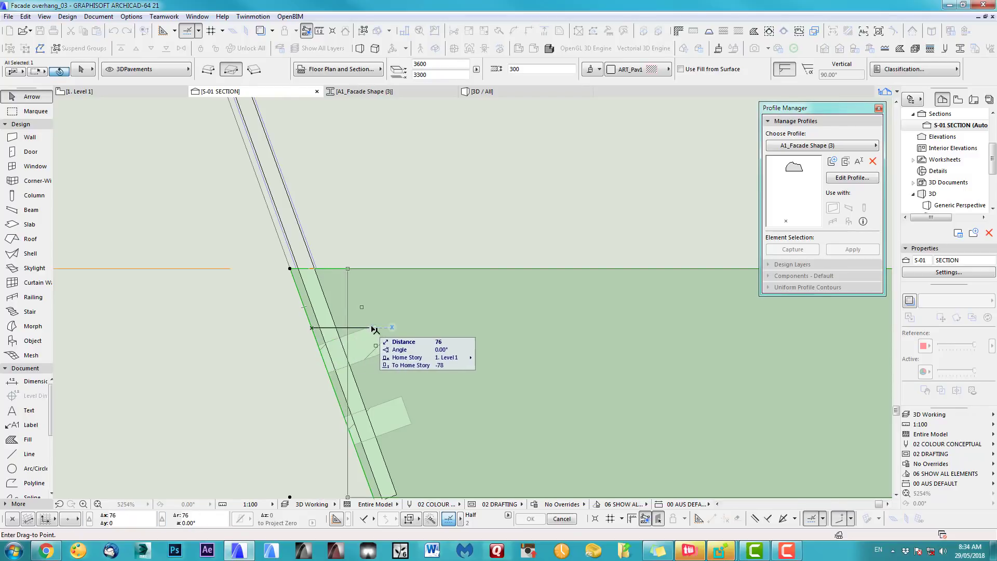
{"action": "left_click", "coordinate": [378, 329]}
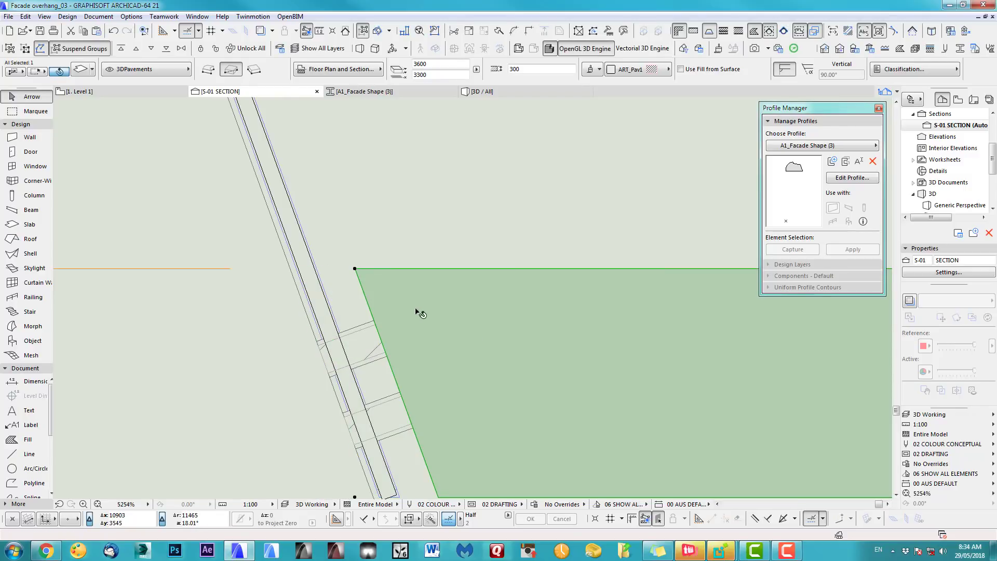
{"action": "scroll", "coordinate": [311, 335], "scroll_direction": "down", "scroll_amount": 7}
{"action": "left_click", "coordinate": [265, 313]}
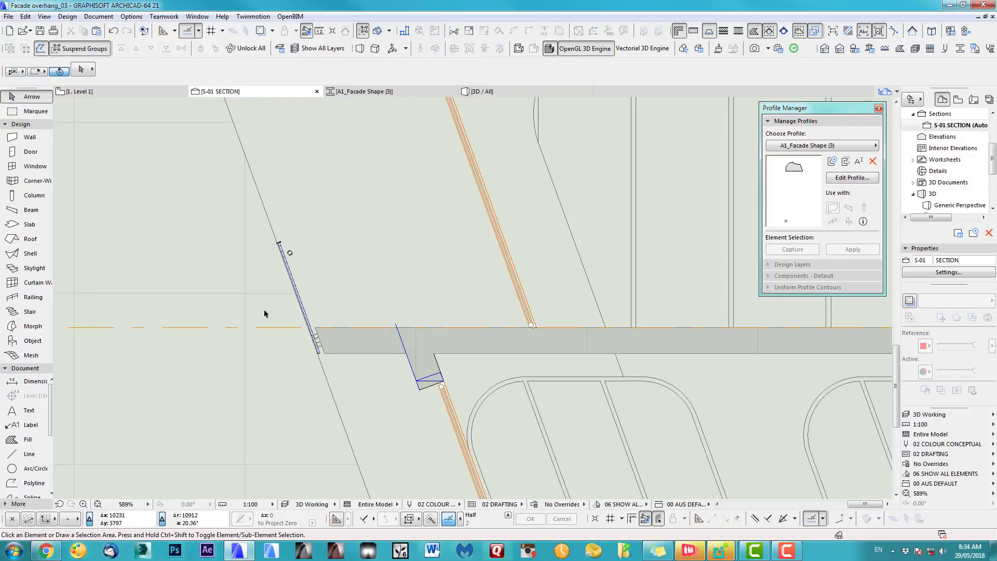
In the 3D view, offset the upper slab's rear edge outward to meet the outer face of the rear column
{"action": "key", "text": "F3"}
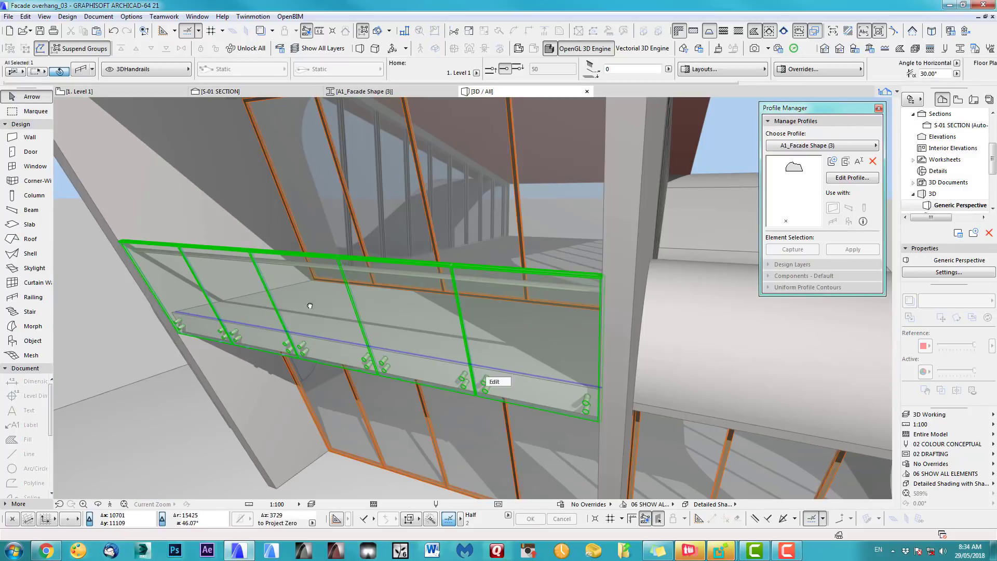
{"action": "mouse_move", "coordinate": [309, 307]}
{"action": "middle_mouse_down", "text": "shift"}
{"action": "mouse_move", "coordinate": [493, 182]}
{"action": "mouse_move", "coordinate": [429, 322]}
{"action": "mouse_move", "coordinate": [581, 310]}
{"action": "mouse_move", "coordinate": [422, 319]}
{"action": "mouse_move", "coordinate": [410, 309]}
{"action": "mouse_move", "coordinate": [306, 309]}
{"action": "middle_mouse_up", "text": "shift"}
{"action": "scroll", "coordinate": [581, 310], "scroll_direction": "down", "scroll_amount": 3}
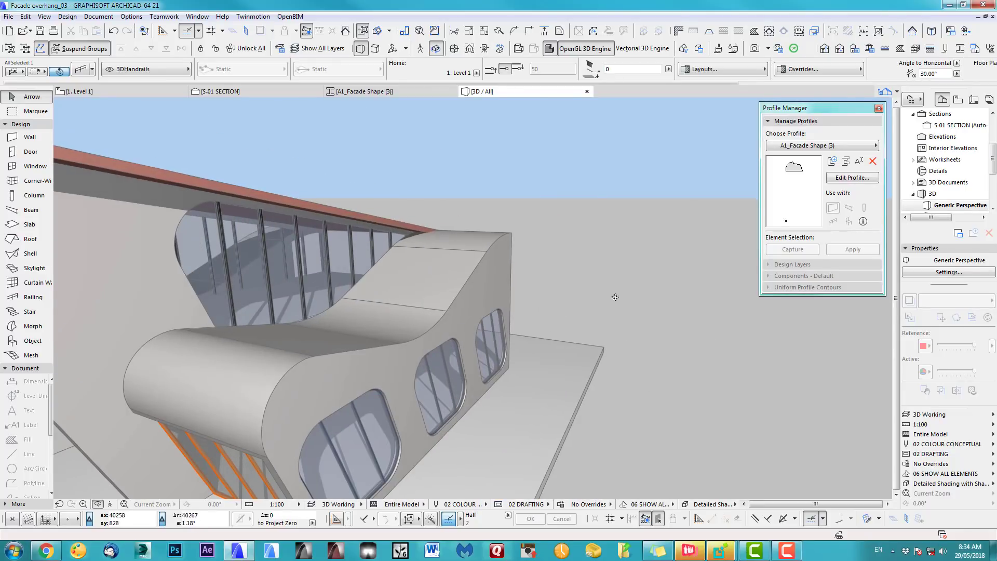
{"action": "middle_click_drag", "start_coordinate": [616, 297], "coordinate": [285, 356], "text": "shift"}
{"action": "scroll", "coordinate": [500, 334], "scroll_direction": "down", "scroll_amount": 3}
{"action": "scroll", "coordinate": [349, 322], "scroll_direction": "up", "scroll_amount": 2}
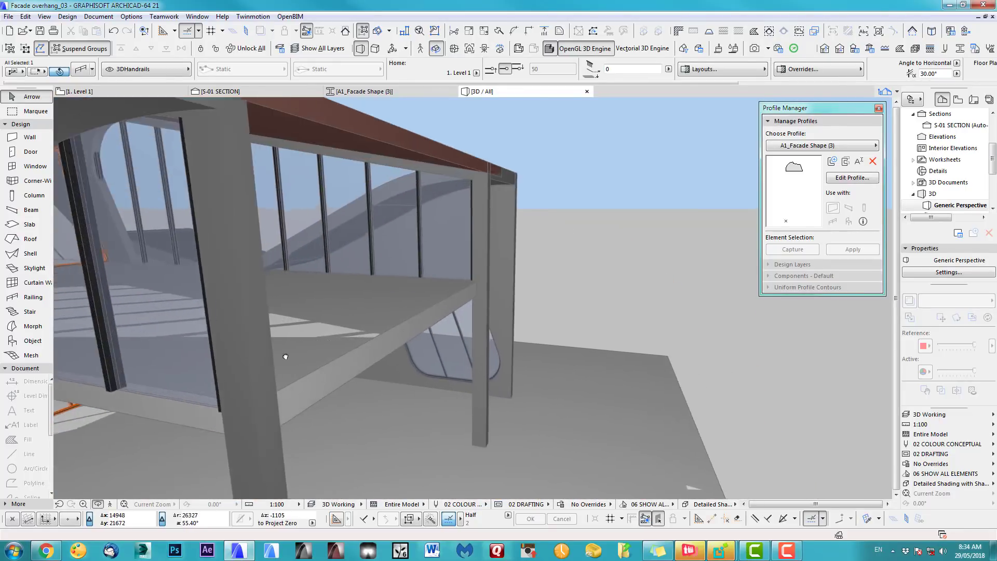
{"action": "scroll", "coordinate": [369, 334], "scroll_direction": "up", "scroll_amount": 3}
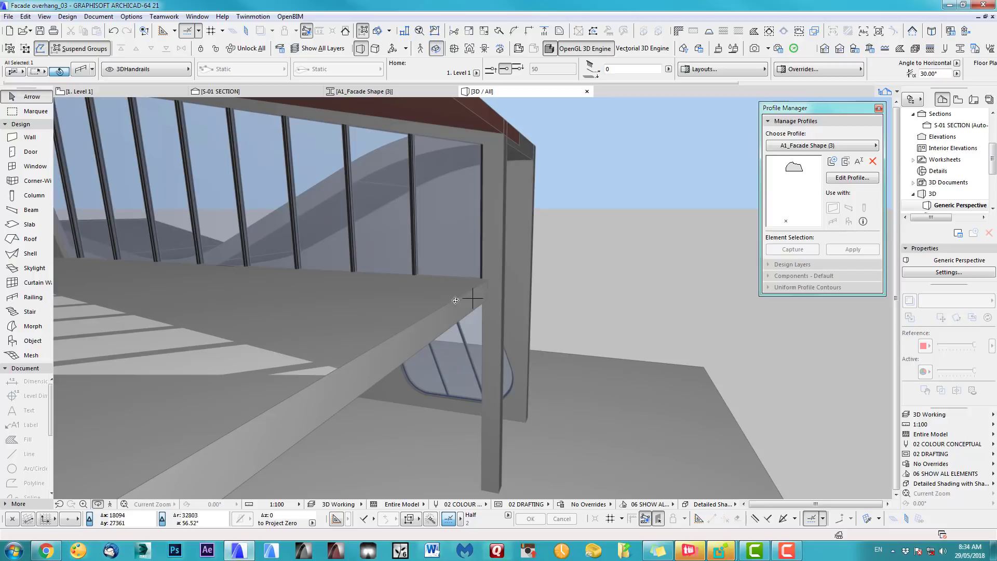
{"action": "left_click", "coordinate": [451, 305]}
{"action": "left_click", "coordinate": [449, 303]}
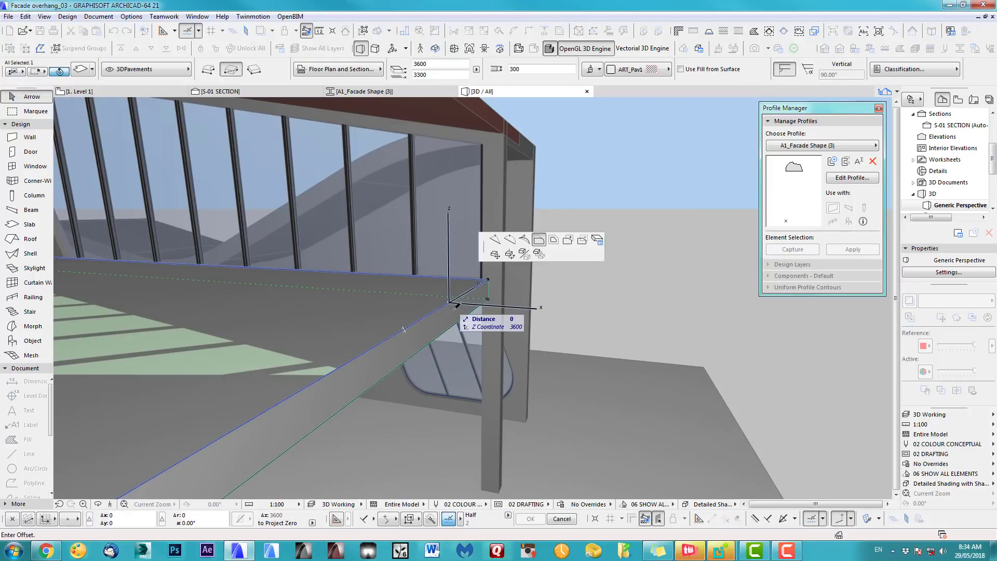
{"action": "left_click", "coordinate": [491, 470]}
{"action": "left_click", "coordinate": [594, 247]}
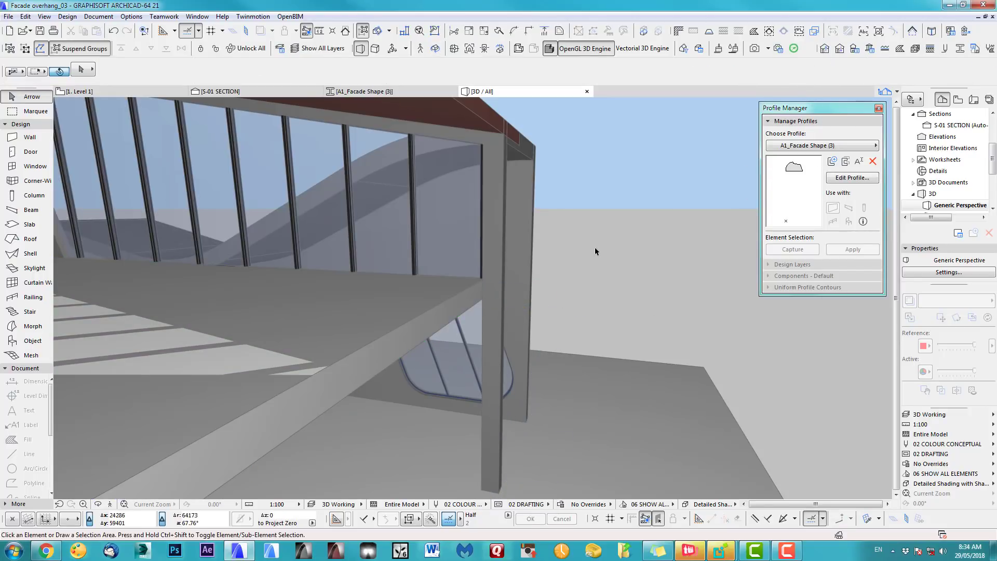
Prepare the Wall tool on the Ground floor plan with the wall slant angle set to 90°
{"action": "key", "text": "F2"}
{"action": "scroll", "coordinate": [534, 316], "scroll_direction": "down", "scroll_amount": 5}
{"action": "middle_click_drag", "start_coordinate": [650, 253], "coordinate": [387, 329]}
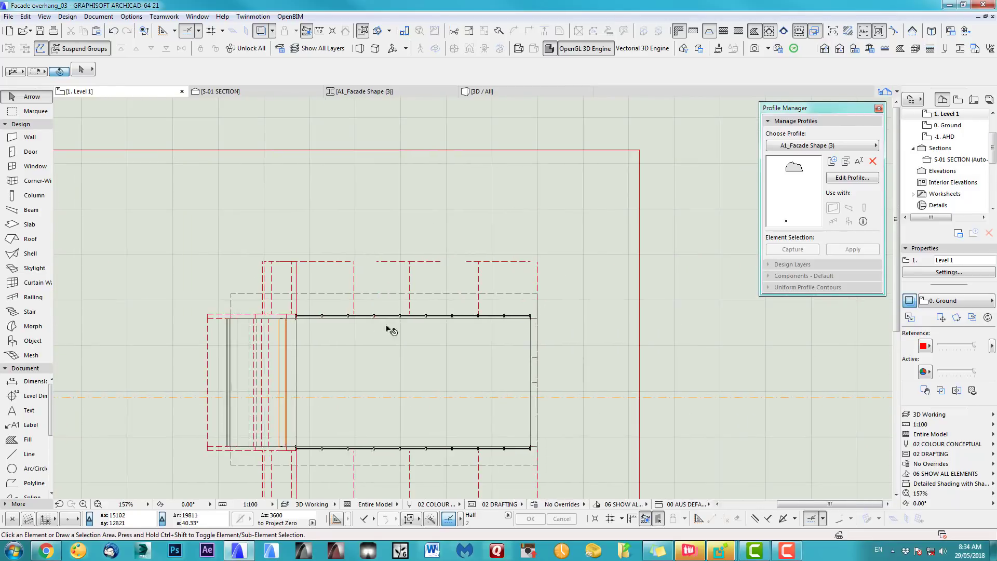
{"action": "double_click", "coordinate": [21, 137]}
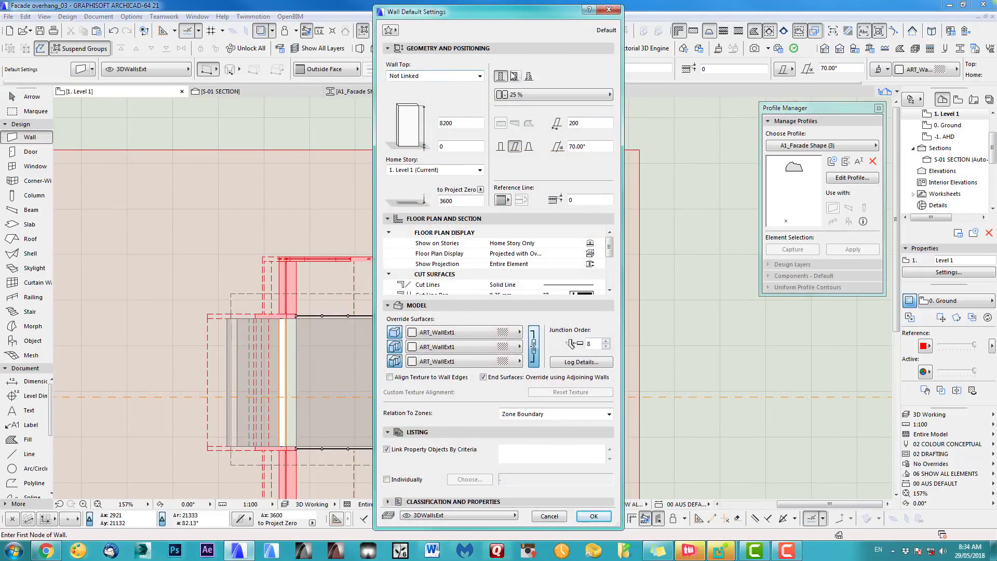
{"action": "left_click", "coordinate": [594, 515]}
{"action": "double_click", "coordinate": [948, 125]}
{"action": "type", "text": "90"}
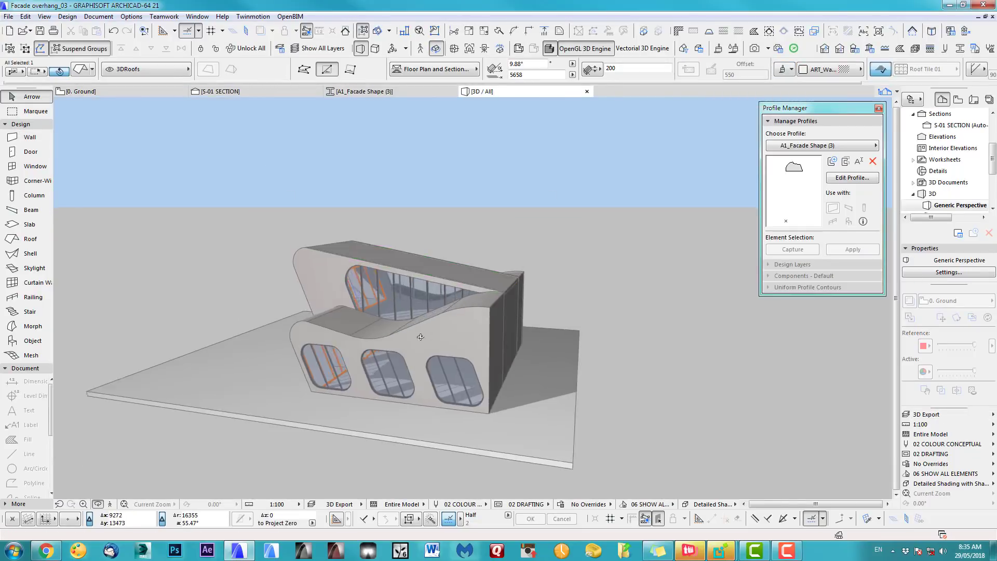
{"action": "mouse_move", "coordinate": [421, 337]}
{"action": "left_mouse_down"}
{"action": "mouse_move", "coordinate": [717, 320]}
{"action": "mouse_move", "coordinate": [327, 316]}
{"action": "mouse_move", "coordinate": [774, 347]}
{"action": "mouse_move", "coordinate": [435, 349]}
{"action": "left_mouse_up"}
{"action": "left_click_drag", "start_coordinate": [481, 344], "coordinate": [502, 319]}
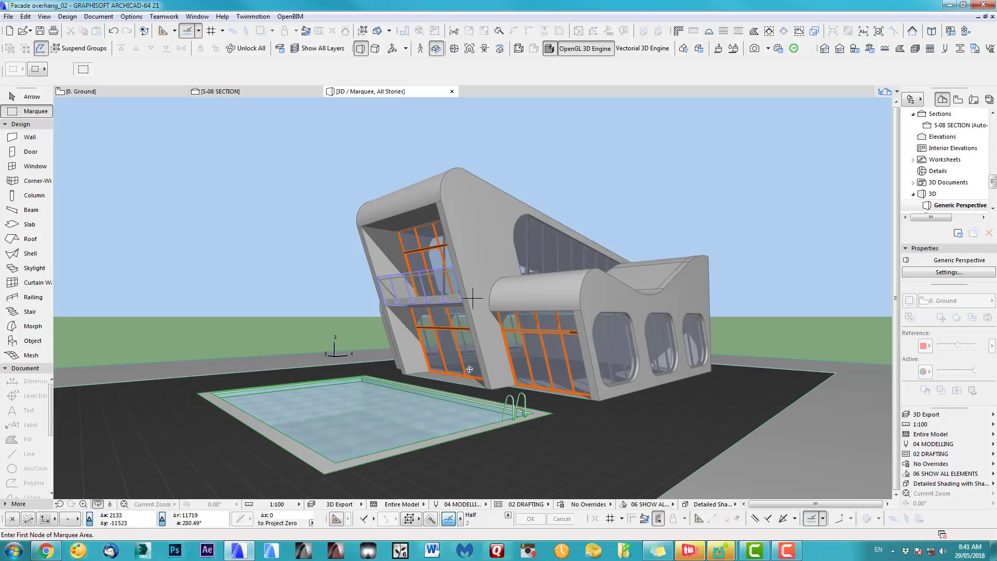
{"action": "left_click_drag", "start_coordinate": [474, 383], "coordinate": [727, 156]}
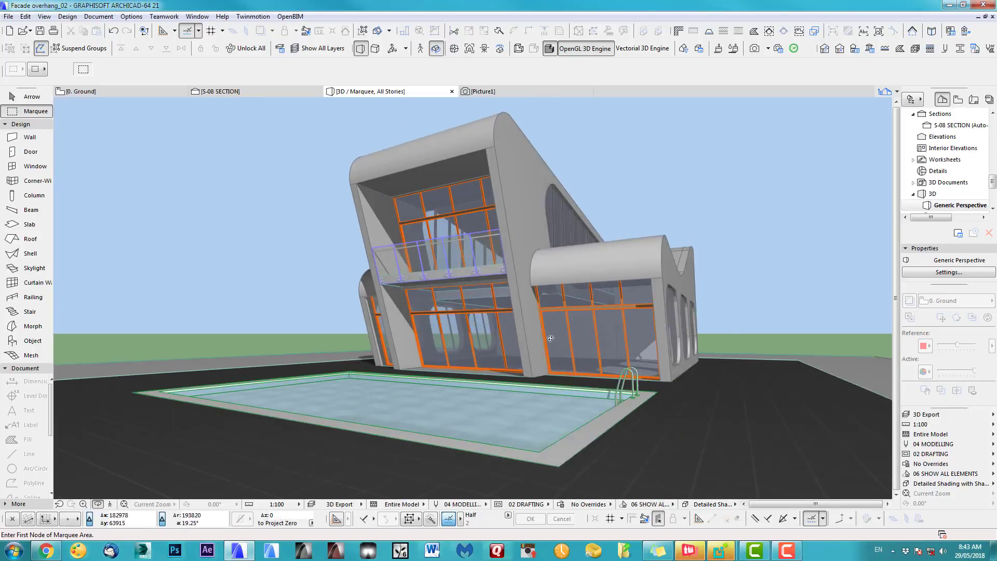